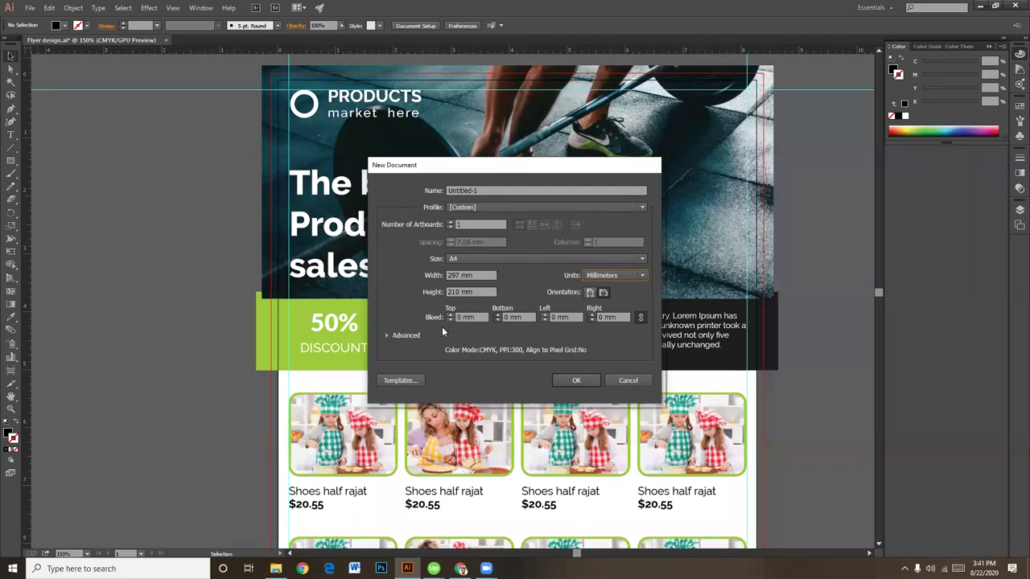
# Step: Set a linked 3 mm bleed on all sides and name the document '6pp Flyer'
pyautogui.click(477, 320)
pyautogui.write('3mm')
pyautogui.click(516, 318)
pyautogui.click(387, 335)
pyautogui.click(389, 334)
pyautogui.click(494, 190)
pyautogui.write('6')
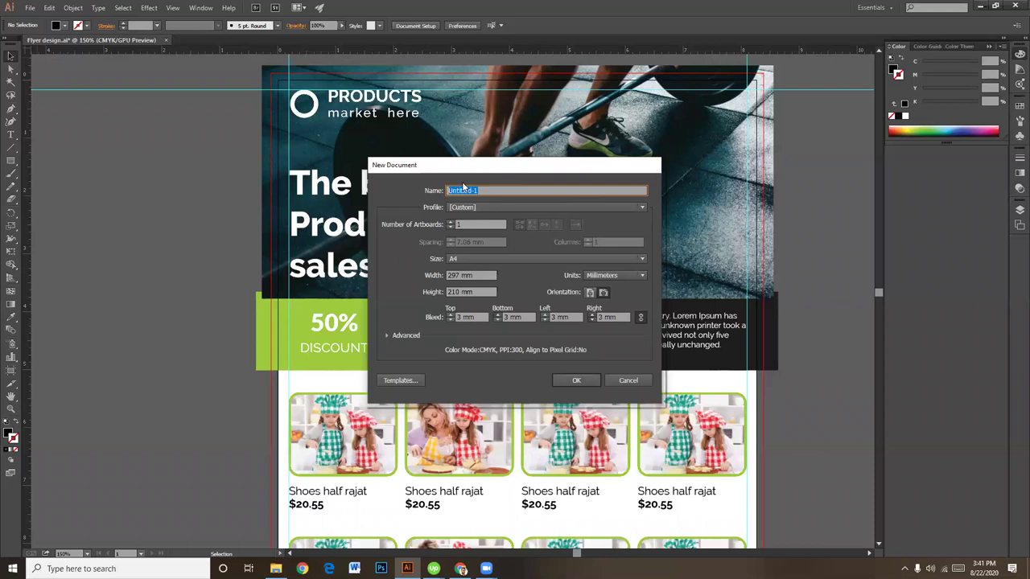
pyautogui.write('pp Flyer')
# Step: Open the 'Update design to 6-panel flyer' contest in Chrome and close the PDF preview
pyautogui.click(461, 569)
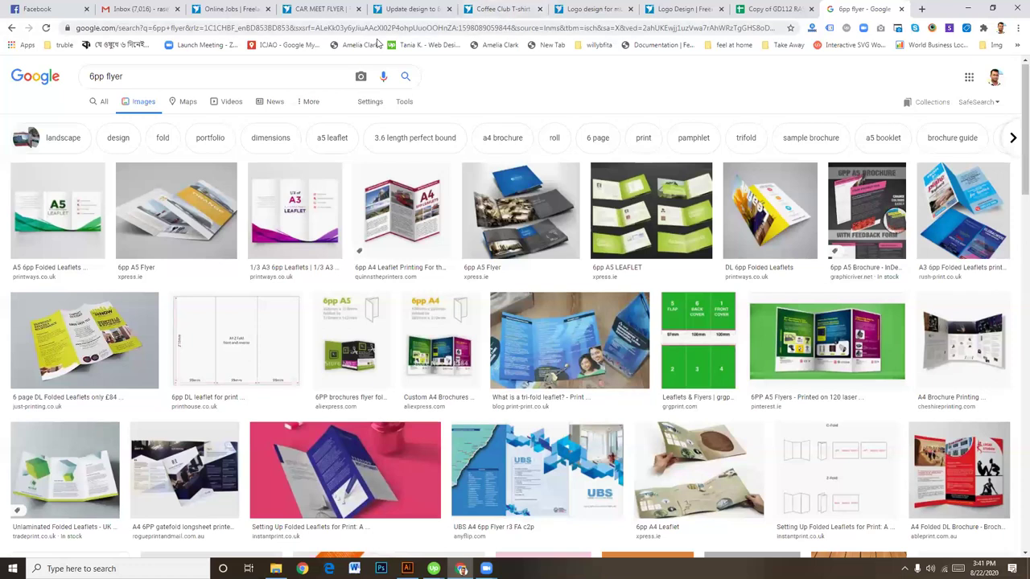
pyautogui.click(326, 8)
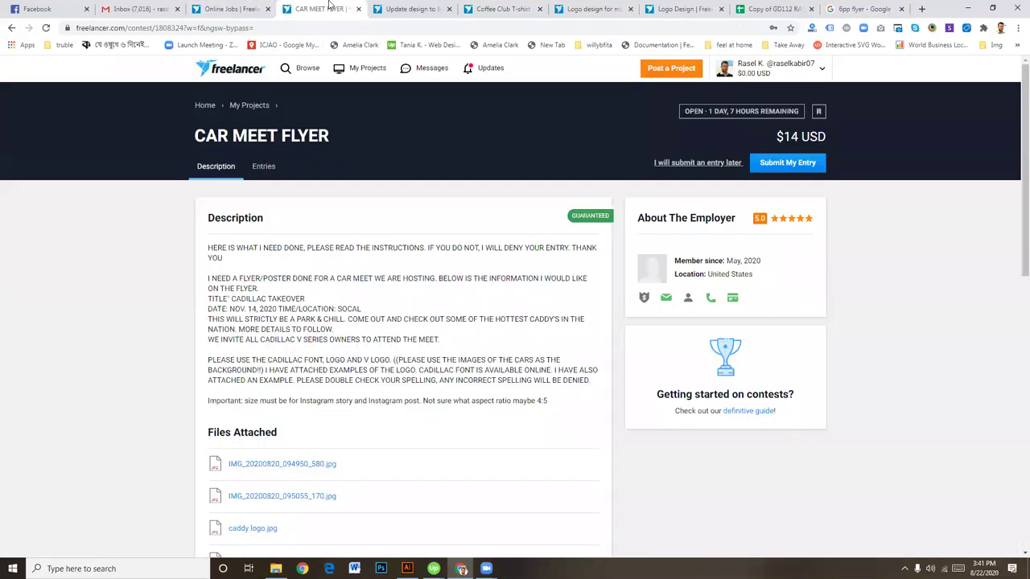
pyautogui.click(407, 9)
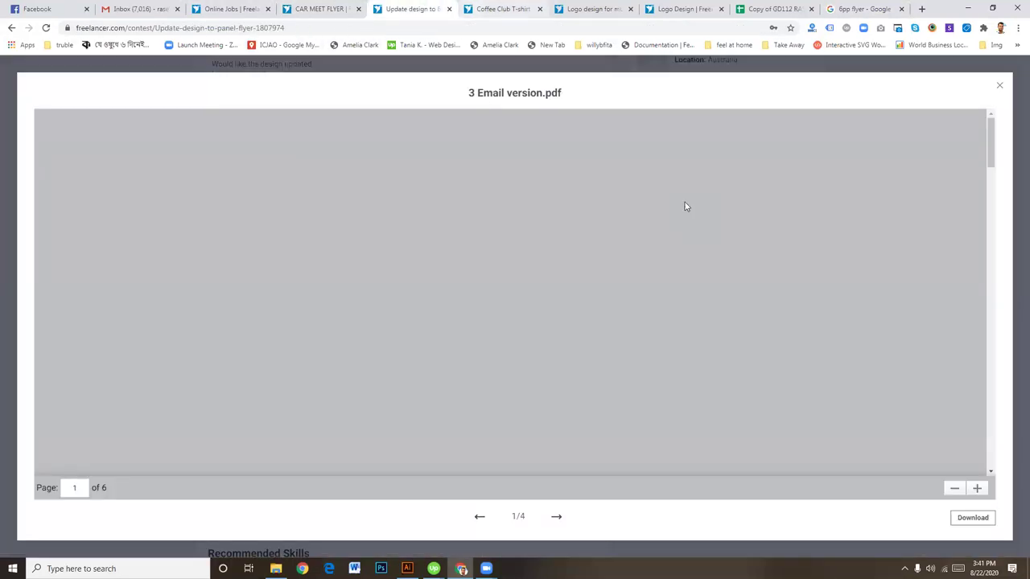
pyautogui.click(1000, 86)
pyautogui.scroll(3, 601, 211)
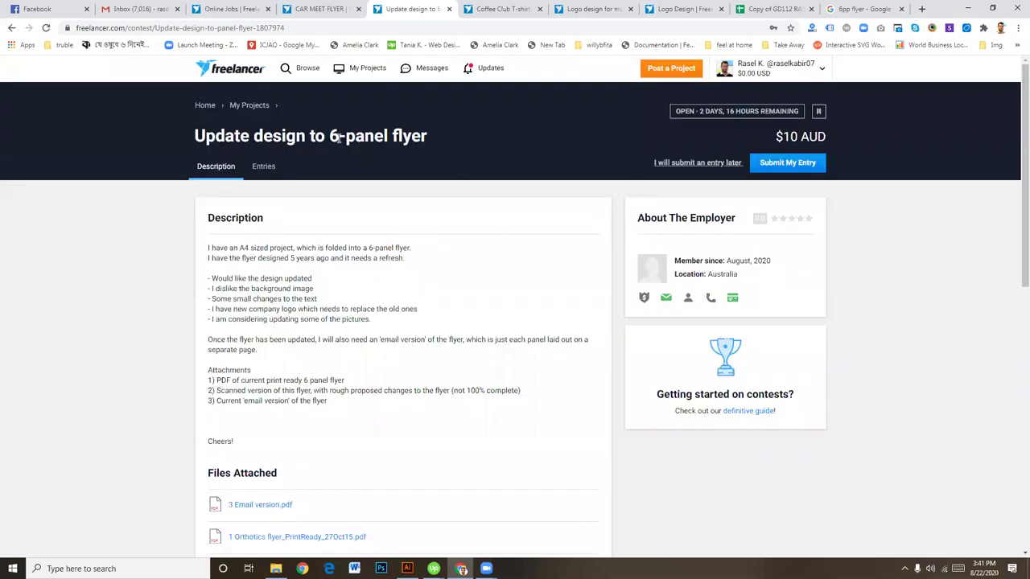
# Step: Read through the brief, highlighting '6-panel flyer' and the print-ready attachment description
pyautogui.moveTo(329, 135); pyautogui.dragTo(435, 140)
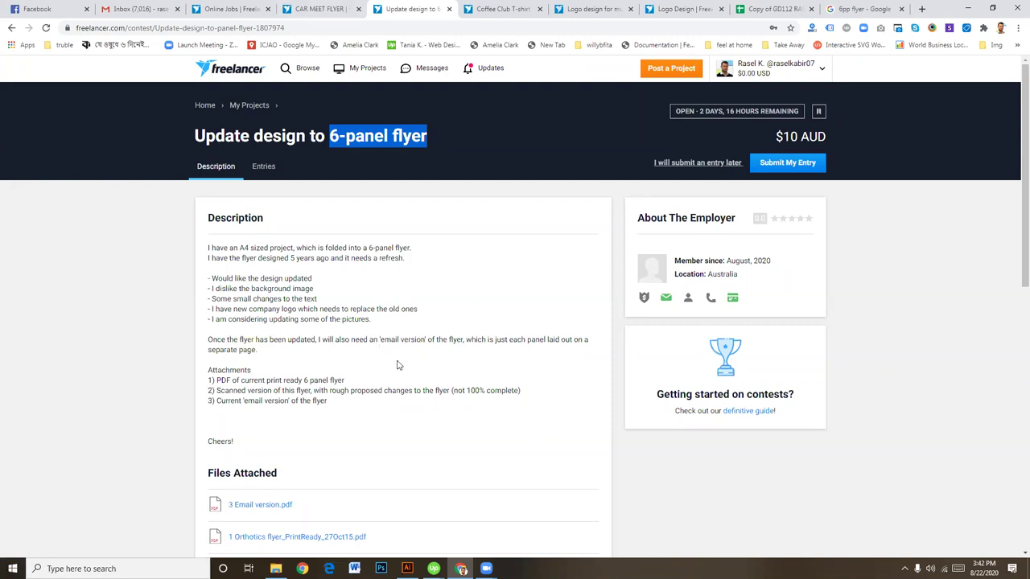
pyautogui.scroll(-1, 394, 362)
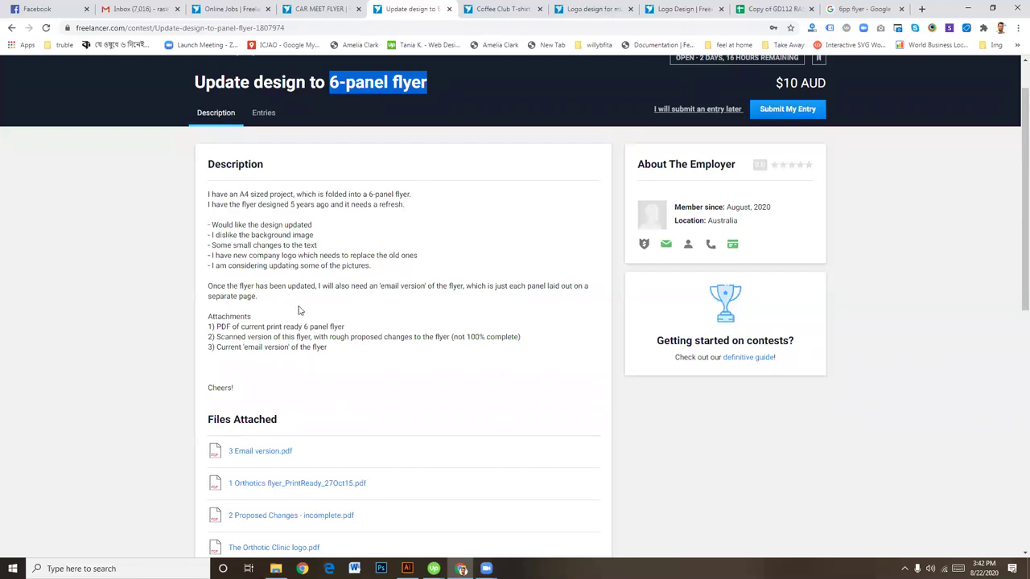
pyautogui.moveTo(238, 326); pyautogui.dragTo(354, 330)
pyautogui.moveTo(218, 337); pyautogui.dragTo(480, 337)
pyautogui.scroll(-1, 471, 411)
pyautogui.scroll(-2, 471, 412)
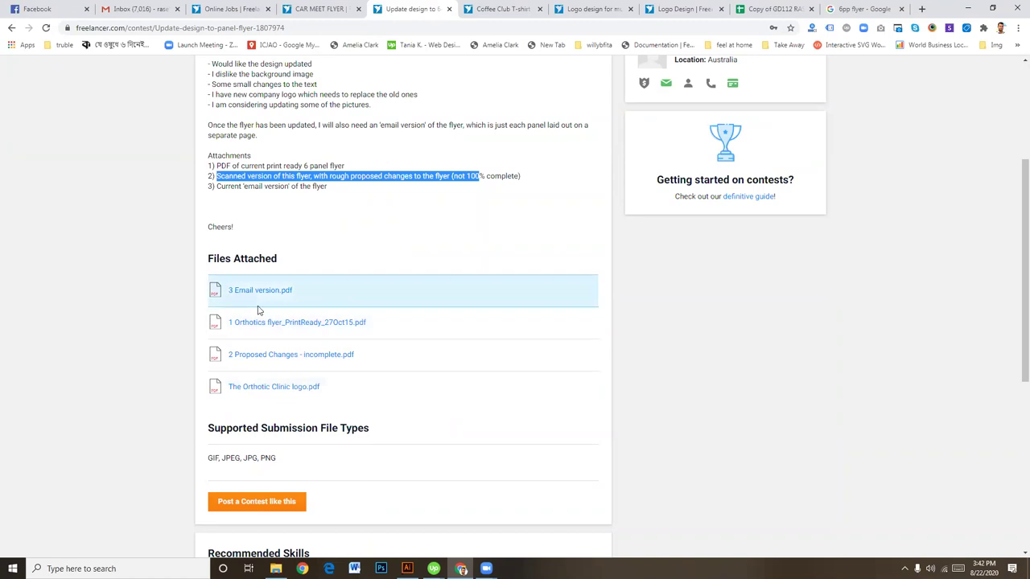
pyautogui.click(274, 329)
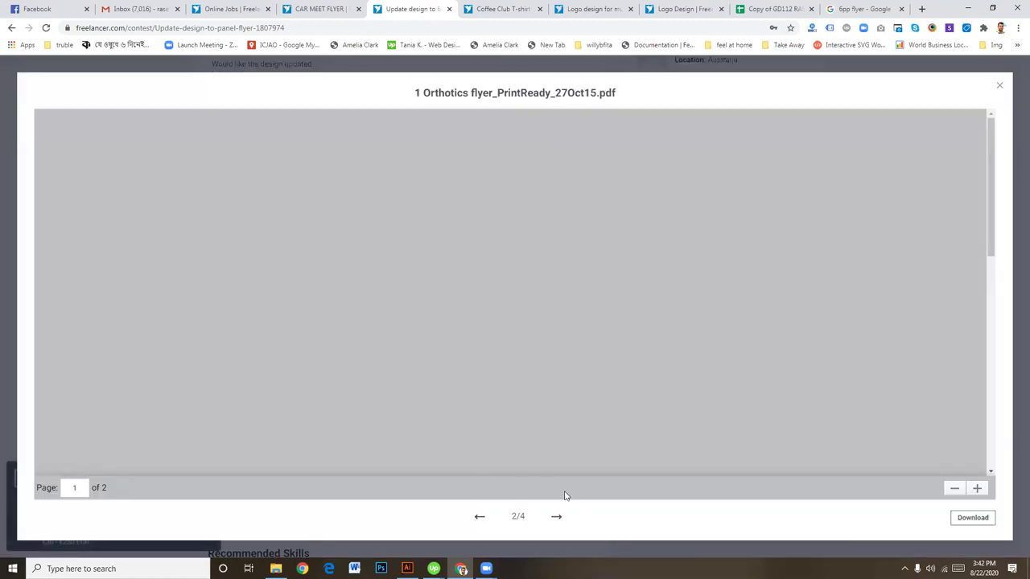
pyautogui.press('Right')
pyautogui.press('Right')
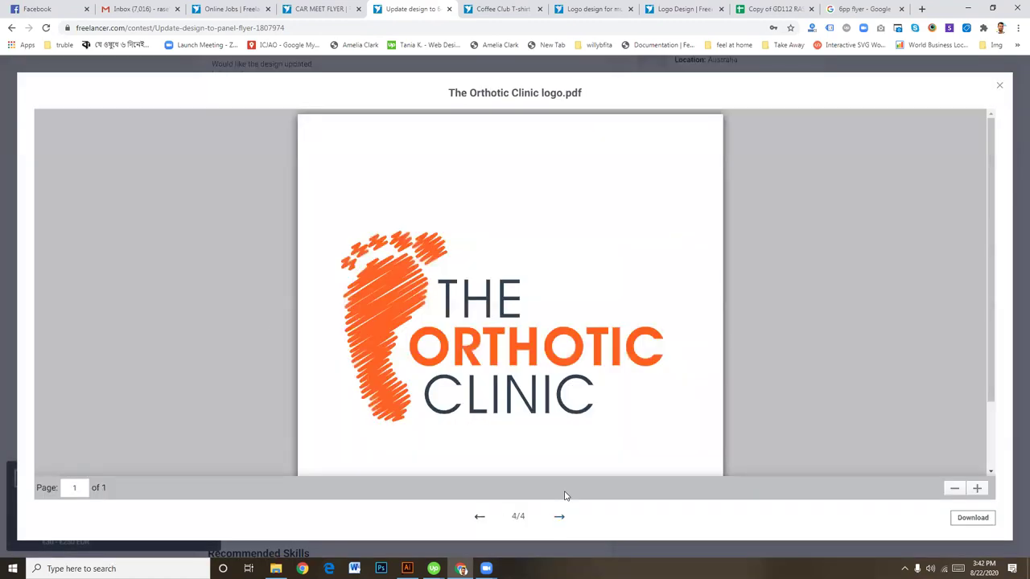
pyautogui.click(476, 518)
pyautogui.click(477, 519)
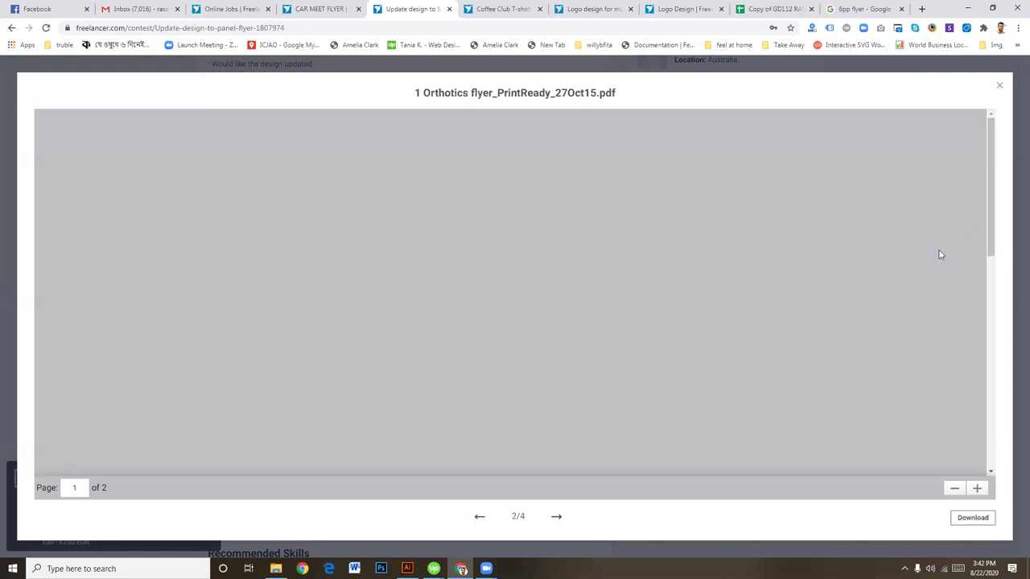
pyautogui.scroll(3, 918, 260)
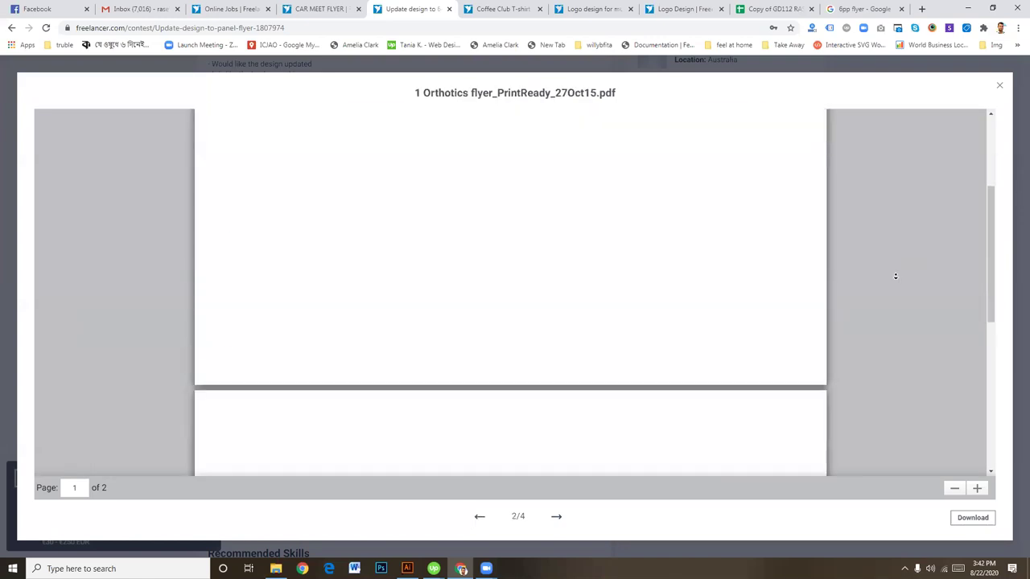
pyautogui.scroll(2, 911, 276)
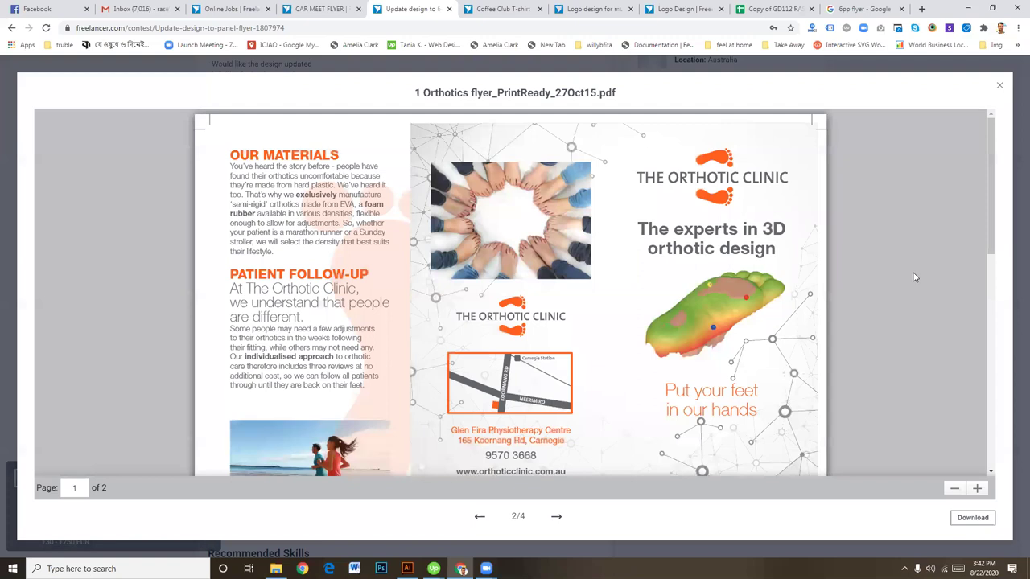
pyautogui.scroll(-2, 359, 200)
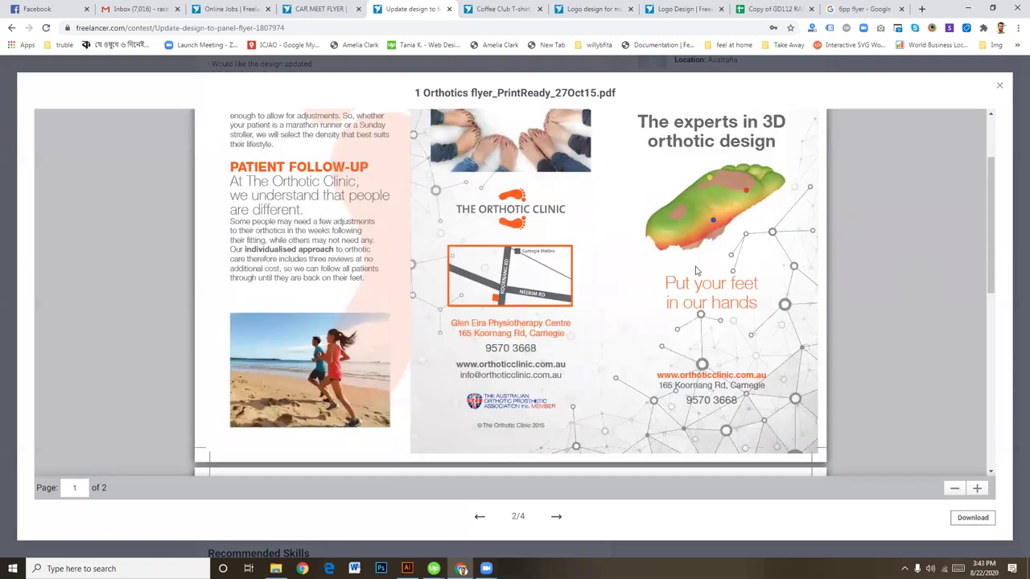
pyautogui.scroll(-4, 695, 293)
pyautogui.scroll(-1, 692, 292)
pyautogui.scroll(5, 706, 283)
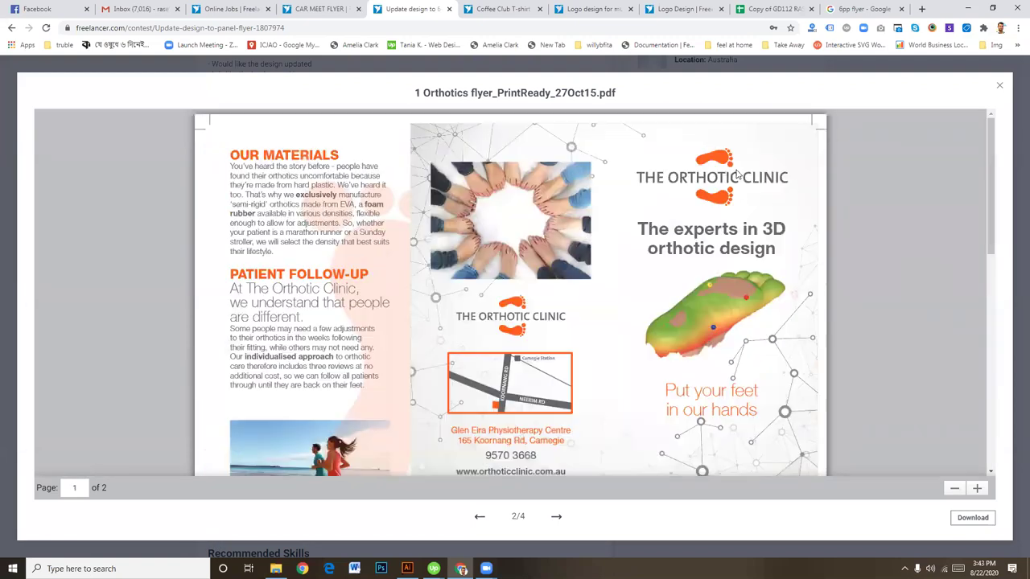
pyautogui.scroll(-2, 652, 314)
pyautogui.scroll(1, 652, 314)
pyautogui.scroll(-1, 740, 276)
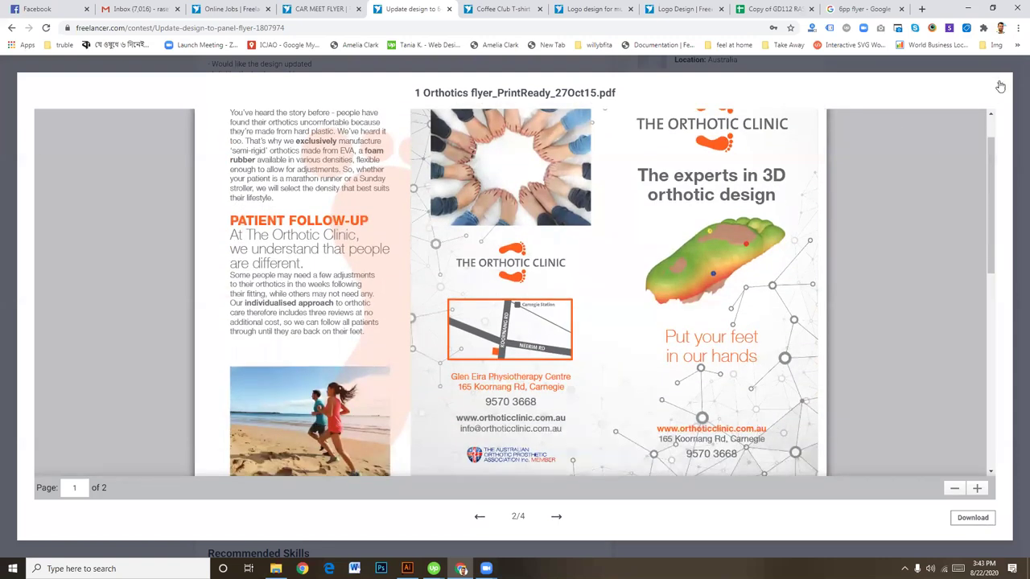
pyautogui.click(999, 85)
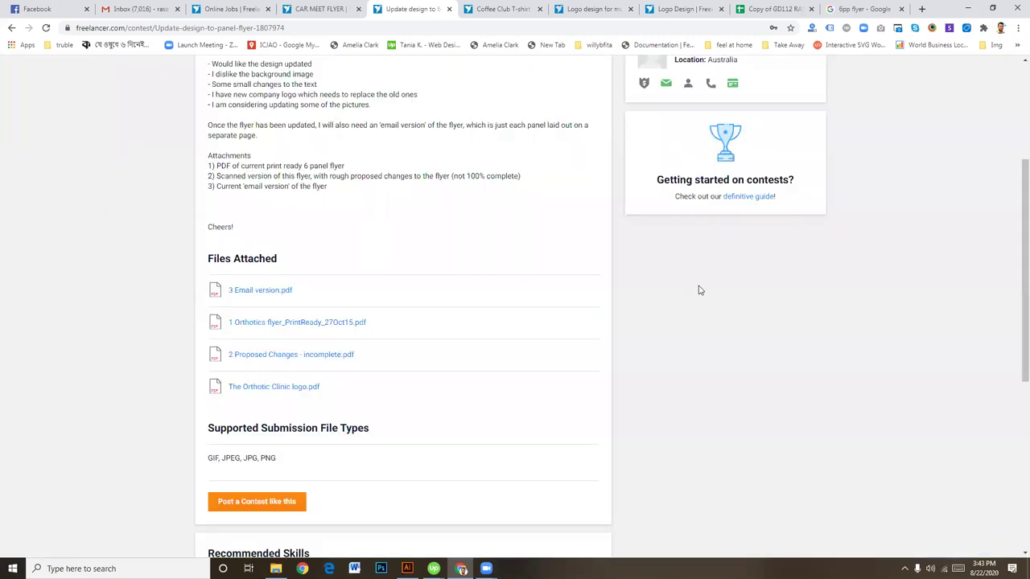
# Step: Create the blank A4 landscape 6pp Flyer document and frame its artboard in the view
pyautogui.click(407, 569)
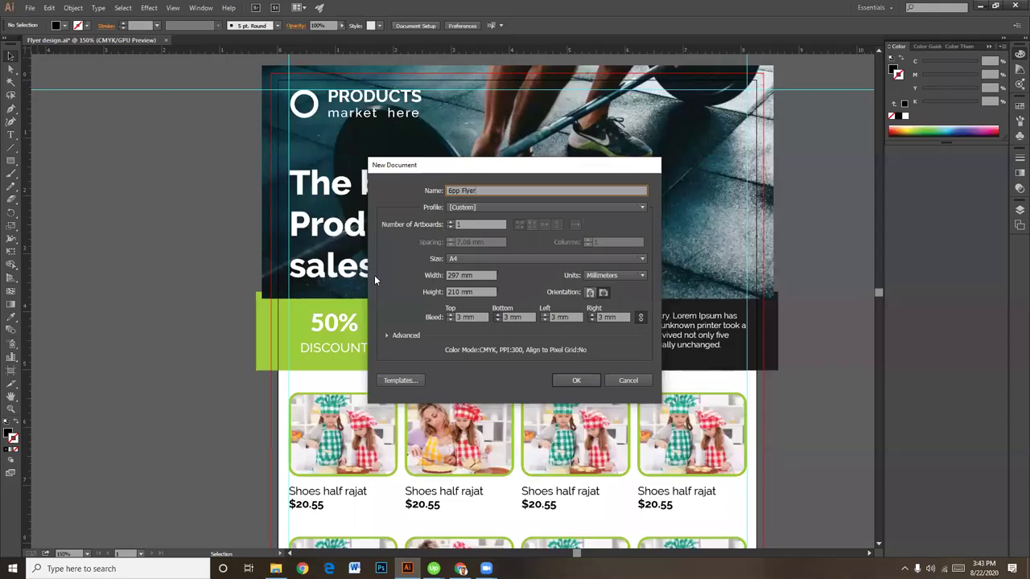
pyautogui.click(581, 380)
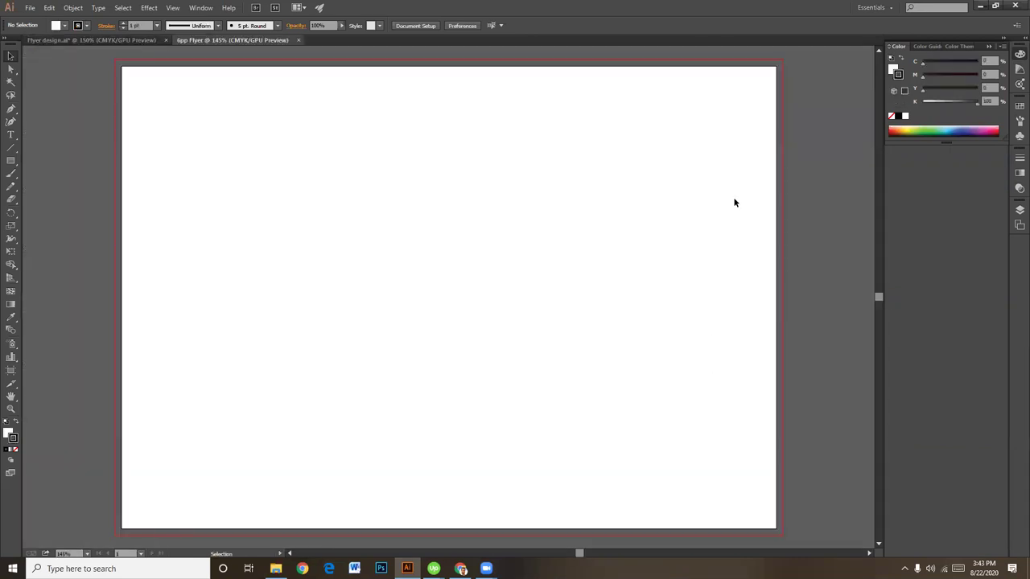
pyautogui.hotkey('ctrl', '-')
pyautogui.hotkey('ctrl', '+')
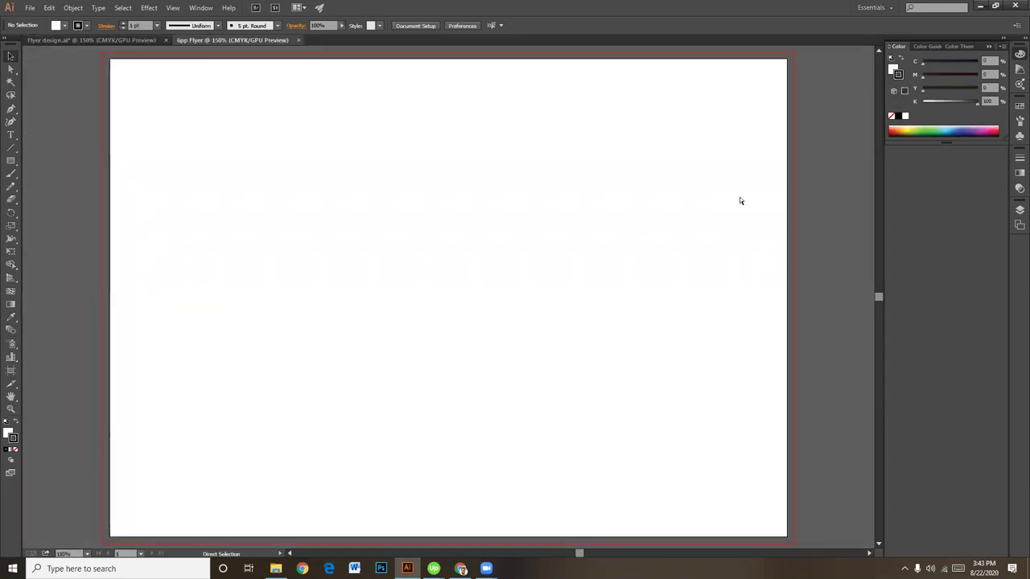
pyautogui.scroll(3, 545, 331)
pyautogui.hscroll(-1, 508, 271)
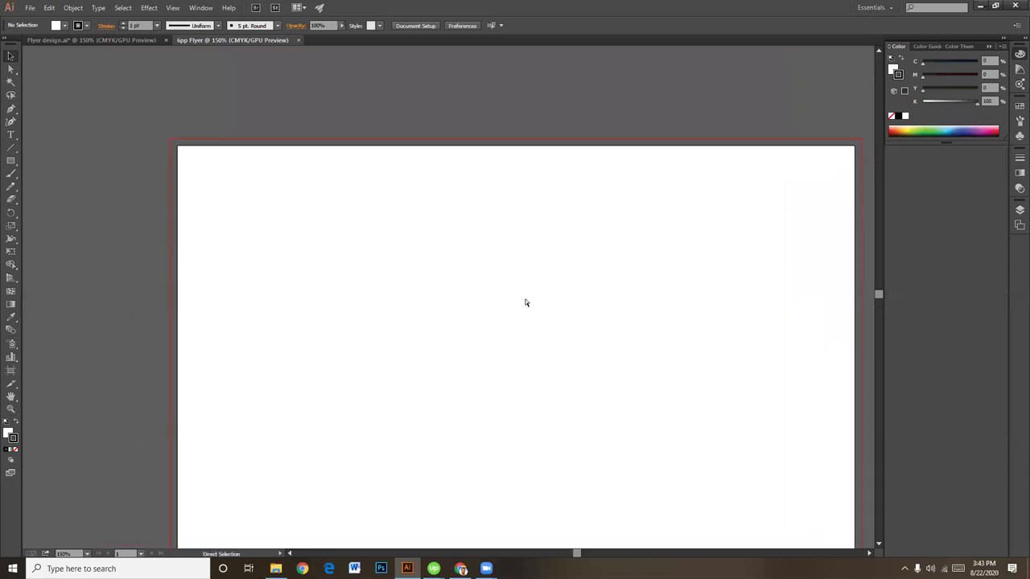
pyautogui.hotkey('ctrl', '-')
pyautogui.moveTo(520, 341); pyautogui.dragTo(503, 290)
pyautogui.hotkey('ctrl', '+')
# Step: Draw a rectangle 97 mm wide with the Rectangle tool
pyautogui.press('m')
pyautogui.click(274, 221)
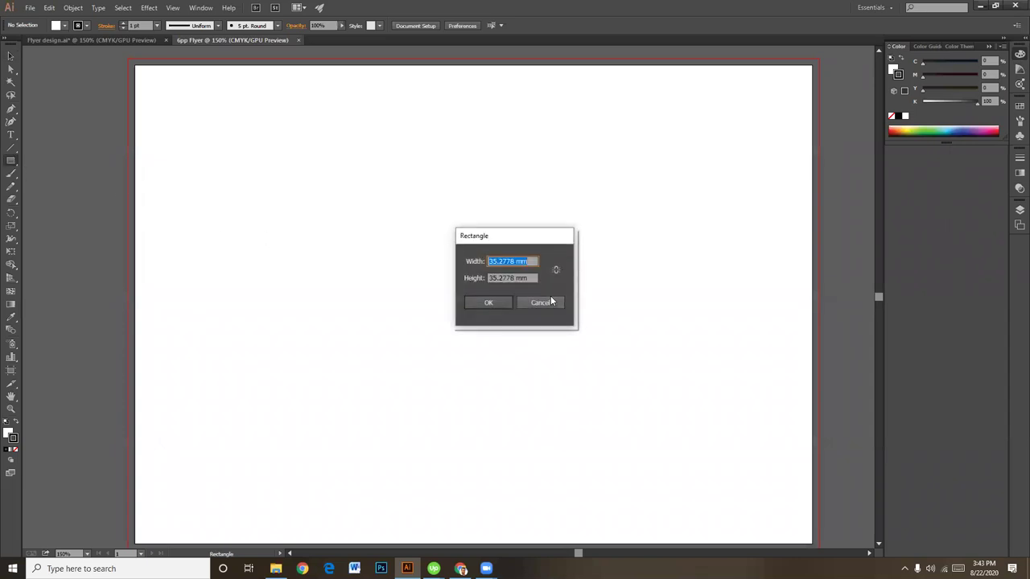
pyautogui.write('97')
pyautogui.click(488, 302)
# Step: Fill the rectangle black with no stroke, move it top-left, and stretch it to full panel height
pyautogui.click(11, 55)
pyautogui.moveTo(312, 161); pyautogui.dragTo(404, 298)
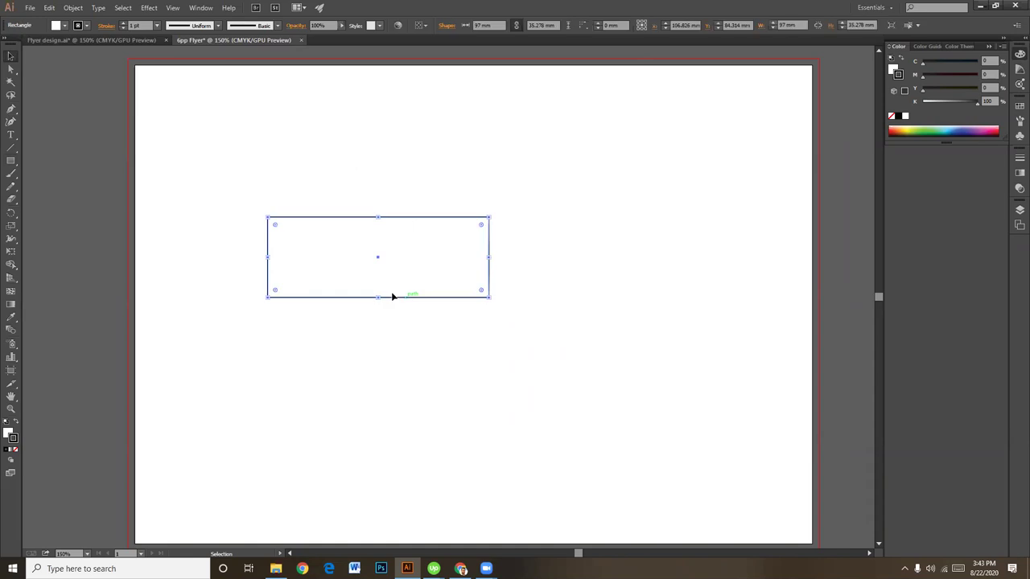
pyautogui.click(16, 422)
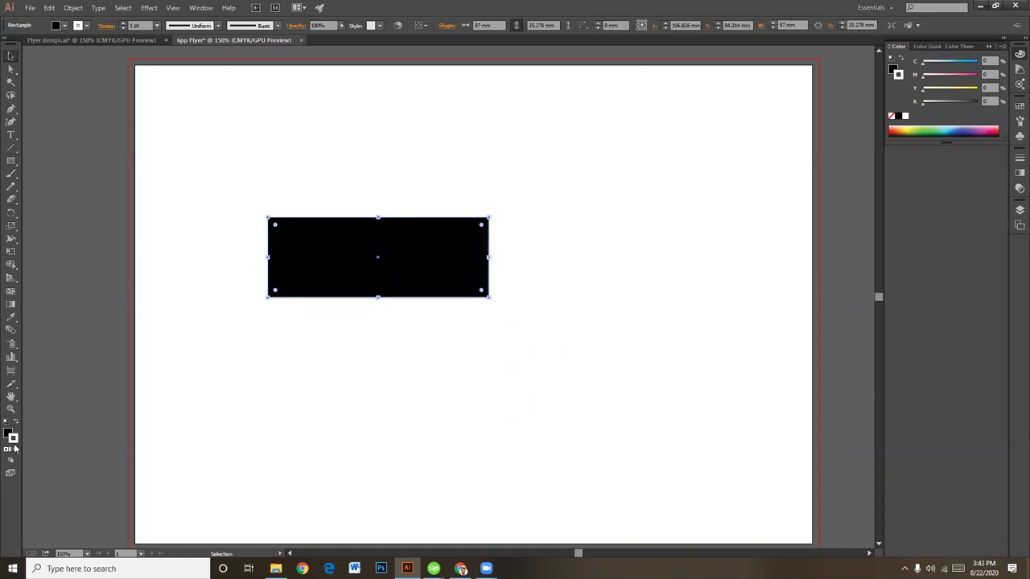
pyautogui.click(17, 449)
pyautogui.click(345, 318)
pyautogui.click(335, 262)
pyautogui.moveTo(335, 263); pyautogui.dragTo(197, 105)
pyautogui.moveTo(246, 146); pyautogui.dragTo(269, 493)
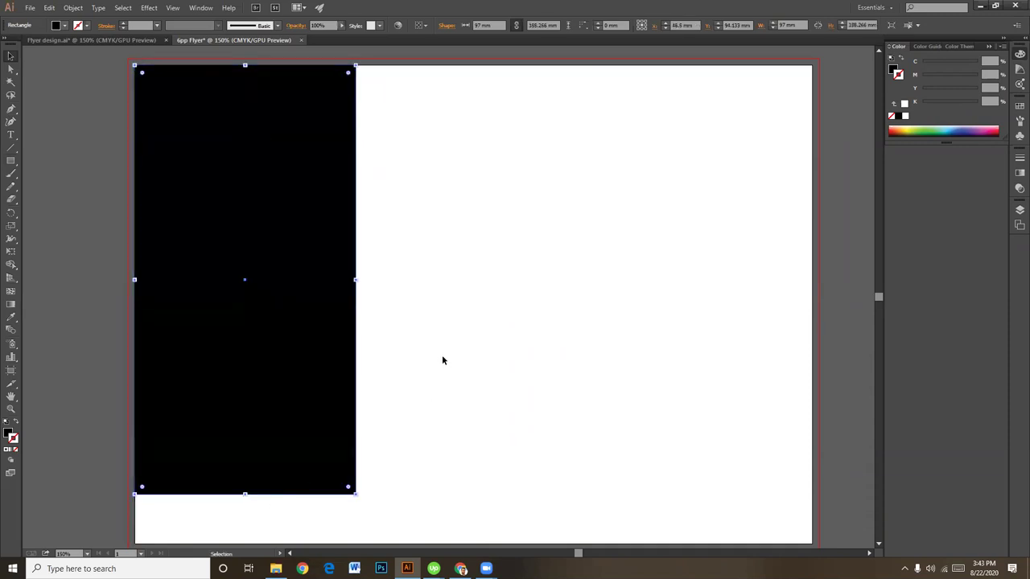
pyautogui.click(440, 360)
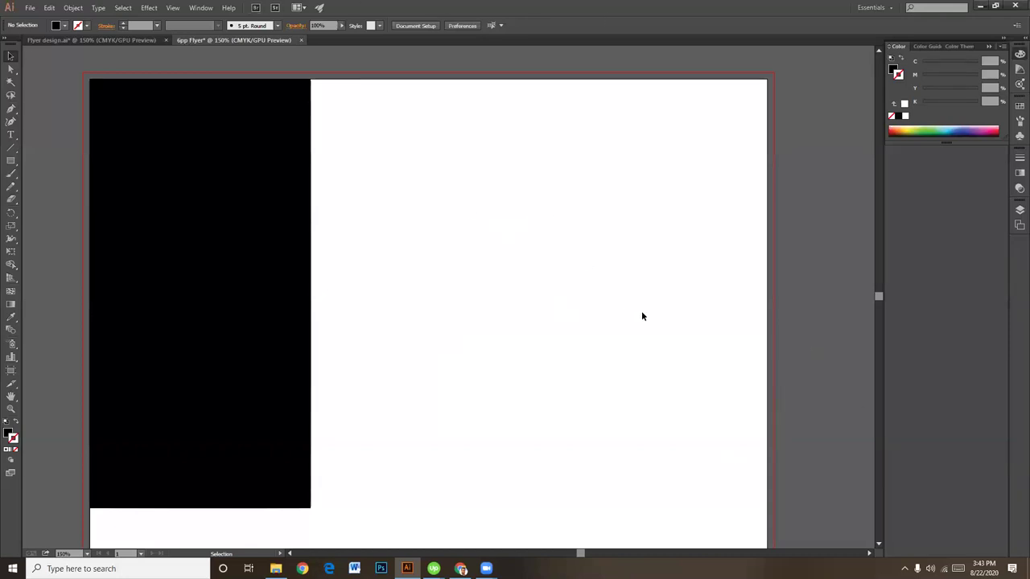
# Step: Copy the panel 100 mm to the right, then widen all panels to close the white strip
pyautogui.click(227, 246)
pyautogui.moveTo(253, 251); pyautogui.dragTo(611, 256)
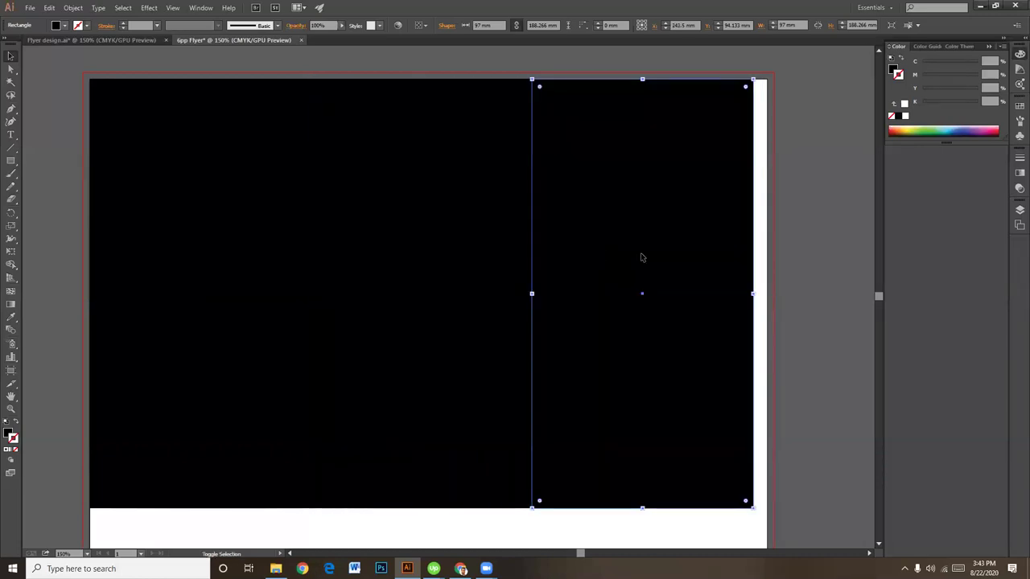
pyautogui.click(840, 232)
pyautogui.scroll(-2, 609, 400)
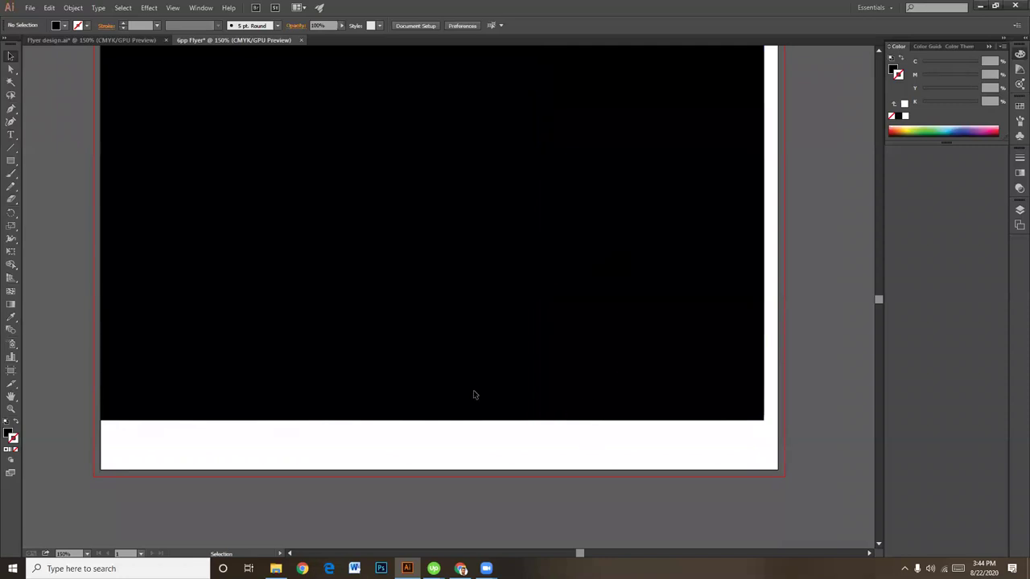
pyautogui.hotkey('ctrl', 'a')
pyautogui.hscroll(4, 548, 379)
pyautogui.scroll(4, 653, 389)
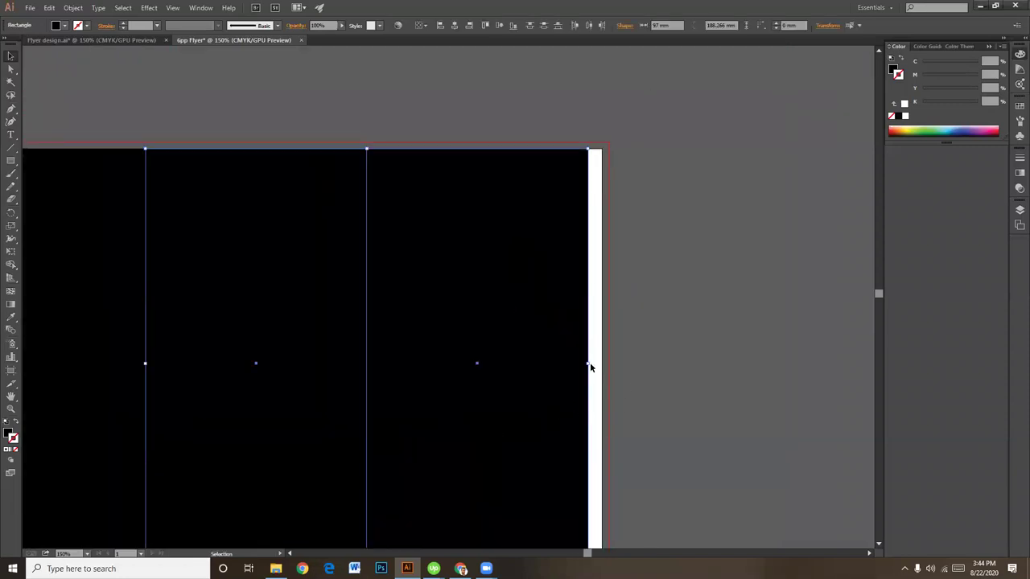
pyautogui.moveTo(588, 364); pyautogui.dragTo(601, 364)
pyautogui.click(690, 363)
# Step: Check each of the three panels and pan to frame the whole artboard
pyautogui.hscroll(-1, 650, 333)
pyautogui.scroll(1, 651, 333)
pyautogui.click(562, 222)
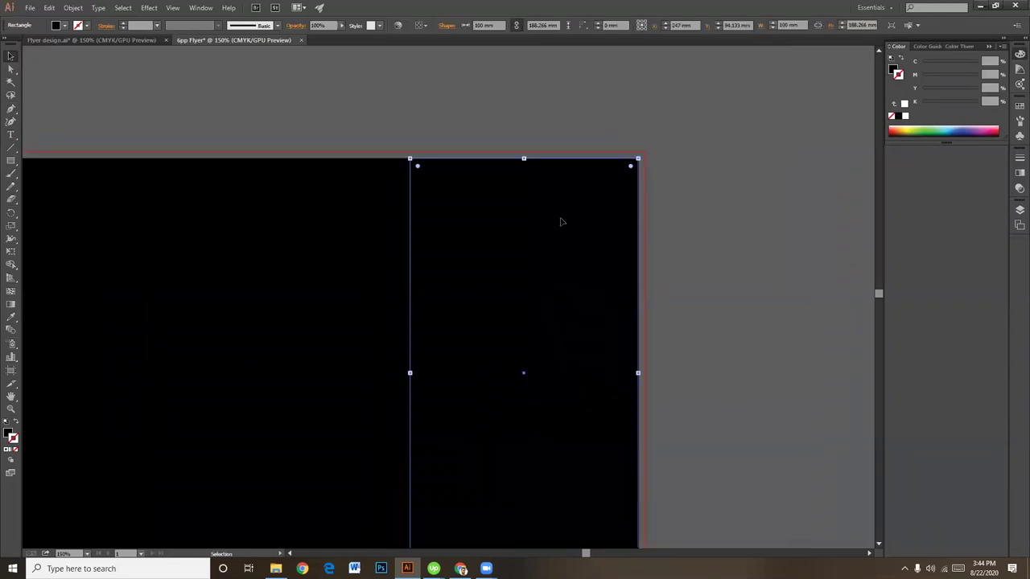
pyautogui.click(370, 188)
pyautogui.click(122, 216)
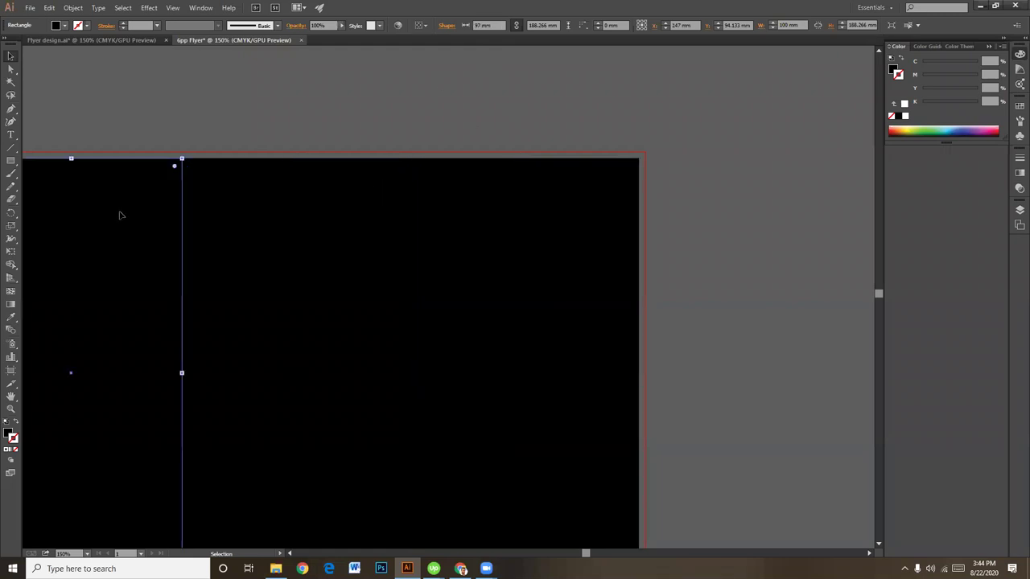
pyautogui.moveTo(639, 278); pyautogui.dragTo(552, 294)
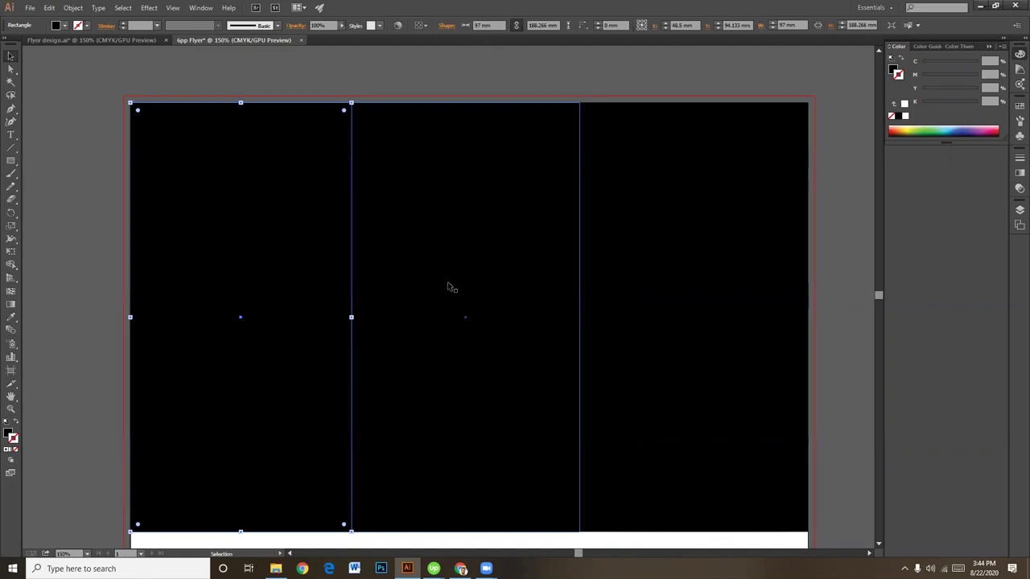
pyautogui.moveTo(472, 392); pyautogui.dragTo(452, 475)
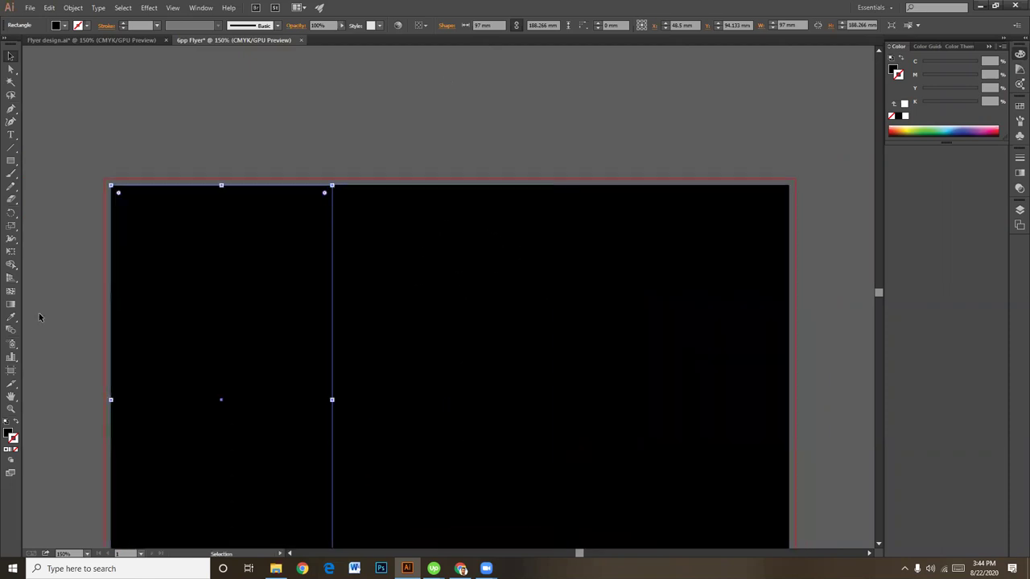
# Step: Add a BACK text label above the artboard
pyautogui.click(11, 135)
pyautogui.click(408, 157)
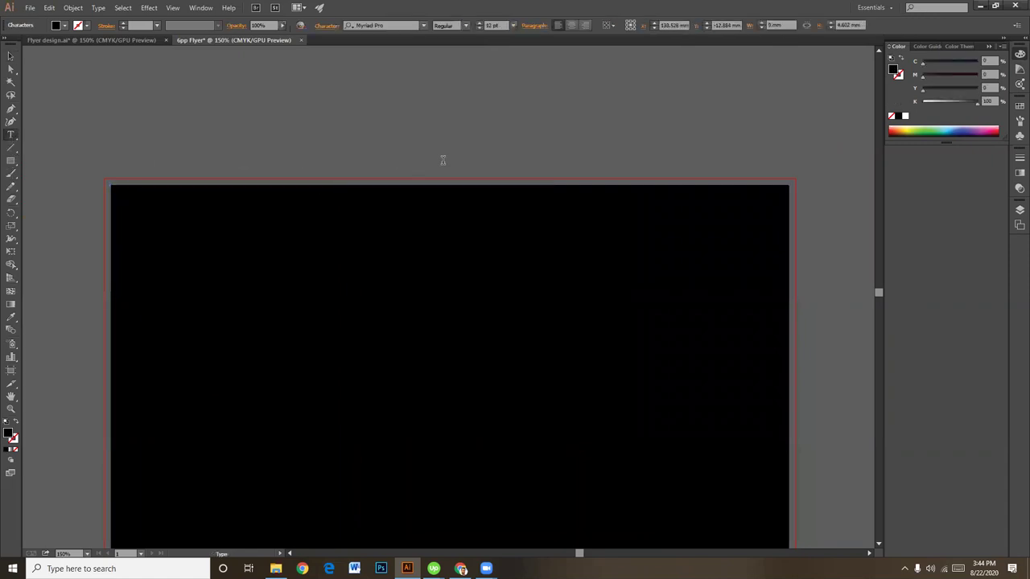
pyautogui.write('BACK')
pyautogui.click(10, 56)
# Step: Recolour the left, middle and right panels in grey, light grey and darker grey
pyautogui.click(141, 220)
pyautogui.click(949, 101)
pyautogui.click(464, 251)
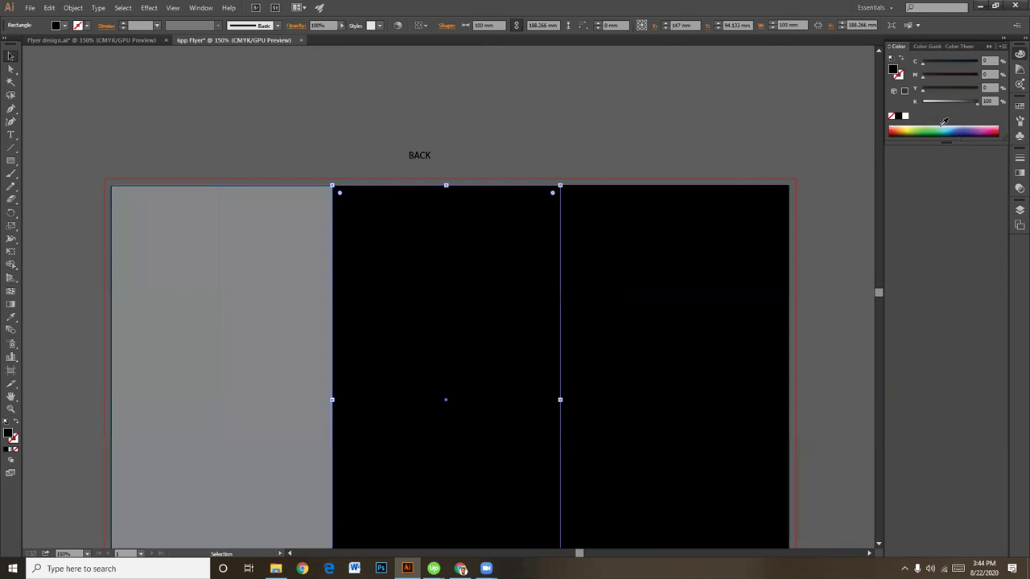
pyautogui.click(935, 102)
pyautogui.click(682, 242)
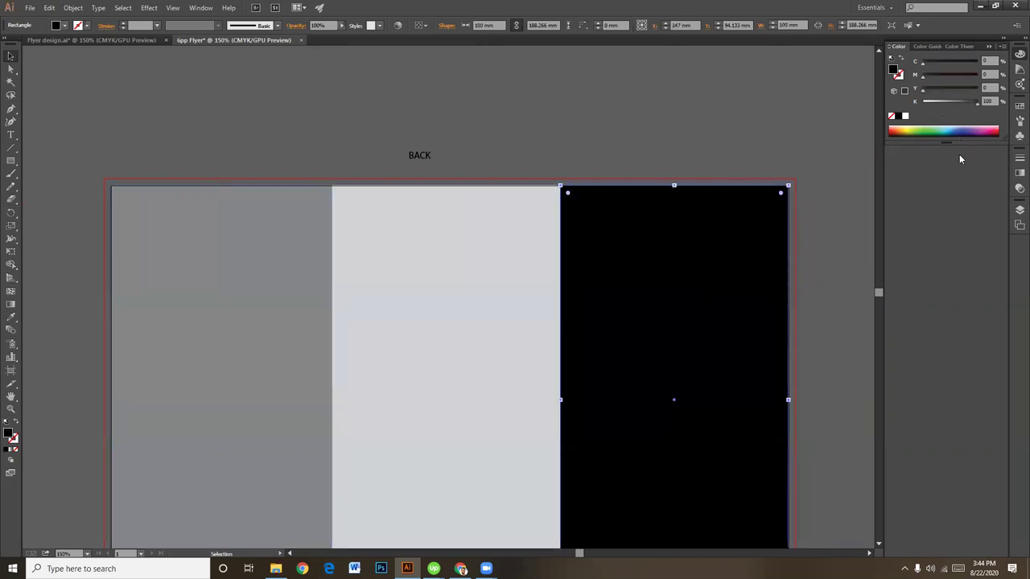
pyautogui.click(961, 102)
pyautogui.click(763, 101)
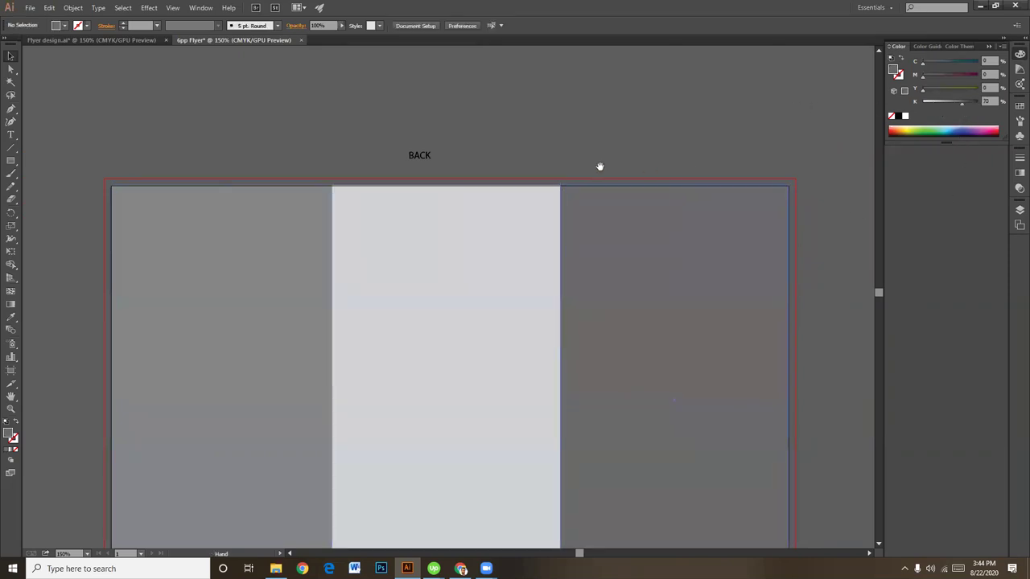
# Step: Enlarge the BACK label
pyautogui.hscroll(-1, 438, 166)
pyautogui.click(471, 158)
pyautogui.moveTo(480, 160); pyautogui.dragTo(712, 161)
# Step: Duplicate the BACK label to the right and retype it as FRONT
pyautogui.click(568, 149)
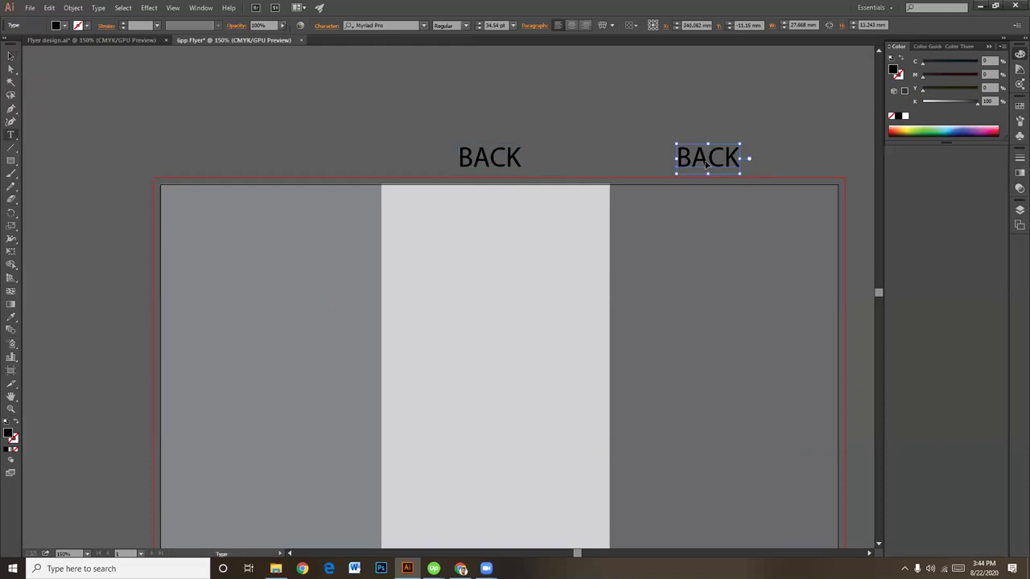
pyautogui.doubleClick(705, 159)
pyautogui.write('f')
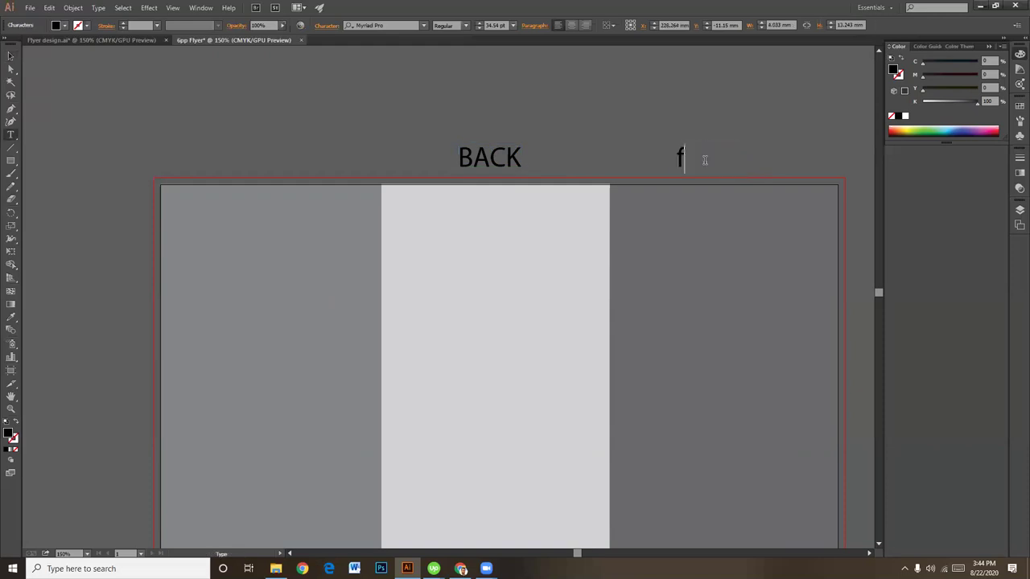
pyautogui.write('RO')
pyautogui.press('BackSpace')
pyautogui.press('BackSpace')
pyautogui.write('RONT')
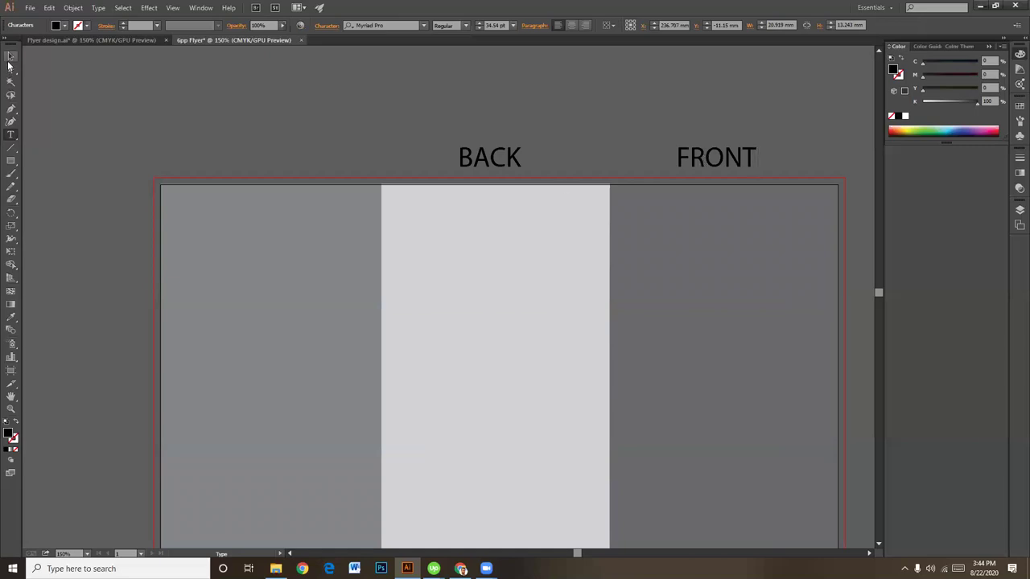
pyautogui.click(11, 58)
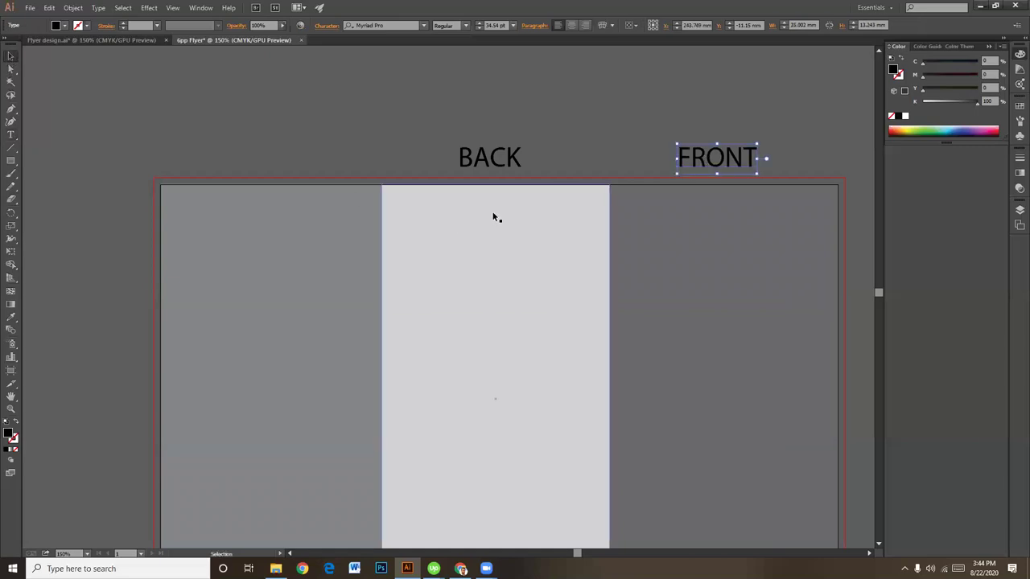
pyautogui.click(575, 153)
# Step: Copy FRONT above the left panel, retype it as FOLD, and select all three labels
pyautogui.hscroll(-2, 789, 179)
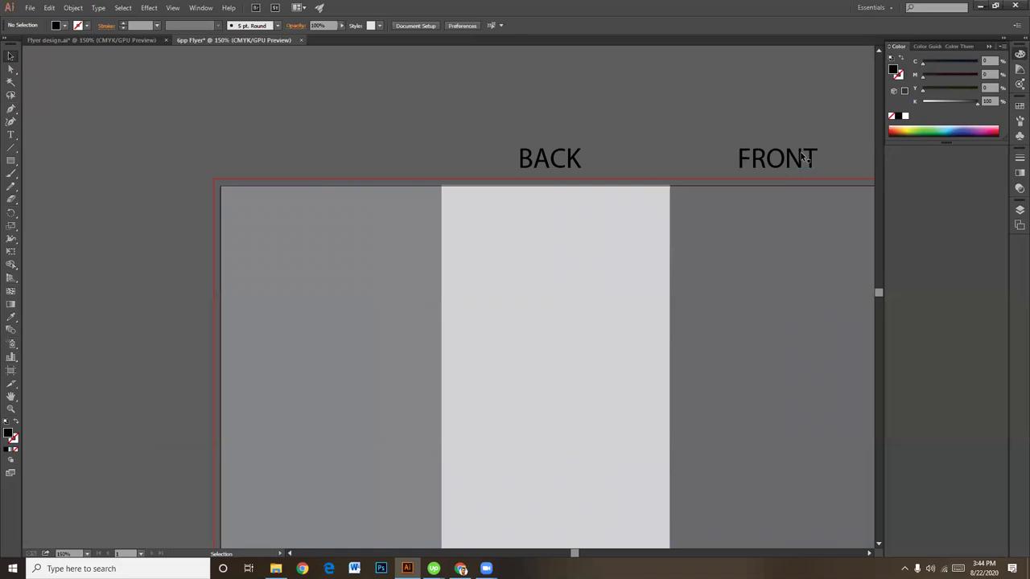
pyautogui.click(802, 157)
pyautogui.moveTo(802, 157); pyautogui.dragTo(328, 165)
pyautogui.doubleClick(336, 153)
pyautogui.hotkey('ctrl', 'a')
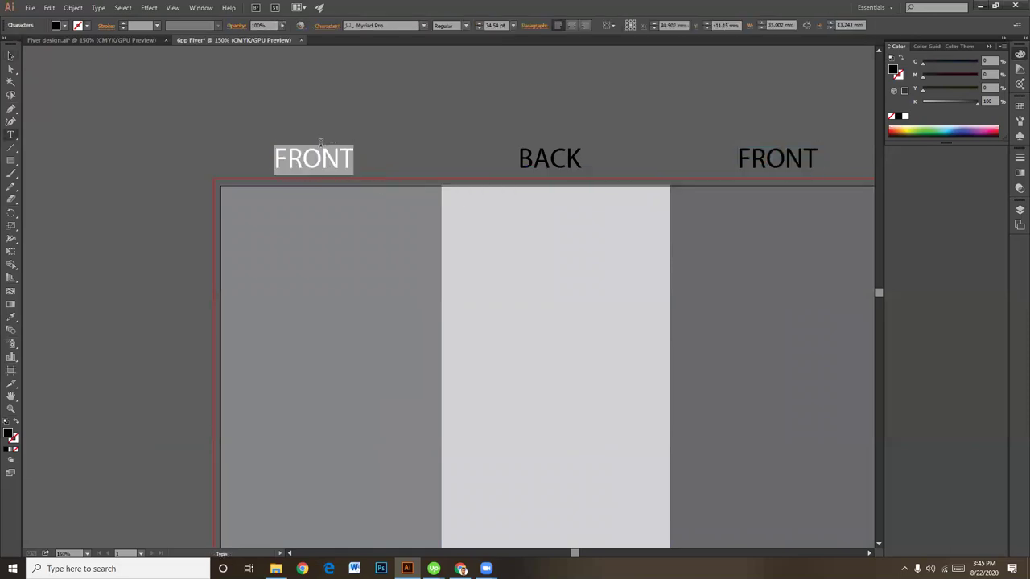
pyautogui.write('FOLD')
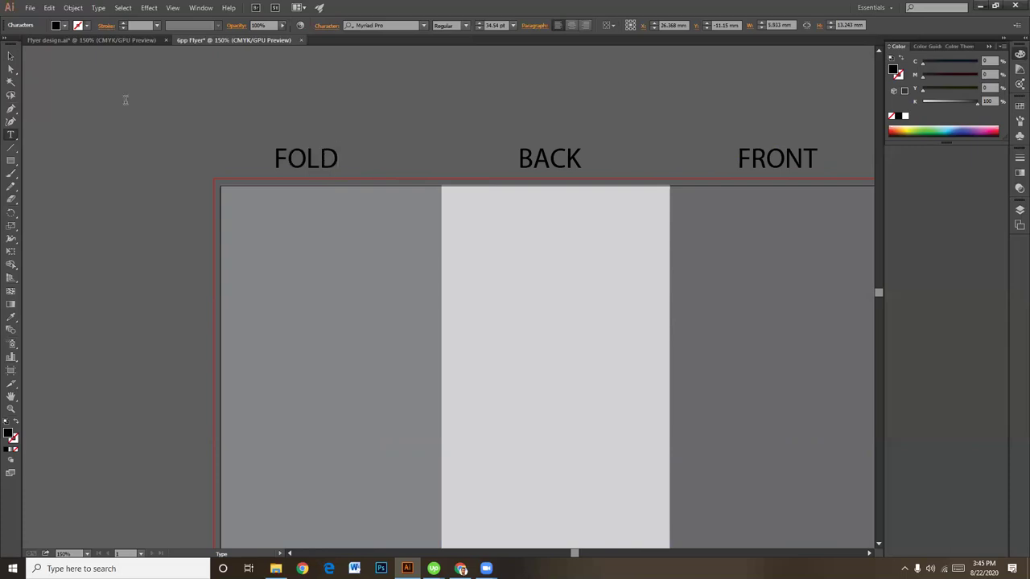
pyautogui.click(10, 56)
pyautogui.click(299, 121)
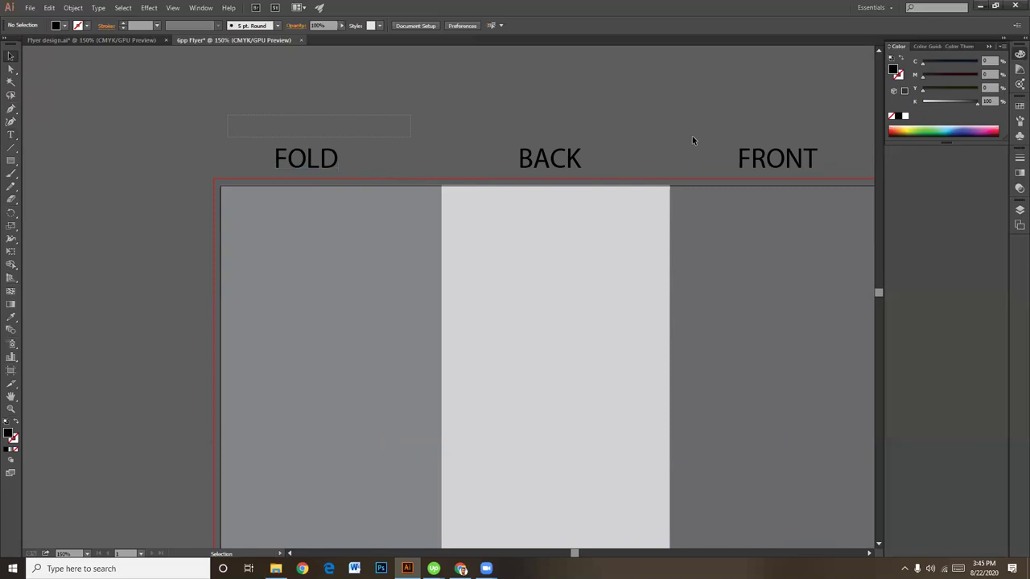
pyautogui.moveTo(805, 156); pyautogui.dragTo(811, 161)
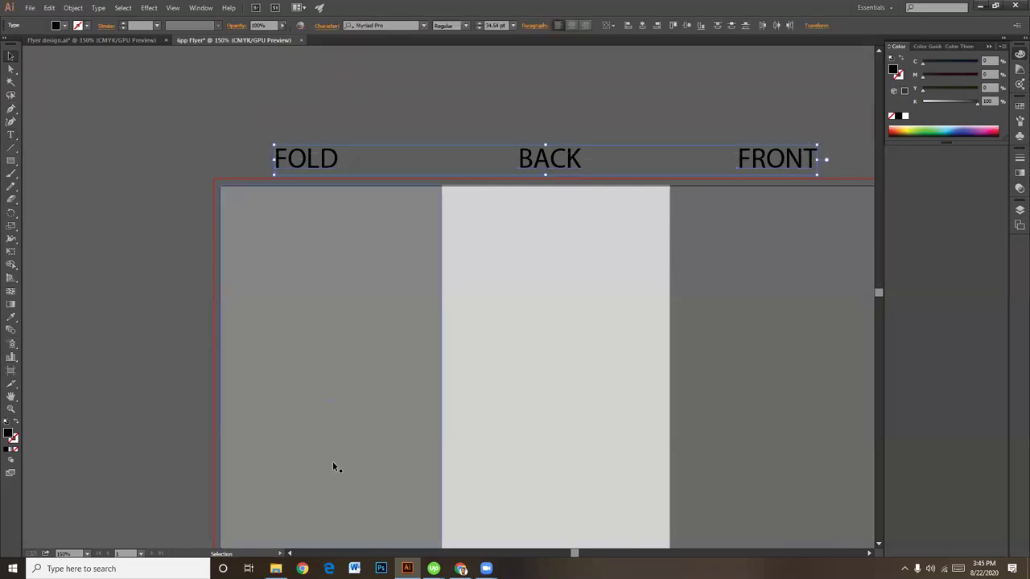
pyautogui.click(460, 569)
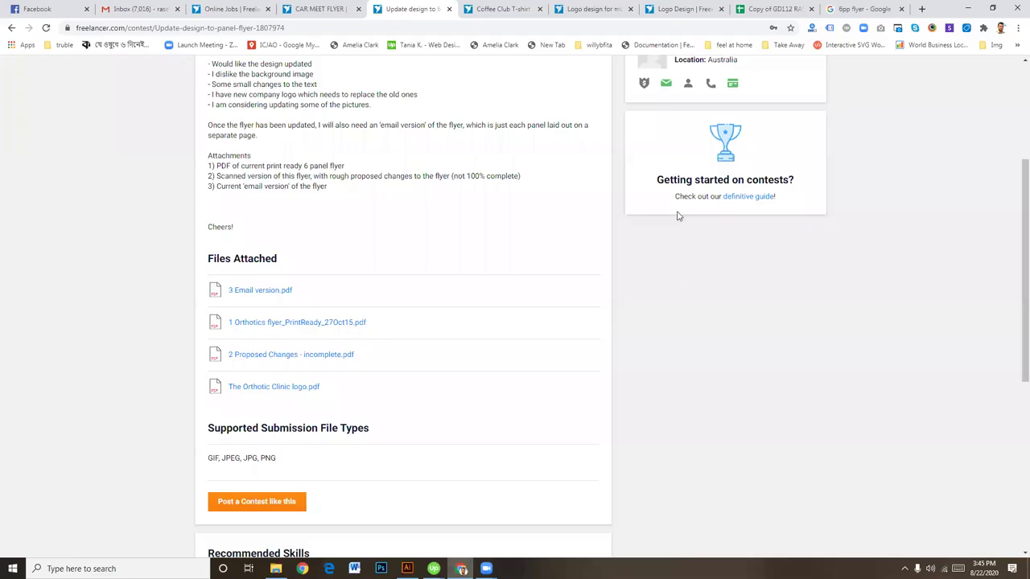
# Step: View the yellow 6 page DL folded leaflet in the 6pp flyer image results, then return to Illustrator
pyautogui.click(859, 9)
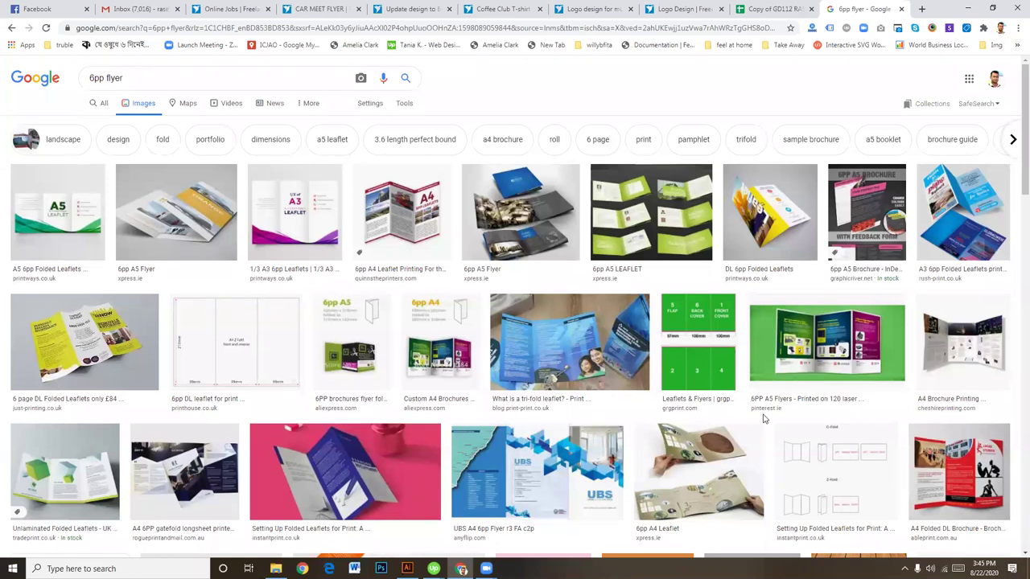
pyautogui.click(93, 339)
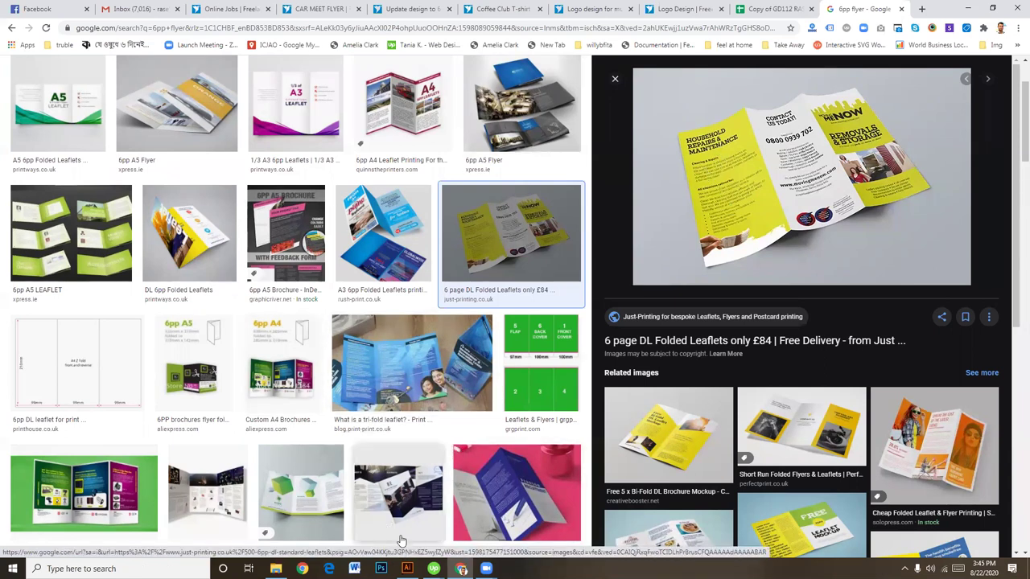
pyautogui.hotkey('alt', 'Tab')
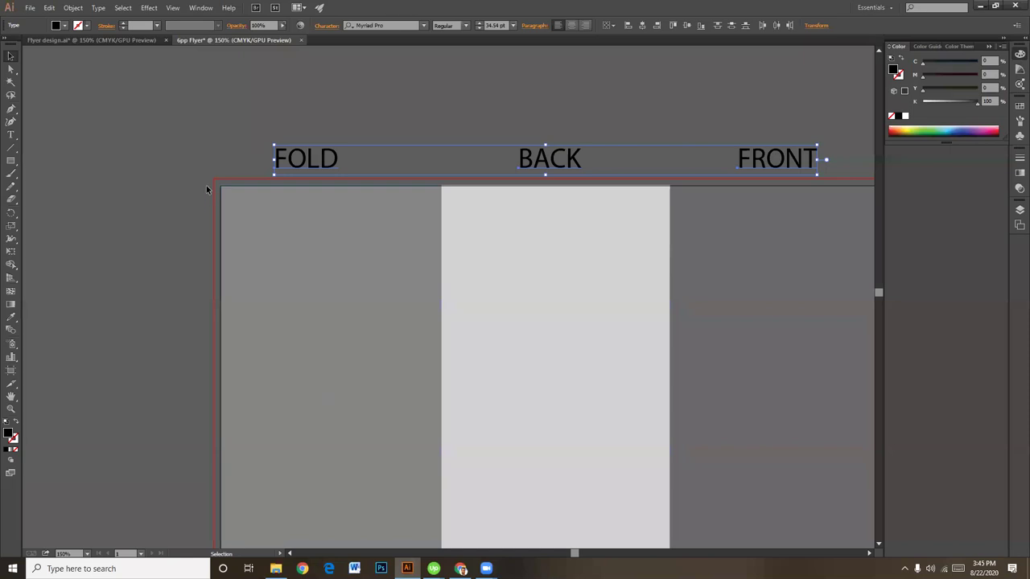
# Step: Nudge the FOLD label two steps right over the left panel
pyautogui.click(276, 206)
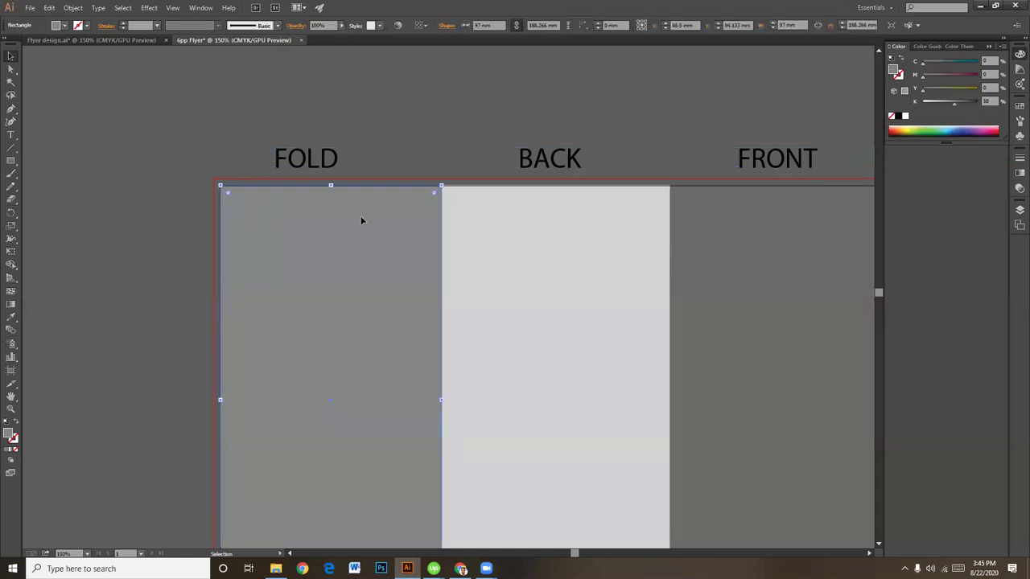
pyautogui.click(337, 158)
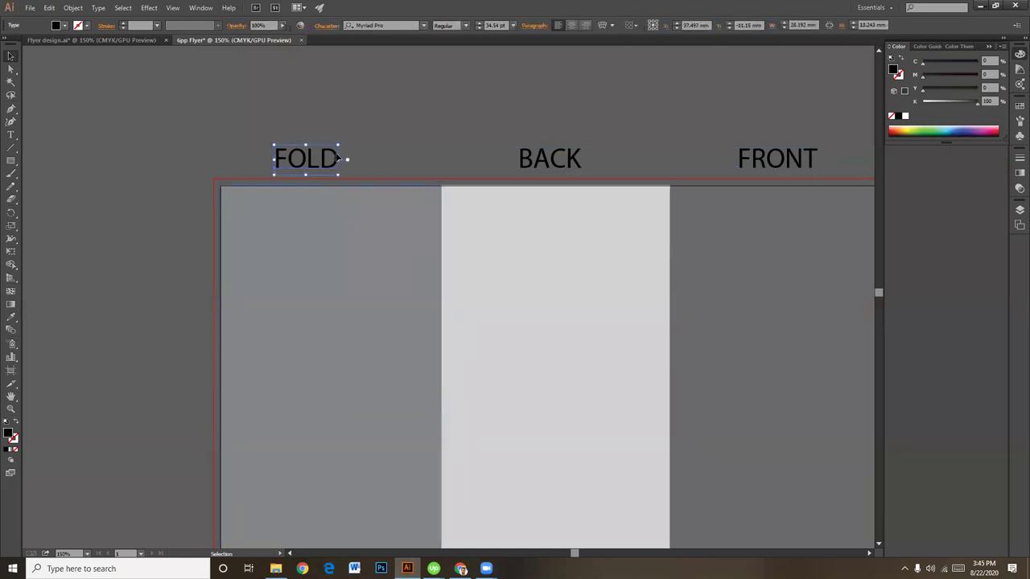
pyautogui.press('Right')
pyautogui.press('Right')
pyautogui.press('Right')
pyautogui.press('Right')
pyautogui.press('Right')
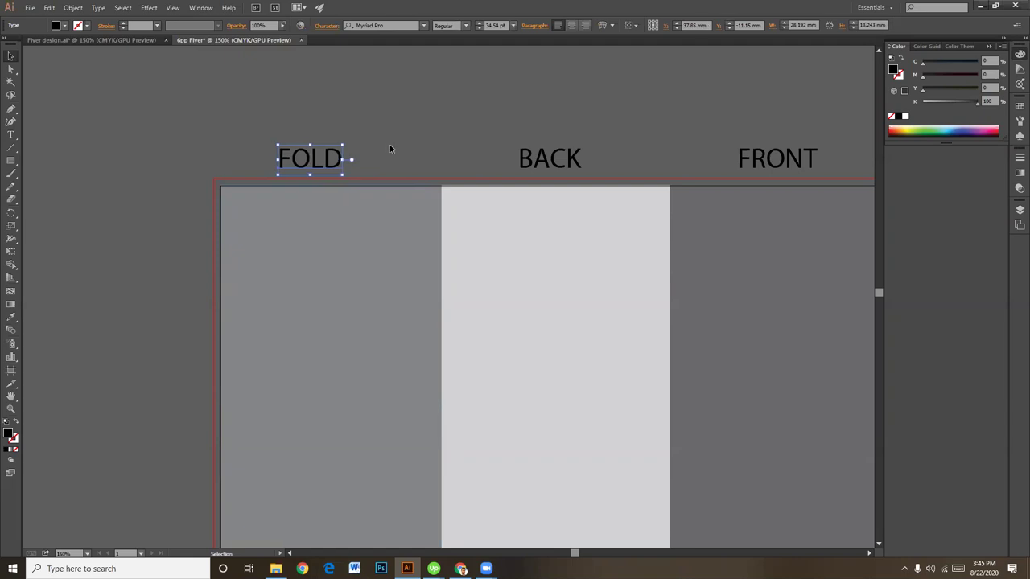
pyautogui.press('Right')
pyautogui.press('Right')
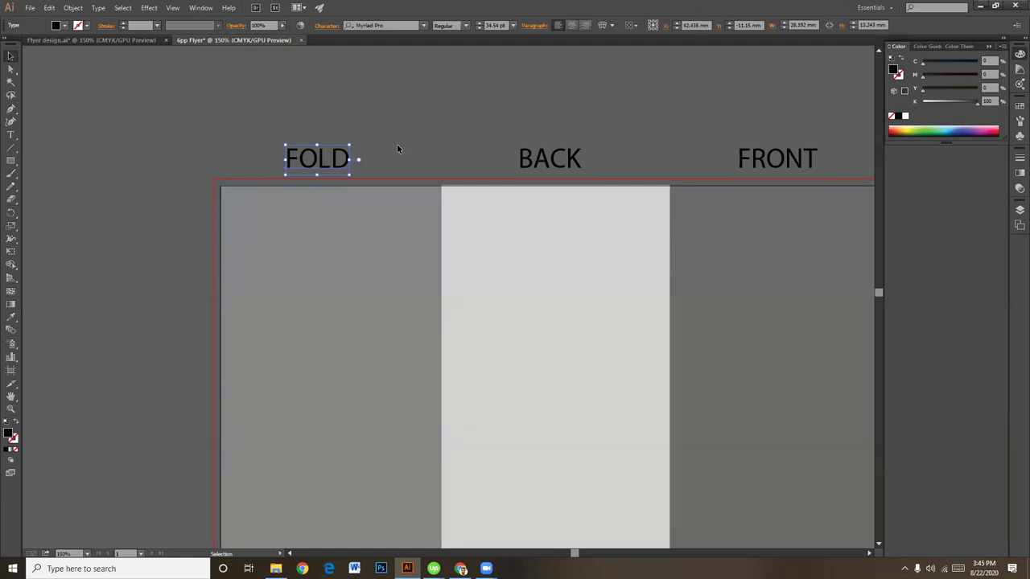
pyautogui.click(355, 229)
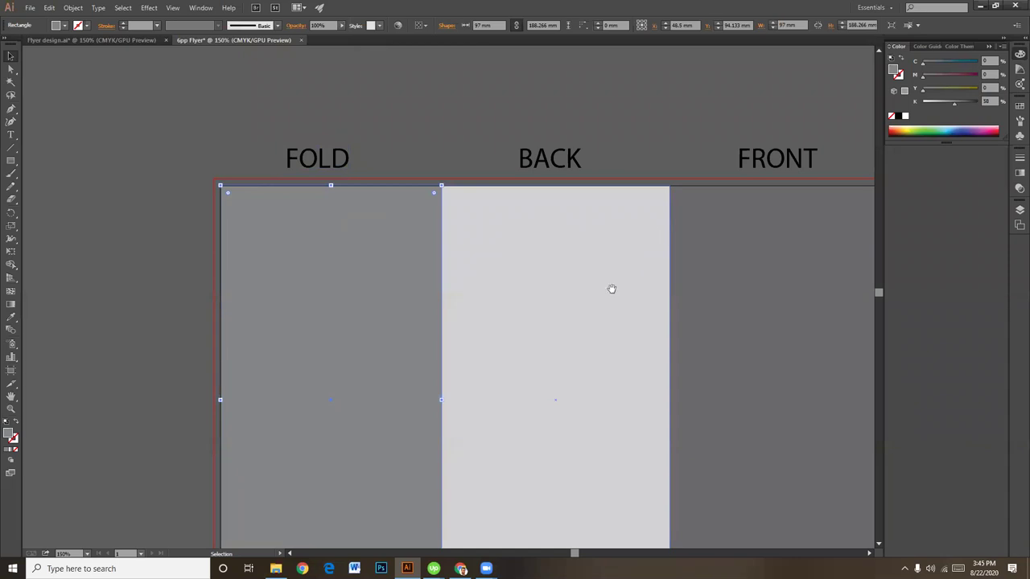
pyautogui.moveTo(612, 289); pyautogui.dragTo(481, 252)
pyautogui.click(670, 253)
pyautogui.click(213, 226)
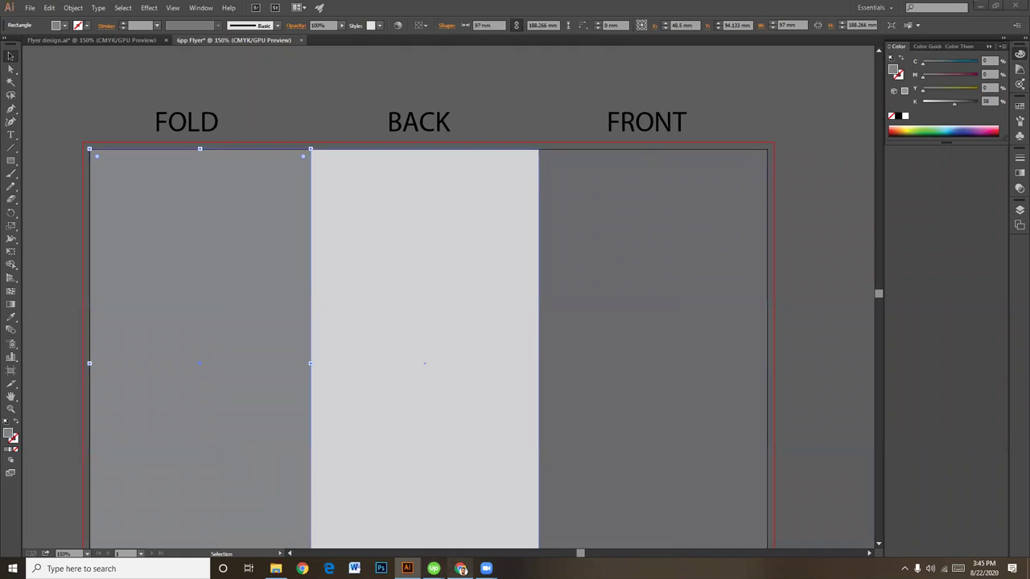
# Step: Compare the layout against the folded leaflet reference again and return to the artwork
pyautogui.hotkey('alt', 'Tab')
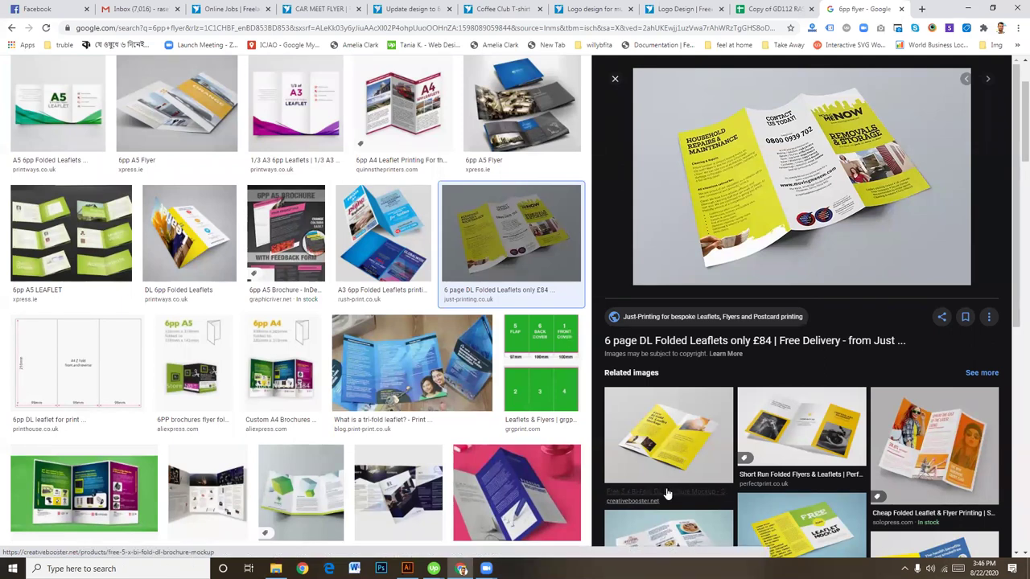
pyautogui.click(407, 569)
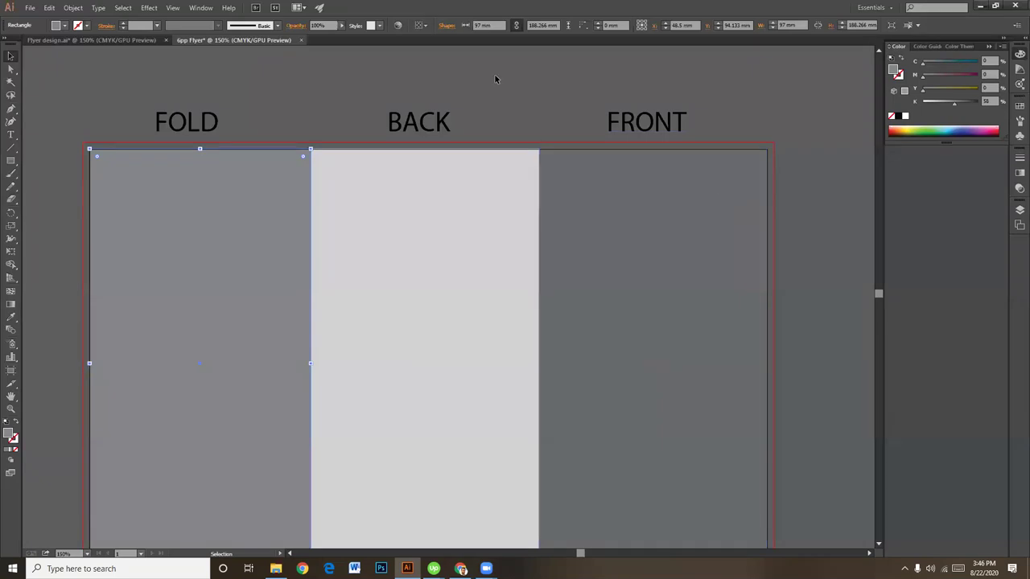
pyautogui.click(528, 80)
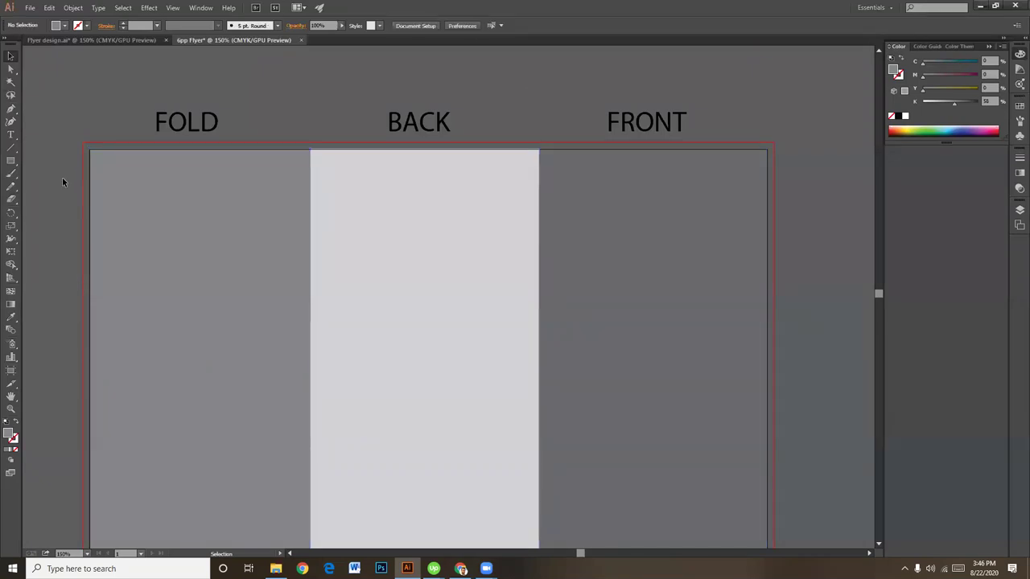
pyautogui.click(10, 161)
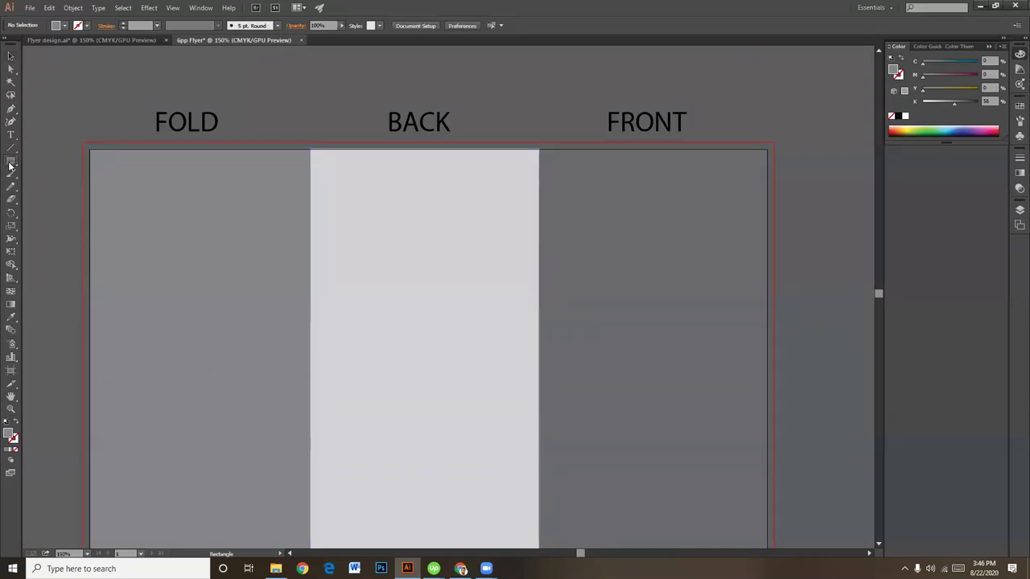
# Step: Draw a 99 mm wide rectangle and move it above the panels
pyautogui.click(310, 84)
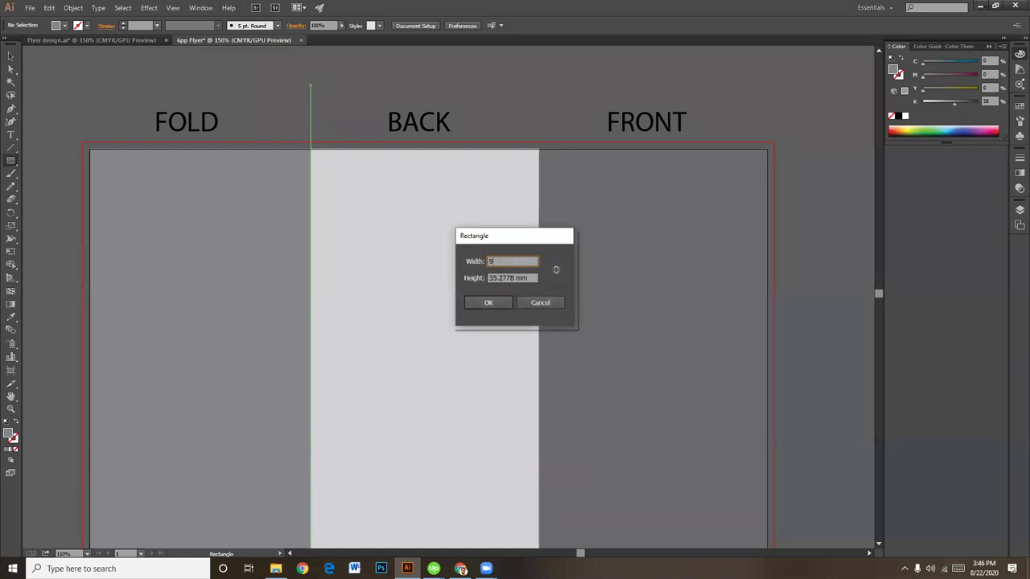
pyautogui.write('99')
pyautogui.click(510, 303)
pyautogui.click(10, 54)
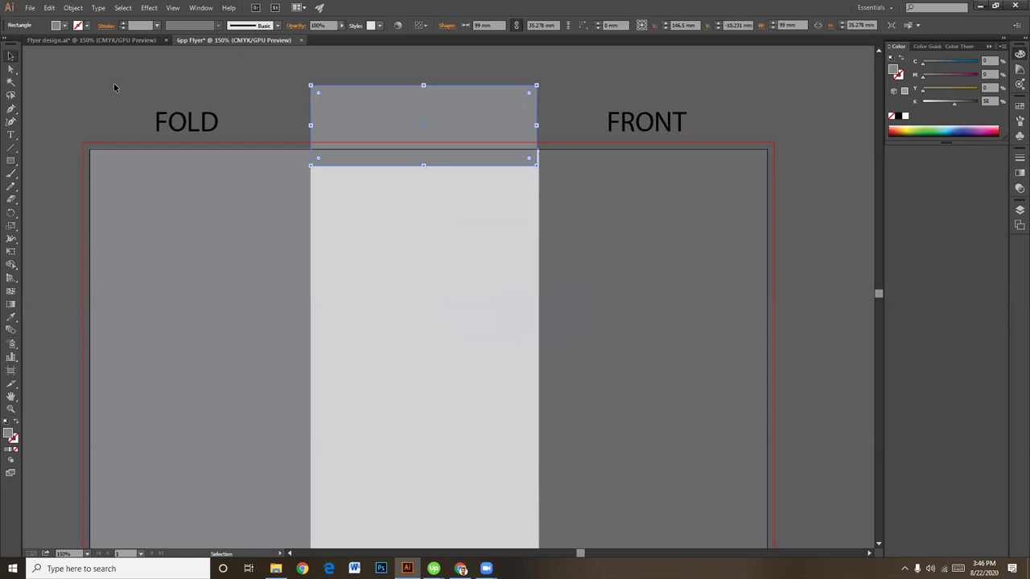
pyautogui.moveTo(357, 111); pyautogui.dragTo(699, 100)
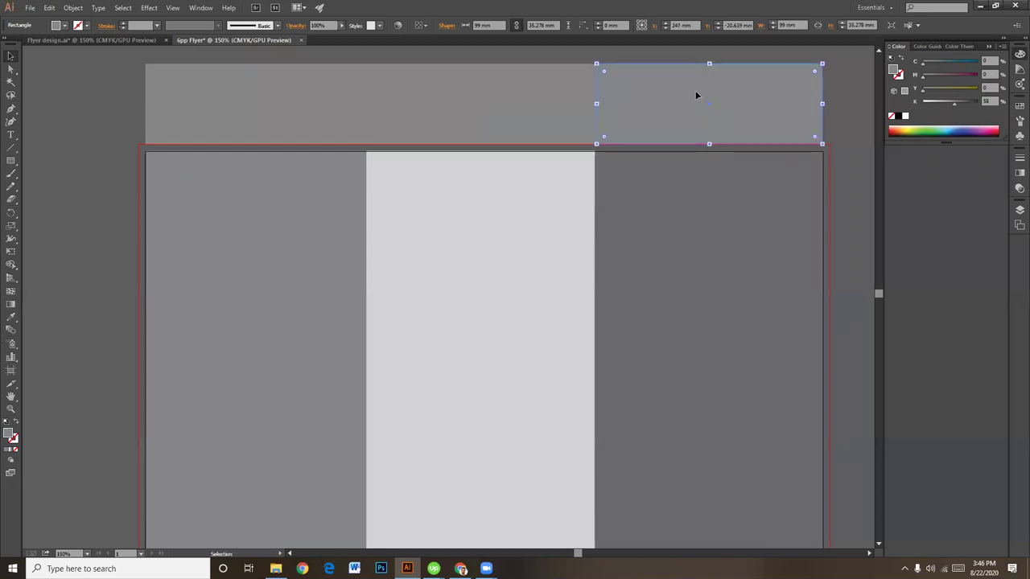
pyautogui.click(845, 127)
# Step: Lighten the grey fills of the top-row rectangles
pyautogui.click(775, 116)
pyautogui.moveTo(953, 103); pyautogui.dragTo(935, 100)
pyautogui.click(582, 91)
pyautogui.click(330, 100)
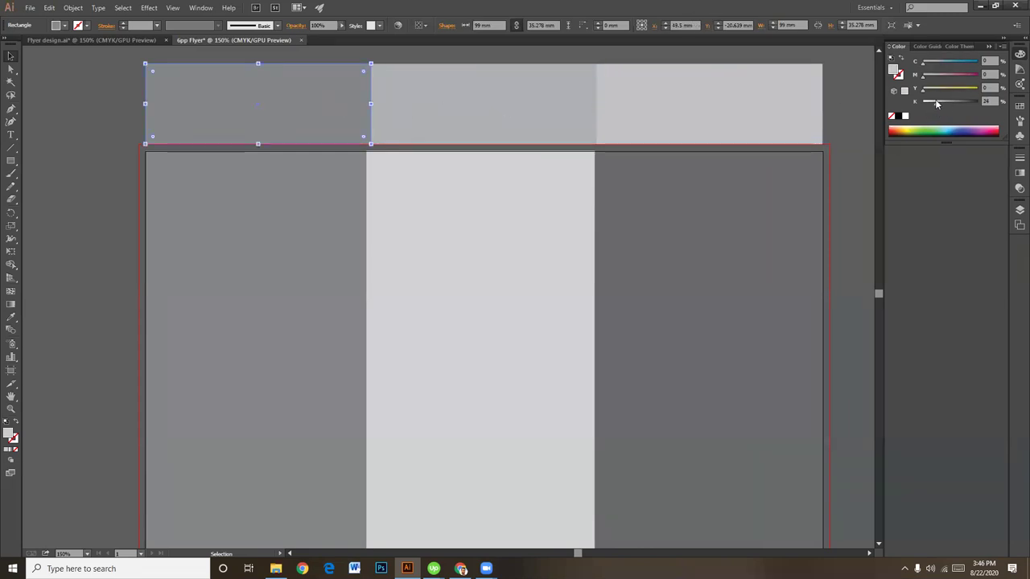
pyautogui.click(827, 92)
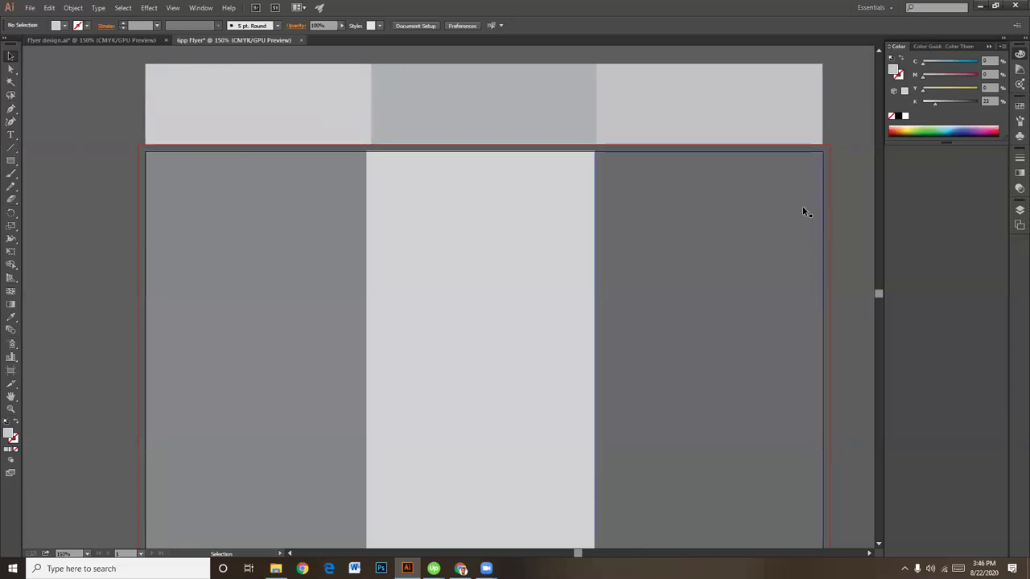
pyautogui.click(321, 232)
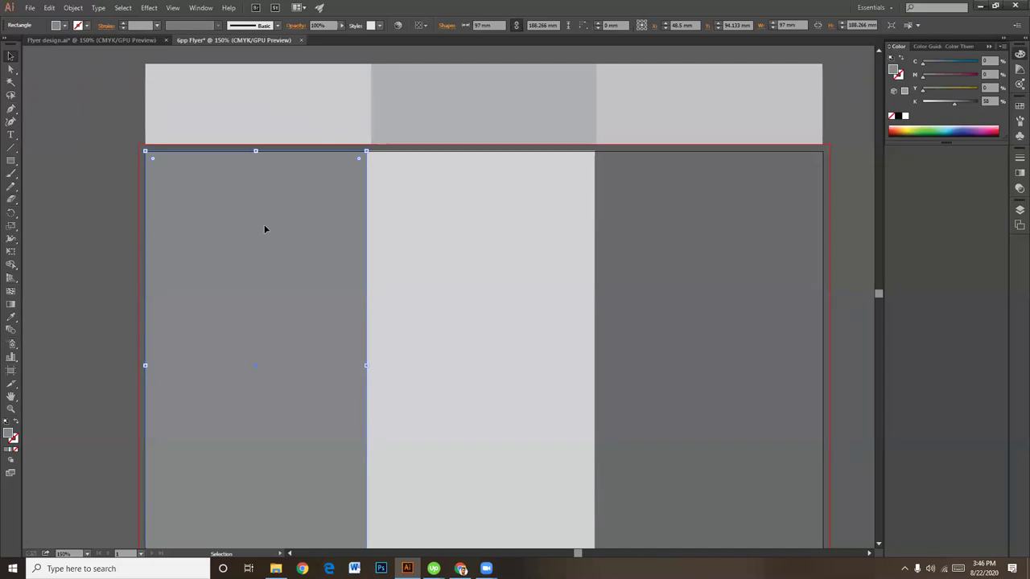
# Step: Delete the three top-row rectangles
pyautogui.scroll(1, 239, 238)
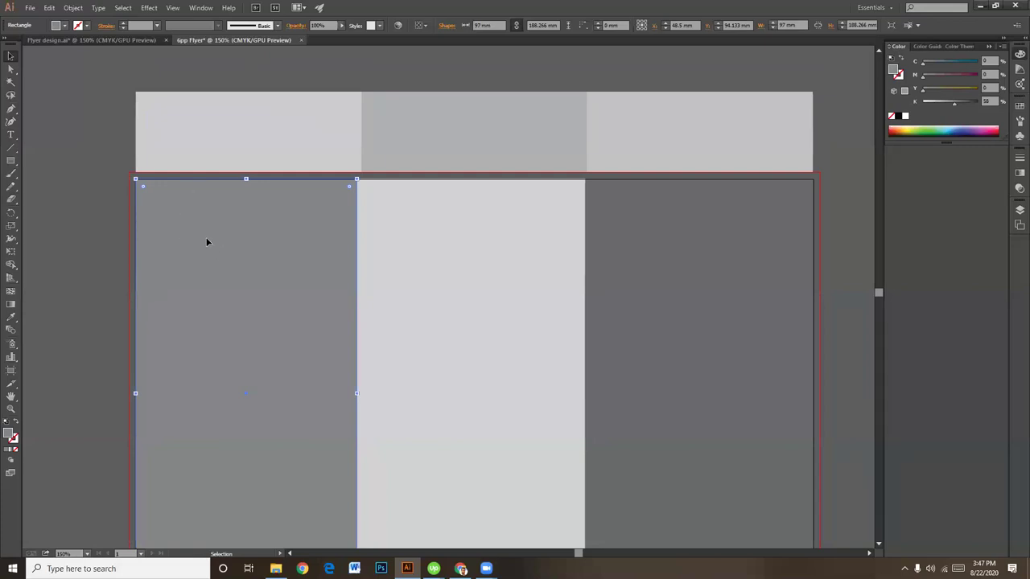
pyautogui.moveTo(452, 95); pyautogui.dragTo(649, 115)
pyautogui.press('Delete')
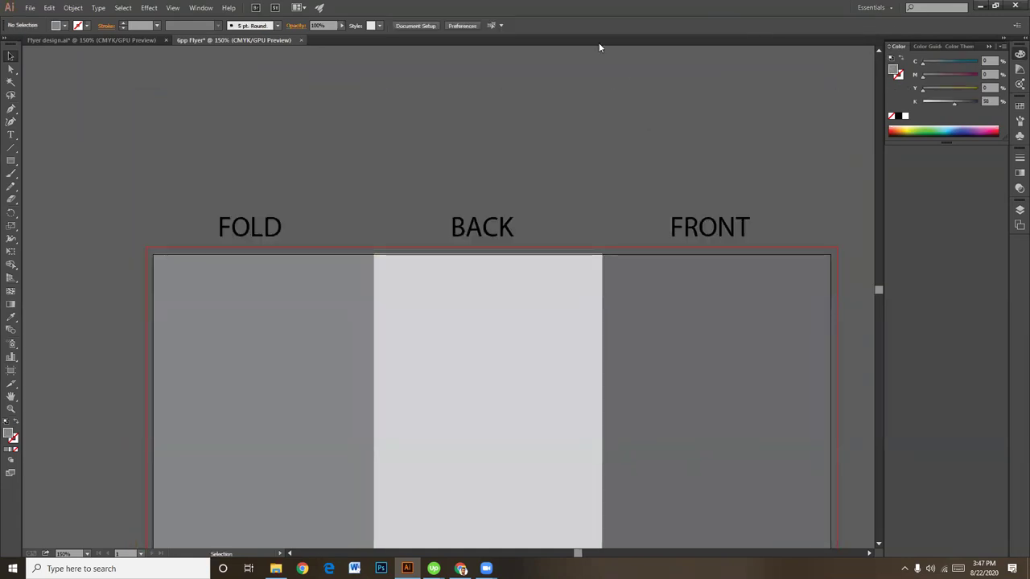
pyautogui.scroll(-2, 641, 315)
# Step: Select the labels, return to the Selection tool, and zoom out to frame the artboard
pyautogui.click(457, 127)
pyautogui.click(251, 129)
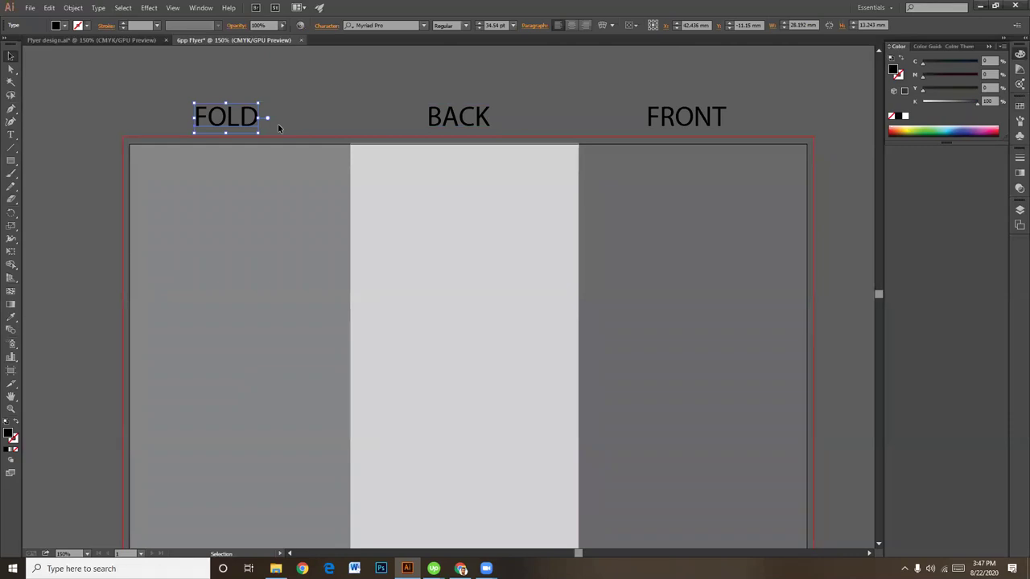
pyautogui.press('a')
pyautogui.hotkey('ctrl', '-')
pyautogui.press('v')
pyautogui.scroll(-2, 689, 381)
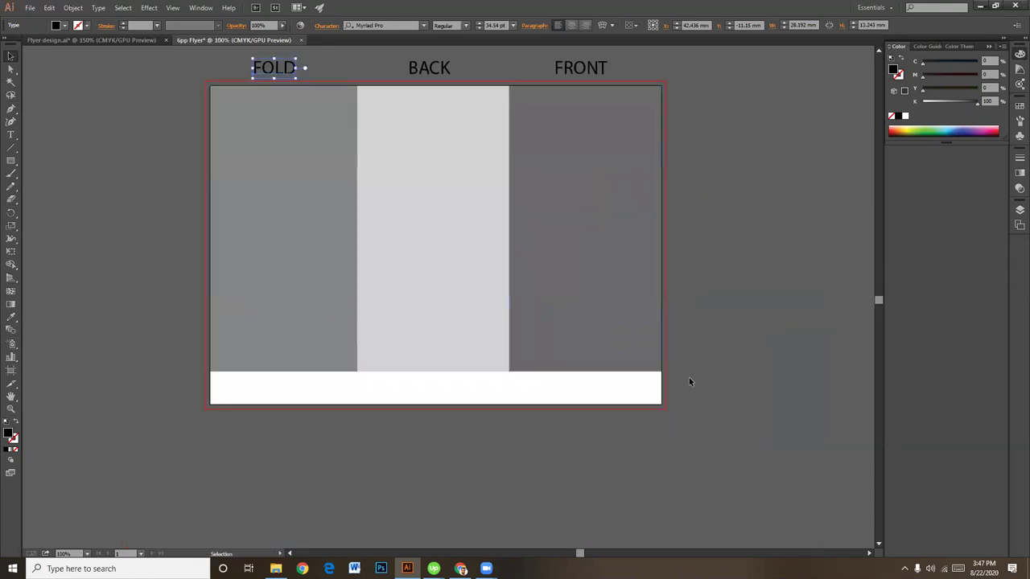
pyautogui.moveTo(576, 396); pyautogui.dragTo(292, 337)
pyautogui.scroll(-2, 471, 358)
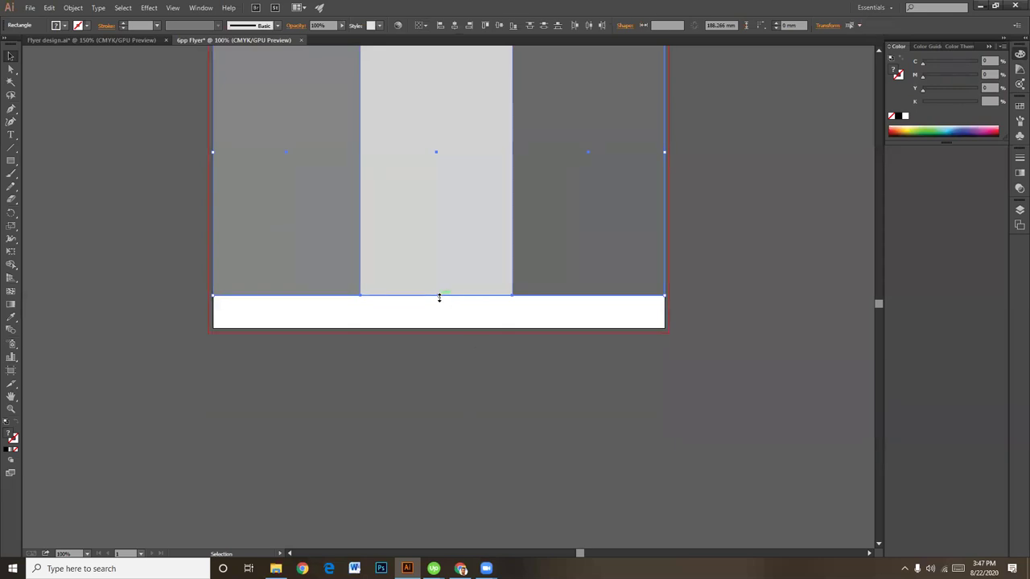
# Step: Stretch the three panels down to the artboard's bottom edge at H 210 mm
pyautogui.moveTo(438, 298); pyautogui.dragTo(437, 306)
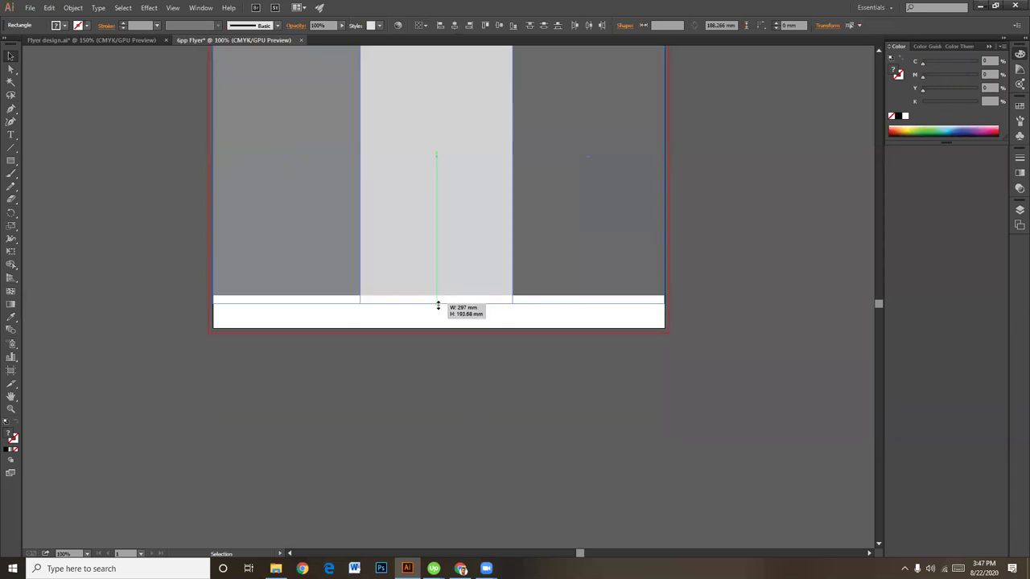
pyautogui.moveTo(438, 306); pyautogui.dragTo(435, 307)
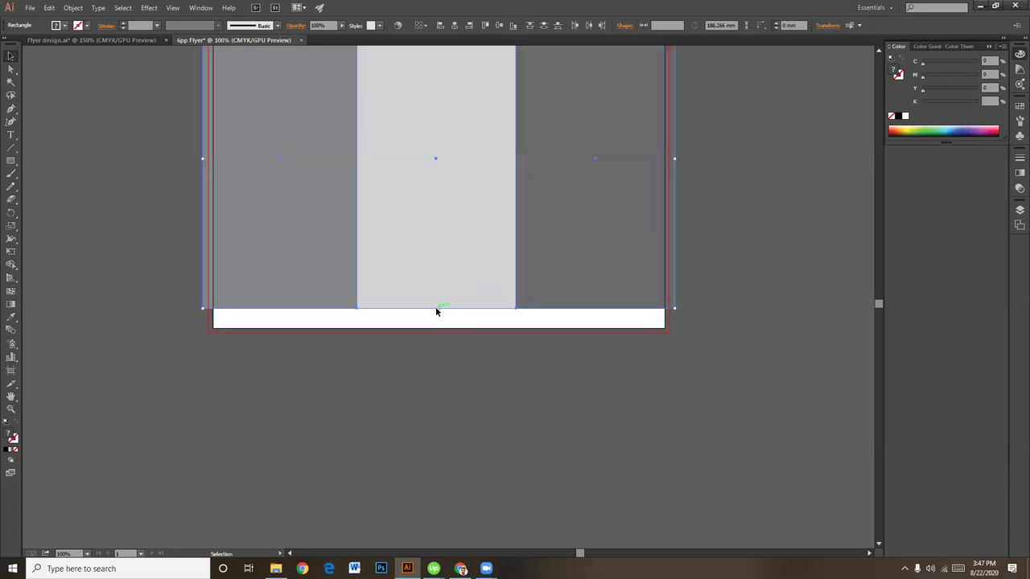
pyautogui.hotkey('ctrl', 'z')
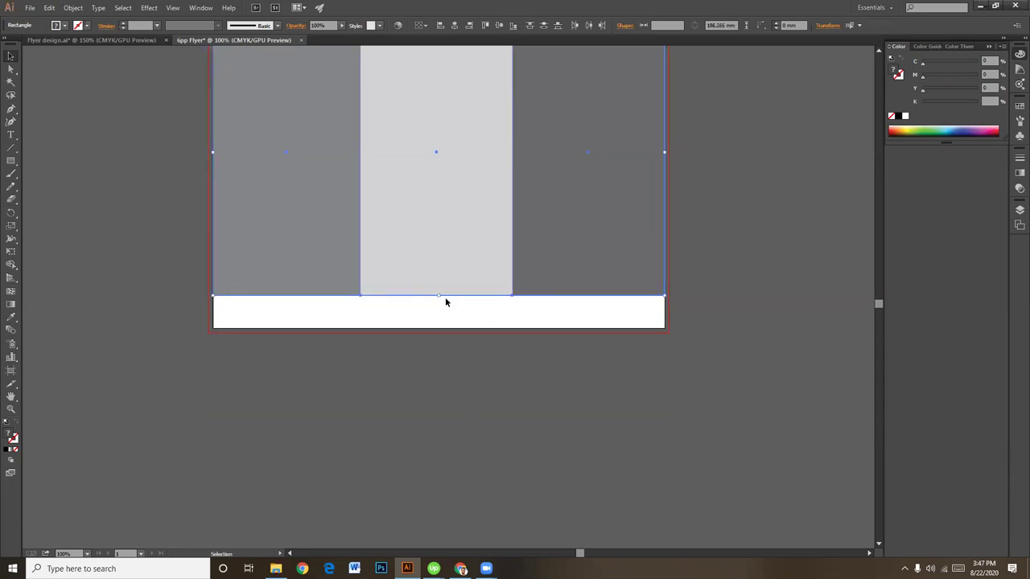
pyautogui.moveTo(439, 297); pyautogui.dragTo(437, 328)
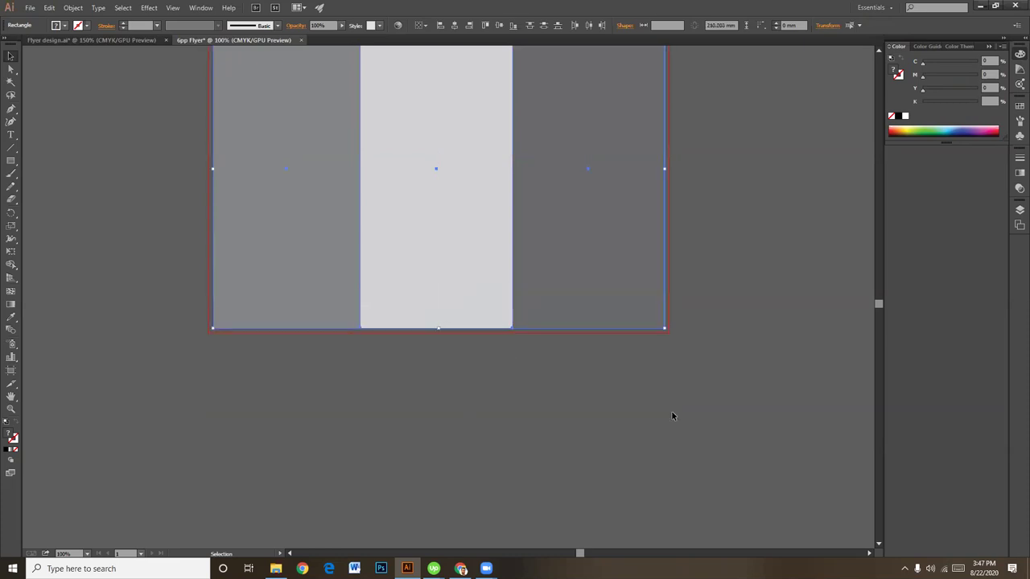
pyautogui.click(641, 391)
pyautogui.moveTo(641, 392); pyautogui.dragTo(577, 392)
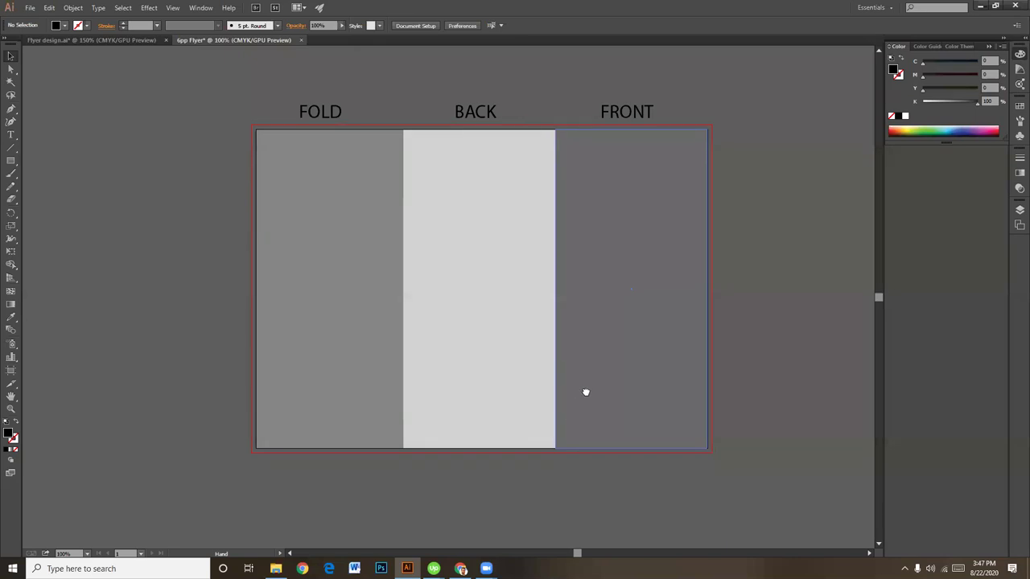
pyautogui.moveTo(565, 464); pyautogui.dragTo(581, 433)
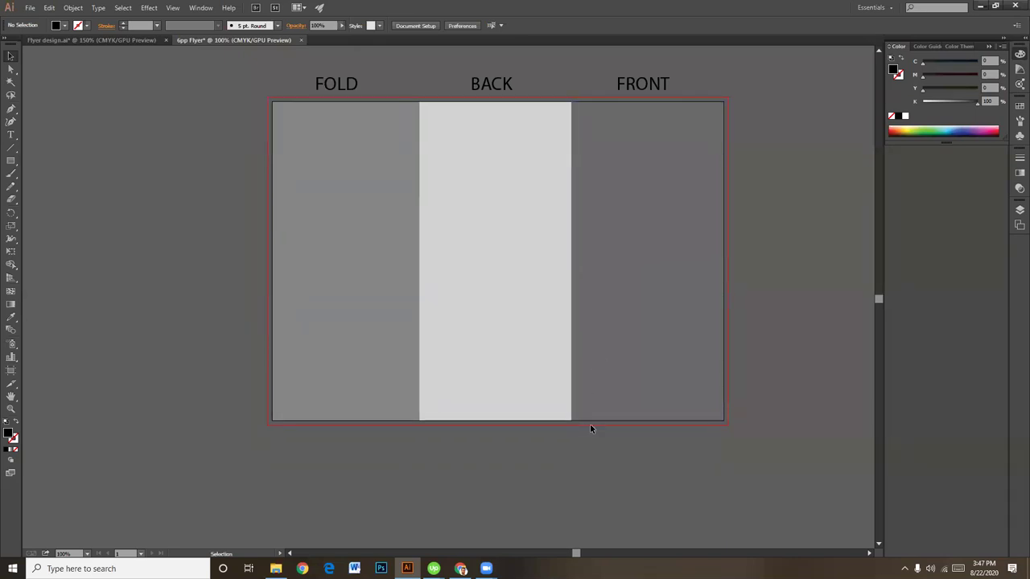
# Step: At 66.67% zoom, Alt-drag a copy of the artboard to sit below the original
pyautogui.moveTo(598, 469); pyautogui.dragTo(581, 416)
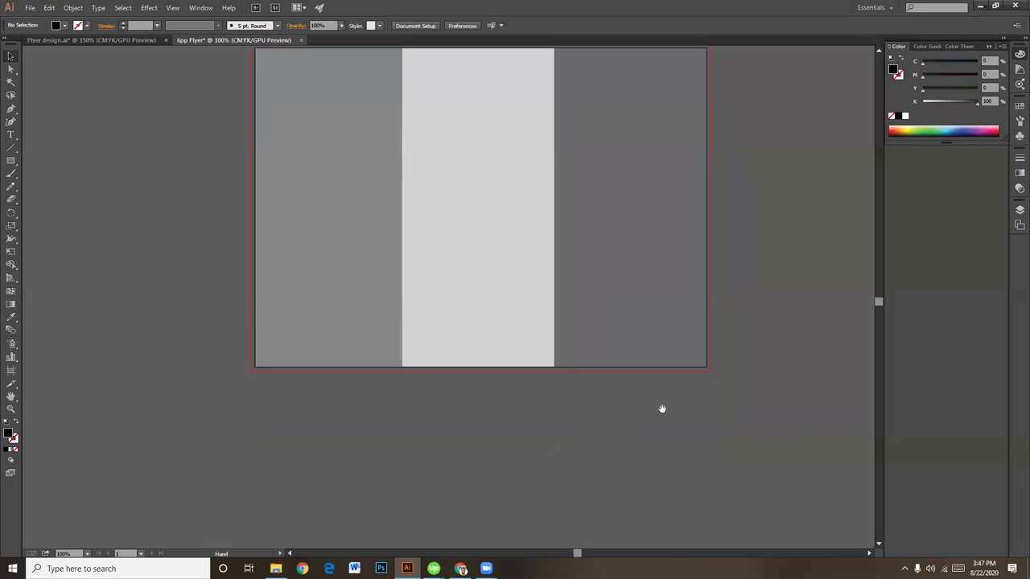
pyautogui.hotkey('ctrl', '-')
pyautogui.moveTo(630, 354); pyautogui.dragTo(639, 352)
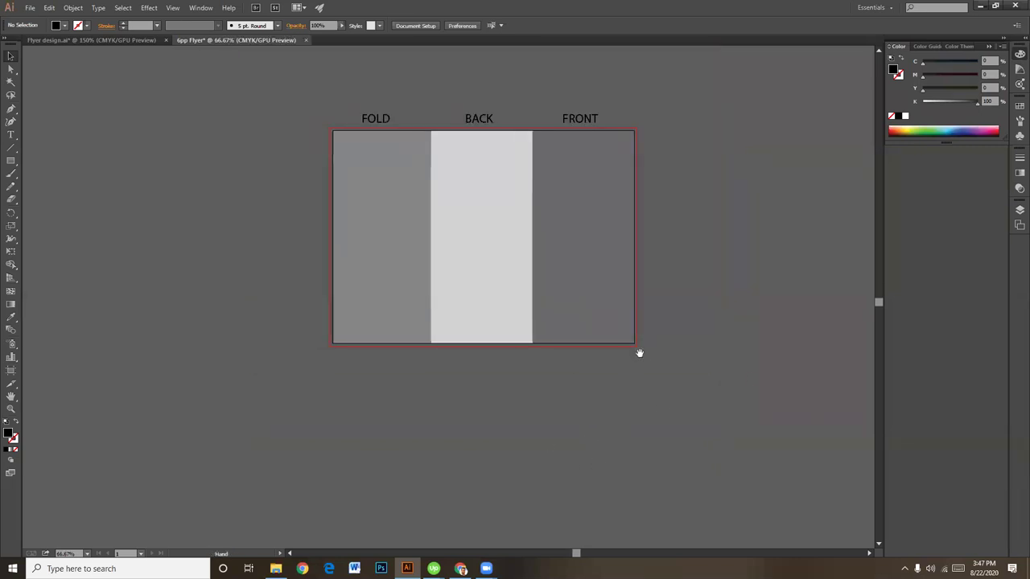
pyautogui.click(12, 369)
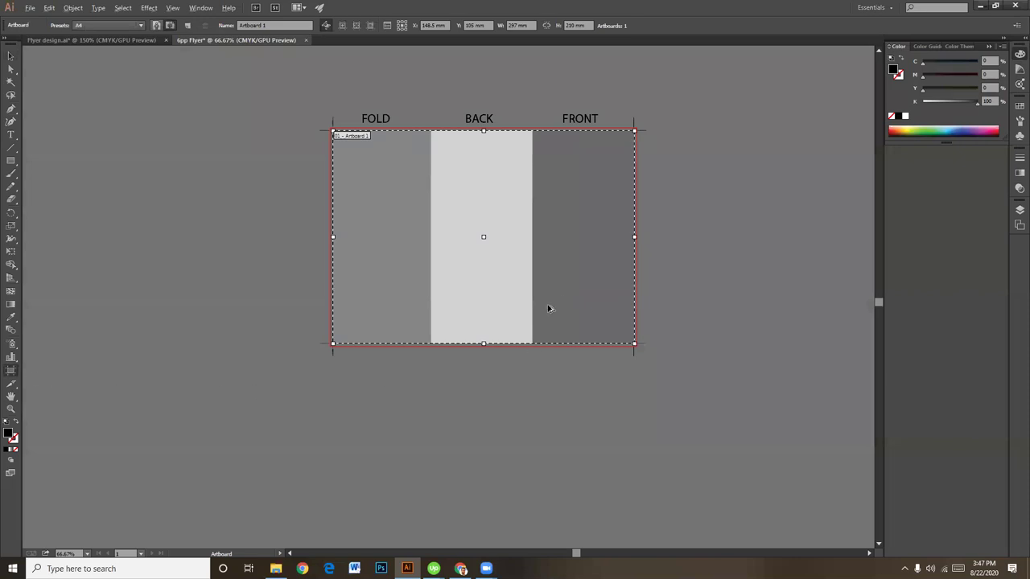
pyautogui.moveTo(527, 287); pyautogui.dragTo(522, 497)
pyautogui.scroll(-2, 683, 393)
# Step: Rotate the lower artboard's three grey panels 180° so their shades run in reverse order
pyautogui.click(10, 55)
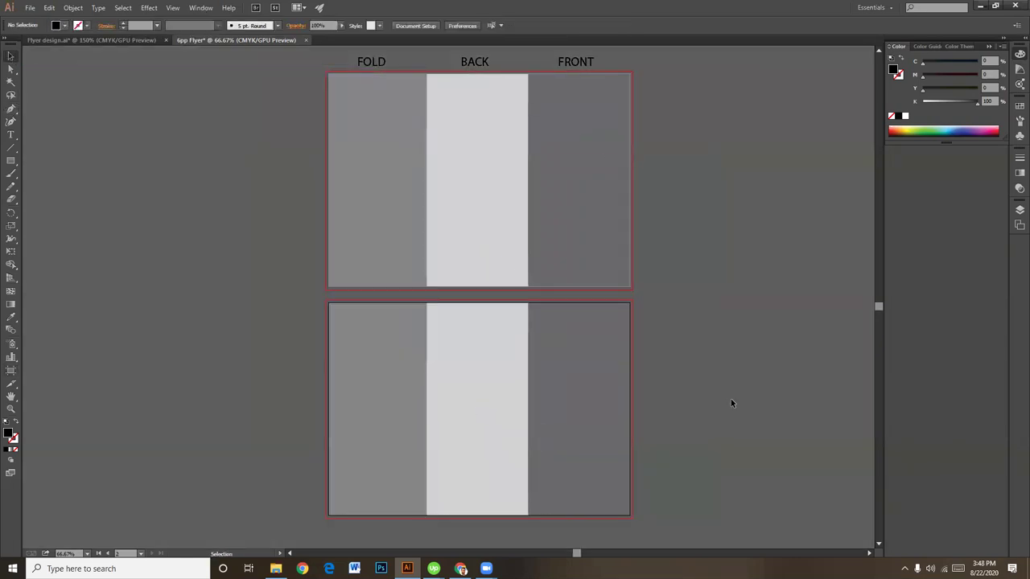
pyautogui.click(609, 375)
pyautogui.keyDown('shift'); pyautogui.click(480, 365); pyautogui.keyUp('shift')
pyautogui.keyDown('shift'); pyautogui.click(386, 363); pyautogui.keyUp('shift')
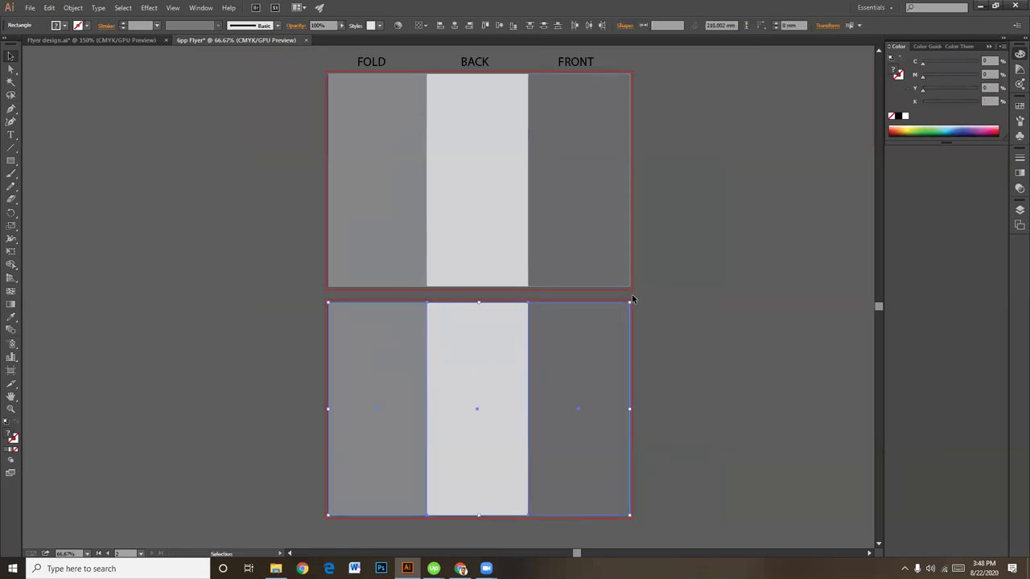
pyautogui.moveTo(633, 298)
pyautogui.mouseDown()
pyautogui.moveTo(605, 391)
pyautogui.moveTo(366, 421)
pyautogui.moveTo(469, 442)
pyautogui.moveTo(435, 435)
pyautogui.mouseUp()
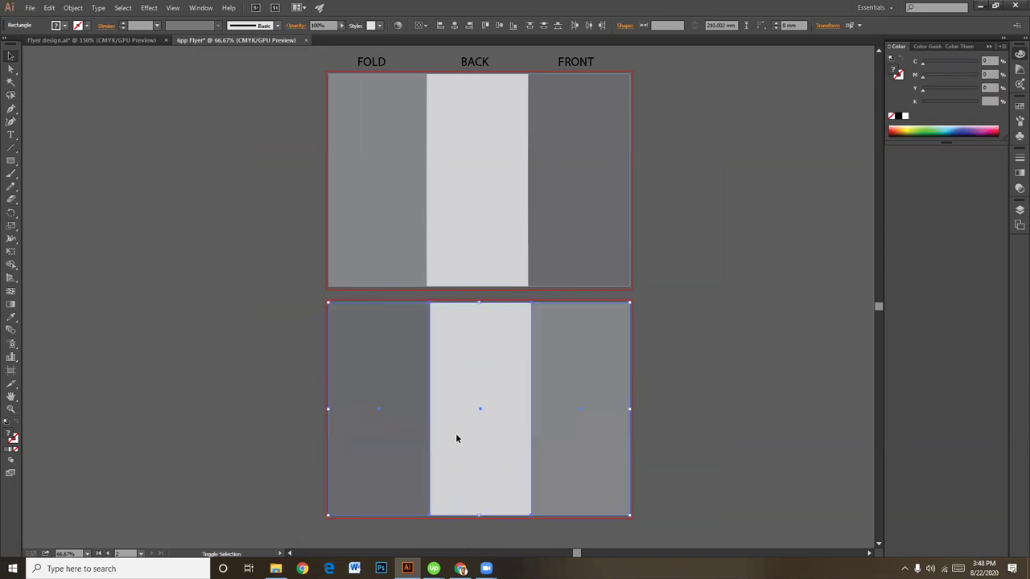
pyautogui.click(740, 367)
pyautogui.click(375, 342)
pyautogui.click(470, 340)
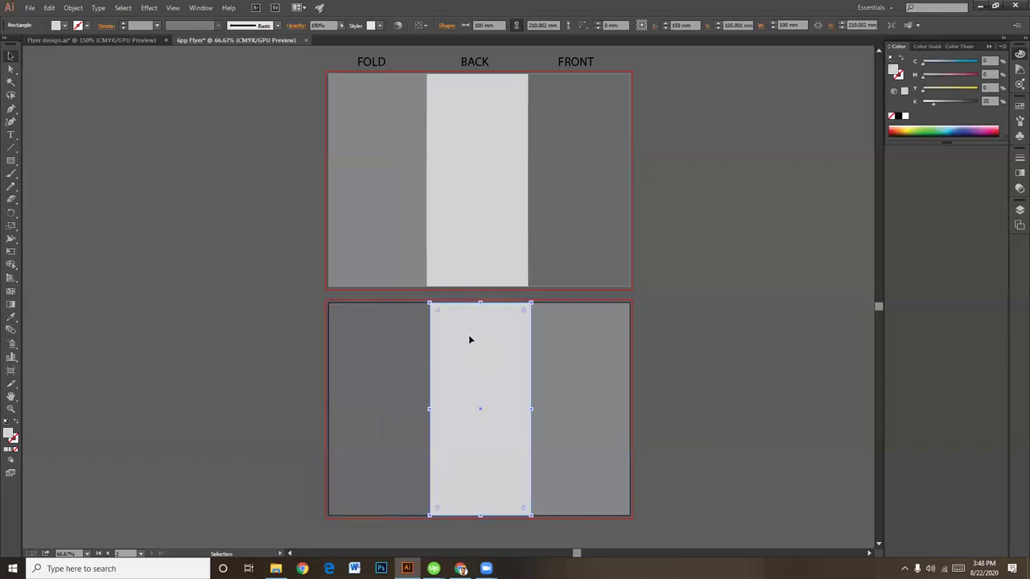
pyautogui.click(582, 342)
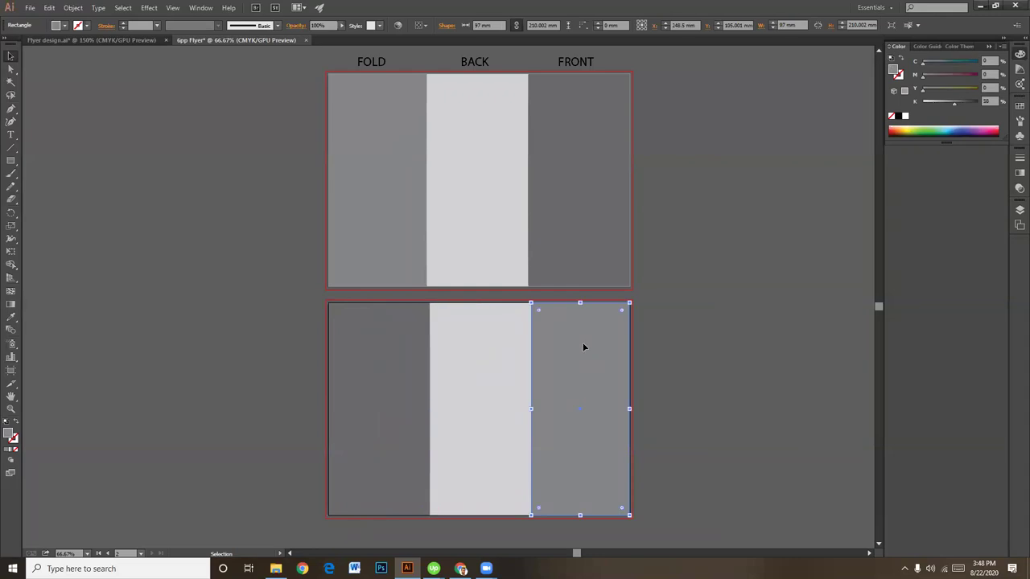
pyautogui.click(751, 347)
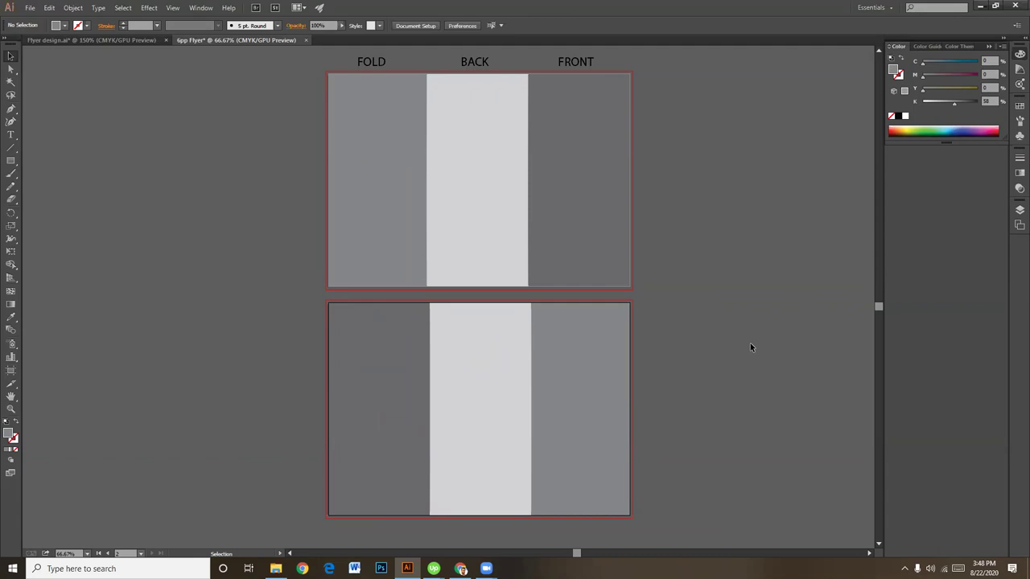
# Step: At 100% zoom, drag Artboard 1 copy slightly lower to Y 351.4 mm
pyautogui.hotkey('ctrl', '=')
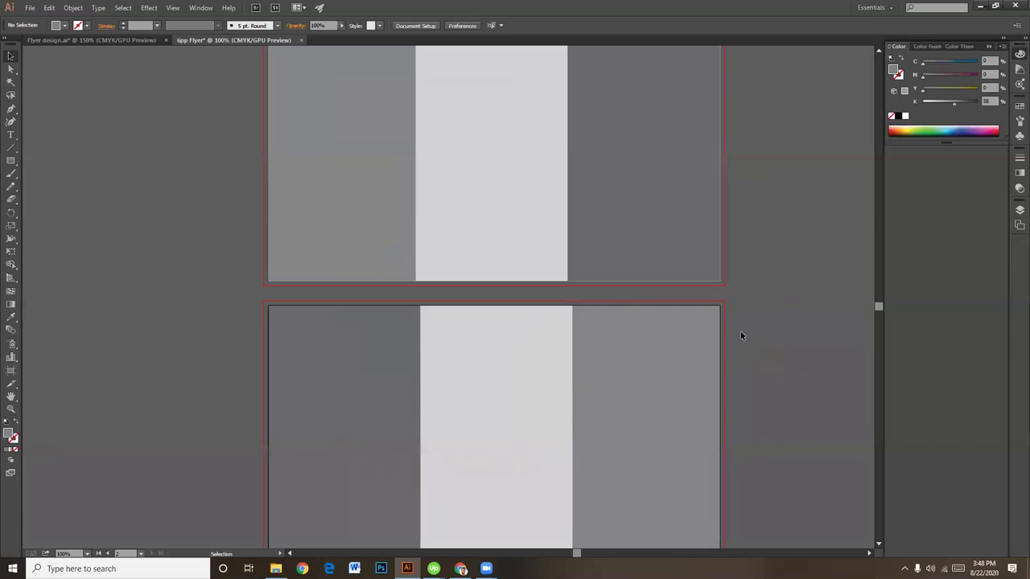
pyautogui.moveTo(758, 399); pyautogui.dragTo(744, 267)
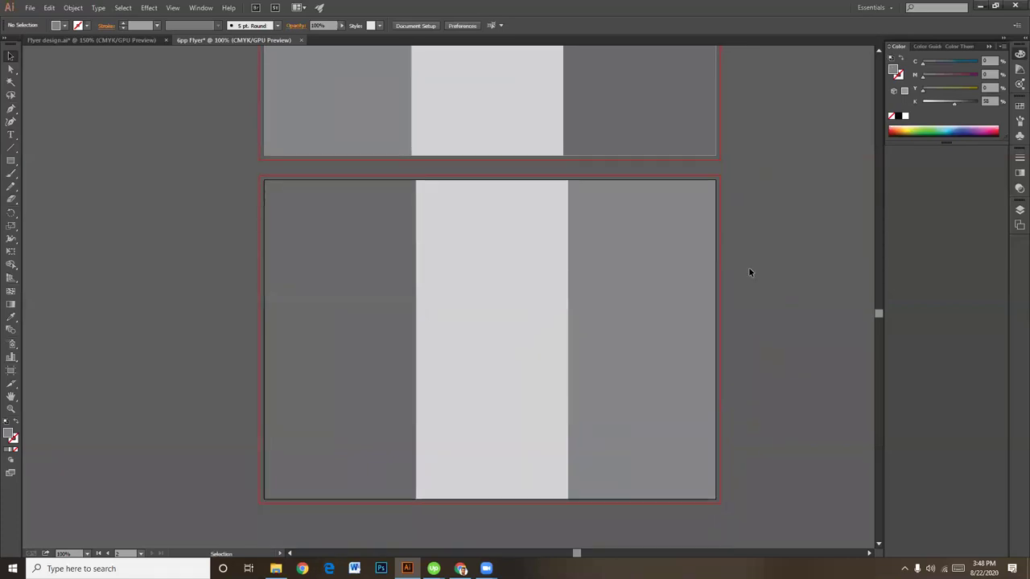
pyautogui.scroll(3, 749, 265)
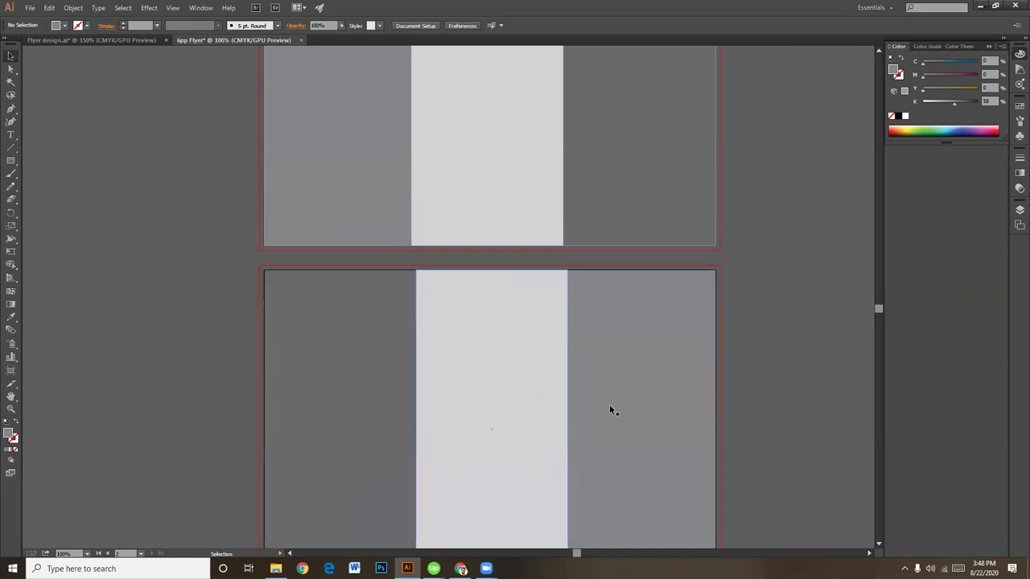
pyautogui.scroll(-1, 724, 233)
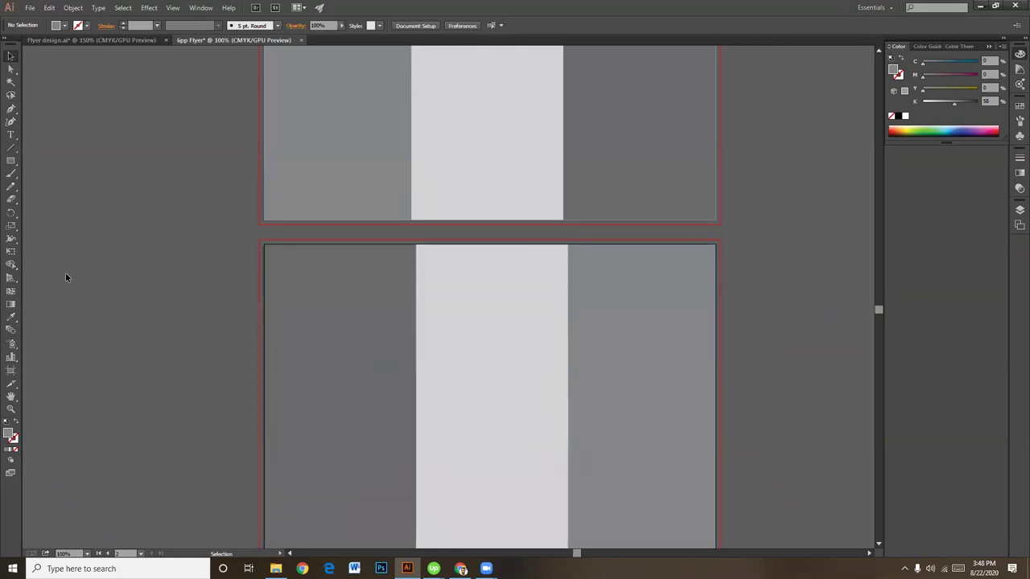
pyautogui.scroll(-1, 69, 277)
pyautogui.scroll(-2, 724, 309)
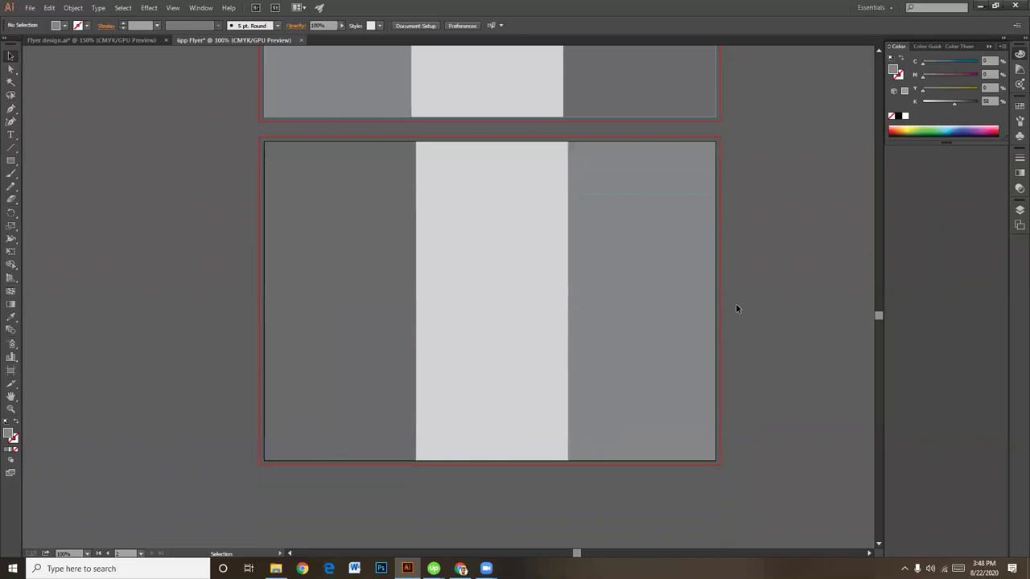
pyautogui.click(12, 370)
pyautogui.moveTo(531, 329); pyautogui.dragTo(531, 359)
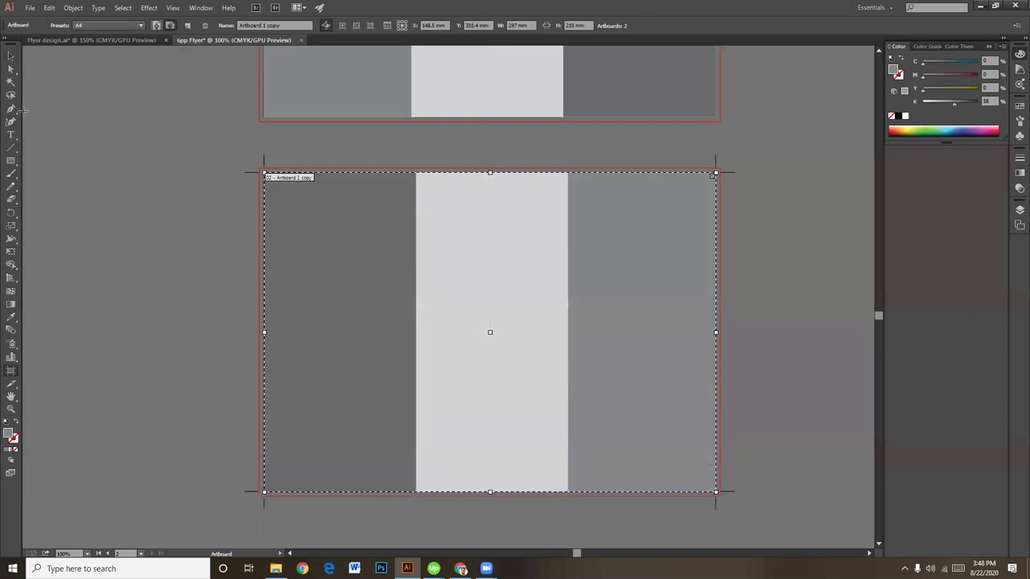
pyautogui.click(11, 55)
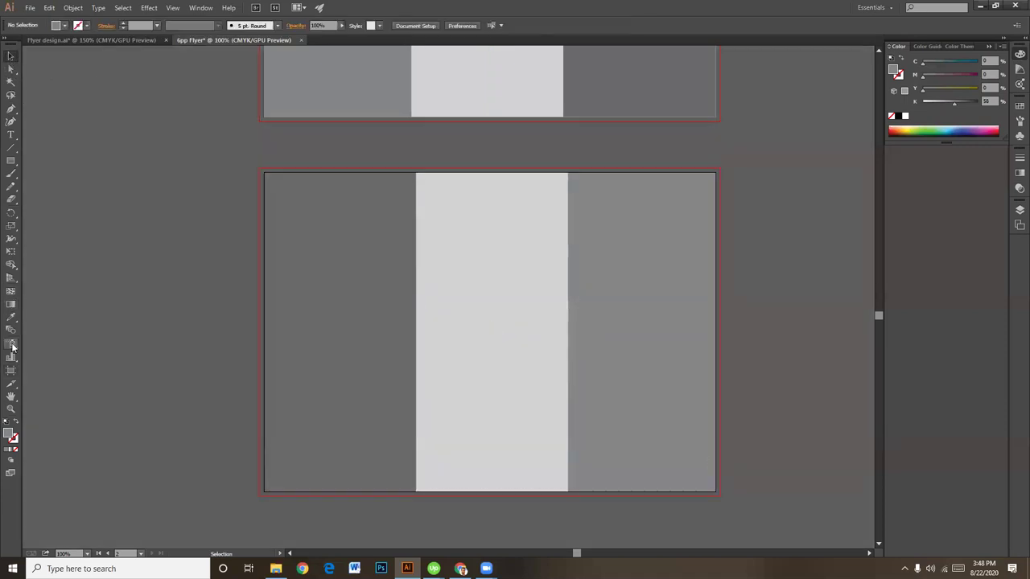
# Step: Type INNER above the lower artboard, enlarge it to about 35 pt and centre it
pyautogui.click(10, 135)
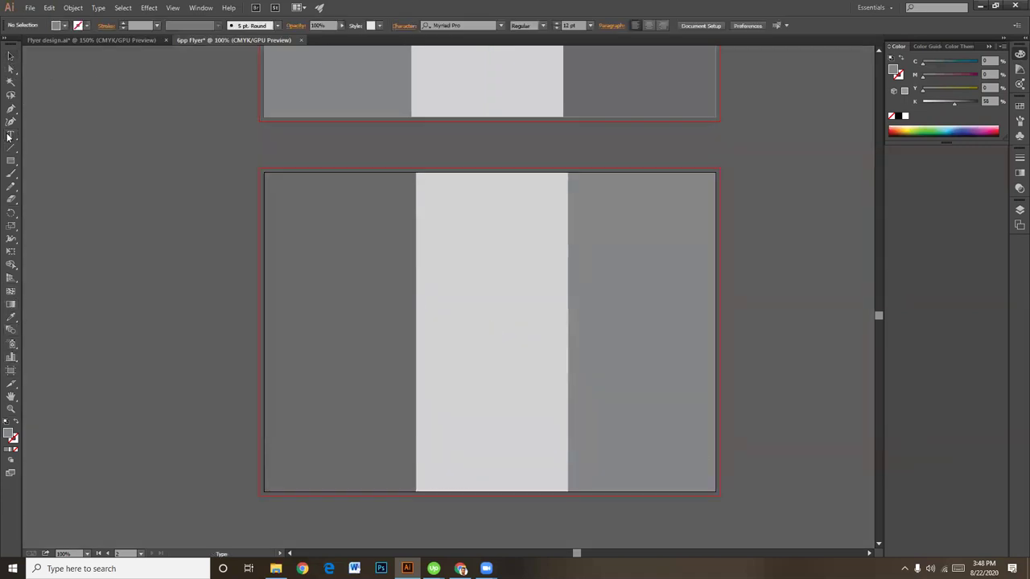
pyautogui.click(425, 147)
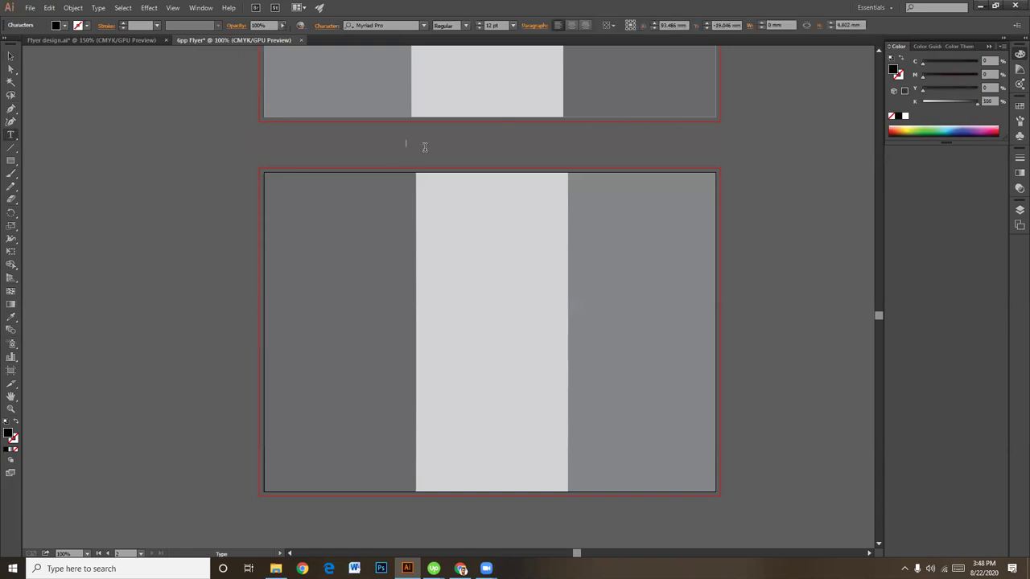
pyautogui.write('INNER')
pyautogui.click(10, 55)
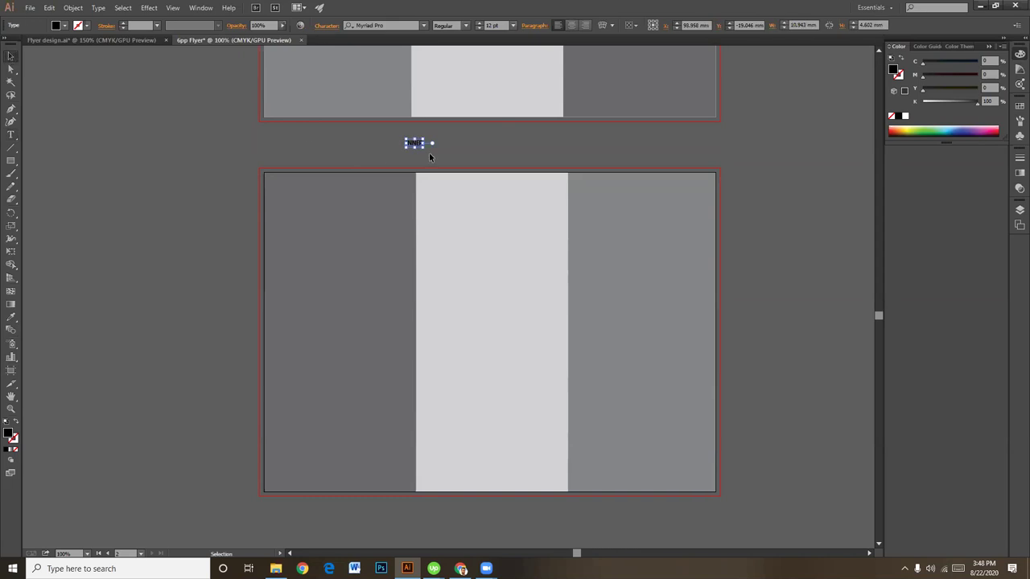
pyautogui.moveTo(424, 148); pyautogui.dragTo(473, 152)
pyautogui.click(635, 231)
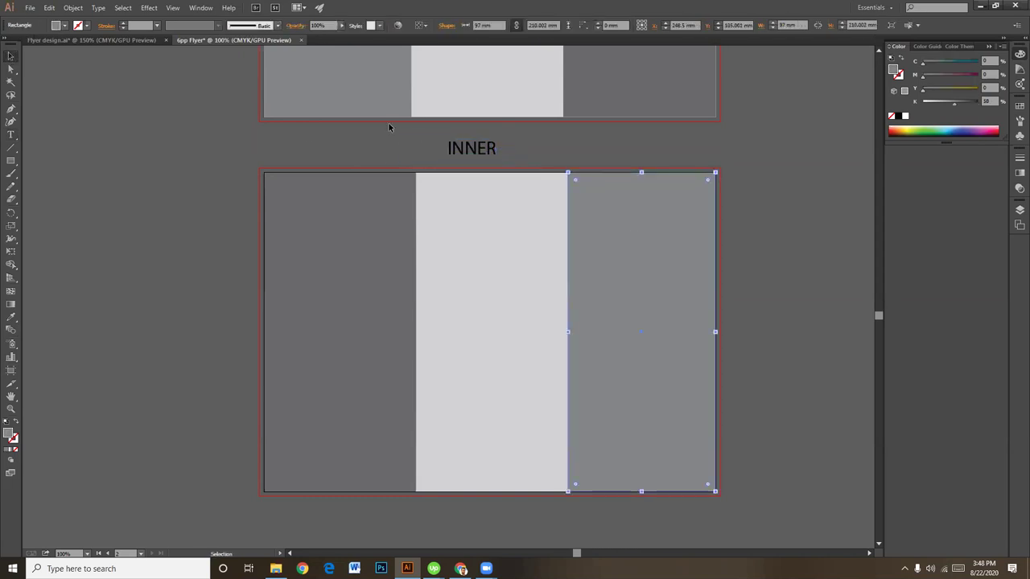
# Step: Select the upper left and lower right grey panels, panning to show both artboards
pyautogui.click(368, 106)
pyautogui.press('space')
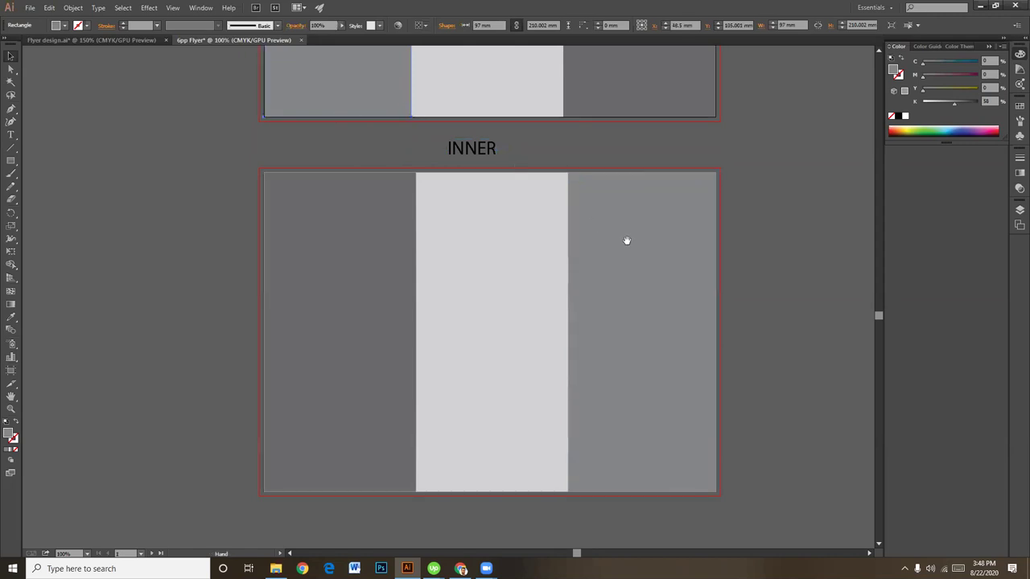
pyautogui.moveTo(680, 233); pyautogui.dragTo(680, 256)
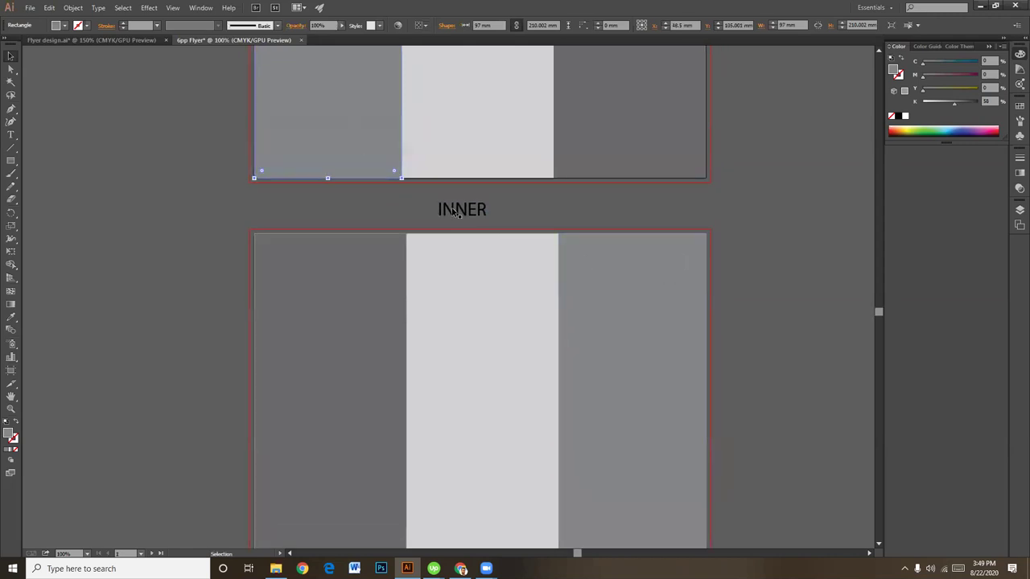
pyautogui.click(621, 313)
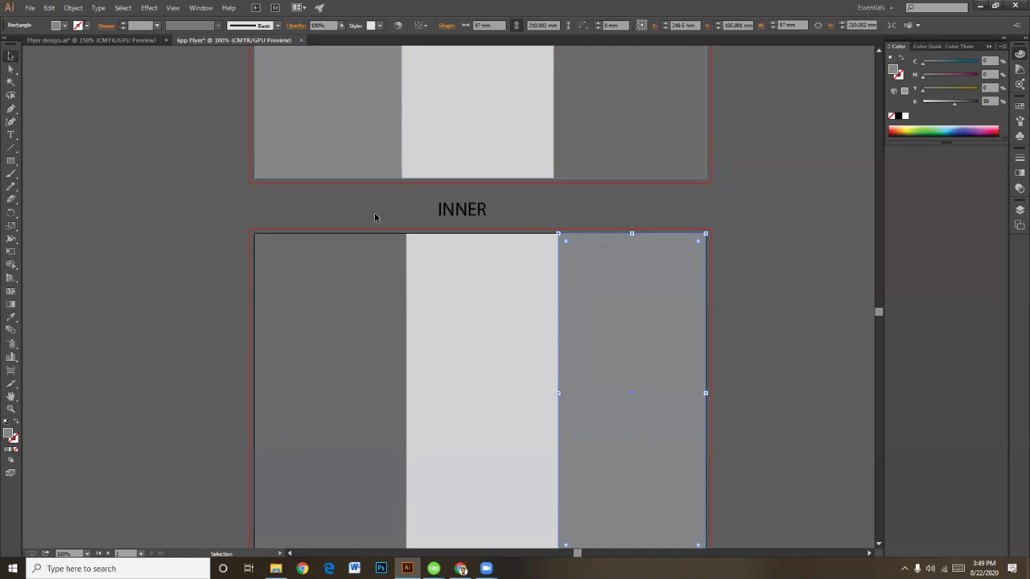
pyautogui.click(10, 109)
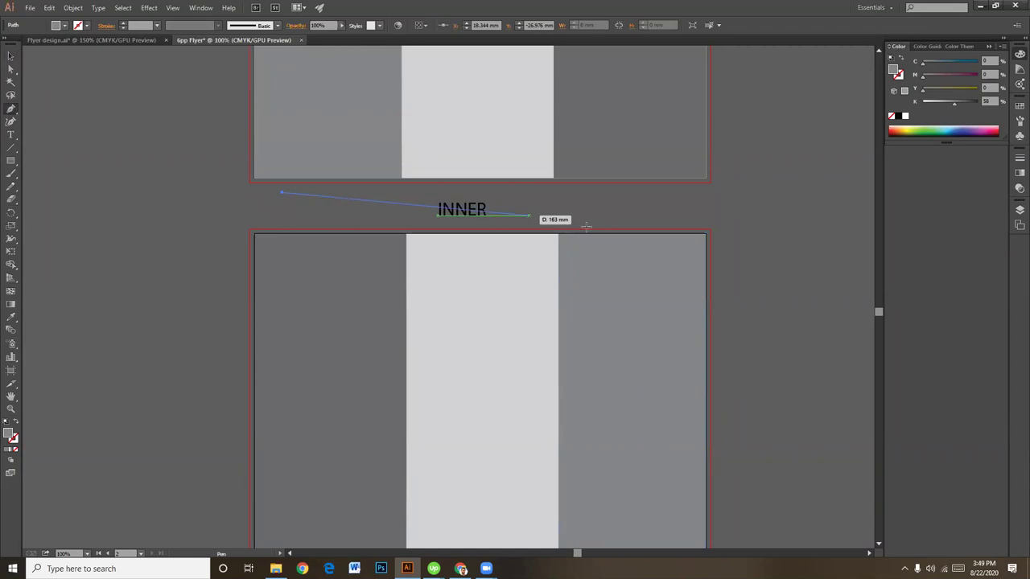
pyautogui.moveTo(638, 221); pyautogui.dragTo(678, 248)
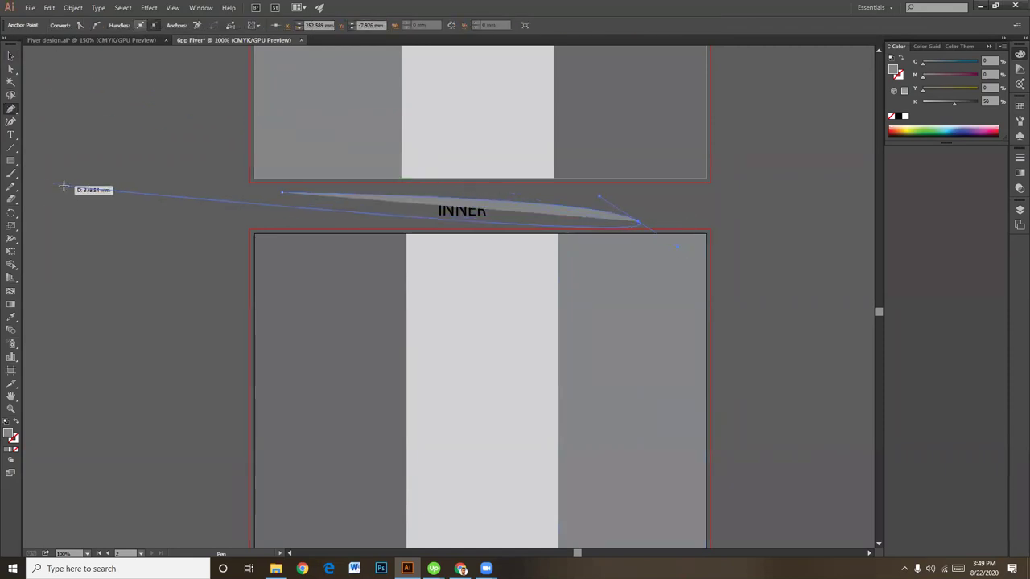
pyautogui.keyDown('ctrl'); pyautogui.click(64, 186); pyautogui.keyUp('ctrl')
pyautogui.click(11, 56)
pyautogui.click(559, 211)
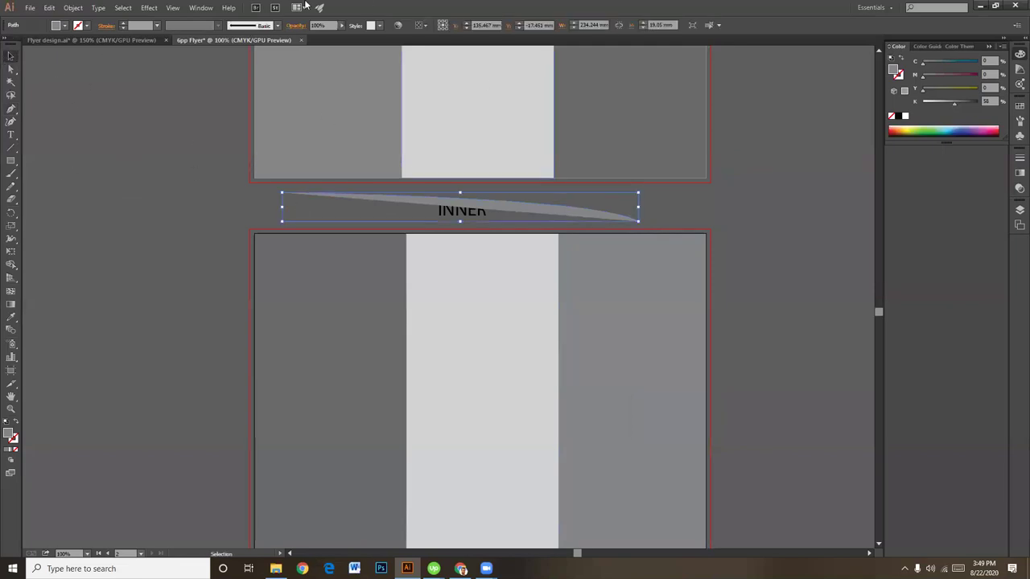
pyautogui.click(88, 26)
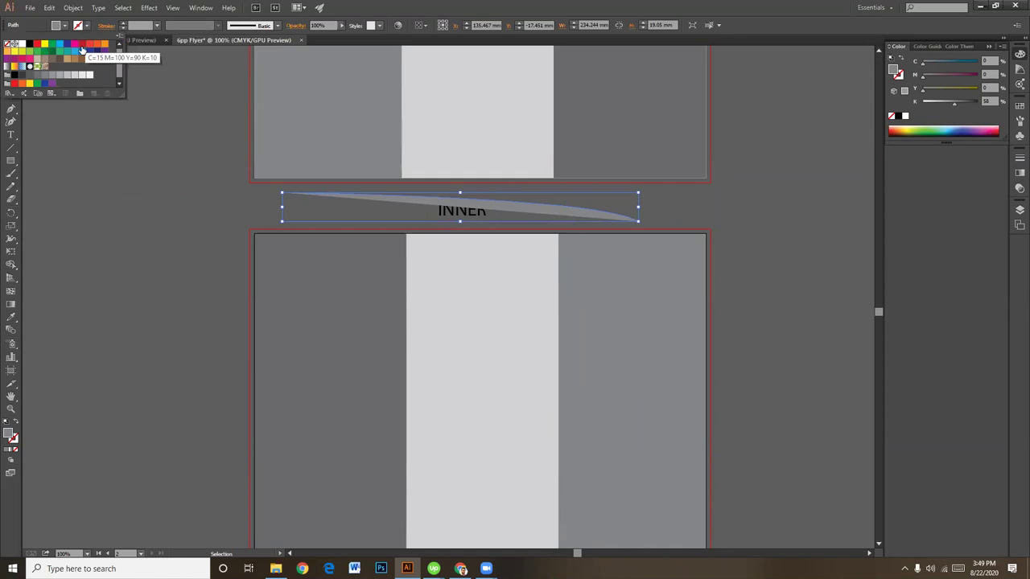
pyautogui.click(73, 53)
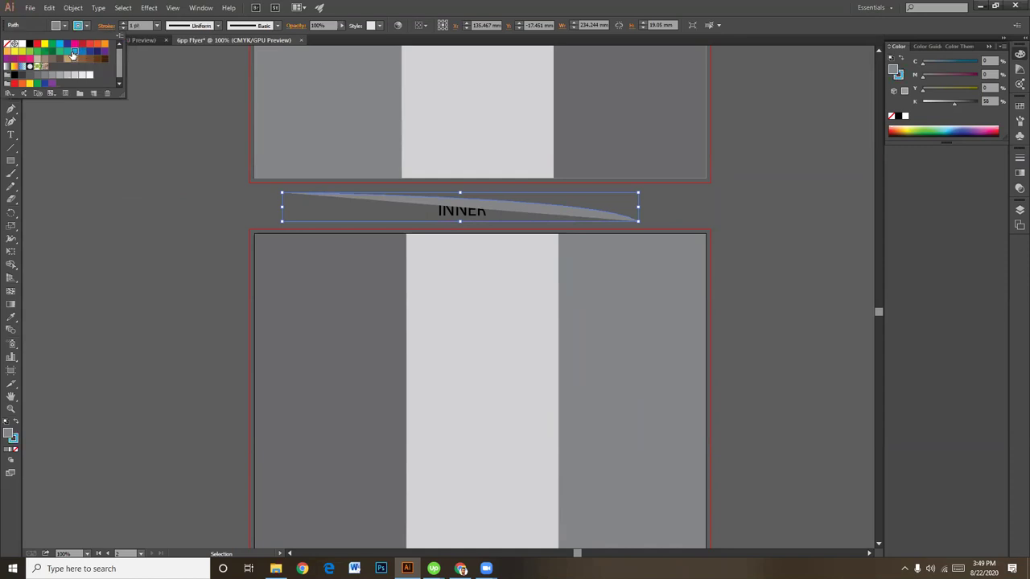
pyautogui.click(123, 24)
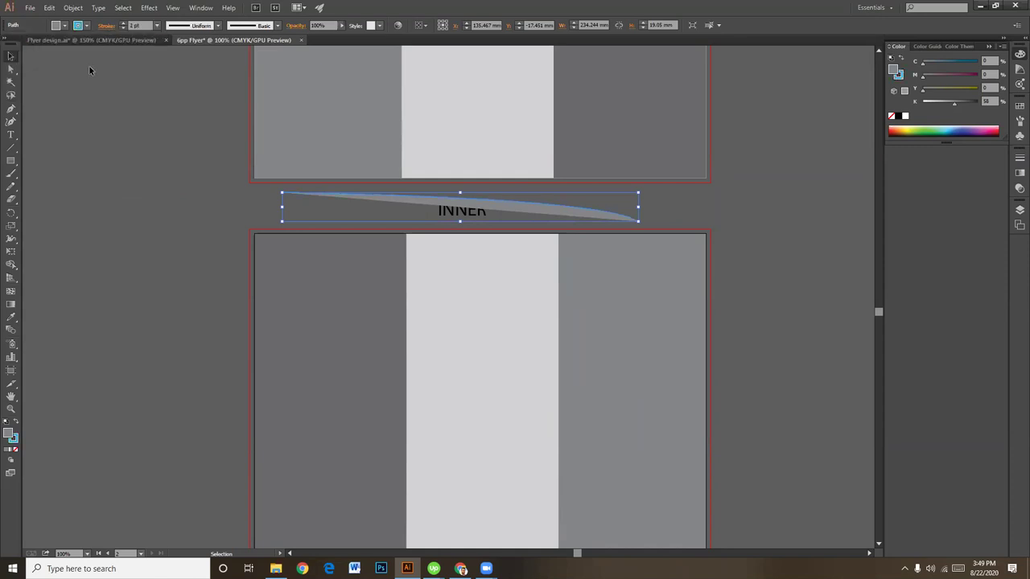
pyautogui.click(15, 449)
pyautogui.click(12, 58)
pyautogui.click(87, 168)
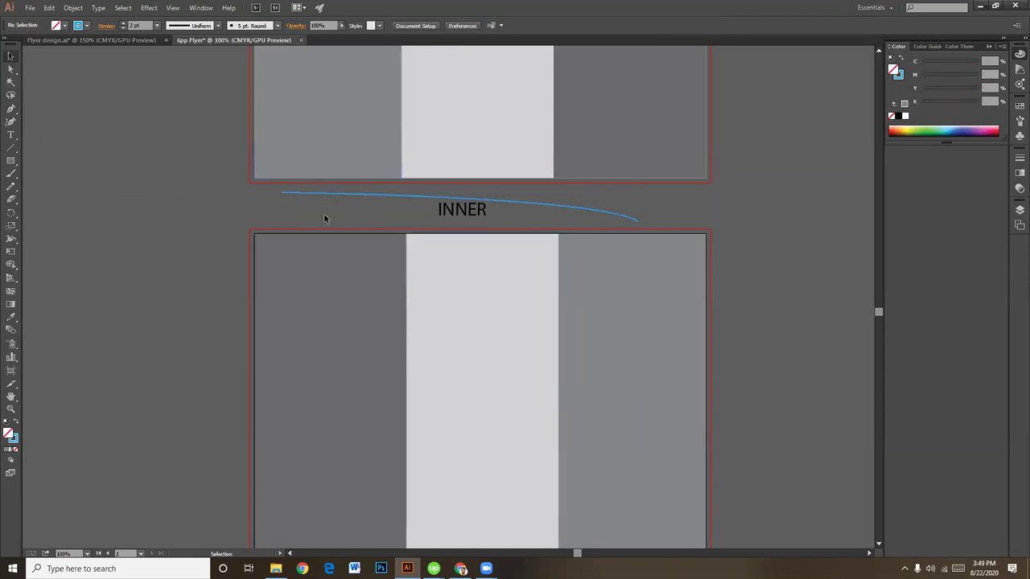
pyautogui.click(647, 234)
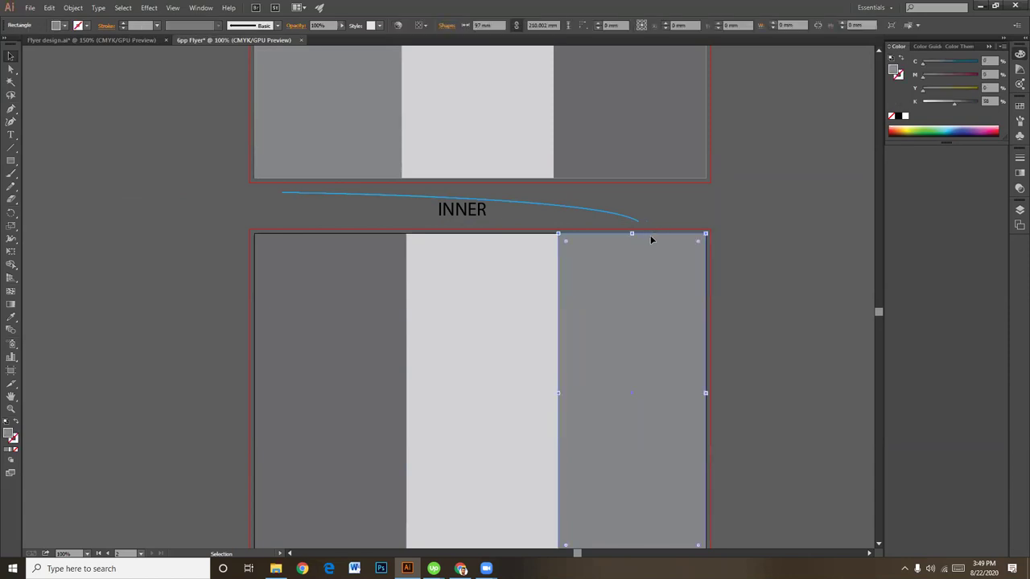
pyautogui.keyDown('shift'); pyautogui.click(349, 159); pyautogui.keyUp('shift')
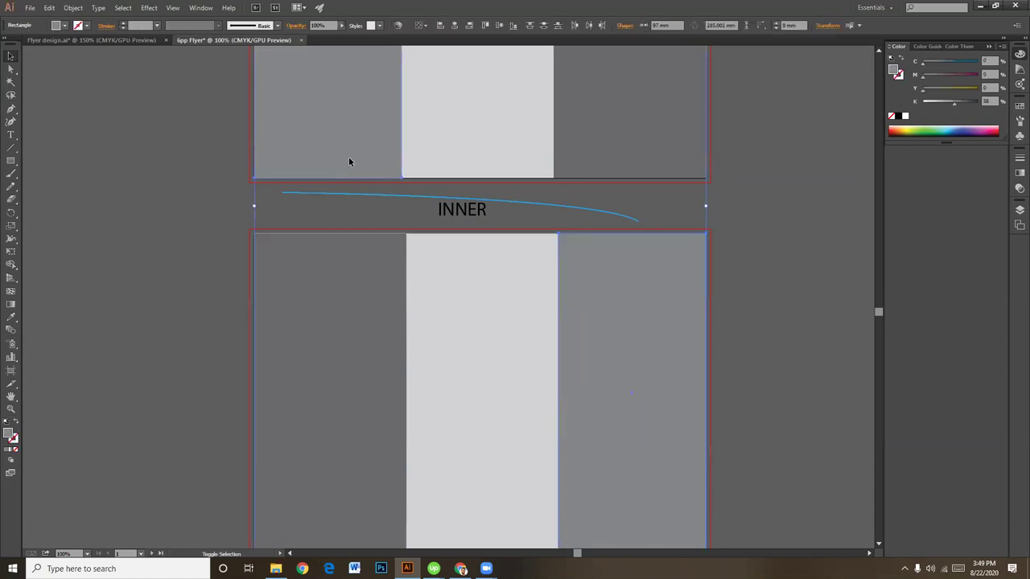
pyautogui.click(583, 209)
pyautogui.click(753, 222)
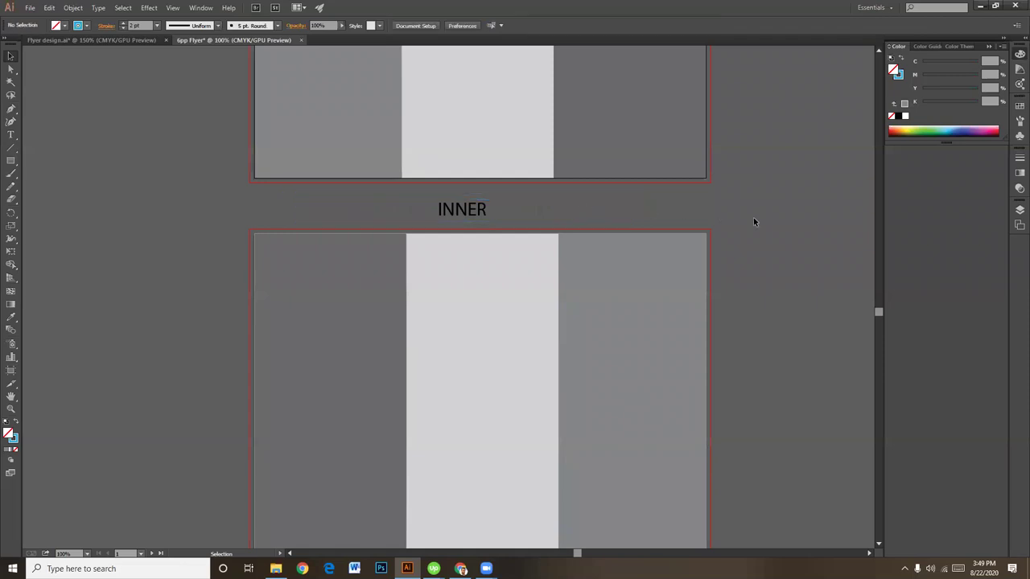
# Step: Move the FOLD, BACK and FRONT labels a little higher above the first artboard
pyautogui.scroll(-3, 759, 306)
pyautogui.scroll(5, 625, 214)
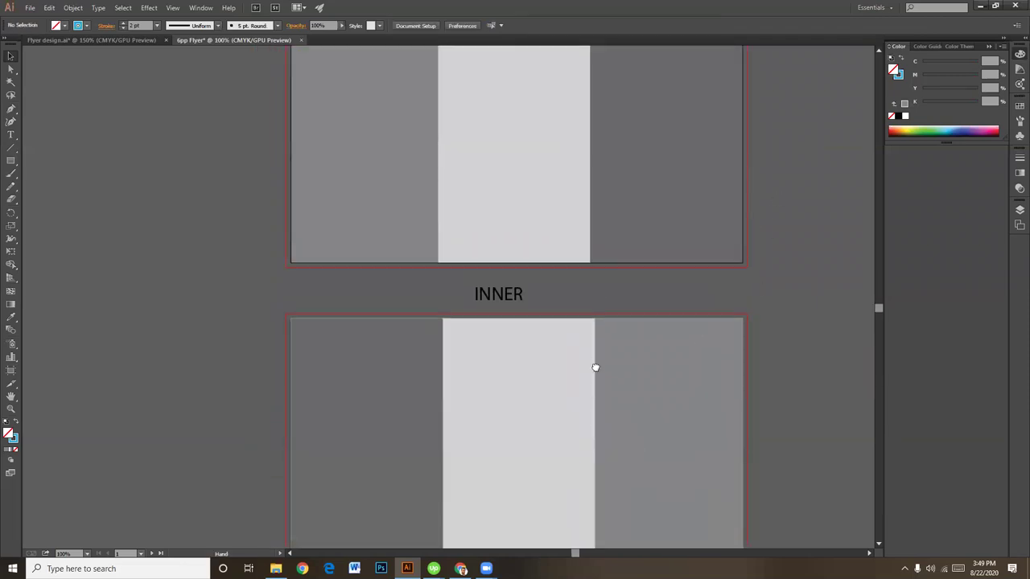
pyautogui.scroll(4, 595, 367)
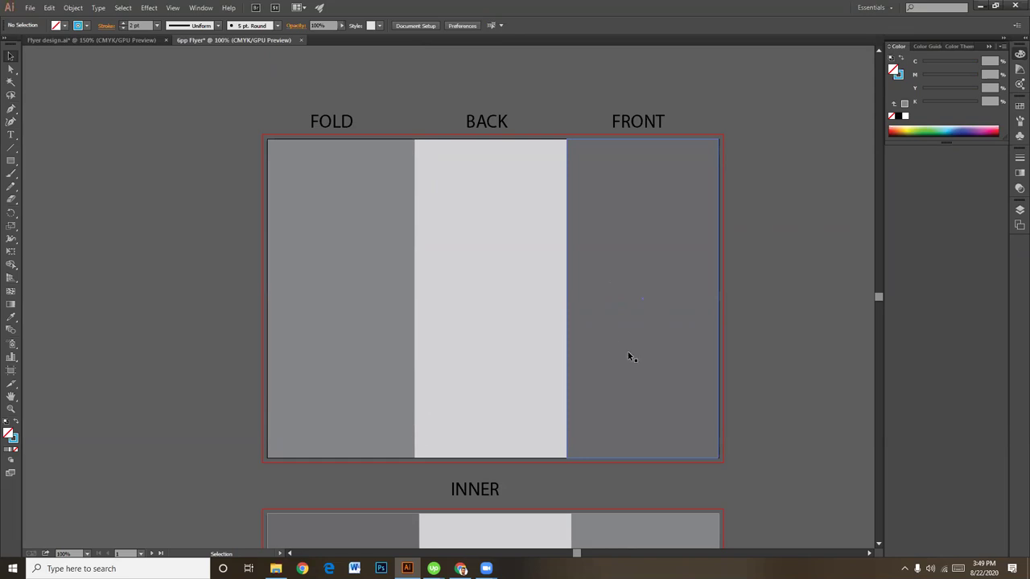
pyautogui.click(477, 122)
pyautogui.moveTo(636, 120); pyautogui.dragTo(636, 103)
pyautogui.click(730, 121)
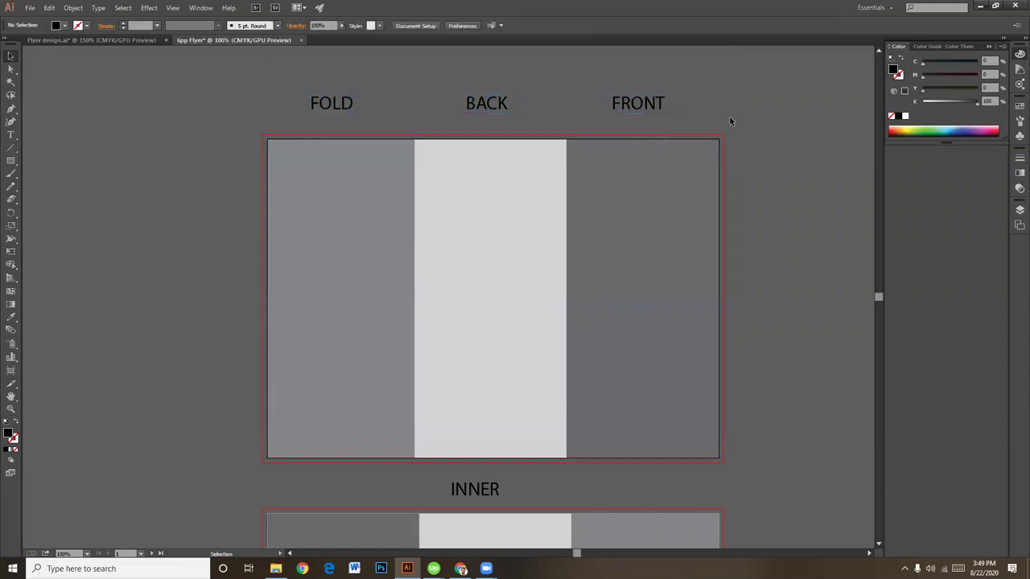
# Step: Zoom in to 150% on the top artboard
pyautogui.hotkey('ctrl', '=')
pyautogui.moveTo(531, 171); pyautogui.dragTo(551, 280)
pyautogui.scroll(-4, 551, 280)
pyautogui.scroll(-1, 526, 242)
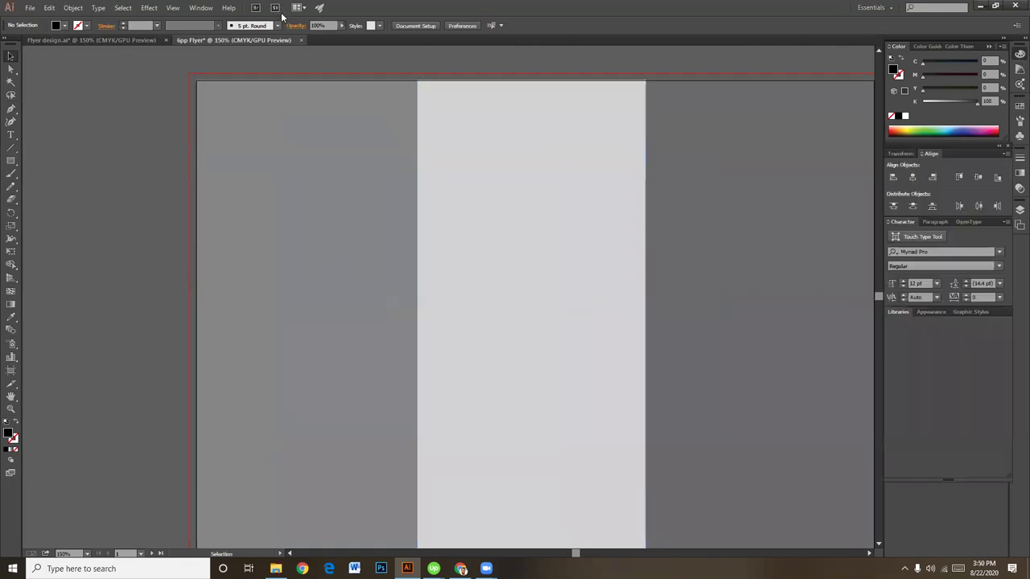
# Step: Show rulers, then add a vertical guide and horizontal guides at the artboard's top and bottom
pyautogui.click(176, 8)
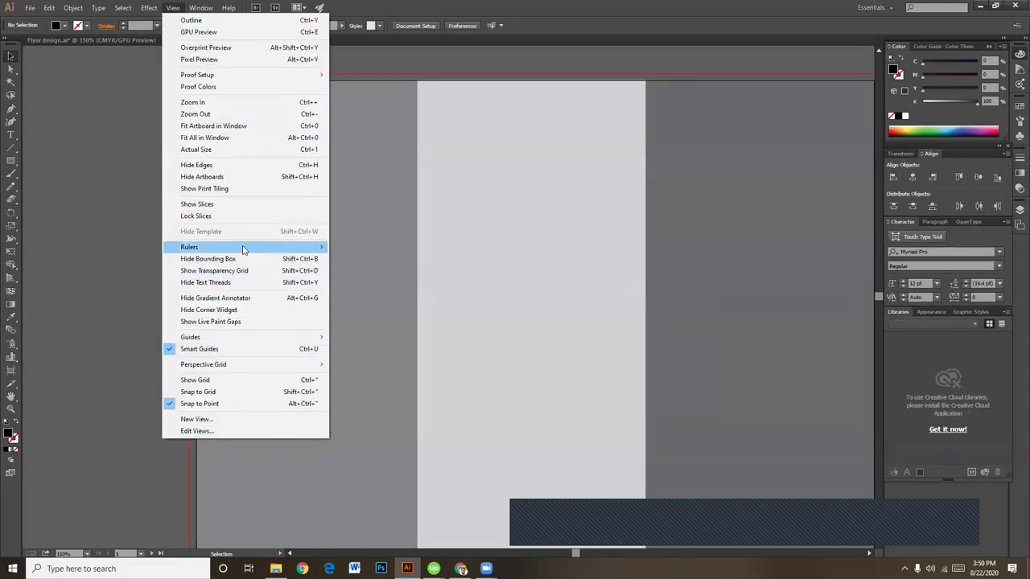
pyautogui.moveTo(245, 247)
pyautogui.click(361, 247)
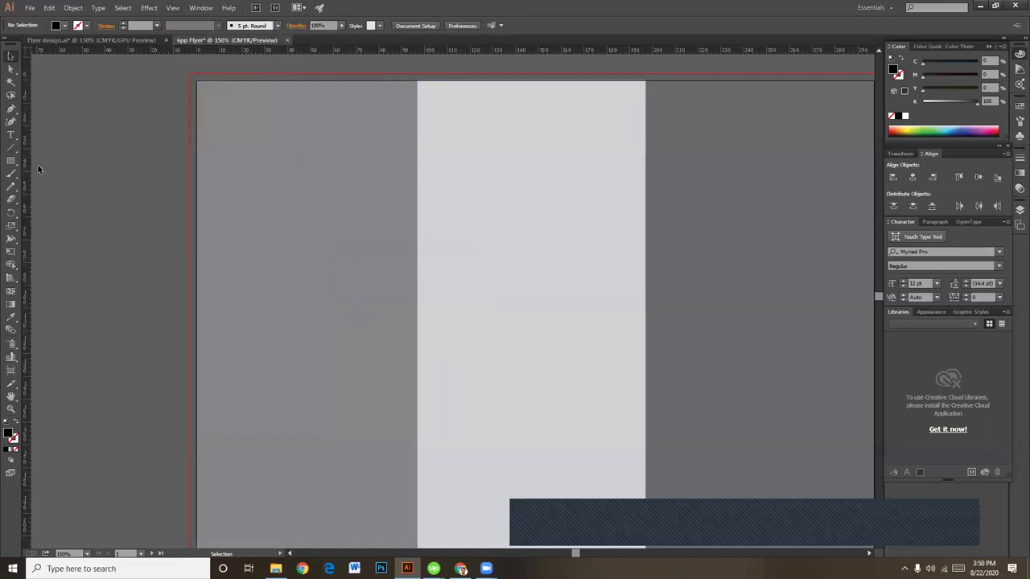
pyautogui.moveTo(22, 140); pyautogui.dragTo(212, 177)
pyautogui.moveTo(369, 65); pyautogui.dragTo(367, 93)
pyautogui.scroll(-10, 345, 351)
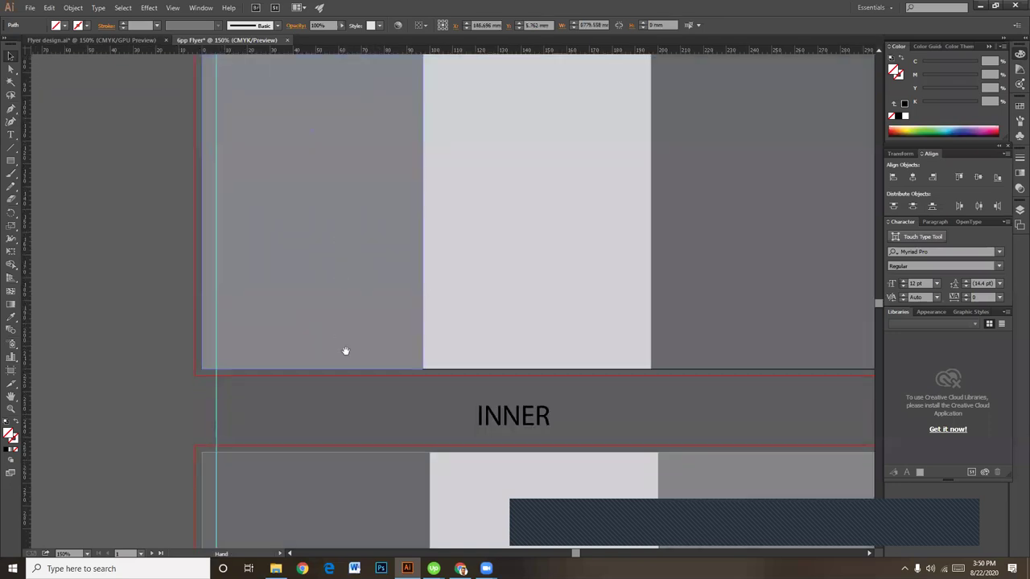
pyautogui.moveTo(475, 52); pyautogui.dragTo(472, 308)
# Step: Add a vertical guide at the artboard's right edge and lock the guides
pyautogui.hscroll(8, 362, 312)
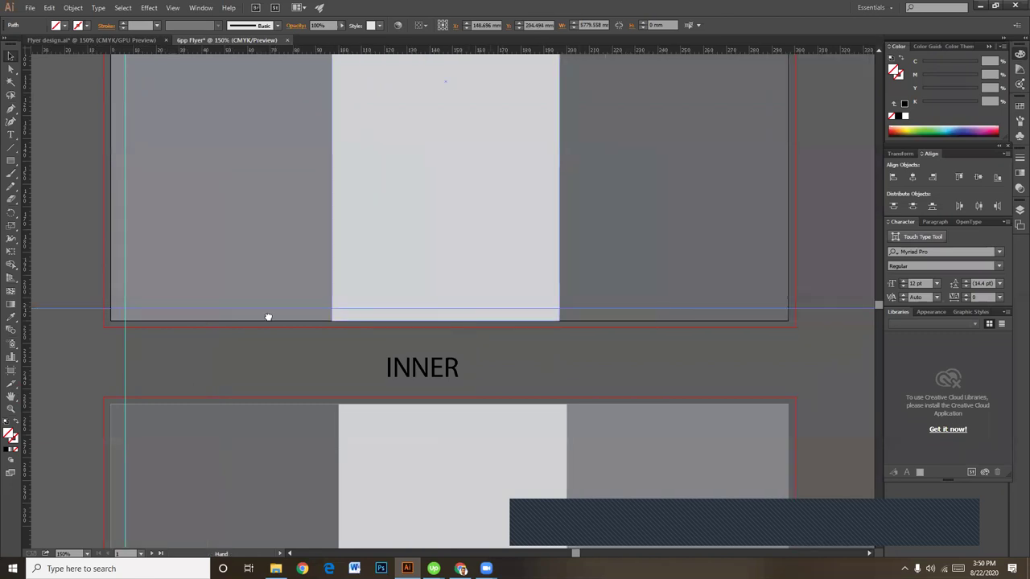
pyautogui.scroll(3, 377, 381)
pyautogui.moveTo(29, 191); pyautogui.dragTo(511, 272)
pyautogui.scroll(5, 596, 249)
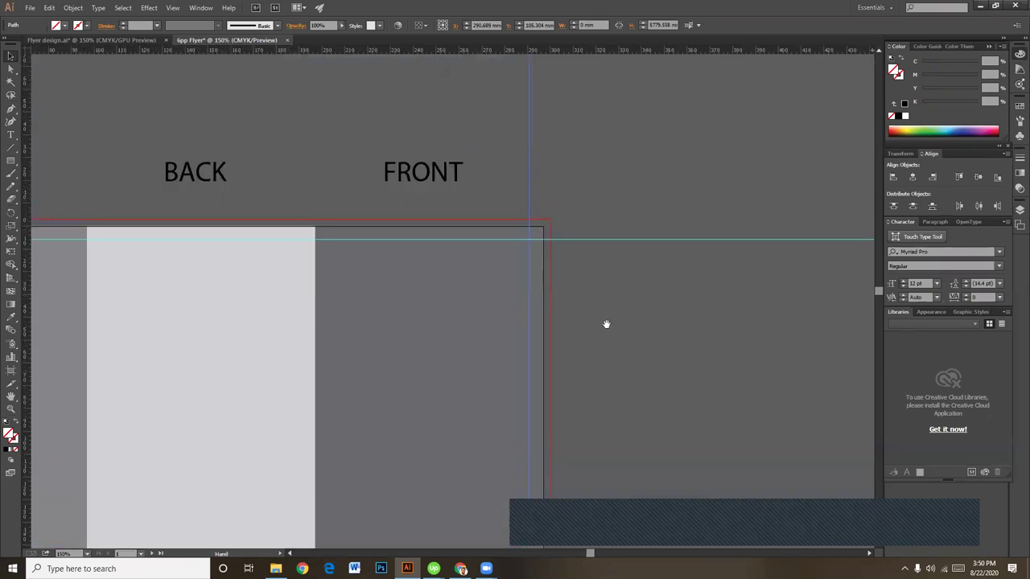
pyautogui.rightClick(637, 254)
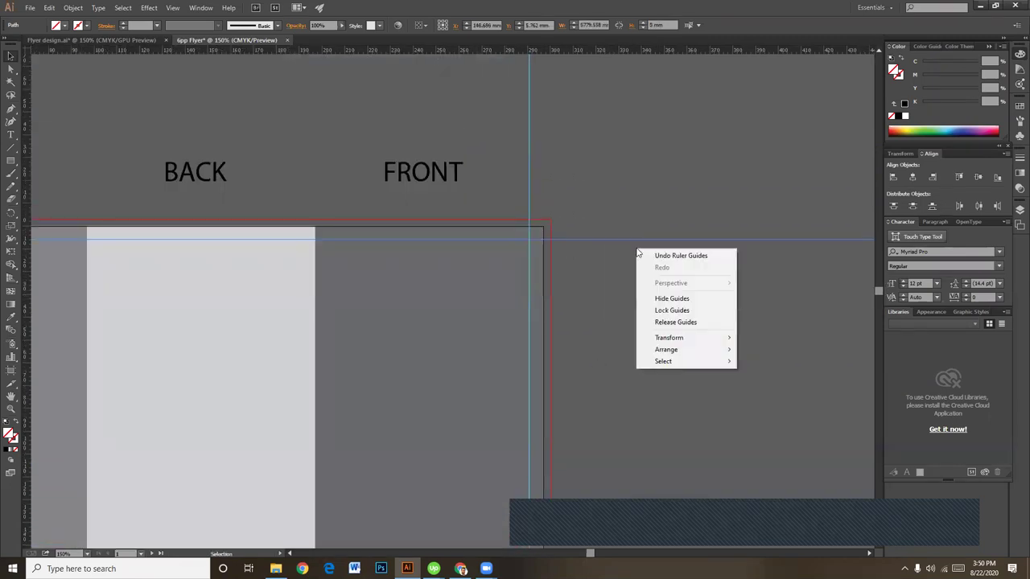
pyautogui.click(698, 310)
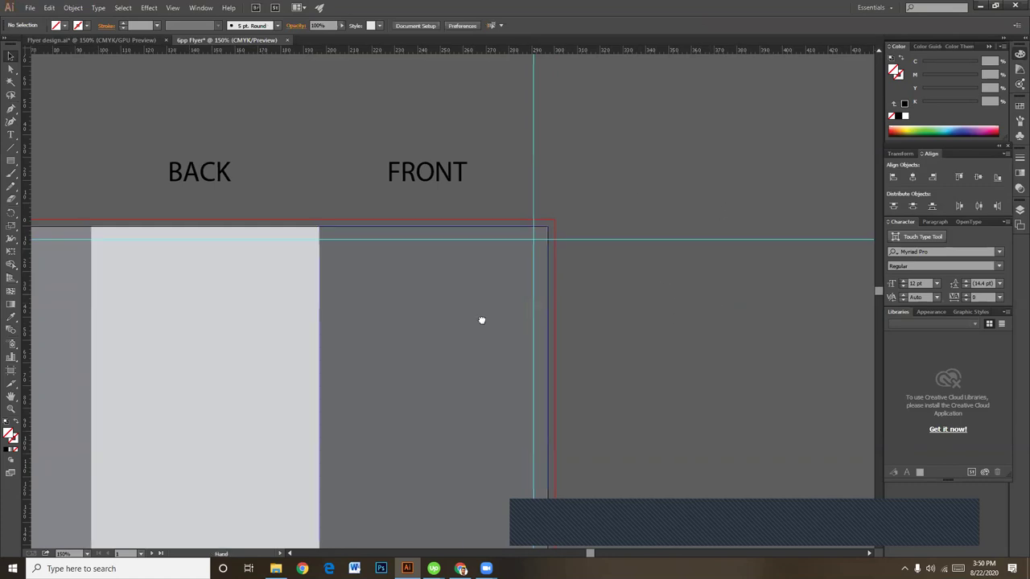
# Step: Add vertical guides at the left margin and the BACK/FRONT fold
pyautogui.moveTo(100, 382); pyautogui.dragTo(559, 303)
pyautogui.moveTo(591, 359); pyautogui.dragTo(545, 327)
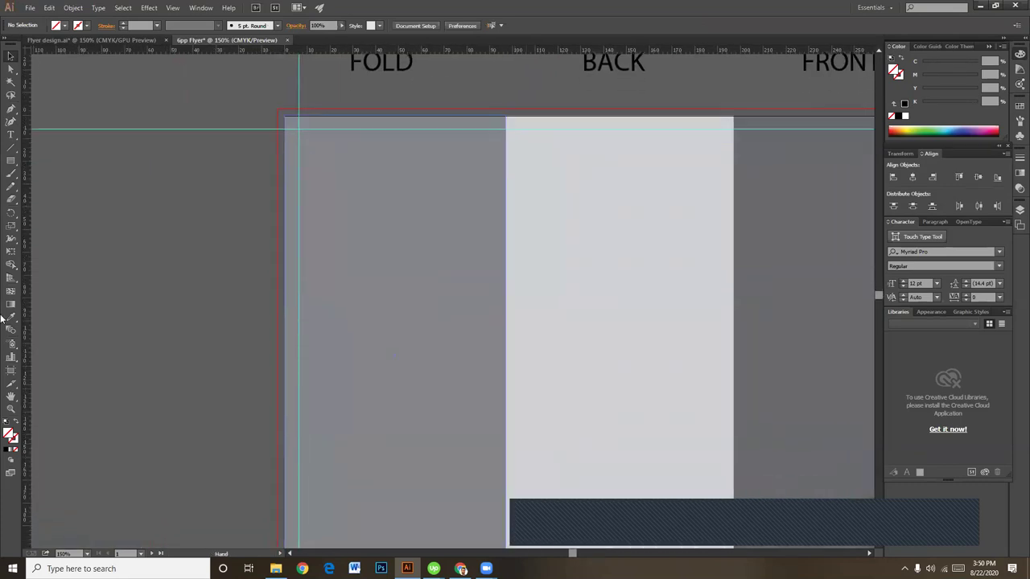
pyautogui.moveTo(28, 251); pyautogui.dragTo(506, 293)
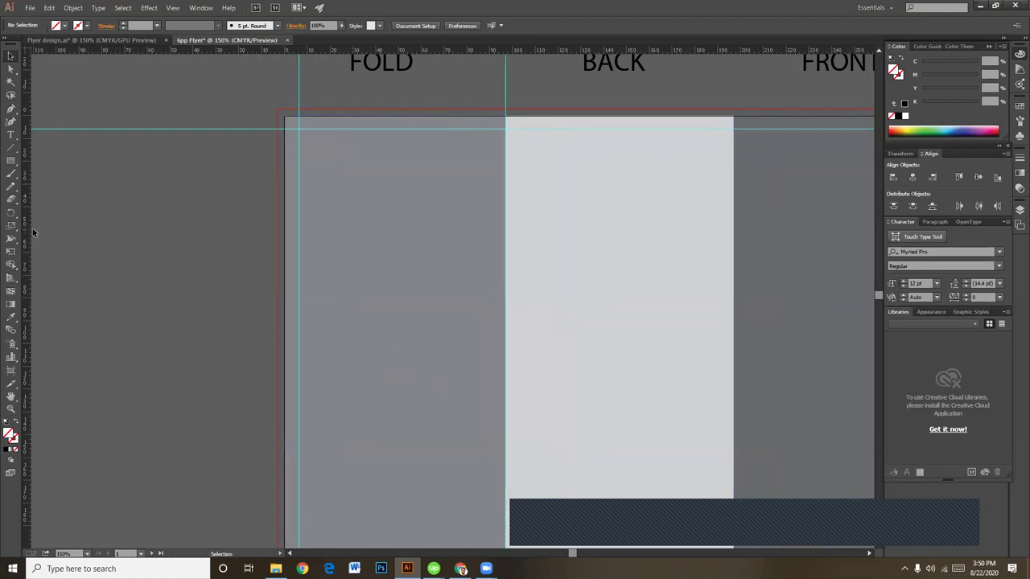
pyautogui.moveTo(22, 210); pyautogui.dragTo(733, 241)
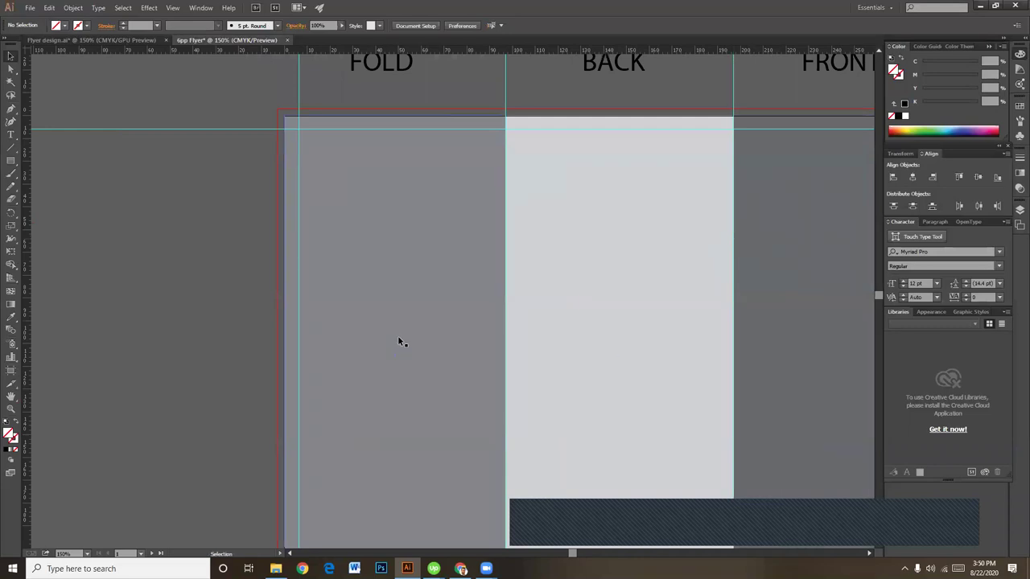
pyautogui.click(400, 334)
# Step: Delete the left, middle and right grey panels, leaving the upper artboard white
pyautogui.press('d')
pyautogui.click(601, 314)
pyautogui.press('Delete')
pyautogui.click(744, 298)
pyautogui.press('Delete')
pyautogui.hscroll(5, 525, 352)
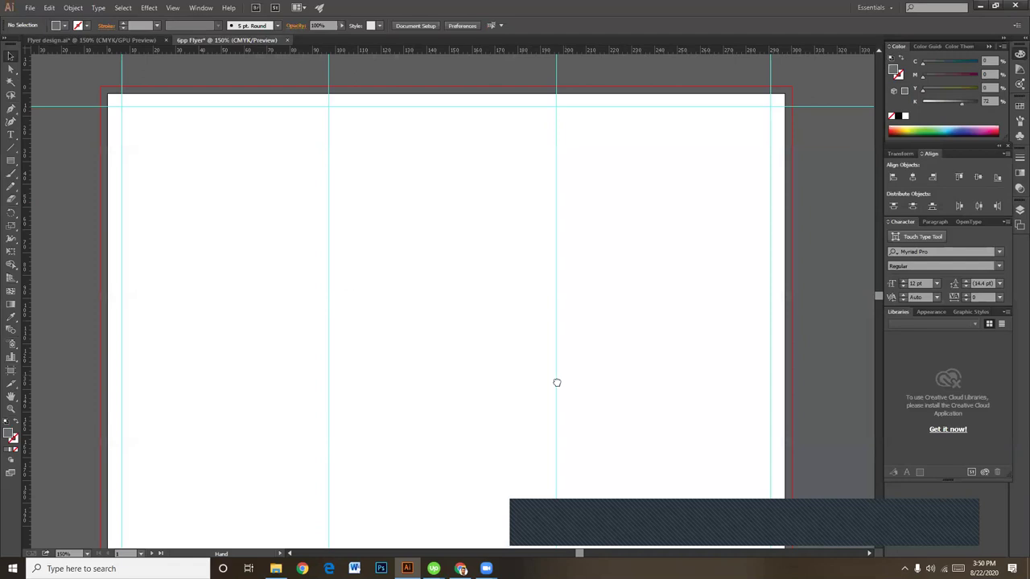
pyautogui.scroll(-5, 556, 381)
pyautogui.scroll(3, 554, 260)
pyautogui.scroll(-5, 541, 381)
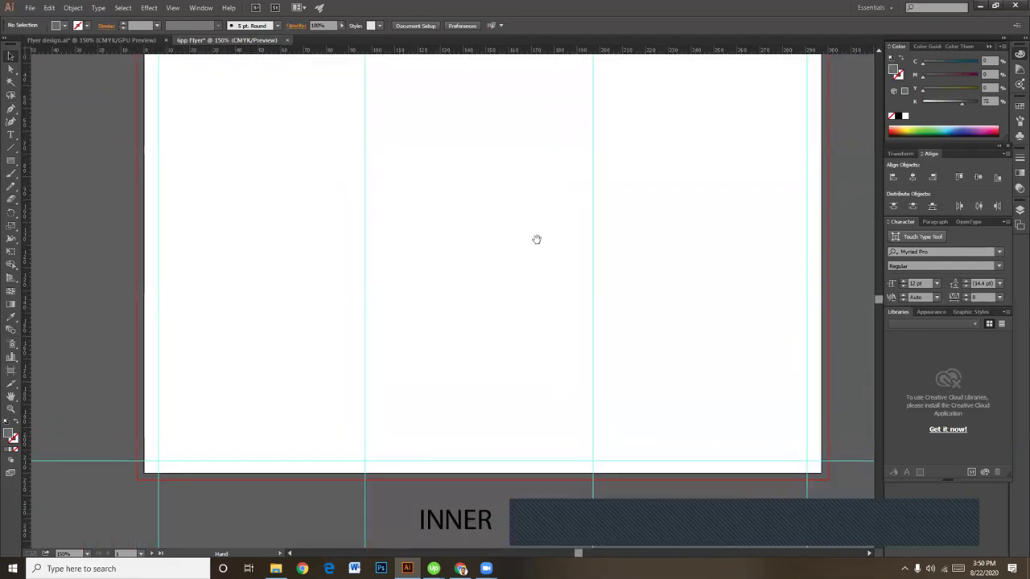
pyautogui.scroll(10, 514, 253)
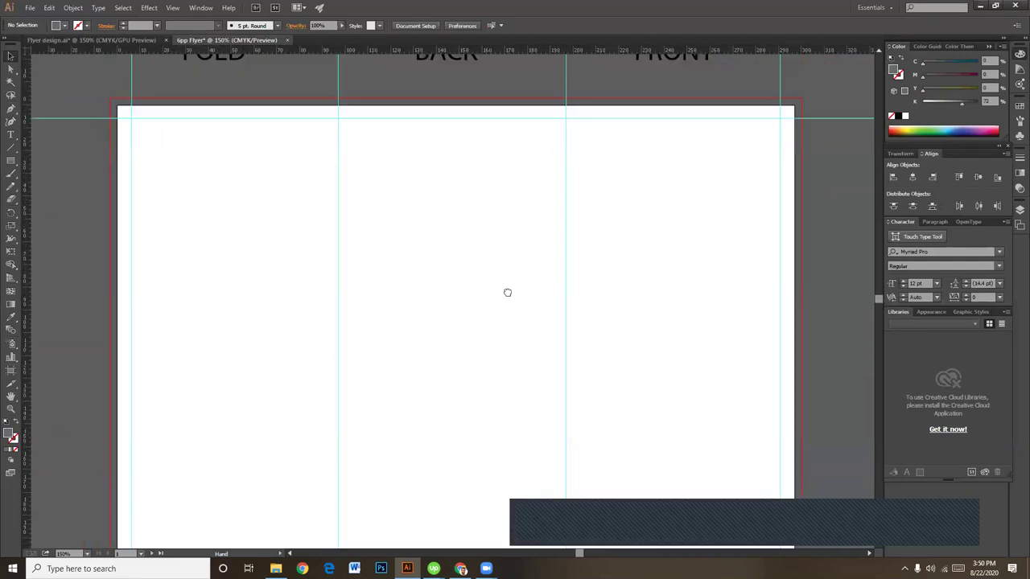
pyautogui.scroll(-1, 500, 306)
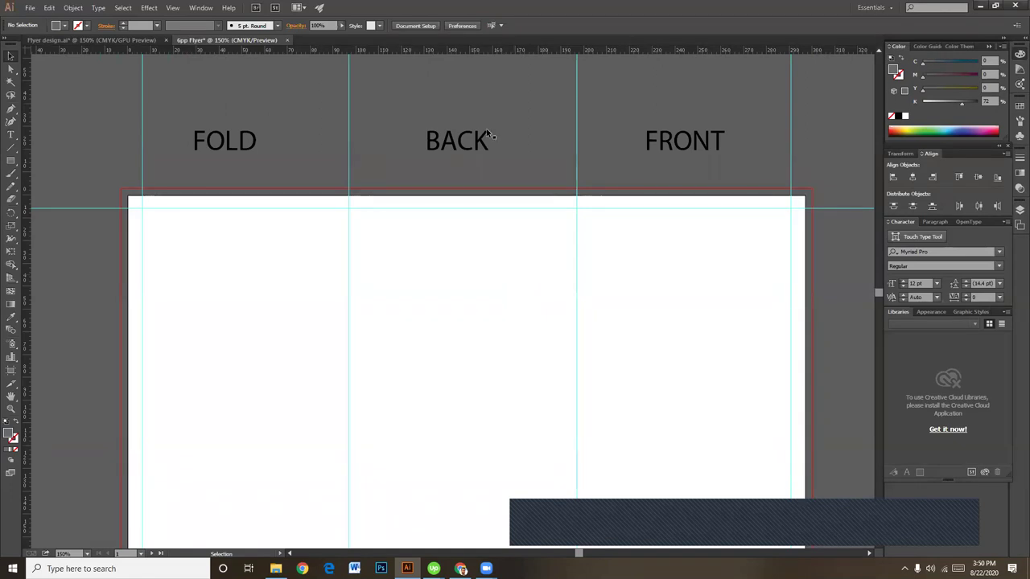
pyautogui.click(11, 163)
pyautogui.click(10, 163)
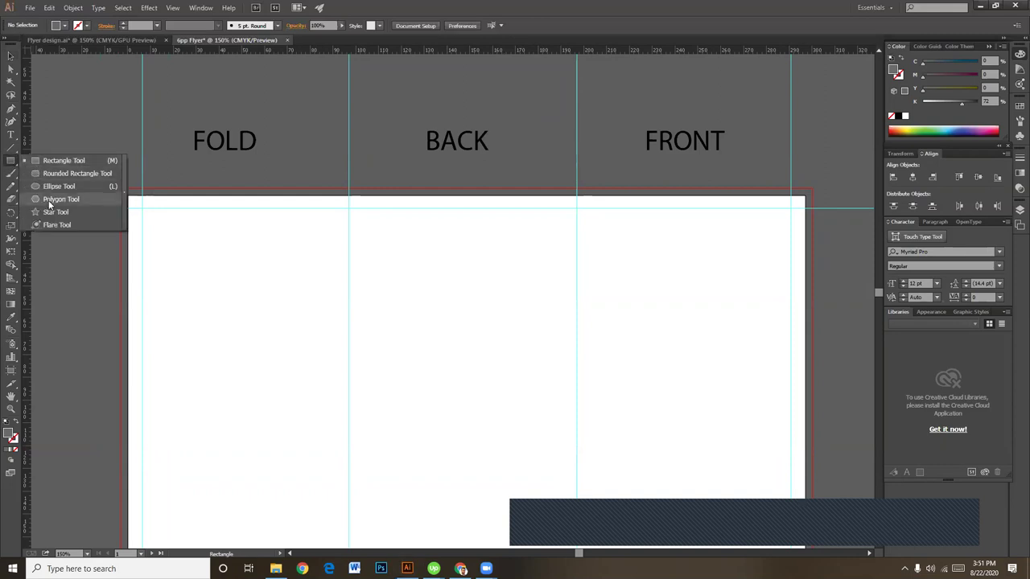
# Step: Draw a wide ellipse across the artboard's top edge
pyautogui.click(42, 185)
pyautogui.moveTo(66, 158); pyautogui.dragTo(837, 220)
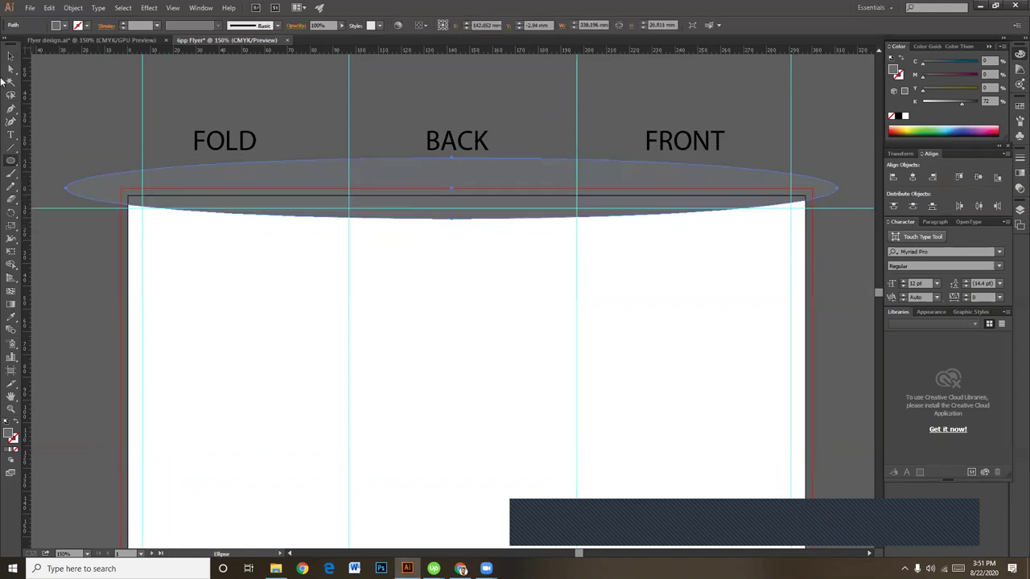
pyautogui.press('v')
pyautogui.click(234, 116)
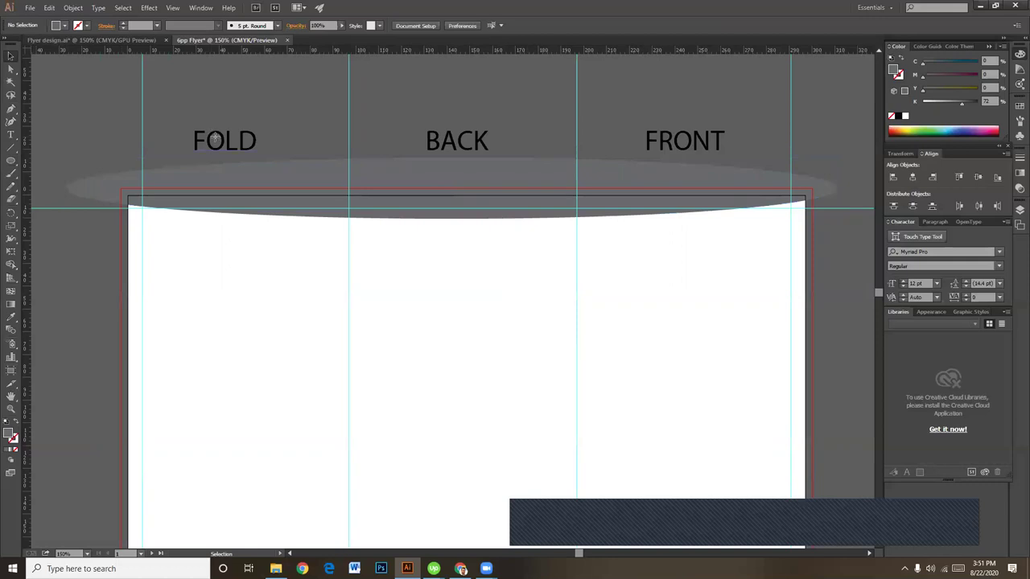
# Step: Raise the FOLD, BACK and FRONT labels higher above the ellipse
pyautogui.moveTo(215, 138); pyautogui.dragTo(238, 94)
pyautogui.moveTo(481, 150); pyautogui.dragTo(472, 90)
pyautogui.moveTo(674, 138); pyautogui.dragTo(674, 90)
pyautogui.click(585, 117)
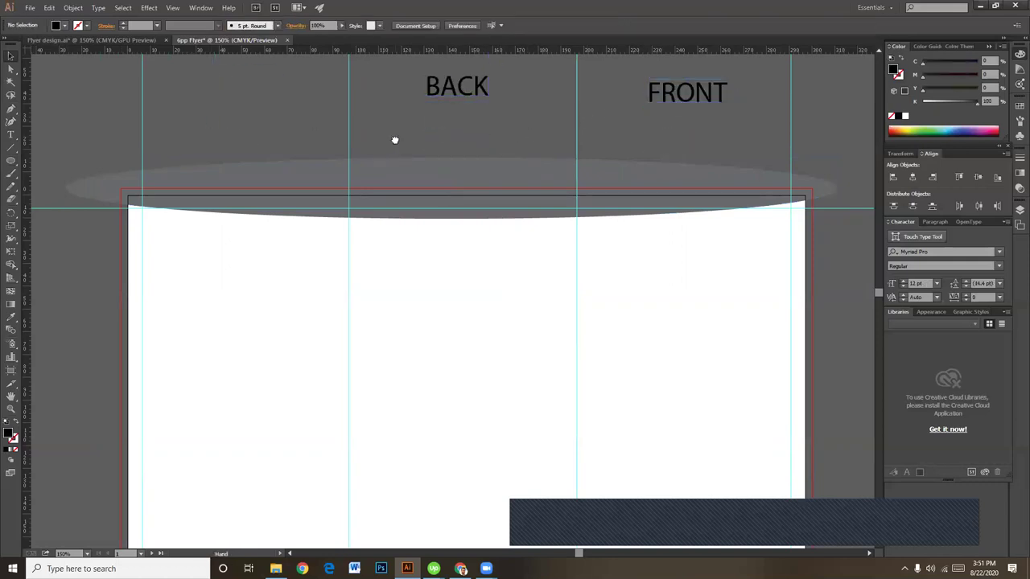
pyautogui.hscroll(-1, 403, 141)
# Step: Fill the ellipse with teal: cyan 100 plus some black and magenta
pyautogui.click(432, 155)
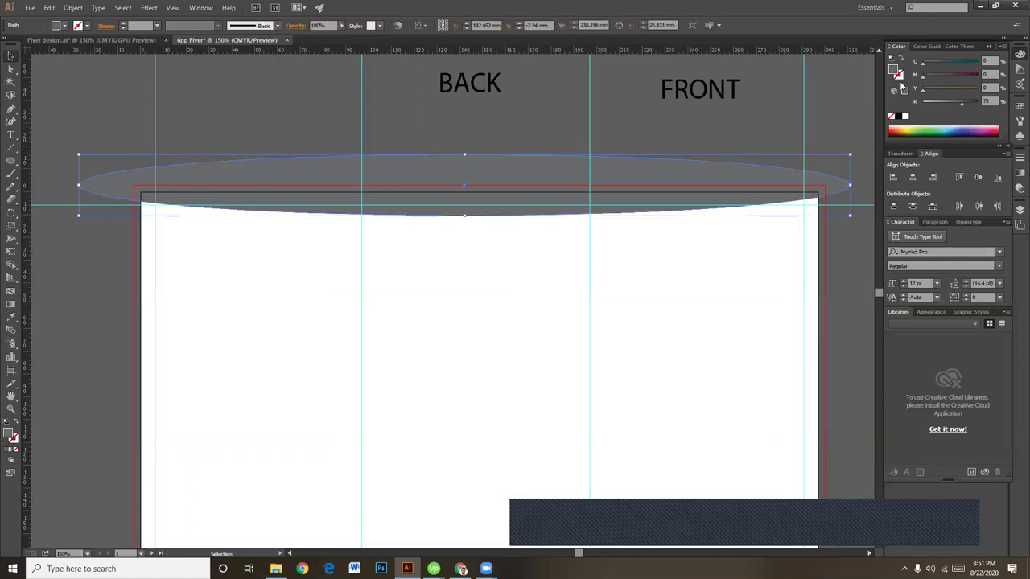
pyautogui.click(934, 126)
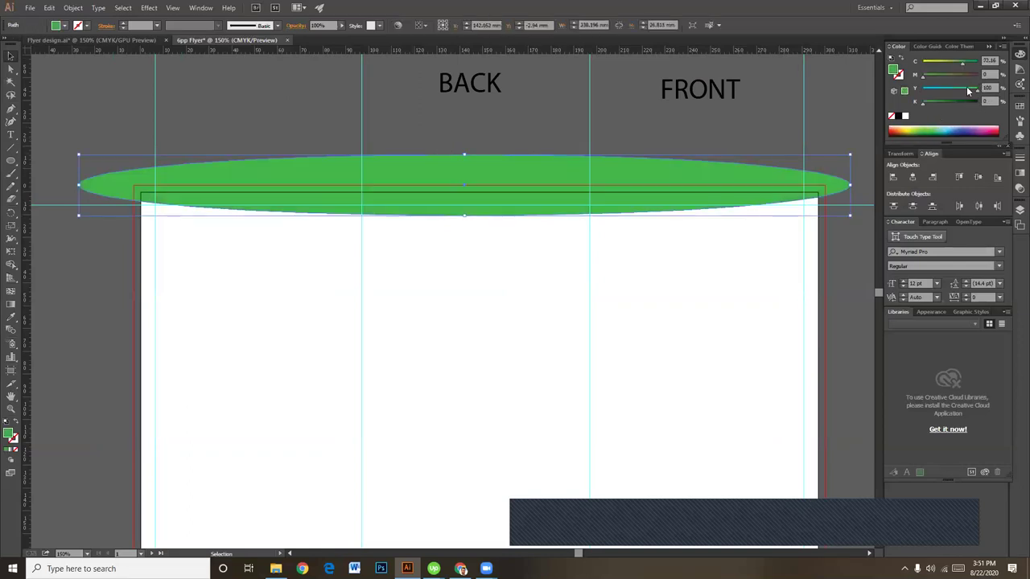
pyautogui.moveTo(962, 62); pyautogui.dragTo(984, 65)
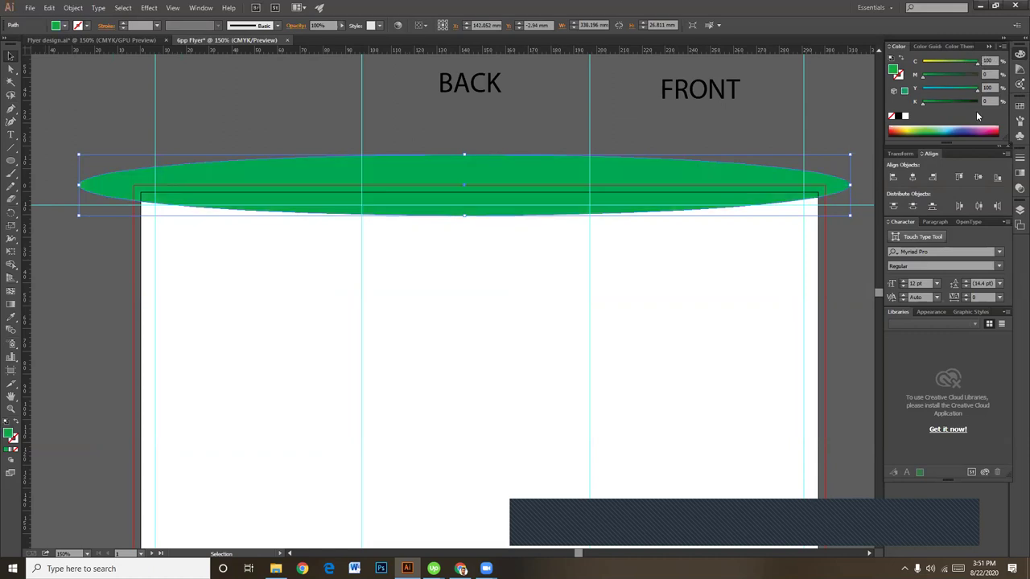
pyautogui.moveTo(946, 104); pyautogui.dragTo(937, 103)
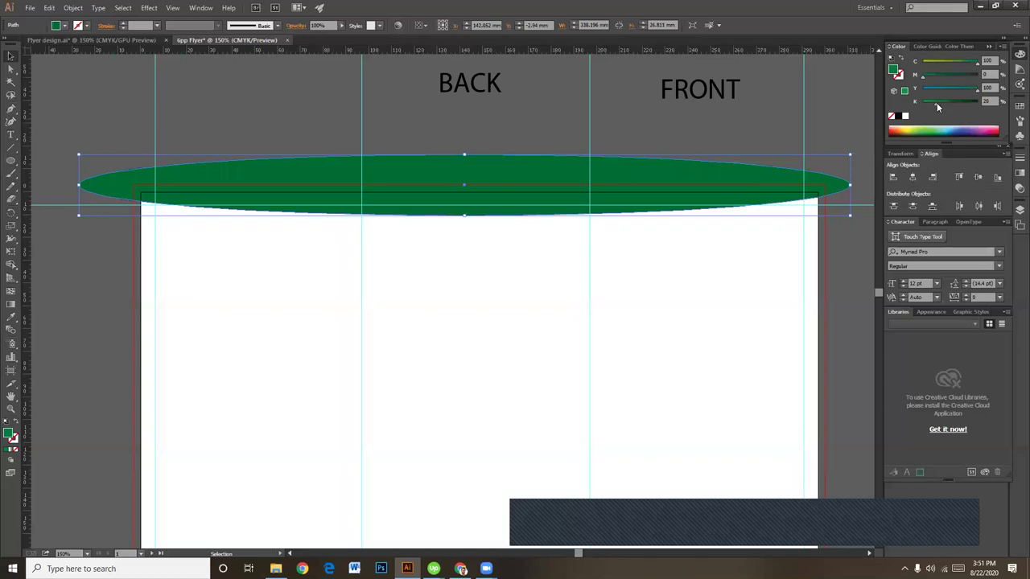
pyautogui.moveTo(924, 79); pyautogui.dragTo(954, 90)
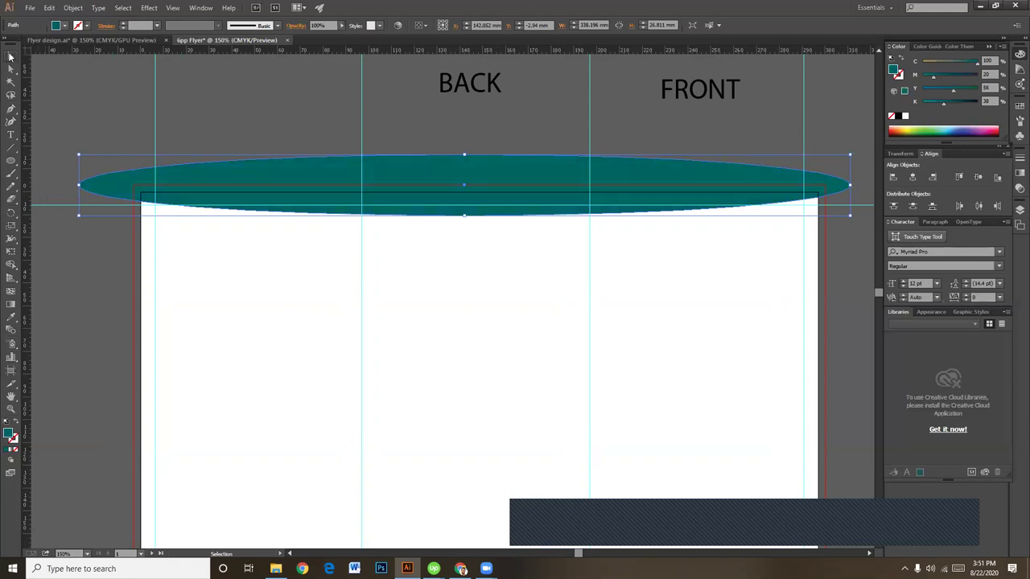
pyautogui.click(184, 96)
# Step: Make the ellipse slightly taller, Alt-drag a copy higher and give it a darker teal
pyautogui.click(545, 214)
pyautogui.moveTo(464, 217); pyautogui.dragTo(464, 218)
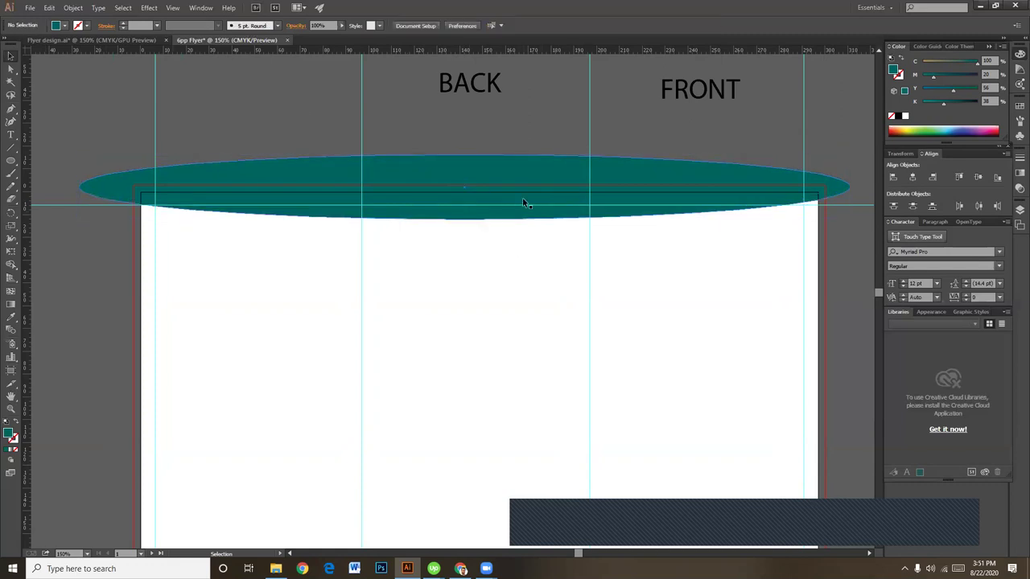
pyautogui.moveTo(525, 198); pyautogui.dragTo(527, 187)
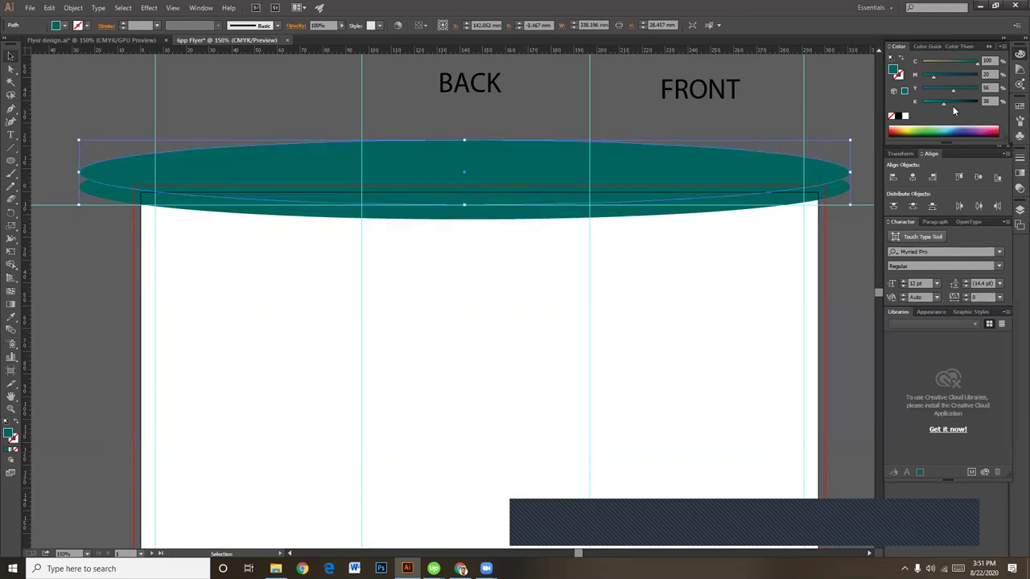
pyautogui.moveTo(953, 102); pyautogui.dragTo(956, 99)
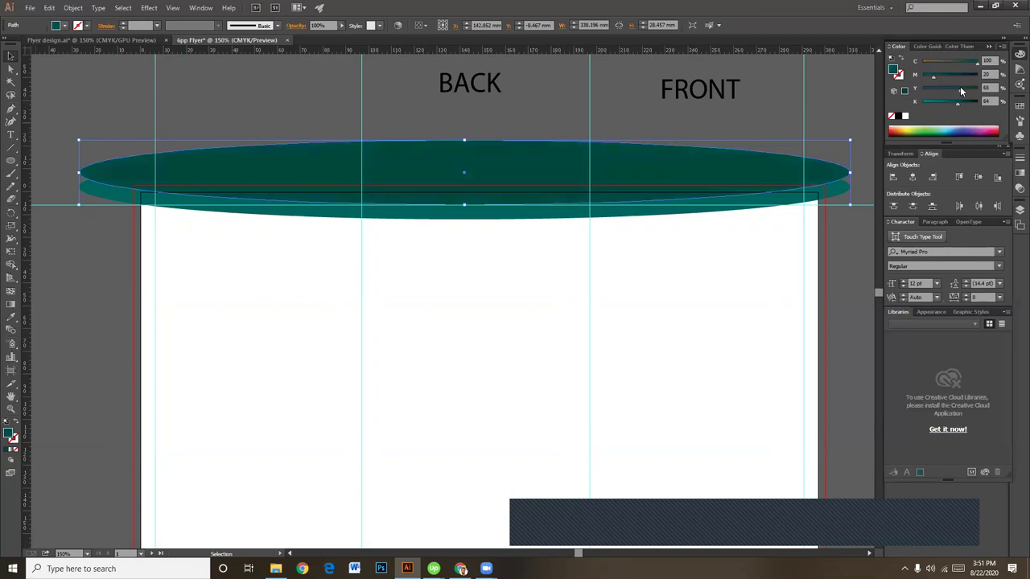
pyautogui.moveTo(955, 103); pyautogui.dragTo(952, 105)
pyautogui.click(824, 112)
pyautogui.hscroll(-1, 352, 366)
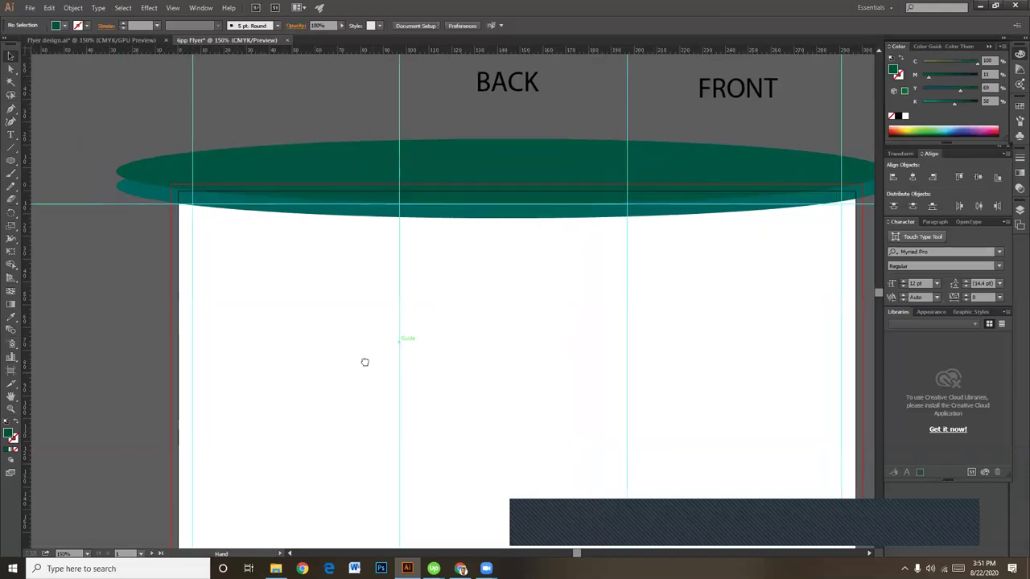
pyautogui.scroll(-1, 374, 368)
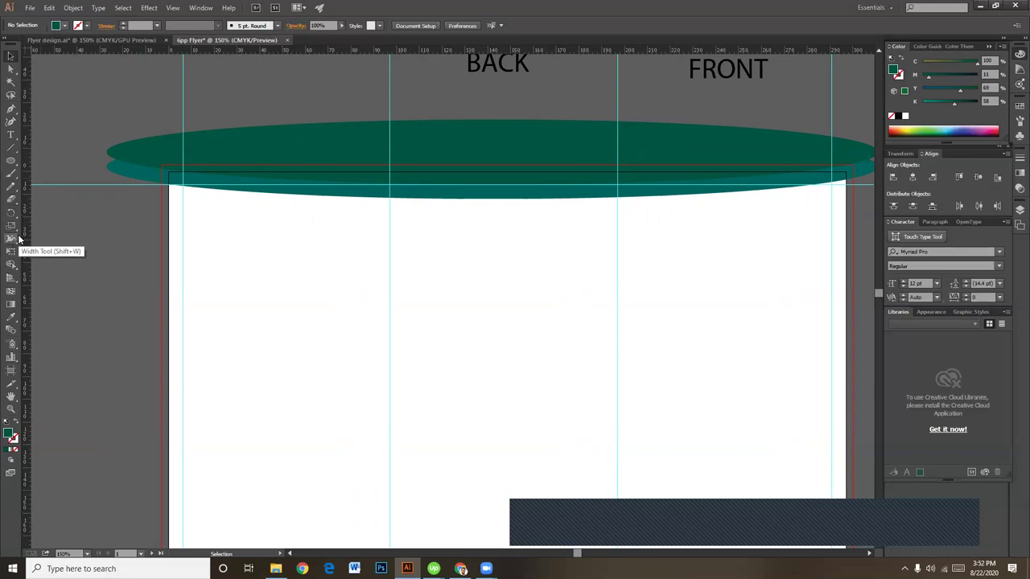
# Step: Draw a closed wave shape with the Pen tool, from left of the artboard to the ellipse's right tip
pyautogui.click(11, 148)
pyautogui.click(11, 173)
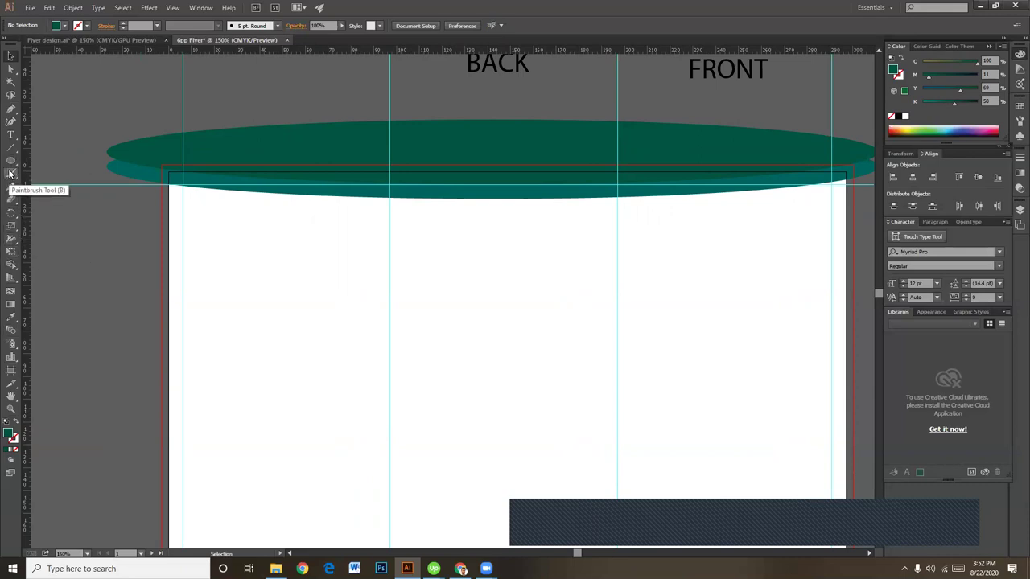
pyautogui.press('p')
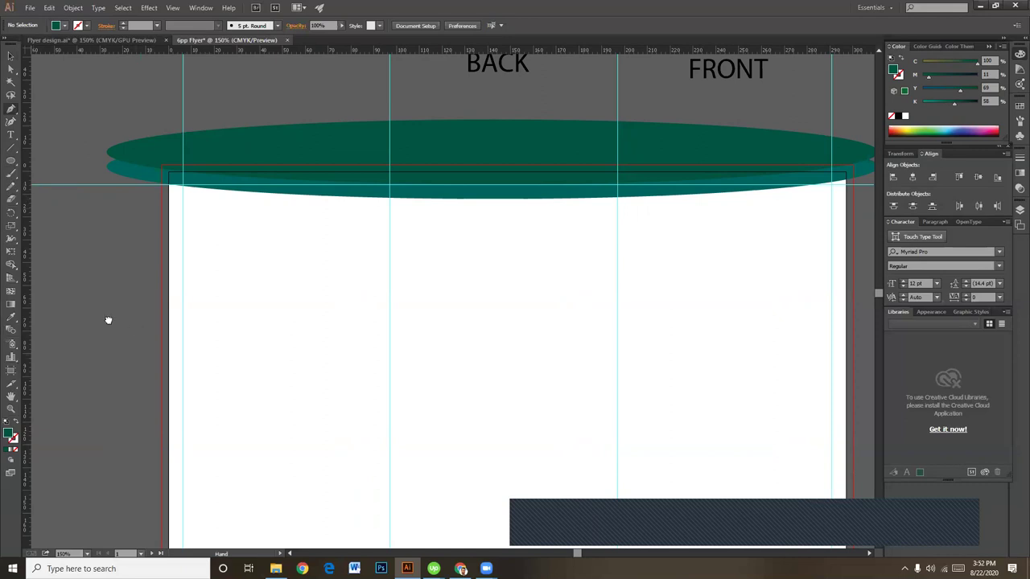
pyautogui.hscroll(1, 110, 298)
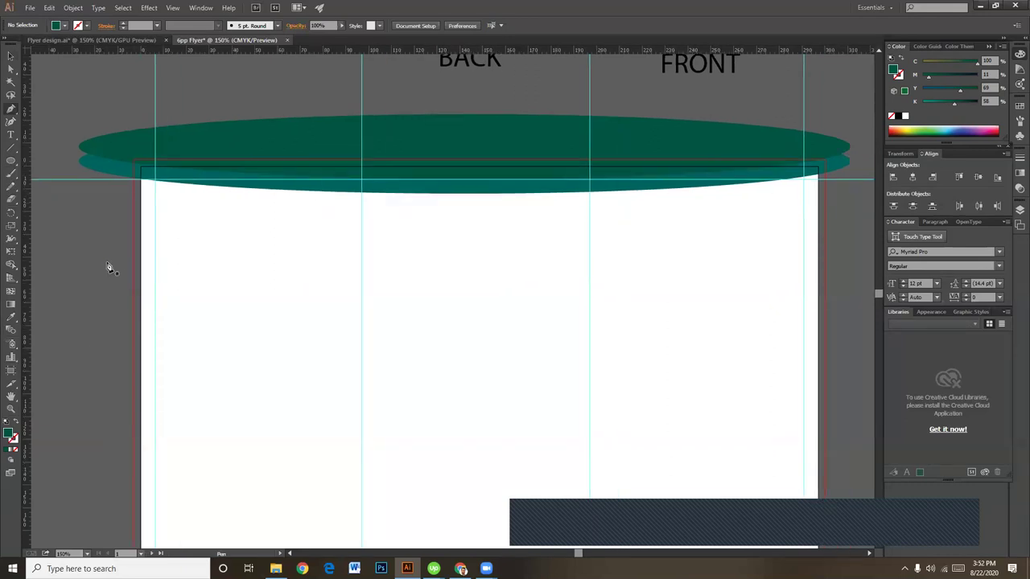
pyautogui.click(107, 261)
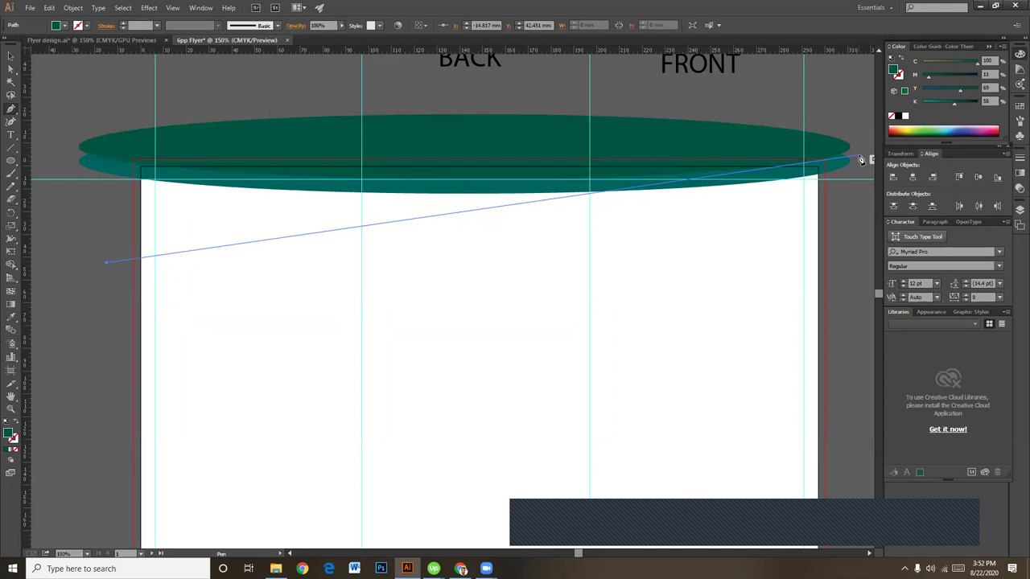
pyautogui.moveTo(858, 156); pyautogui.dragTo(852, 80)
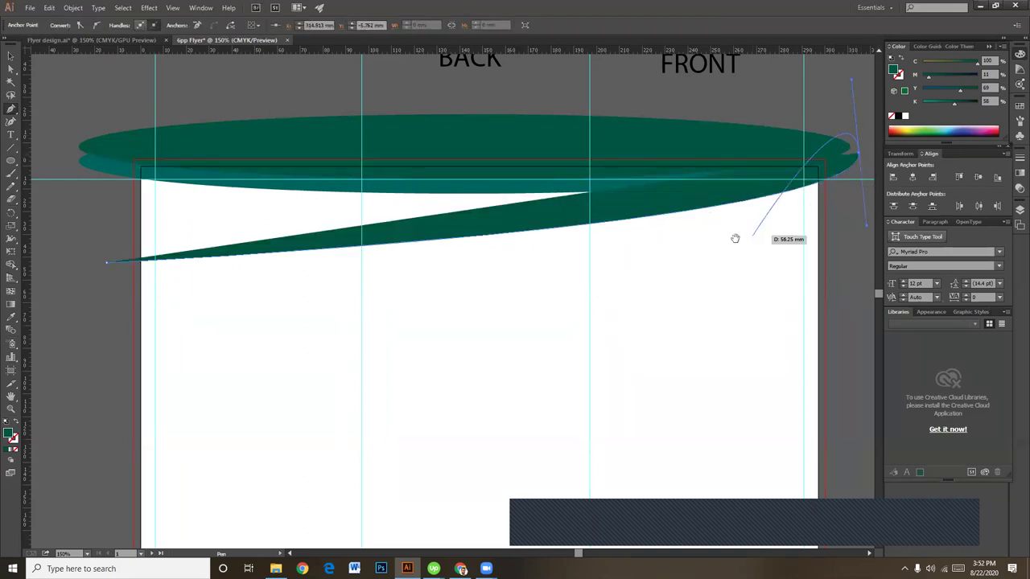
pyautogui.moveTo(735, 238); pyautogui.dragTo(807, 223)
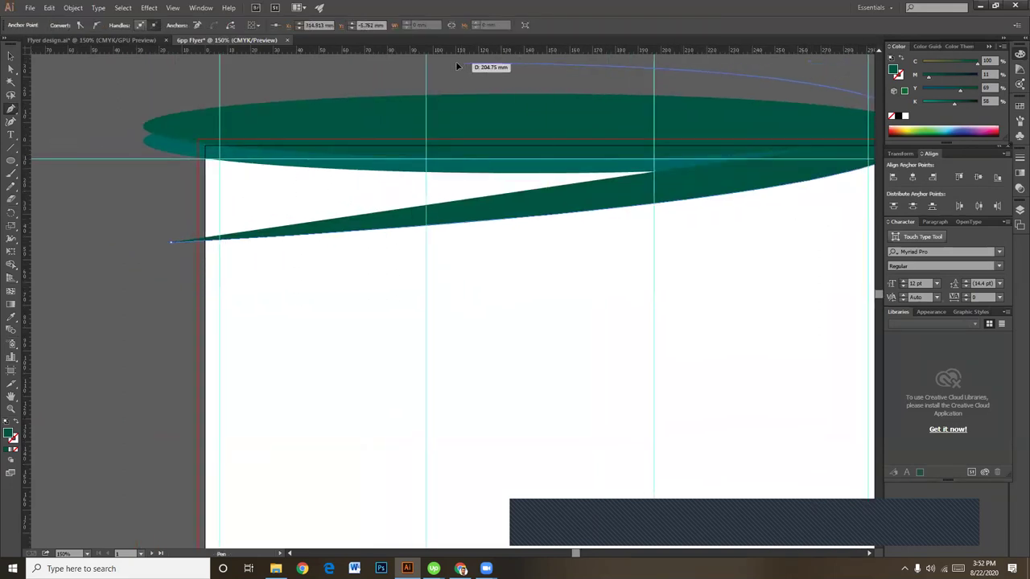
pyautogui.click(458, 65)
pyautogui.scroll(1, 322, 96)
pyautogui.click(143, 110)
pyautogui.click(171, 271)
# Step: Inspect the wave shape's anchor points, selecting its right tip anchor
pyautogui.click(9, 57)
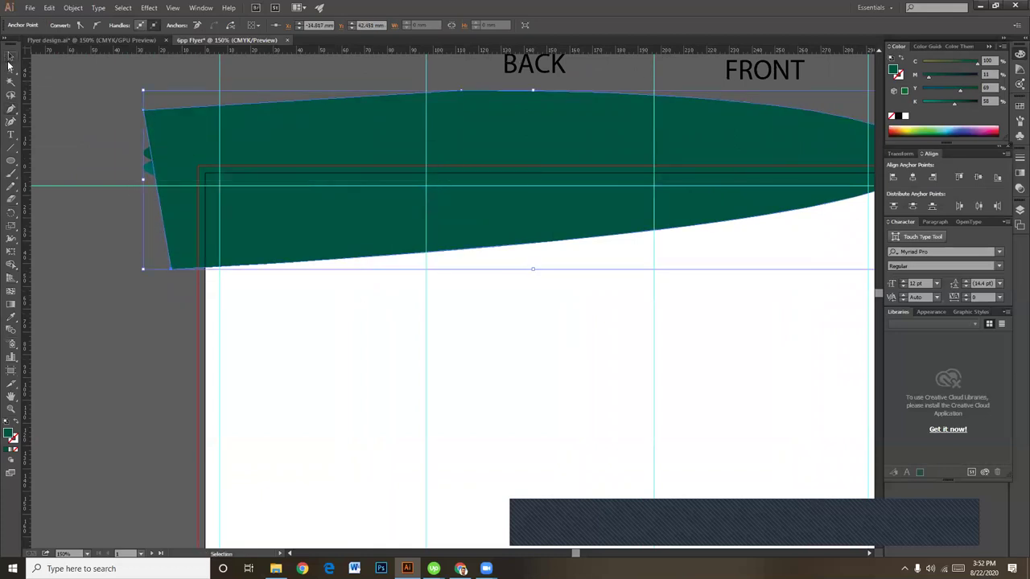
pyautogui.click(10, 66)
pyautogui.click(180, 232)
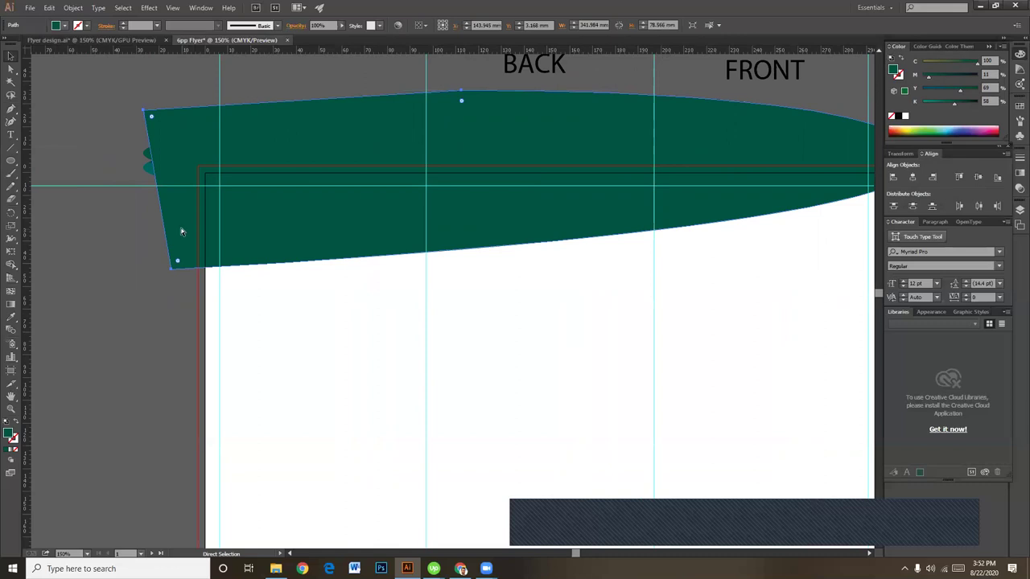
pyautogui.moveTo(143, 345); pyautogui.dragTo(173, 344)
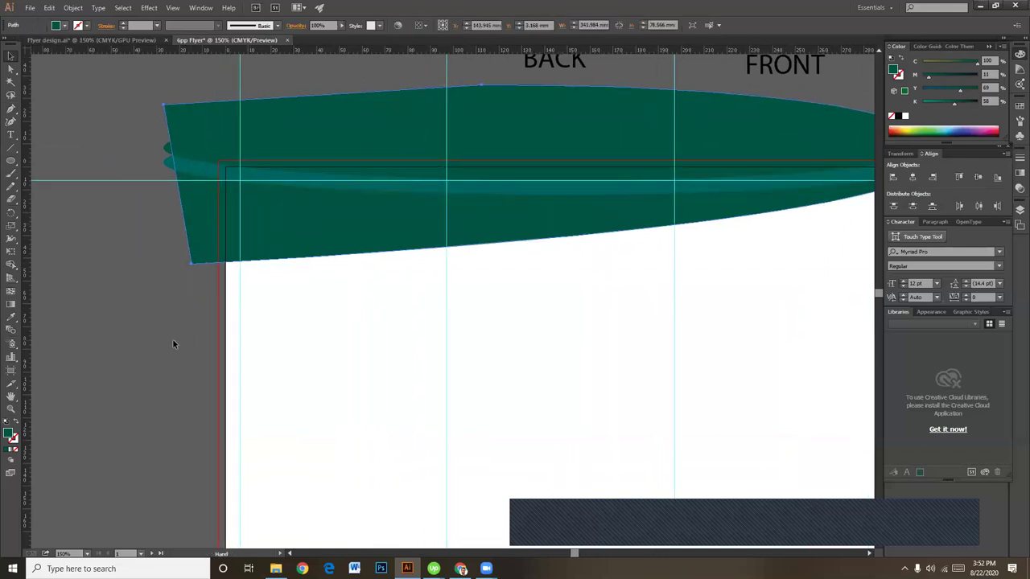
pyautogui.moveTo(399, 316); pyautogui.dragTo(191, 305)
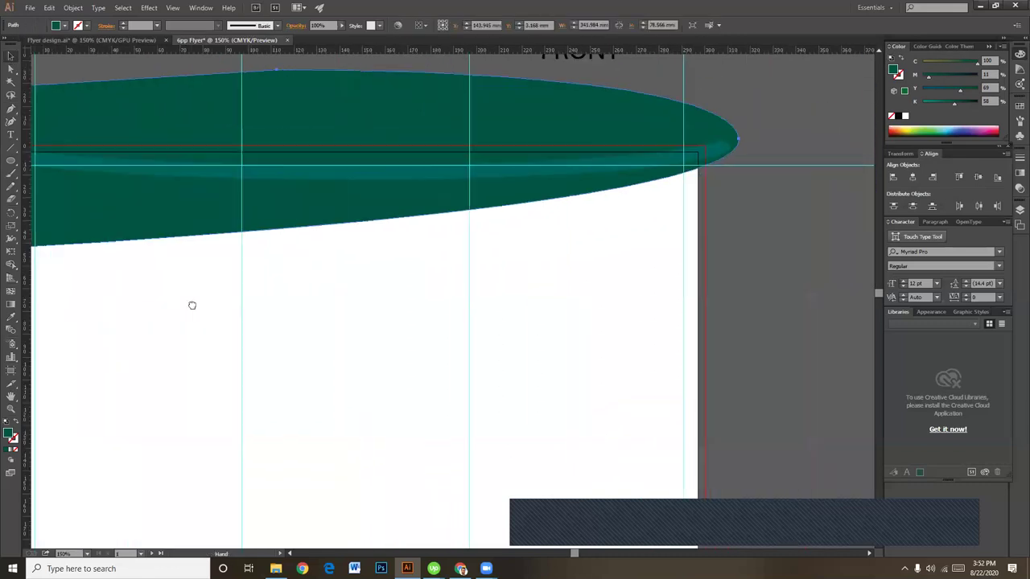
pyautogui.press('v')
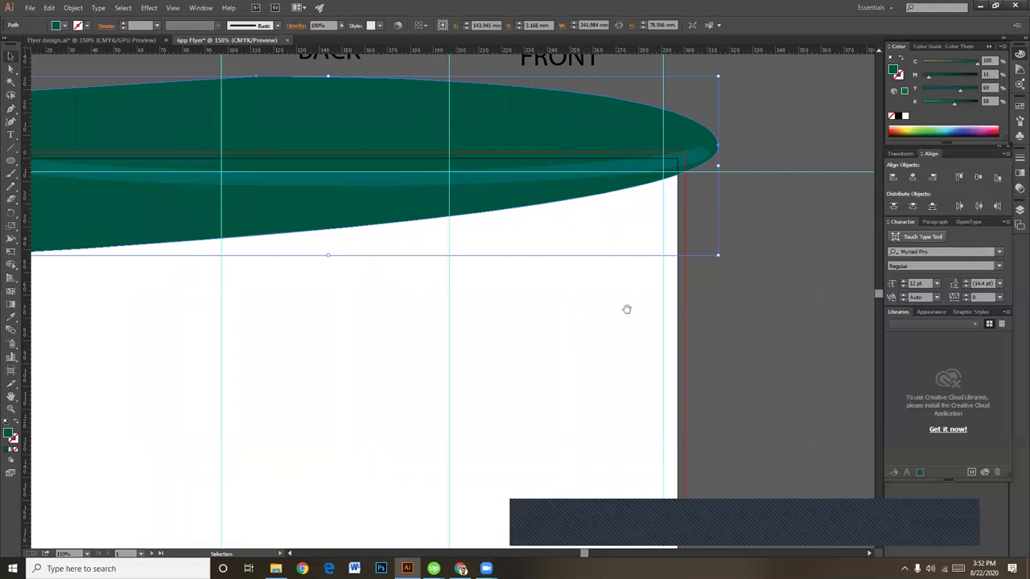
pyautogui.moveTo(626, 309); pyautogui.dragTo(727, 316)
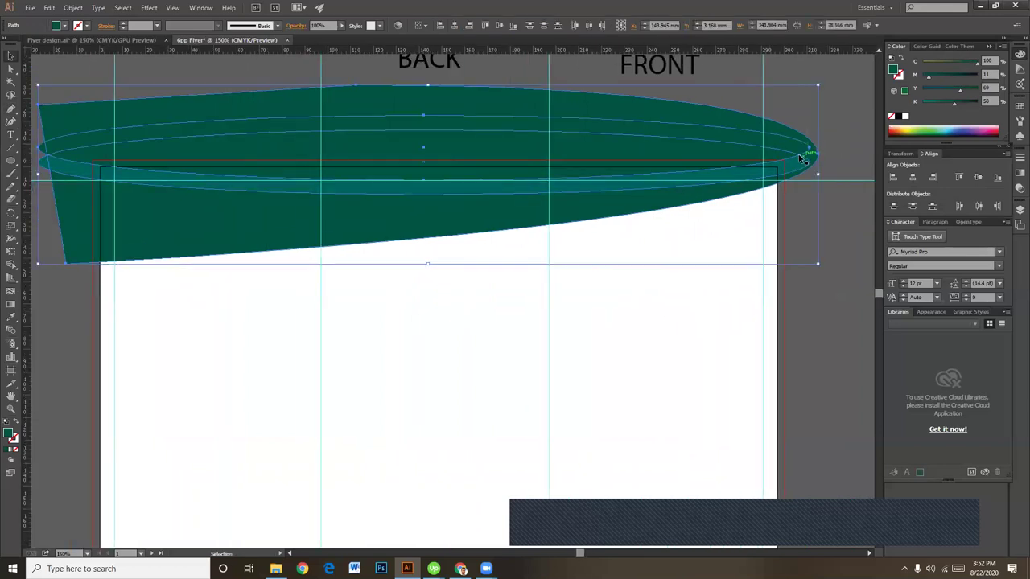
pyautogui.press('a')
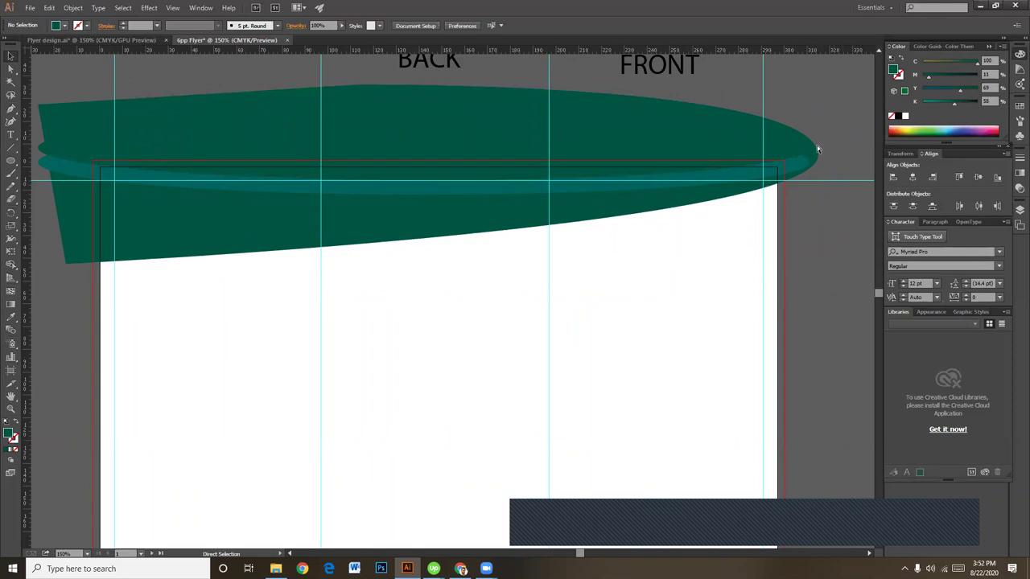
pyautogui.click(817, 151)
pyautogui.press('v')
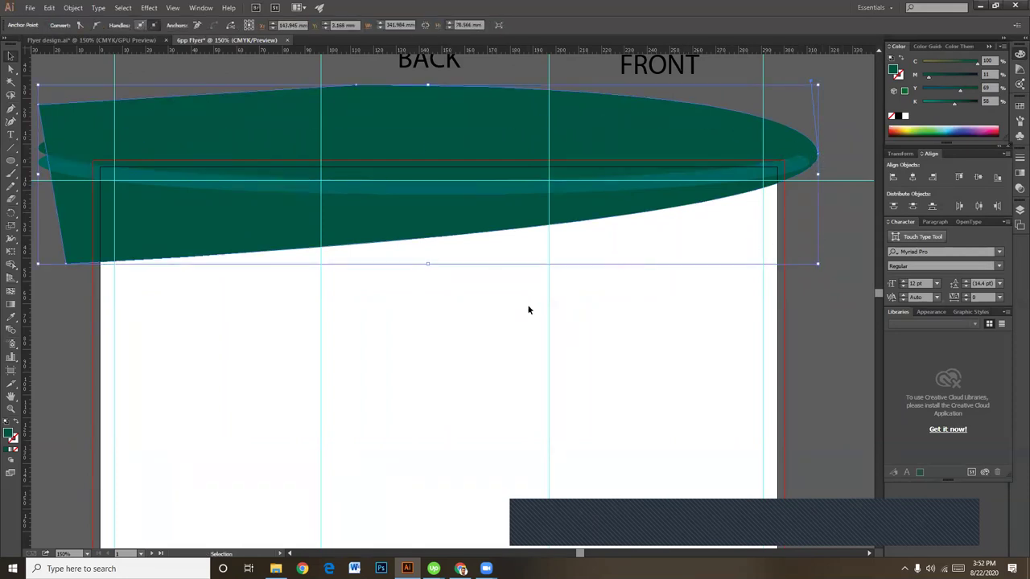
# Step: Add an anchor on the bottom curve, then adjust its handle and the bottom-left corner
pyautogui.press('p')
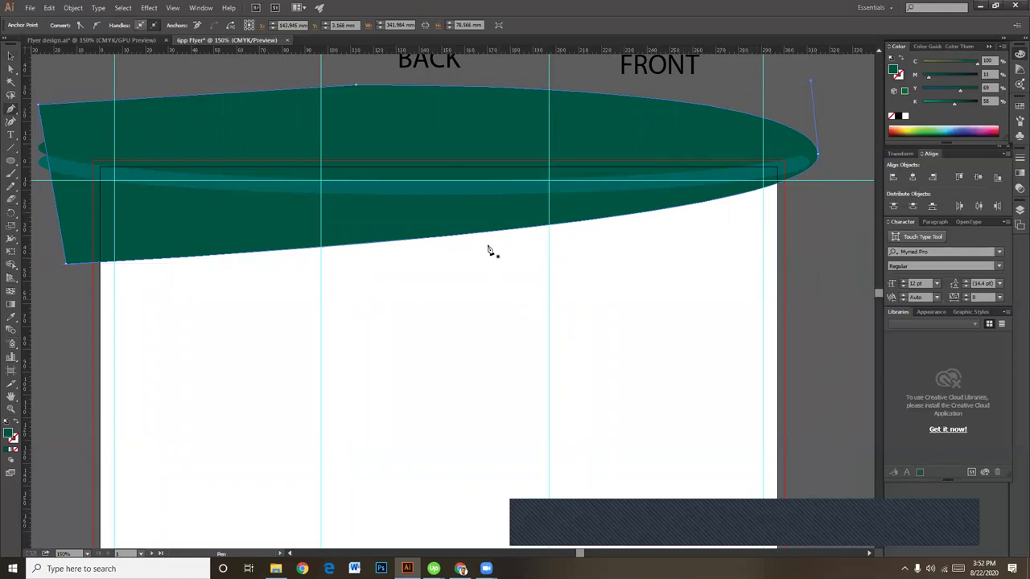
pyautogui.click(483, 235)
pyautogui.press('a')
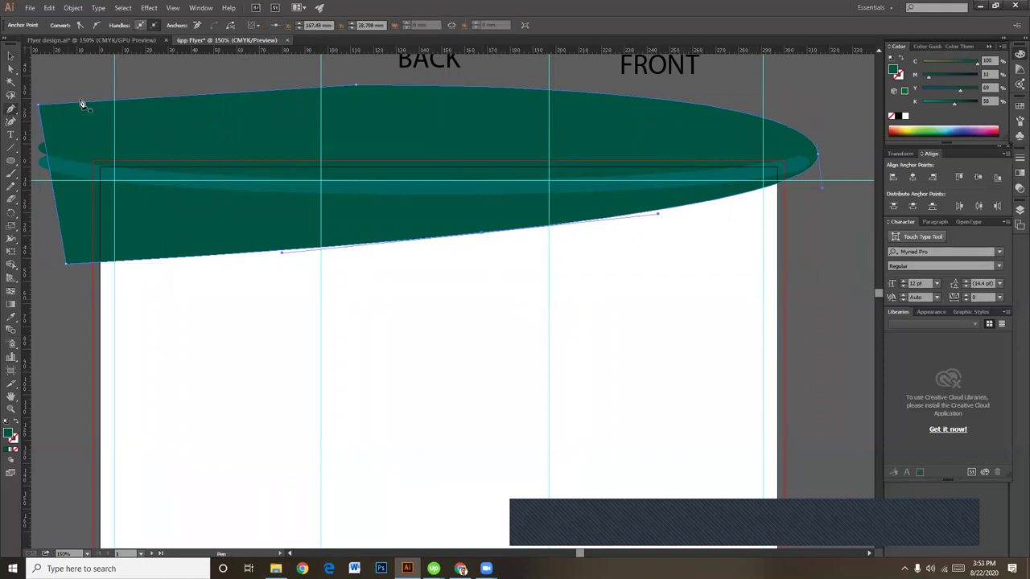
pyautogui.click(10, 71)
pyautogui.moveTo(281, 253); pyautogui.dragTo(253, 276)
pyautogui.moveTo(480, 237); pyautogui.dragTo(479, 238)
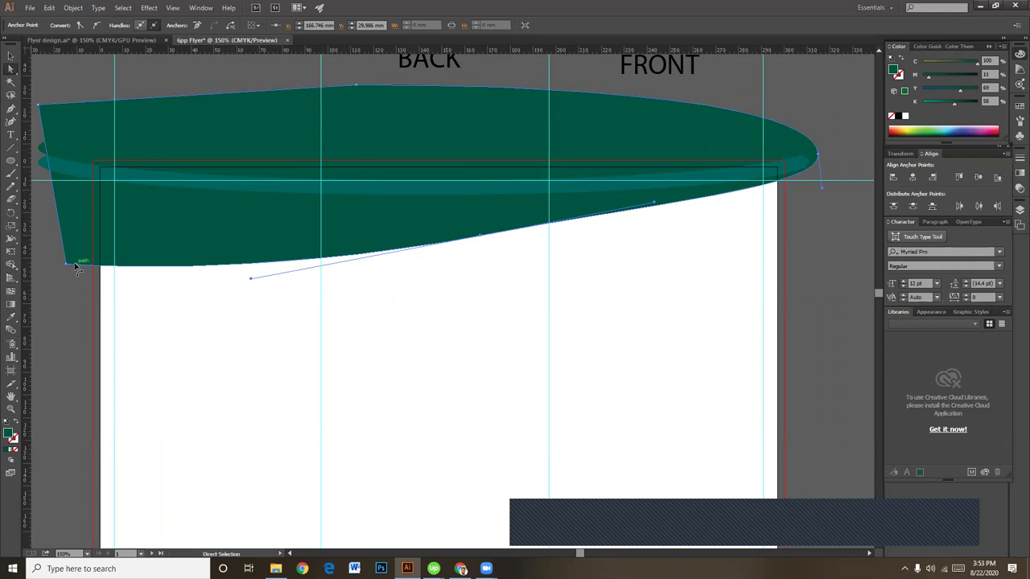
pyautogui.moveTo(64, 266); pyautogui.dragTo(59, 244)
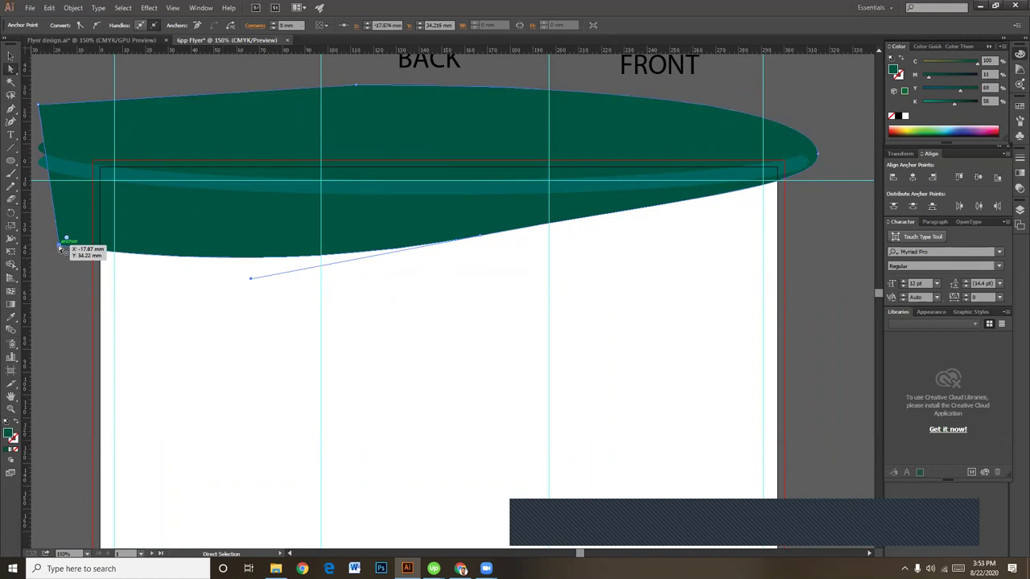
pyautogui.click(10, 56)
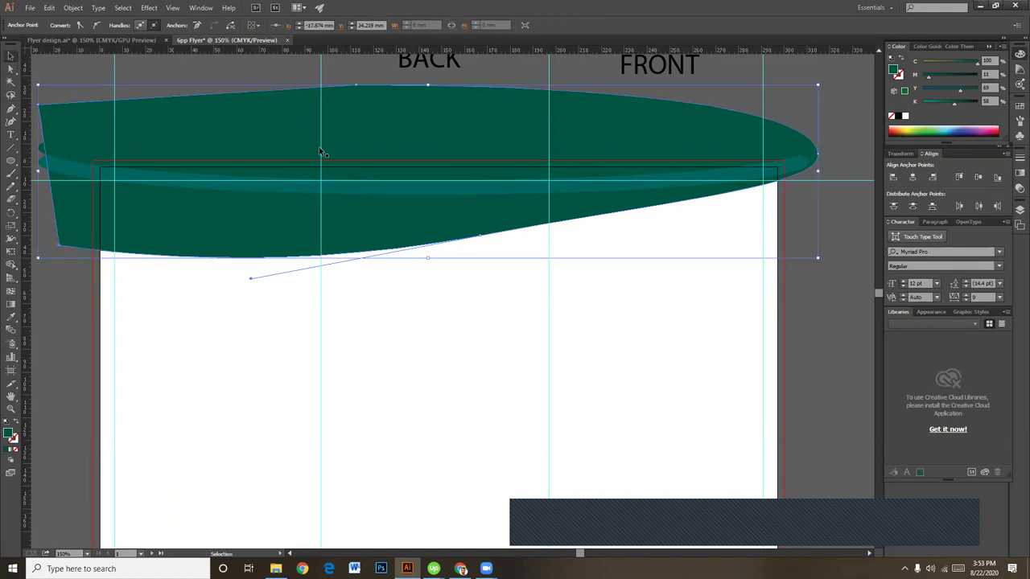
pyautogui.click(822, 333)
pyautogui.moveTo(546, 372); pyautogui.dragTo(531, 356)
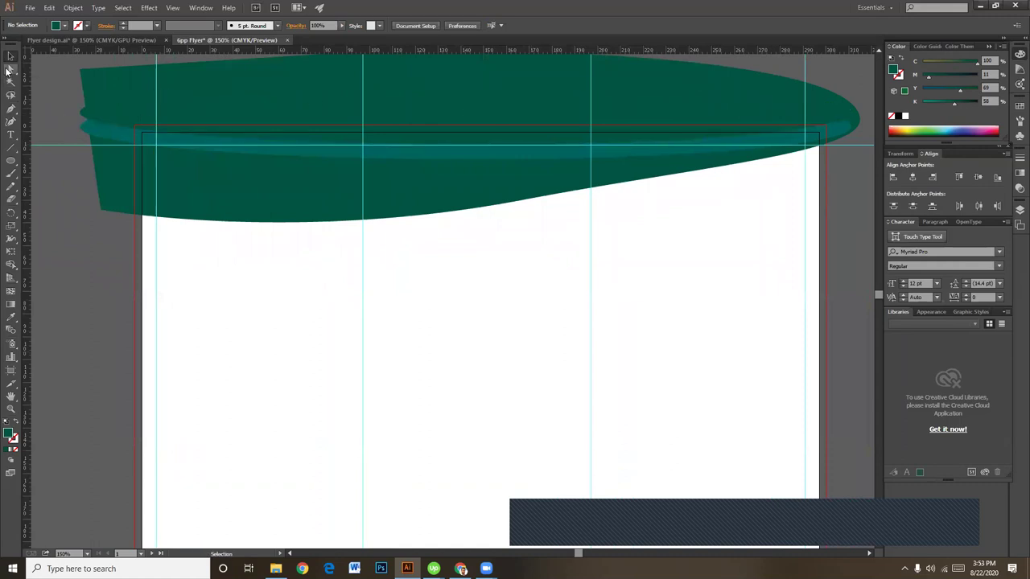
# Step: Recolour the wave header to K 37% and M 0%, then zoom out to 100%
pyautogui.click(232, 199)
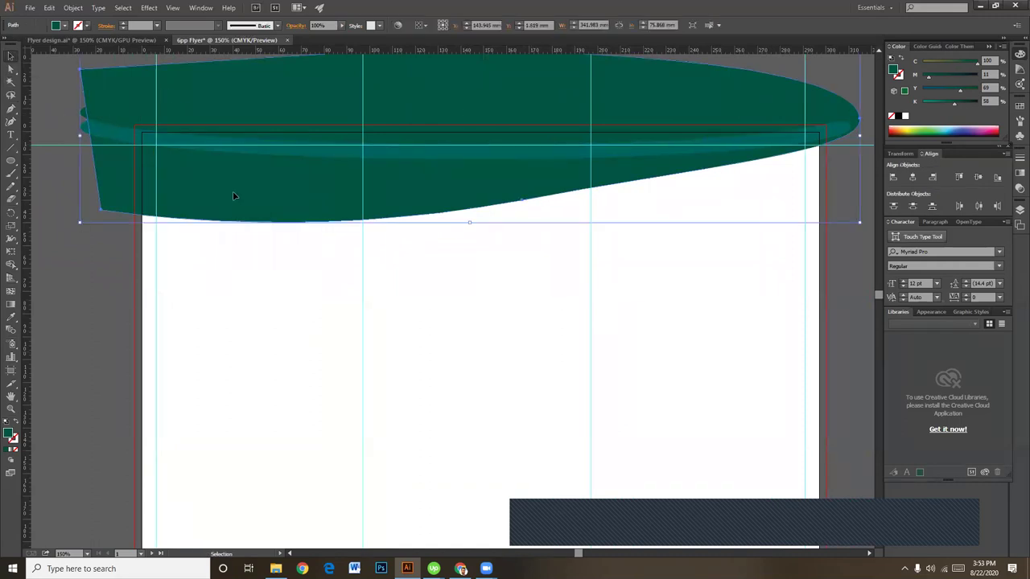
pyautogui.click(943, 103)
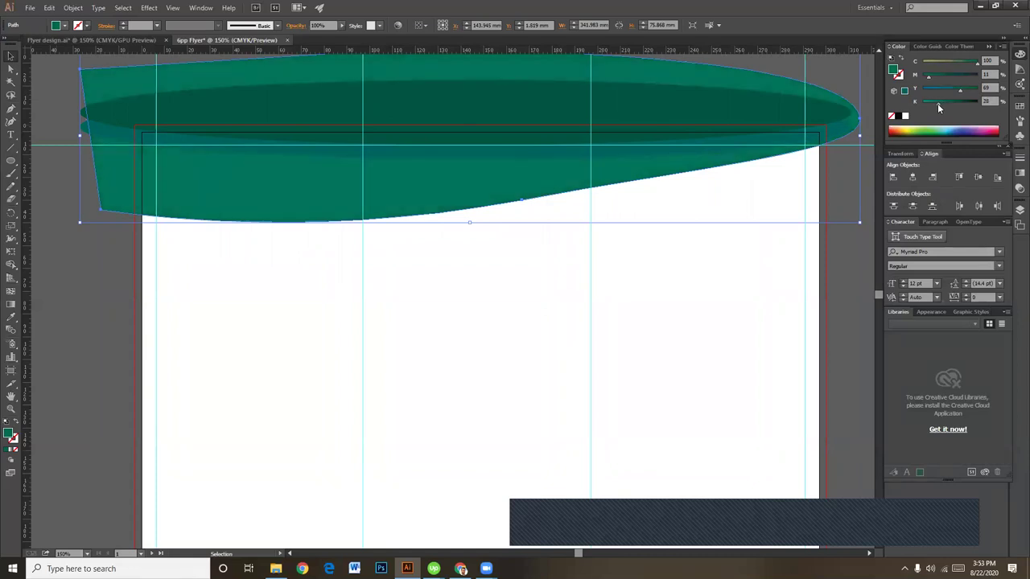
pyautogui.moveTo(929, 77); pyautogui.dragTo(924, 79)
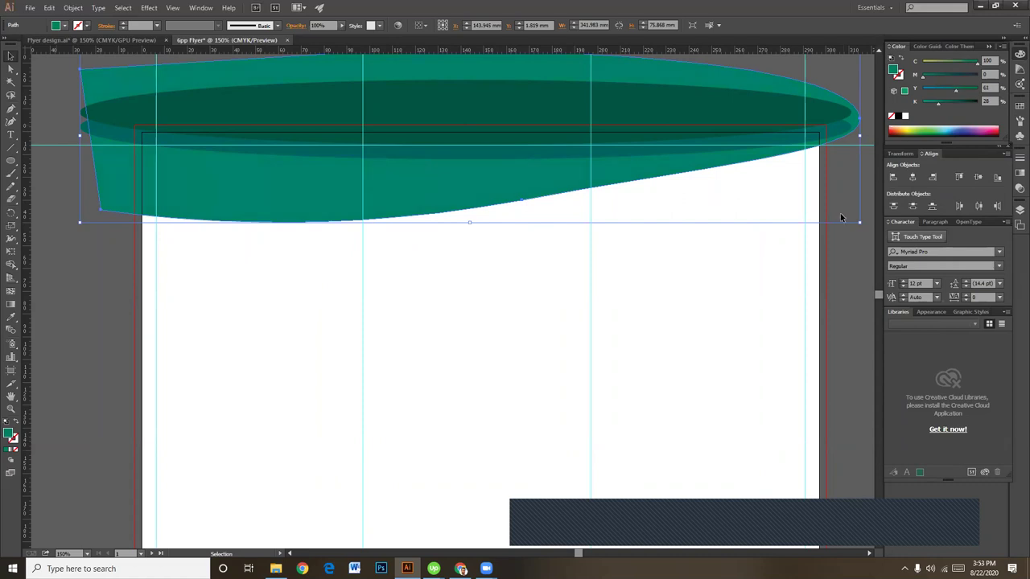
pyautogui.click(847, 275)
pyautogui.moveTo(514, 317); pyautogui.dragTo(534, 392)
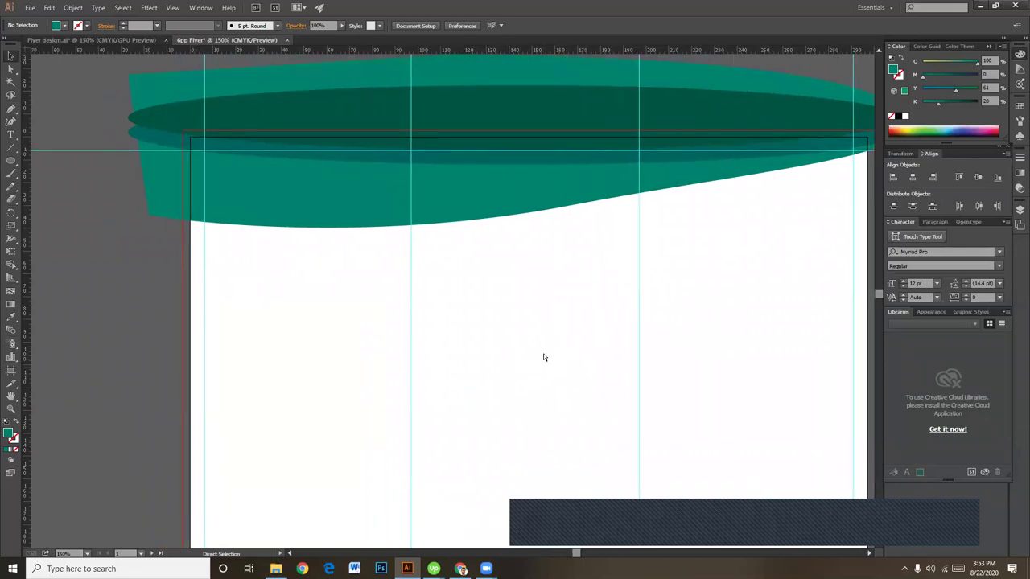
pyautogui.hotkey('ctrl', '-')
pyautogui.moveTo(595, 355); pyautogui.dragTo(545, 347)
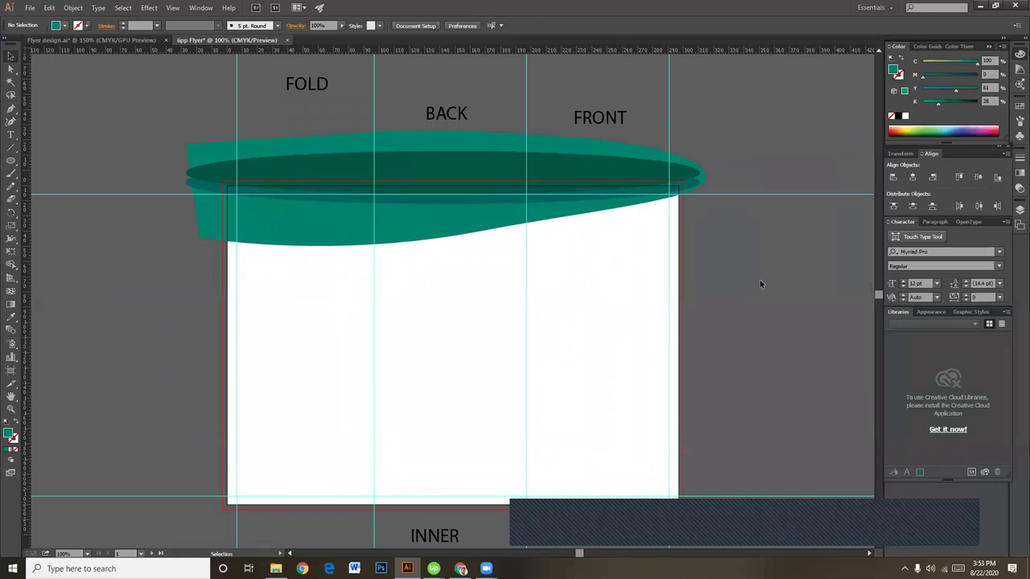
# Step: Draw a large ellipse over the FRONT panel and set its black to 14%
pyautogui.click(10, 161)
pyautogui.moveTo(539, 90); pyautogui.dragTo(782, 235)
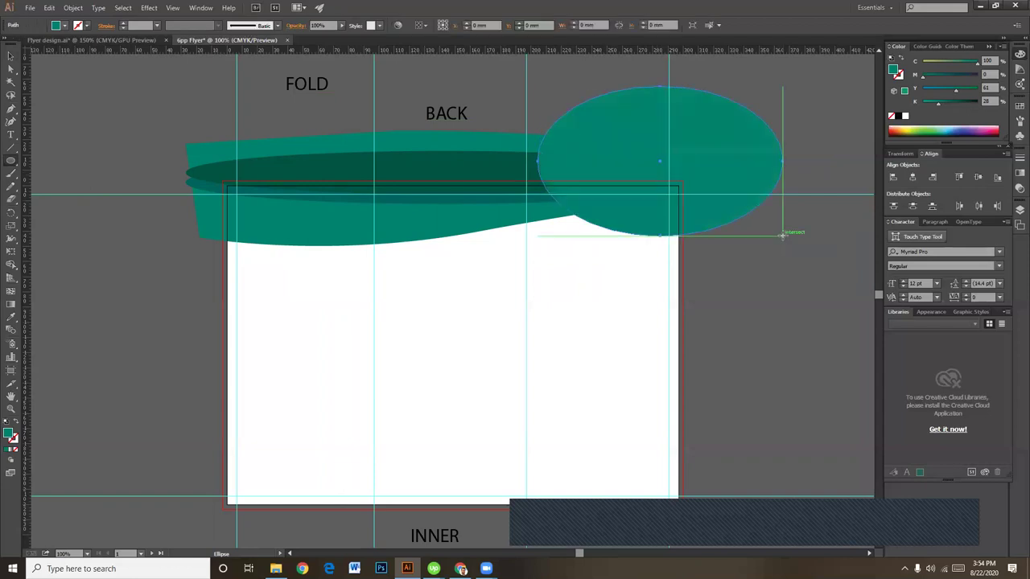
pyautogui.click(12, 55)
pyautogui.moveTo(706, 216); pyautogui.dragTo(690, 218)
pyautogui.hotkey('ctrl', 'z')
pyautogui.hotkey('ctrl', 'z')
pyautogui.hotkey('ctrl', 'z')
pyautogui.hotkey('ctrl', 'shift', 'z')
pyautogui.hotkey('ctrl', 'shift', 'z')
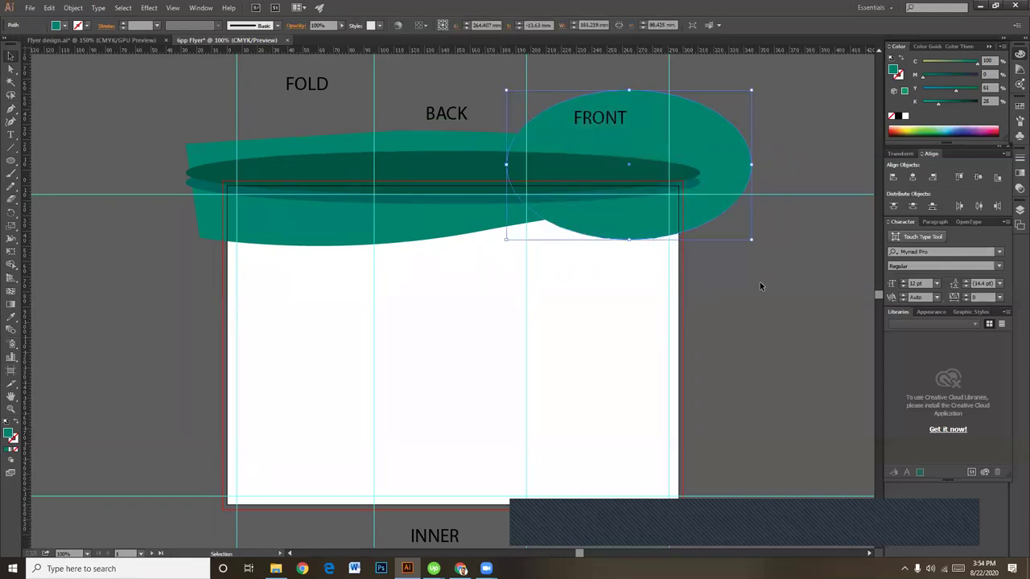
pyautogui.hotkey('ctrl', 'shift', 'z')
pyautogui.click(931, 102)
pyautogui.click(837, 227)
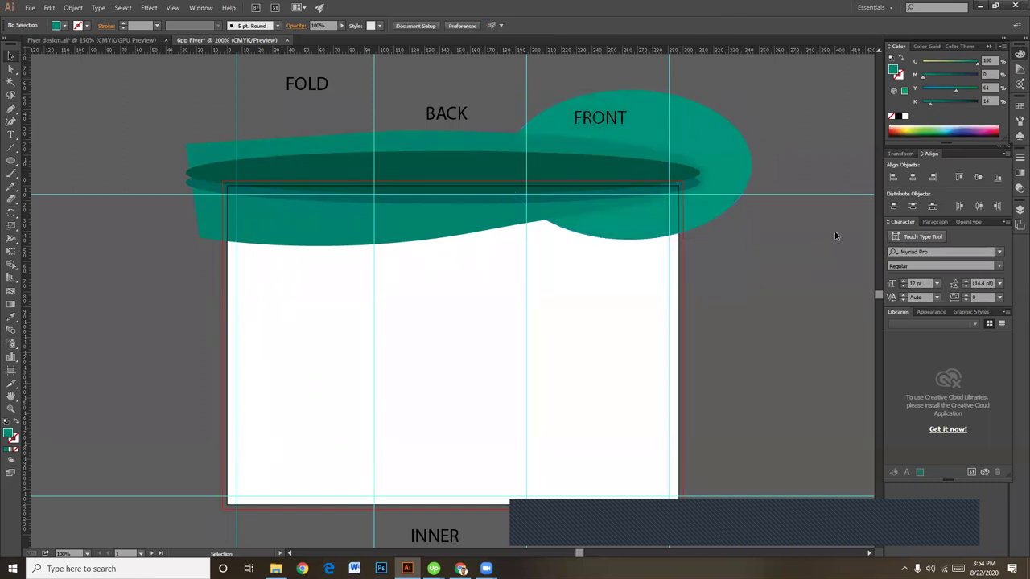
# Step: Zoom to 150% and drag a vertical guide from the left ruler onto the artboard
pyautogui.moveTo(766, 315); pyautogui.dragTo(778, 276)
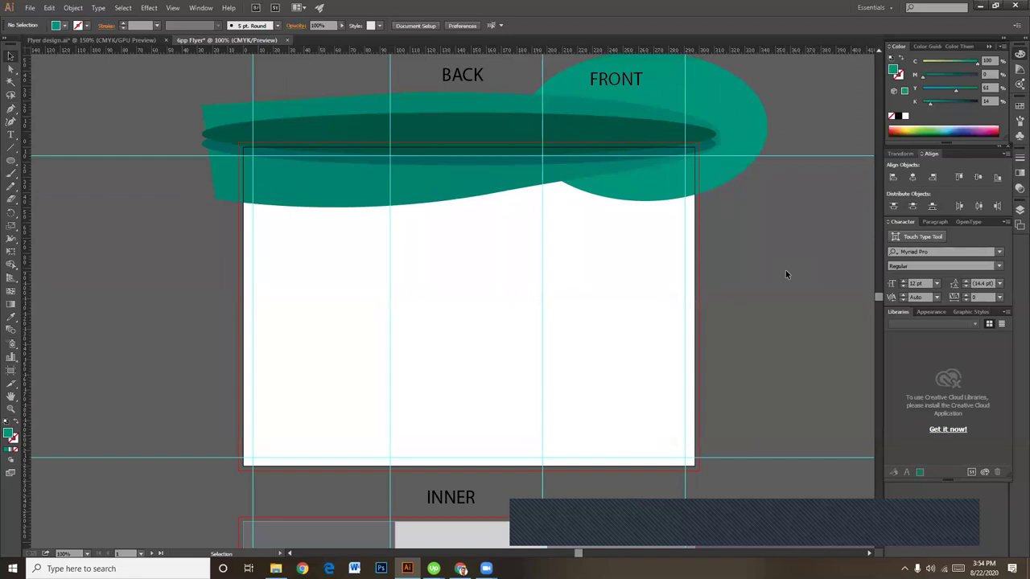
pyautogui.hotkey('ctrl', '+')
pyautogui.moveTo(671, 255); pyautogui.dragTo(594, 283)
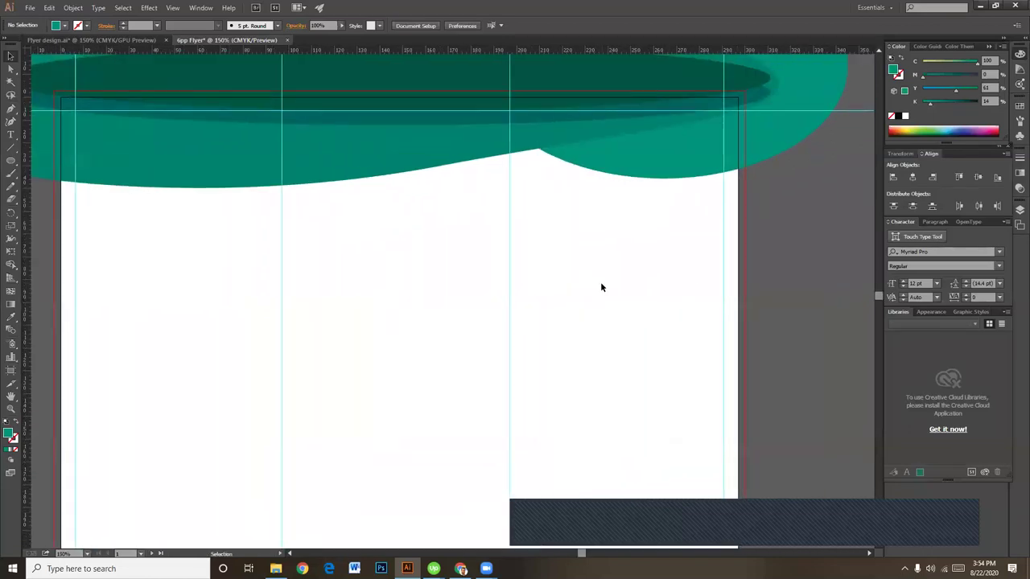
pyautogui.moveTo(612, 281); pyautogui.dragTo(595, 314)
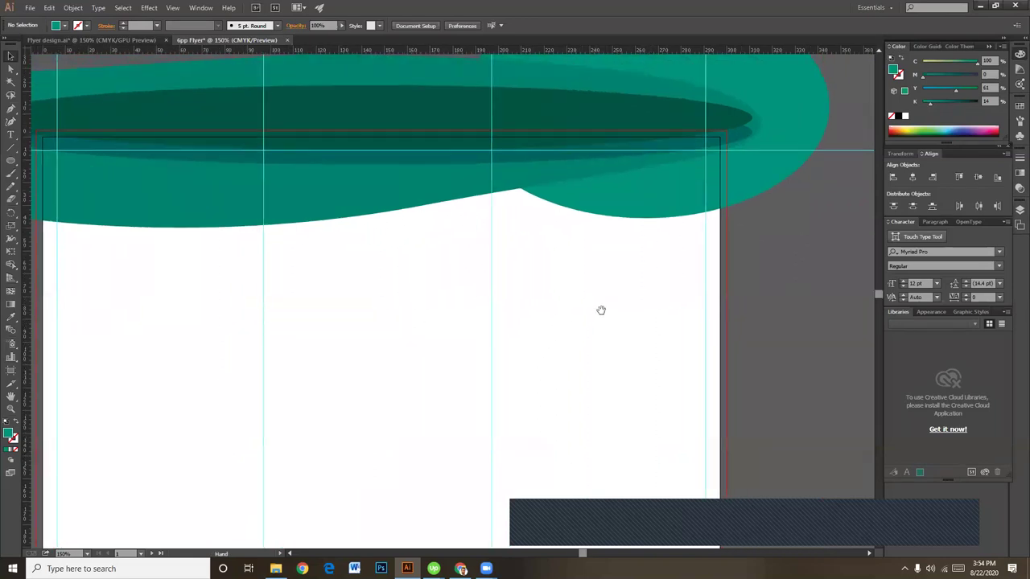
pyautogui.moveTo(605, 305); pyautogui.dragTo(608, 301)
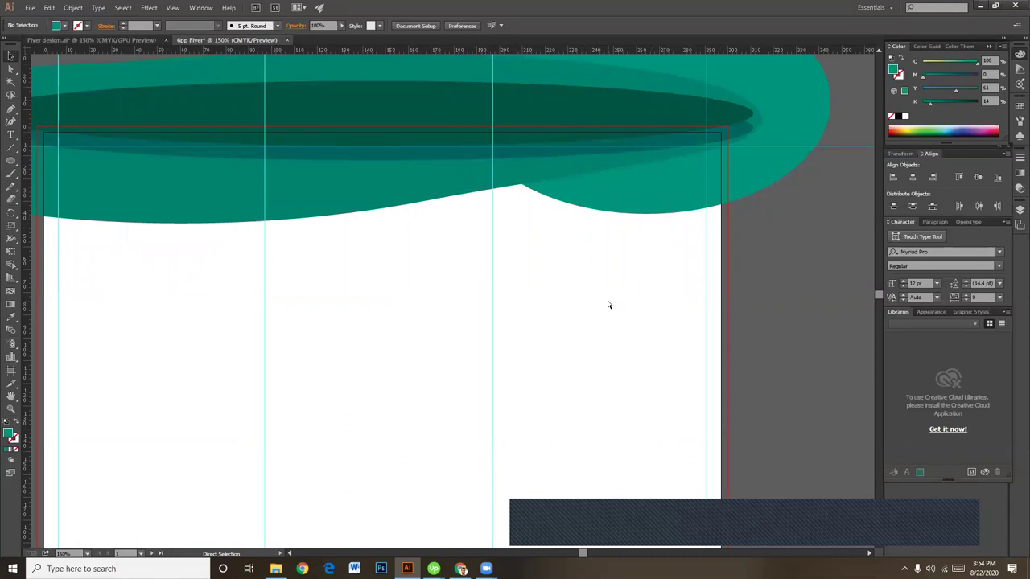
pyautogui.press('v')
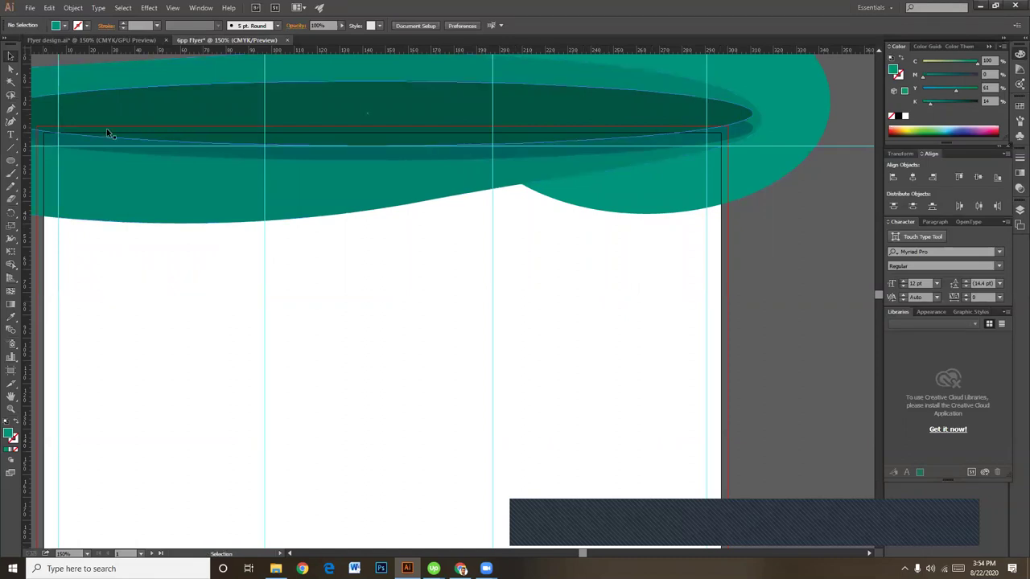
pyautogui.moveTo(25, 252); pyautogui.dragTo(507, 281)
pyautogui.moveTo(517, 365); pyautogui.dragTo(517, 336)
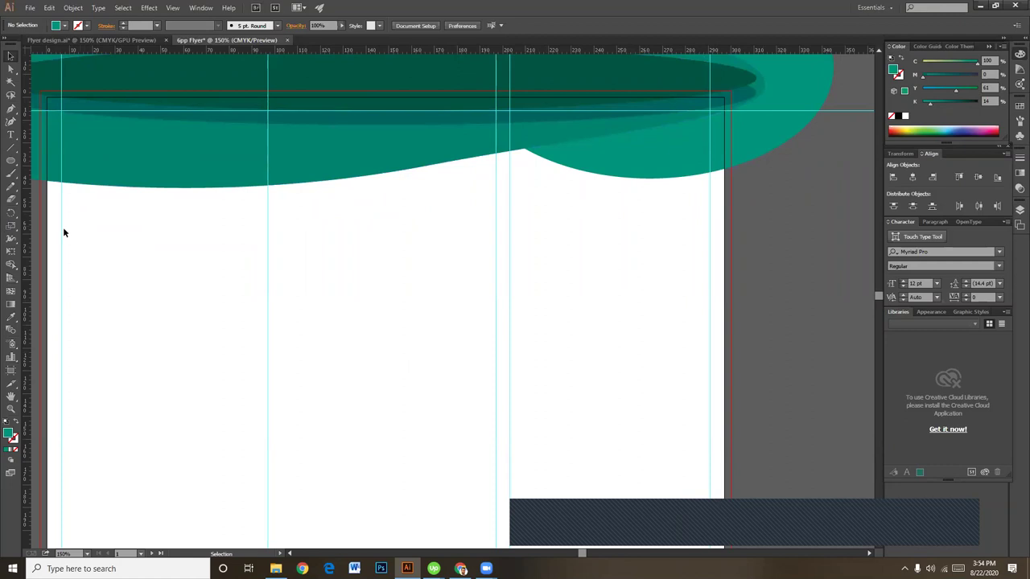
# Step: Add a LOGO text object below the teal header
pyautogui.click(10, 134)
pyautogui.click(527, 232)
pyautogui.write('I0go')
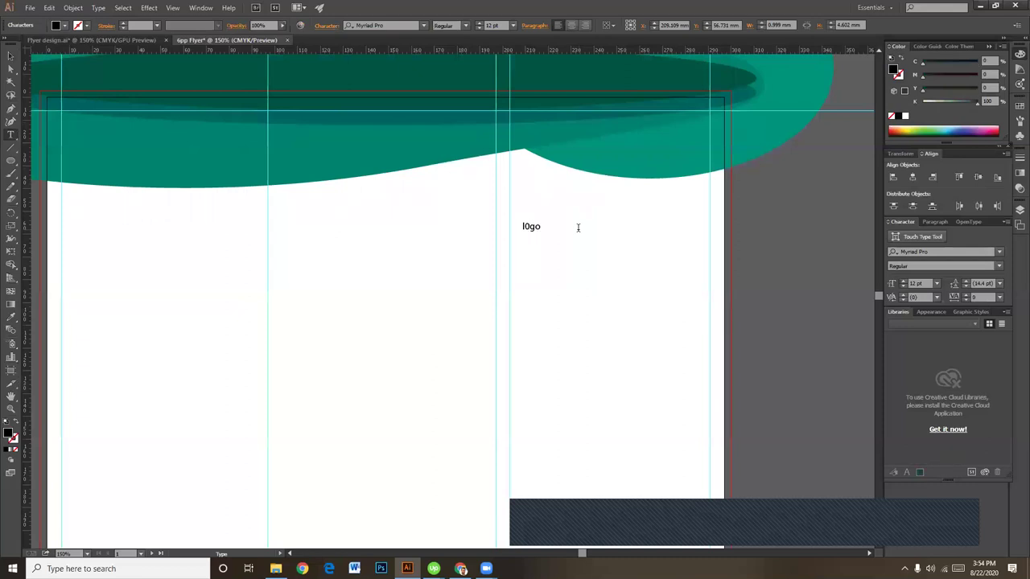
pyautogui.hotkey('ctrl', 'a')
pyautogui.write('LG')
pyautogui.write('OG')
pyautogui.write('O')
pyautogui.keyDown('ctrl'); pyautogui.click(561, 241); pyautogui.keyUp('ctrl')
# Step: Apply Helvetica Regular to the LOGO text
pyautogui.hotkey('ctrl', 'a')
pyautogui.click(397, 25)
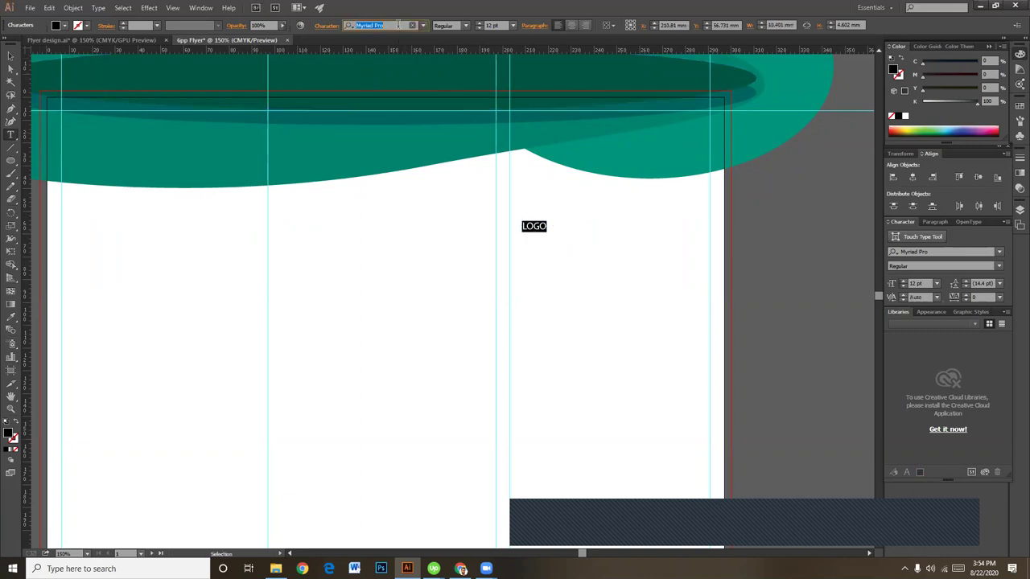
pyautogui.write('HEL')
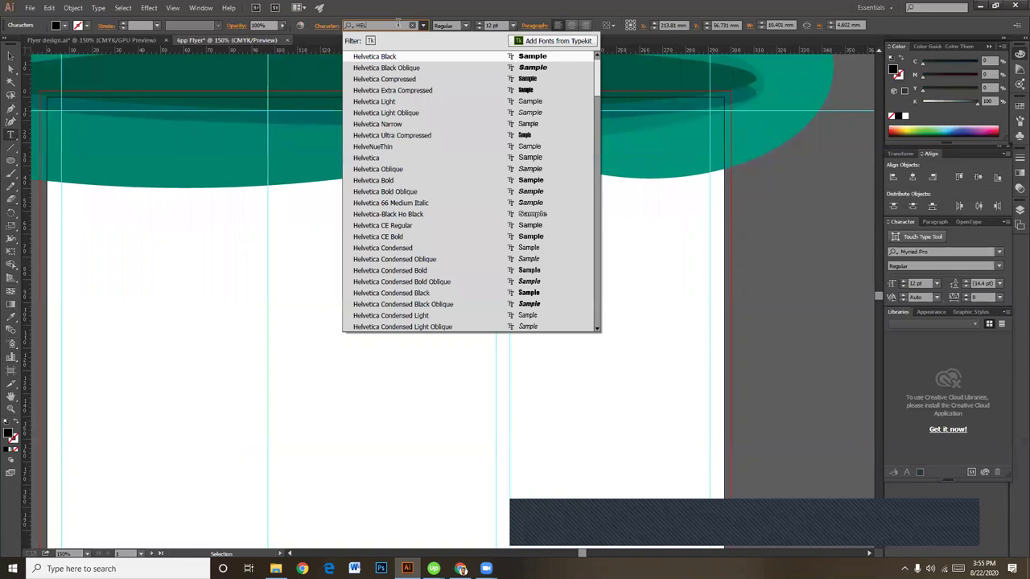
pyautogui.write('V')
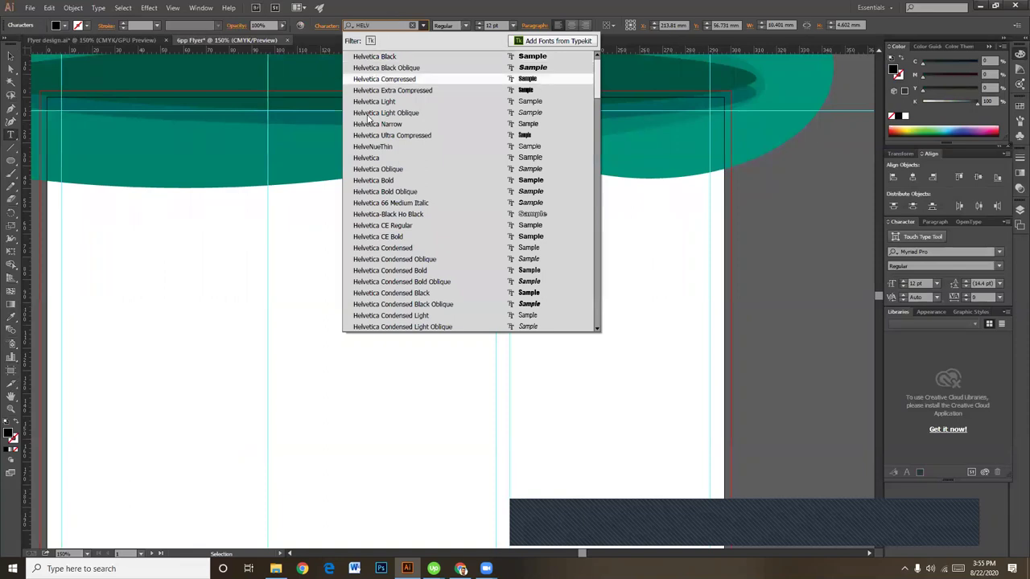
pyautogui.click(375, 157)
pyautogui.click(466, 26)
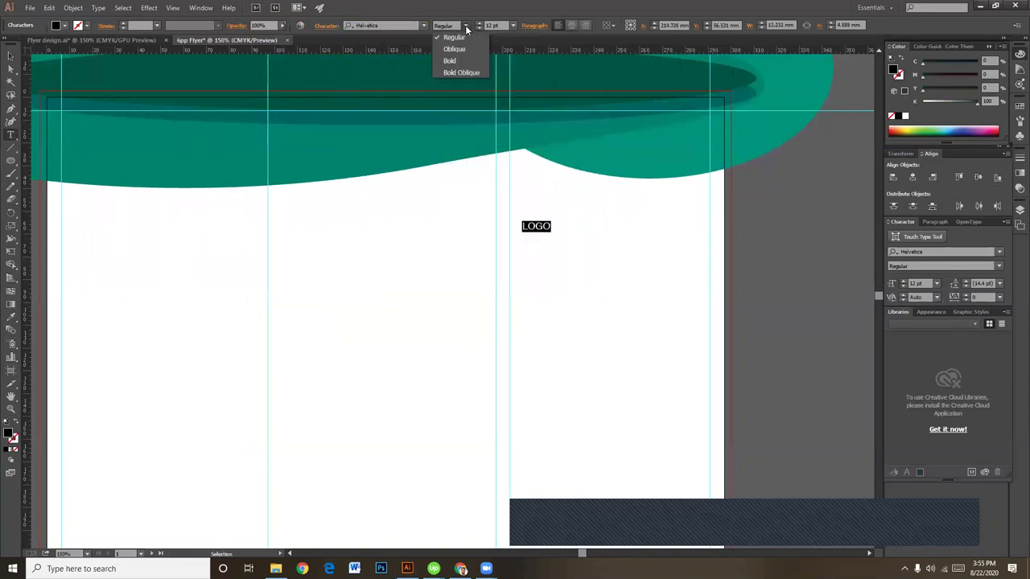
pyautogui.click(466, 27)
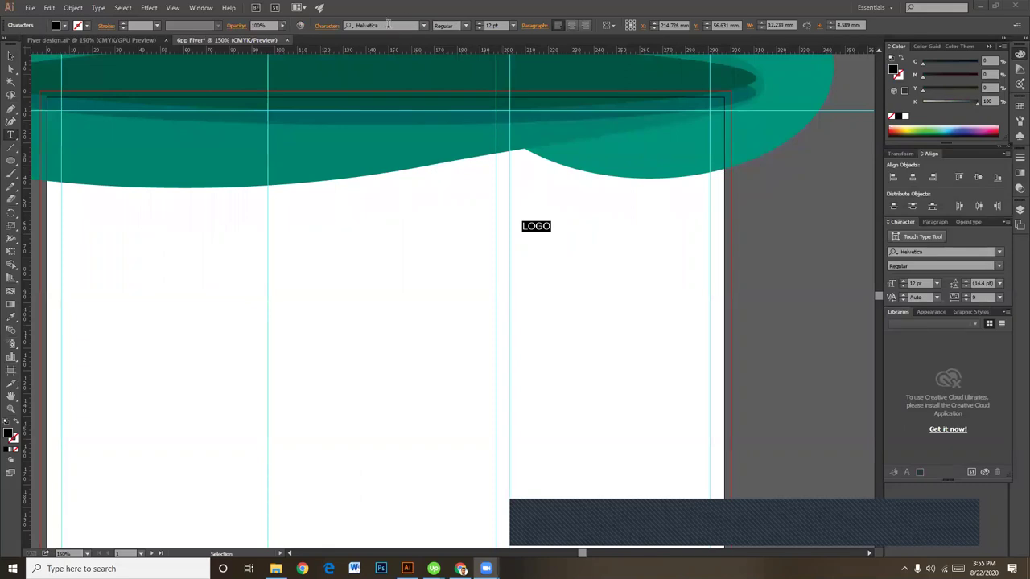
# Step: Change the LOGO font to Helvetica Neue 95 Black
pyautogui.click(388, 25)
pyautogui.write('HE')
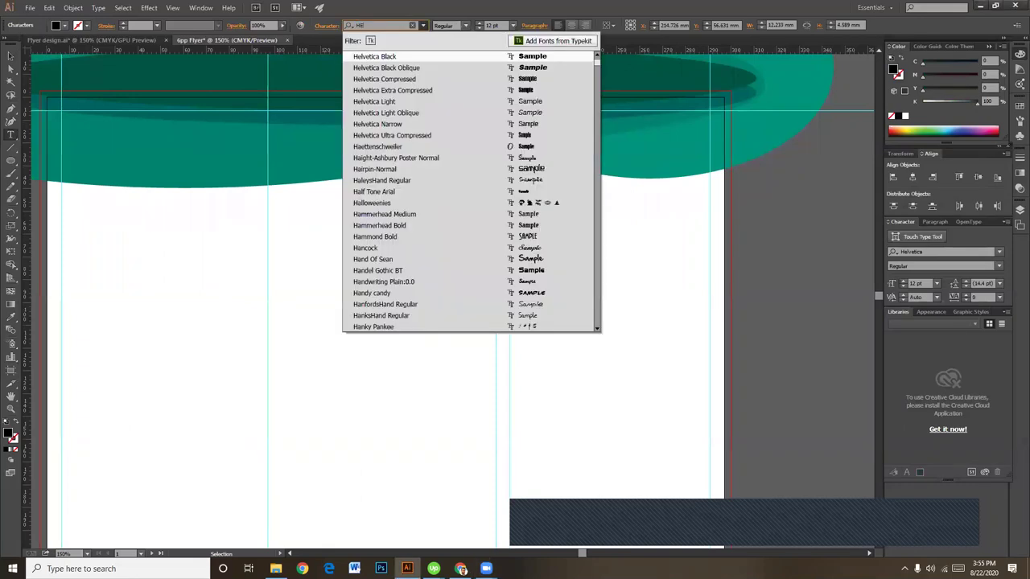
pyautogui.write('LVETI')
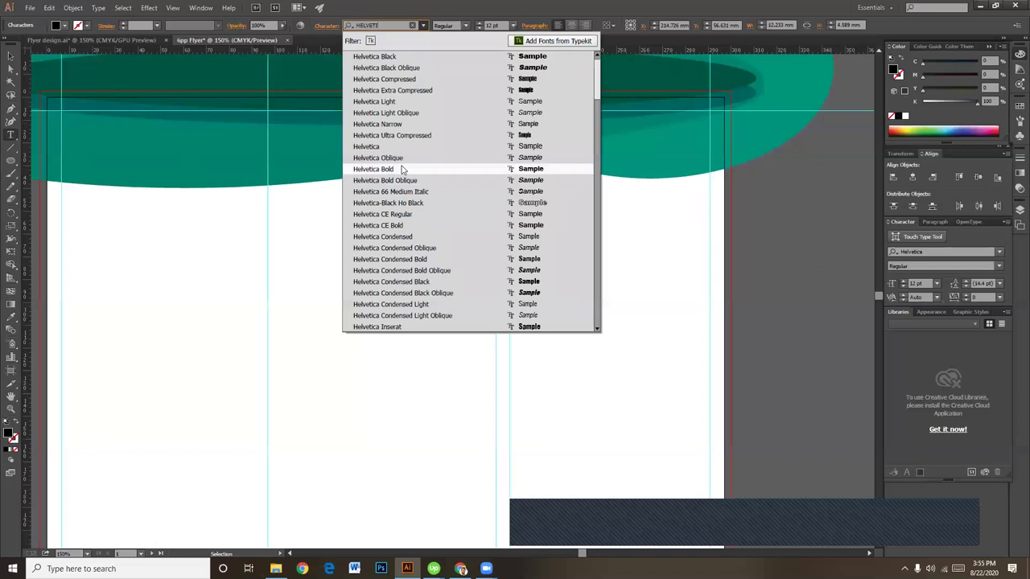
pyautogui.press('BackSpace')
pyautogui.press('BackSpace')
pyautogui.press('BackSpace')
pyautogui.press('BackSpace')
pyautogui.press('BackSpace')
pyautogui.press('BackSpace')
pyautogui.press('BackSpace')
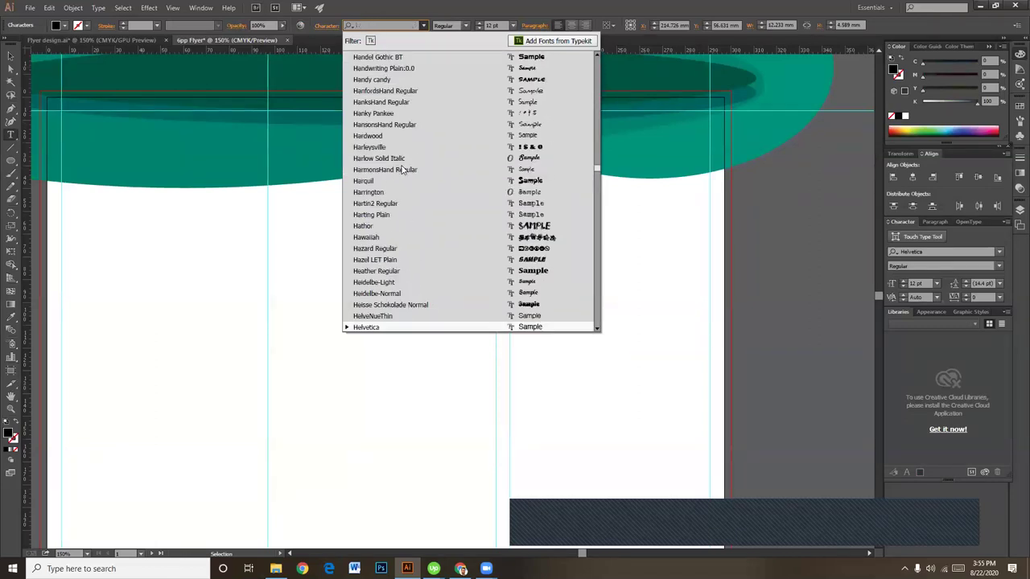
pyautogui.write('H')
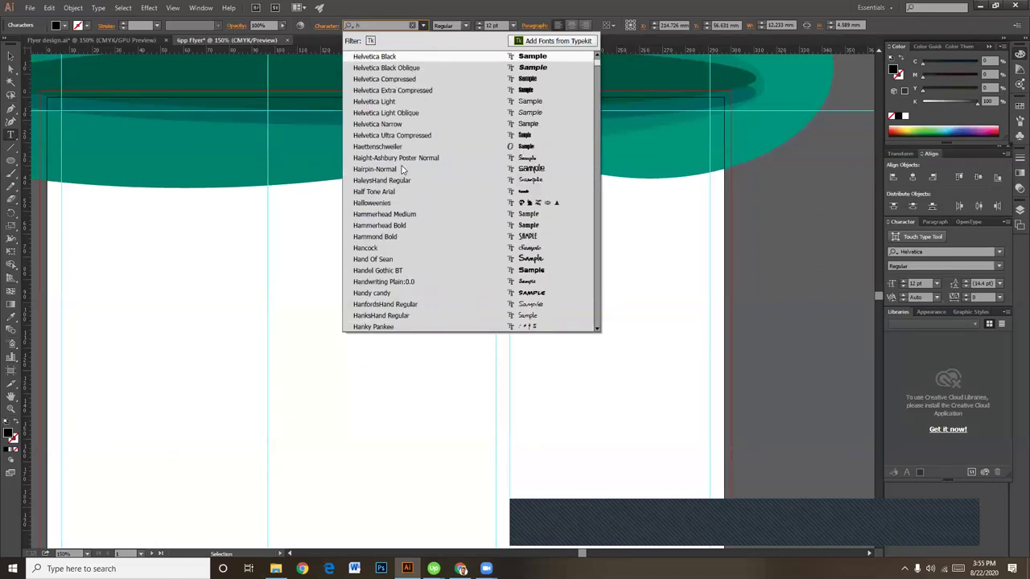
pyautogui.write('elve')
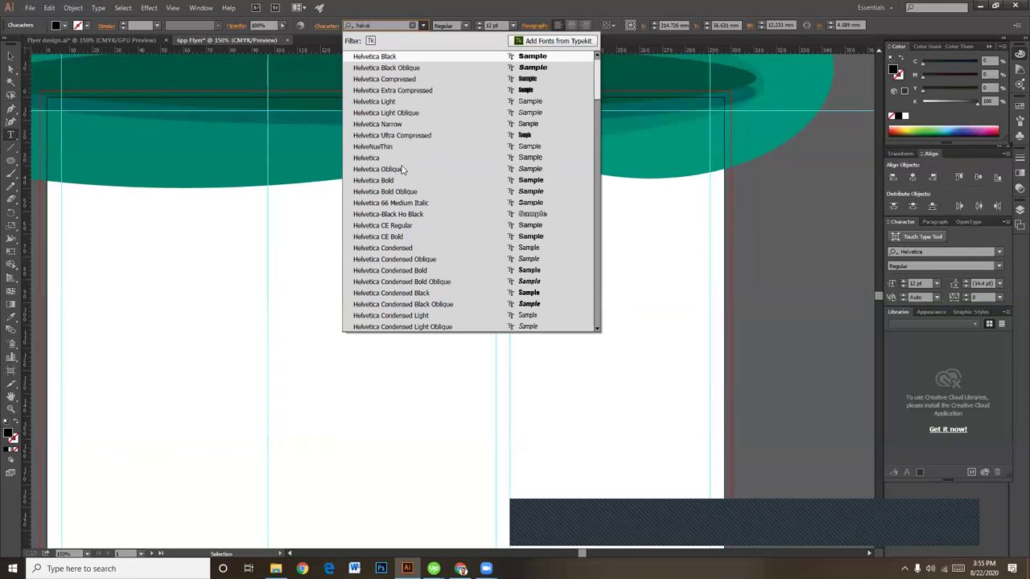
pyautogui.write('tica n')
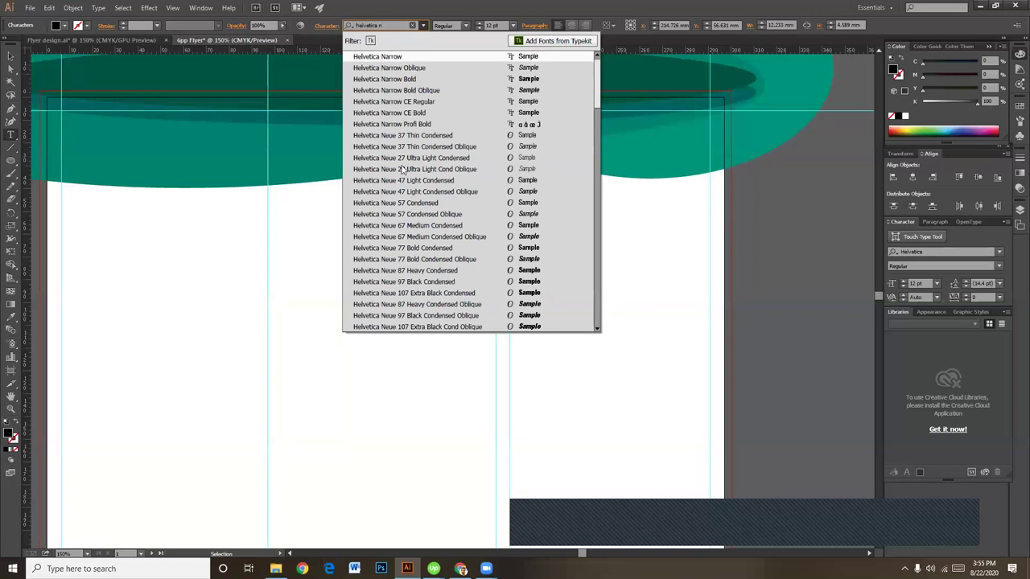
pyautogui.write('e')
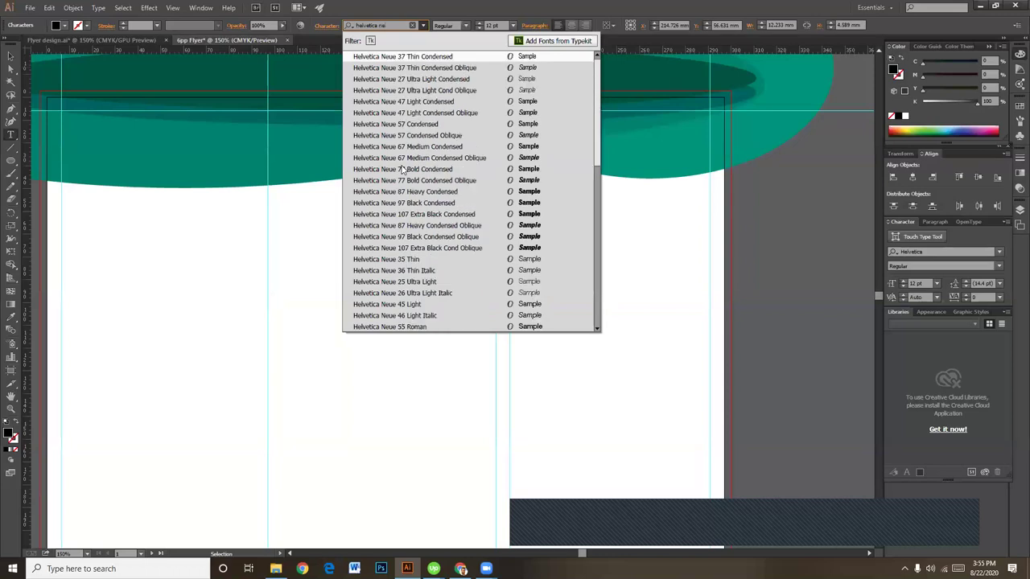
pyautogui.click(439, 57)
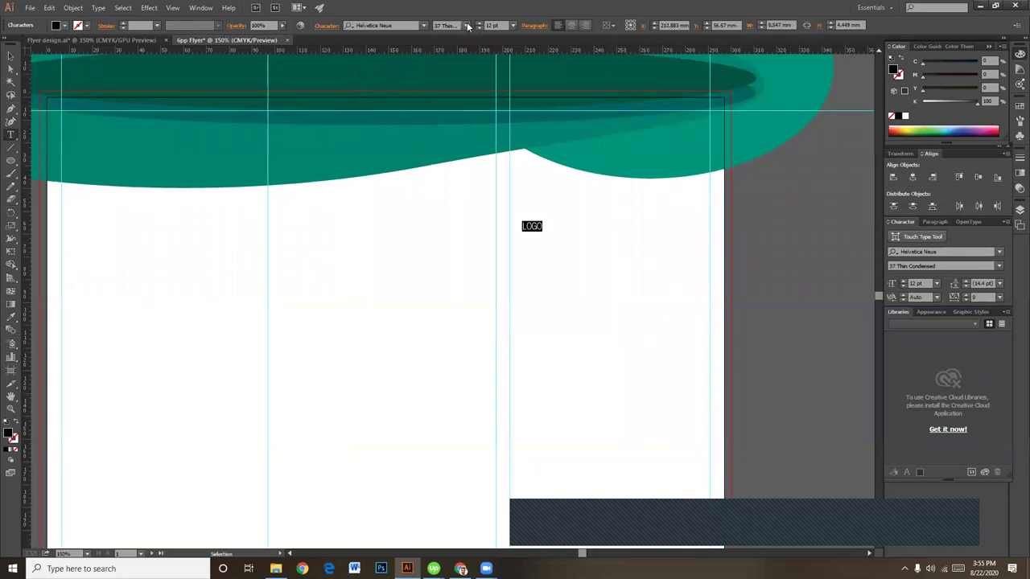
pyautogui.click(465, 26)
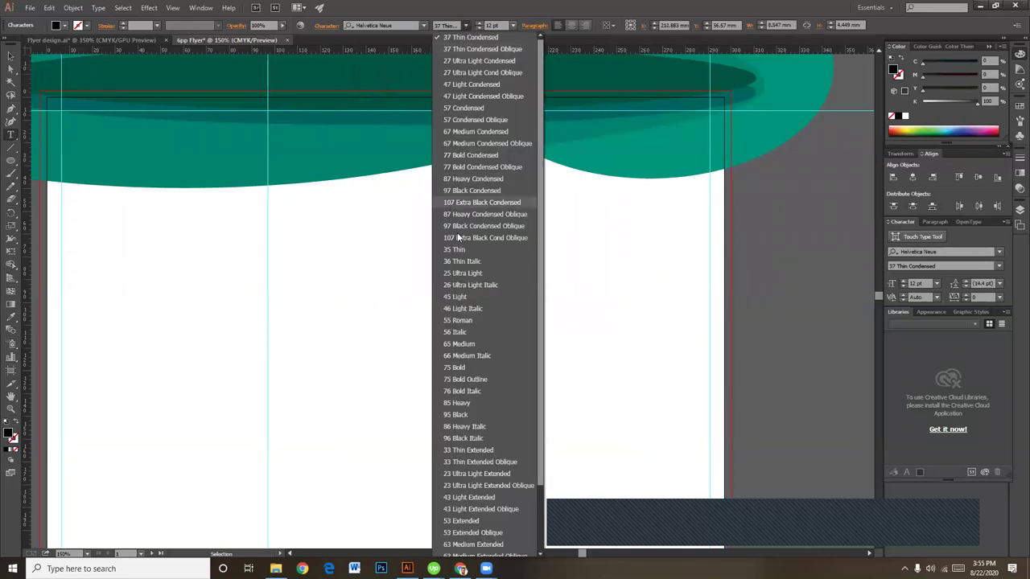
pyautogui.scroll(-2, 468, 352)
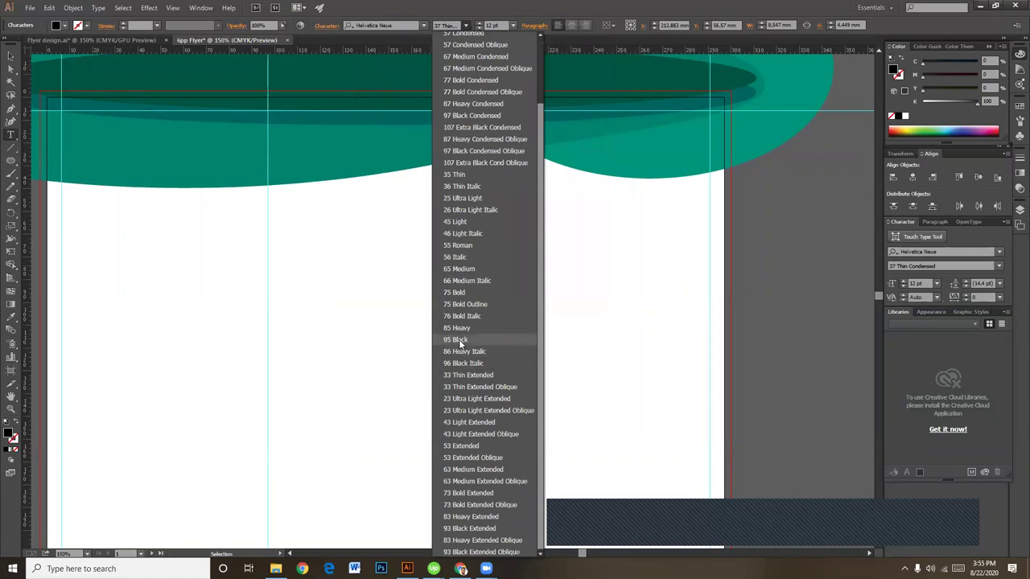
pyautogui.click(461, 341)
pyautogui.press('Escape')
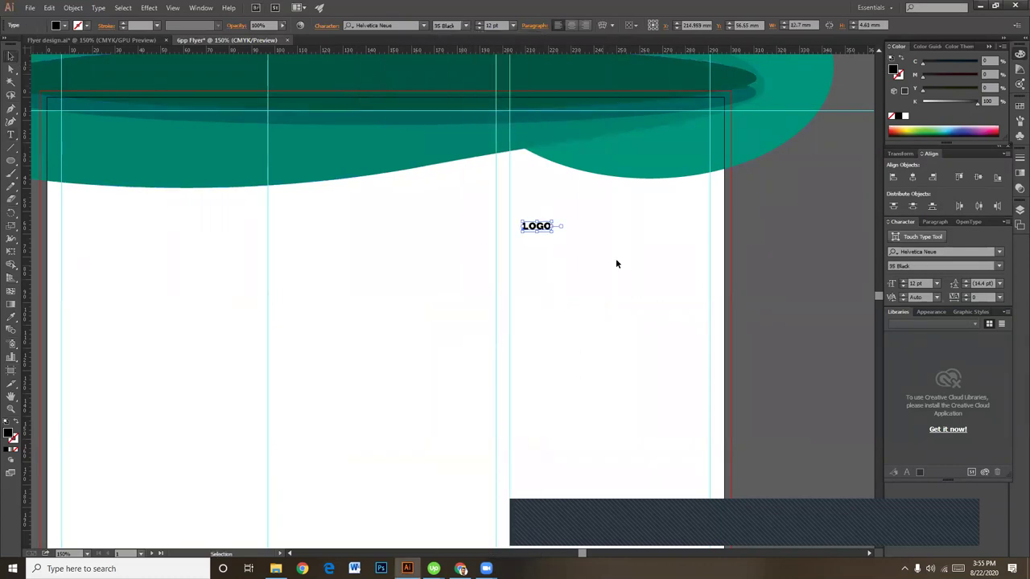
# Step: Scale the LOGO text up by dragging its corner handle
pyautogui.moveTo(553, 231); pyautogui.dragTo(548, 245)
pyautogui.click(627, 298)
pyautogui.click(586, 290)
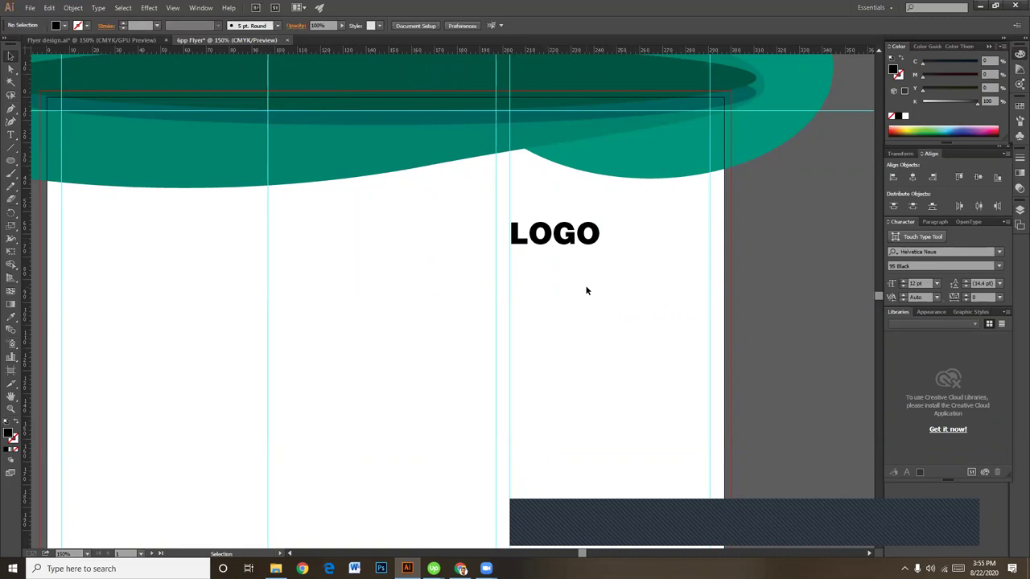
pyautogui.moveTo(585, 307); pyautogui.dragTo(584, 297)
# Step: Alt-drag a copy of LOGO below it and retype it as COMPANY TAG
pyautogui.click(563, 235)
pyautogui.moveTo(563, 235); pyautogui.dragTo(557, 252)
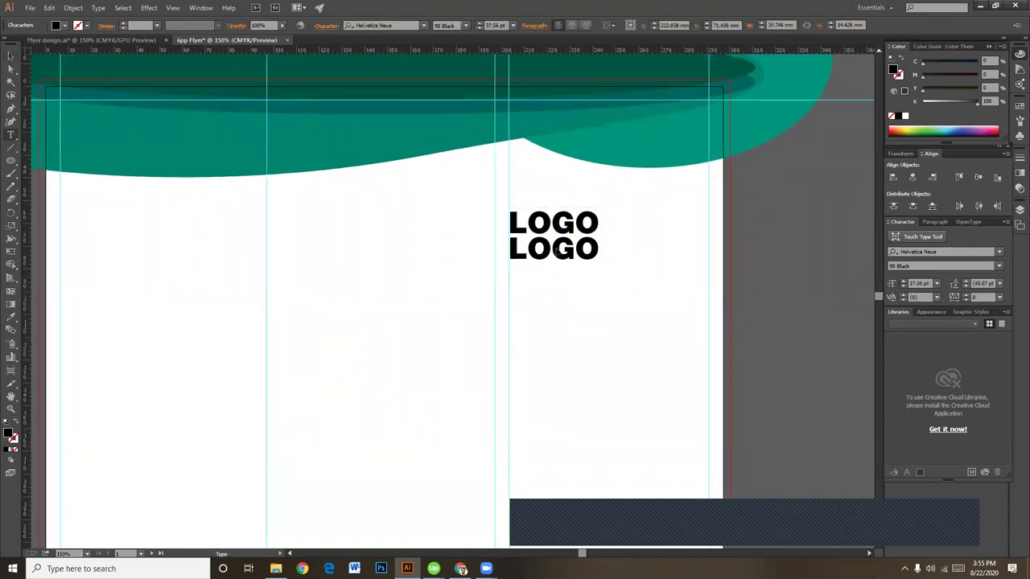
pyautogui.doubleClick(567, 249)
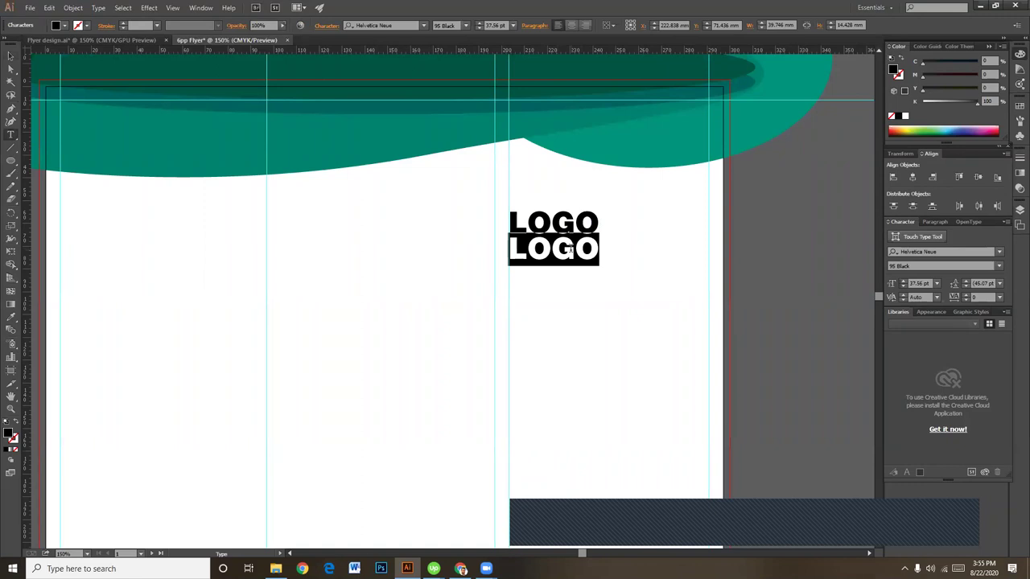
pyautogui.write('com')
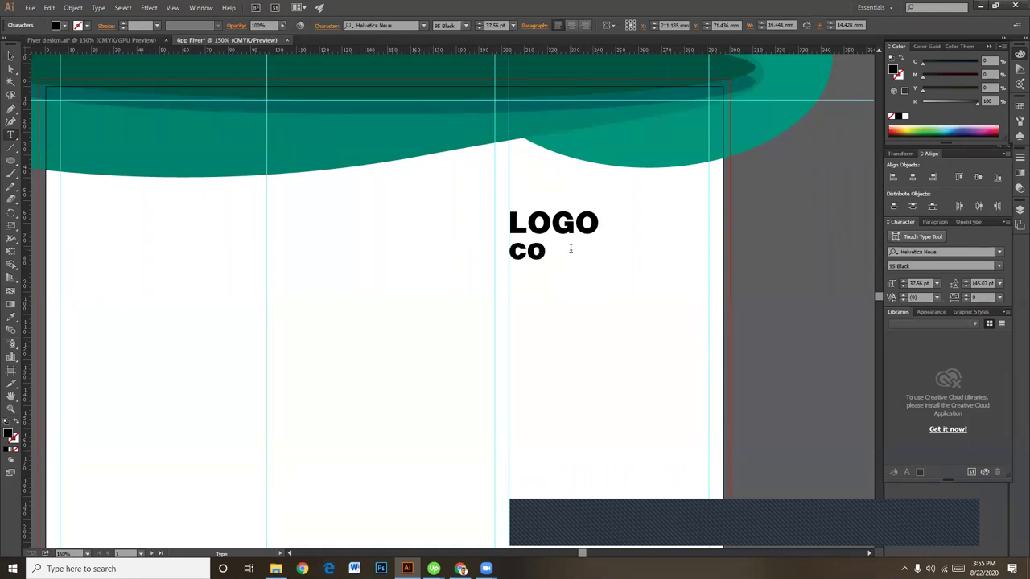
pyautogui.press('BackSpace')
pyautogui.press('BackSpace')
pyautogui.press('BackSpace')
pyautogui.write('CO')
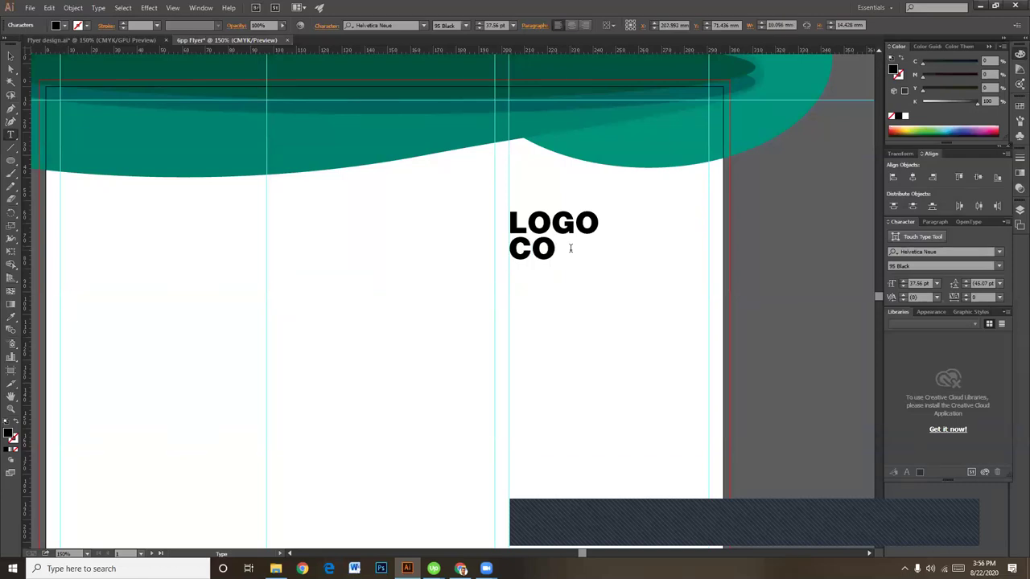
pyautogui.press('BackSpace')
pyautogui.press('BackSpace')
pyautogui.write('COMPANY TAG')
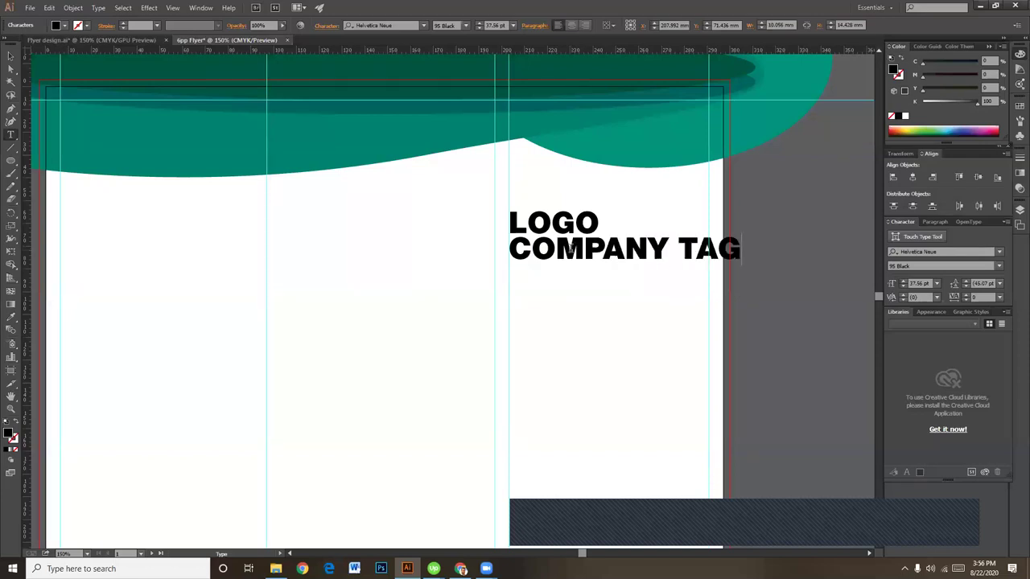
# Step: Set the COMPANY TAG line to Helvetica Neue 65 Medium
pyautogui.tripleClick(632, 259)
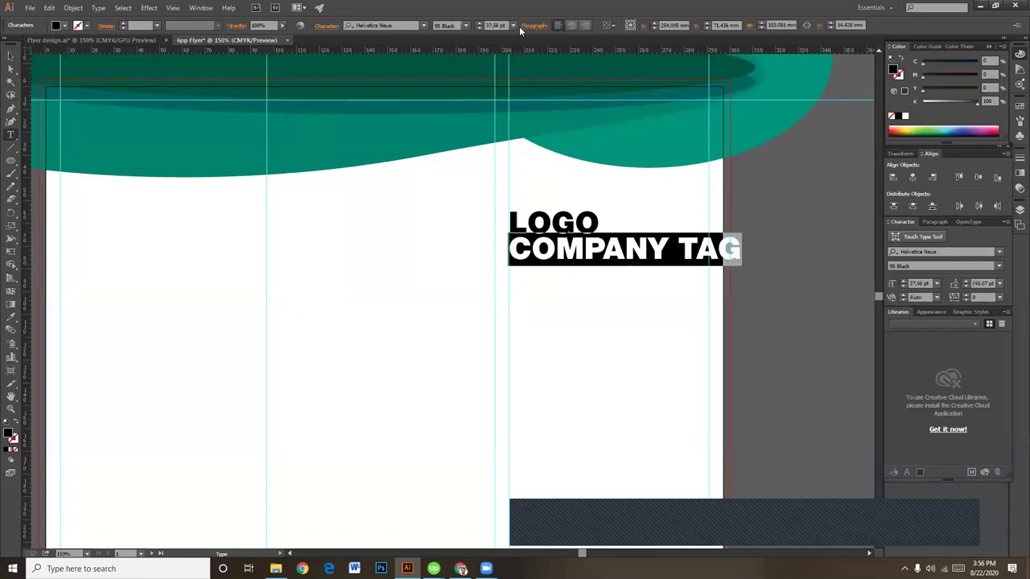
pyautogui.click(467, 25)
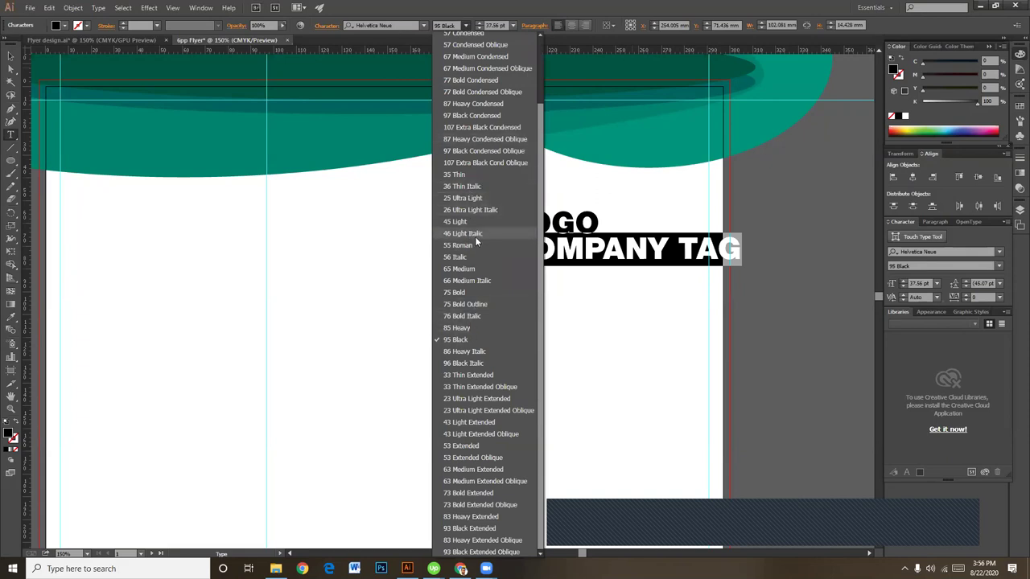
pyautogui.click(467, 269)
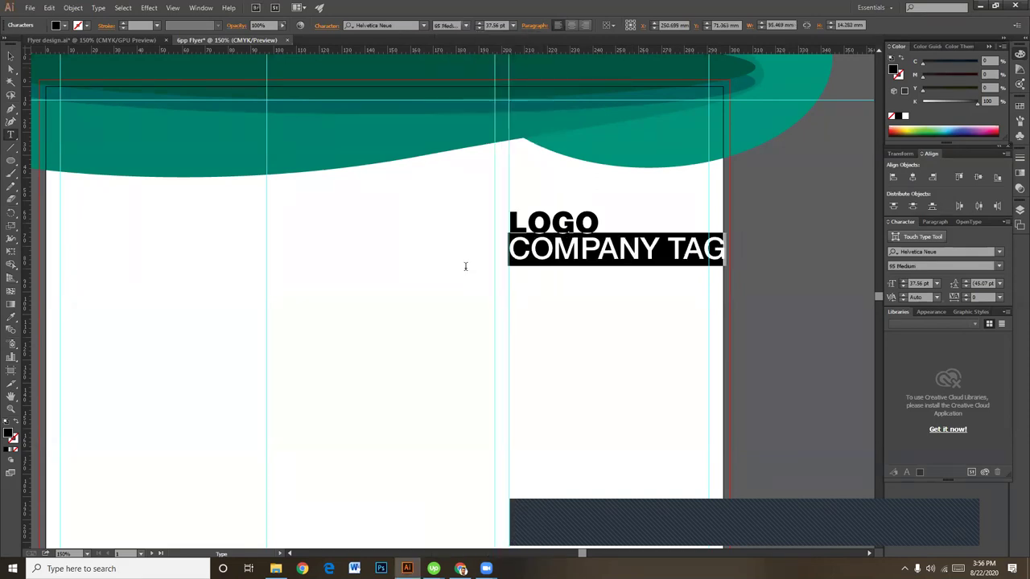
pyautogui.press('ctrl')
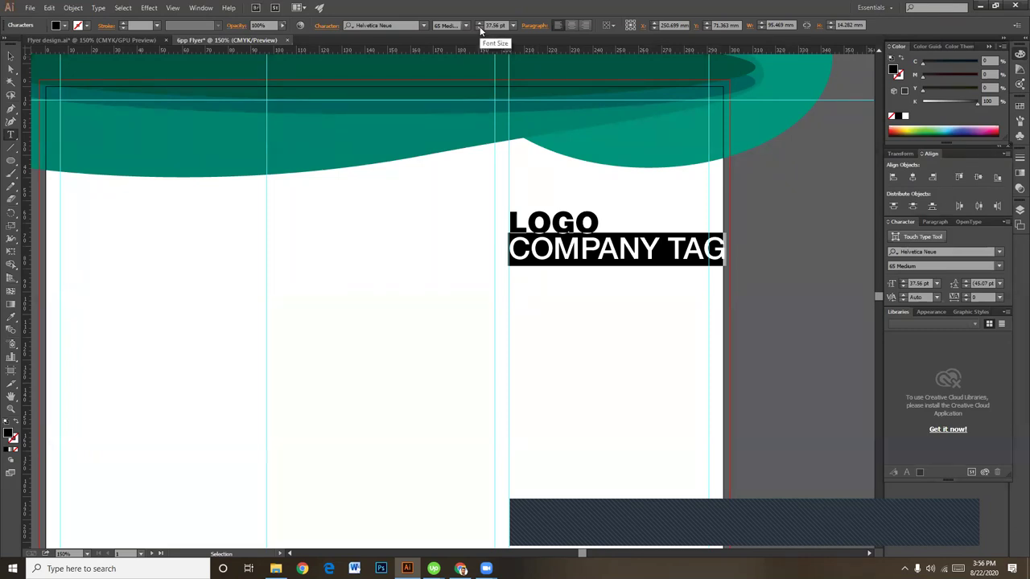
pyautogui.click(460, 569)
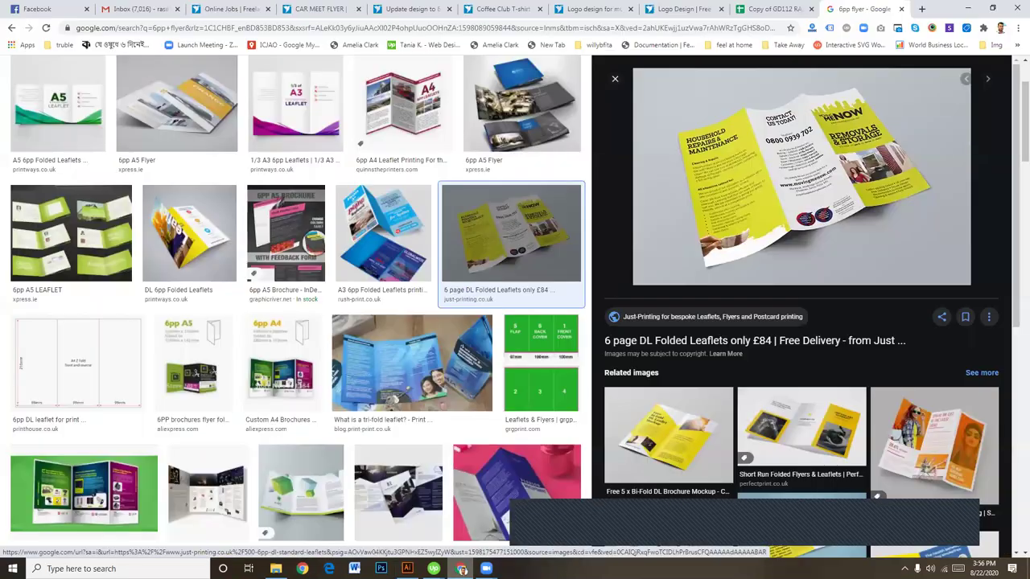
pyautogui.click(460, 568)
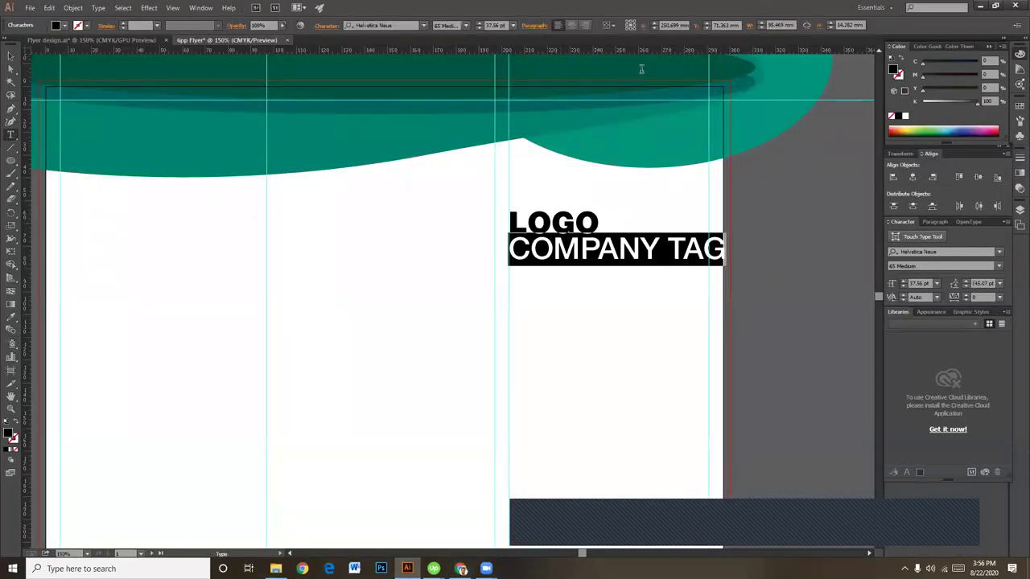
# Step: Switch COMPANY TAG to 55 Roman and shrink it to 16 pt with the size spinner
pyautogui.click(465, 26)
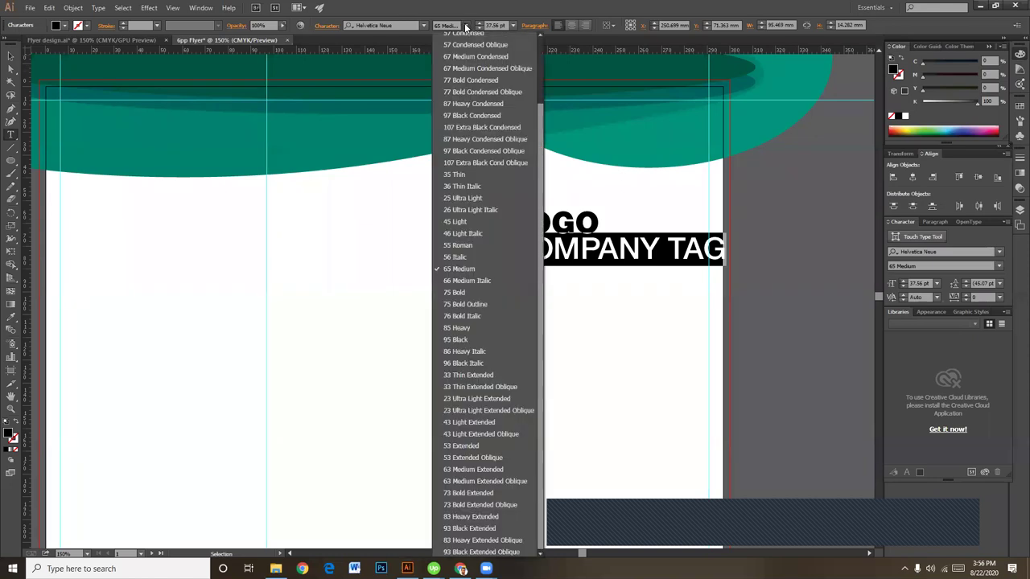
pyautogui.click(467, 245)
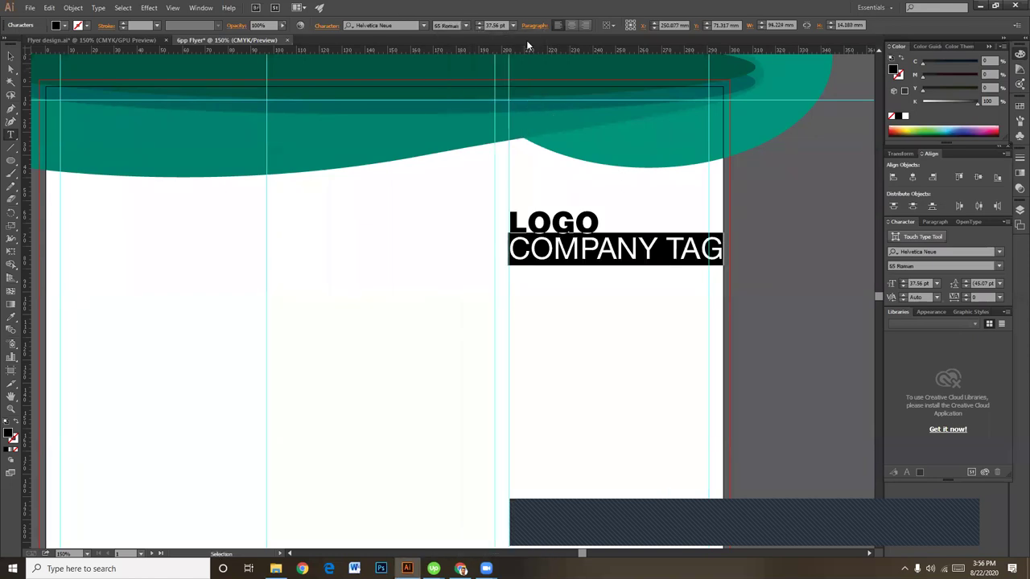
pyautogui.click(478, 28)
pyautogui.click(479, 28)
pyautogui.click(479, 28)
pyautogui.click(478, 28)
pyautogui.click(479, 29)
pyautogui.click(479, 28)
pyautogui.click(479, 28)
pyautogui.click(478, 28)
pyautogui.click(479, 28)
pyautogui.click(479, 28)
pyautogui.click(478, 28)
pyautogui.click(479, 28)
pyautogui.click(479, 28)
pyautogui.click(479, 28)
pyautogui.click(479, 28)
pyautogui.click(479, 28)
pyautogui.click(478, 28)
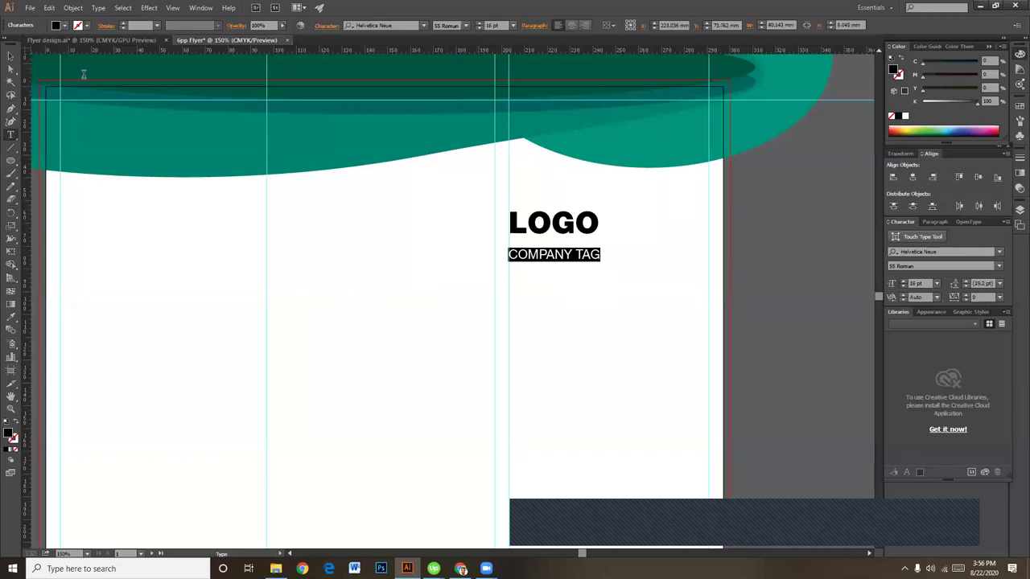
pyautogui.click(11, 56)
pyautogui.click(597, 337)
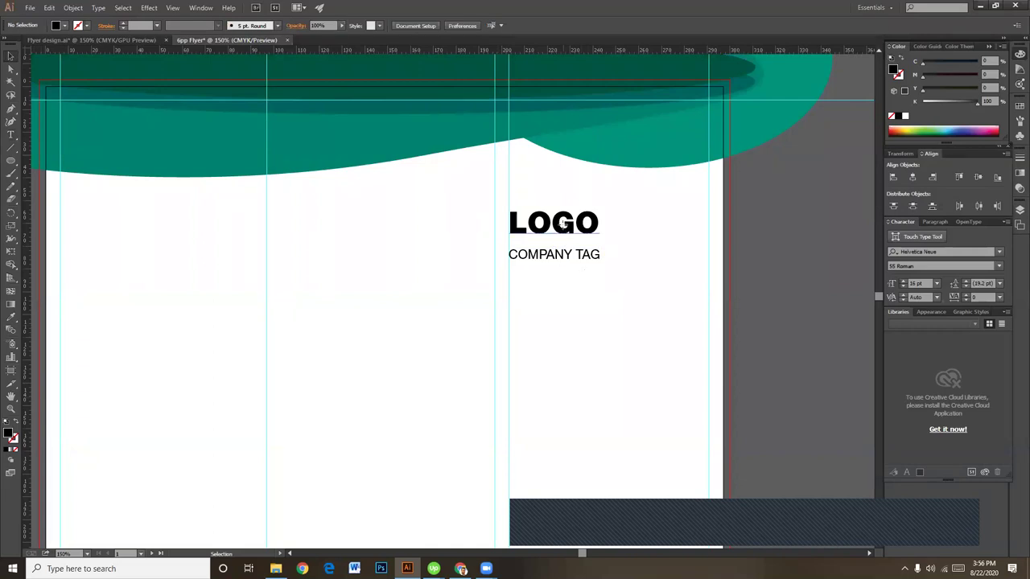
# Step: Scale the LOGO text up further
pyautogui.click(597, 238)
pyautogui.moveTo(603, 236); pyautogui.dragTo(608, 241)
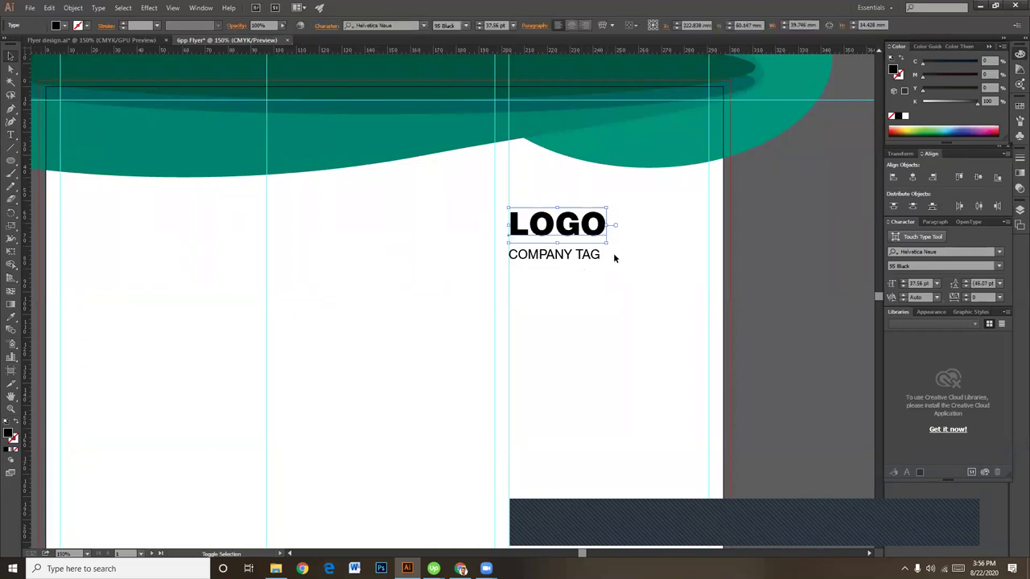
pyautogui.click(637, 266)
pyautogui.hotkey('ctrl', '=')
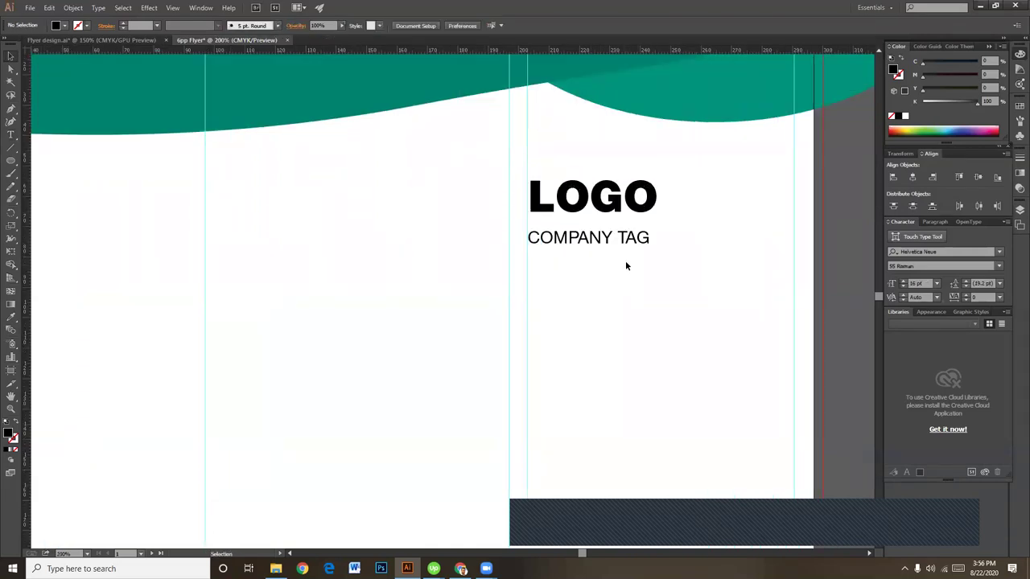
# Step: Move COMPANY TAG up snugly under LOGO and nudge LOGO left to align
pyautogui.click(599, 236)
pyautogui.moveTo(588, 241); pyautogui.dragTo(585, 232)
pyautogui.click(665, 278)
pyautogui.click(611, 196)
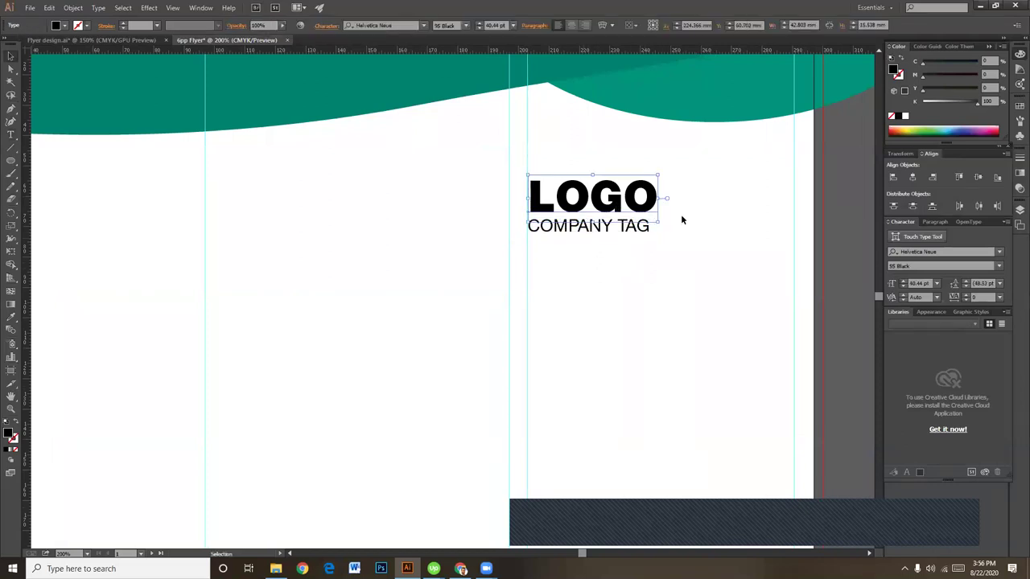
pyautogui.press('Left')
pyautogui.press('Left')
pyautogui.click(693, 223)
pyautogui.click(638, 231)
pyautogui.tripleClick(629, 231)
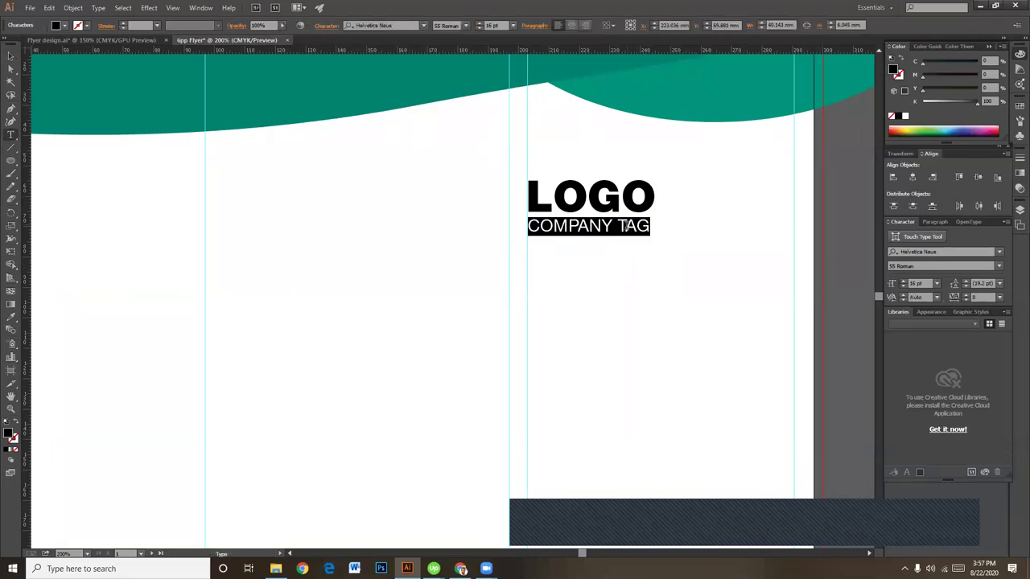
pyautogui.press('Escape')
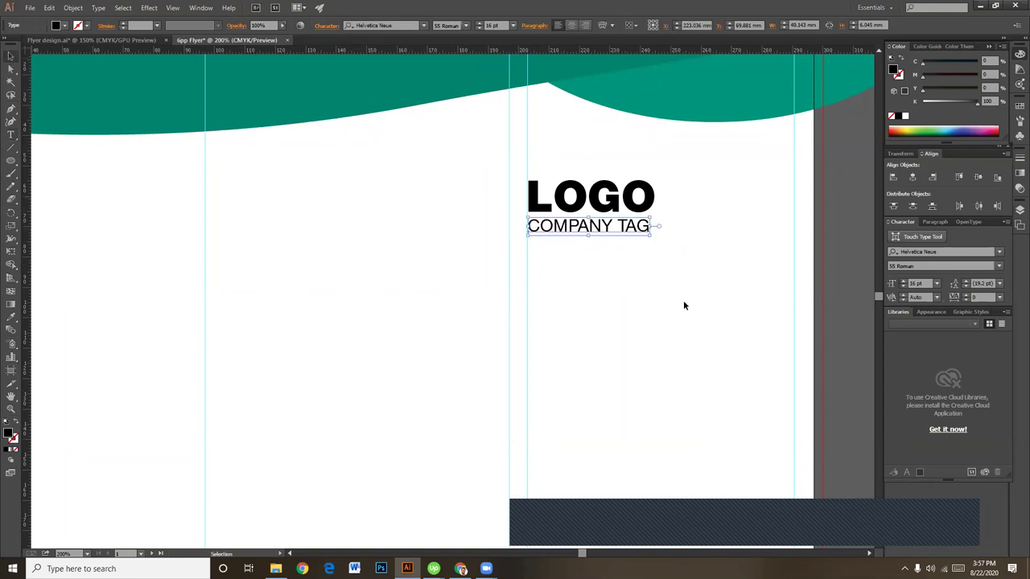
pyautogui.click(683, 303)
pyautogui.hotkey('ctrl', '-')
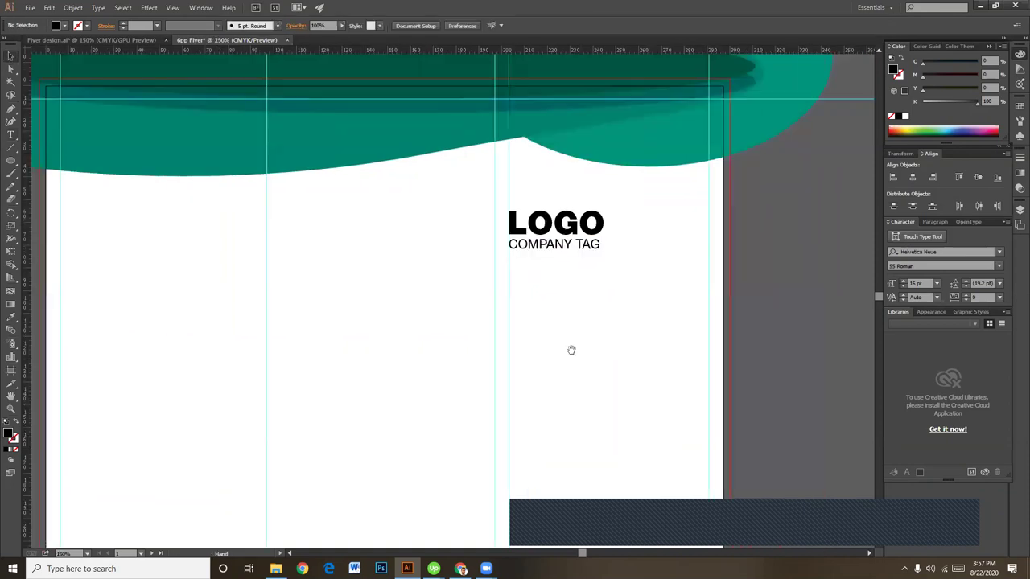
pyautogui.moveTo(569, 350); pyautogui.dragTo(573, 343)
# Step: Draw a horizontal divider under COMPANY TAG with a 2 pt stroke
pyautogui.click(11, 151)
pyautogui.moveTo(510, 242); pyautogui.dragTo(706, 252)
pyautogui.press('v')
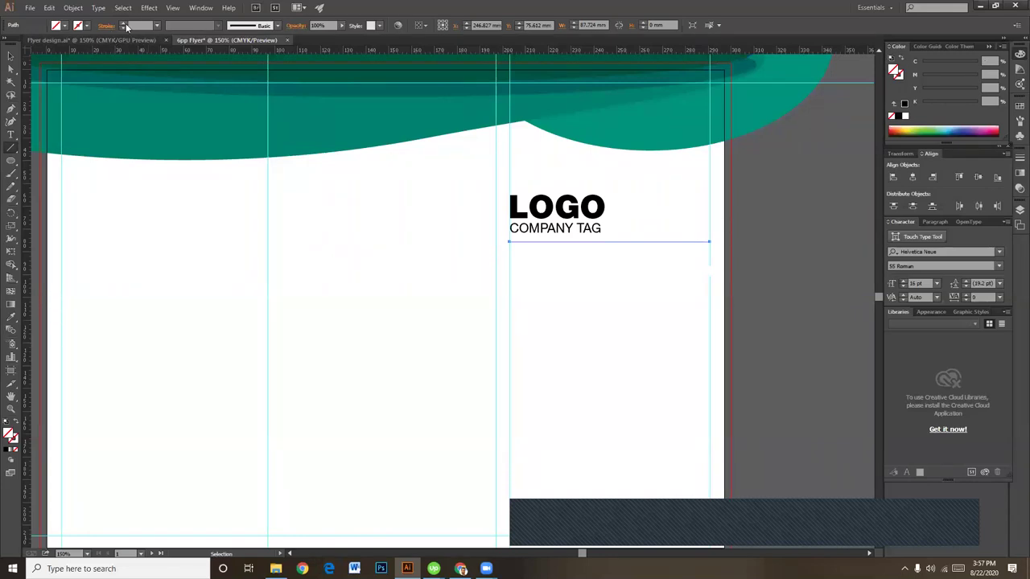
pyautogui.click(124, 23)
pyautogui.click(124, 23)
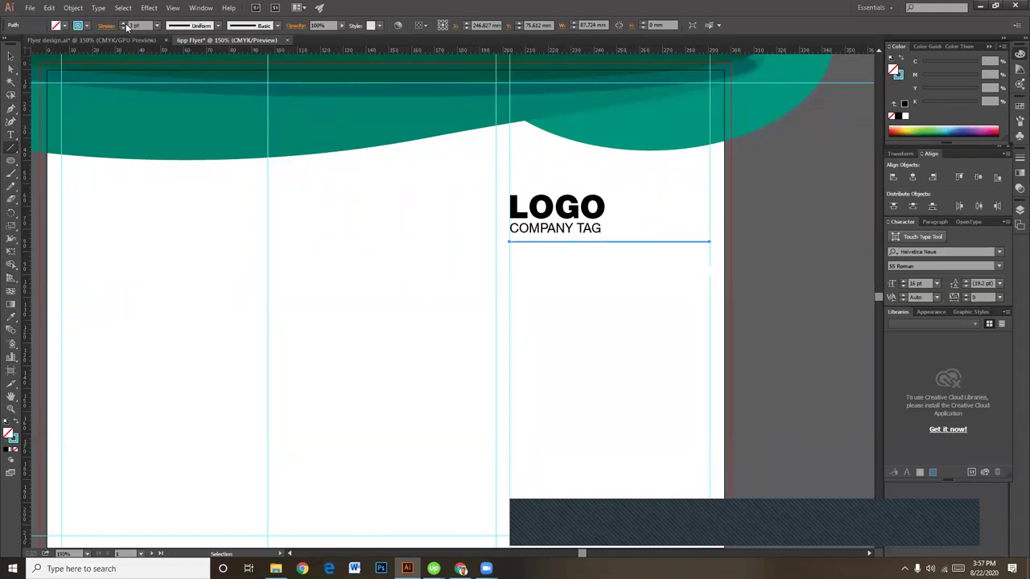
pyautogui.click(16, 56)
pyautogui.click(609, 378)
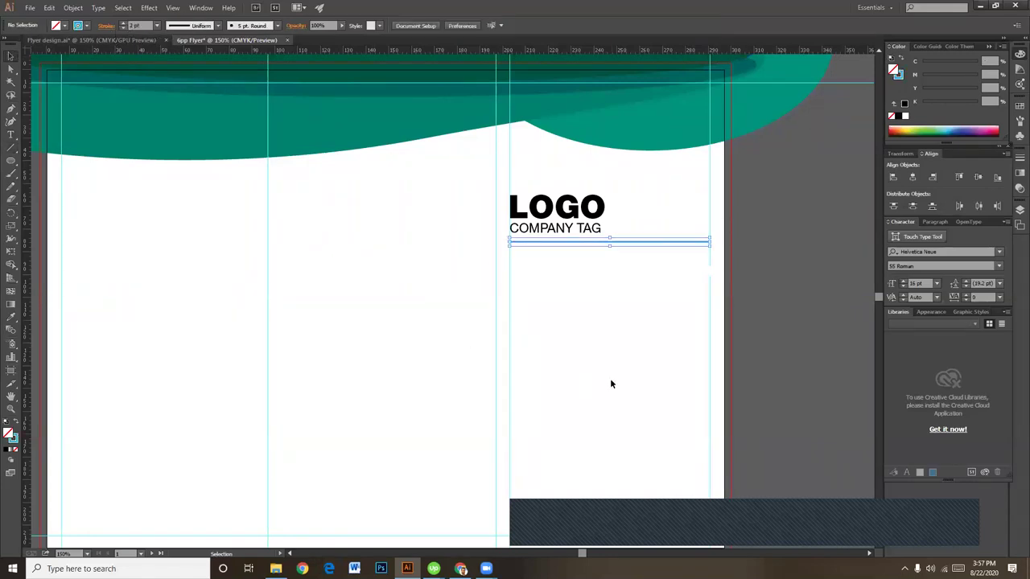
# Step: Make the divider's stroke black by dragging the K slider to 100
pyautogui.click(597, 240)
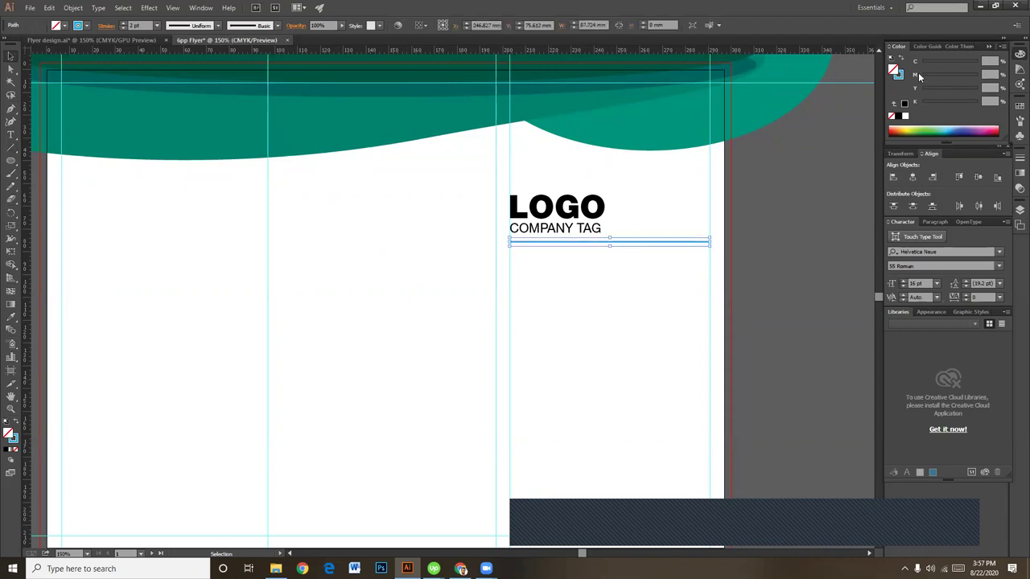
pyautogui.click(901, 77)
pyautogui.moveTo(954, 63); pyautogui.dragTo(924, 65)
pyautogui.moveTo(923, 102); pyautogui.dragTo(1007, 108)
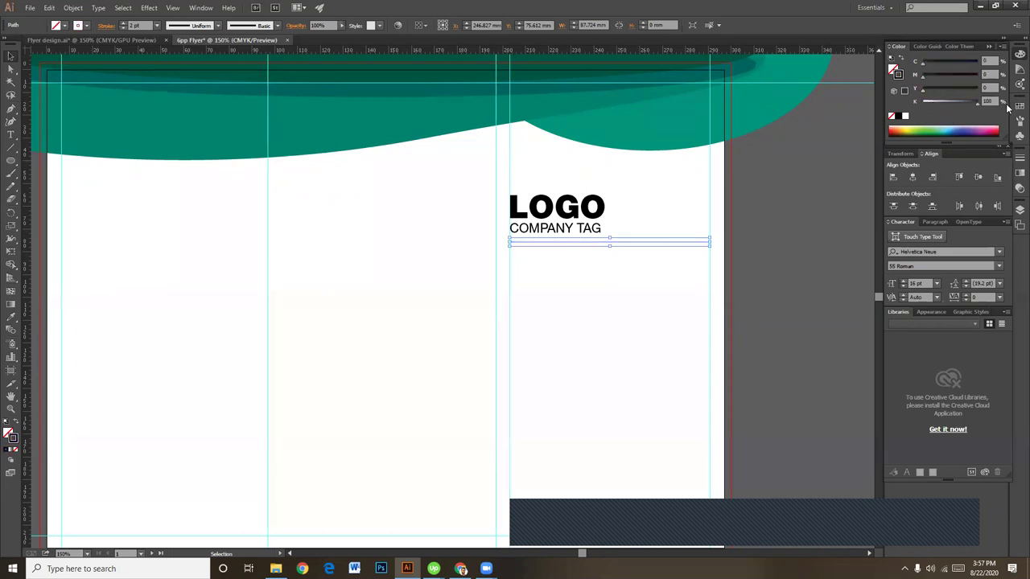
pyautogui.click(751, 252)
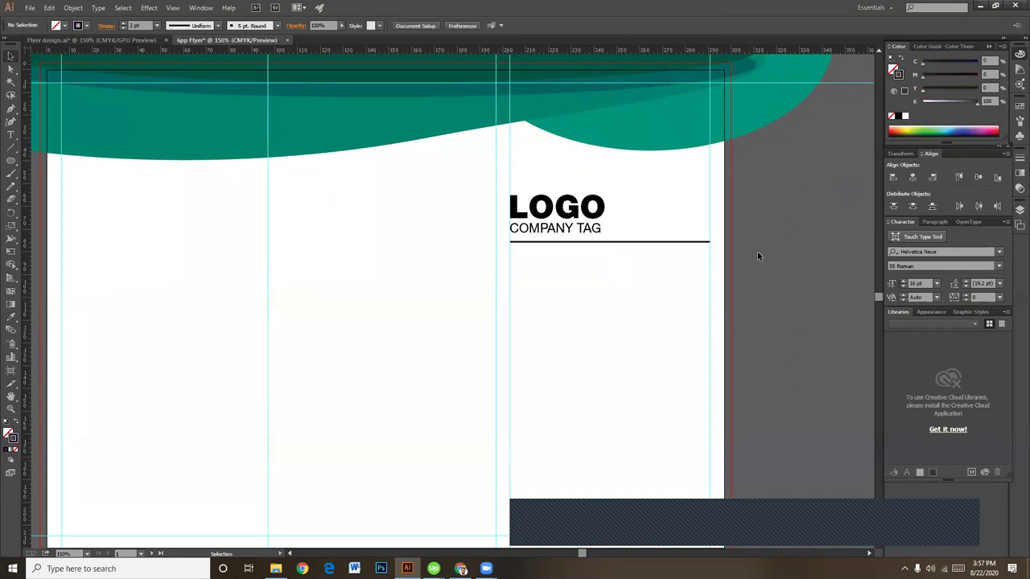
# Step: Reduce the divider's stroke weight to 1 pt
pyautogui.click(648, 242)
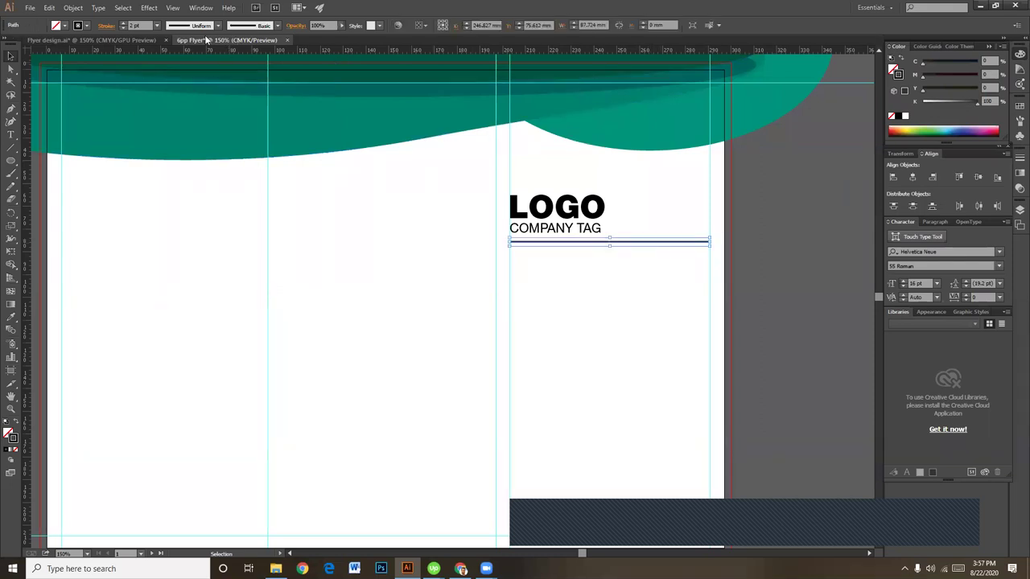
pyautogui.click(139, 26)
pyautogui.write('1')
pyautogui.press('Return')
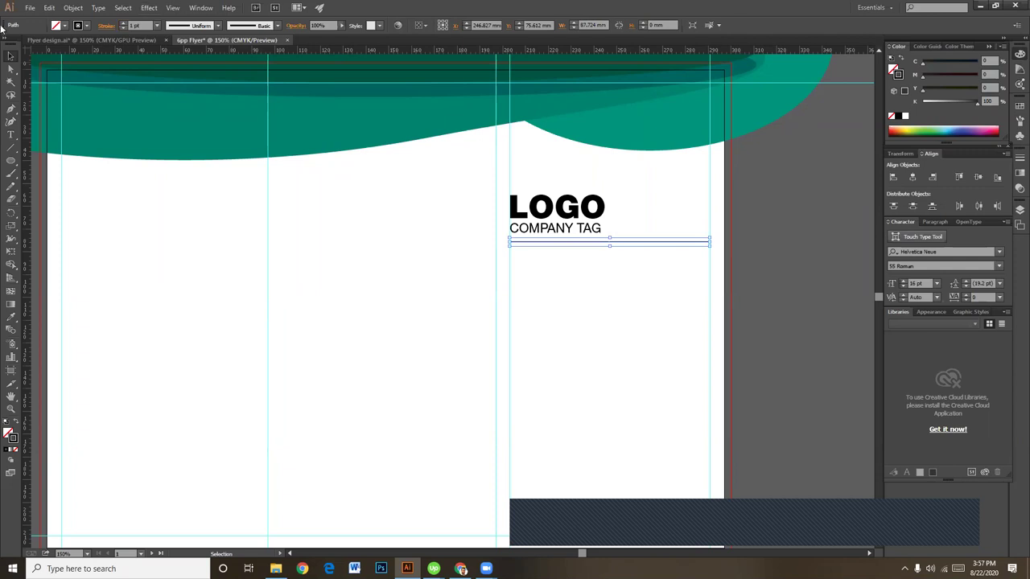
pyautogui.click(593, 391)
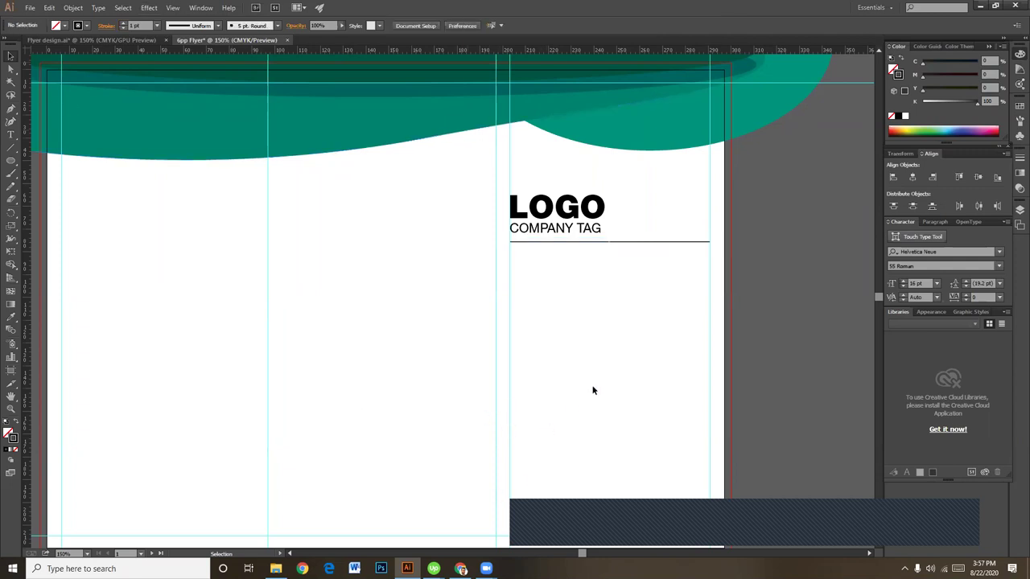
pyautogui.scroll(-1, 593, 394)
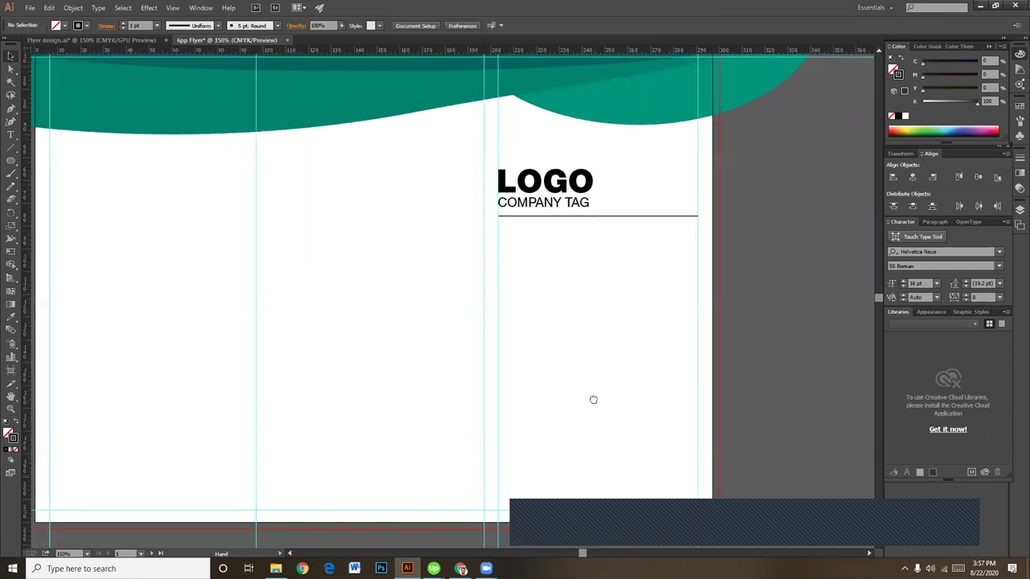
# Step: Type the TEAMWORK, QUALITY, EXCELLENCE list below the divider, with EXCELLENCE on its own line
pyautogui.click(7, 141)
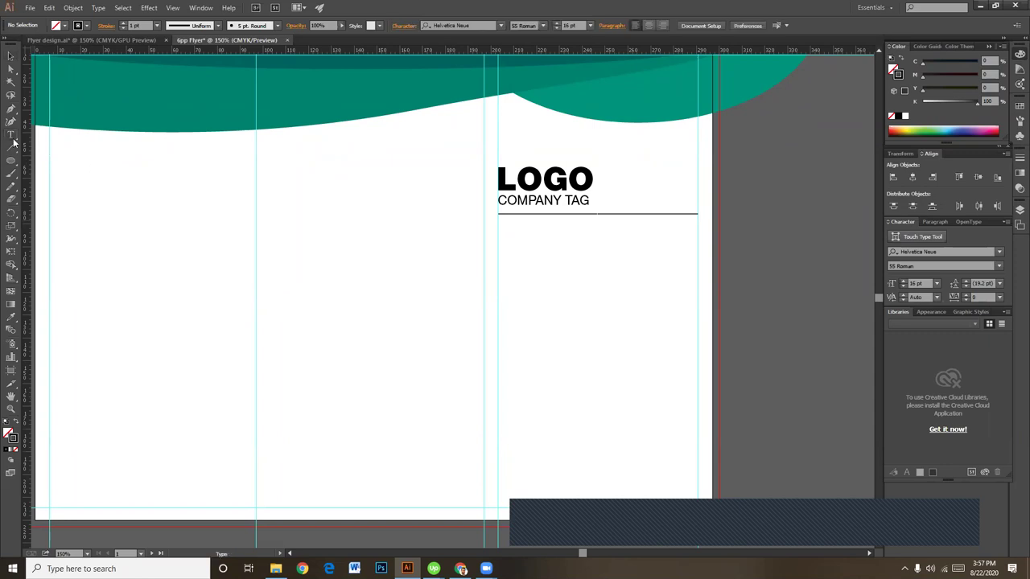
pyautogui.click(535, 280)
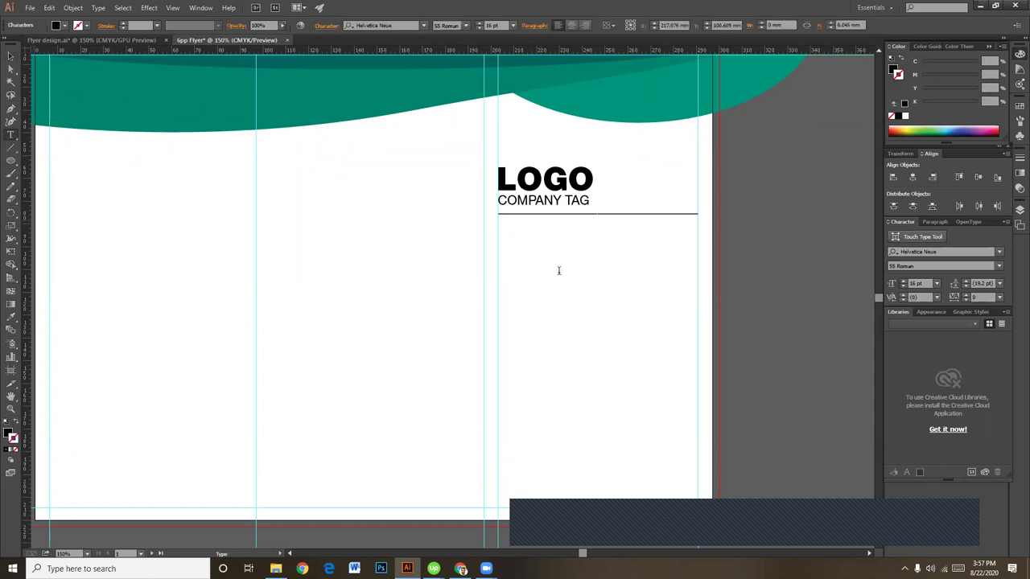
pyautogui.write('TEAM')
pyautogui.write('WROK')
pyautogui.press('BackSpace')
pyautogui.press('BackSpace')
pyautogui.press('BackSpace')
pyautogui.write('ORK ')
pyautogui.write('QUALITY')
pyautogui.write(' EXCELLEN')
pyautogui.write('CE')
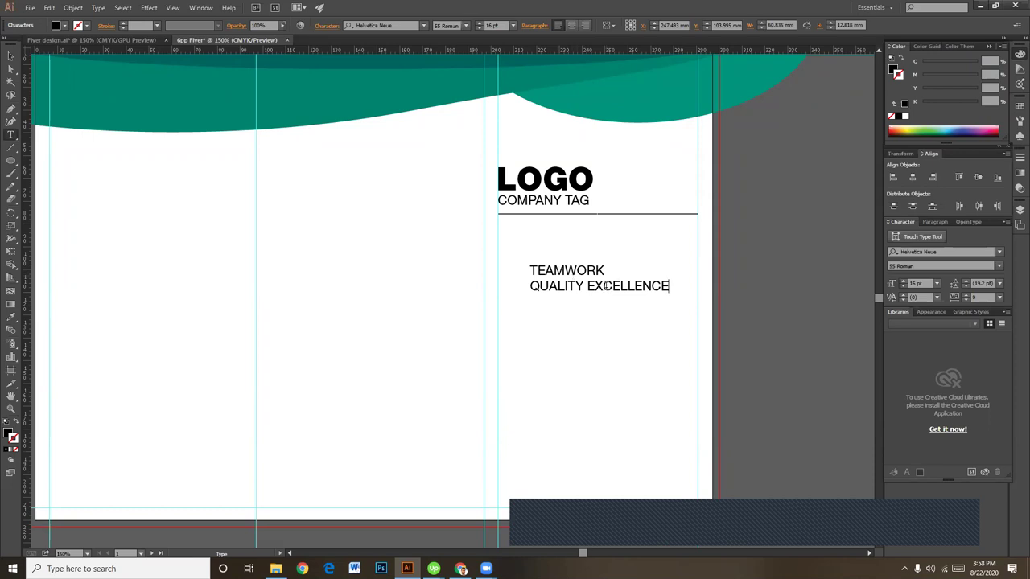
pyautogui.click(587, 286)
pyautogui.press('Return')
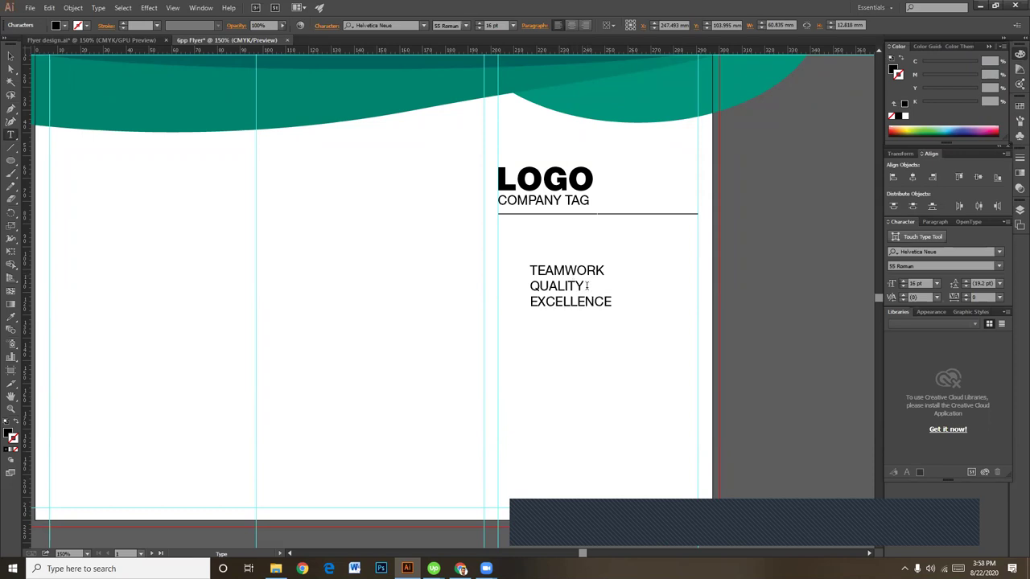
# Step: Set QUALITY and EXCELLENCE to 75 Bold and TEAMWORK to 45 Light
pyautogui.moveTo(530, 285); pyautogui.dragTo(625, 309)
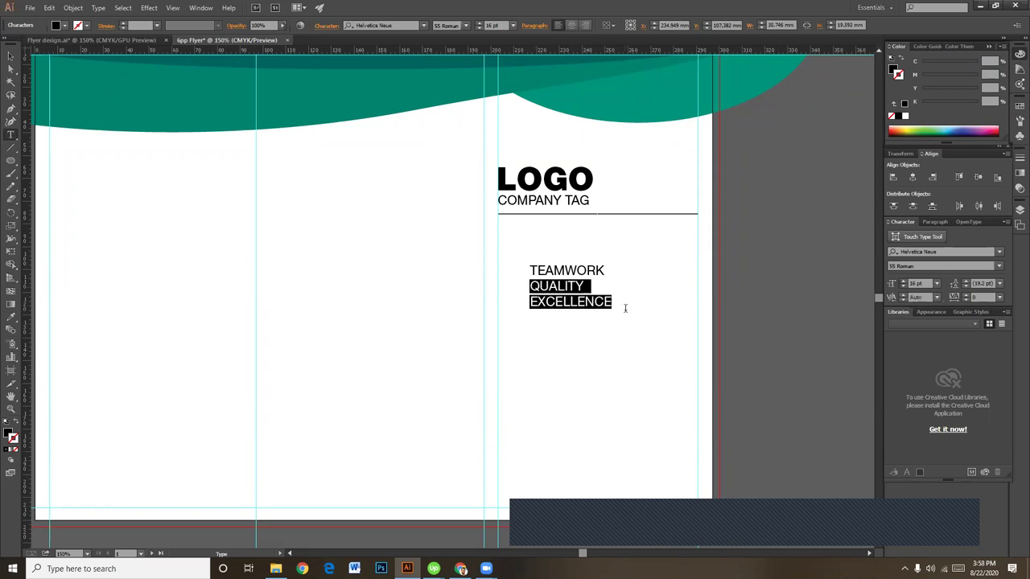
pyautogui.click(465, 28)
pyautogui.click(463, 297)
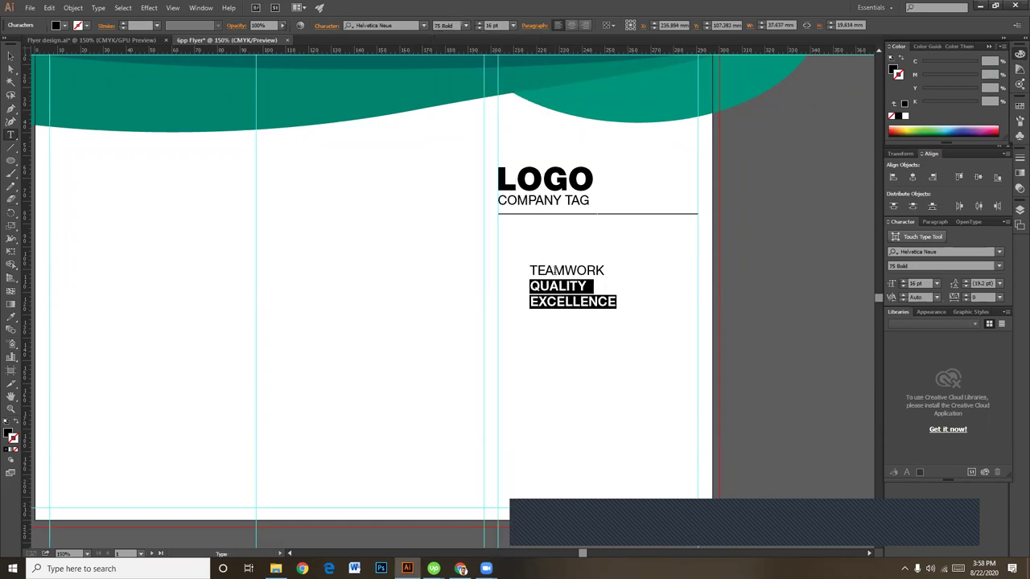
pyautogui.doubleClick(555, 270)
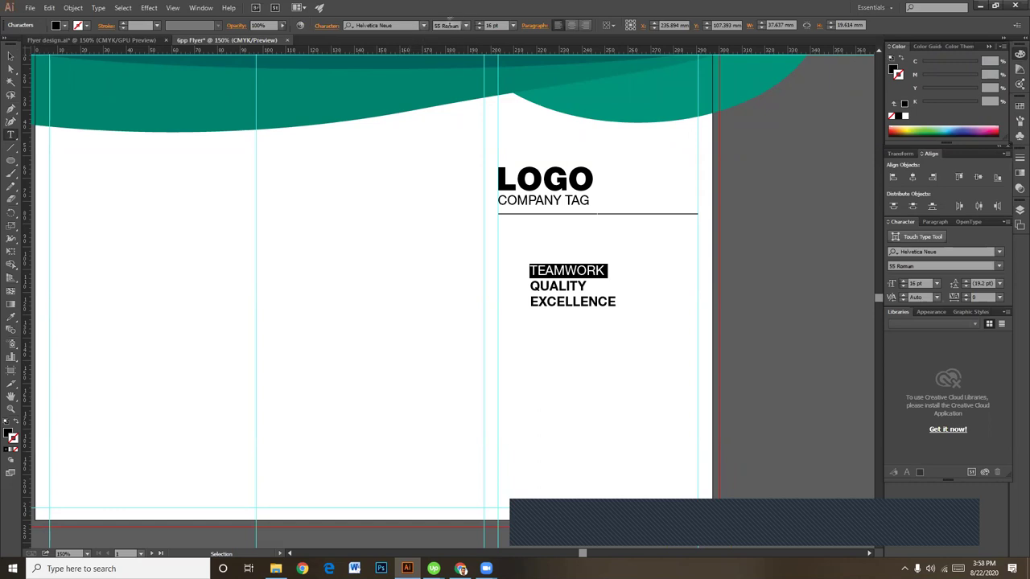
pyautogui.click(465, 27)
pyautogui.click(453, 221)
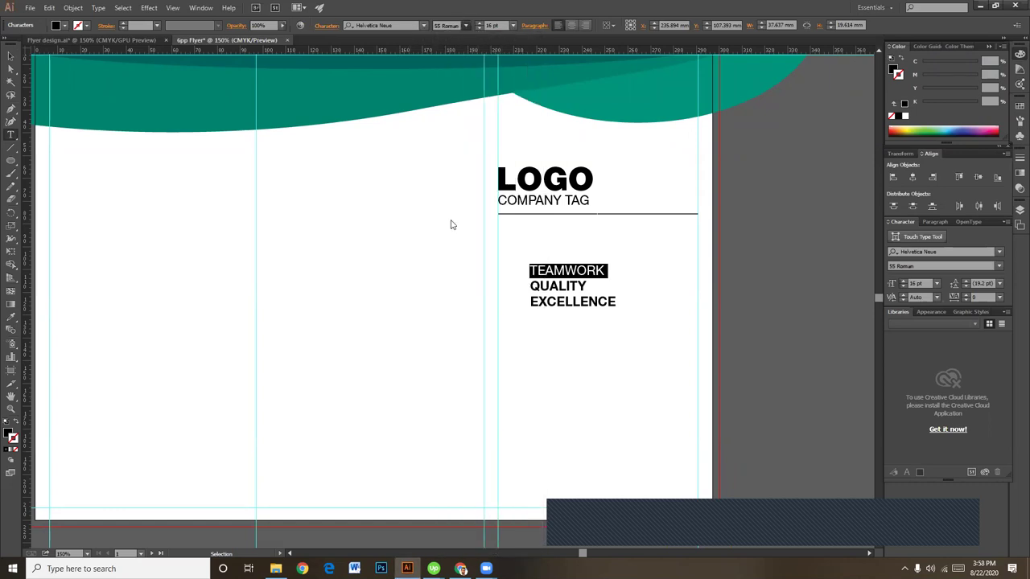
pyautogui.click(11, 56)
# Step: Move the list to the divider's left edge and scale it up proportionally
pyautogui.click(599, 383)
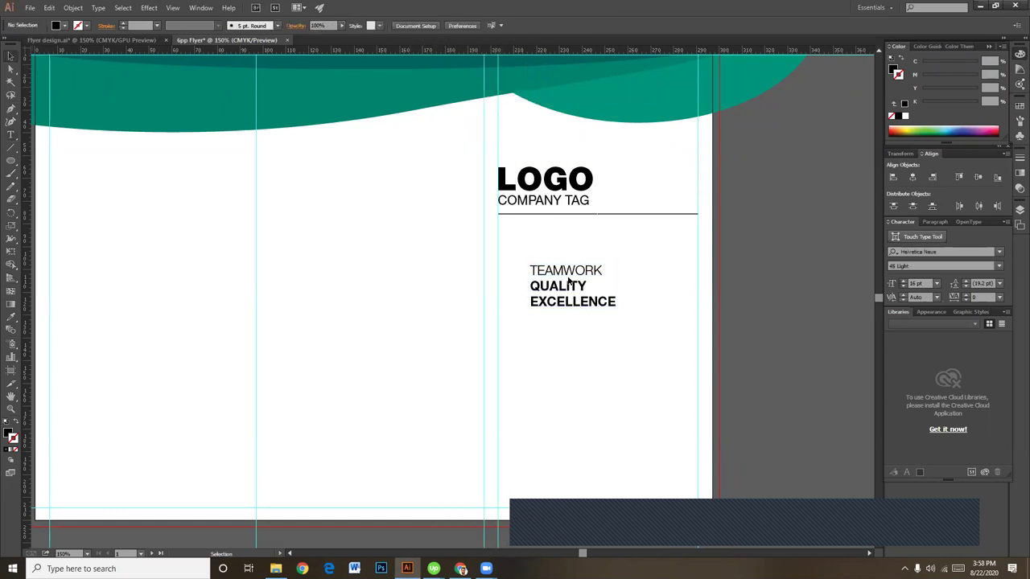
pyautogui.moveTo(566, 279); pyautogui.dragTo(532, 256)
pyautogui.click(606, 391)
pyautogui.press('space')
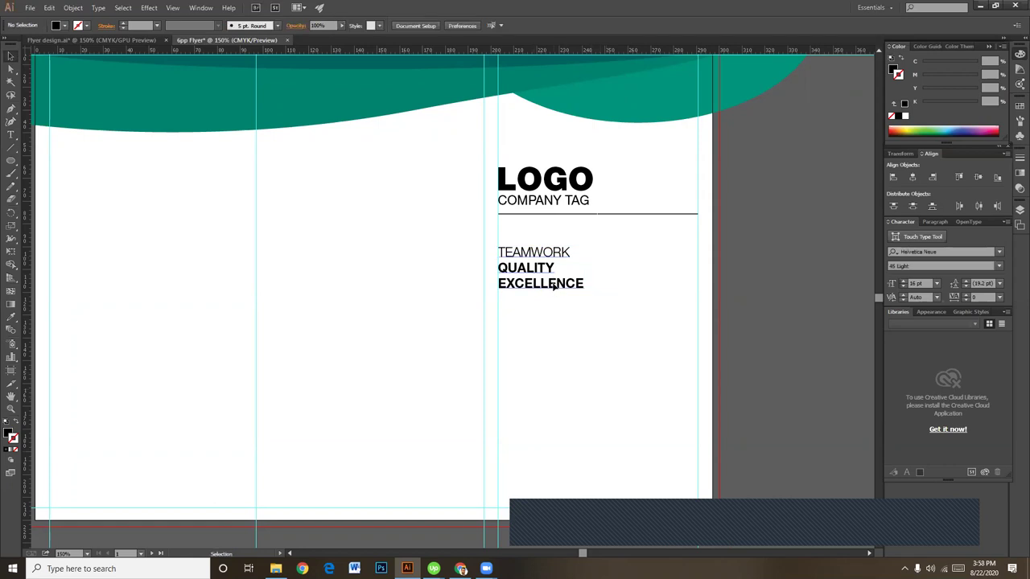
pyautogui.click(552, 288)
pyautogui.moveTo(584, 289); pyautogui.dragTo(625, 334)
pyautogui.click(647, 378)
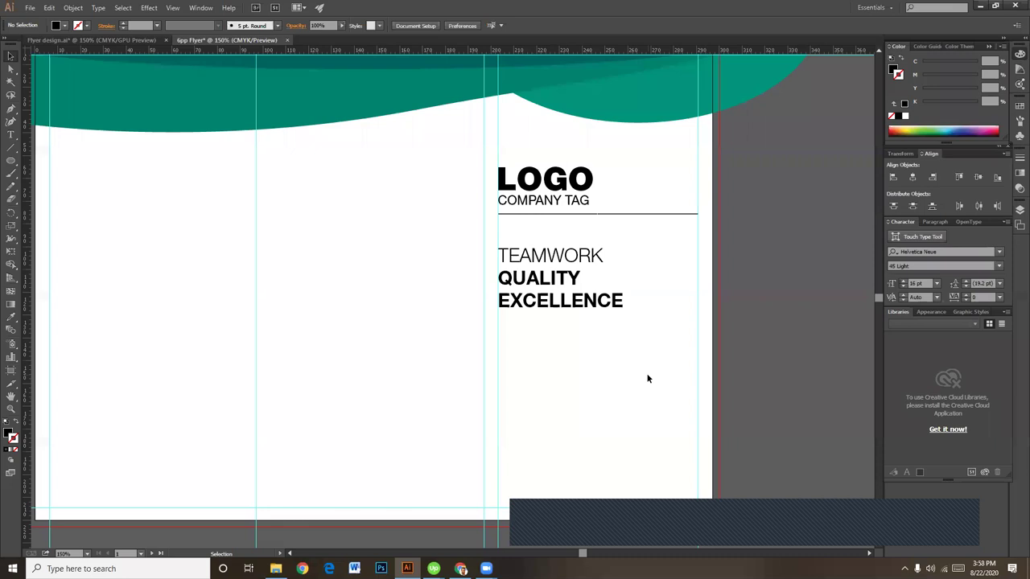
# Step: Increase the list's leading to 35 pt
pyautogui.click(578, 306)
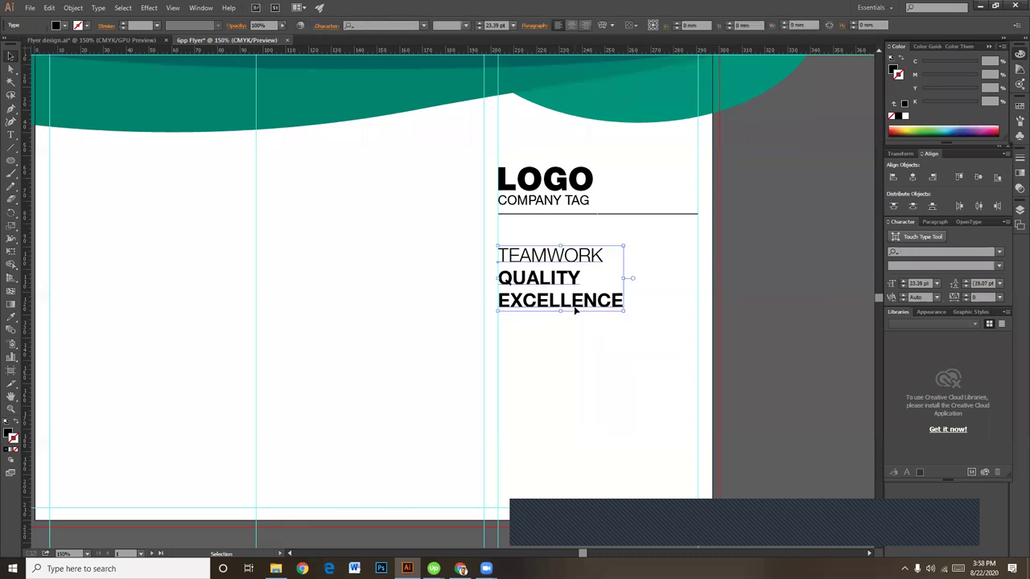
pyautogui.click(323, 26)
pyautogui.click(297, 91)
pyautogui.click(296, 91)
pyautogui.click(296, 91)
pyautogui.click(296, 91)
pyautogui.click(296, 91)
pyautogui.click(296, 91)
pyautogui.click(296, 91)
pyautogui.click(665, 391)
pyautogui.click(664, 391)
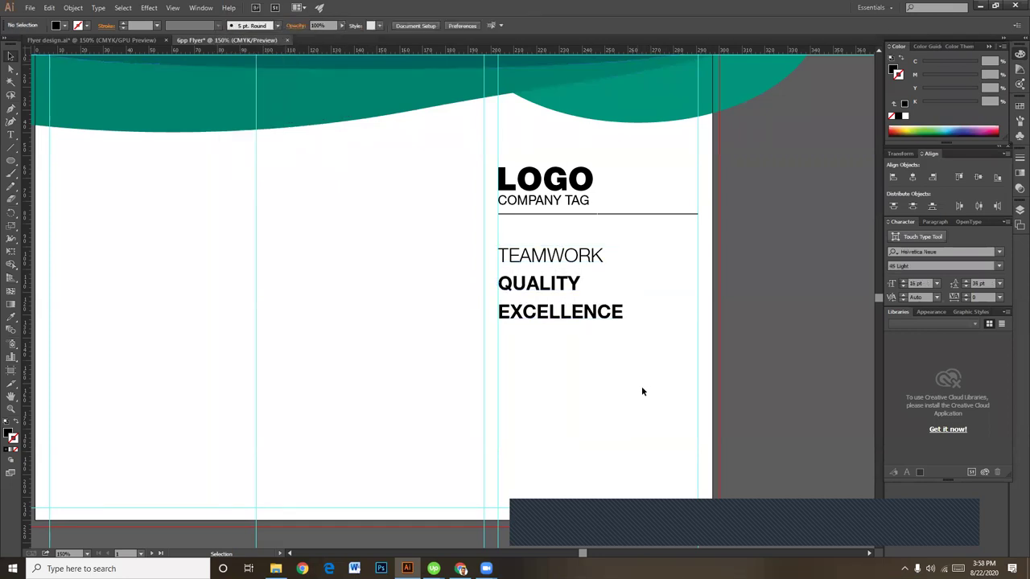
pyautogui.moveTo(589, 388); pyautogui.dragTo(590, 341)
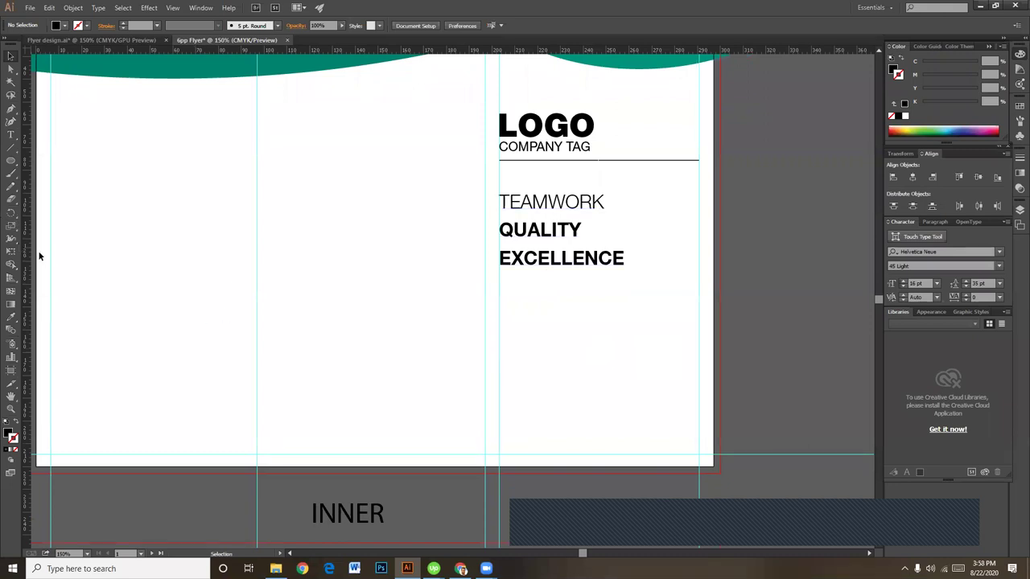
# Step: Draw a black circle below the list, shrink it to icon size and align it with the list
pyautogui.click(12, 163)
pyautogui.moveTo(11, 163); pyautogui.dragTo(44, 188)
pyautogui.moveTo(499, 297); pyautogui.dragTo(536, 326)
pyautogui.click(11, 54)
pyautogui.click(563, 362)
pyautogui.click(599, 338)
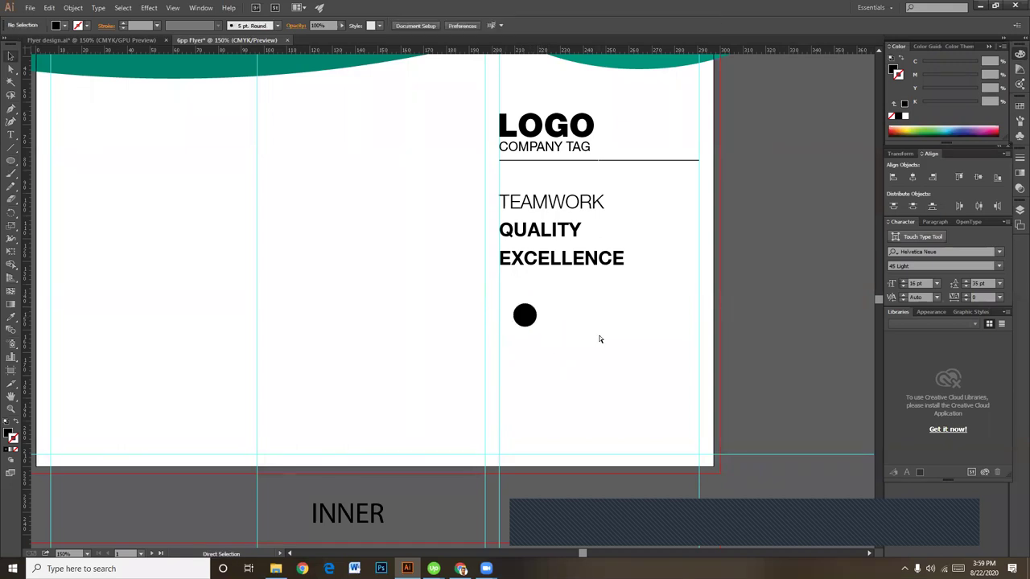
pyautogui.hotkey('ctrl', '+')
pyautogui.hscroll(-1, 588, 370)
pyautogui.moveTo(588, 326); pyautogui.dragTo(563, 326)
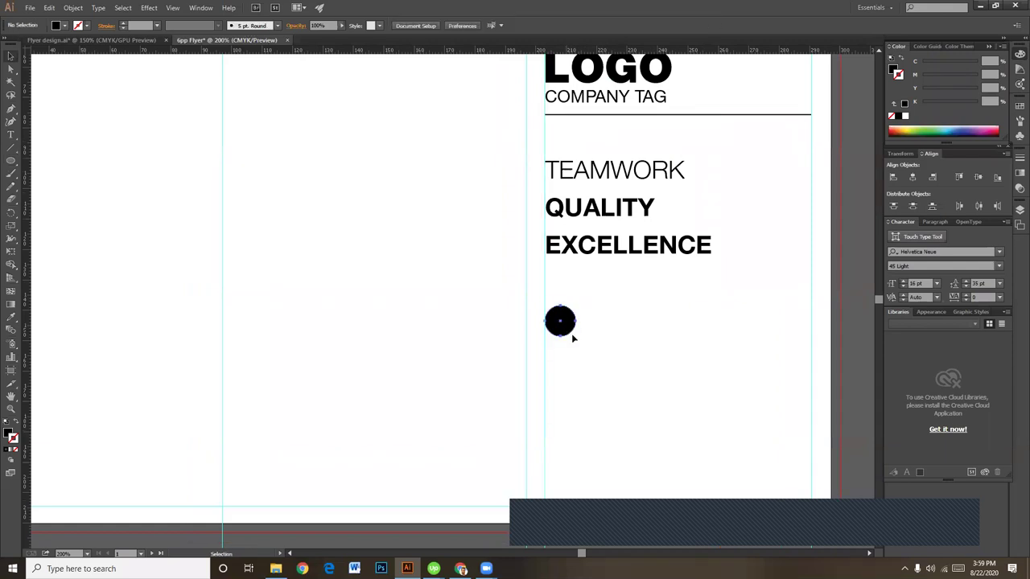
pyautogui.click(619, 346)
# Step: Type a lowercase 'f', move it onto the circle and make it white
pyautogui.click(11, 135)
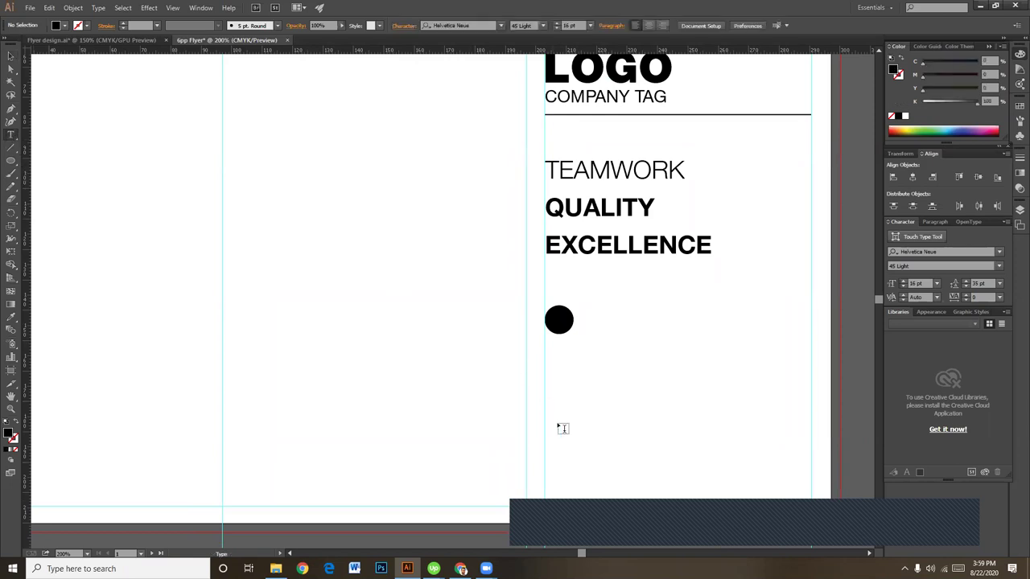
pyautogui.click(644, 324)
pyautogui.write('F')
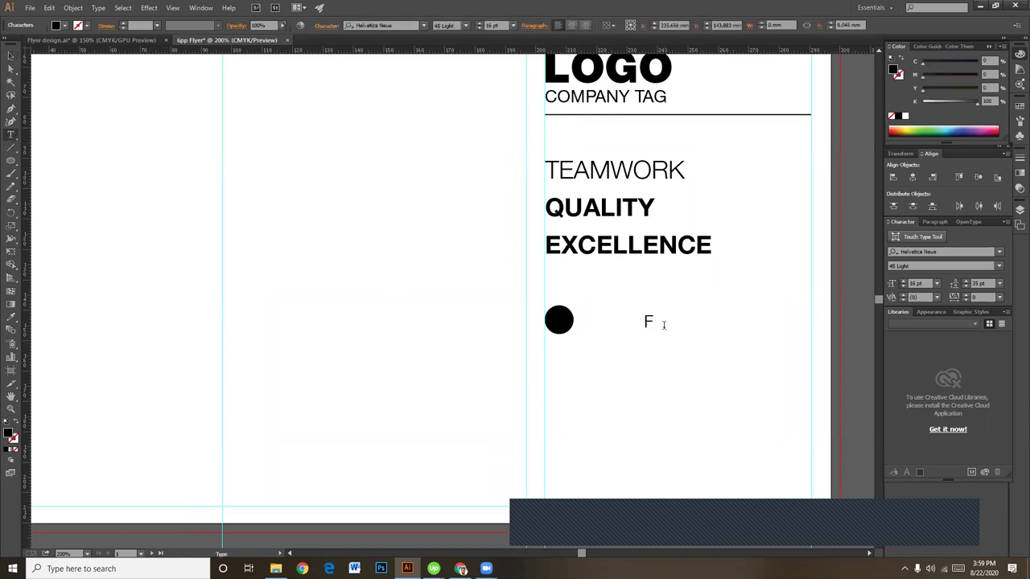
pyautogui.press('BackSpace')
pyautogui.write('f')
pyautogui.press('Escape')
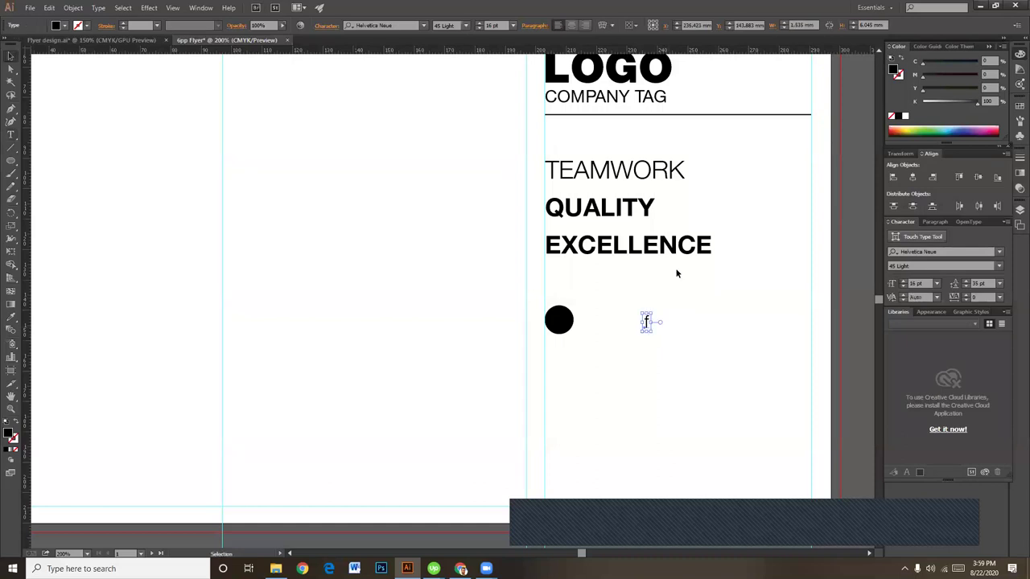
pyautogui.moveTo(649, 322); pyautogui.dragTo(558, 322)
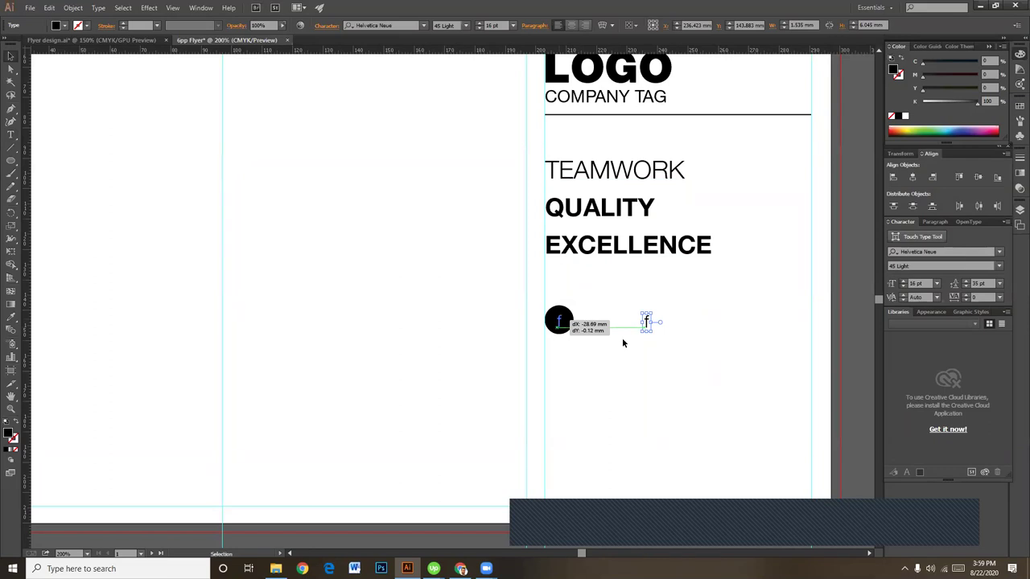
pyautogui.moveTo(938, 103); pyautogui.dragTo(924, 102)
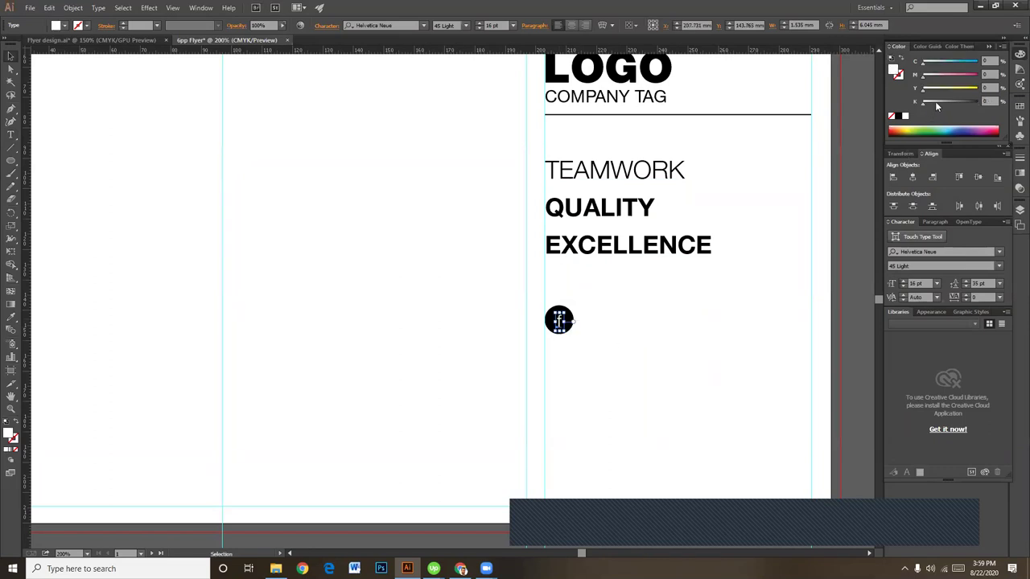
pyautogui.click(696, 337)
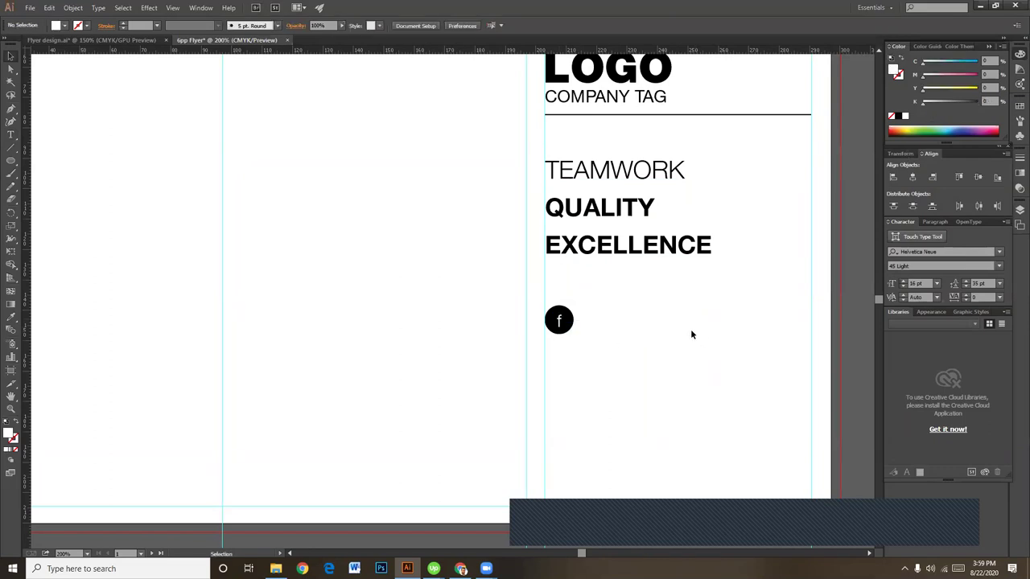
pyautogui.click(571, 322)
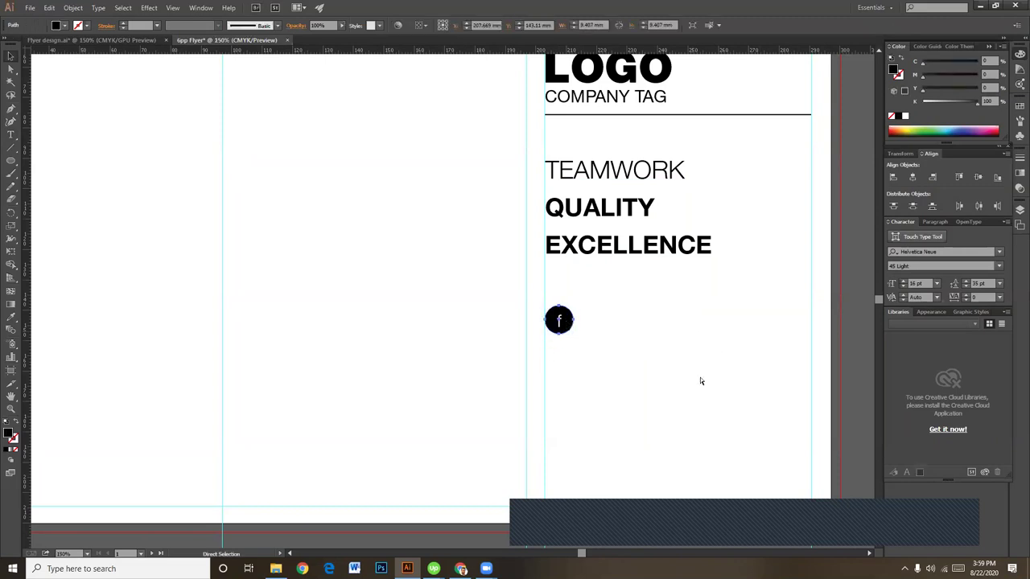
pyautogui.hotkey('ctrl', '-')
pyautogui.hotkey('ctrl', '-')
# Step: Fill the circle with the header's teal using the eyedropper, keeping the f white
pyautogui.press('i')
pyautogui.click(597, 128)
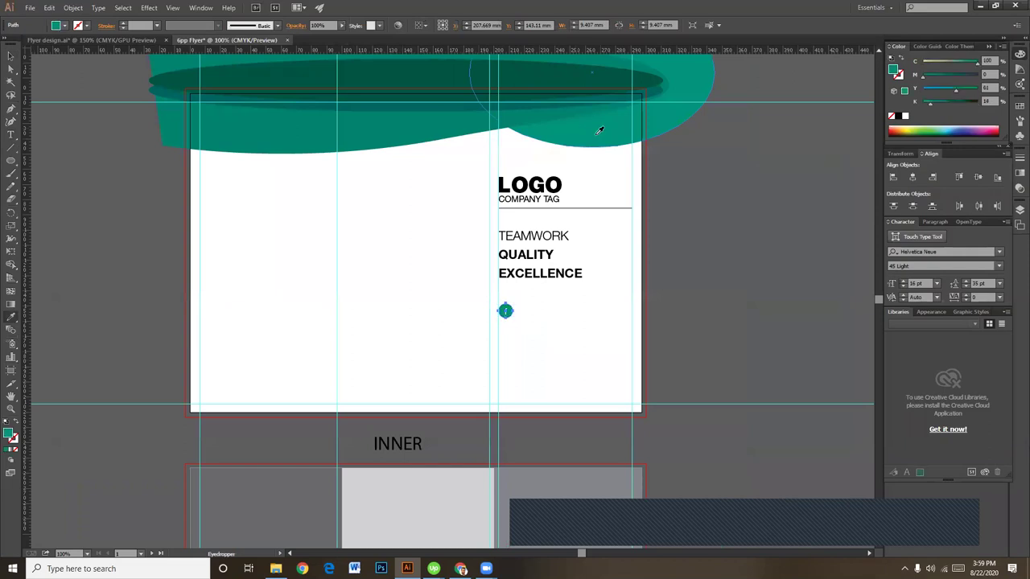
pyautogui.click(10, 56)
pyautogui.click(550, 355)
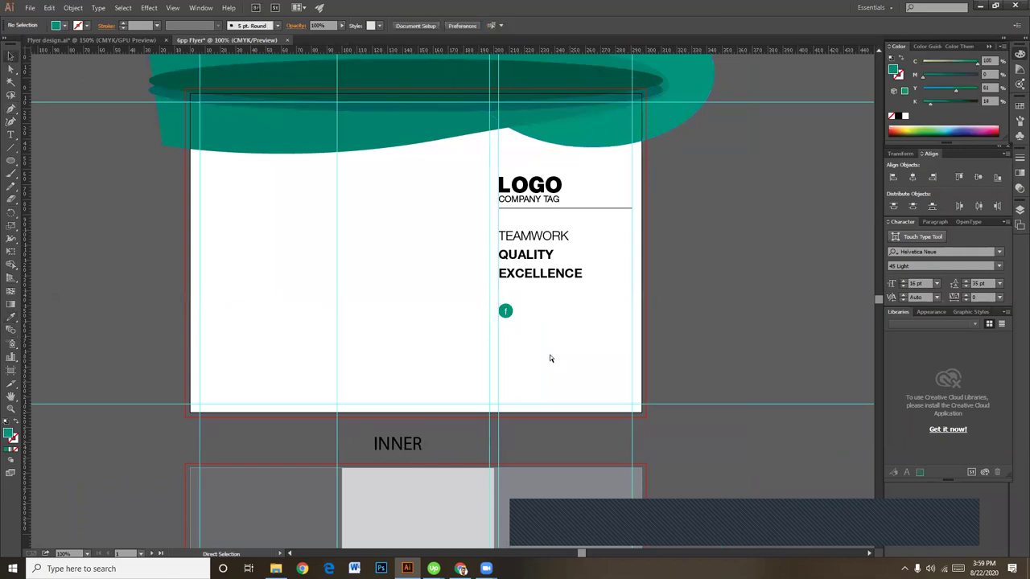
pyautogui.hotkey('ctrl', '+')
pyautogui.hotkey('ctrl', '+')
pyautogui.hotkey('ctrl', '+')
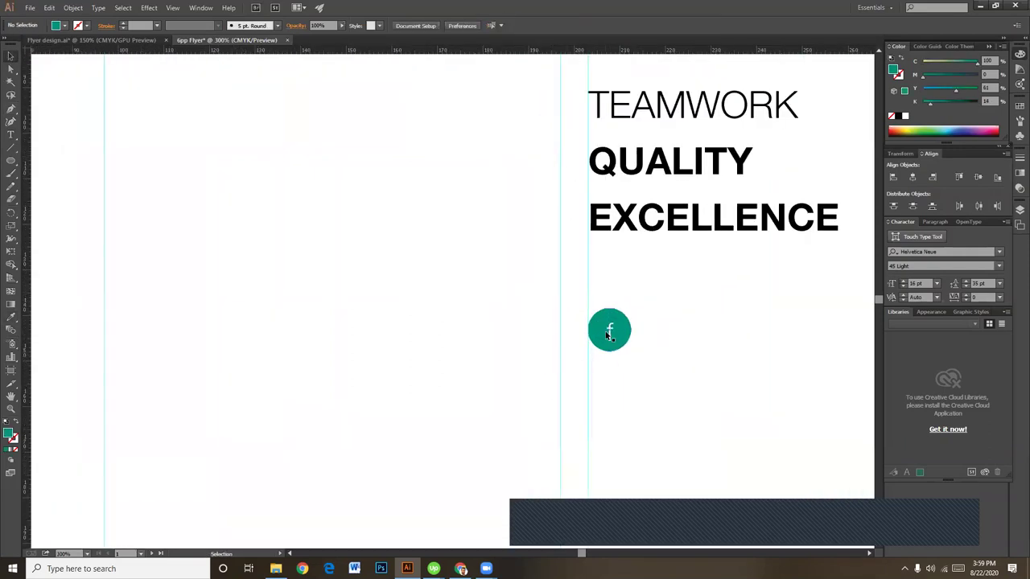
pyautogui.click(610, 331)
pyautogui.click(663, 338)
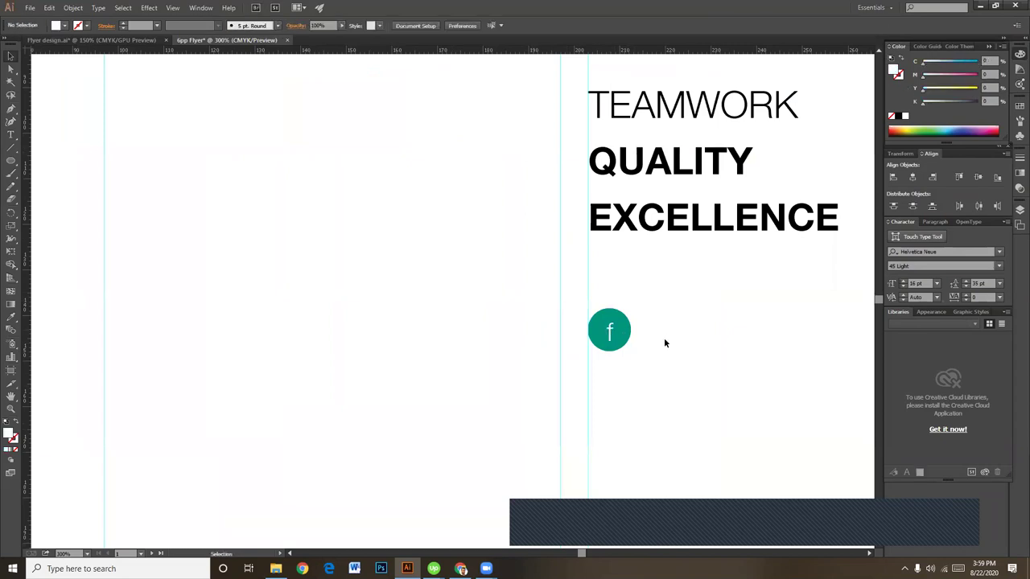
pyautogui.click(610, 331)
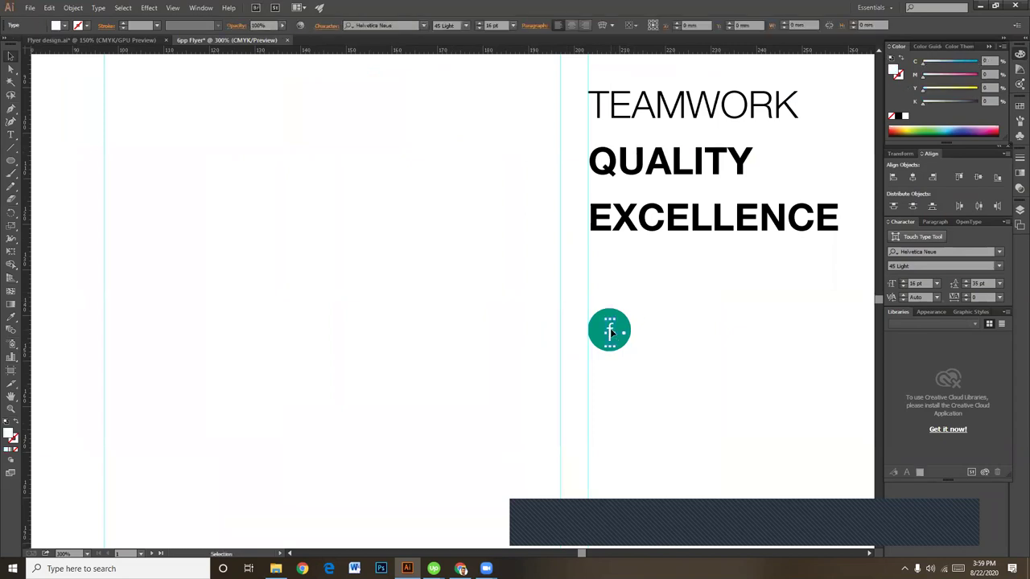
pyautogui.click(678, 336)
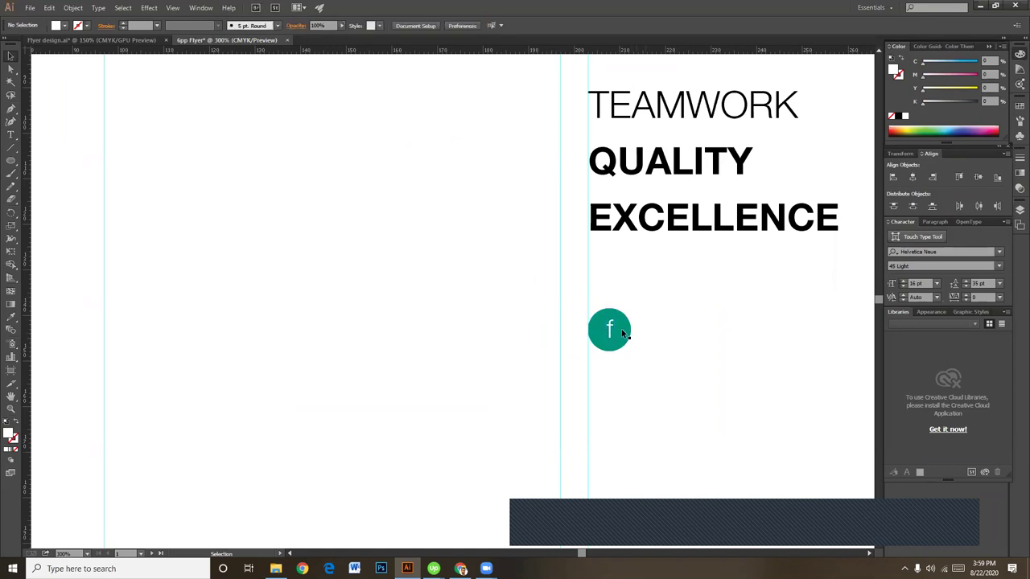
pyautogui.click(610, 331)
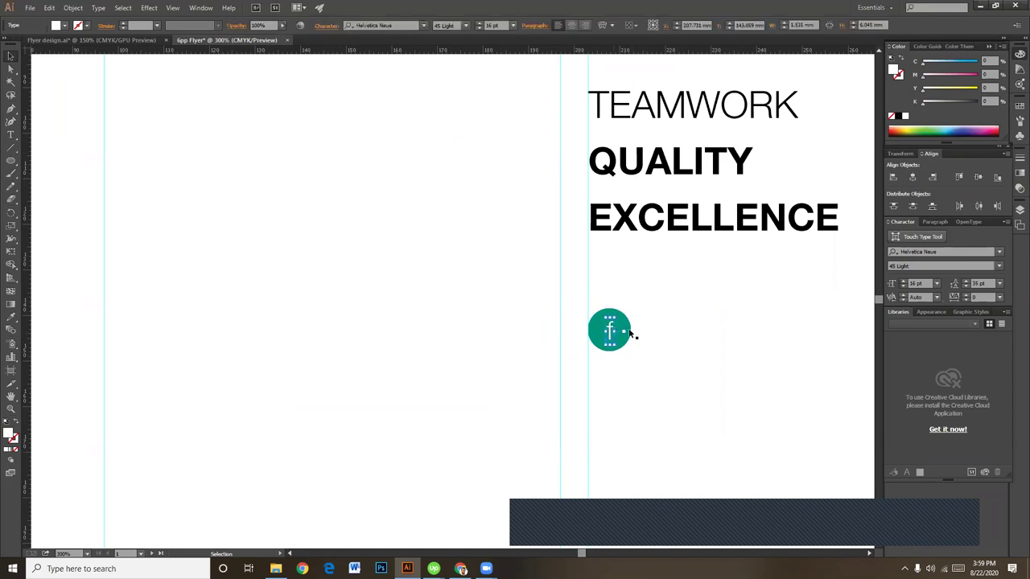
pyautogui.click(678, 339)
# Step: Repeat the f icon with Ctrl+D into a row of four and scale them down together
pyautogui.hotkey('ctrl', '-')
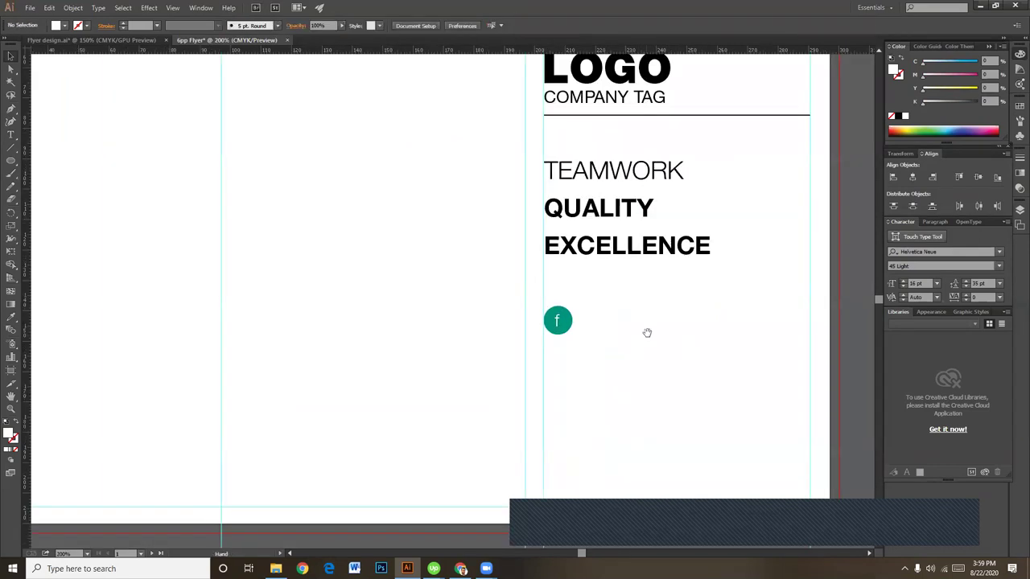
pyautogui.hscroll(1, 646, 334)
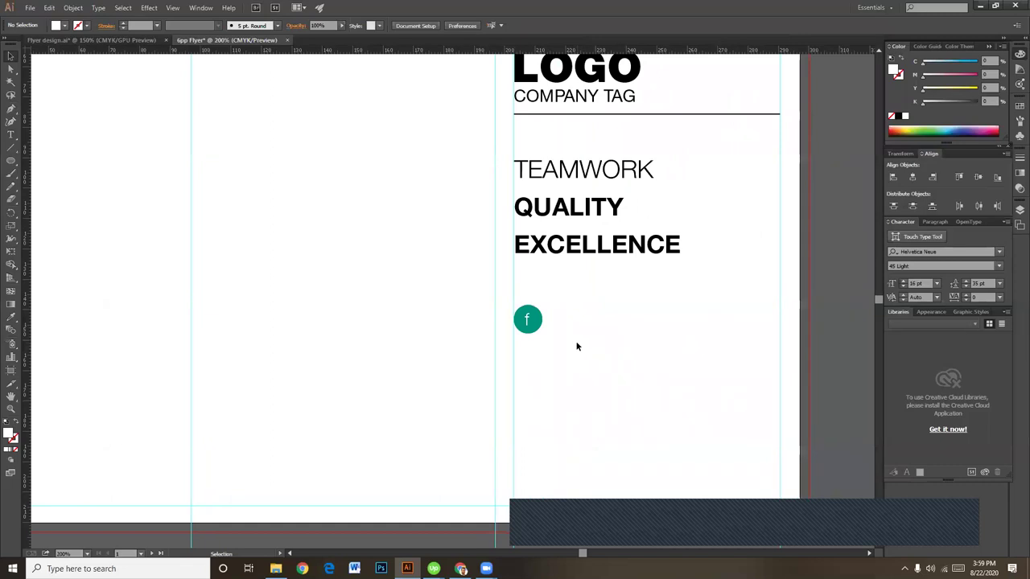
pyautogui.moveTo(572, 308); pyautogui.dragTo(571, 328)
pyautogui.hotkey('ctrl', 'd')
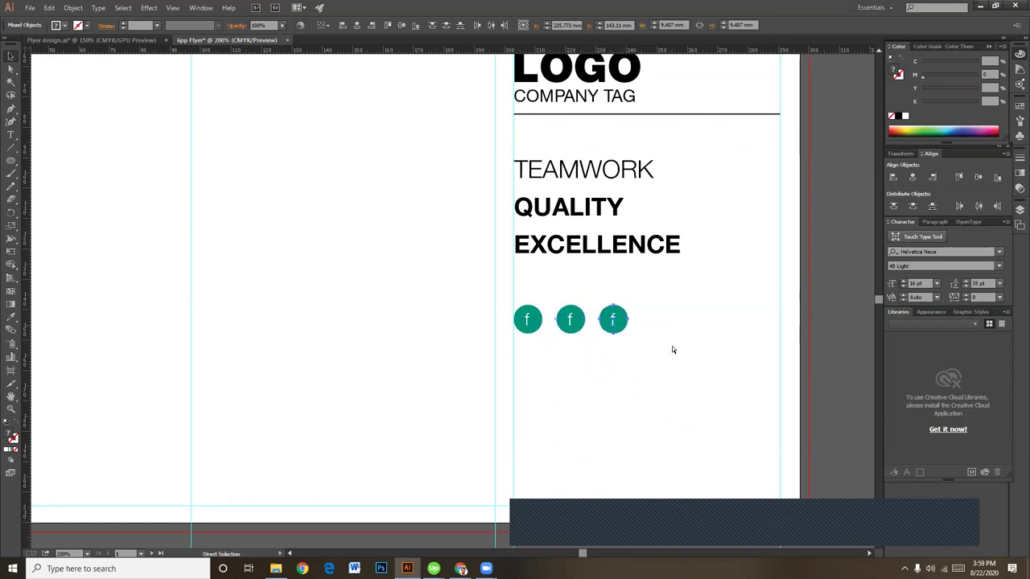
pyautogui.hotkey('ctrl', 'd')
pyautogui.moveTo(677, 364); pyautogui.dragTo(527, 316)
pyautogui.moveTo(673, 314); pyautogui.dragTo(636, 323)
pyautogui.click(683, 333)
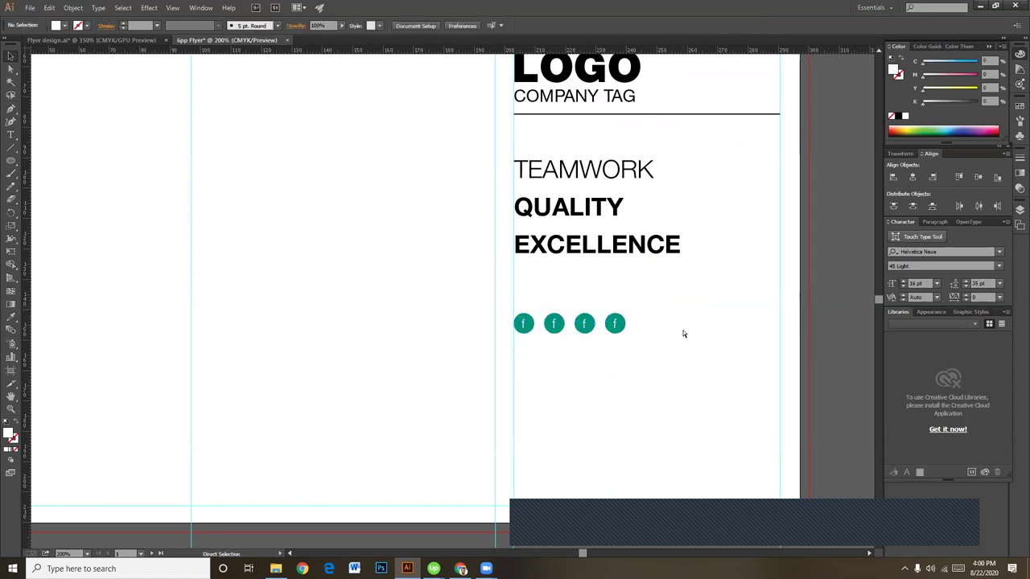
pyautogui.hotkey('ctrl', '-')
pyautogui.hotkey('ctrl', '+')
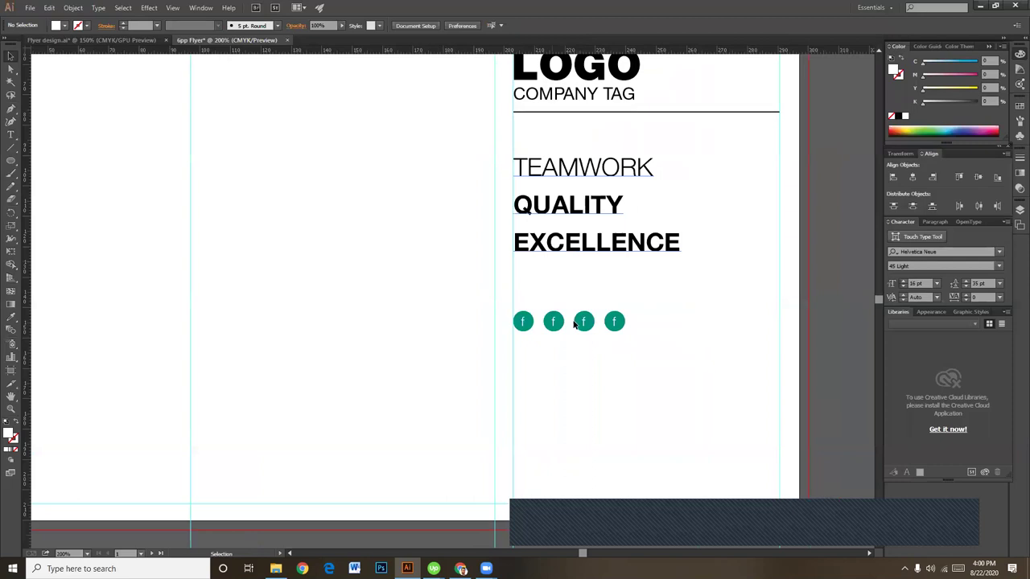
# Step: Shade circles two to four progressively darker teal, making the last one dark navy
pyautogui.click(555, 320)
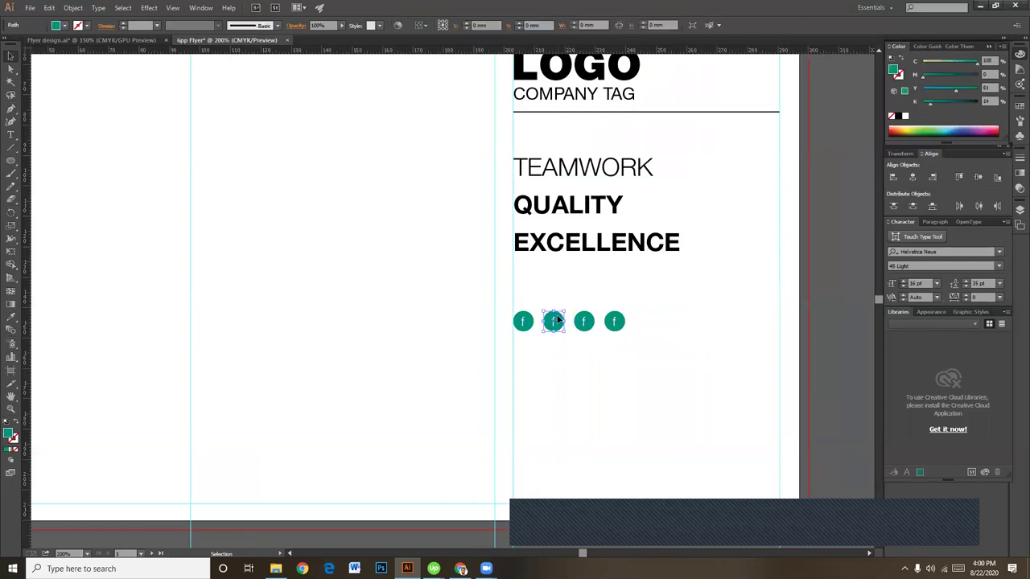
pyautogui.click(945, 75)
pyautogui.click(722, 378)
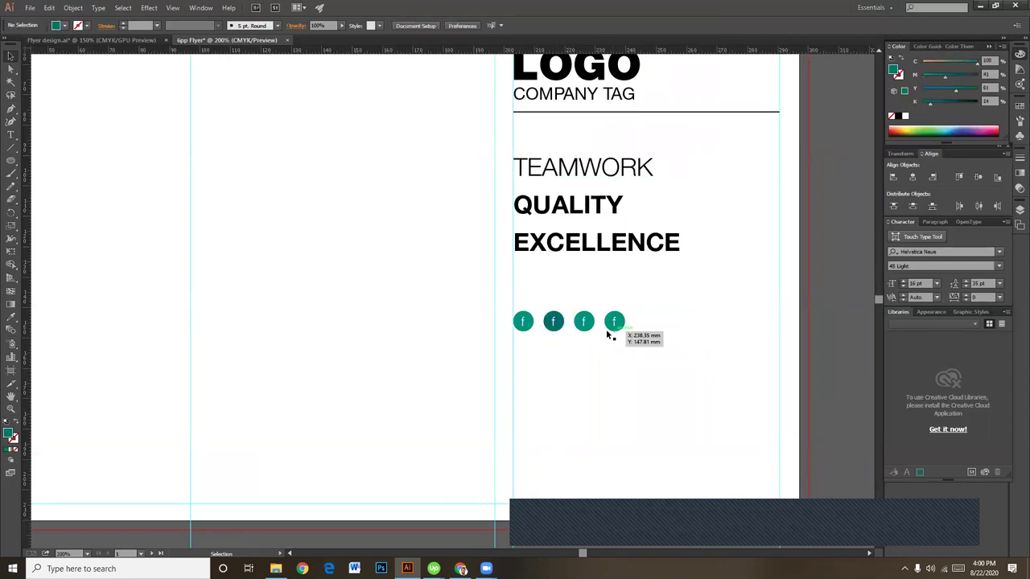
pyautogui.click(586, 322)
pyautogui.click(963, 75)
pyautogui.click(615, 322)
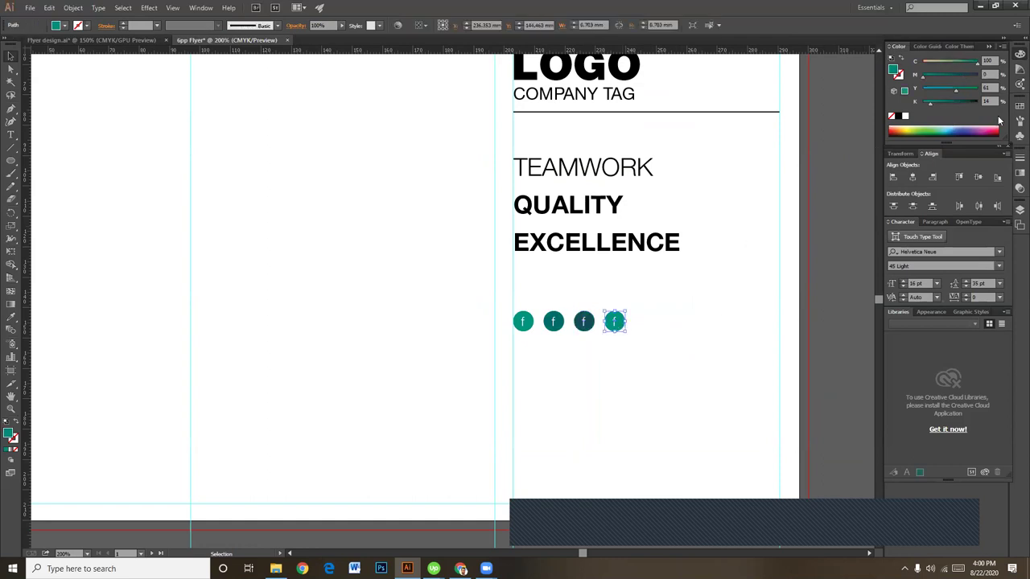
pyautogui.click(970, 74)
pyautogui.click(703, 318)
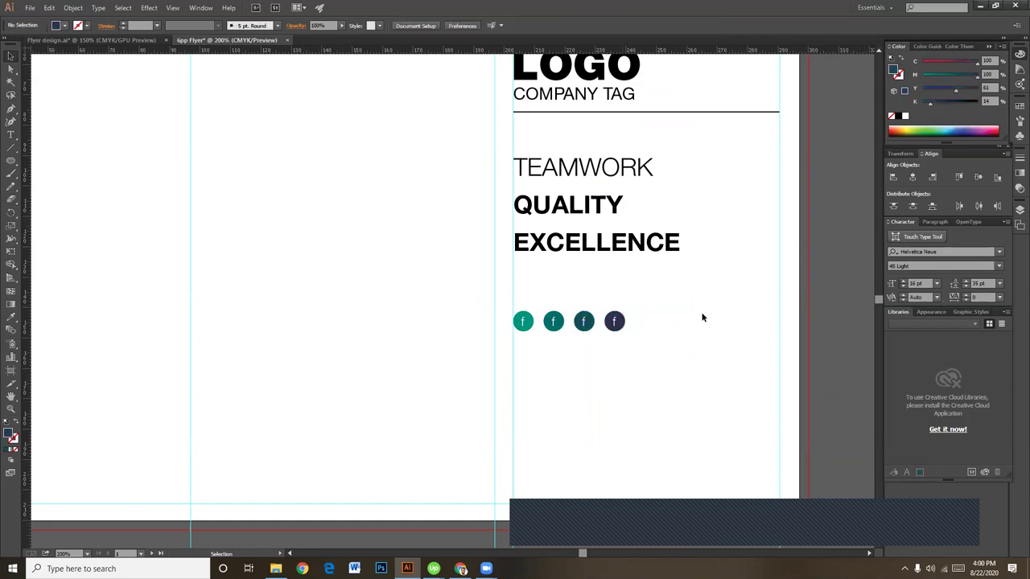
pyautogui.click(615, 322)
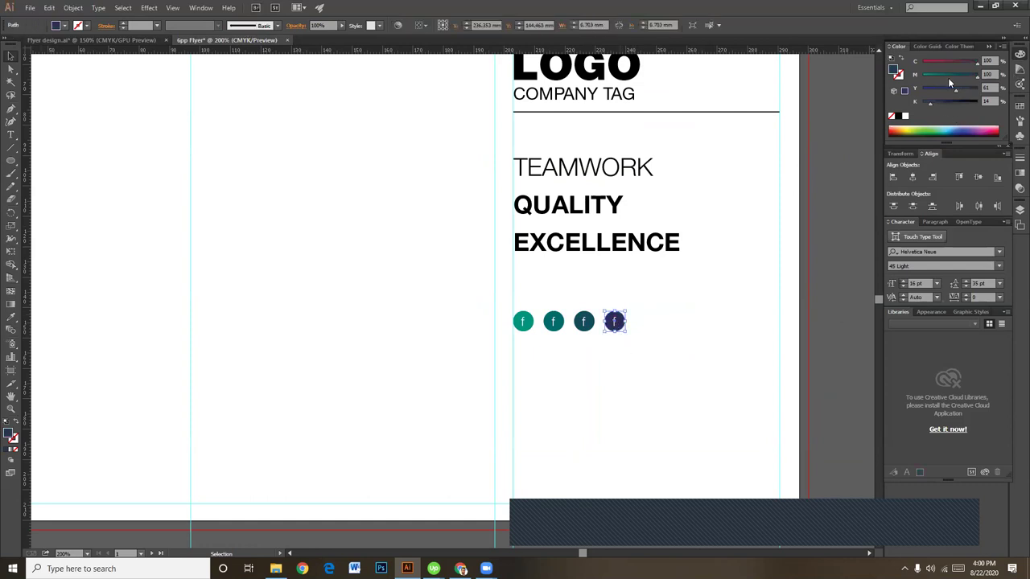
pyautogui.click(720, 310)
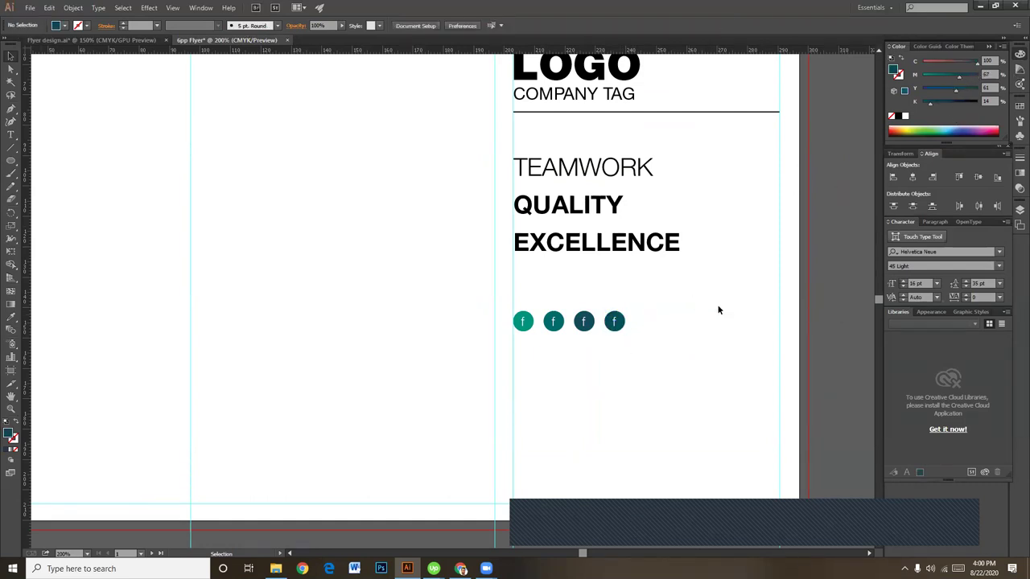
pyautogui.scroll(-1, 680, 378)
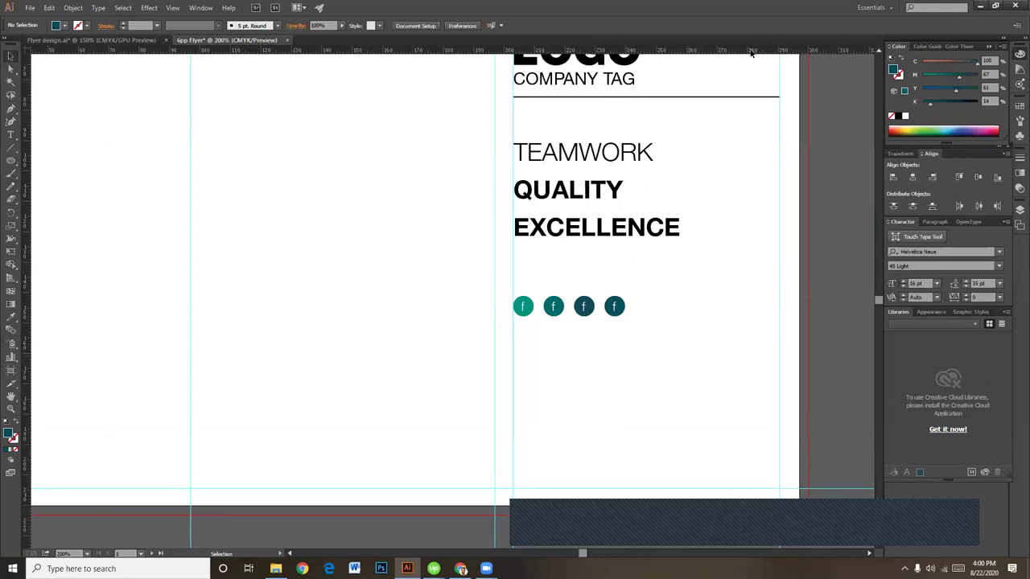
# Step: Move the four-icon row about 30 mm right, then nudge it slightly left with arrow keys
pyautogui.moveTo(663, 338); pyautogui.dragTo(522, 297)
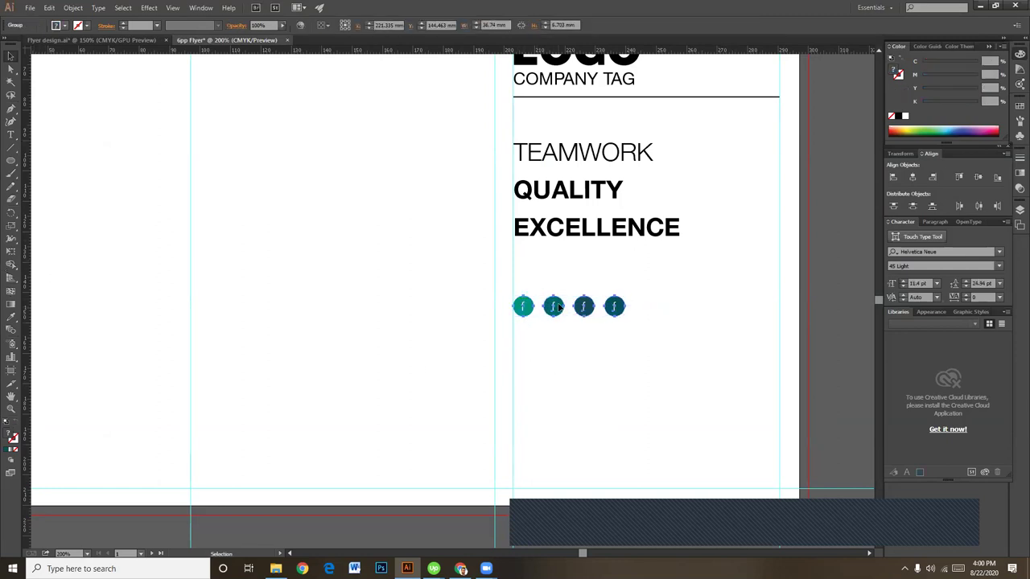
pyautogui.moveTo(620, 307); pyautogui.dragTo(717, 315)
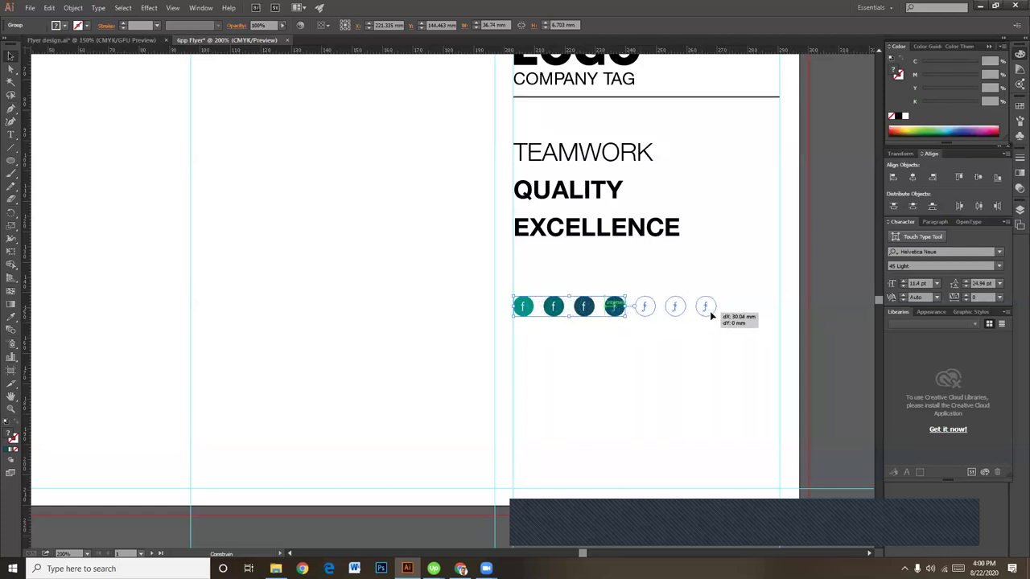
pyautogui.moveTo(709, 310); pyautogui.dragTo(710, 311)
pyautogui.press('Left')
pyautogui.press('Left')
pyautogui.press('Left')
pyautogui.press('Left')
pyautogui.press('Left')
pyautogui.press('Left')
pyautogui.press('Left')
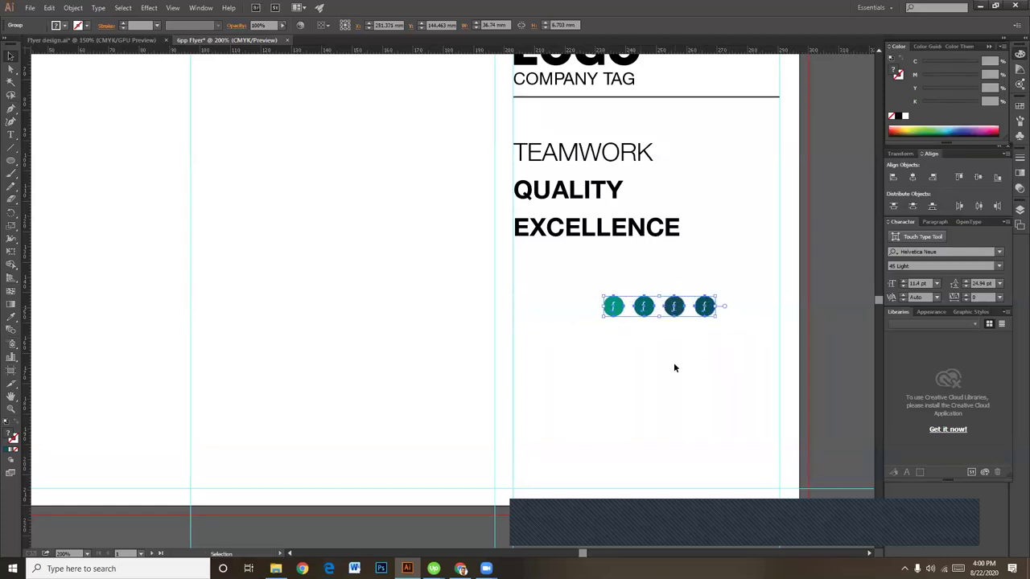
pyautogui.press('Left')
pyautogui.press('Left')
pyautogui.press('Left')
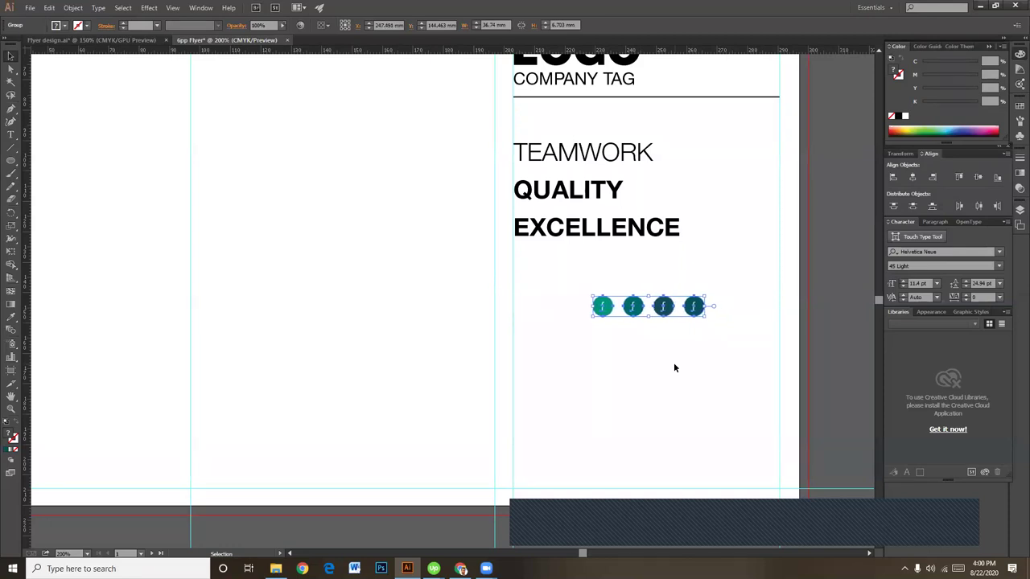
pyautogui.click(674, 367)
pyautogui.scroll(-2, 663, 368)
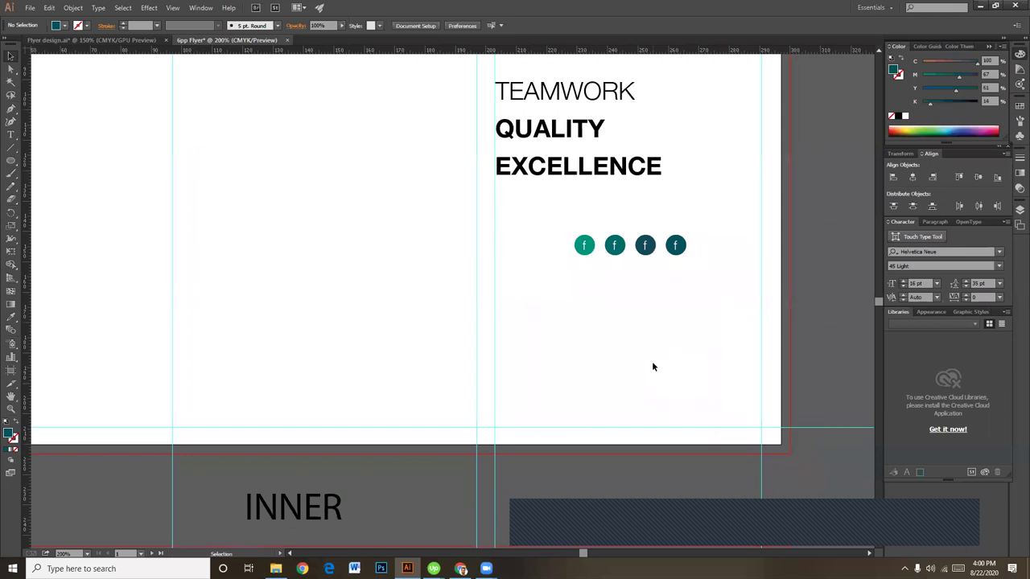
pyautogui.moveTo(546, 210); pyautogui.dragTo(706, 272)
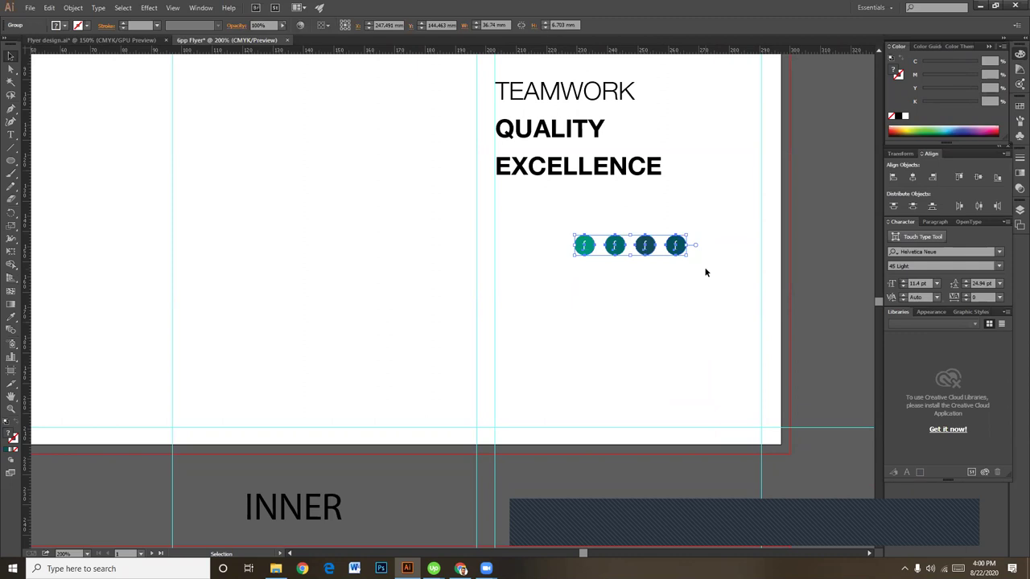
# Step: Select the row of four social icons and ungroup it into separate icons
pyautogui.press('Left')
pyautogui.press('Left')
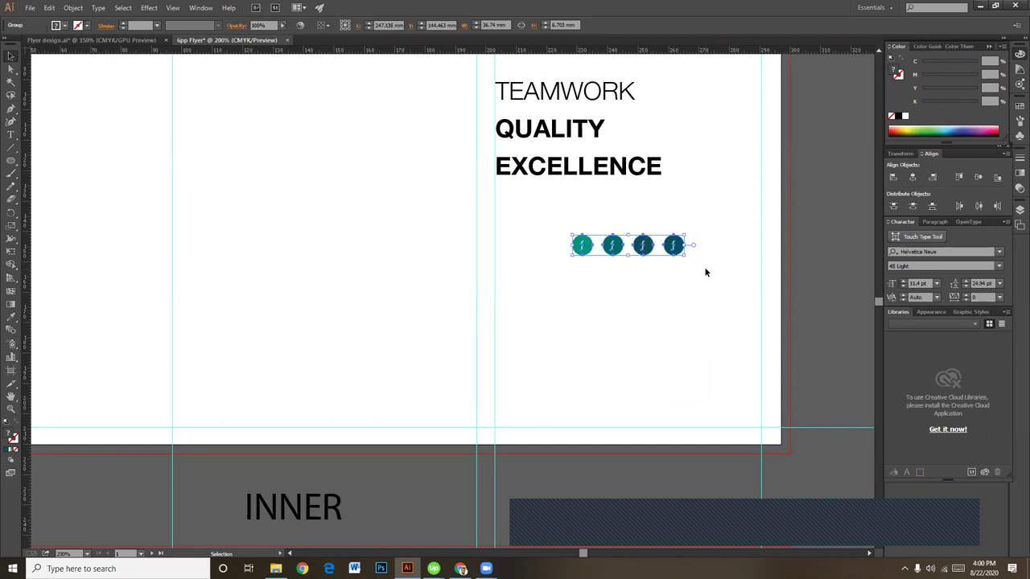
pyautogui.click(654, 285)
pyautogui.moveTo(542, 223); pyautogui.dragTo(703, 265)
pyautogui.click(606, 270)
pyautogui.moveTo(515, 209); pyautogui.dragTo(716, 303)
pyautogui.click(601, 282)
pyautogui.moveTo(543, 217); pyautogui.dragTo(710, 297)
pyautogui.click(694, 300)
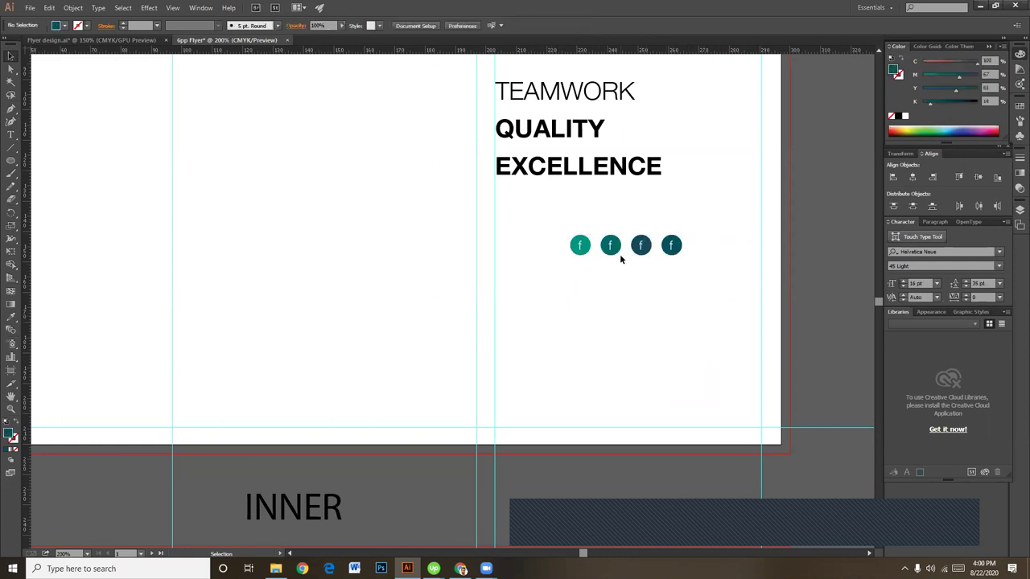
pyautogui.moveTo(615, 250); pyautogui.dragTo(677, 286)
pyautogui.moveTo(601, 228); pyautogui.dragTo(687, 279)
pyautogui.click(687, 279)
pyautogui.click(680, 249)
pyautogui.rightClick(681, 251)
pyautogui.click(709, 308)
# Step: Delete the three extra icons and resize the remaining teal icon
pyautogui.moveTo(597, 227); pyautogui.dragTo(686, 262)
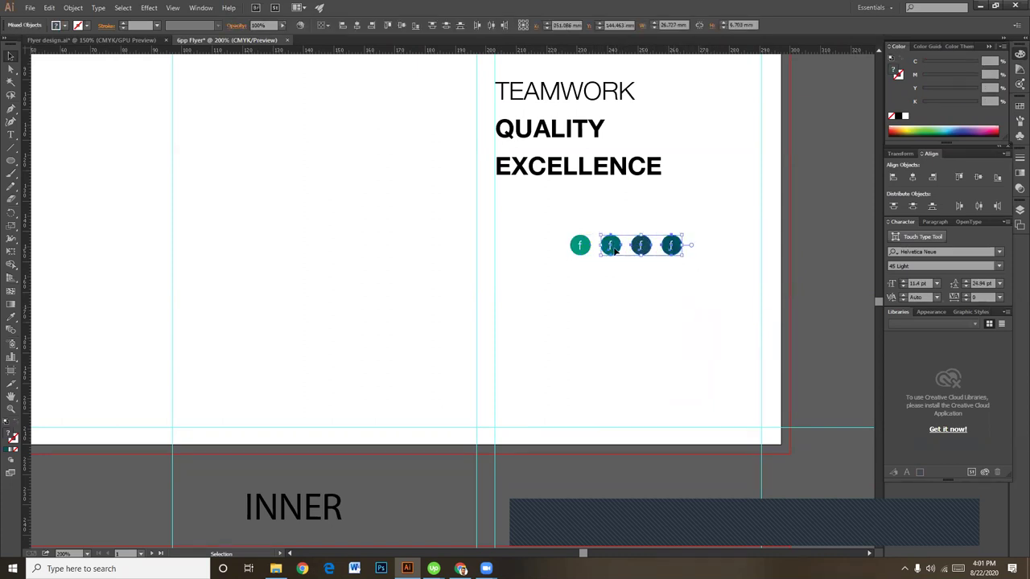
pyautogui.moveTo(613, 251); pyautogui.dragTo(666, 232)
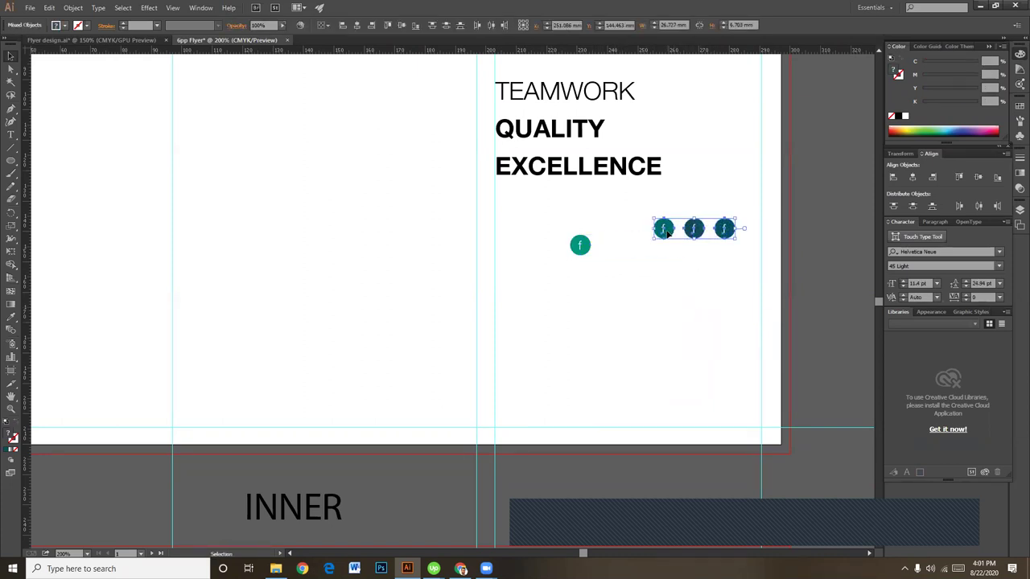
pyautogui.press('Delete')
pyautogui.click(599, 256)
pyautogui.click(612, 264)
pyautogui.click(597, 258)
pyautogui.moveTo(591, 255); pyautogui.dragTo(582, 284)
pyautogui.click(576, 224)
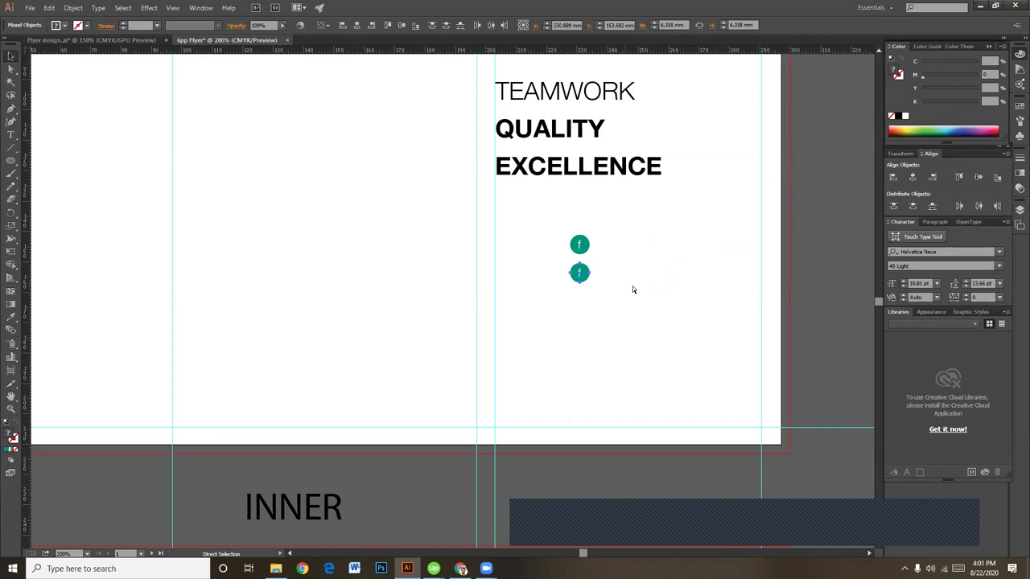
# Step: Repeat copies of the teal icon, move the column left under EXCELLENCE, and delete the extra copies
pyautogui.hotkey('ctrl', 'd')
pyautogui.hotkey('ctrl', 'd')
pyautogui.moveTo(597, 321); pyautogui.dragTo(599, 342)
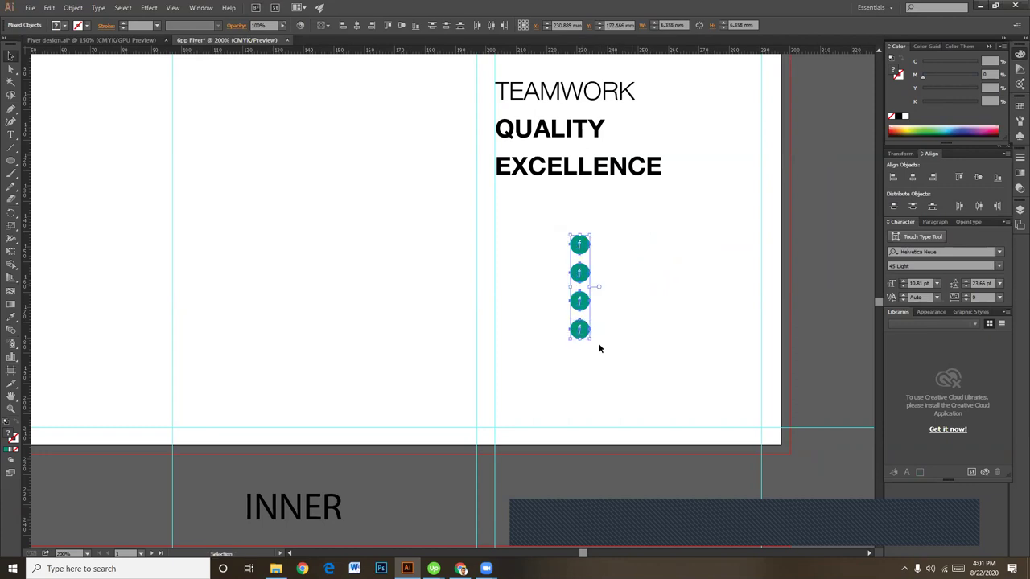
pyautogui.moveTo(579, 275); pyautogui.dragTo(518, 249)
pyautogui.click(664, 292)
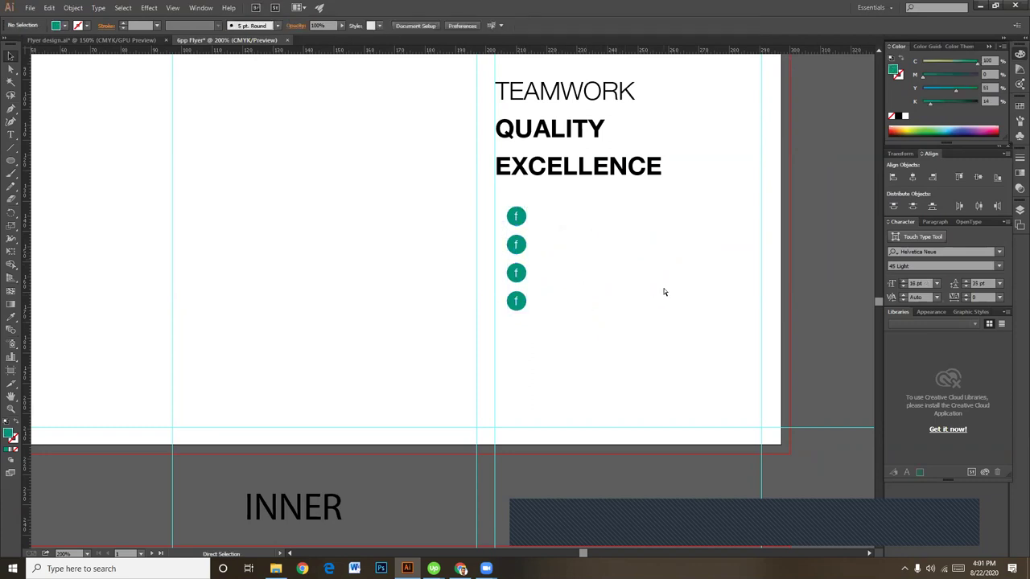
pyautogui.hotkey('ctrl', '-')
pyautogui.hotkey('ctrl', '-')
pyautogui.hotkey('ctrl', '+')
pyautogui.hotkey('ctrl', '+')
pyautogui.hotkey('ctrl', '+')
pyautogui.hotkey('ctrl', '+')
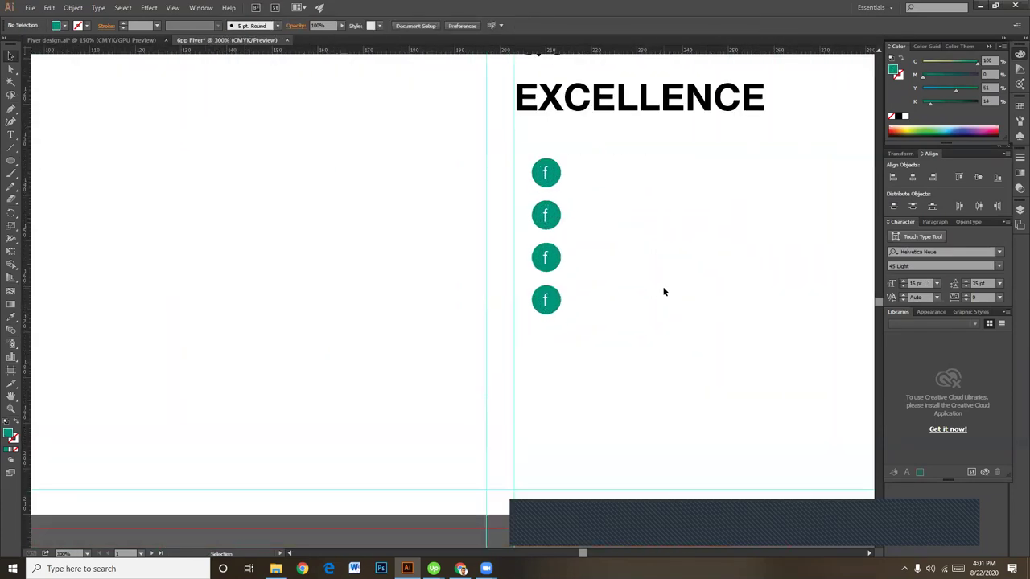
pyautogui.moveTo(527, 198); pyautogui.dragTo(575, 313)
pyautogui.press('Delete')
# Step: Shrink the top icon slightly and repeat copies to leave three evenly spaced icons
pyautogui.click(535, 169)
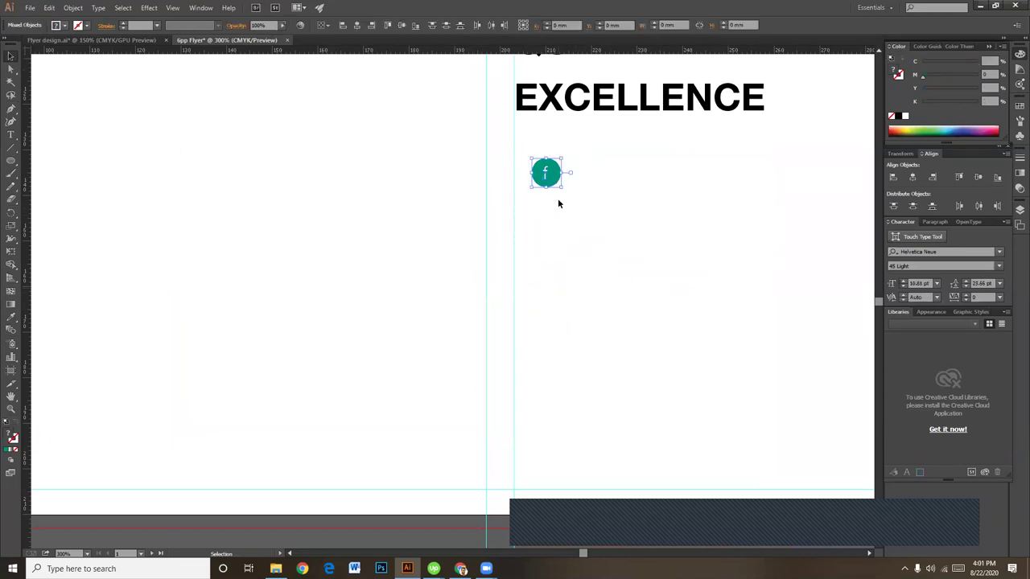
pyautogui.moveTo(561, 188); pyautogui.dragTo(548, 207)
pyautogui.click(540, 152)
pyautogui.hotkey('ctrl', 'd')
pyautogui.hotkey('ctrl', 'd')
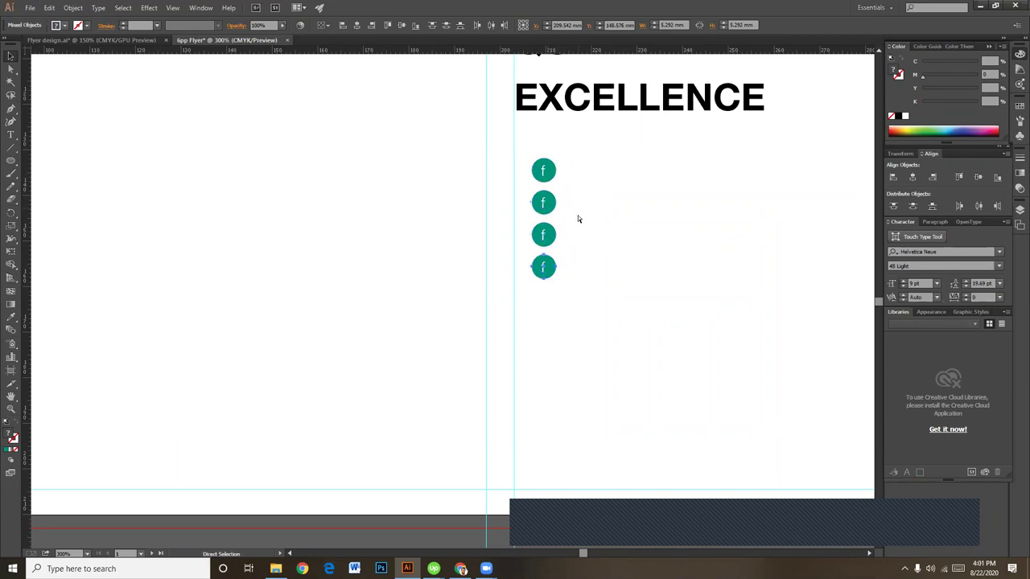
pyautogui.press('v')
pyautogui.press('Delete')
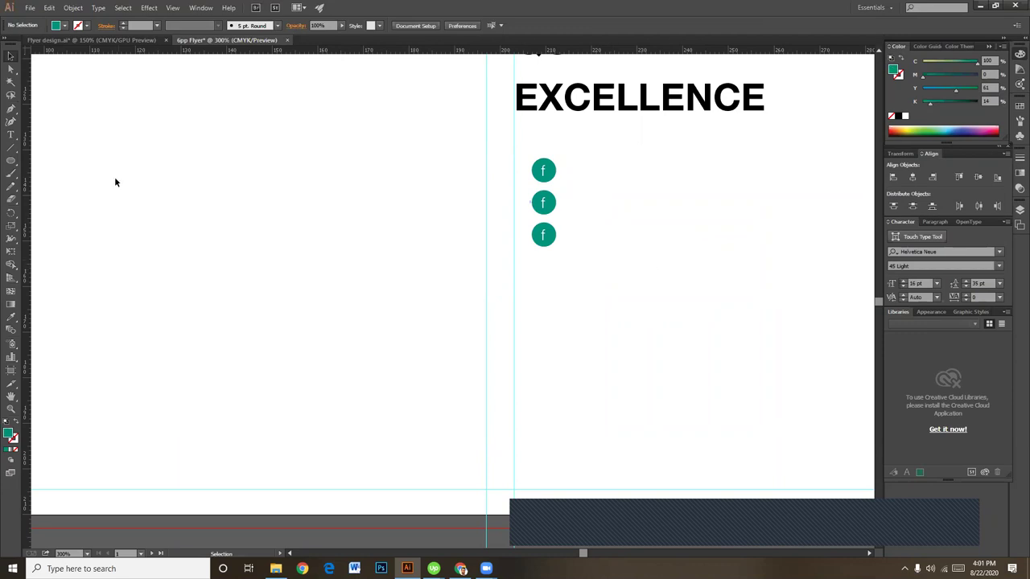
# Step: Add a '/facebookid' label beside the top icon, aligned with it and scaled down
pyautogui.click(10, 134)
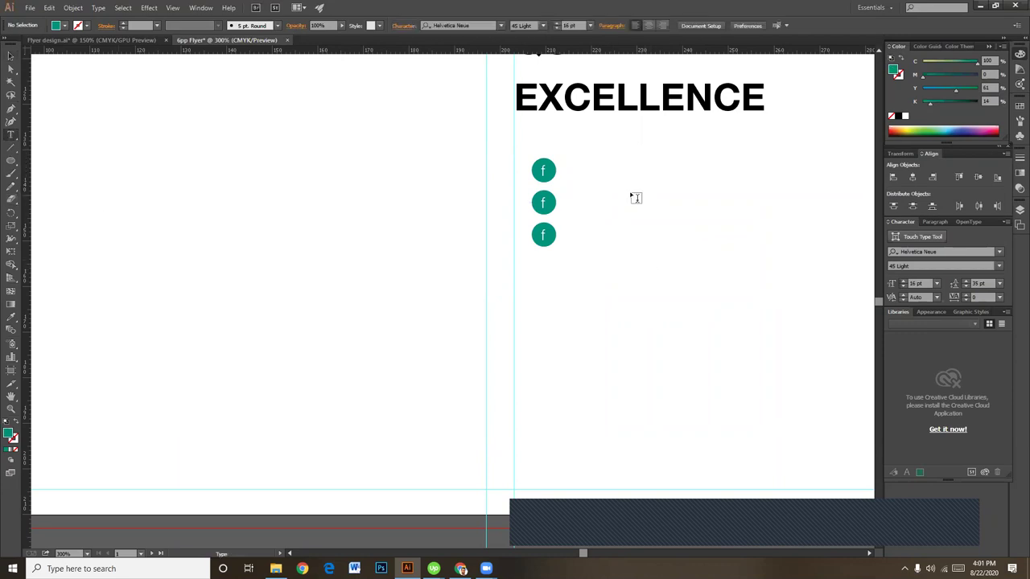
pyautogui.click(573, 171)
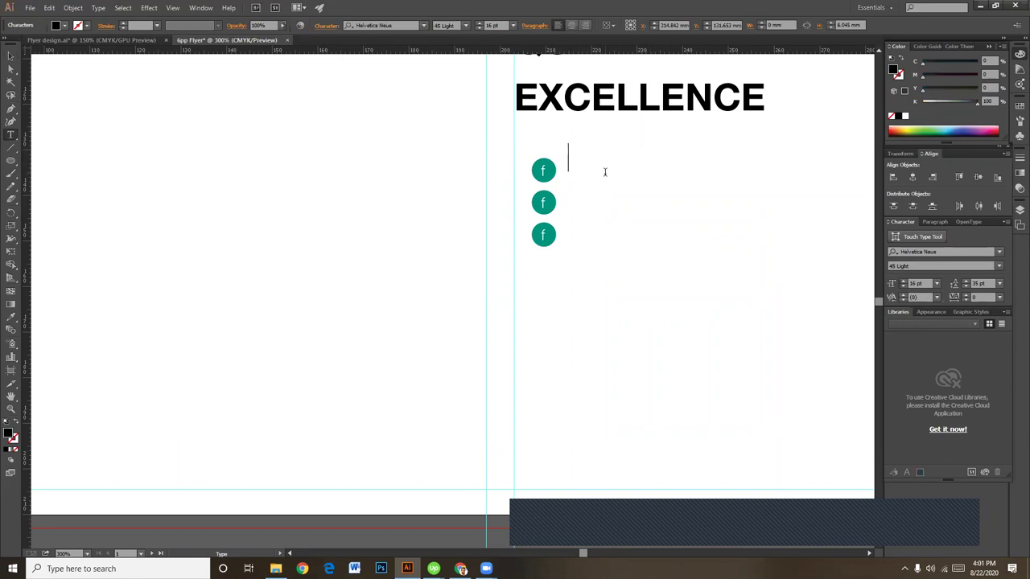
pyautogui.write('facebook')
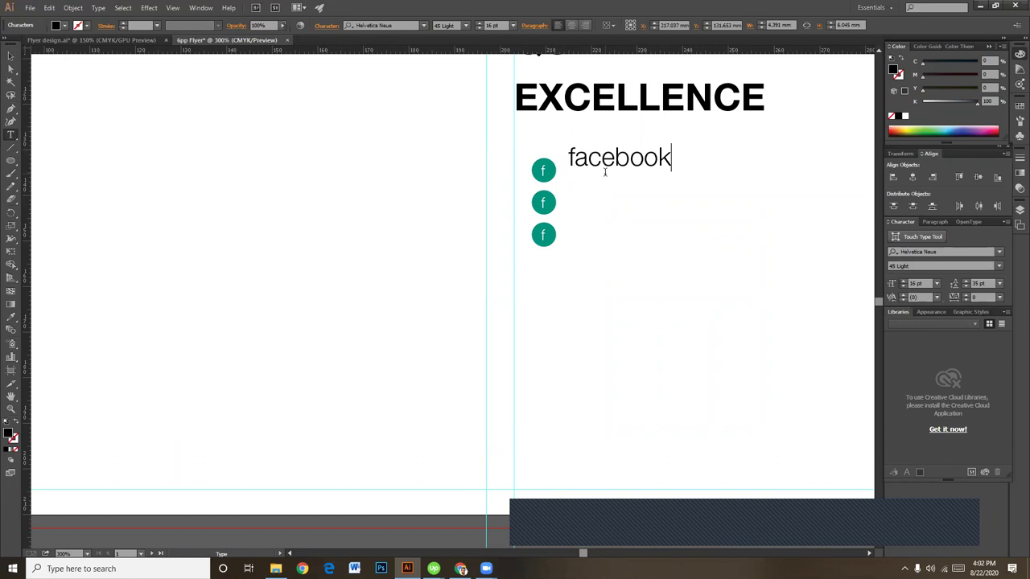
pyautogui.write('id')
pyautogui.click(573, 152)
pyautogui.write('/')
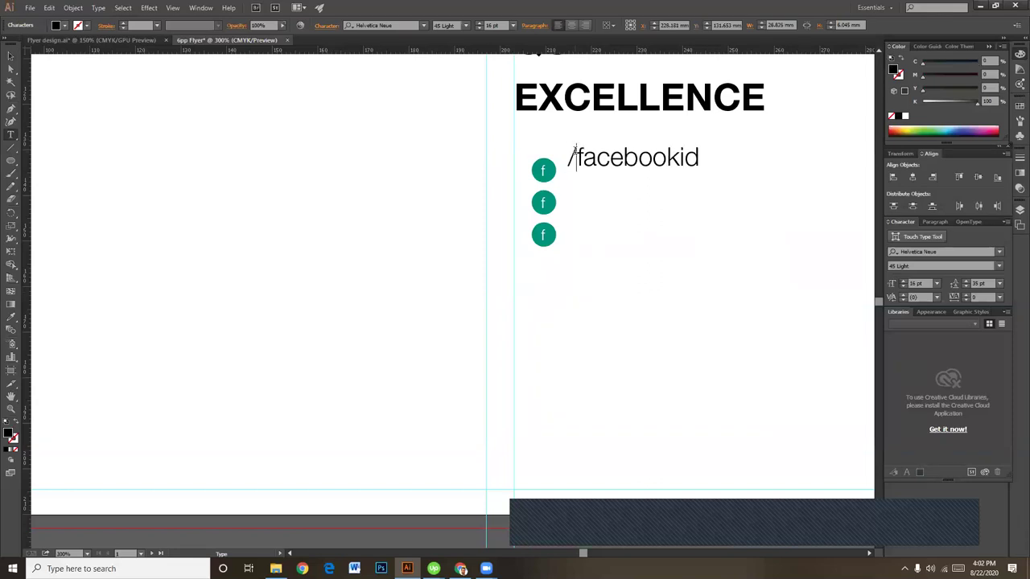
pyautogui.press('Escape')
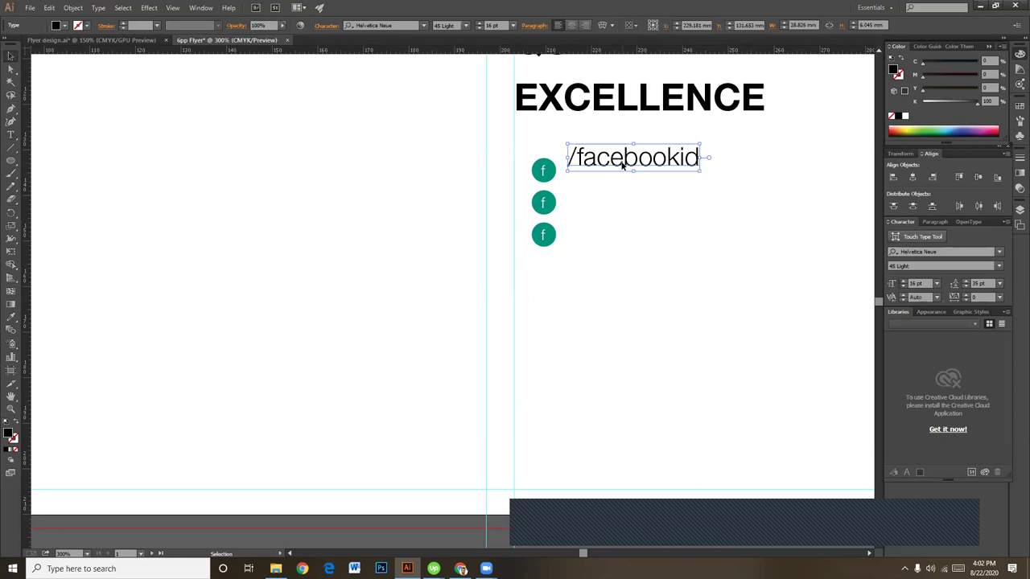
pyautogui.moveTo(622, 164); pyautogui.dragTo(625, 180)
pyautogui.moveTo(701, 188); pyautogui.dragTo(681, 179)
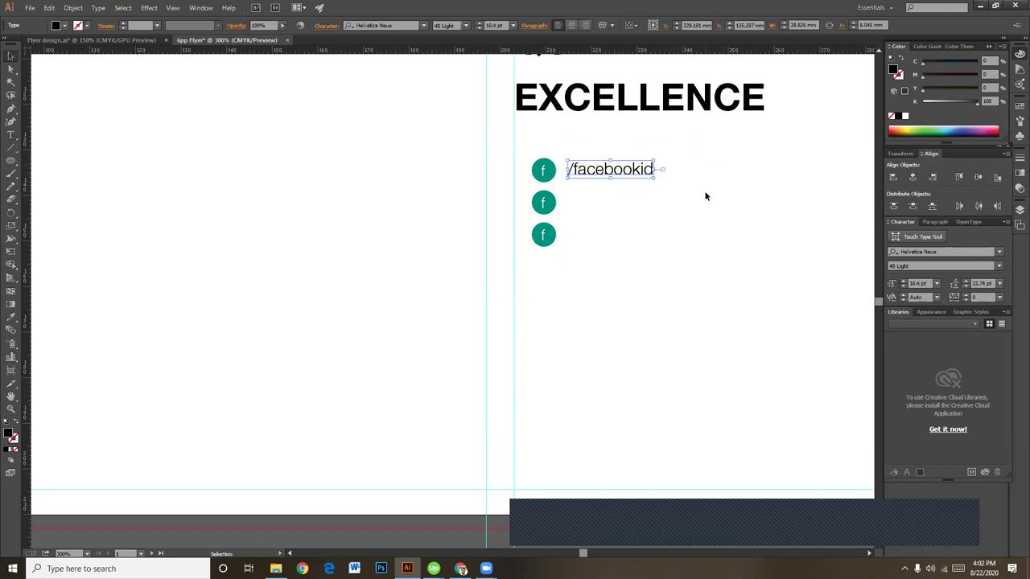
pyautogui.click(741, 212)
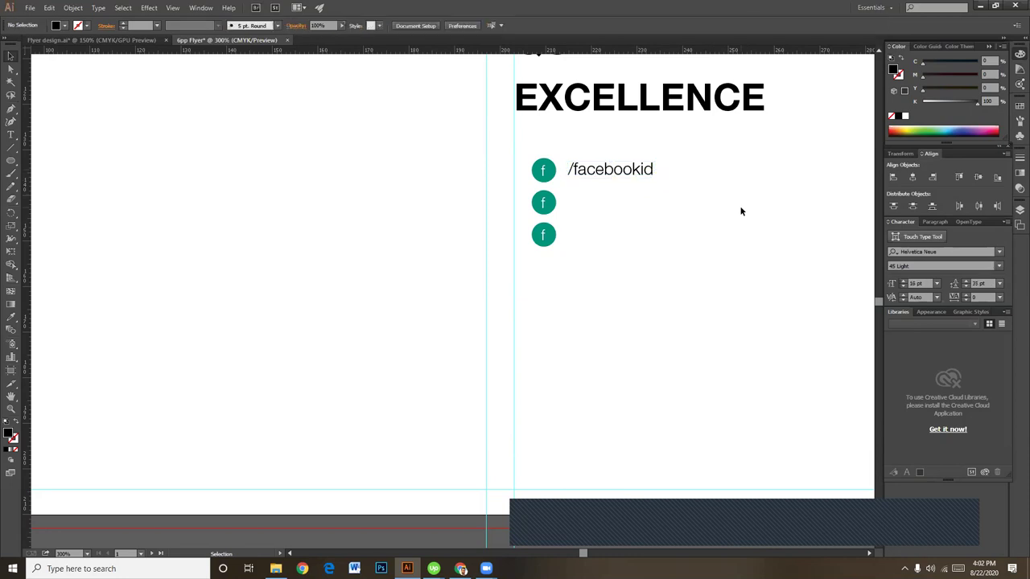
# Step: Delete the two lower icons and repeat the top icon with its label down into three rows
pyautogui.click(607, 170)
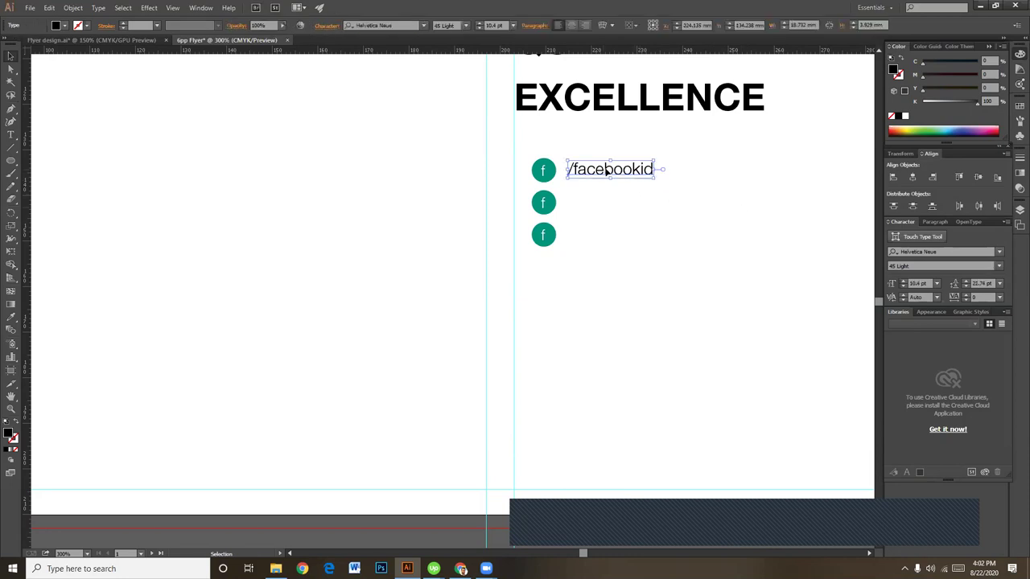
pyautogui.click(623, 218)
pyautogui.moveTo(566, 274); pyautogui.dragTo(529, 192)
pyautogui.press('Delete')
pyautogui.moveTo(651, 214); pyautogui.dragTo(563, 224)
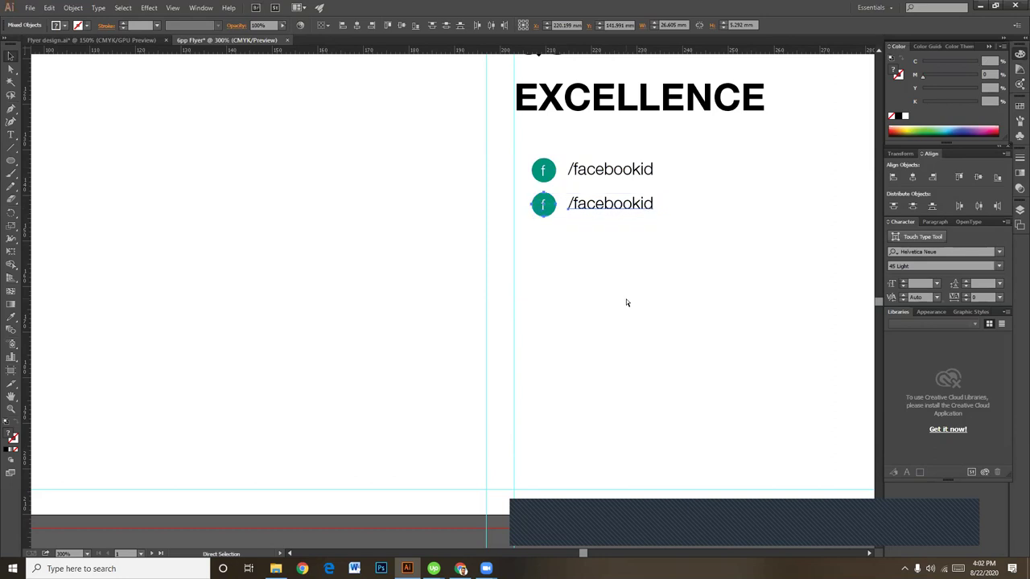
pyautogui.hotkey('ctrl', 'd')
pyautogui.click(646, 348)
pyautogui.hotkey('ctrl', '-')
pyautogui.hotkey('ctrl', '-')
pyautogui.hotkey('ctrl', '-')
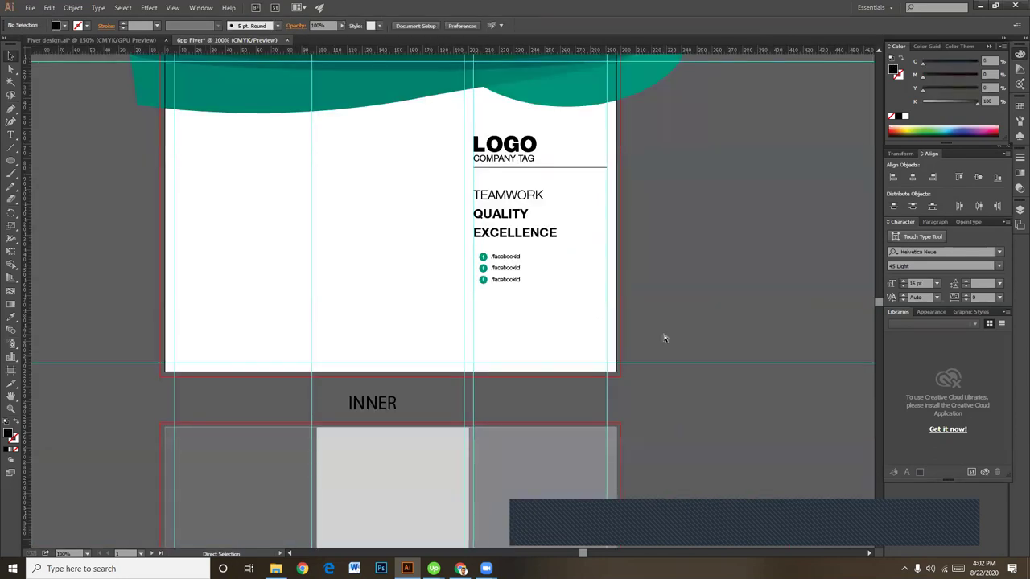
# Step: Add a website address line below the icons in 75 Bold and nudge it into place
pyautogui.hotkey('ctrl', '+')
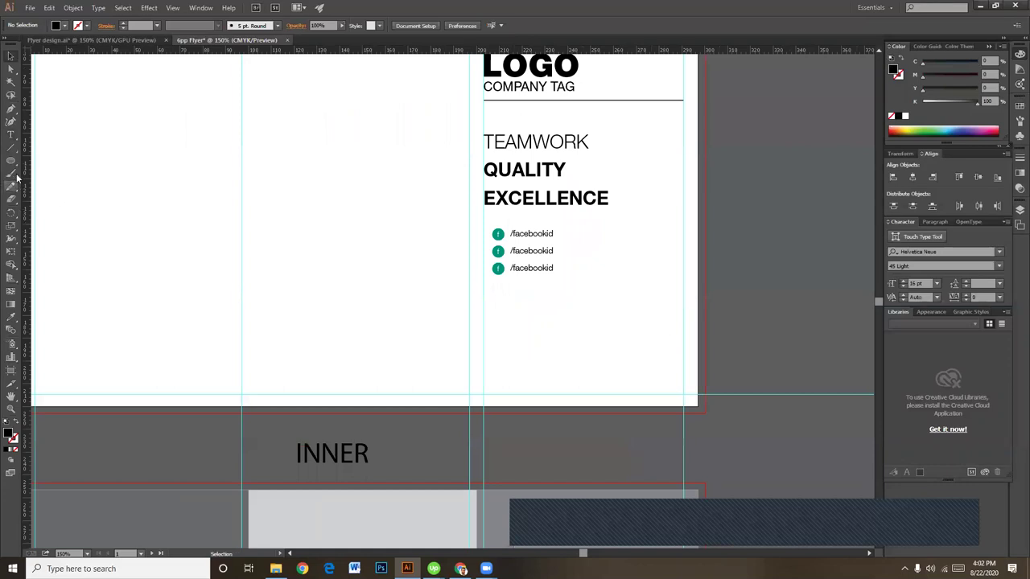
pyautogui.click(11, 134)
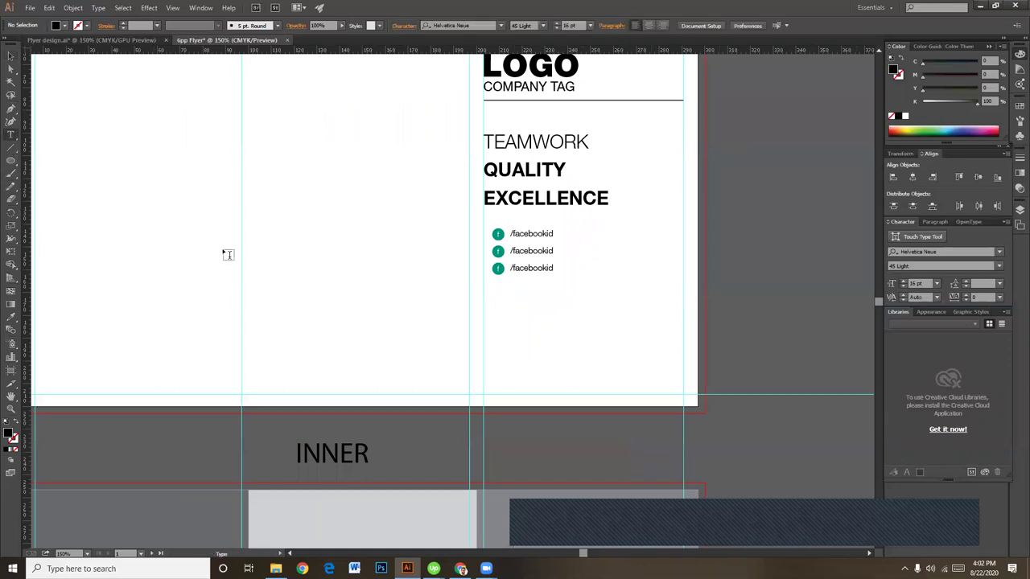
pyautogui.click(546, 313)
pyautogui.write('www.website.com')
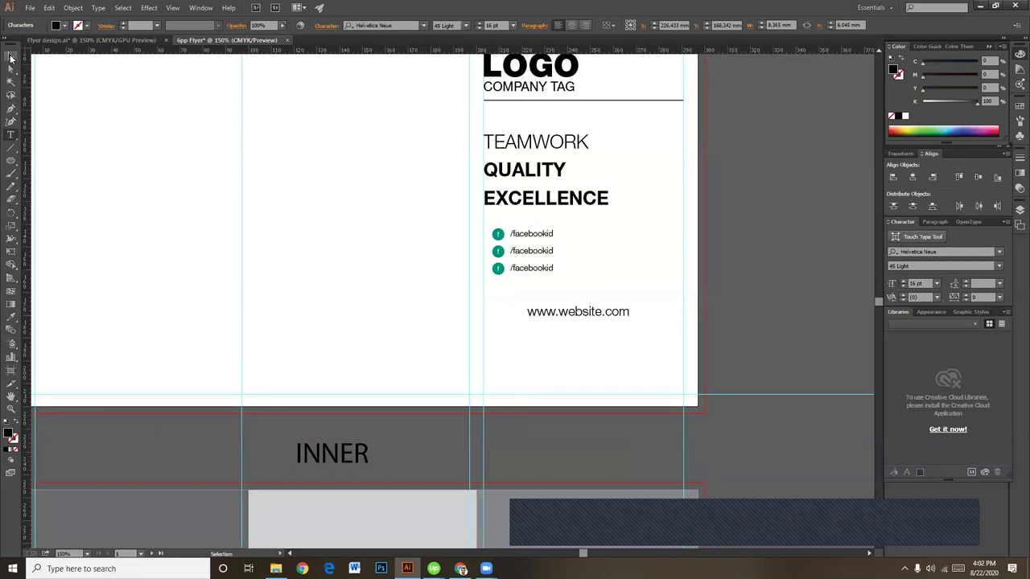
pyautogui.click(11, 54)
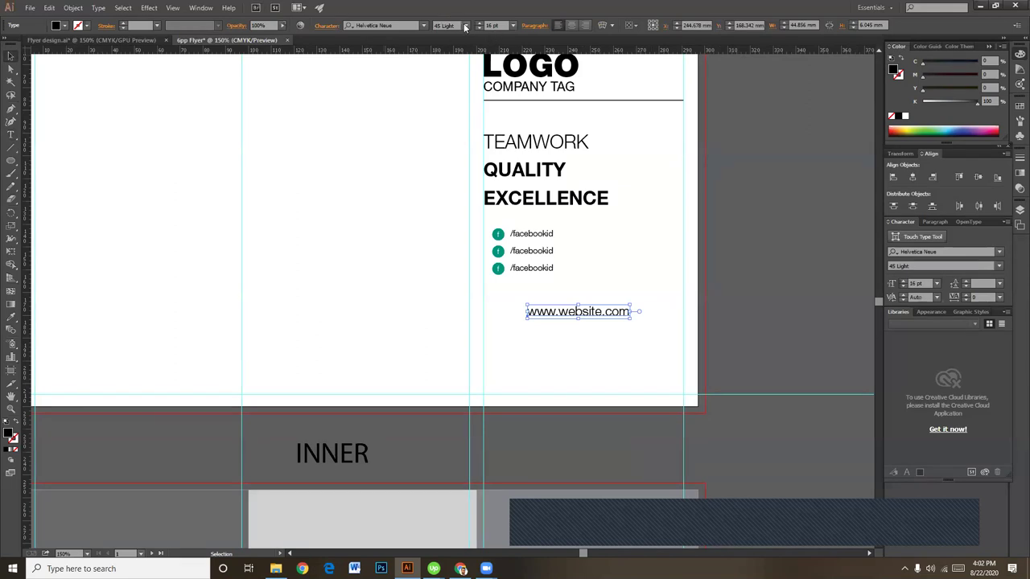
pyautogui.click(465, 28)
pyautogui.click(458, 297)
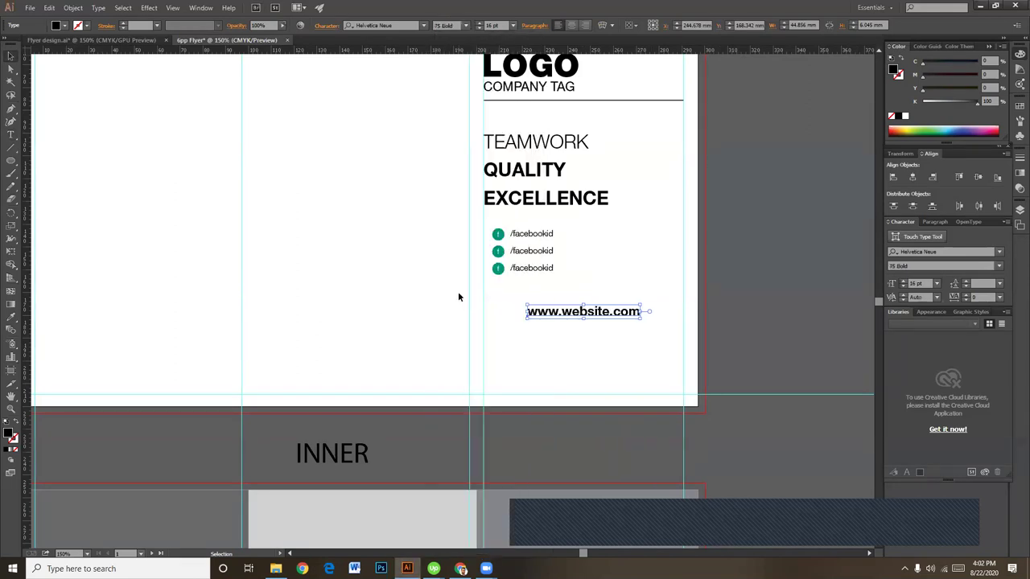
pyautogui.moveTo(615, 317); pyautogui.dragTo(607, 323)
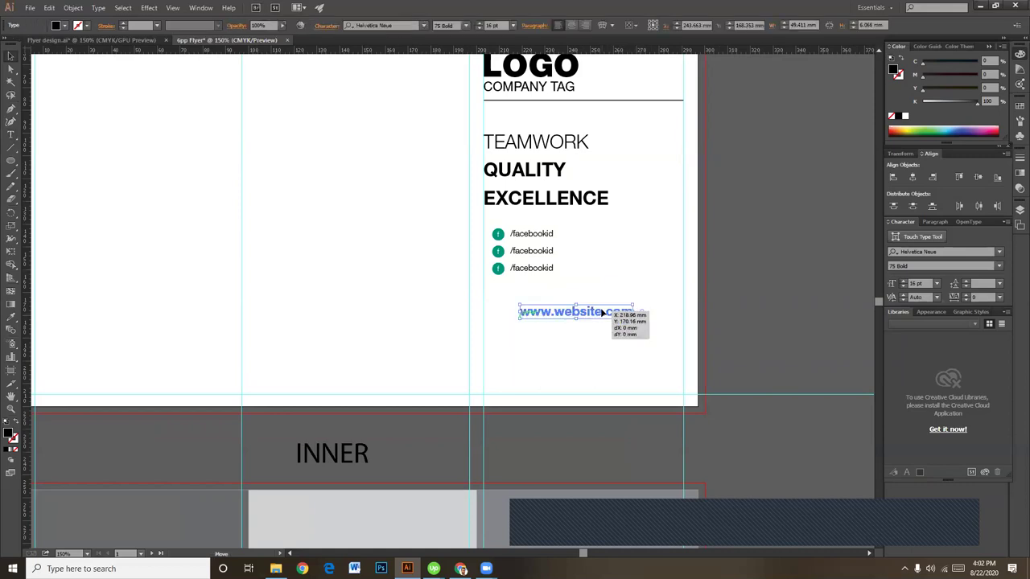
pyautogui.click(651, 361)
# Step: Zoom out to 100% and scroll down to show the INNER panels below the outside page
pyautogui.click(616, 315)
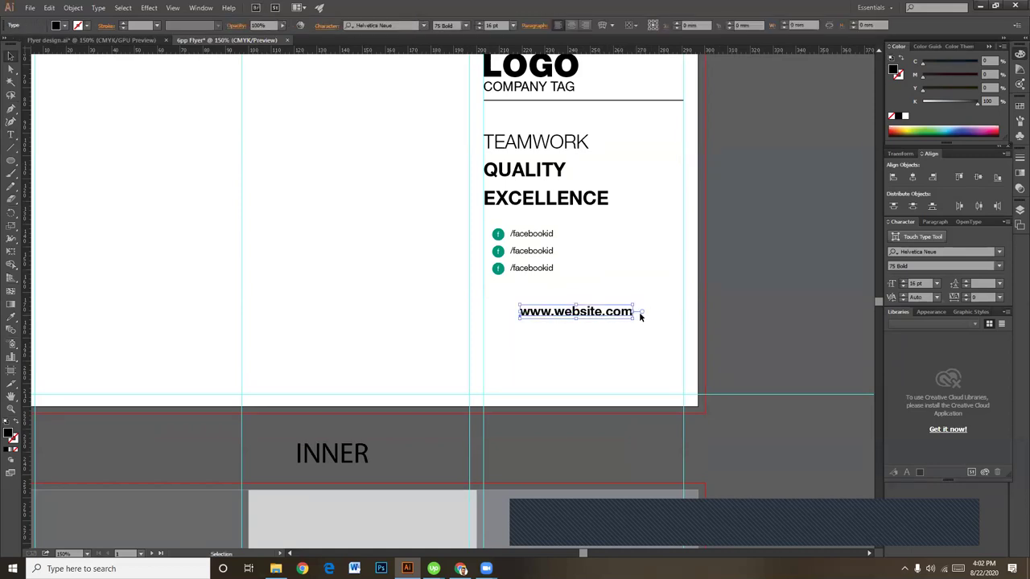
pyautogui.click(717, 337)
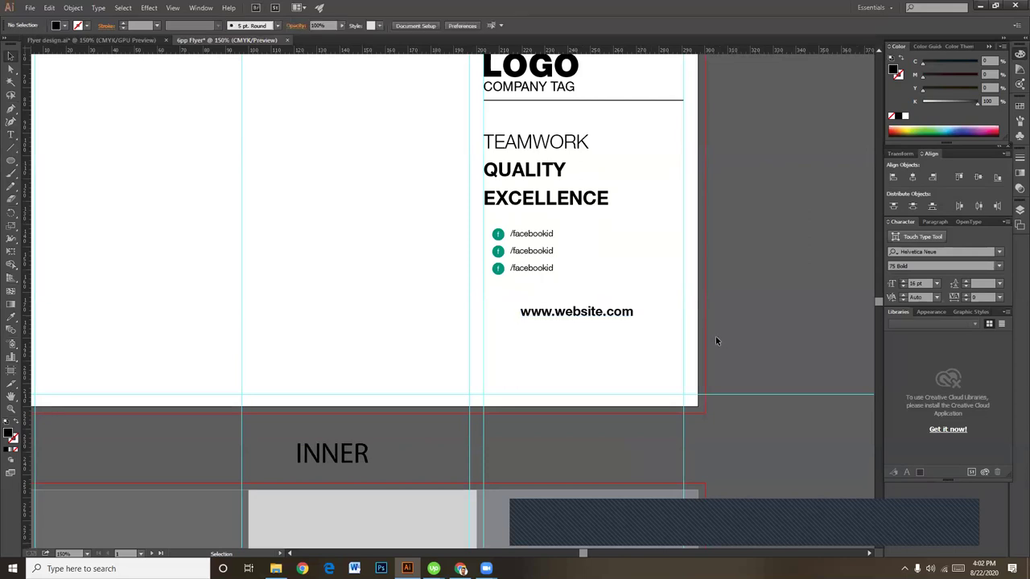
pyautogui.hotkey('ctrl', '-')
pyautogui.scroll(-1, 648, 287)
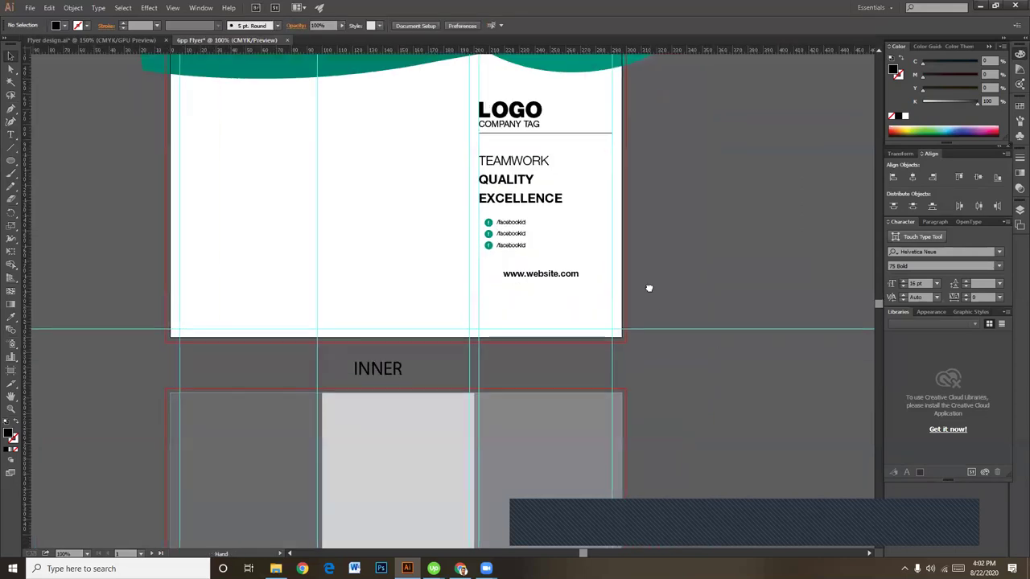
pyautogui.scroll(-1, 667, 257)
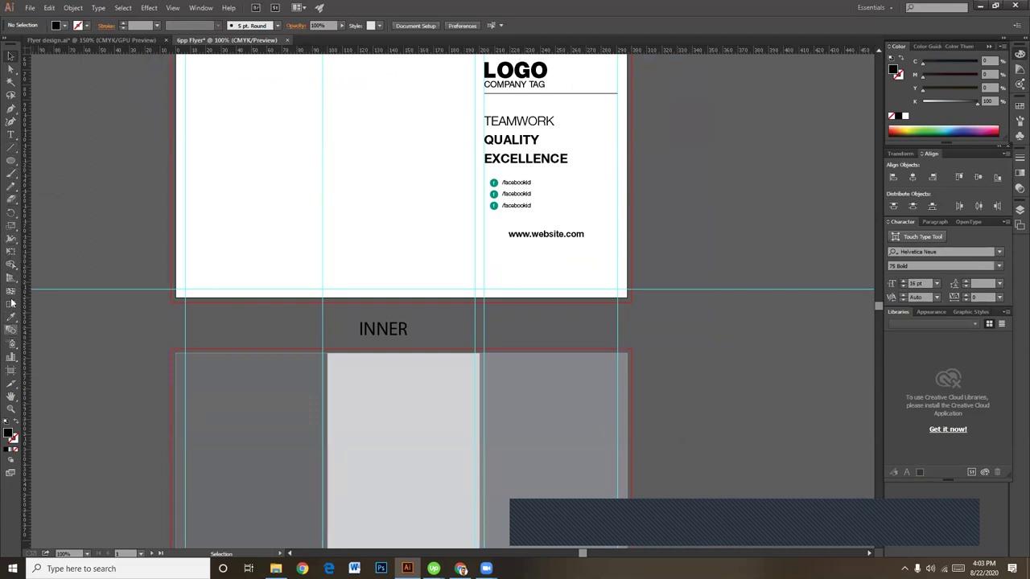
# Step: Draw a wide rectangle across the page join and slant its top by lowering the top-left corner
pyautogui.click(11, 161)
pyautogui.click(64, 160)
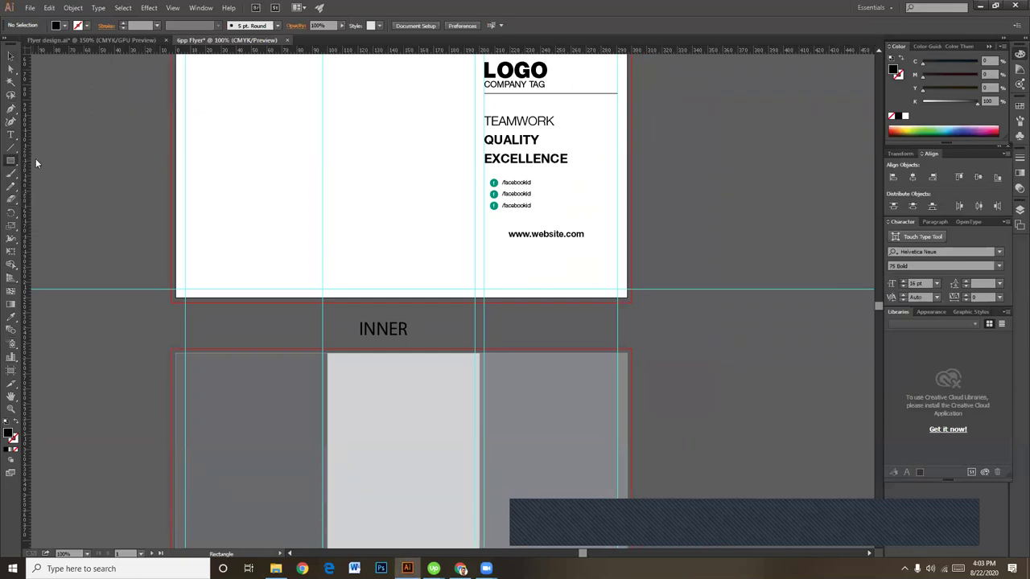
pyautogui.moveTo(152, 255); pyautogui.dragTo(729, 381)
pyautogui.click(10, 57)
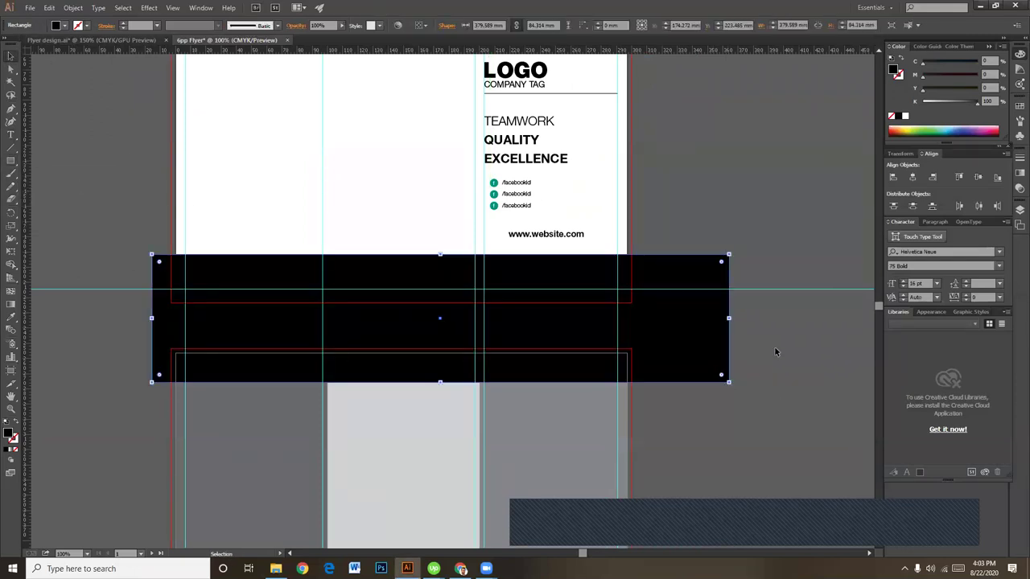
pyautogui.click(732, 320)
pyautogui.moveTo(705, 334); pyautogui.dragTo(706, 325)
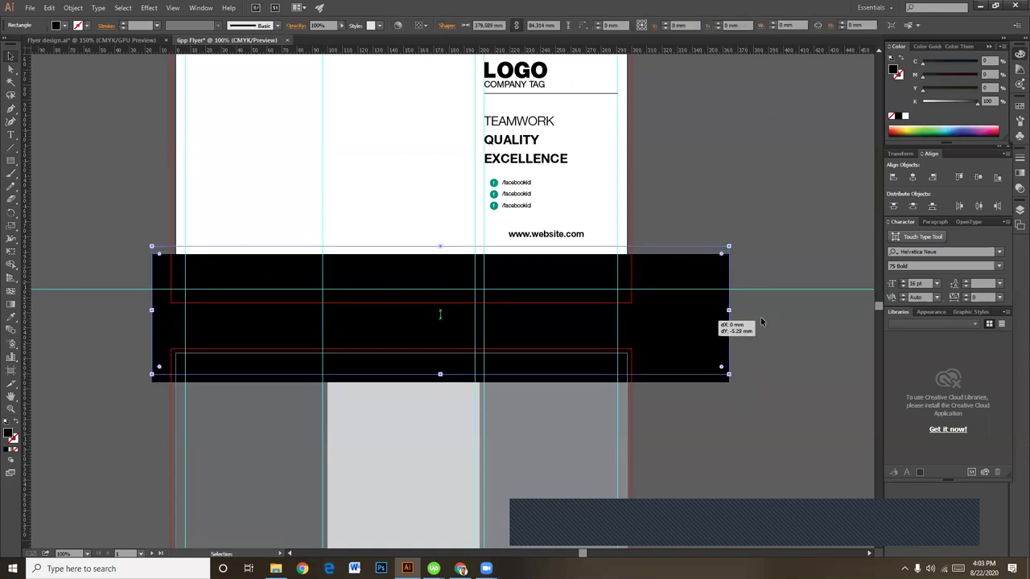
pyautogui.click(748, 321)
pyautogui.click(10, 72)
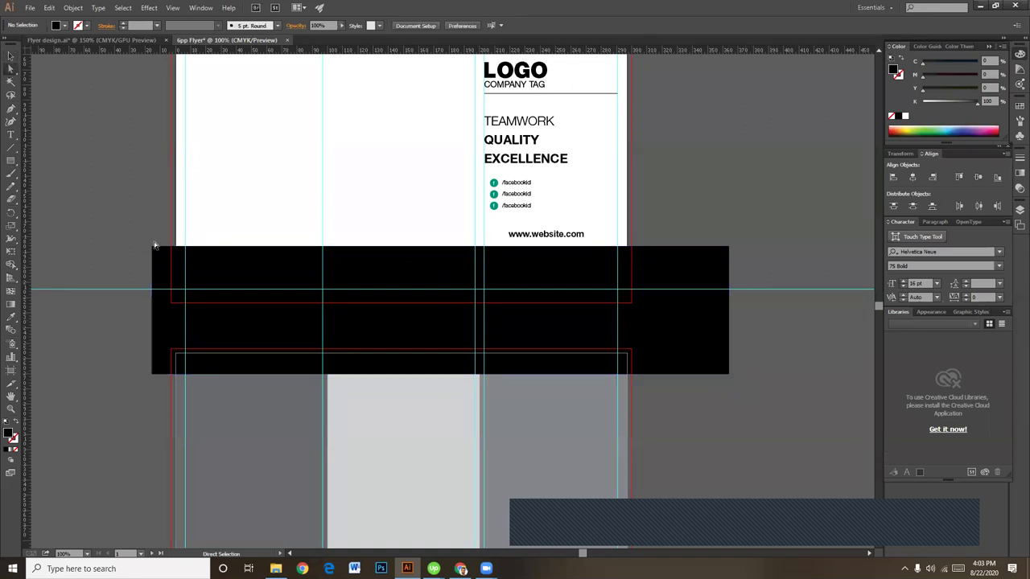
pyautogui.click(154, 247)
pyautogui.moveTo(157, 252); pyautogui.dragTo(160, 295)
pyautogui.click(701, 194)
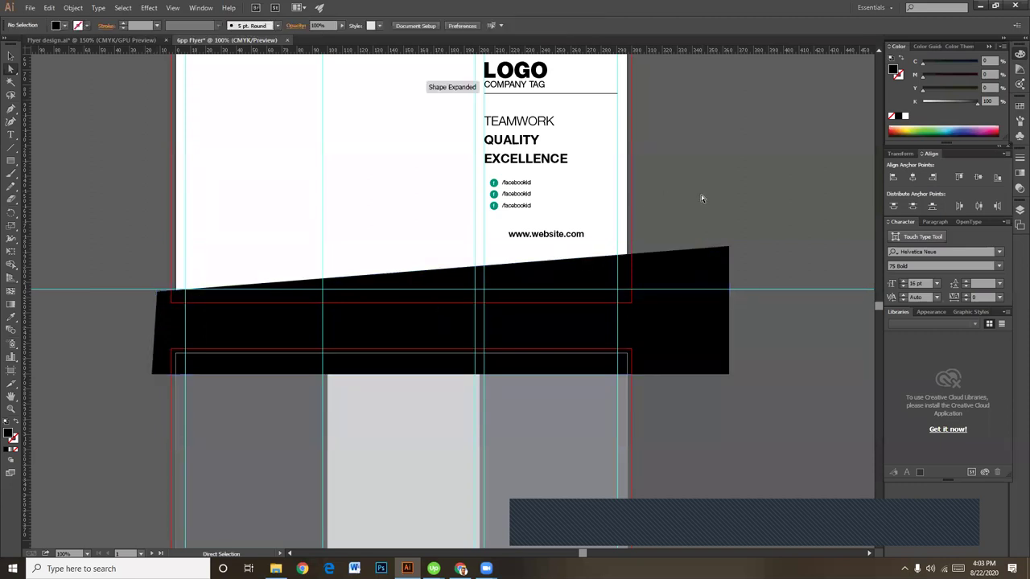
# Step: Fill the slanted shape with bright yellow
pyautogui.scroll(-2, 700, 251)
pyautogui.click(700, 252)
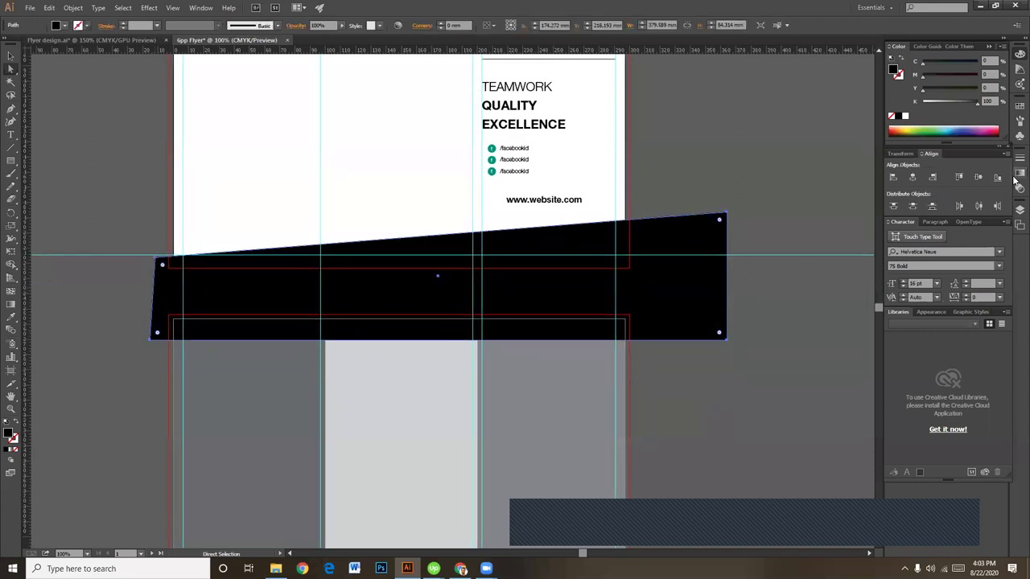
pyautogui.click(912, 122)
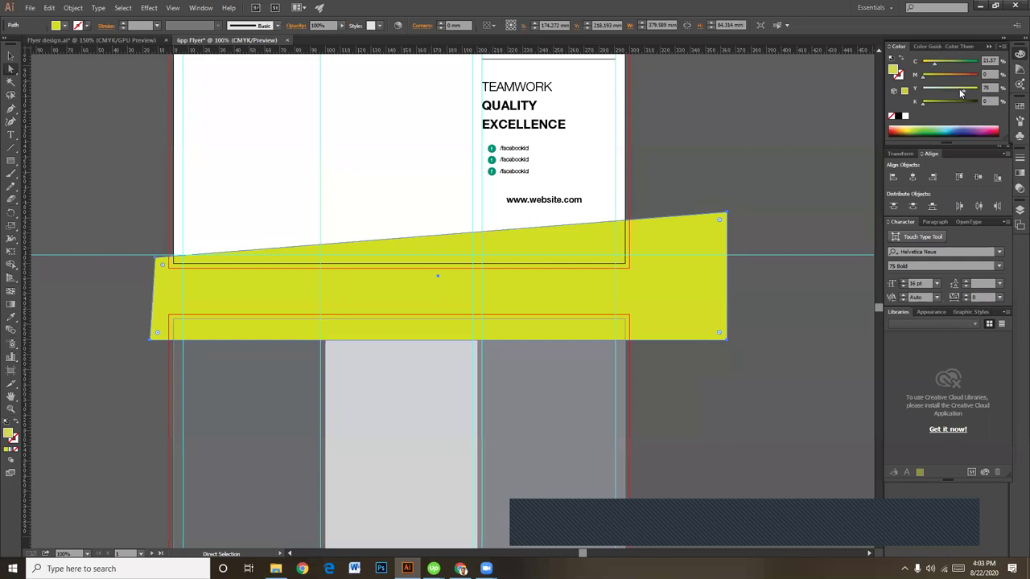
pyautogui.moveTo(928, 67); pyautogui.dragTo(885, 68)
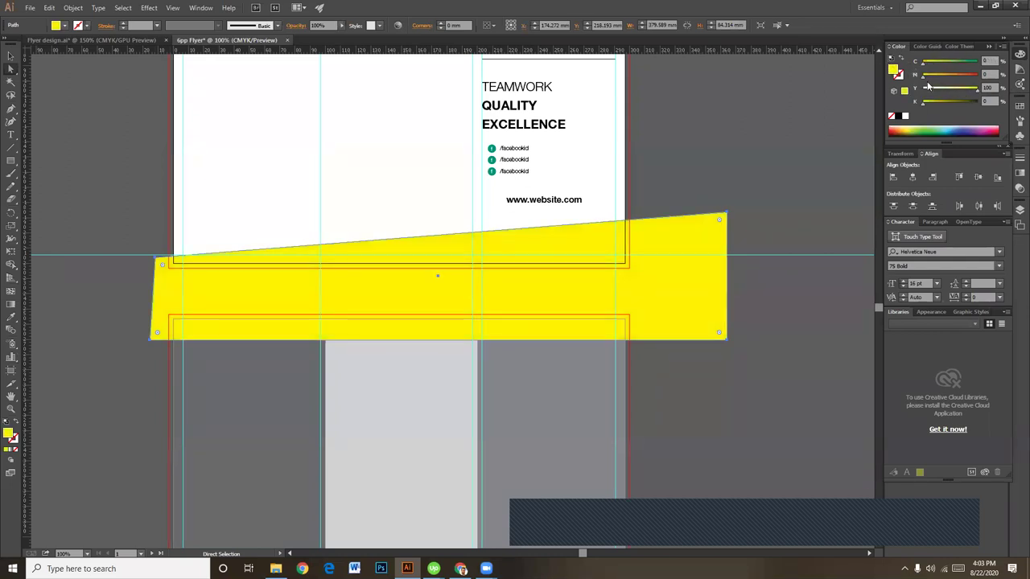
pyautogui.click(940, 78)
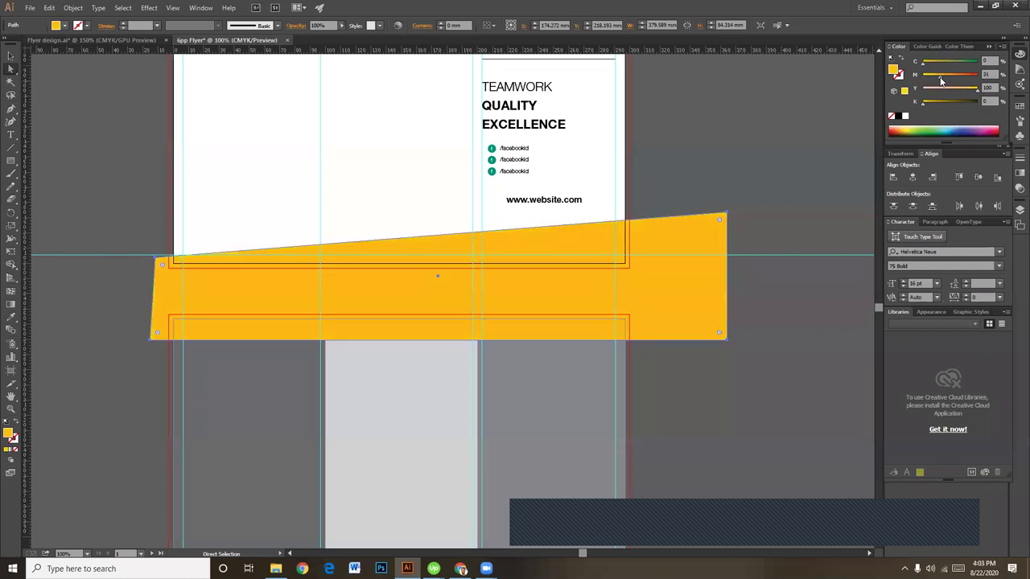
pyautogui.click(930, 75)
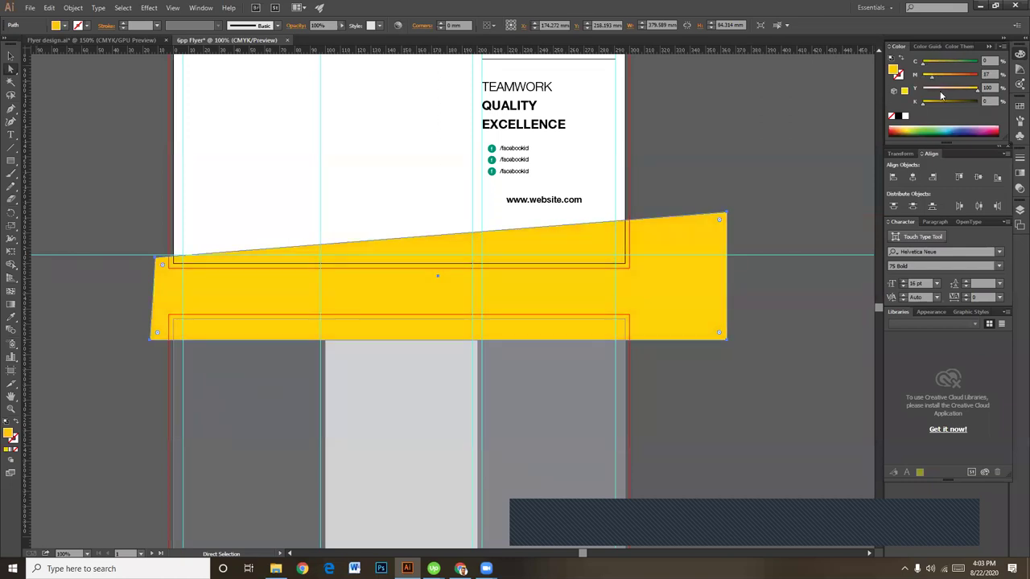
# Step: Send the yellow band to the back, behind the flyer panels
pyautogui.click(11, 56)
pyautogui.click(709, 145)
pyautogui.press('a')
pyautogui.click(713, 243)
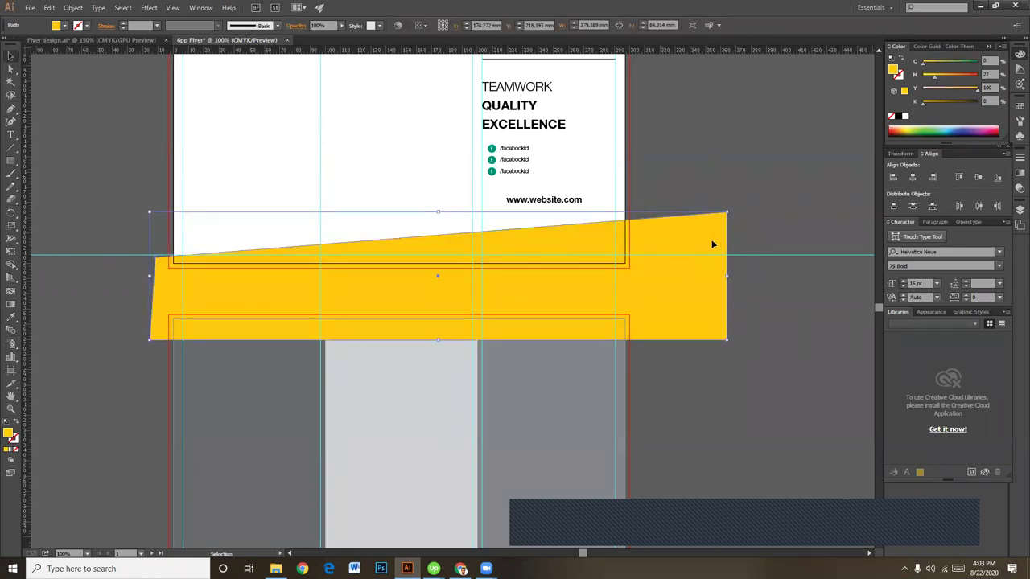
pyautogui.hotkey('ctrl', 'shift', '[')
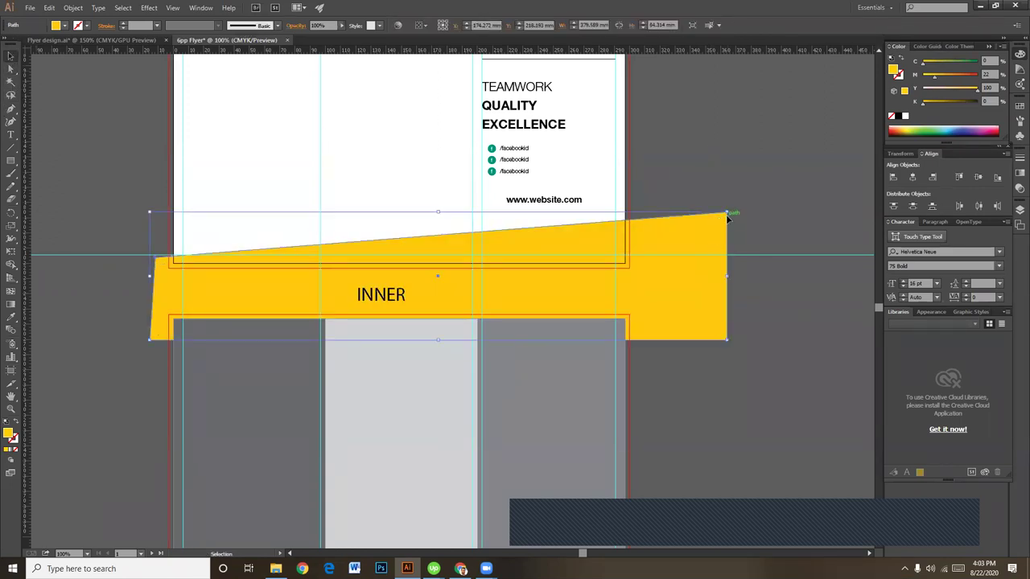
pyautogui.click(730, 166)
pyautogui.press('v')
pyautogui.hotkey('ctrl', '+')
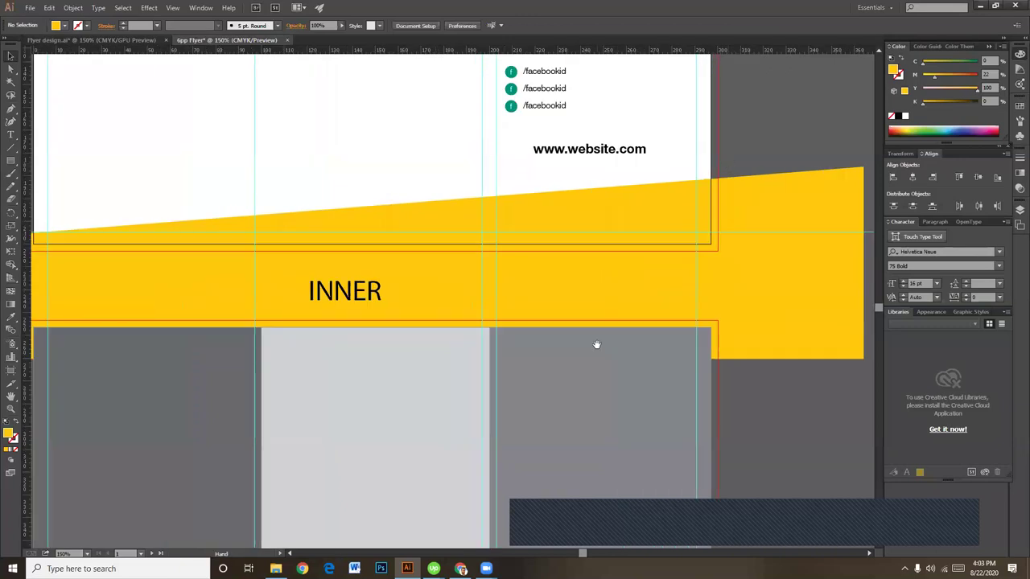
pyautogui.scroll(-1, 643, 232)
pyautogui.press('a')
pyautogui.hotkey('ctrl', '-')
pyautogui.hotkey('ctrl', '-')
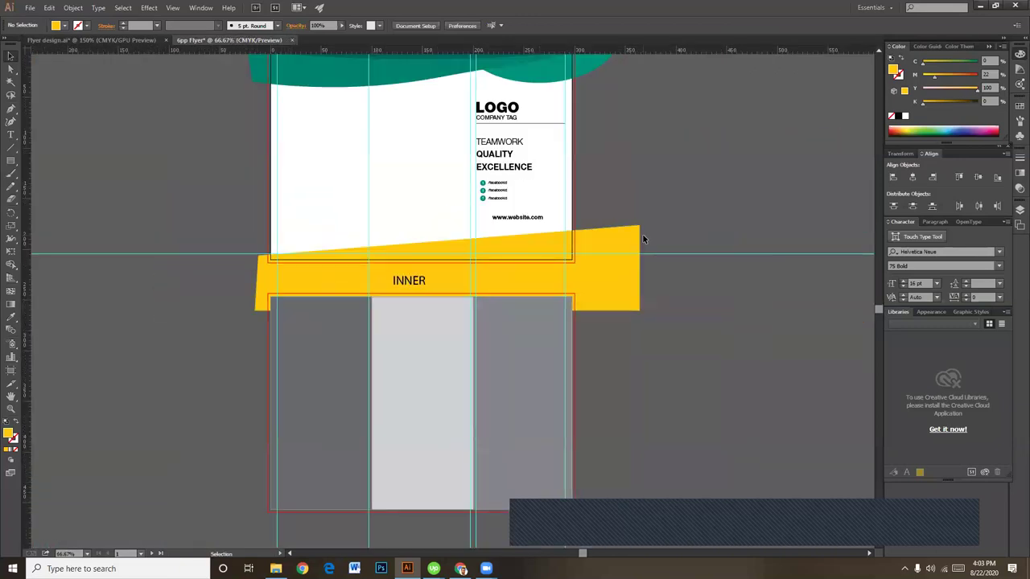
pyautogui.press('v')
pyautogui.hotkey('ctrl', '+')
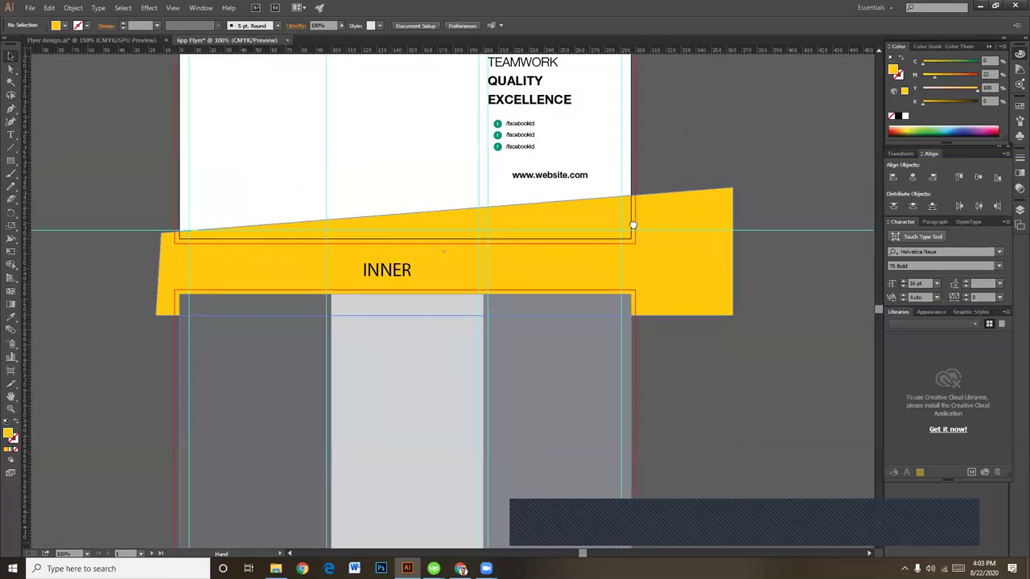
pyautogui.scroll(-1, 636, 230)
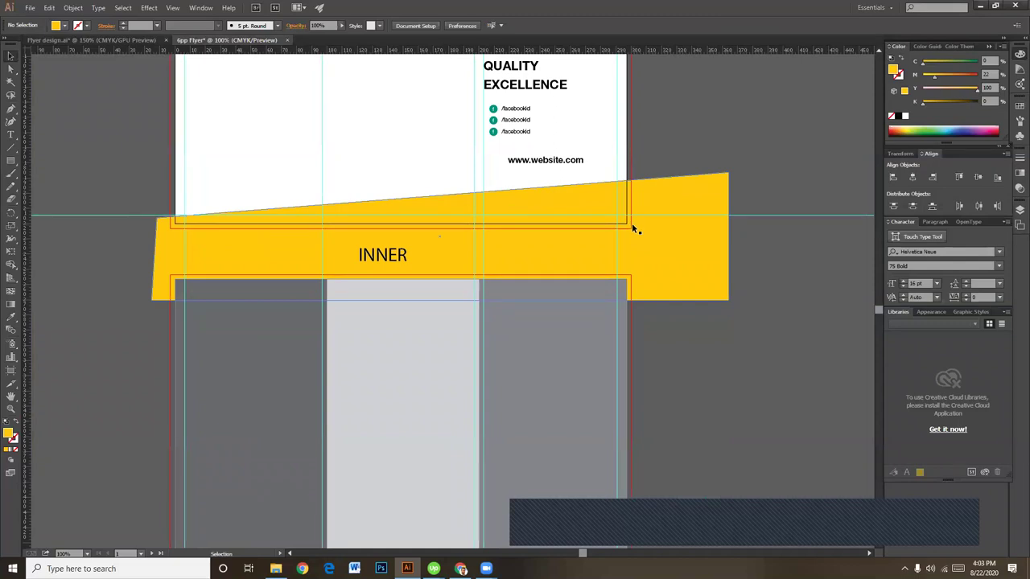
# Step: Raise the band's upper-right corner, then place a copy in front and lower its top edge
pyautogui.click(653, 198)
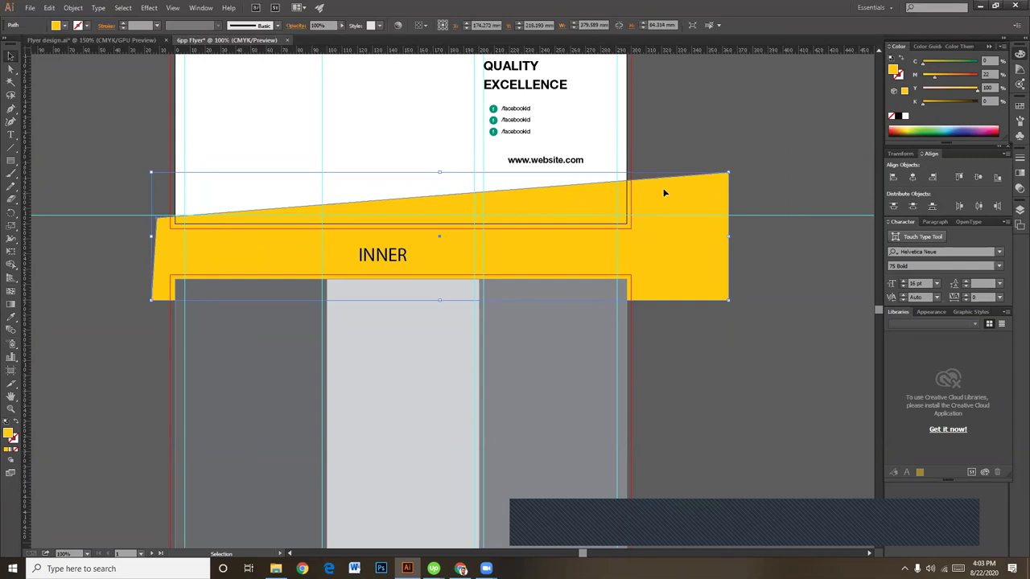
pyautogui.moveTo(729, 172); pyautogui.dragTo(729, 161)
pyautogui.click(724, 195)
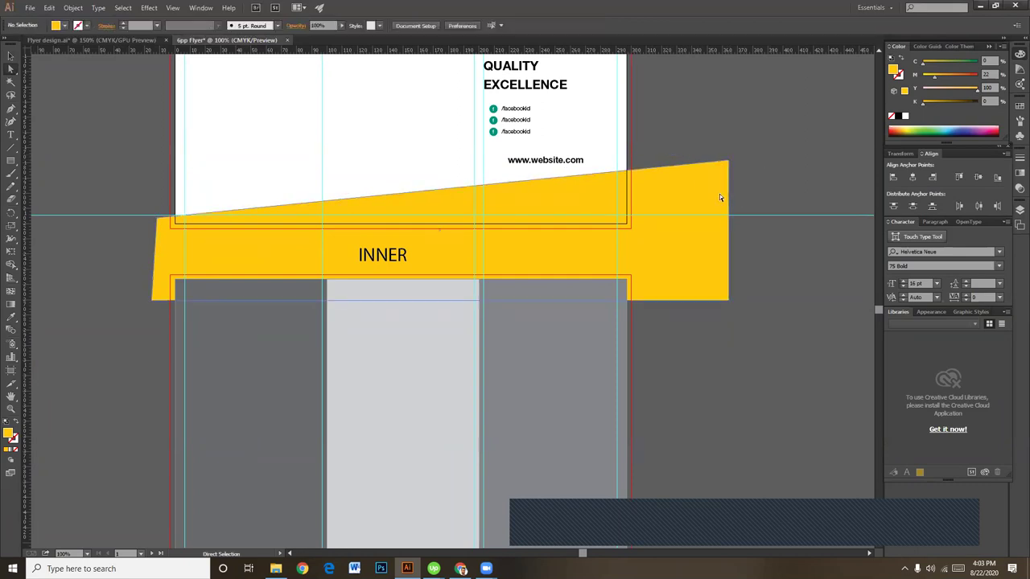
pyautogui.click(11, 62)
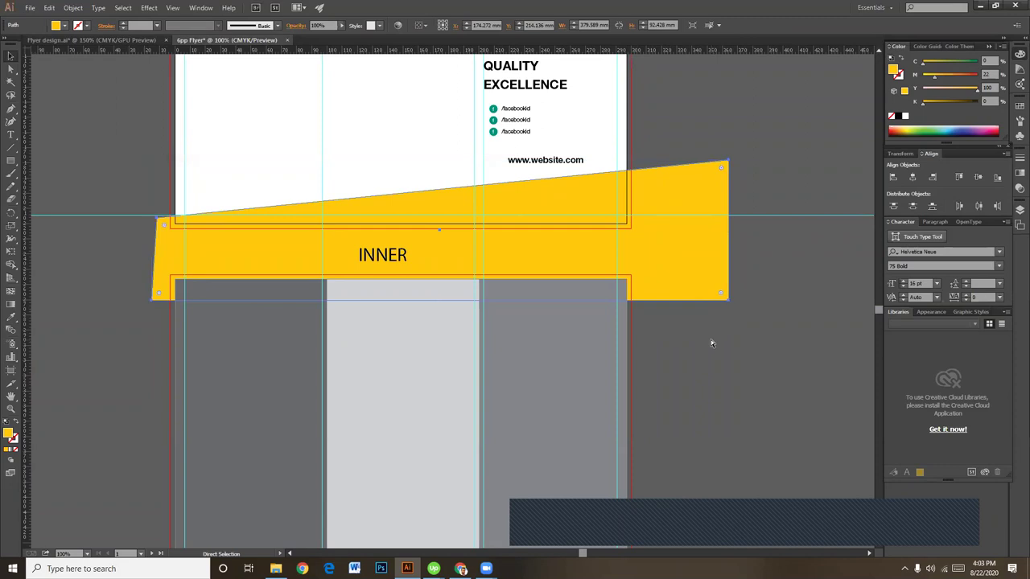
pyautogui.press('v')
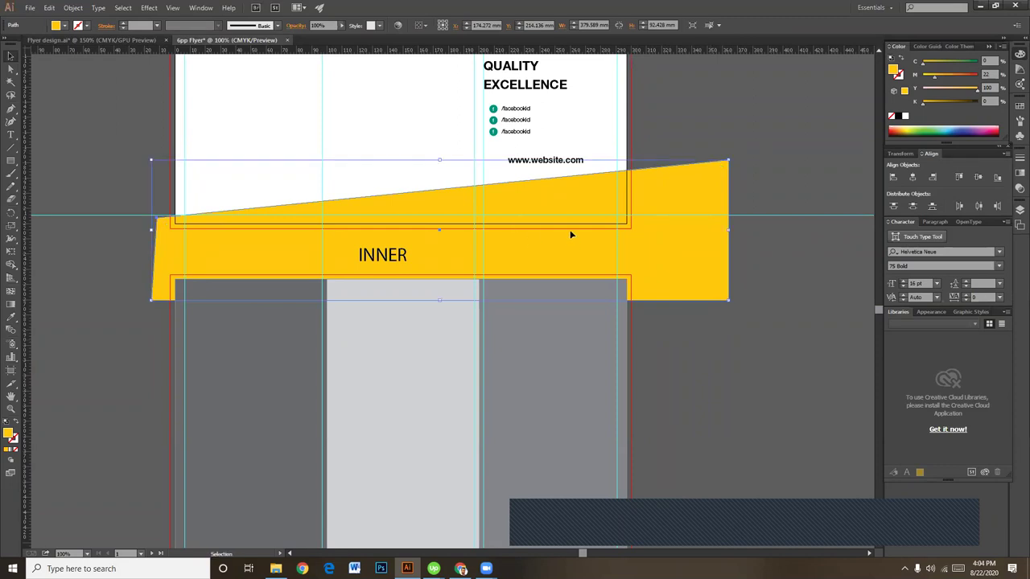
pyautogui.moveTo(439, 161); pyautogui.dragTo(440, 174)
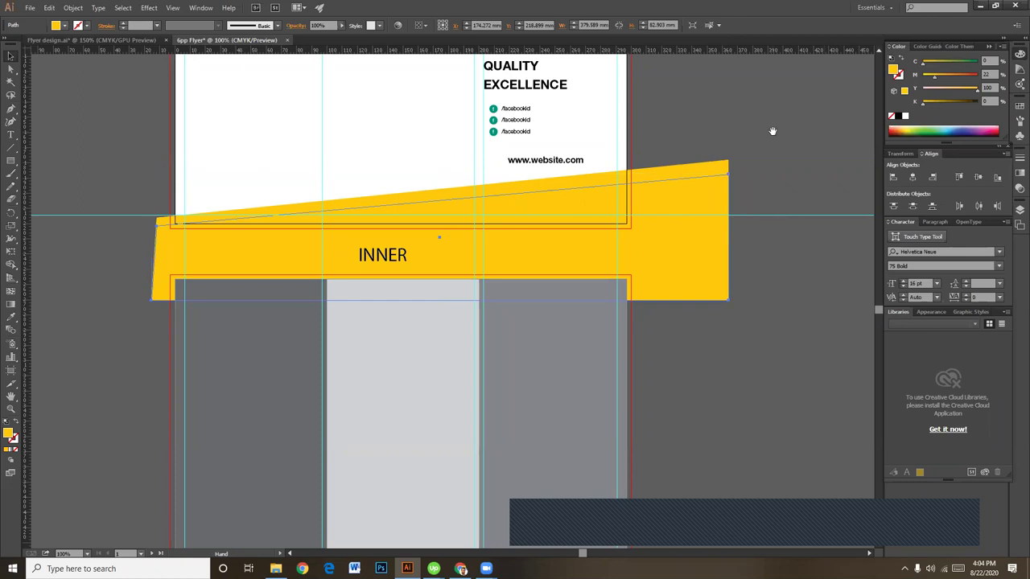
pyautogui.moveTo(771, 131); pyautogui.dragTo(759, 408)
# Step: Sample the wave's teal onto the band copy and lower its top to reveal a yellow stripe
pyautogui.press('i')
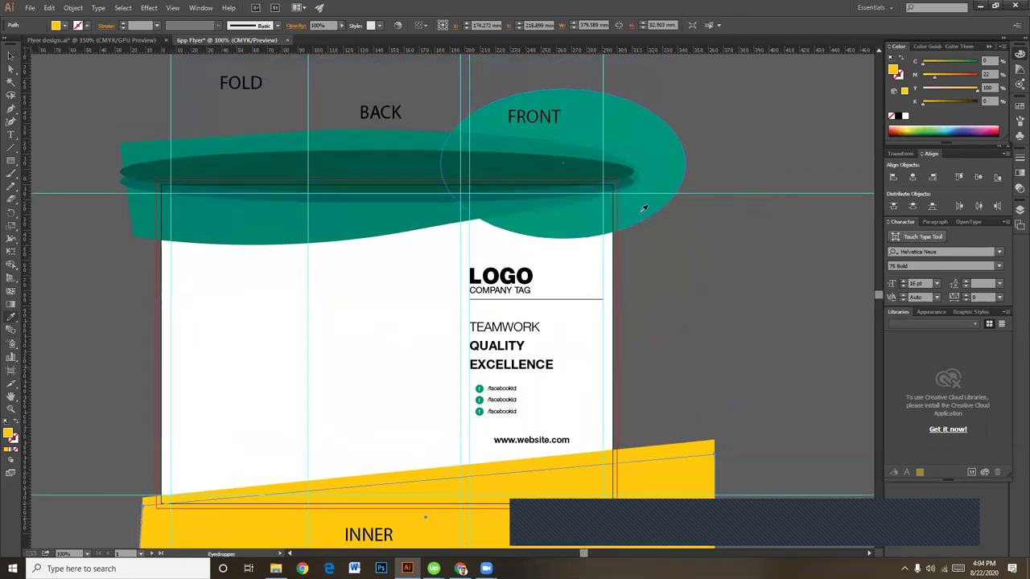
pyautogui.click(653, 207)
pyautogui.scroll(-3, 700, 271)
pyautogui.click(11, 57)
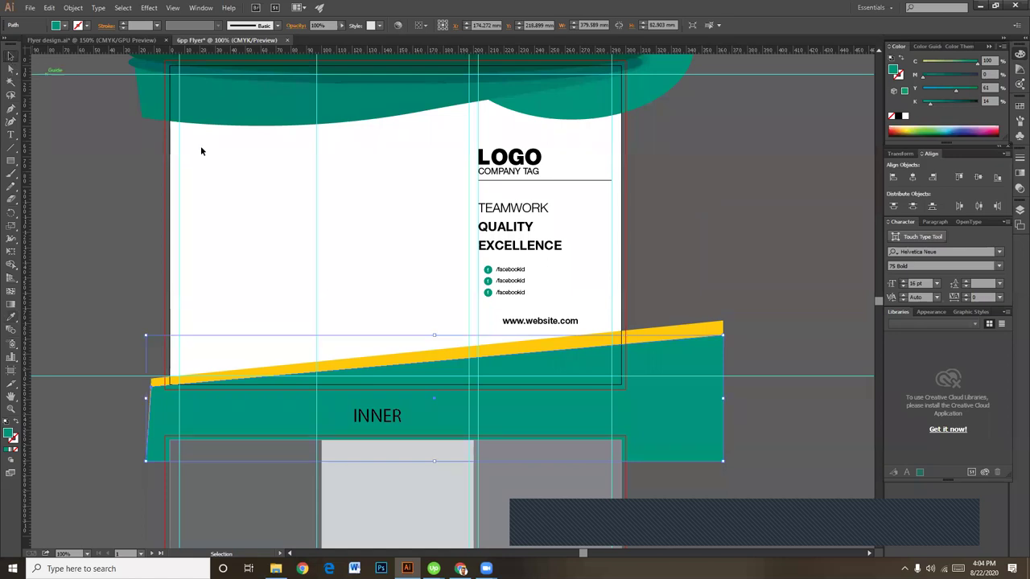
pyautogui.press('a')
pyautogui.press('v')
pyautogui.scroll(-2, 751, 321)
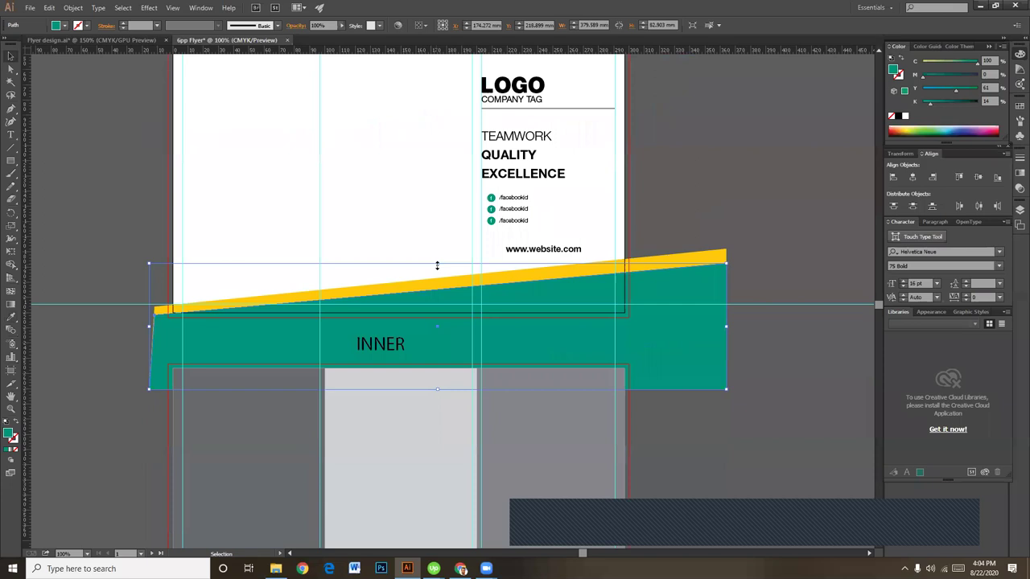
pyautogui.moveTo(437, 266); pyautogui.dragTo(437, 286)
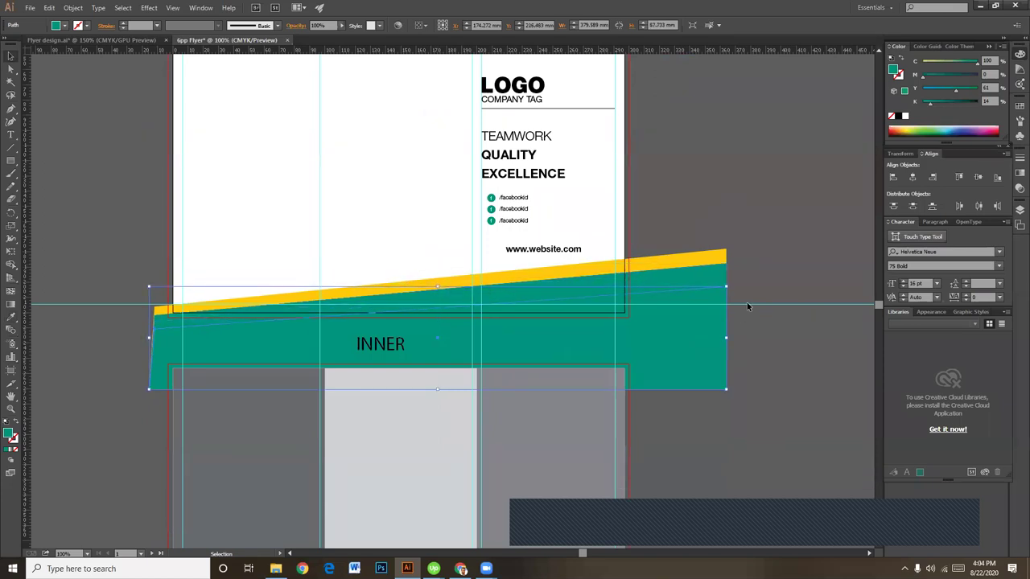
# Step: Re-sample the teal fill and darken it with the Color panel's K slider
pyautogui.click(918, 103)
pyautogui.moveTo(940, 87); pyautogui.dragTo(936, 91)
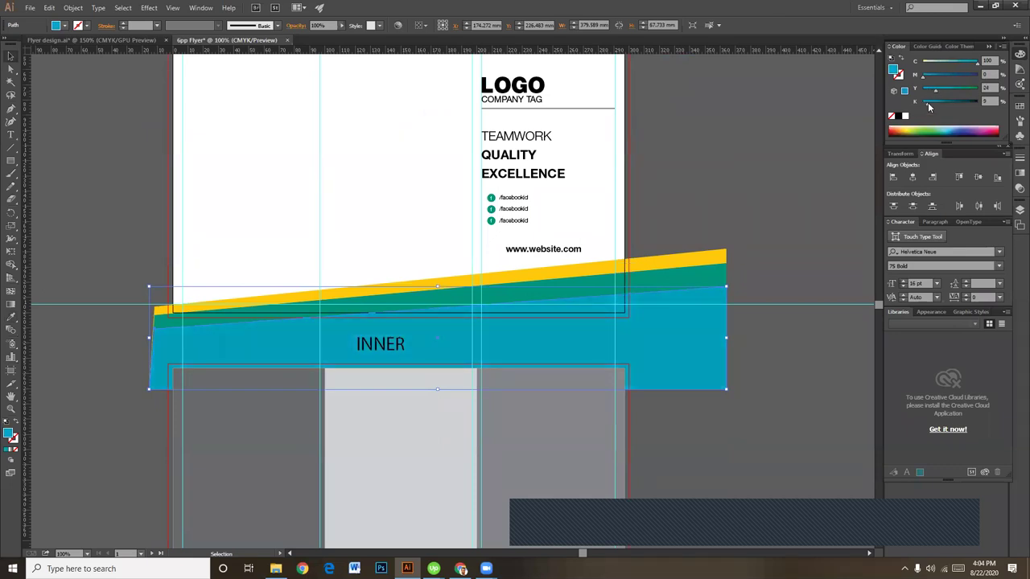
pyautogui.press('i')
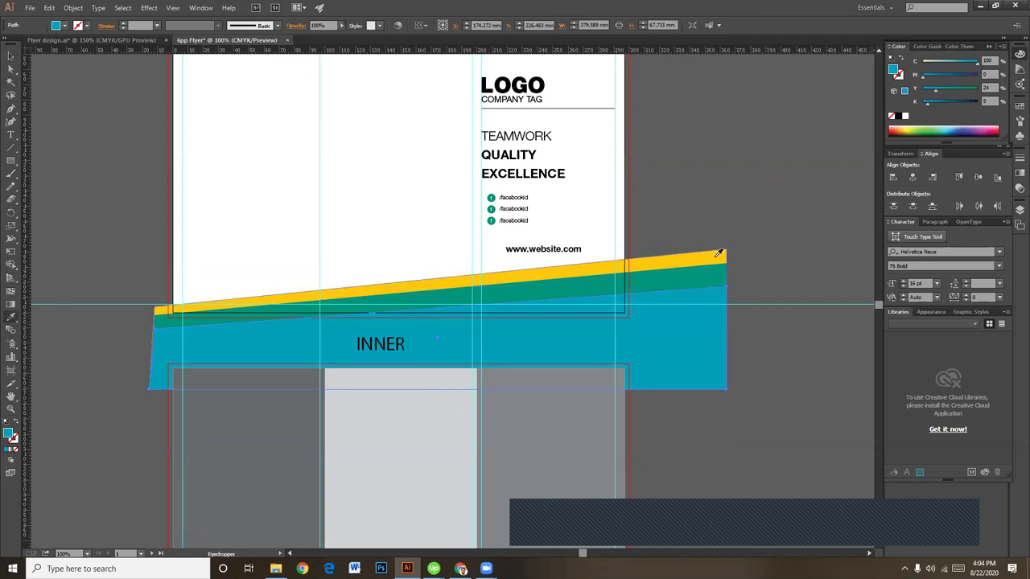
pyautogui.click(716, 271)
pyautogui.click(950, 103)
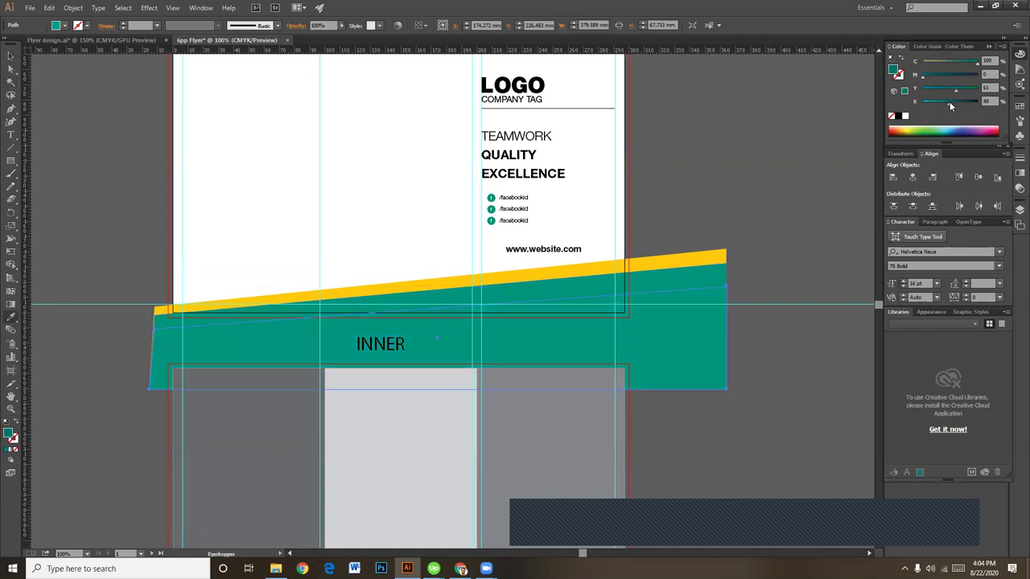
pyautogui.click(10, 55)
pyautogui.click(633, 202)
# Step: Pull two vertical guides from the left ruler onto the inner side to mark panel edges
pyautogui.scroll(3, 706, 161)
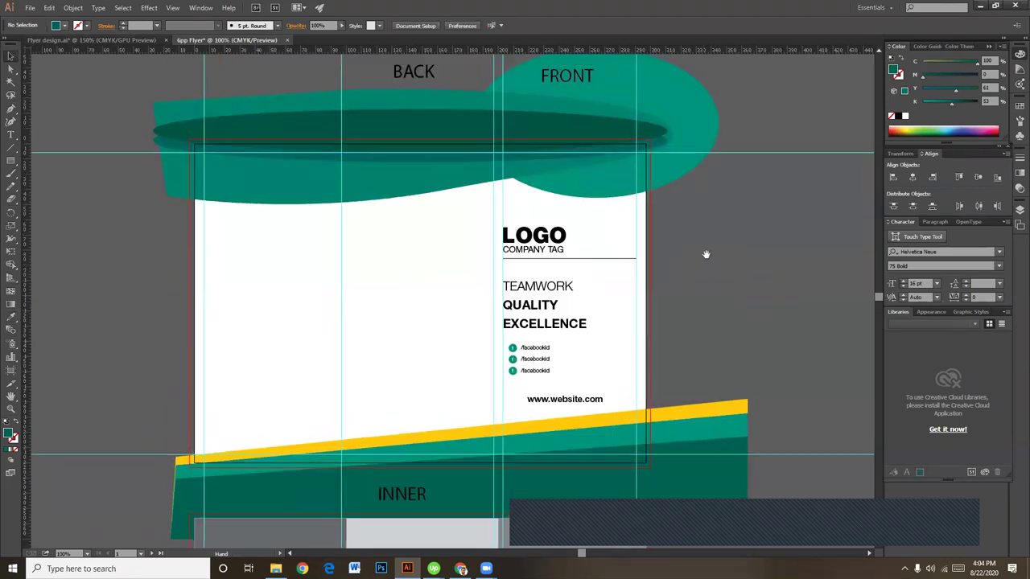
pyautogui.moveTo(695, 289); pyautogui.dragTo(705, 248)
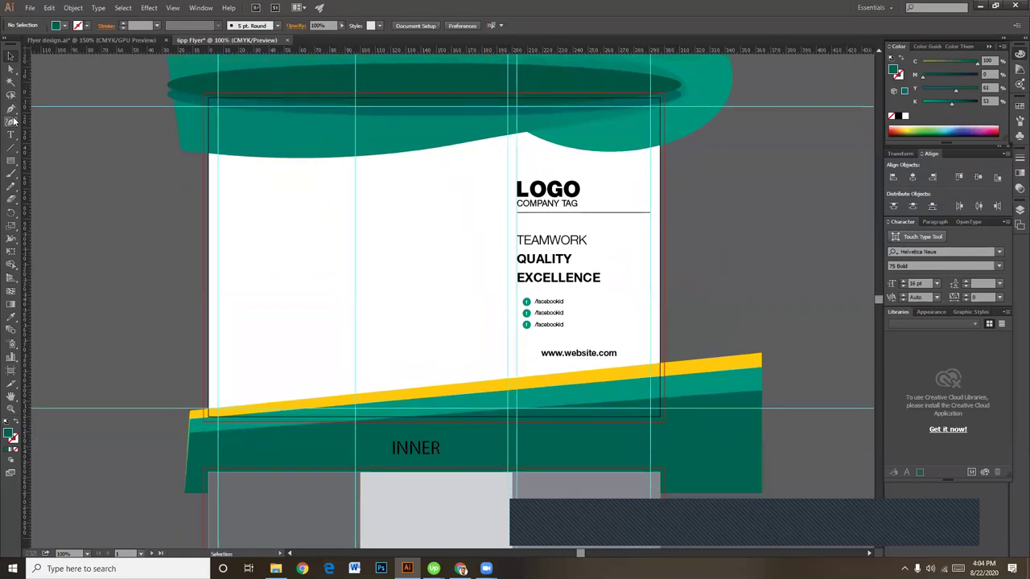
pyautogui.hotkey('ctrl', '-')
pyautogui.hotkey('ctrl', '+')
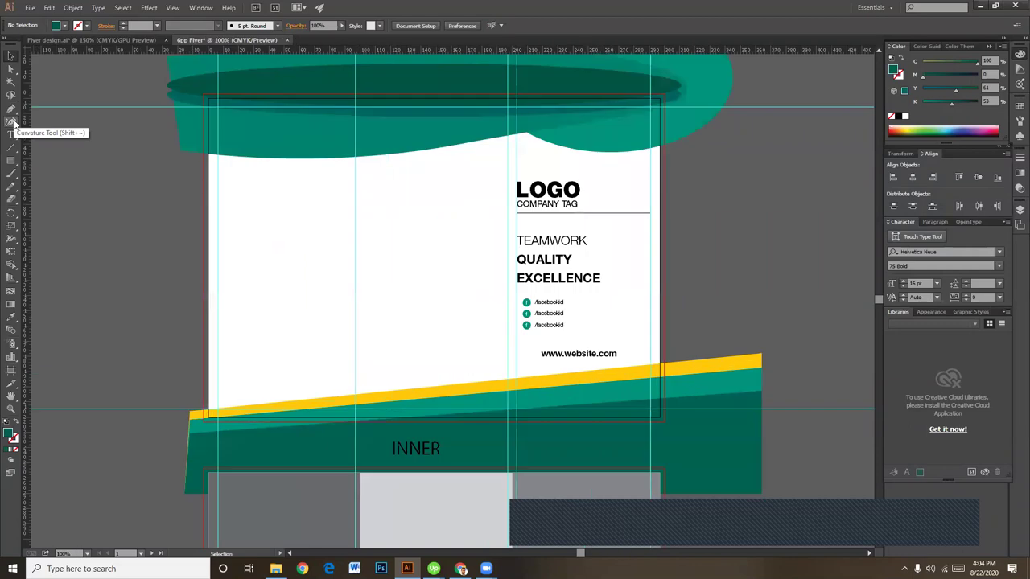
pyautogui.hotkey('ctrl', '+')
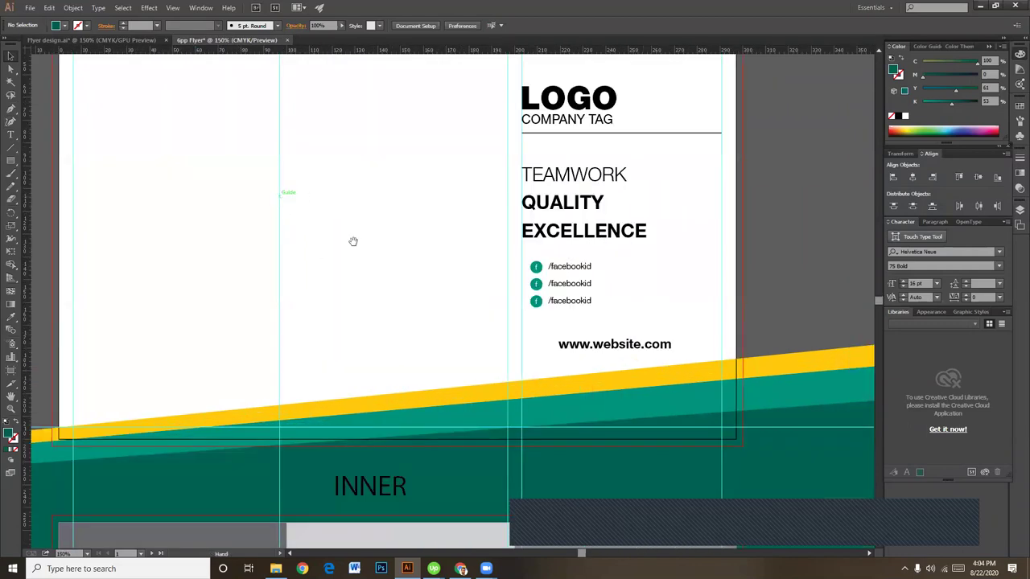
pyautogui.scroll(5, 351, 241)
pyautogui.moveTo(32, 207); pyautogui.dragTo(295, 240)
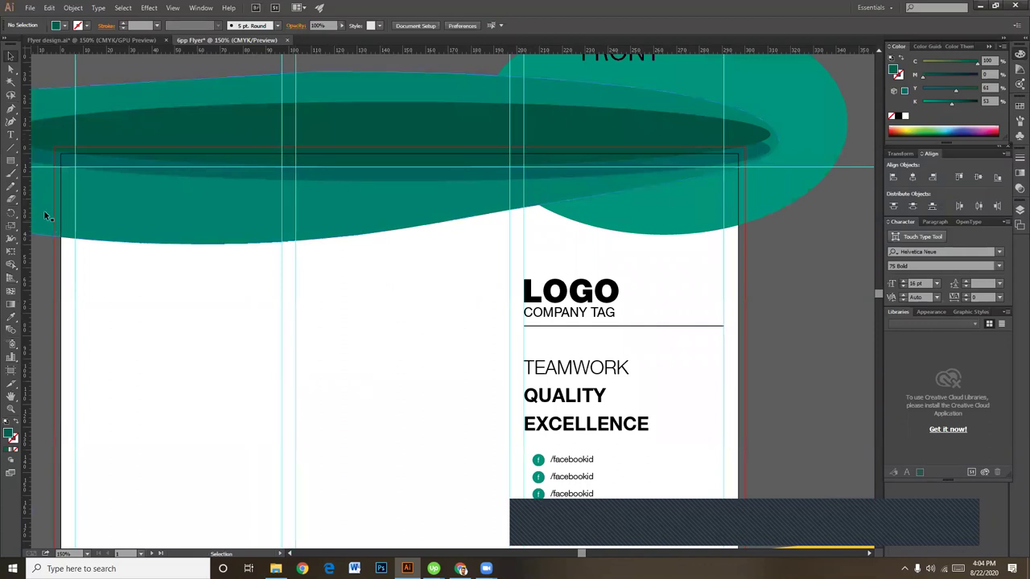
pyautogui.moveTo(25, 193); pyautogui.dragTo(494, 226)
pyautogui.moveTo(445, 315); pyautogui.dragTo(452, 289)
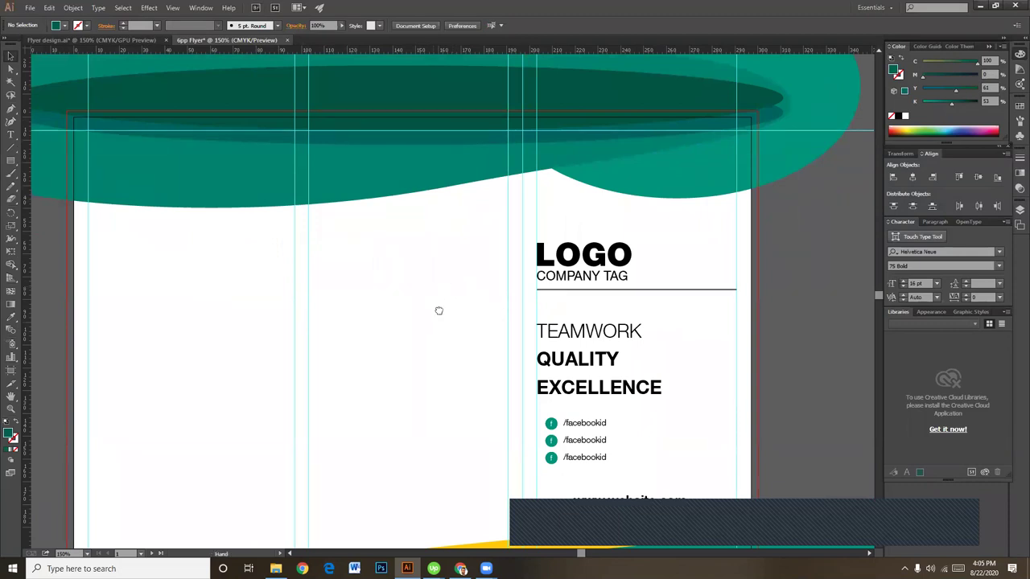
pyautogui.moveTo(439, 308); pyautogui.dragTo(448, 289)
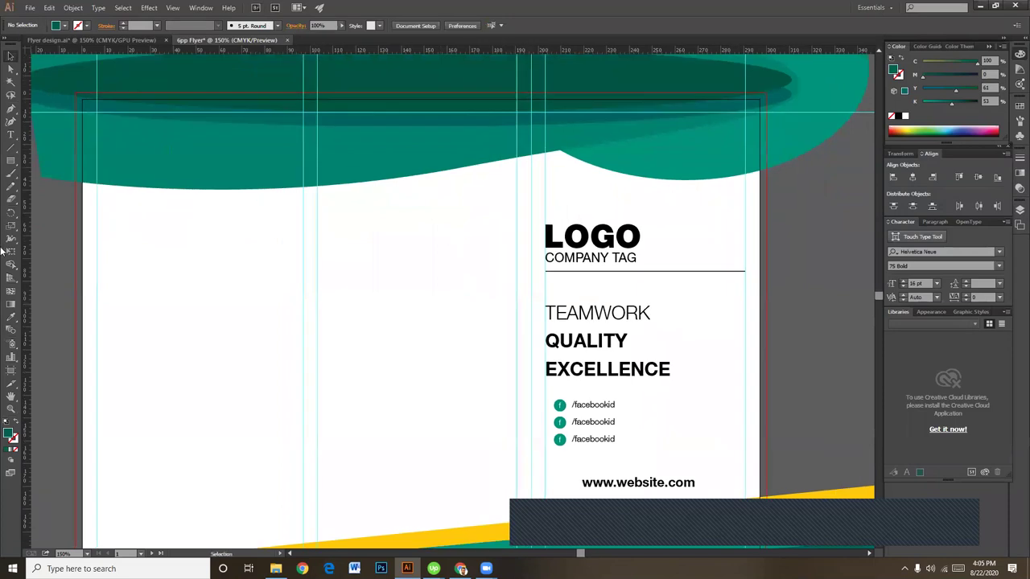
# Step: Type the heading 'contact us' and set it to All Caps
pyautogui.click(12, 136)
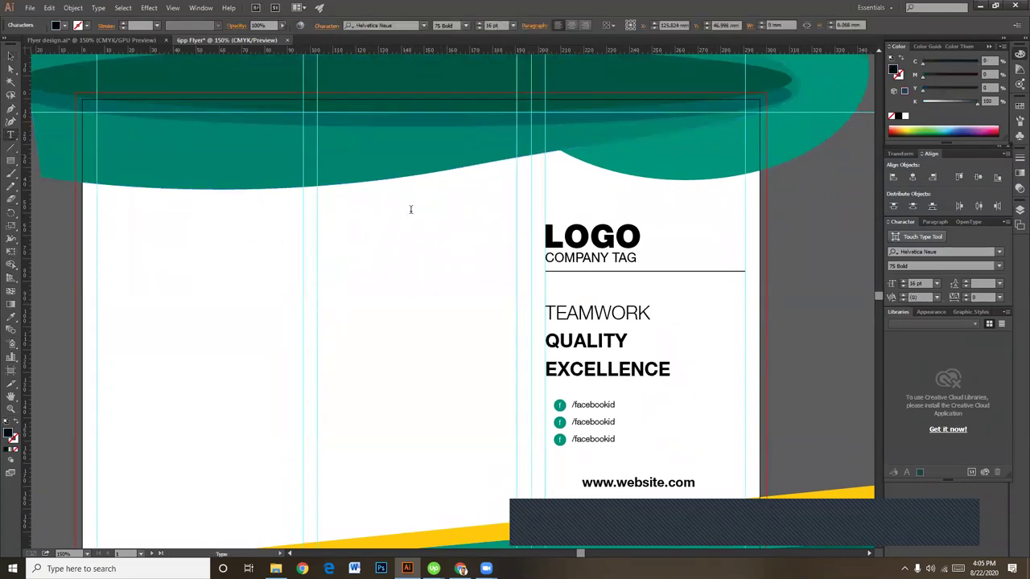
pyautogui.write('contact us')
pyautogui.hotkey('ctrl', 'a')
pyautogui.click(326, 25)
pyautogui.click(223, 153)
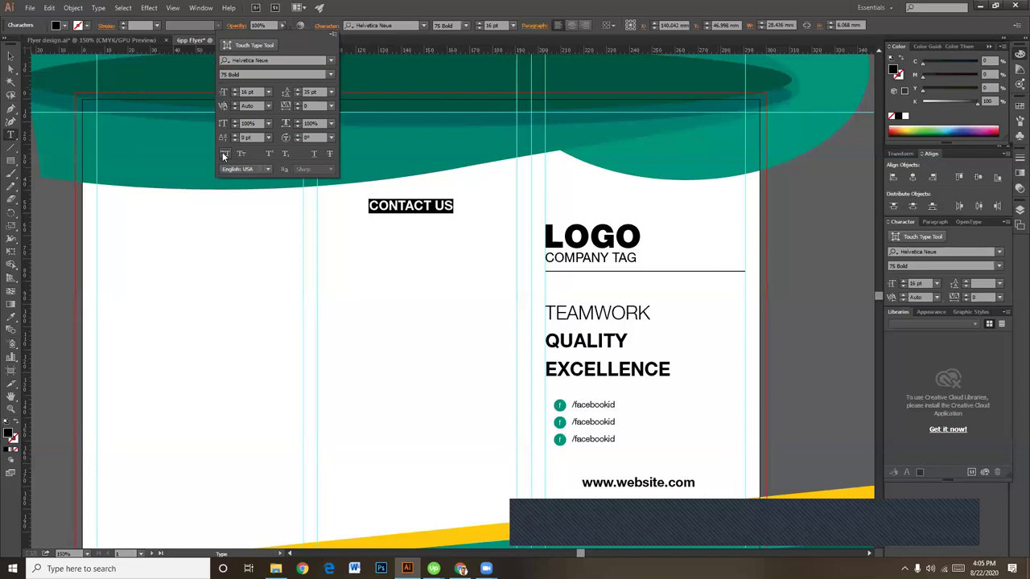
pyautogui.click(11, 56)
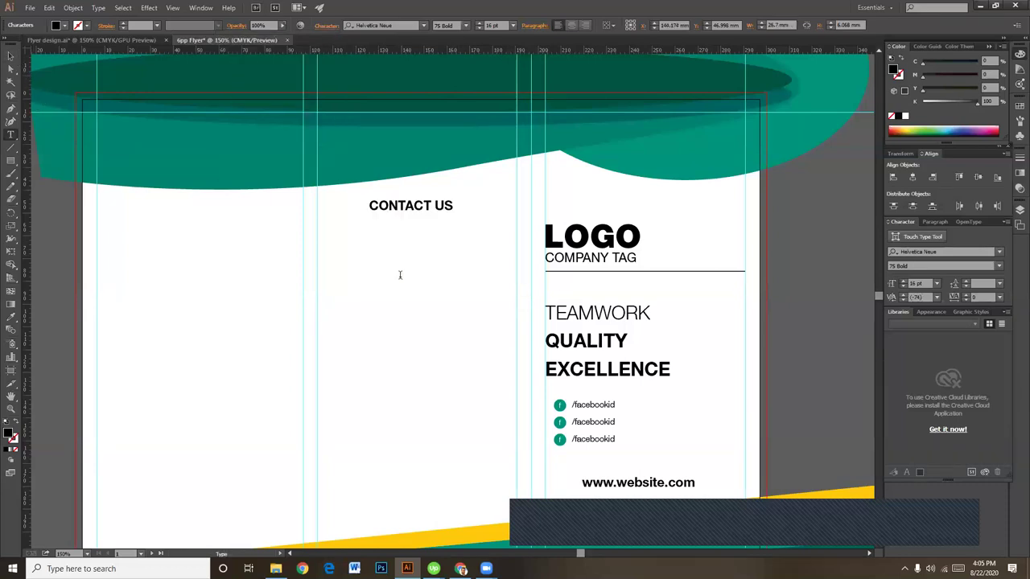
pyautogui.click(11, 57)
# Step: Move the CONTACT US heading into the middle panel and size it to 15 pt
pyautogui.moveTo(394, 216); pyautogui.dragTo(342, 223)
pyautogui.click(477, 330)
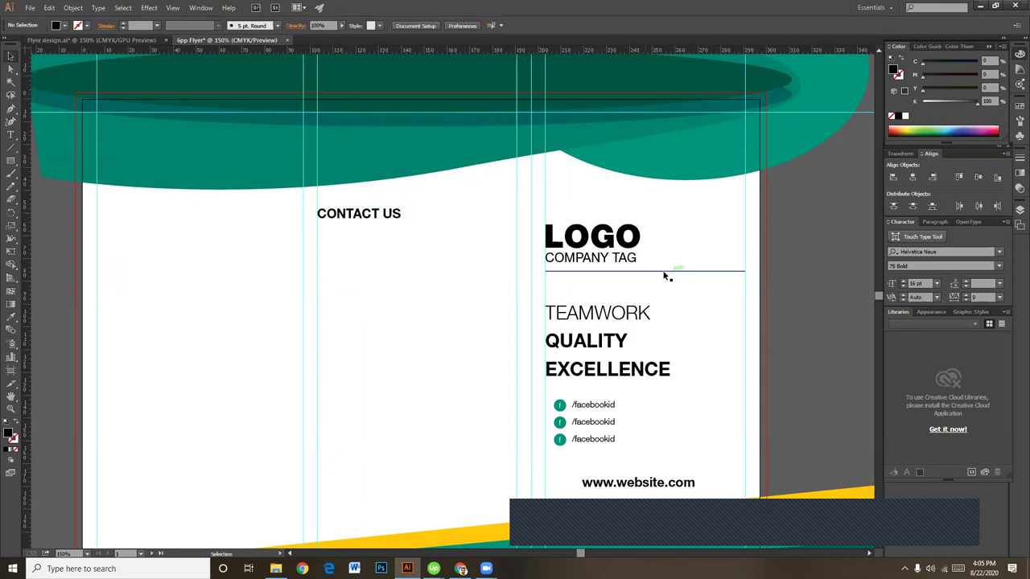
pyautogui.click(358, 214)
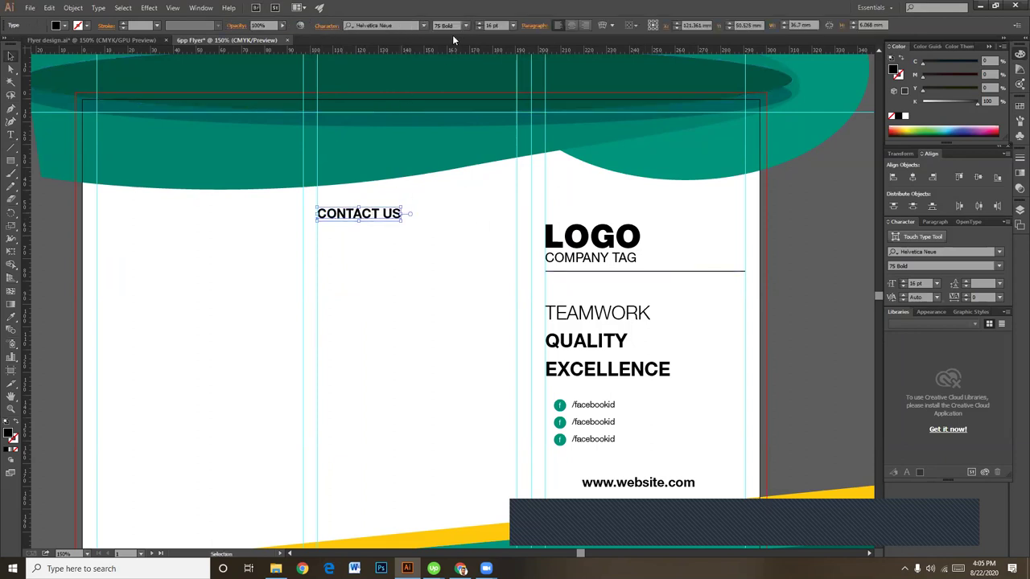
pyautogui.click(479, 28)
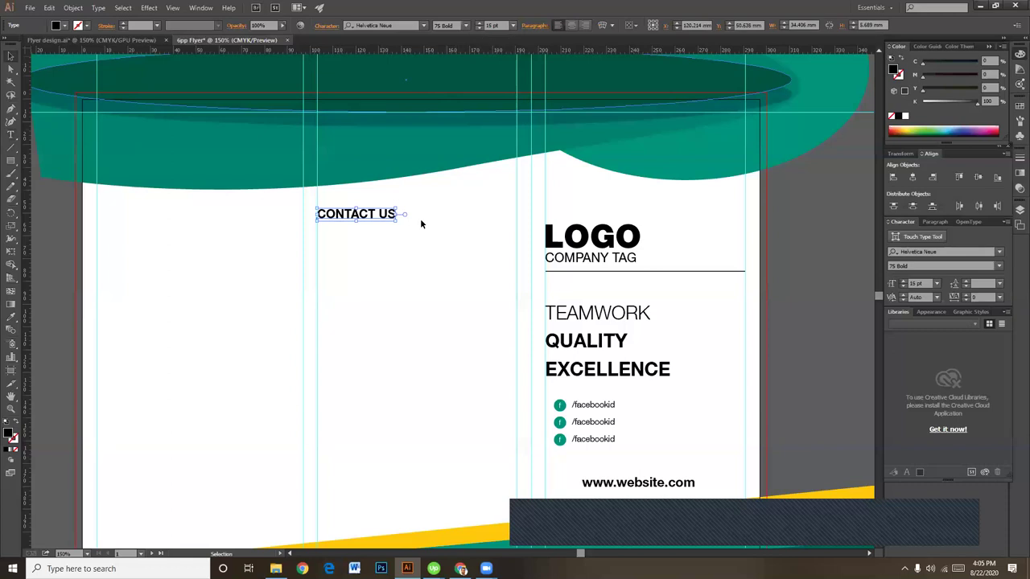
pyautogui.click(663, 297)
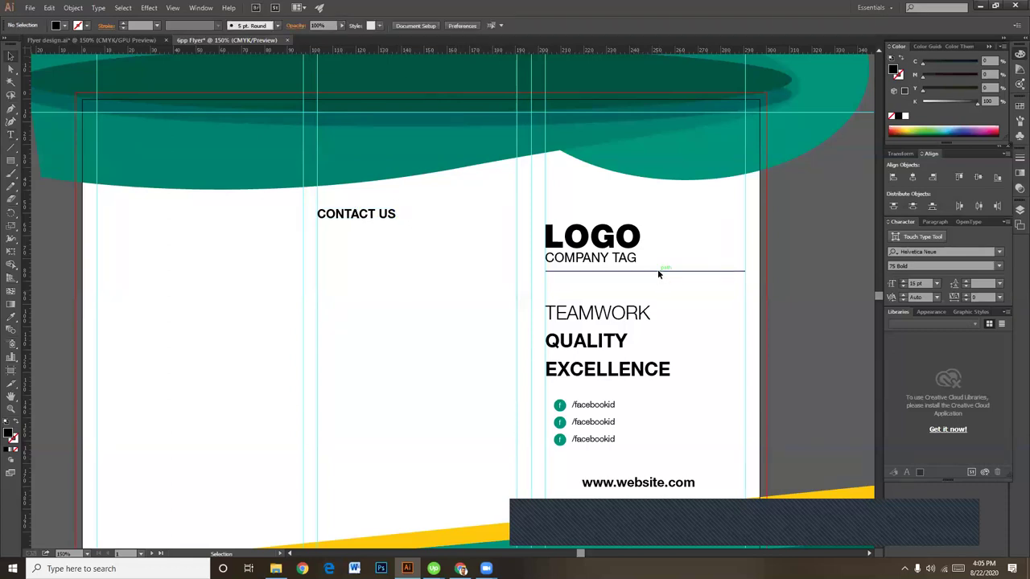
# Step: Place a copy of the COMPANY TAG divider line beneath CONTACT US
pyautogui.moveTo(657, 274); pyautogui.dragTo(431, 235)
pyautogui.click(414, 311)
pyautogui.scroll(-1, 419, 318)
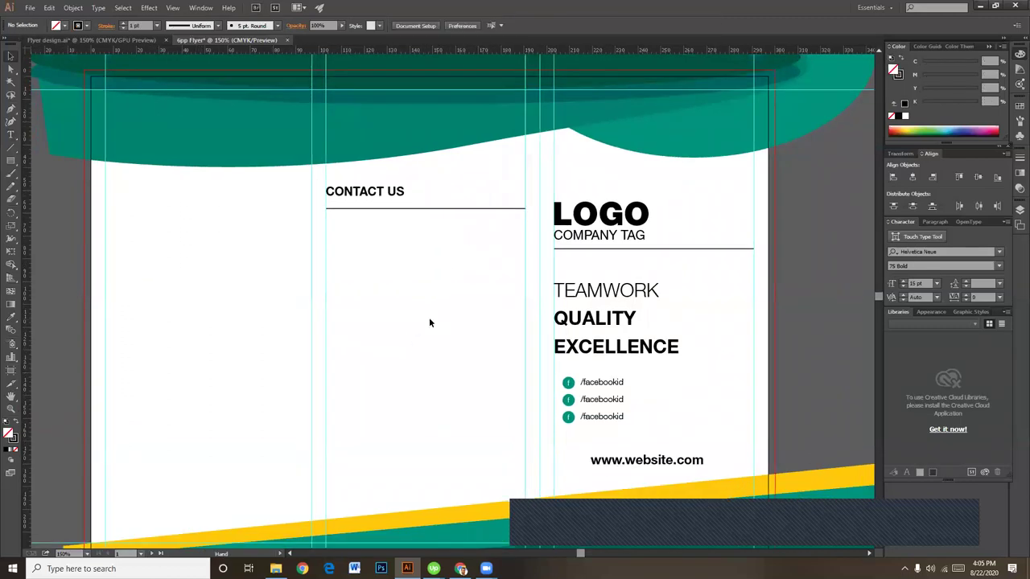
pyautogui.moveTo(435, 287); pyautogui.dragTo(437, 296)
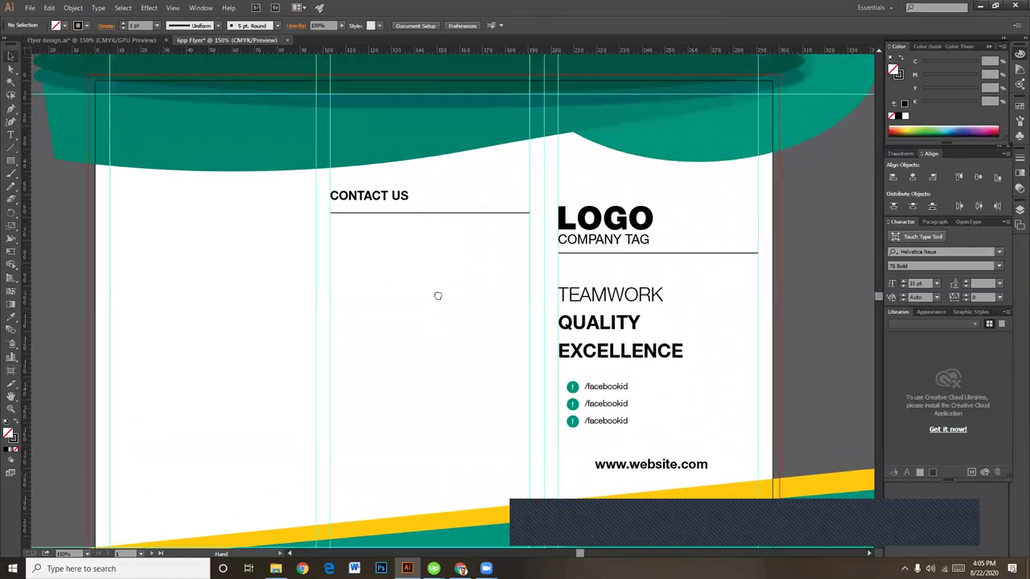
pyautogui.scroll(-1, 438, 297)
pyautogui.hotkey('alt', 'Tab')
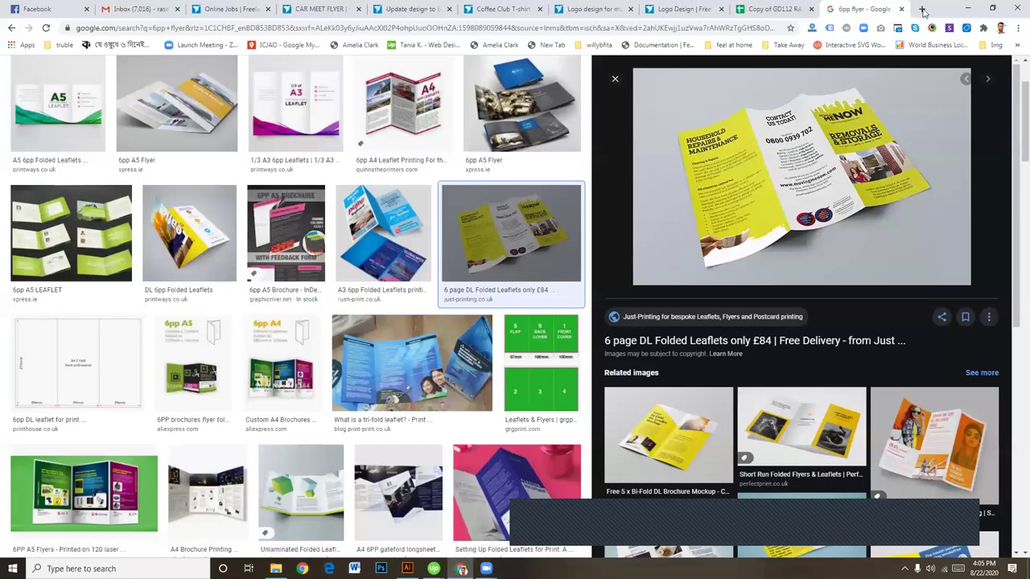
pyautogui.click(923, 10)
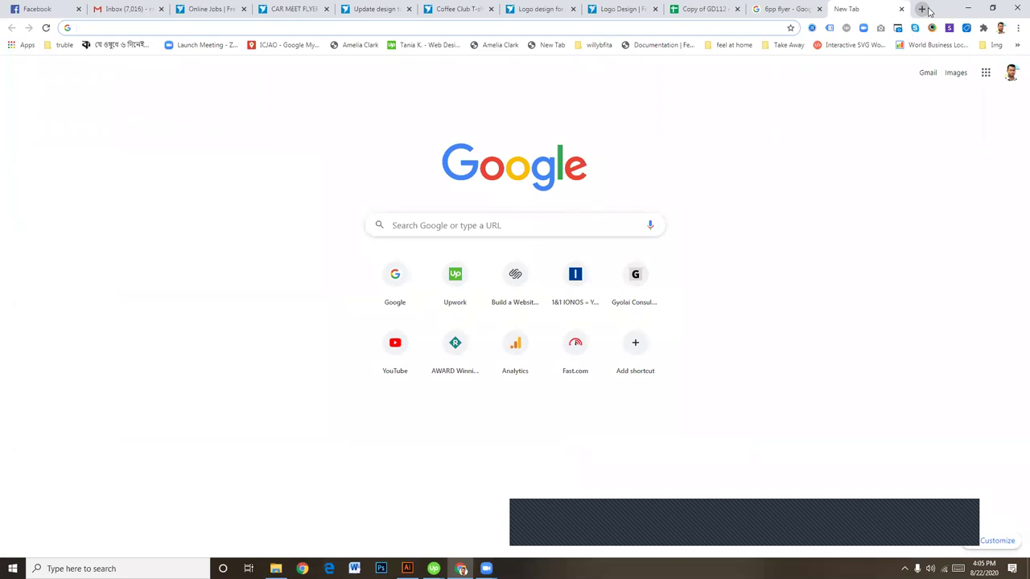
pyautogui.click(293, 9)
pyautogui.scroll(-4, 474, 224)
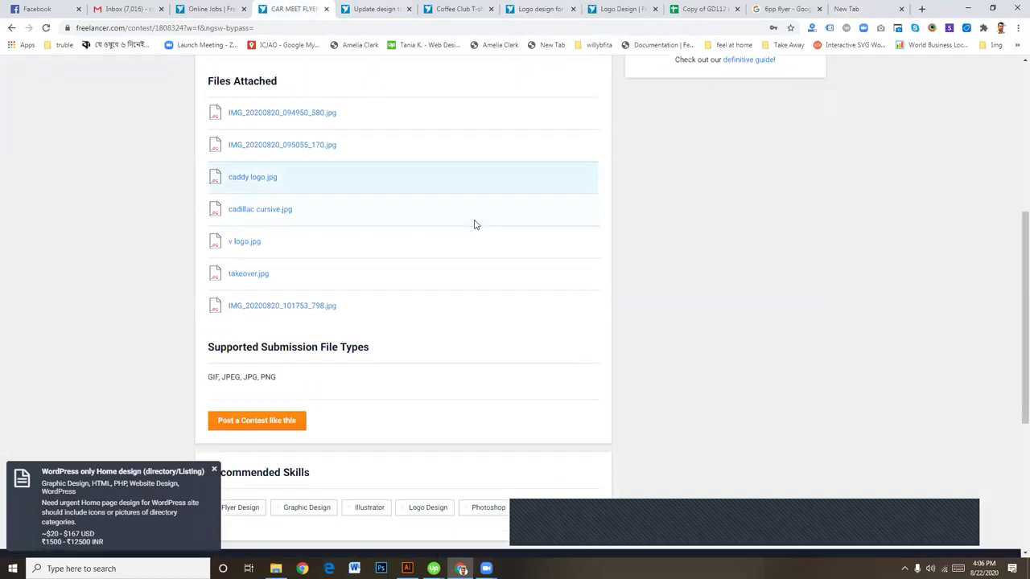
pyautogui.scroll(-4, 474, 224)
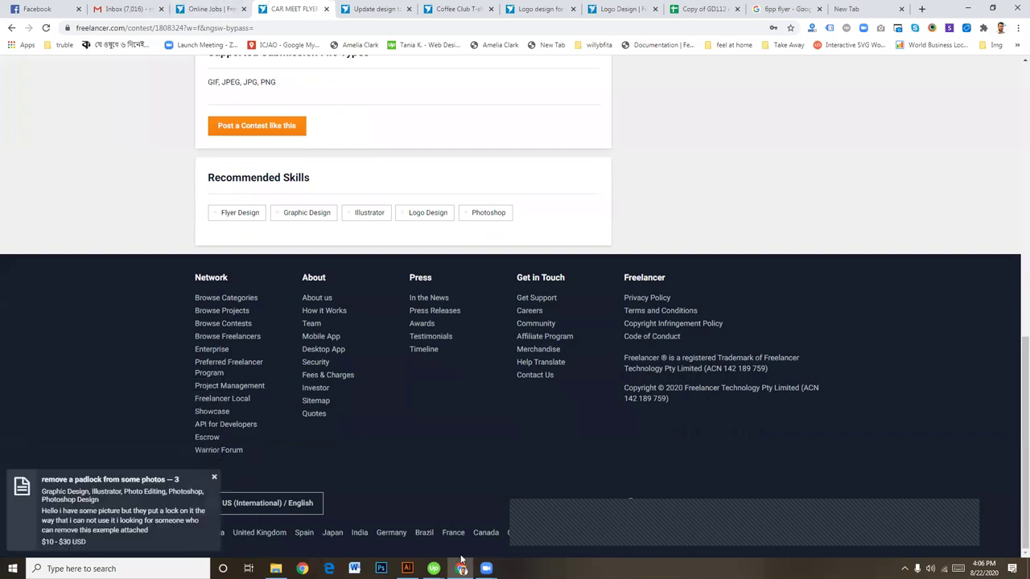
pyautogui.click(407, 569)
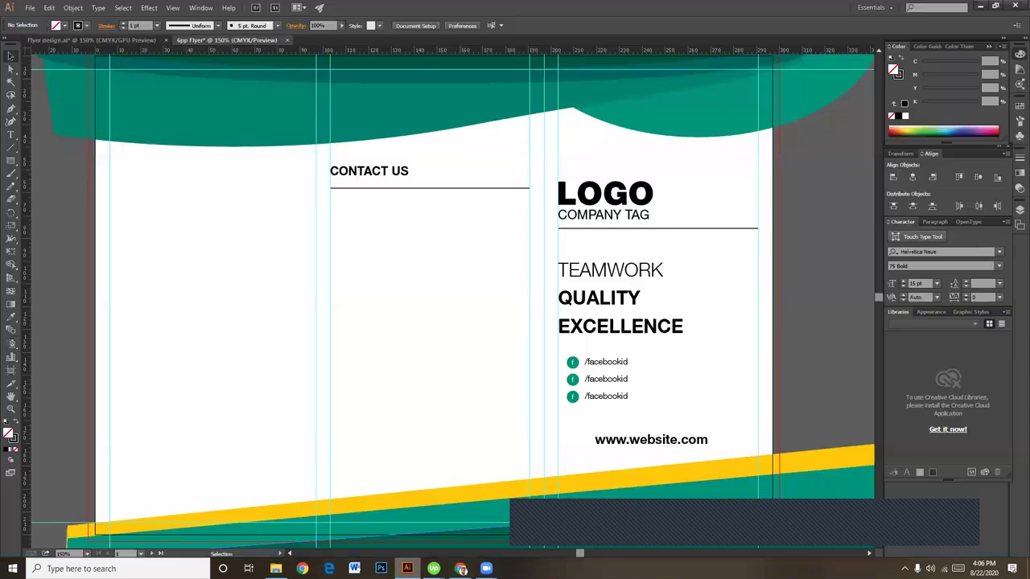
pyautogui.click(10, 135)
pyautogui.click(378, 204)
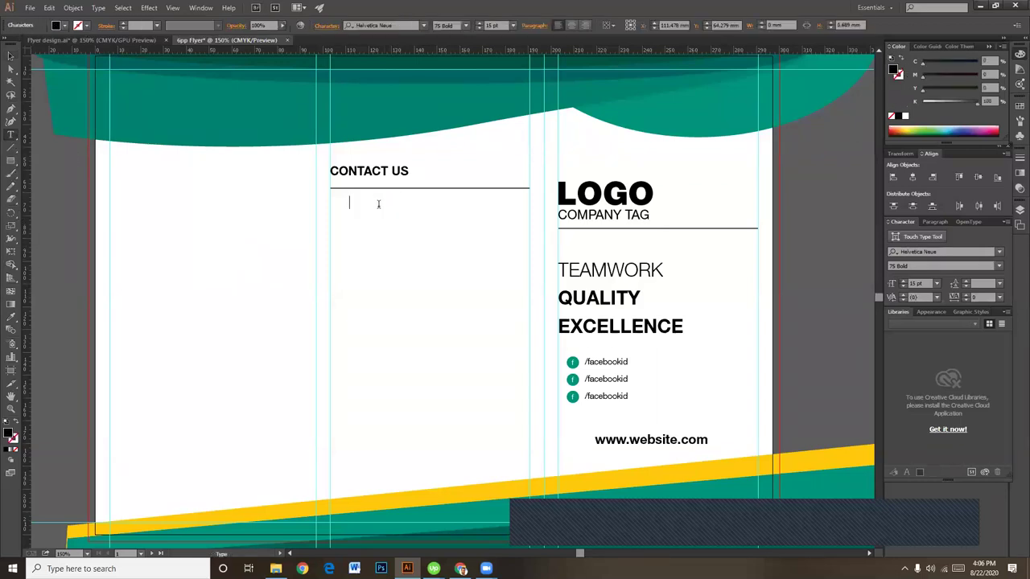
pyautogui.press('Return')
pyautogui.write('E')
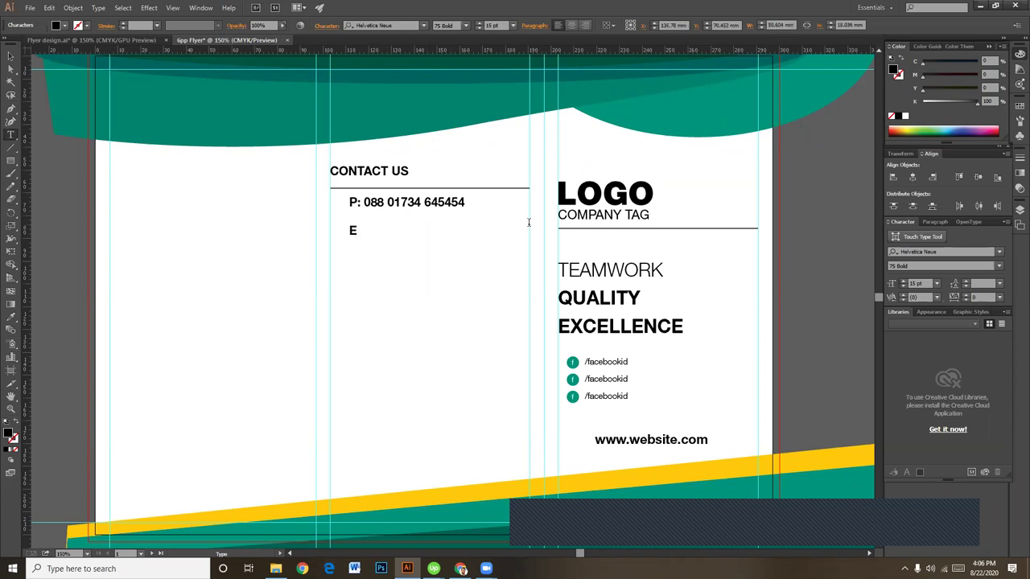
pyautogui.write(': RASE')
pyautogui.press('BackSpace')
pyautogui.press('BackSpace')
pyautogui.press('BackSpace')
pyautogui.press('BackSpace')
pyautogui.press('BackSpace')
pyautogui.write('EMAIL')
pyautogui.press('BackSpace')
pyautogui.press('BackSpace')
pyautogui.press('BackSpace')
pyautogui.press('BackSpace')
pyautogui.press('BackSpace')
pyautogui.write('E')
pyautogui.press('BackSpace')
pyautogui.write('EMAI')
pyautogui.write('L.')
pyautogui.press('BackSpace')
pyautogui.write('@GMAIL.COM')
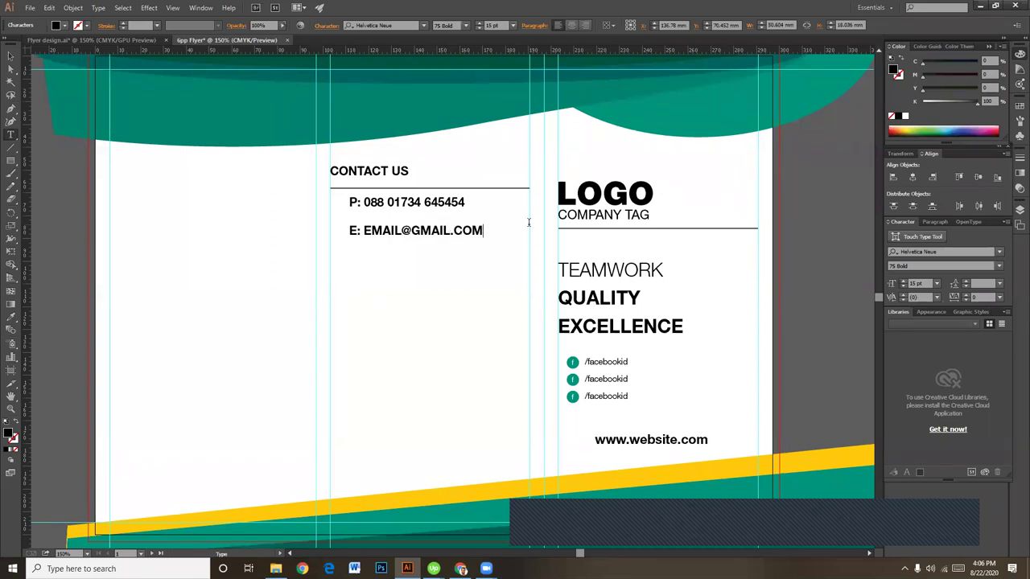
# Step: Turn off All Caps for the e-mail line so it shows in lowercase
pyautogui.hotkey('ctrl', 'a')
pyautogui.click(464, 238)
pyautogui.tripleClick(463, 237)
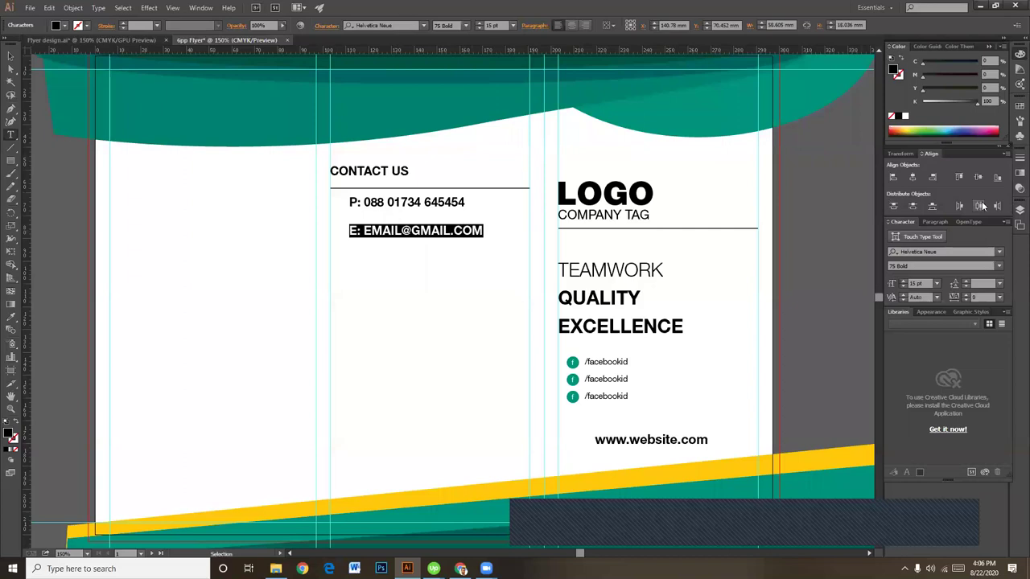
pyautogui.click(330, 27)
pyautogui.click(227, 156)
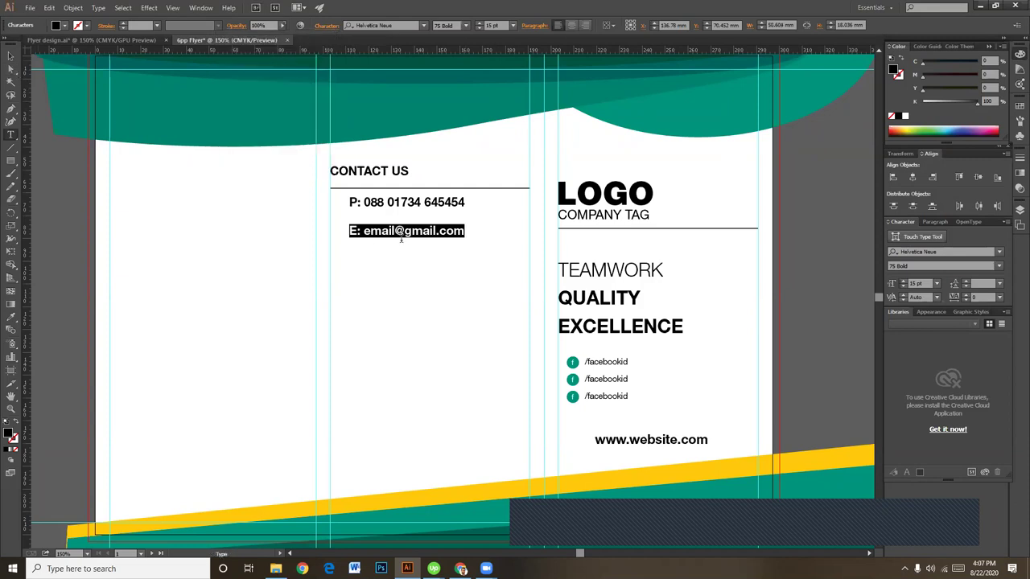
# Step: Add the website line 'W: web.com' with an empty line below it
pyautogui.click(442, 233)
pyautogui.press('Return')
pyautogui.write('W: website')
pyautogui.write('.com')
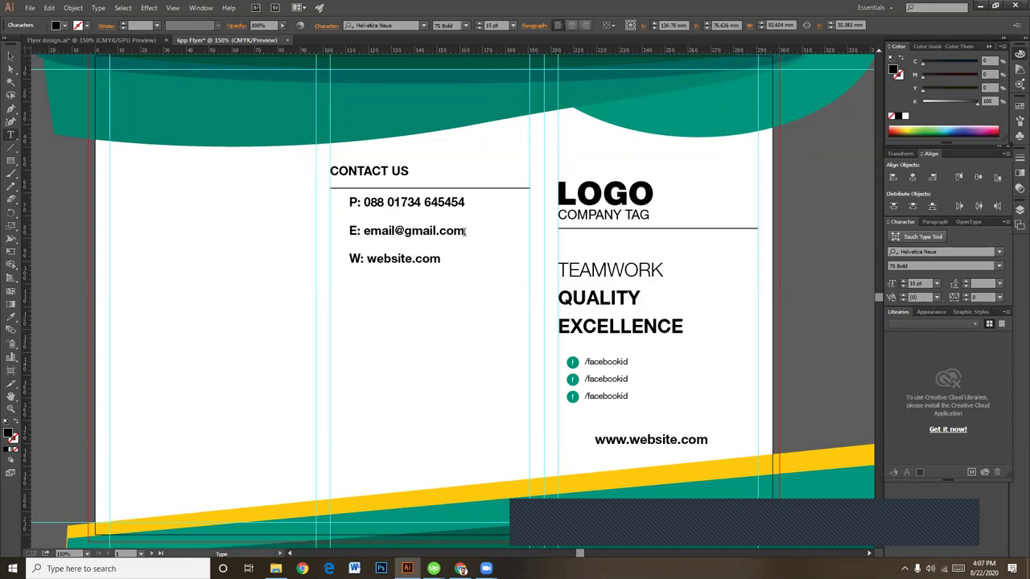
pyautogui.press('Return')
pyautogui.press('Return')
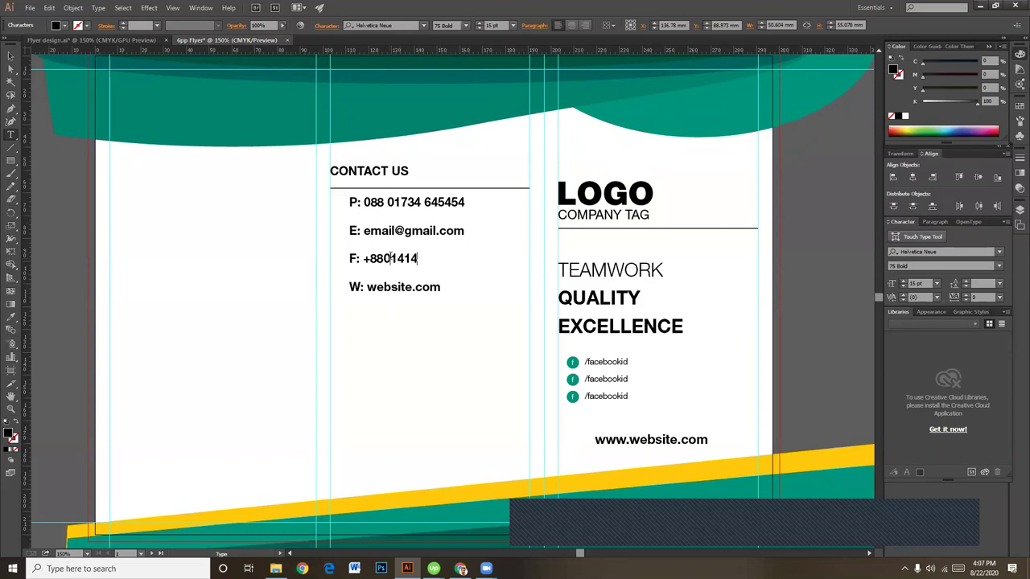
# Step: Edit the fax number and replace the phone number's leading 0 with '+'
pyautogui.click(384, 258)
pyautogui.click(371, 202)
pyautogui.press('BackSpace')
pyautogui.write('+')
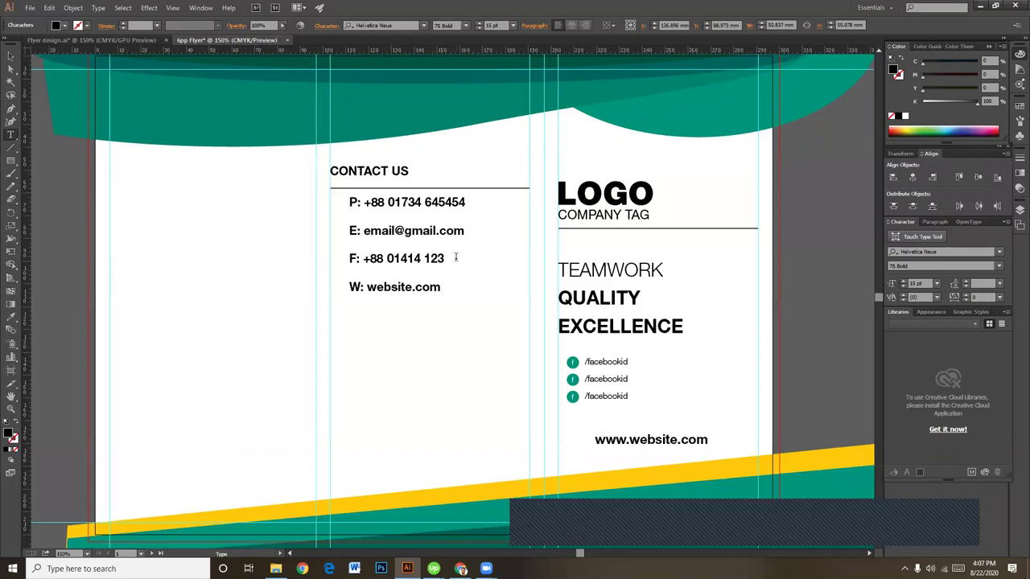
pyautogui.hotkey('ctrl', 'a')
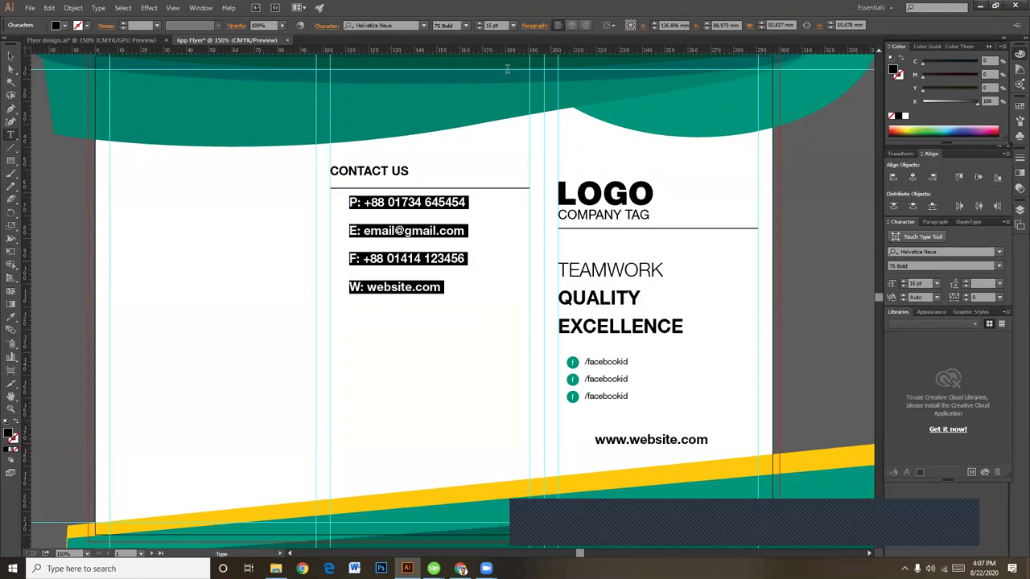
# Step: Set the contact lines to 65 Medium, 14 pt, with 27 pt leading
pyautogui.click(465, 25)
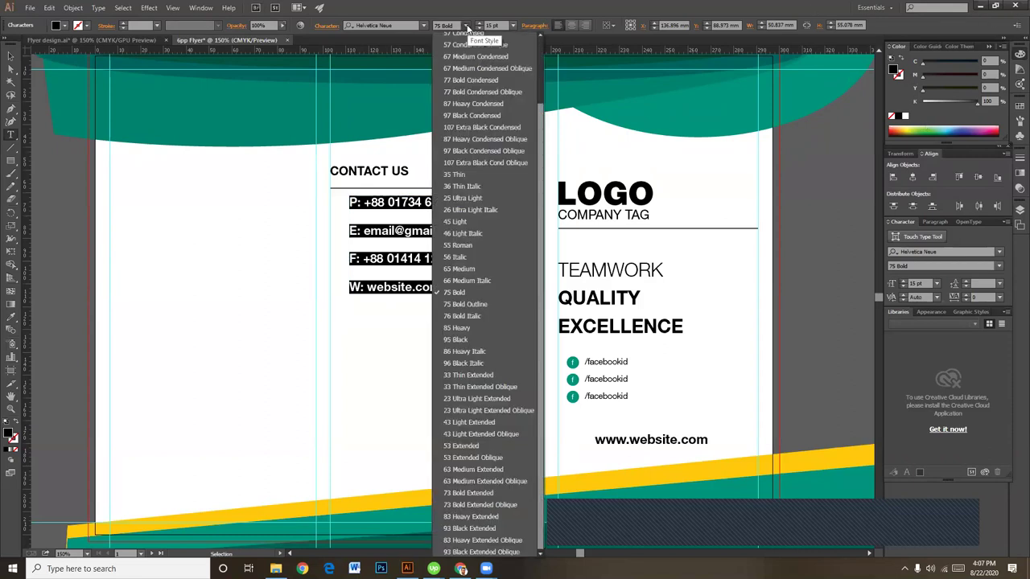
pyautogui.click(463, 269)
pyautogui.click(480, 28)
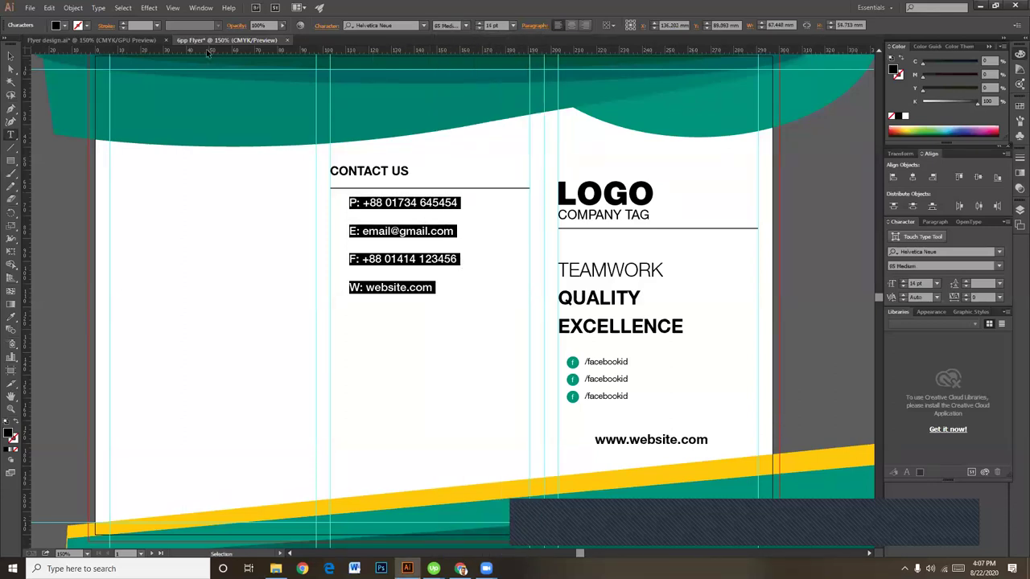
pyautogui.click(322, 27)
pyautogui.click(298, 95)
pyautogui.click(298, 95)
pyautogui.click(299, 95)
pyautogui.click(298, 94)
pyautogui.click(299, 95)
pyautogui.click(299, 95)
pyautogui.click(298, 95)
pyautogui.click(298, 95)
pyautogui.click(298, 95)
pyautogui.click(298, 95)
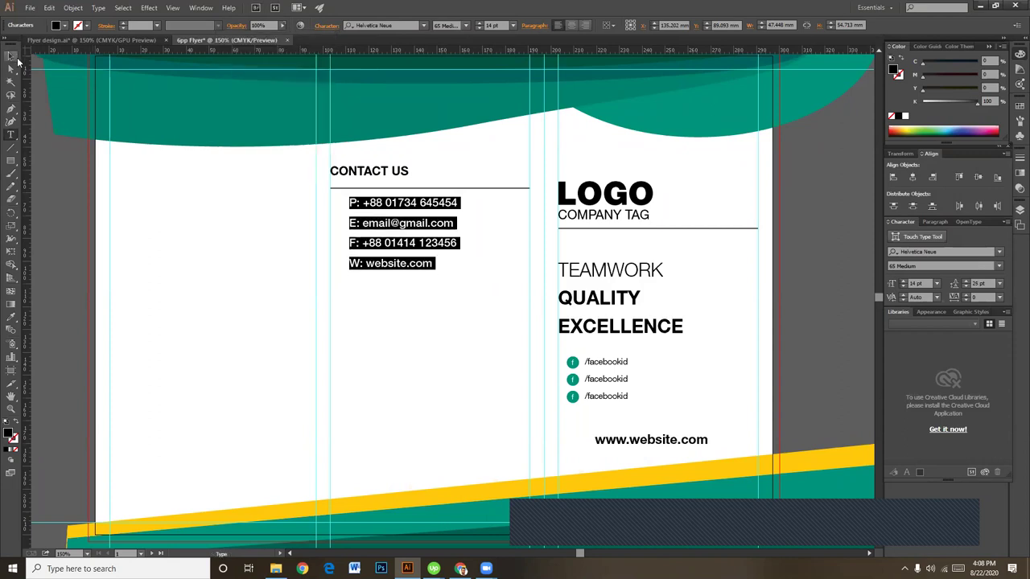
pyautogui.click(10, 55)
# Step: Align the contact block with CONTACT US and shrink it slightly
pyautogui.click(395, 298)
pyautogui.moveTo(402, 251); pyautogui.dragTo(383, 246)
pyautogui.click(457, 320)
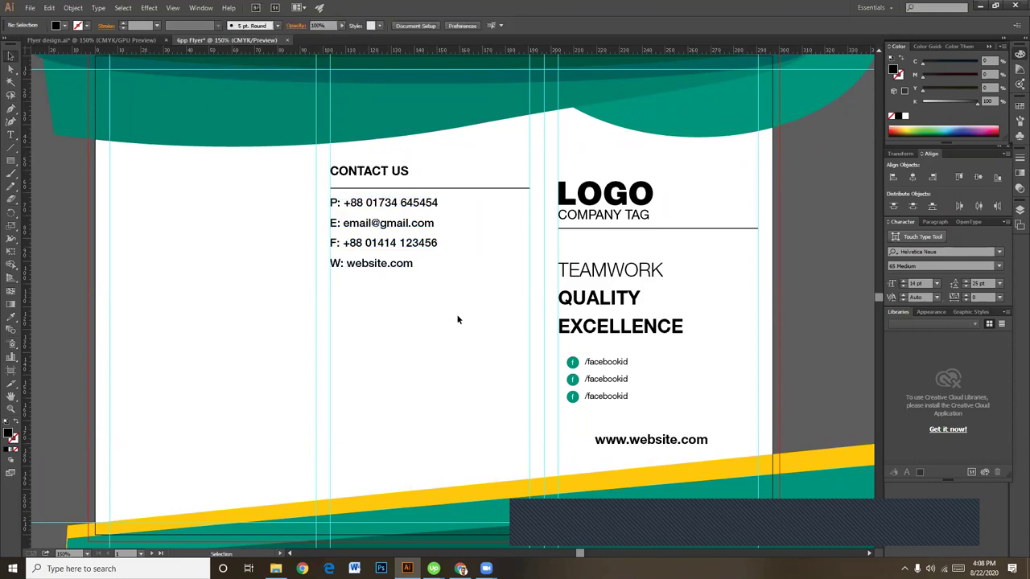
pyautogui.click(402, 271)
pyautogui.moveTo(437, 292); pyautogui.dragTo(432, 282)
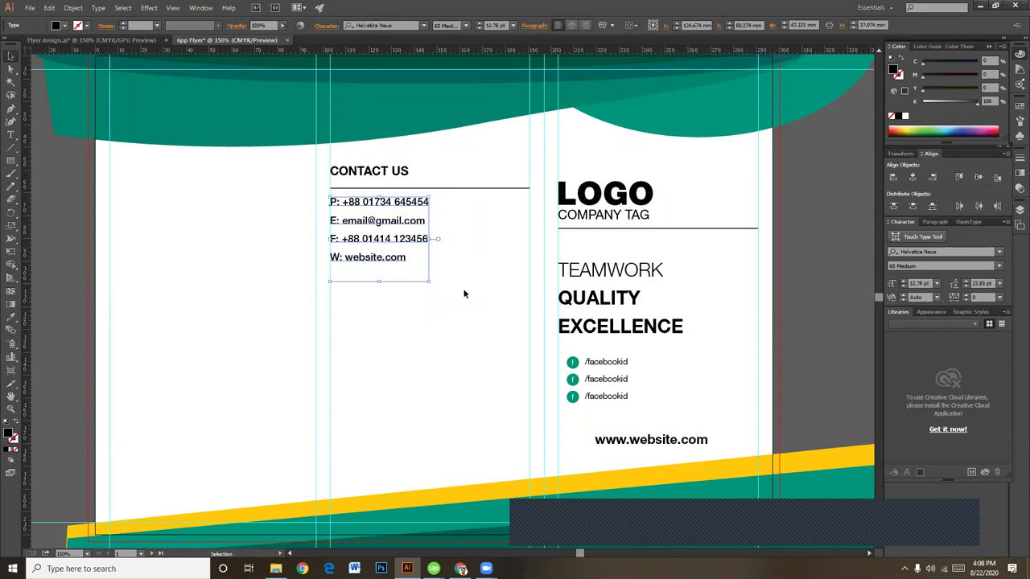
pyautogui.click(465, 295)
# Step: Pan the artboard up to reveal the INNER label
pyautogui.click(435, 280)
pyautogui.click(481, 291)
pyautogui.press('space')
pyautogui.moveTo(447, 359); pyautogui.dragTo(431, 319)
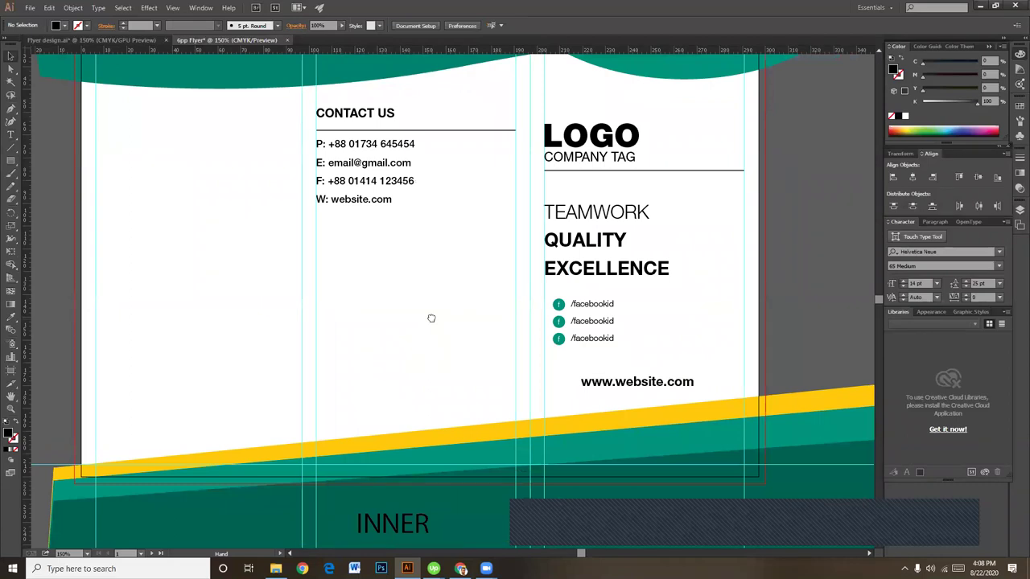
pyautogui.click(461, 569)
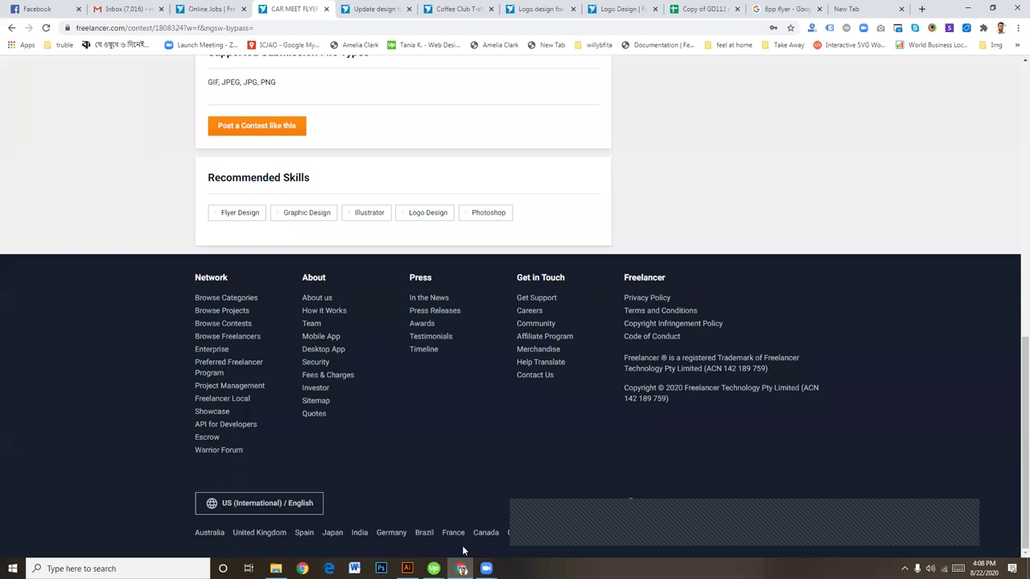
# Step: Search Google for 'usa address' and copy a sample street address from the results
pyautogui.scroll(2, 500, 481)
pyautogui.scroll(-2, 501, 481)
pyautogui.click(865, 16)
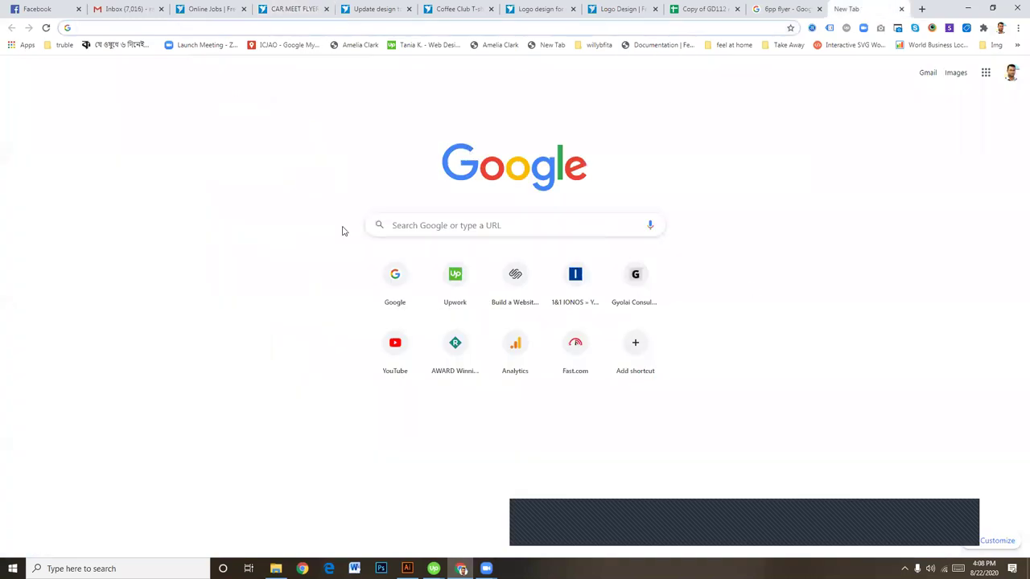
pyautogui.click(572, 219)
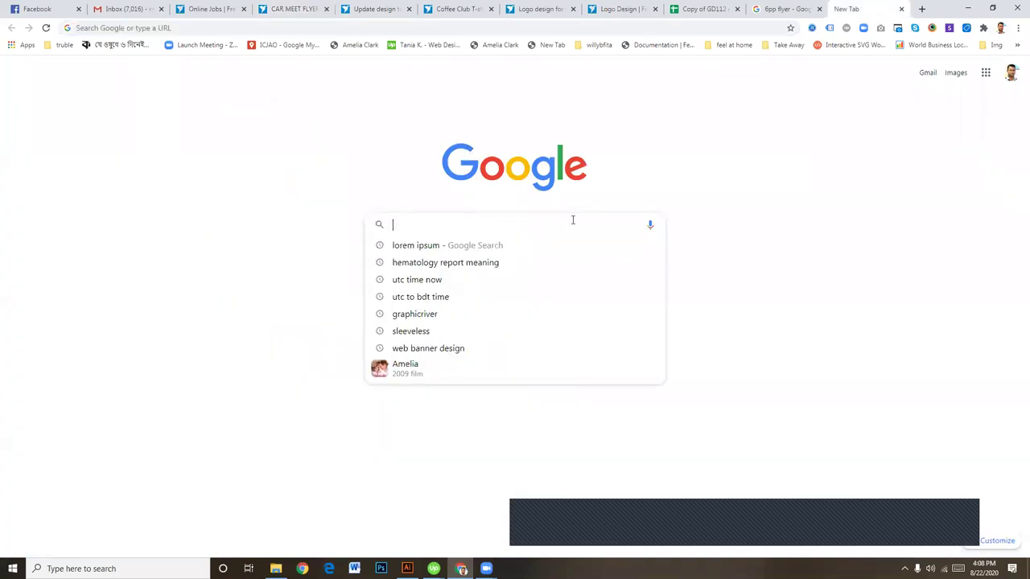
pyautogui.write('usa address')
pyautogui.press('Return')
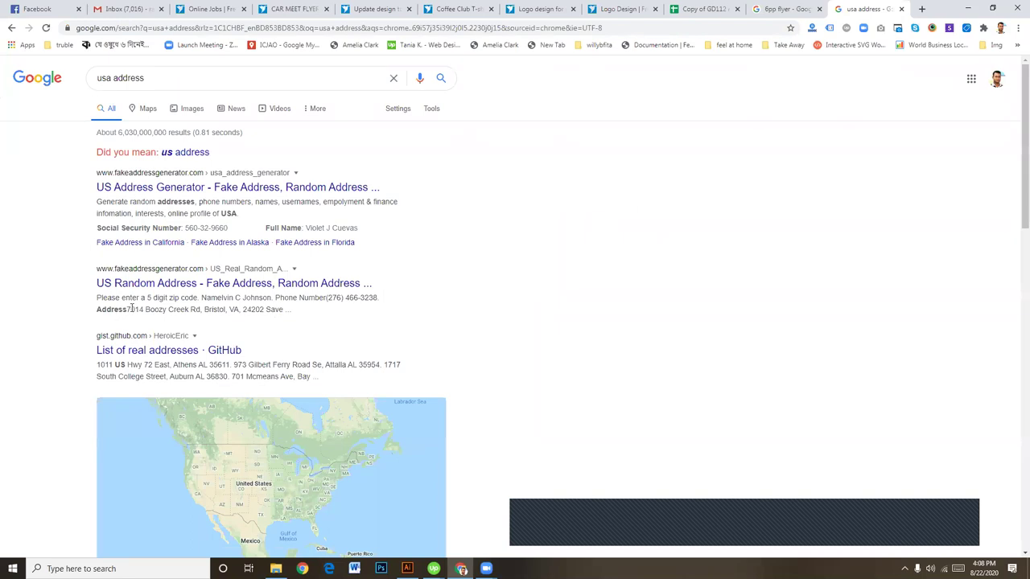
pyautogui.moveTo(132, 309); pyautogui.dragTo(264, 310)
pyautogui.hotkey('ctrl', 'c')
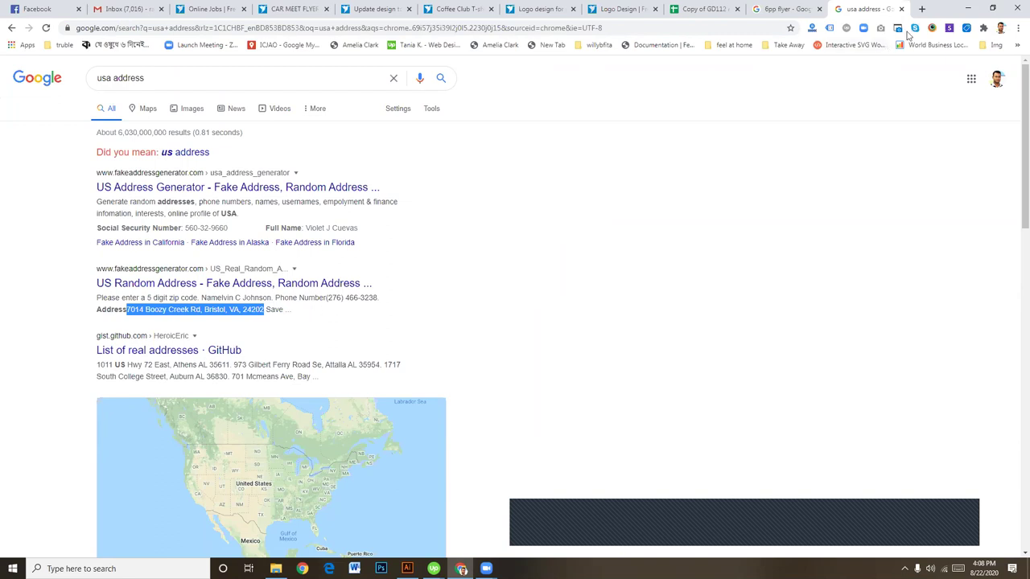
pyautogui.click(969, 9)
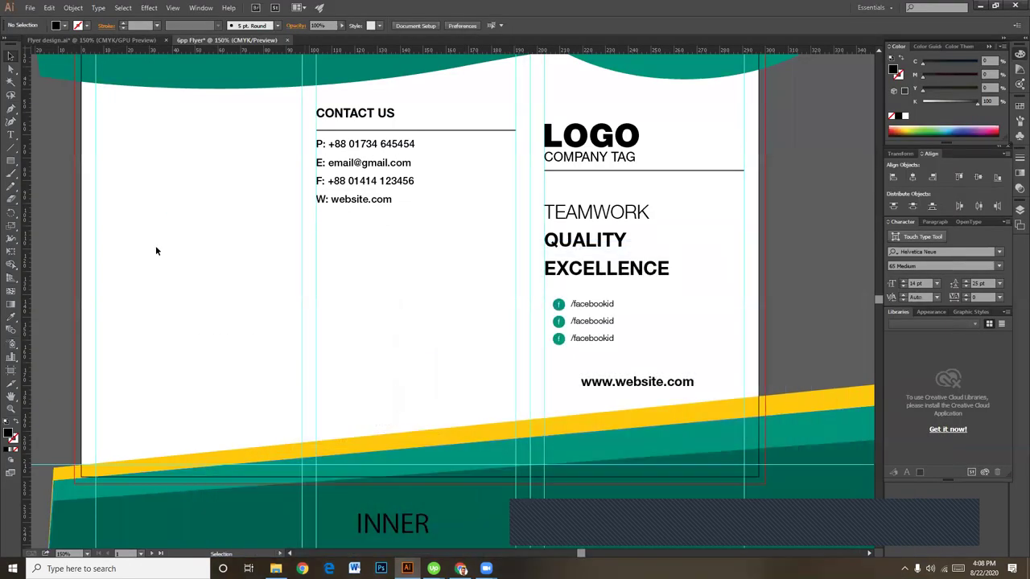
# Step: Paste the copied street address below the contacts, split onto two lines
pyautogui.click(10, 135)
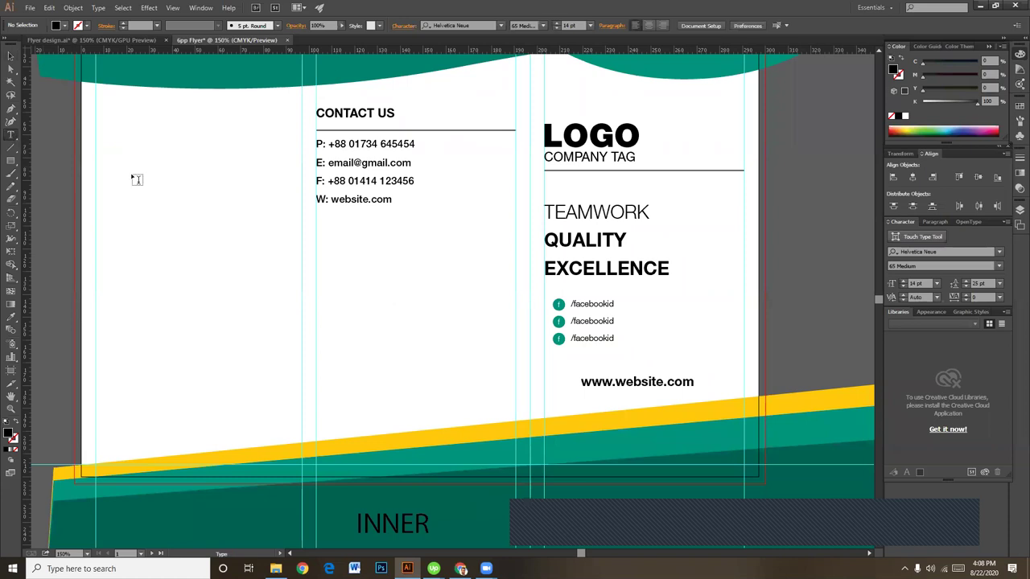
pyautogui.click(358, 240)
pyautogui.hotkey('ctrl', 'v')
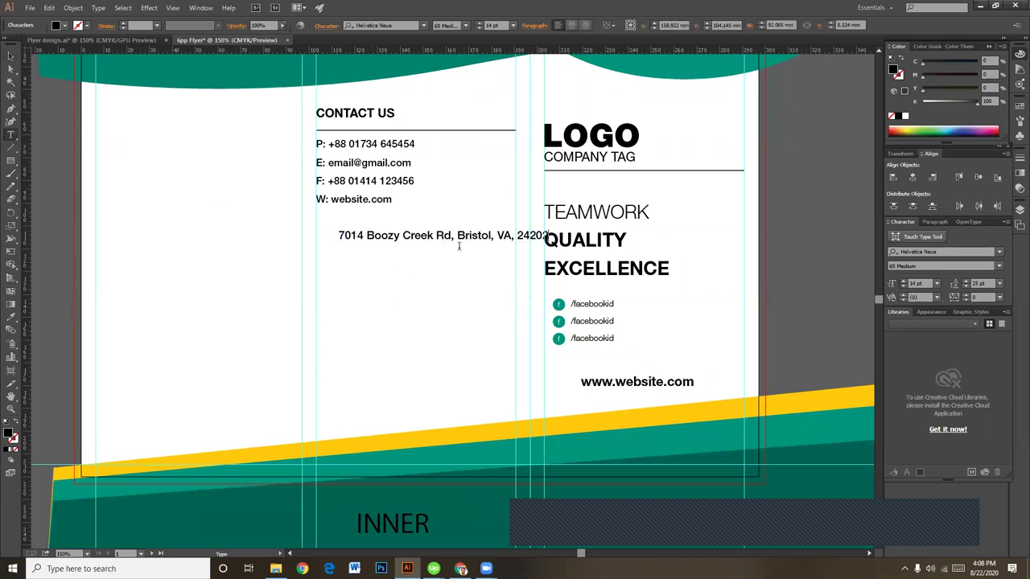
pyautogui.press('Return')
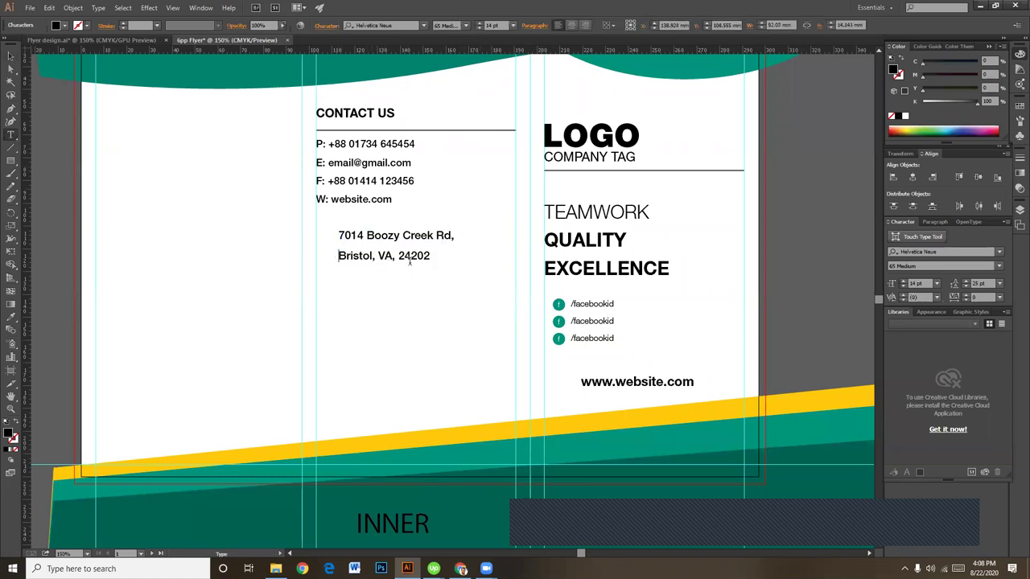
# Step: Set the address text to 55 Roman and centre-align it
pyautogui.moveTo(437, 261); pyautogui.dragTo(330, 227)
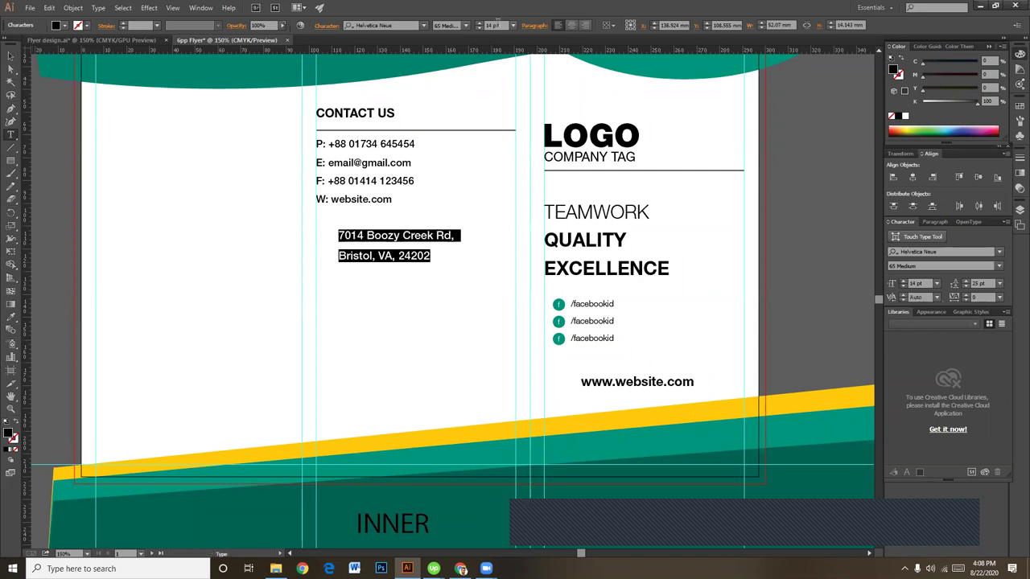
pyautogui.click(466, 25)
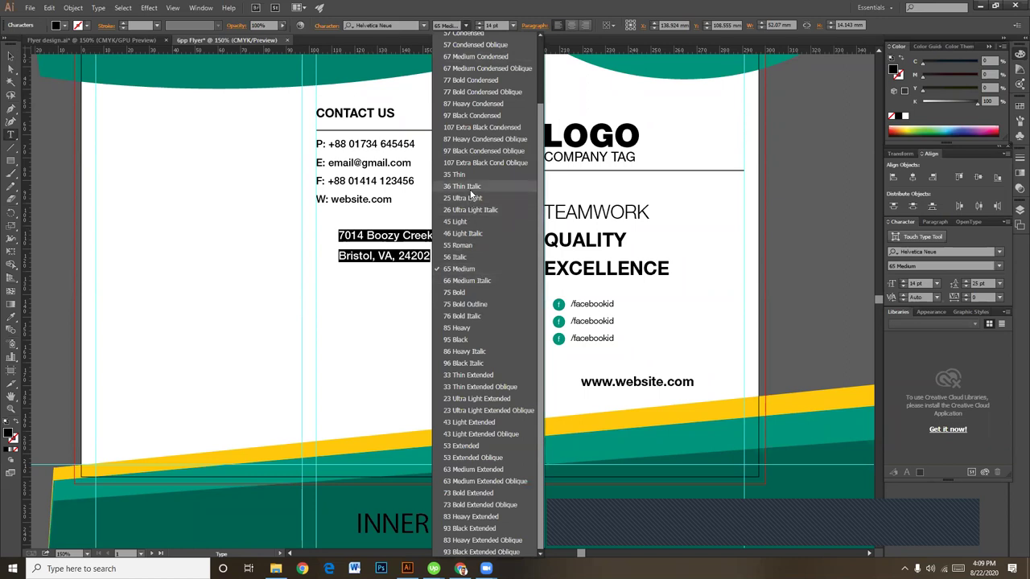
pyautogui.click(466, 245)
pyautogui.click(571, 26)
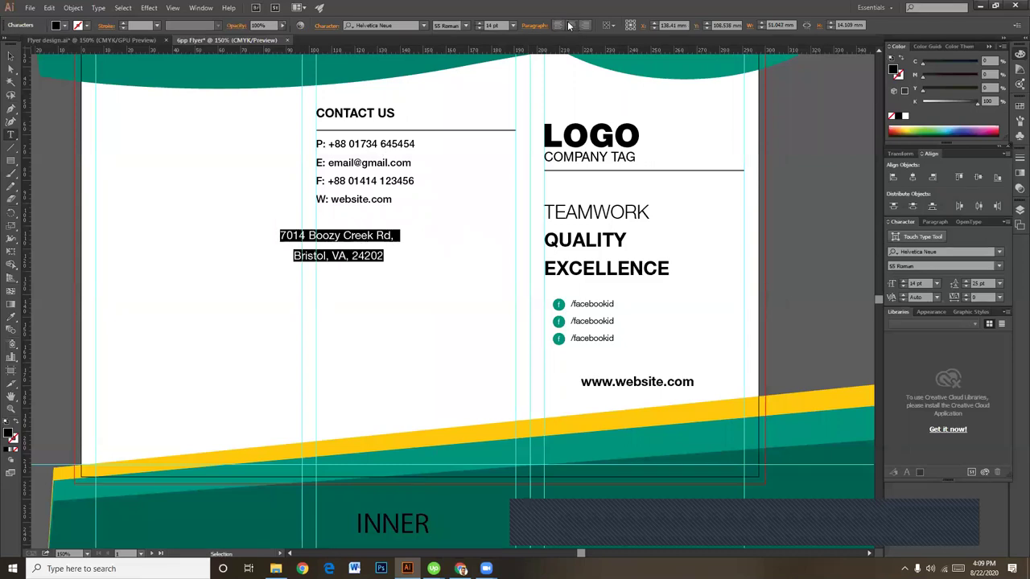
pyautogui.click(10, 56)
# Step: Position the address centred beneath the contact lines
pyautogui.click(365, 281)
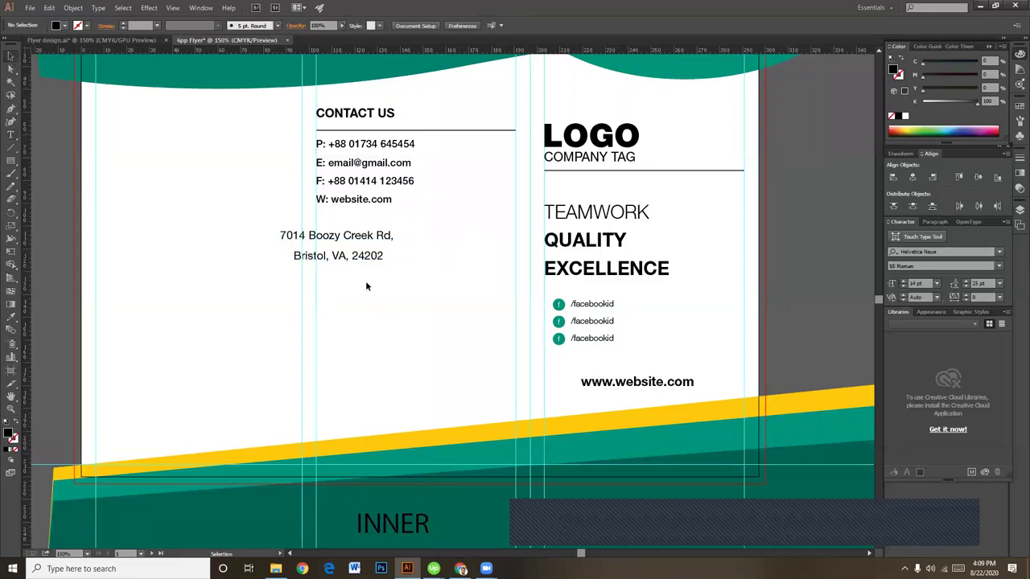
pyautogui.moveTo(354, 256); pyautogui.dragTo(417, 269)
pyautogui.click(420, 298)
pyautogui.click(421, 271)
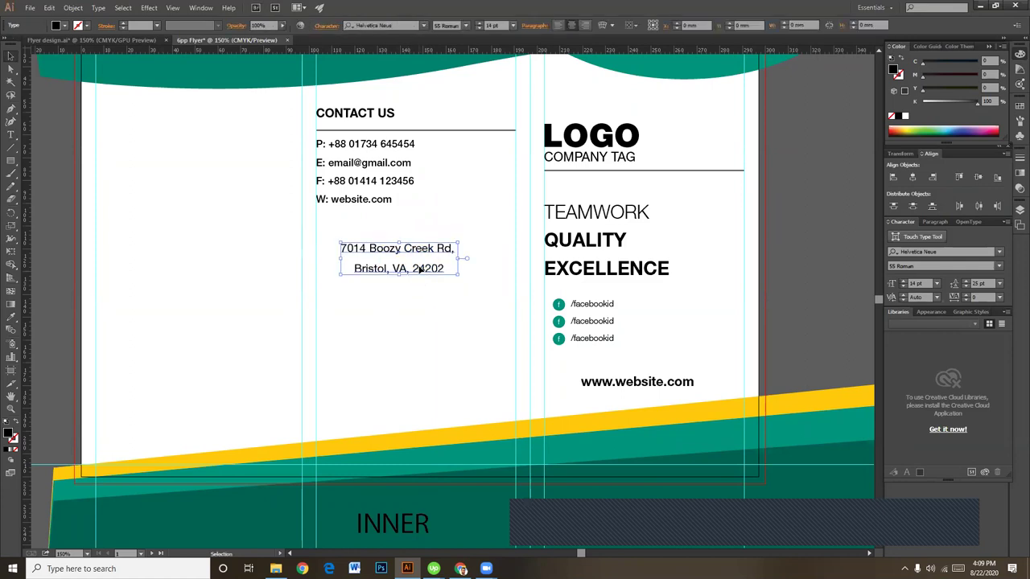
pyautogui.press('Right')
pyautogui.press('Right')
pyautogui.press('Right')
pyautogui.press('Right')
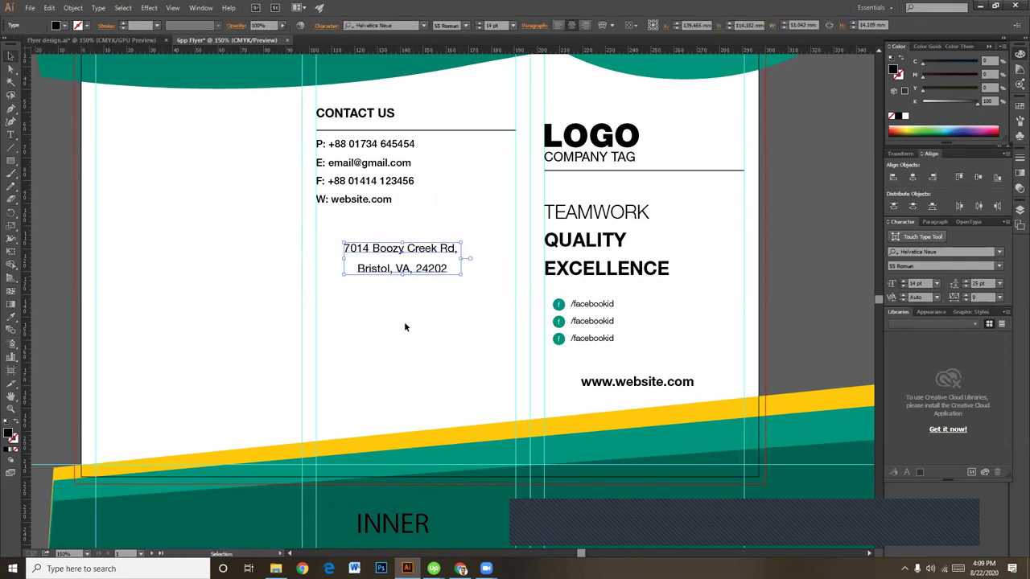
pyautogui.press('Right')
pyautogui.press('Right')
pyautogui.press('Right')
pyautogui.press('Right')
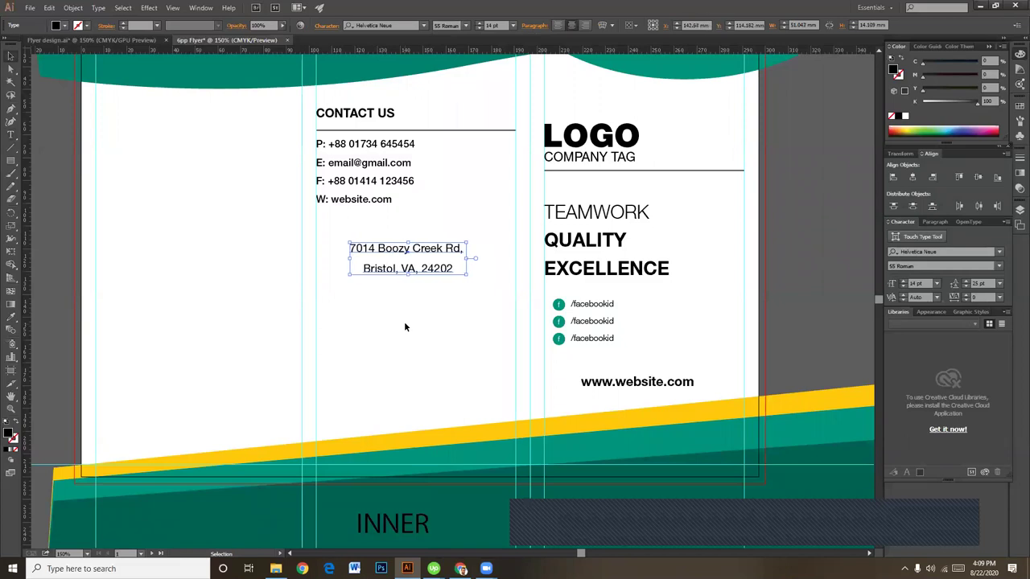
pyautogui.click(403, 326)
pyautogui.moveTo(304, 300); pyautogui.dragTo(354, 347)
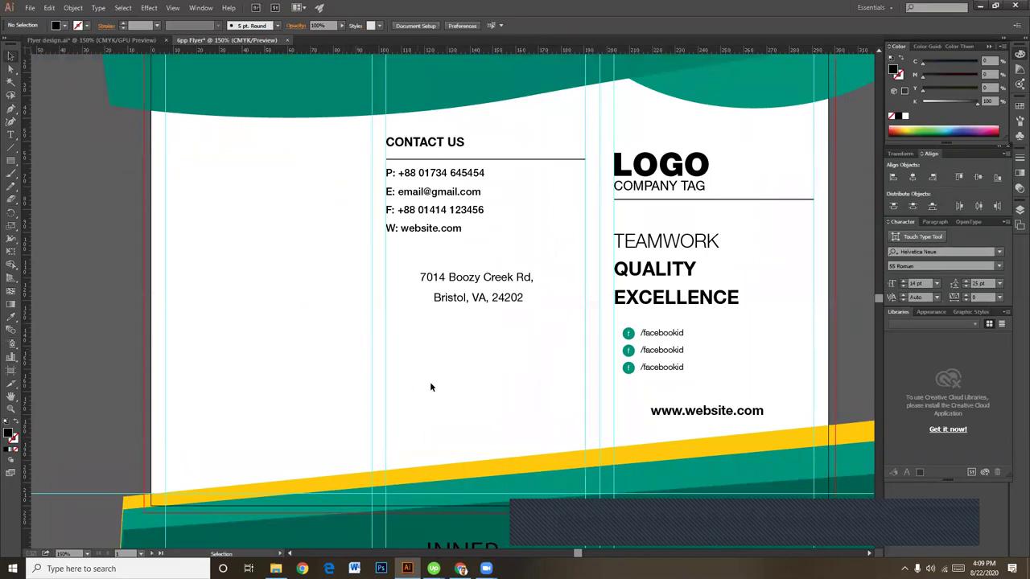
pyautogui.click(483, 298)
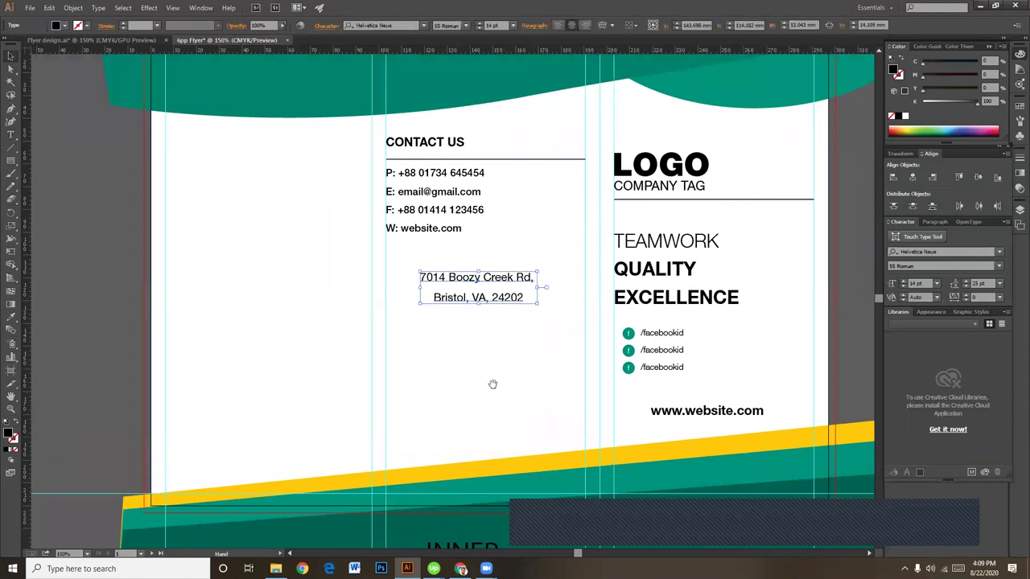
# Step: Open lipsum.com from a 'lorem ipsum' search and copy its opening paragraphs
pyautogui.click(460, 569)
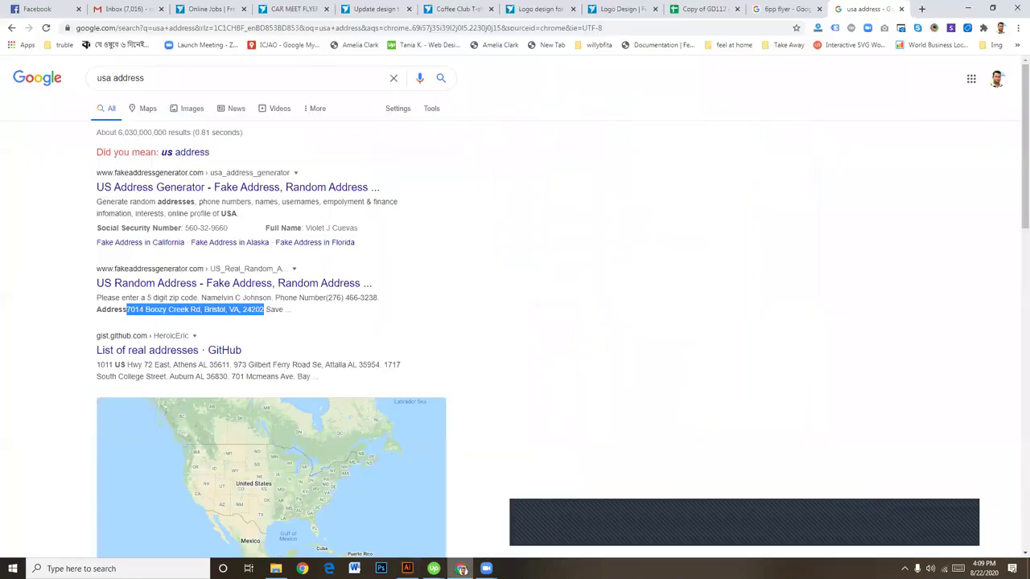
pyautogui.click(921, 9)
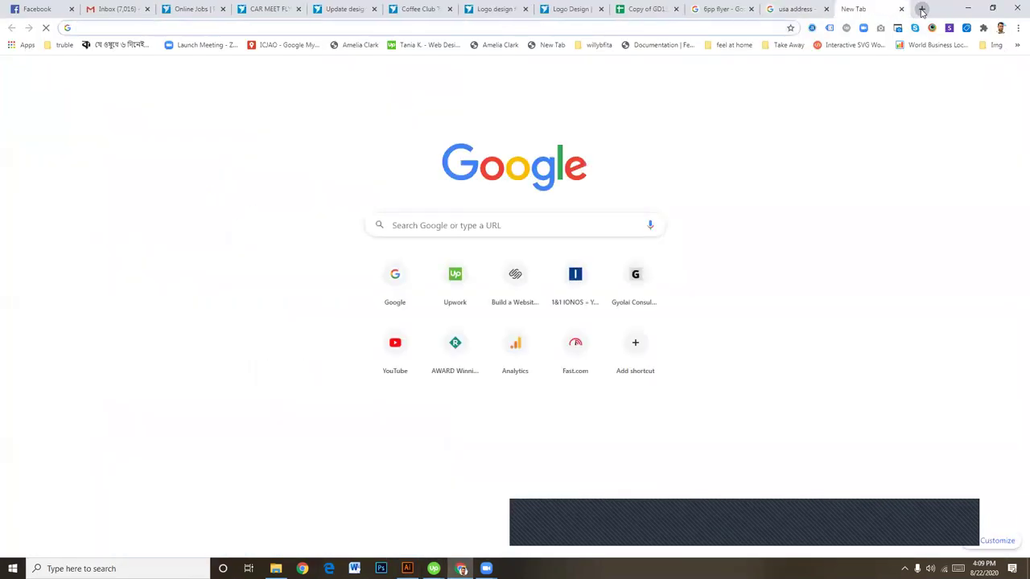
pyautogui.write('lo')
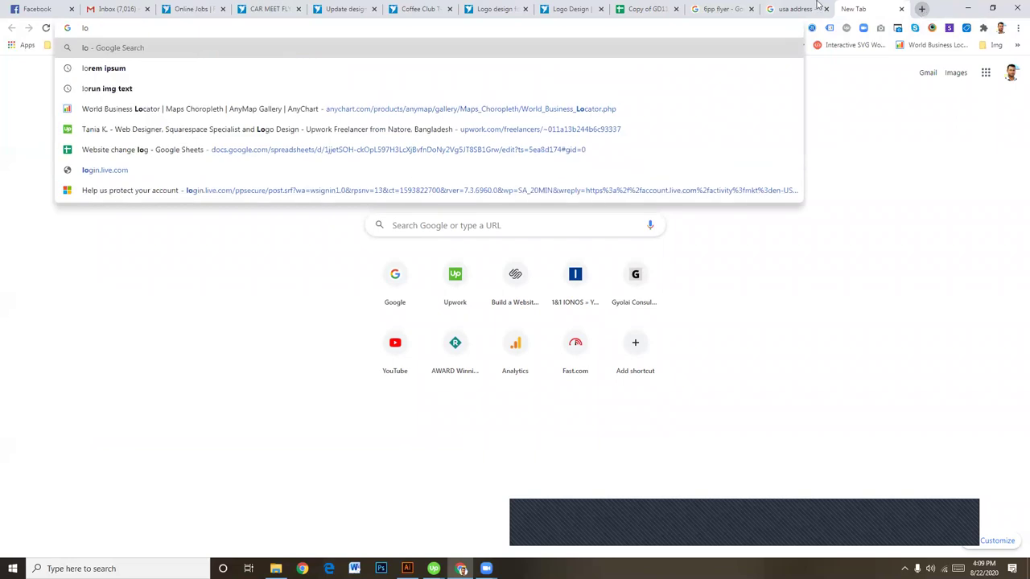
pyautogui.click(182, 69)
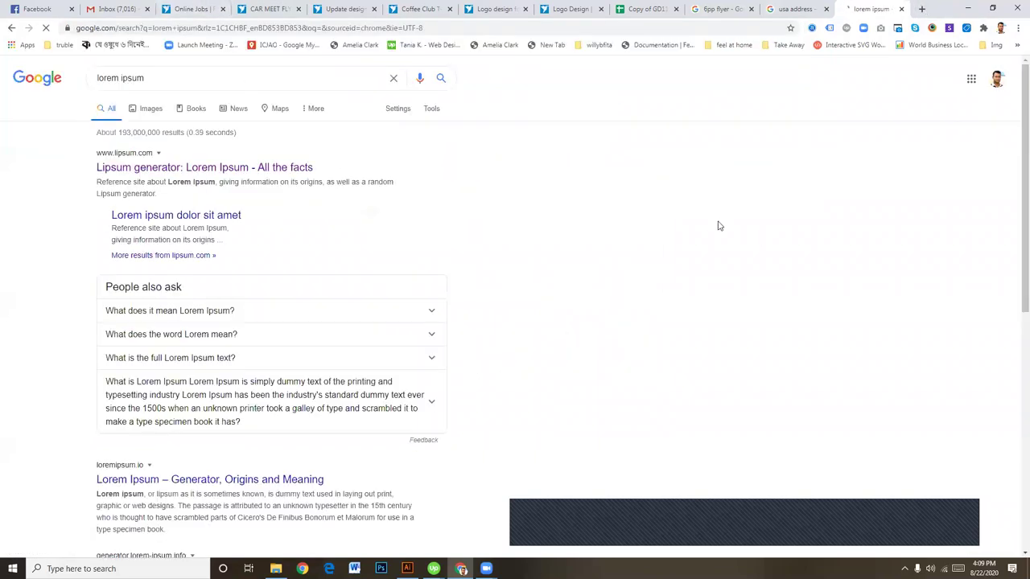
pyautogui.click(179, 171)
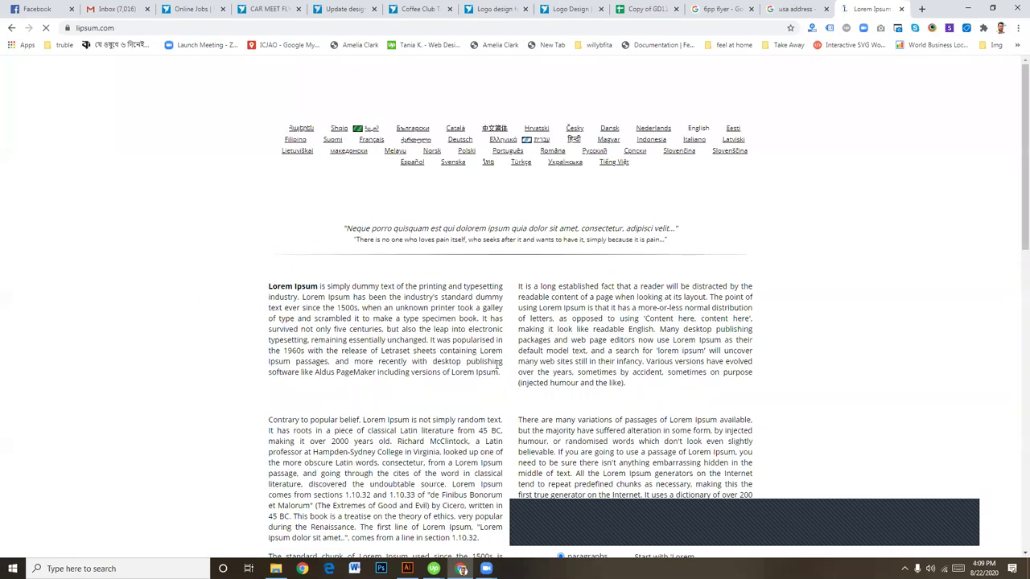
pyautogui.moveTo(499, 374); pyautogui.dragTo(391, 401)
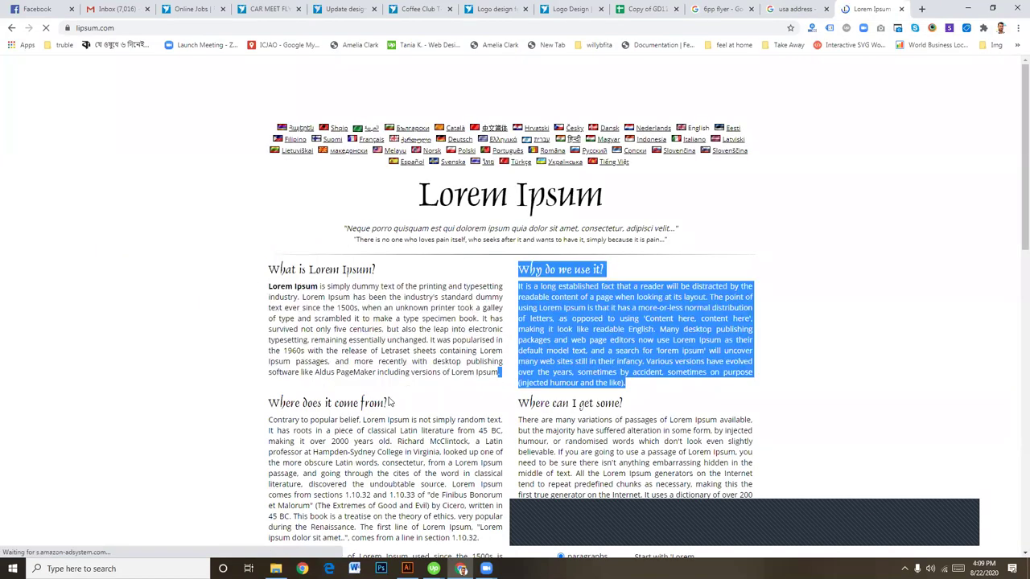
pyautogui.scroll(-2, 435, 430)
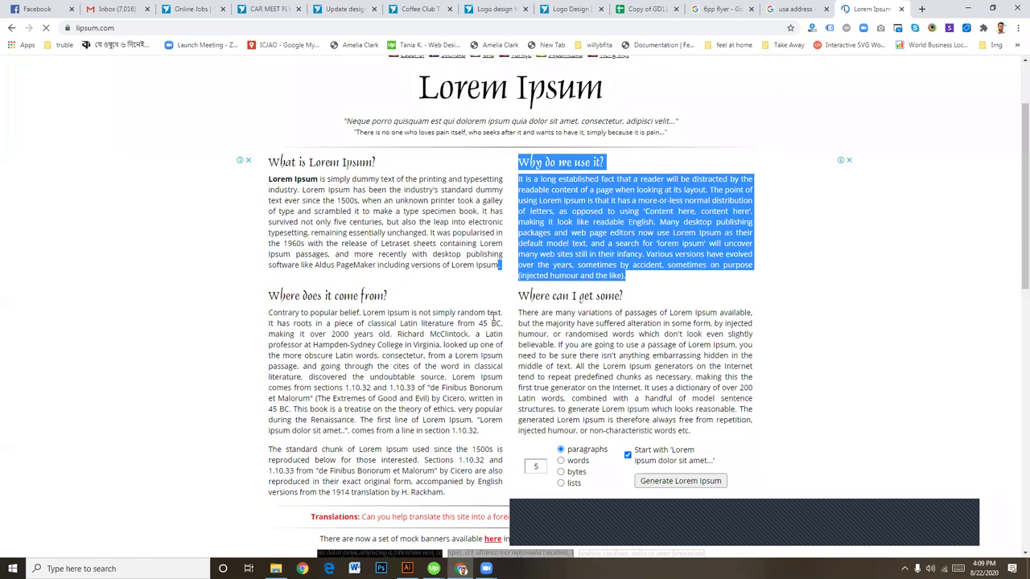
pyautogui.moveTo(500, 314); pyautogui.dragTo(274, 162)
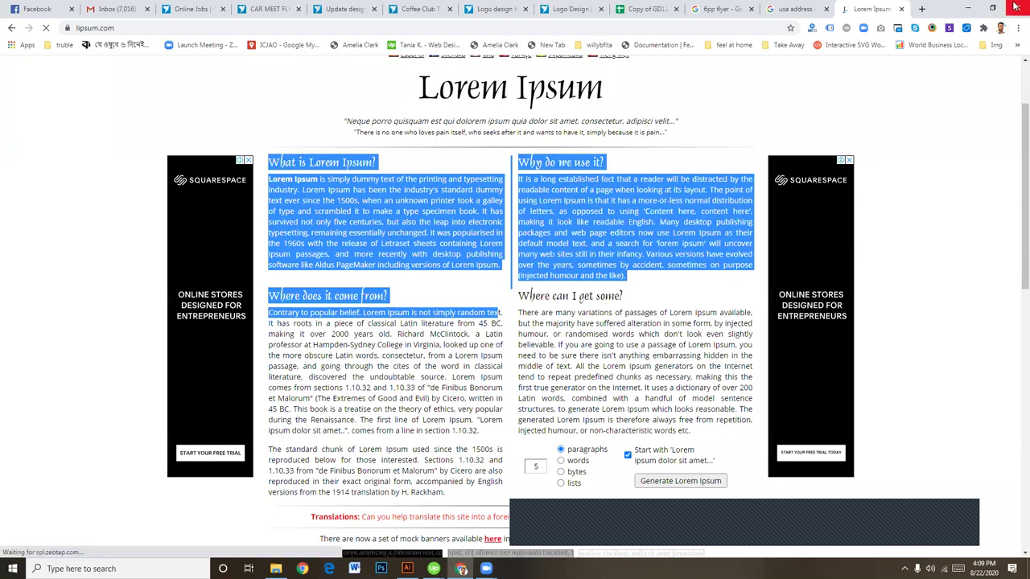
# Step: Paste the Lorem Ipsum text into a new text box in the left panel
pyautogui.click(407, 569)
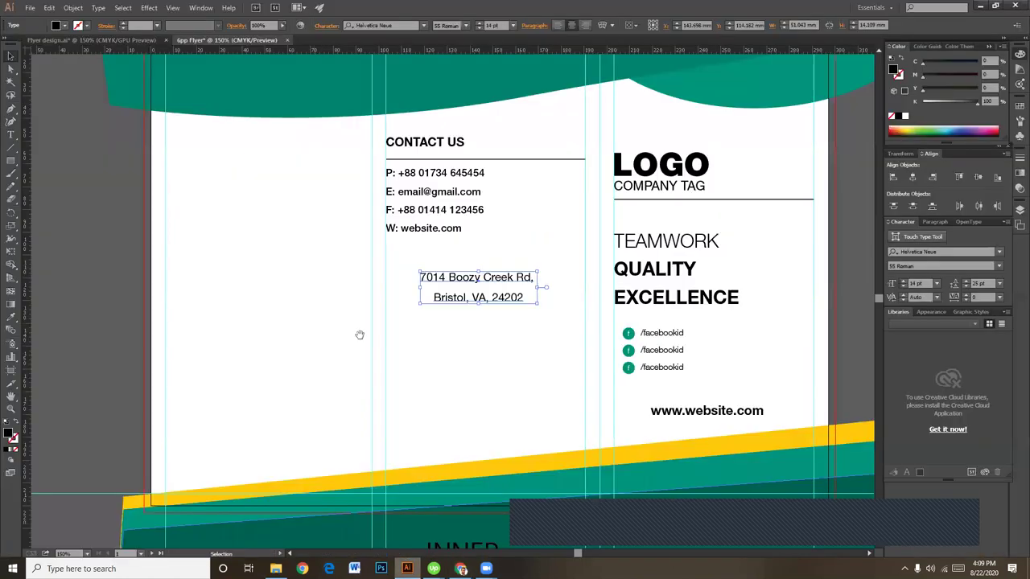
pyautogui.moveTo(426, 367); pyautogui.dragTo(505, 403)
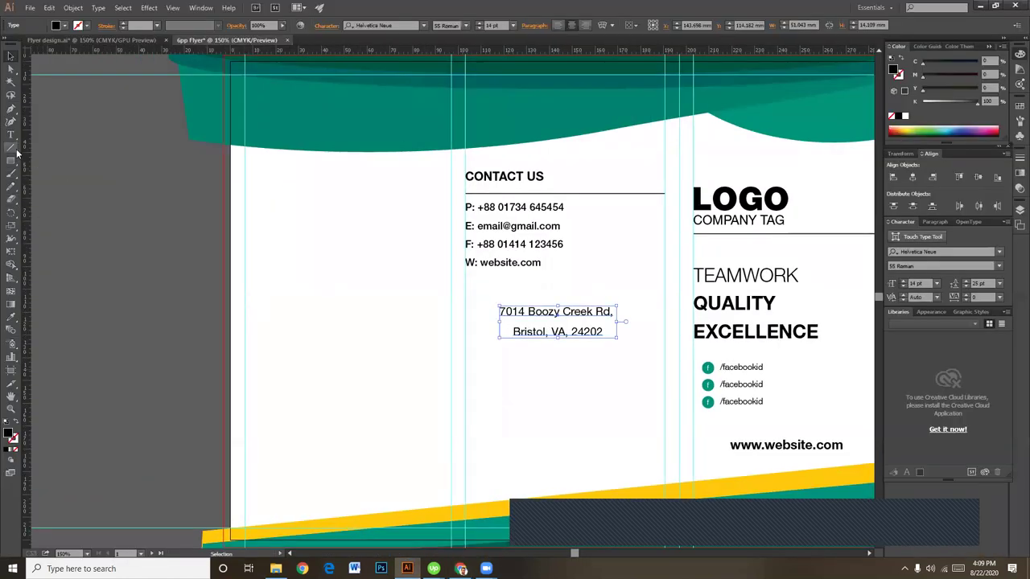
pyautogui.click(10, 134)
pyautogui.moveTo(249, 167); pyautogui.dragTo(439, 500)
pyautogui.hotkey('ctrl', 'v')
pyautogui.hotkey('ctrl', 'a')
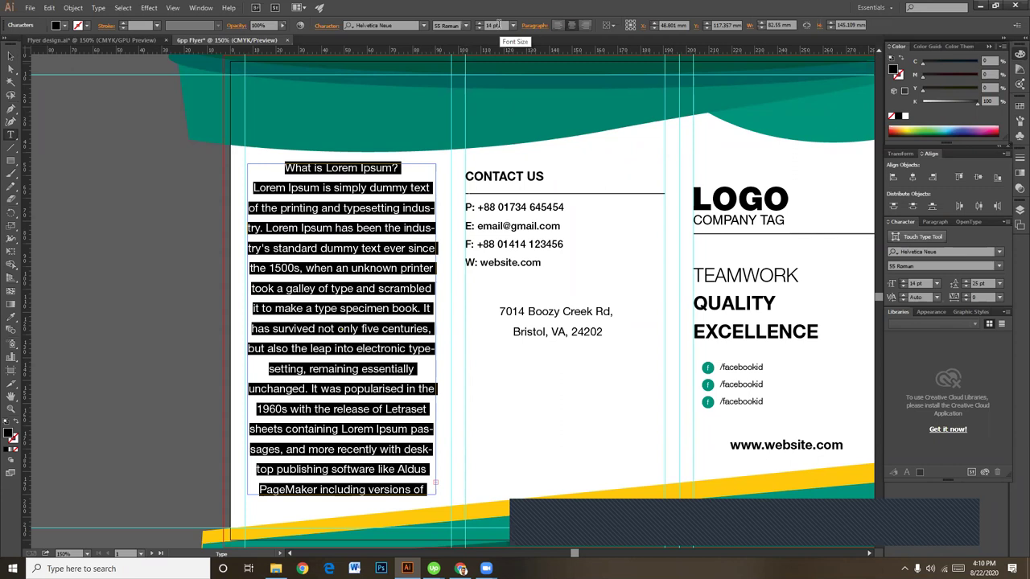
# Step: Set the body to 45 Light, left-aligned, and the 'What is Lorem Ipsum?' heading to 75 Bold
pyautogui.click(467, 27)
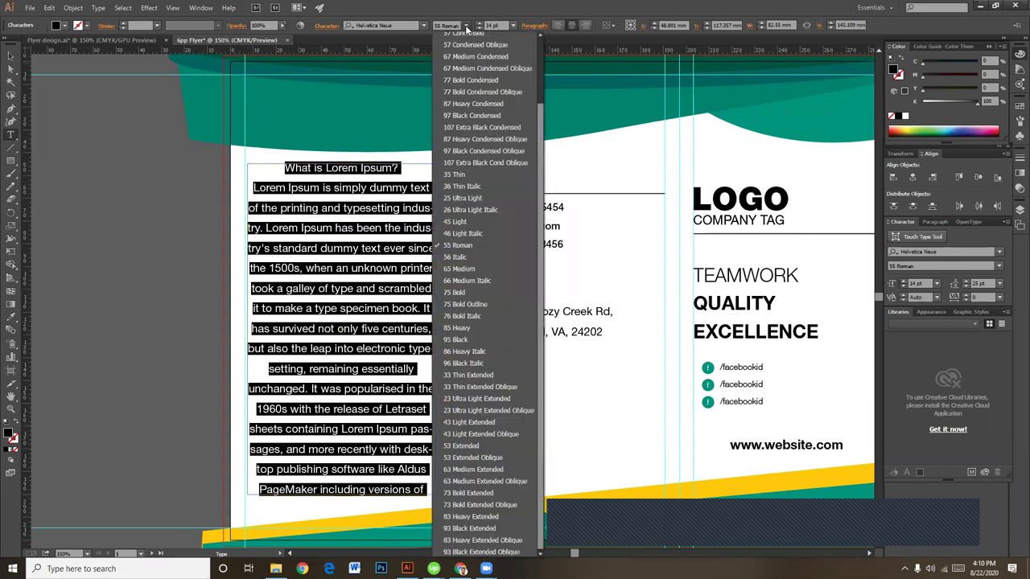
pyautogui.click(461, 221)
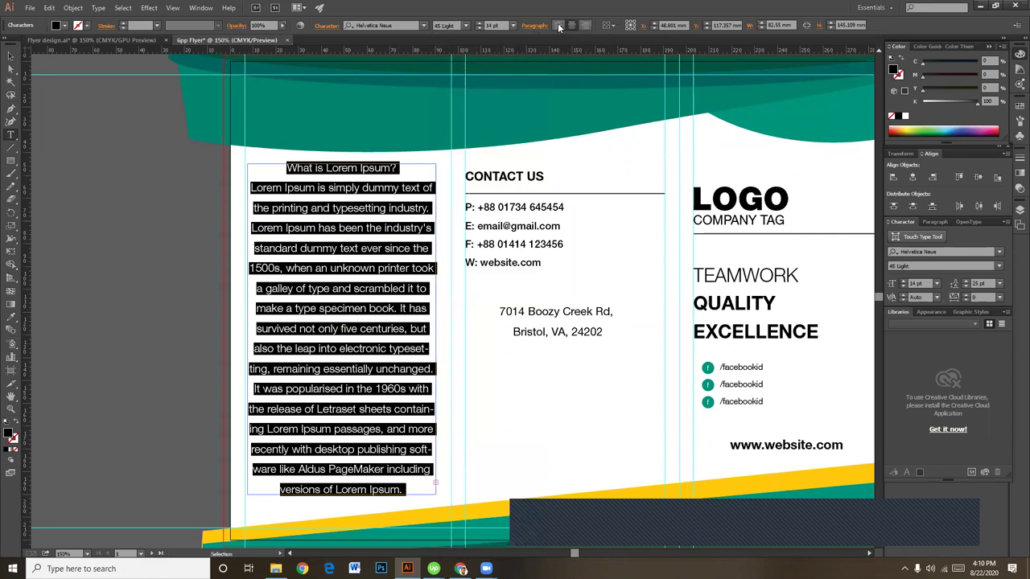
pyautogui.click(559, 26)
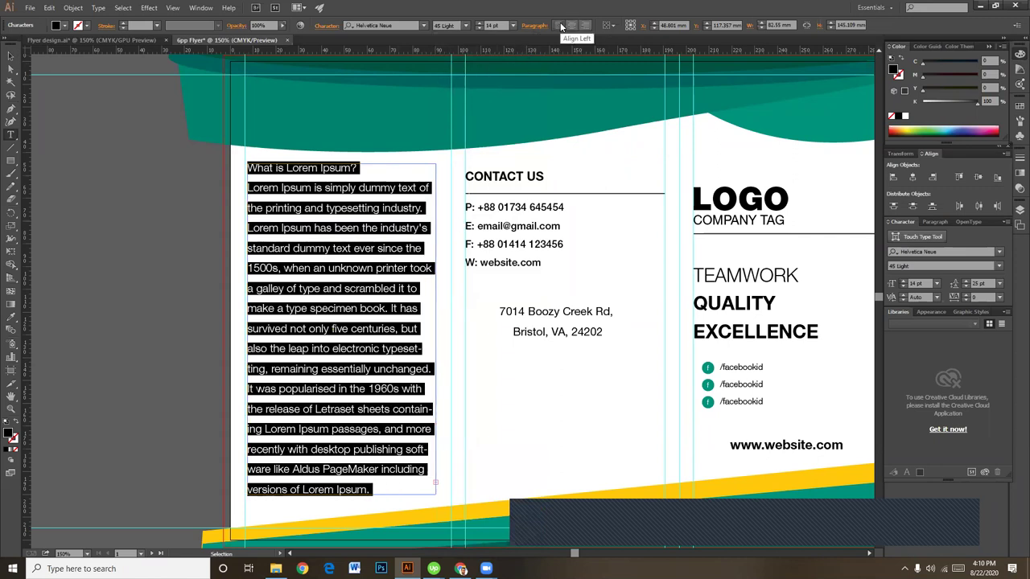
pyautogui.click(350, 319)
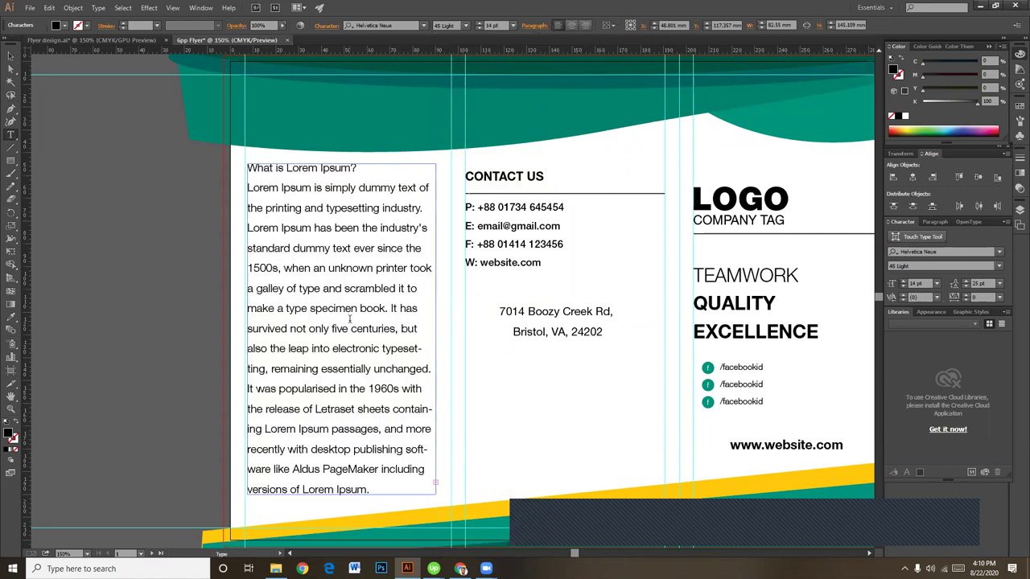
pyautogui.tripleClick(318, 169)
pyautogui.click(464, 25)
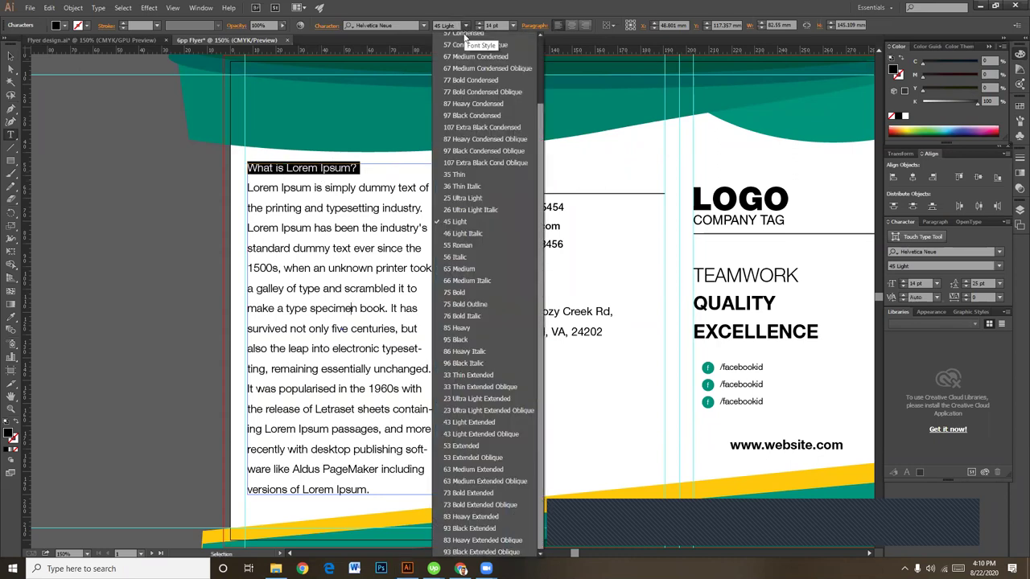
pyautogui.click(461, 292)
pyautogui.click(323, 208)
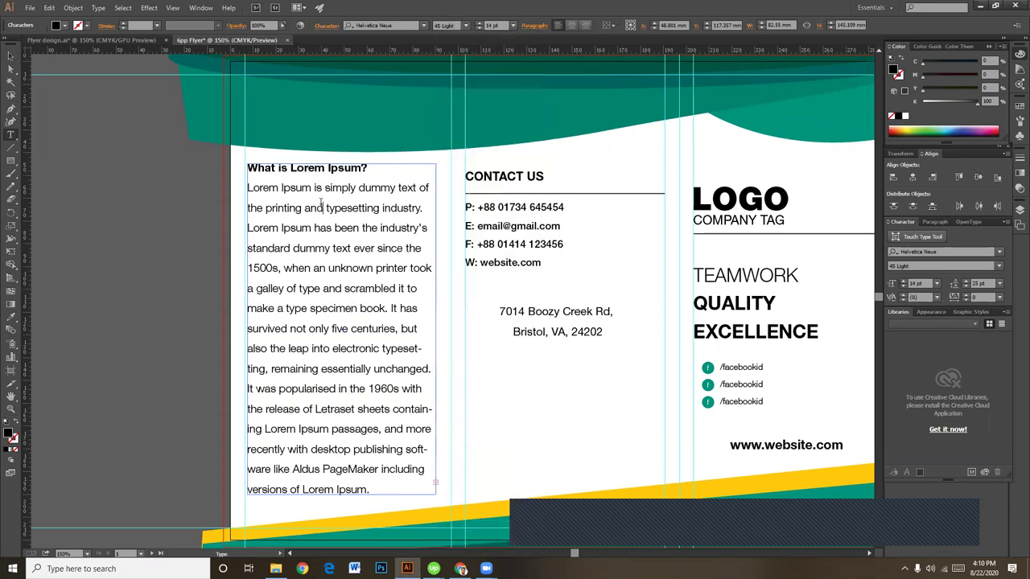
# Step: Replace the text from 'make a type specimen' onward with the 'Why do we use it?' section
pyautogui.scroll(-1, 383, 342)
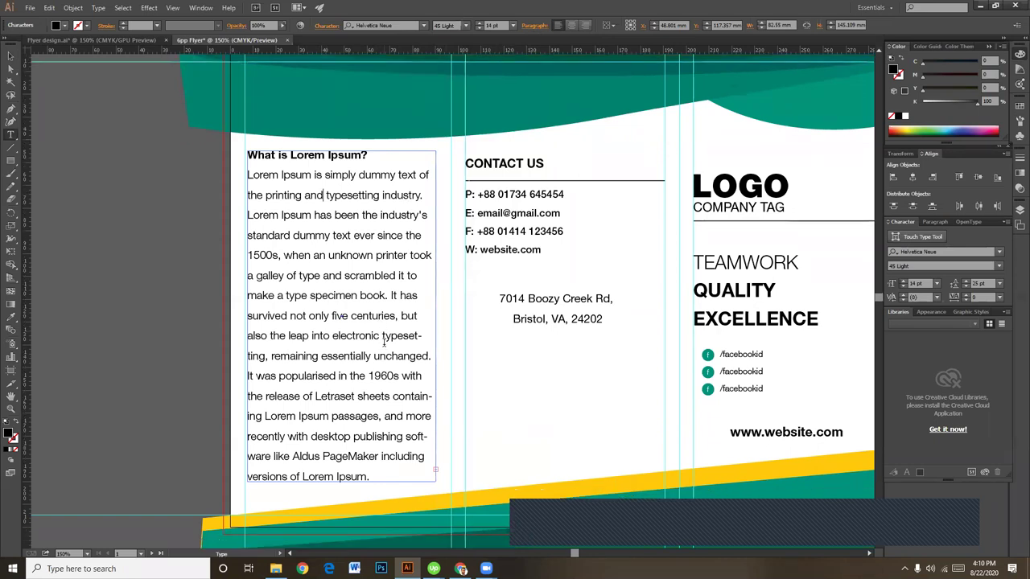
pyautogui.scroll(-1, 380, 409)
pyautogui.moveTo(420, 460); pyautogui.dragTo(251, 284)
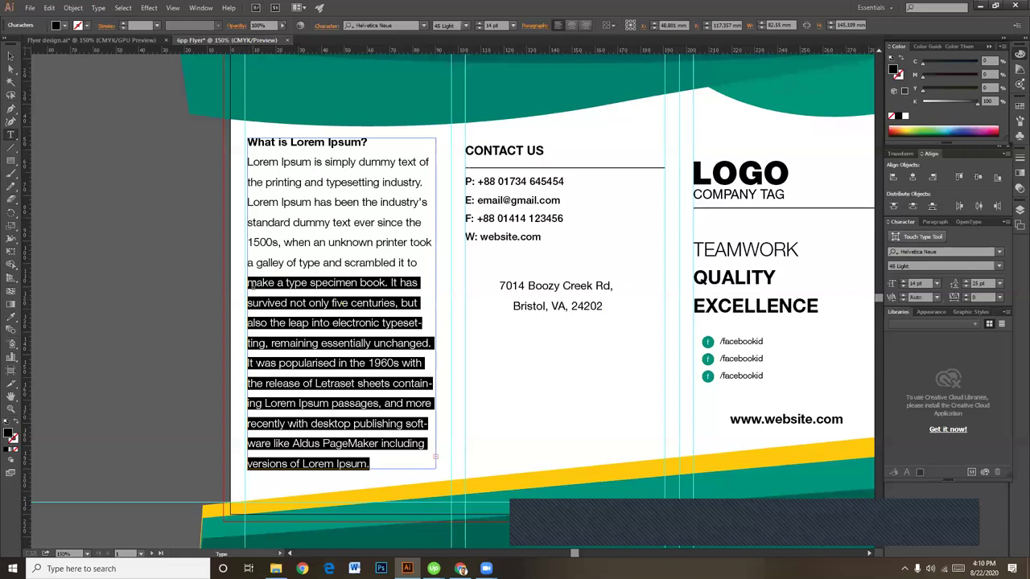
pyautogui.hotkey('ctrl', 'v')
pyautogui.moveTo(341, 303); pyautogui.dragTo(243, 303)
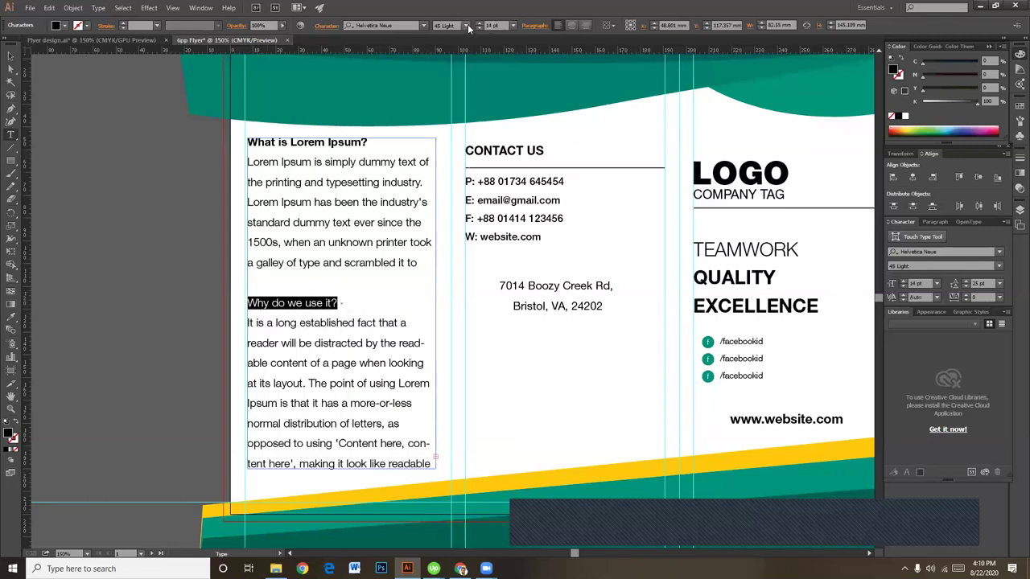
# Step: Set the 'Why do we use it?' heading to 75 Bold
pyautogui.click(466, 26)
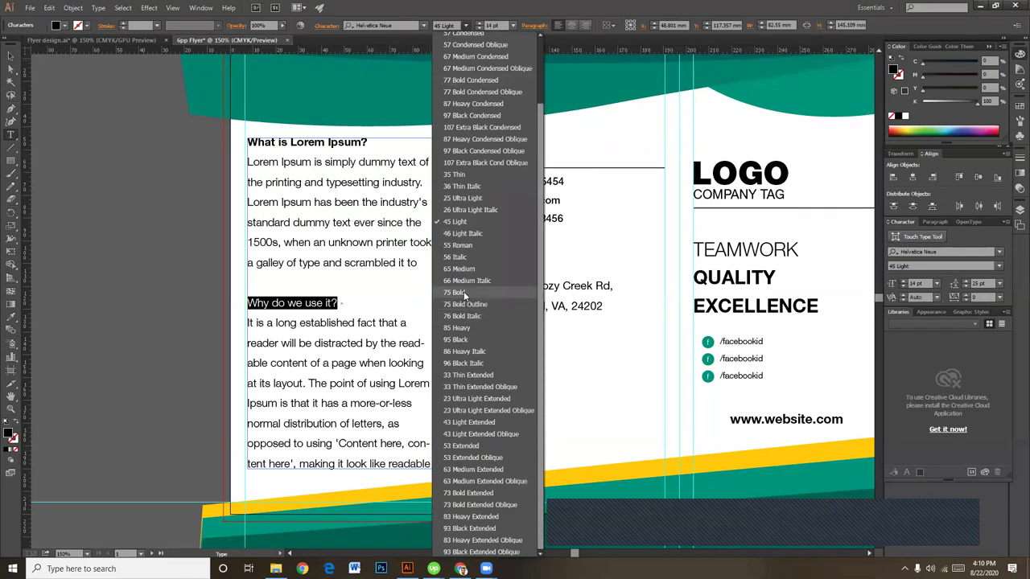
pyautogui.click(465, 292)
pyautogui.click(10, 56)
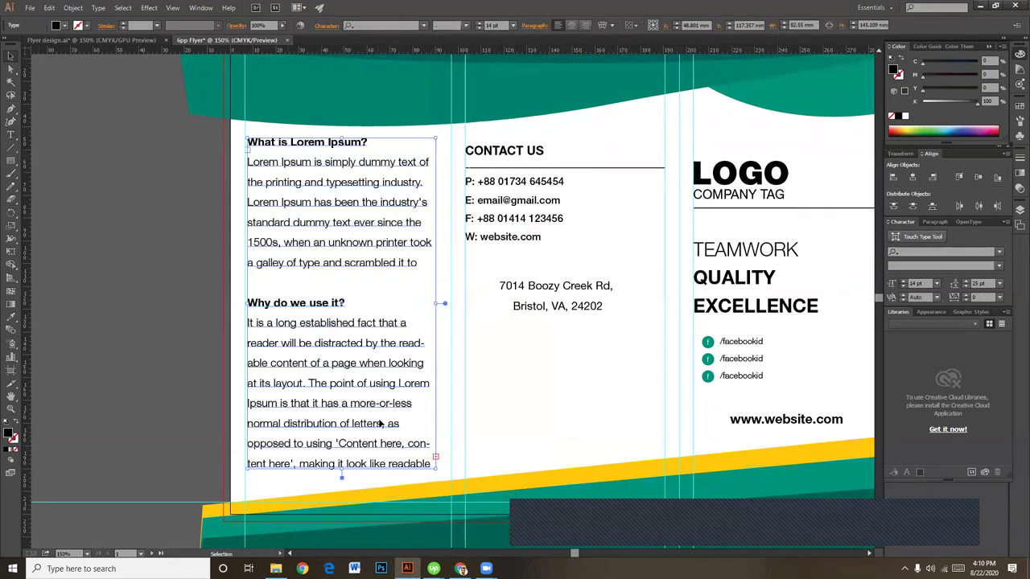
pyautogui.scroll(-1, 381, 420)
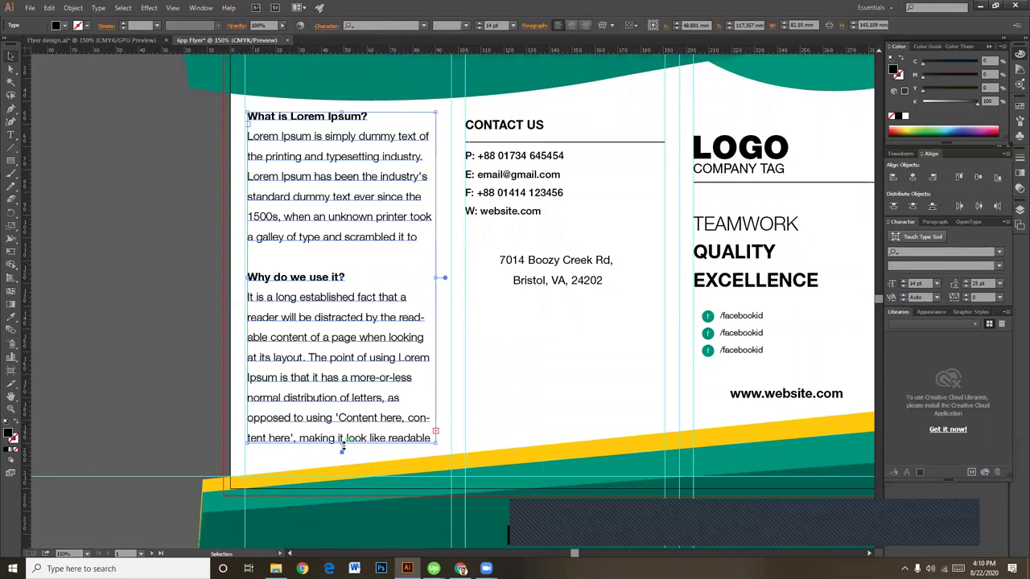
pyautogui.click(116, 244)
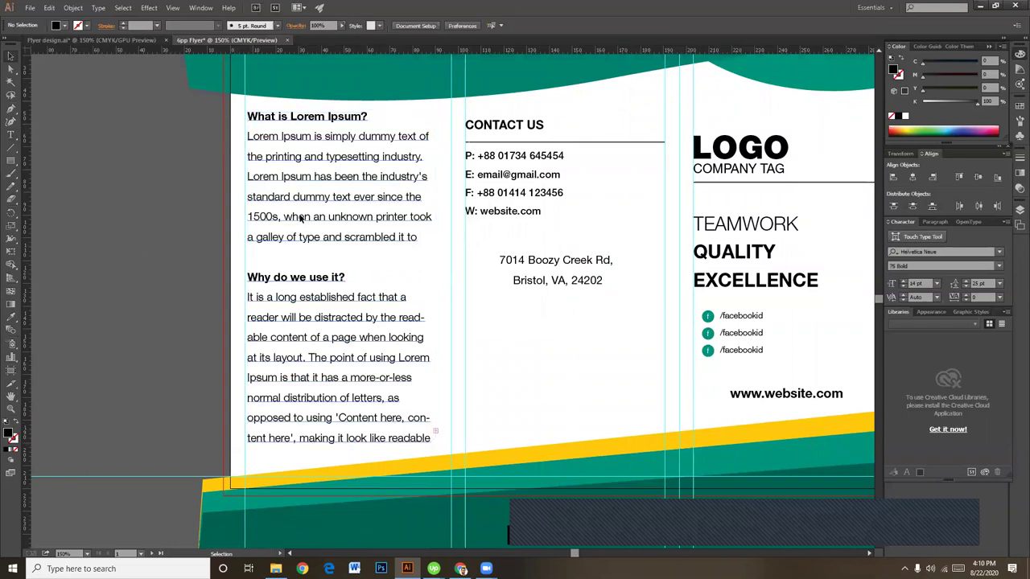
# Step: Change the whole text block's leading to Auto
pyautogui.tripleClick(281, 239)
pyautogui.hotkey('ctrl', 'a')
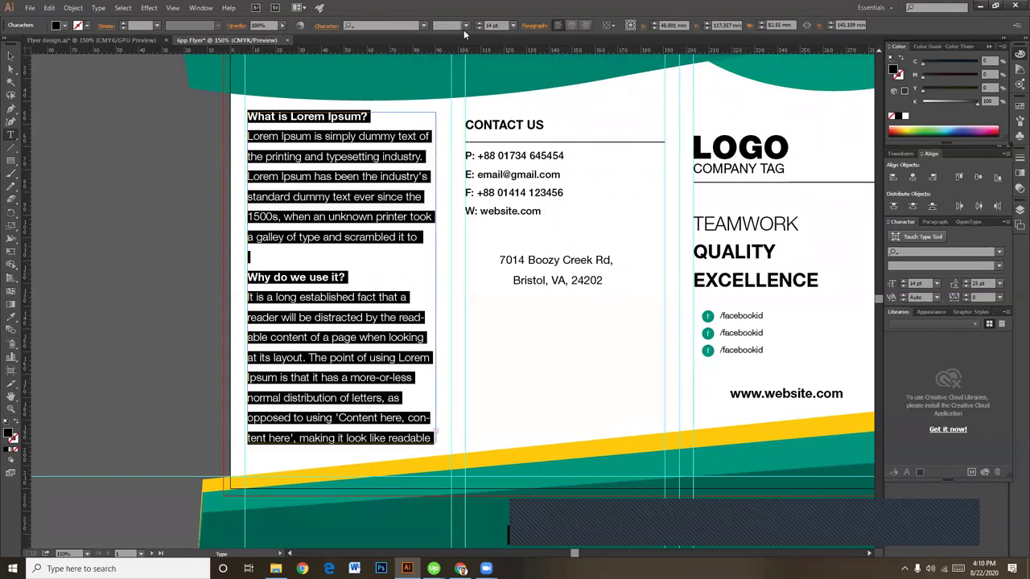
pyautogui.click(323, 26)
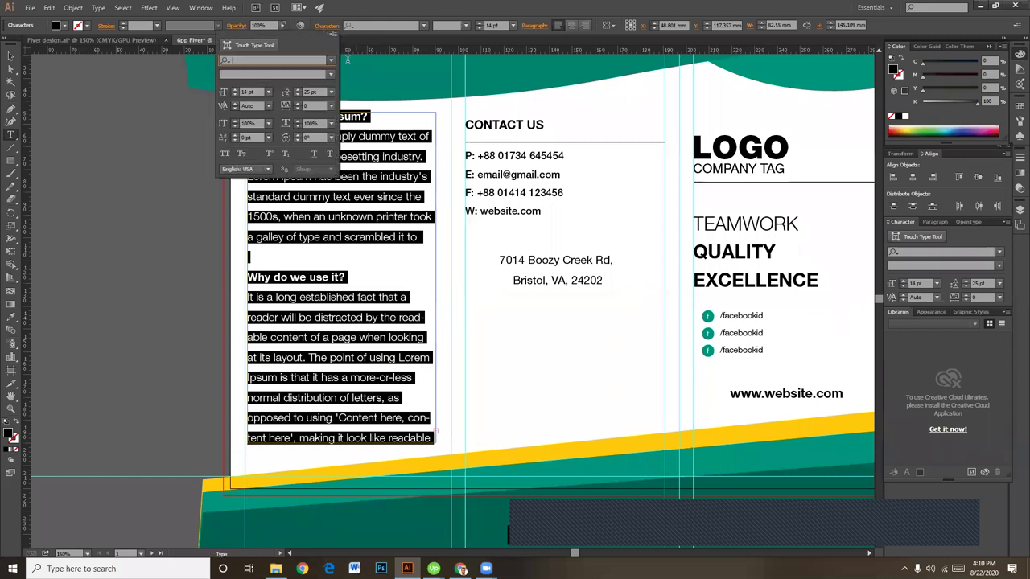
pyautogui.click(330, 91)
pyautogui.click(345, 118)
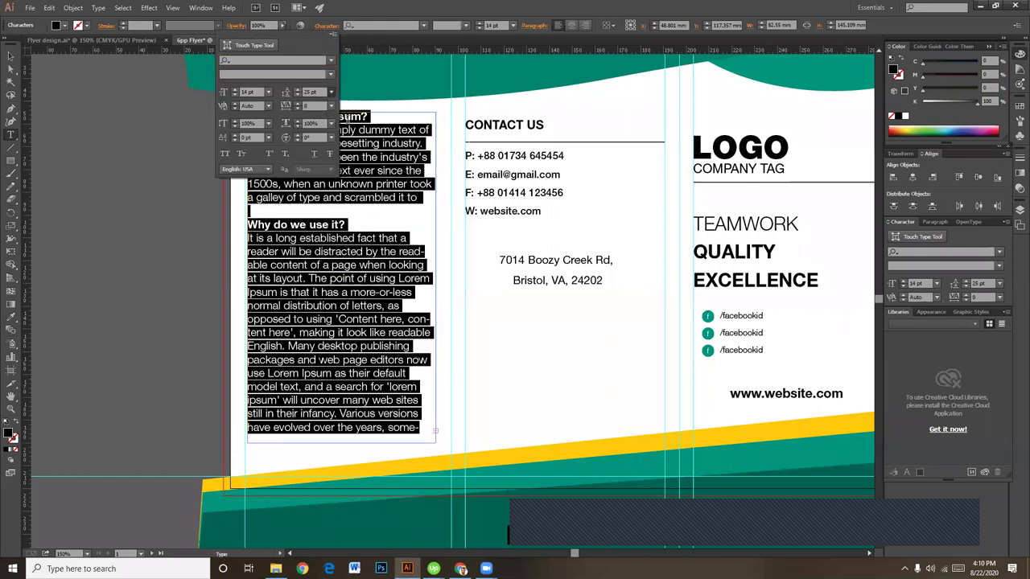
pyautogui.press('Escape')
pyautogui.click(360, 256)
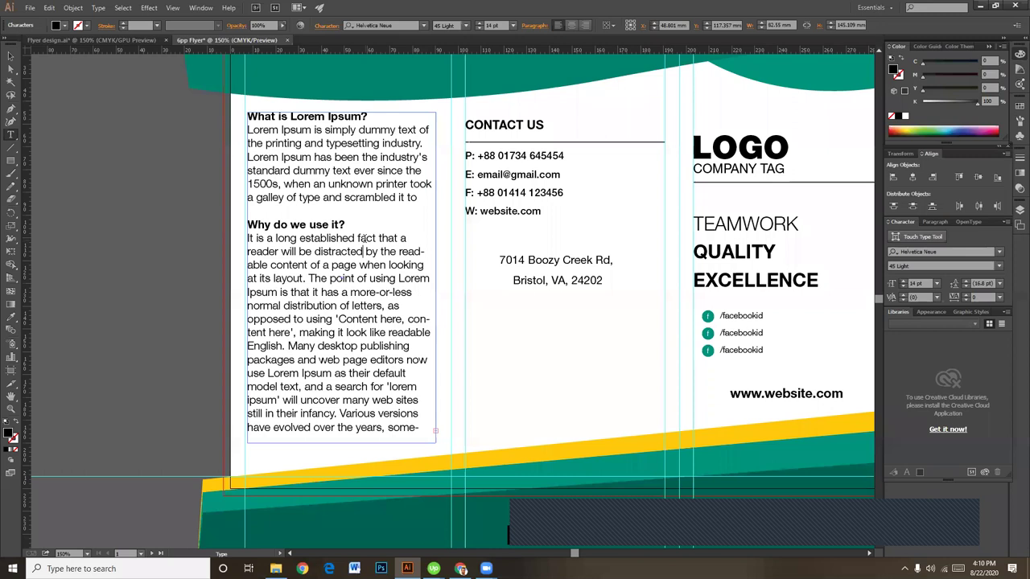
pyautogui.click(406, 198)
pyautogui.hotkey('ctrl', 'a')
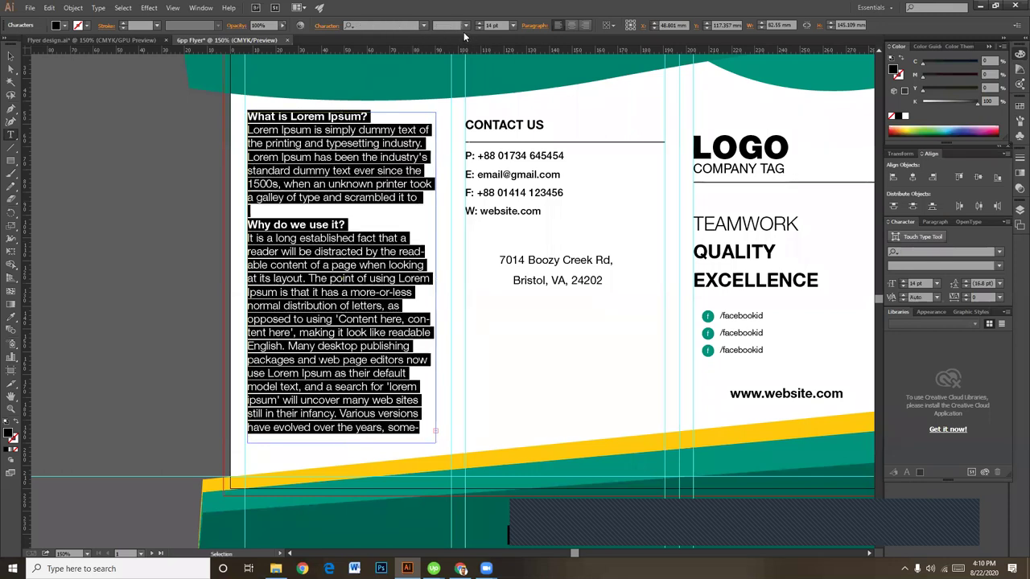
# Step: Raise the Lorem Ipsum block's leading to 19 pt and its font size to 13 pt
pyautogui.click(326, 26)
pyautogui.click(298, 91)
pyautogui.click(299, 91)
pyautogui.click(299, 91)
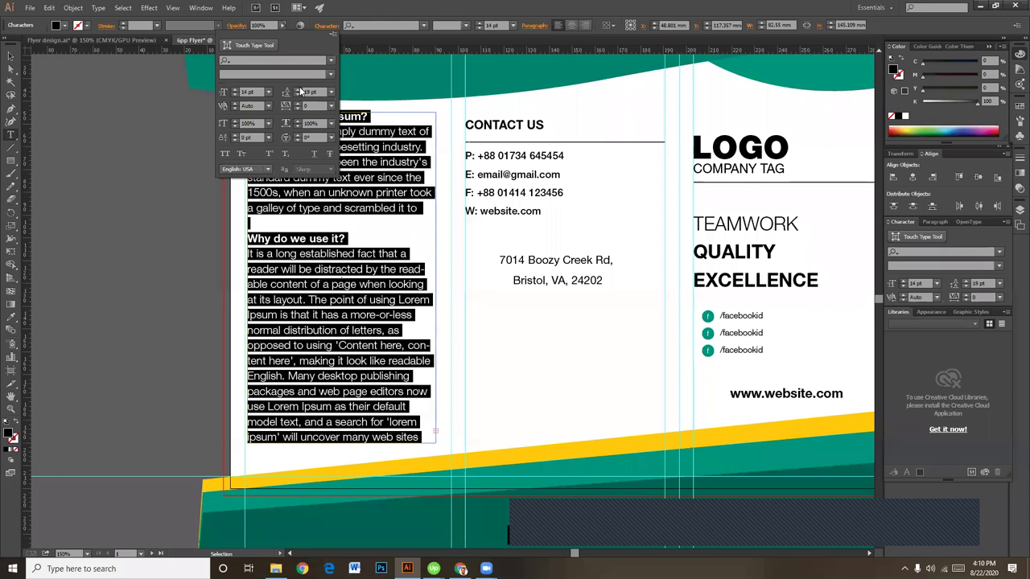
pyautogui.click(493, 25)
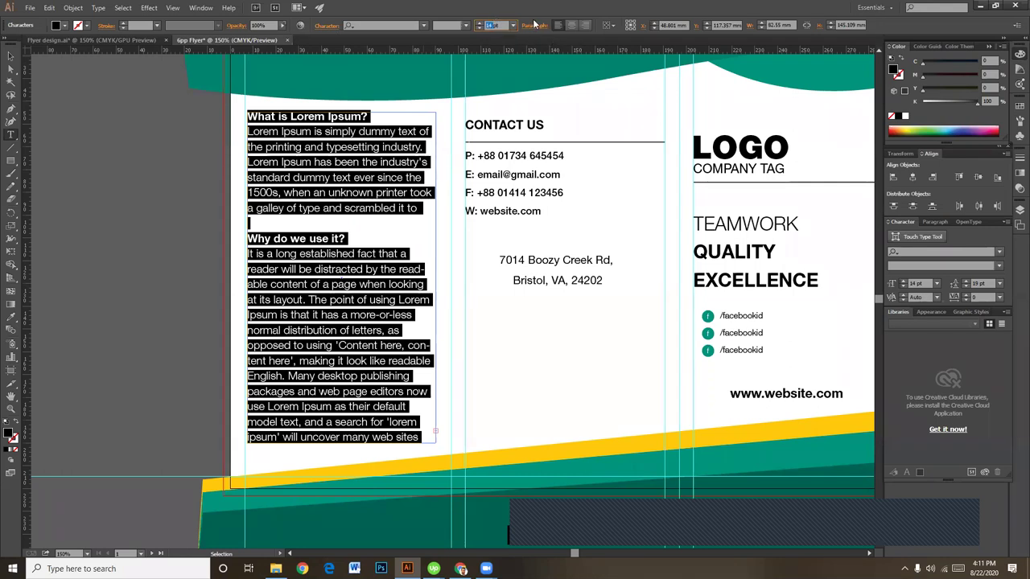
pyautogui.write('13pt')
pyautogui.press('Return')
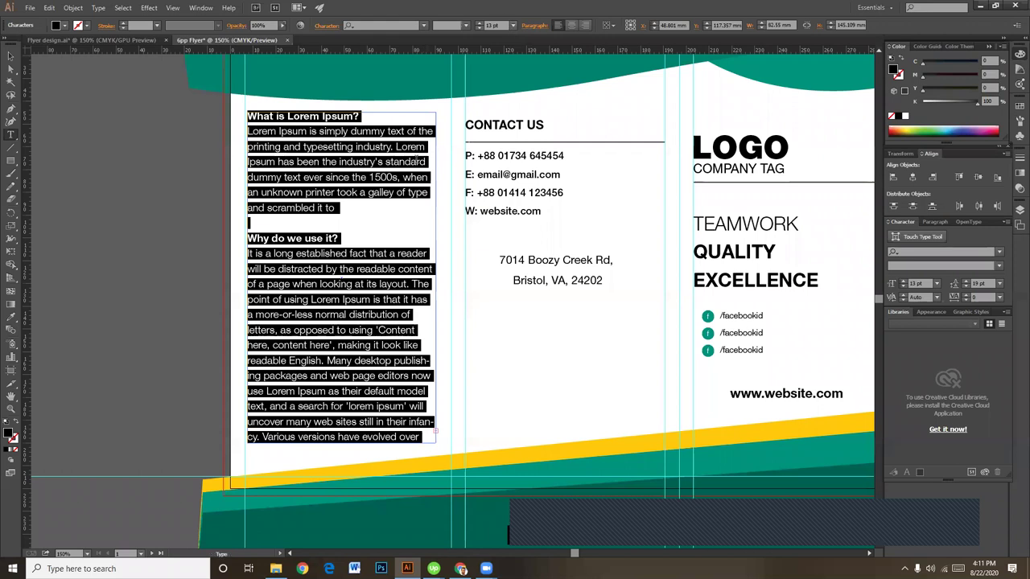
pyautogui.click(358, 206)
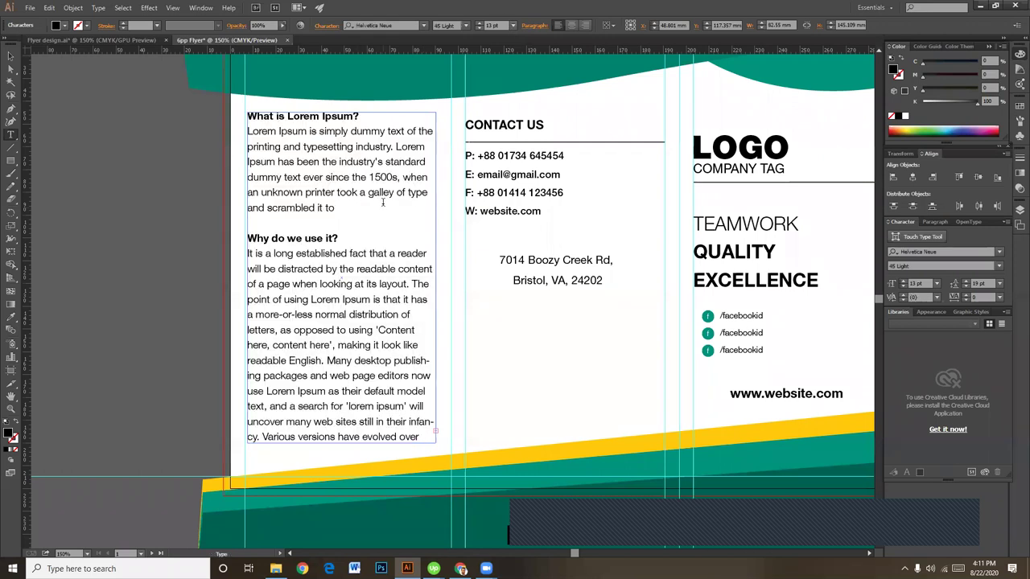
pyautogui.scroll(-2, 374, 330)
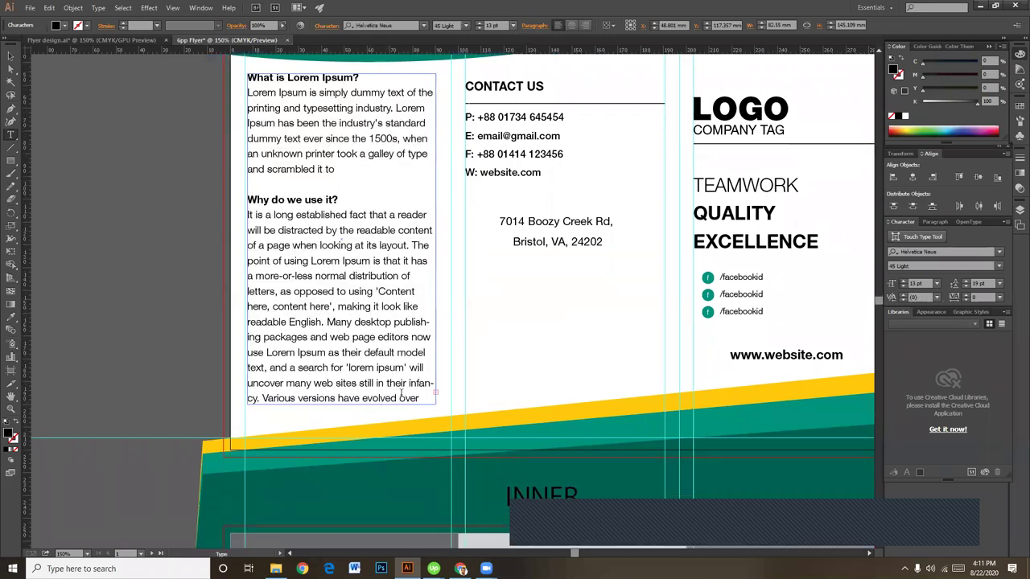
# Step: Zoom in on the body text and undo an accidental deletion of the paragraph
pyautogui.hotkey('ctrl', '=')
pyautogui.hotkey('ctrl', '=')
pyautogui.hotkey('ctrl', '=')
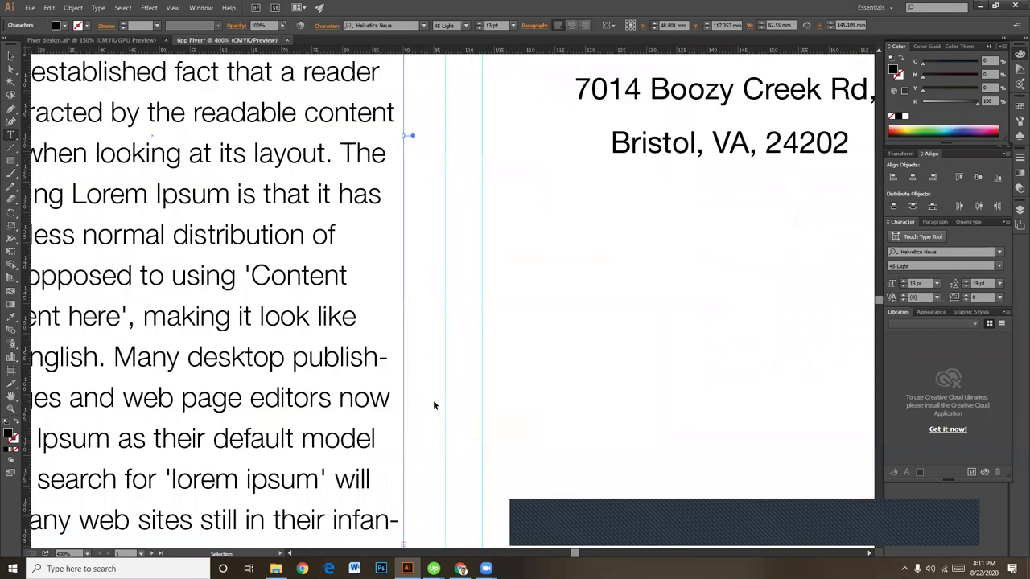
pyautogui.scroll(3, 433, 404)
pyautogui.moveTo(347, 458); pyautogui.dragTo(145, 212)
pyautogui.press('BackSpace')
pyautogui.click(8, 56)
pyautogui.hotkey('ctrl', 'z')
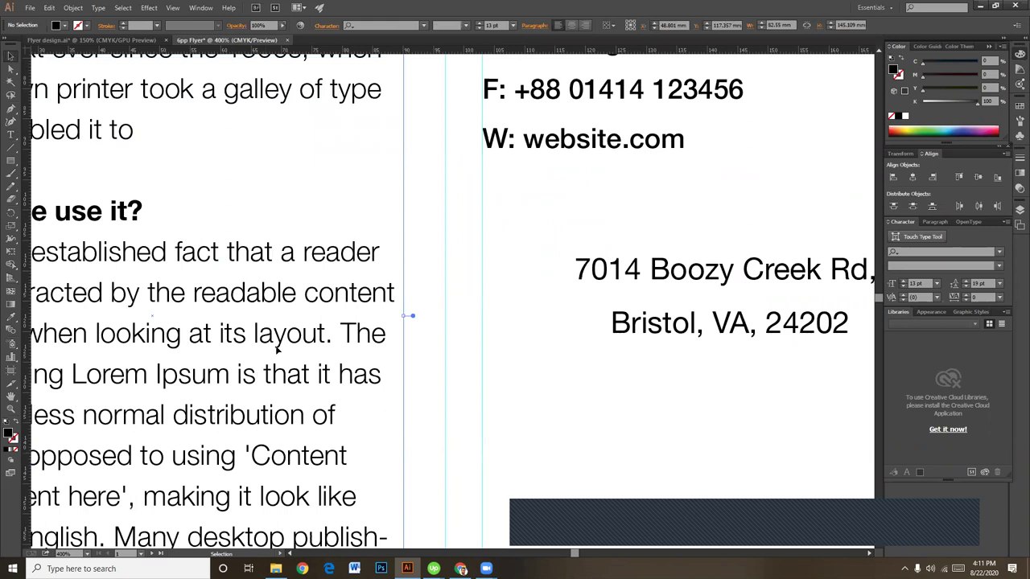
pyautogui.click(439, 298)
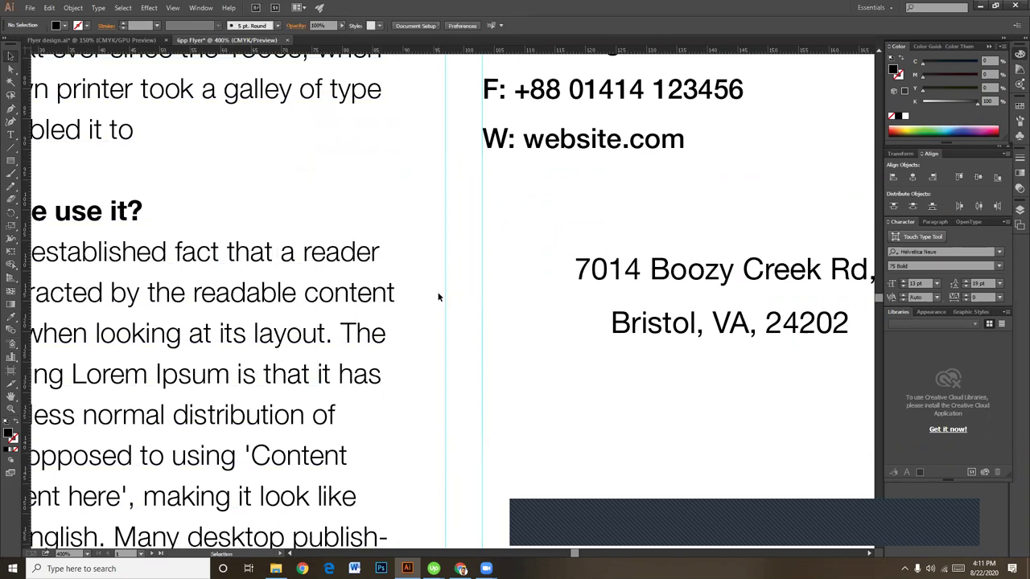
pyautogui.scroll(-5, 439, 298)
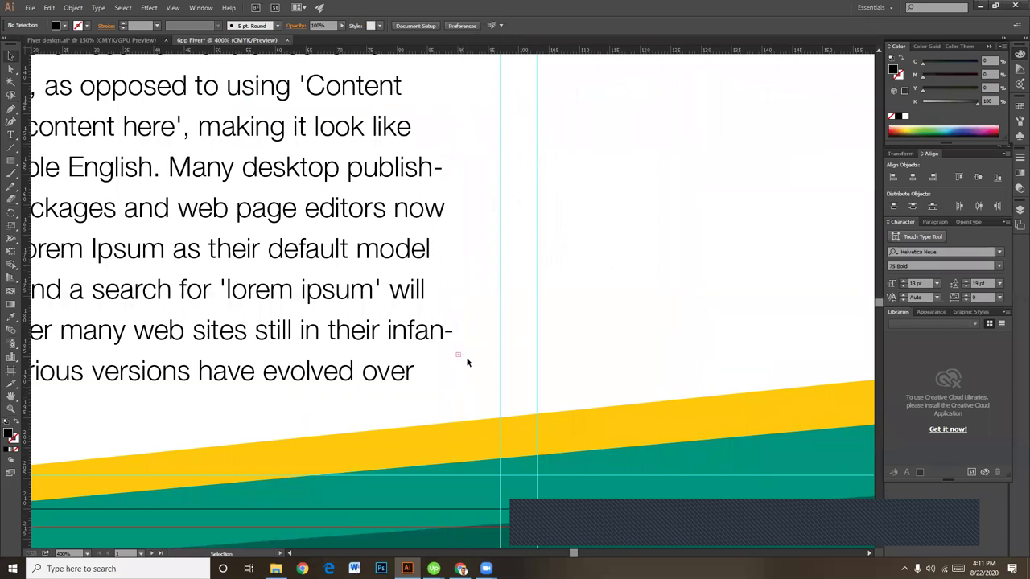
pyautogui.scroll(-3, 495, 274)
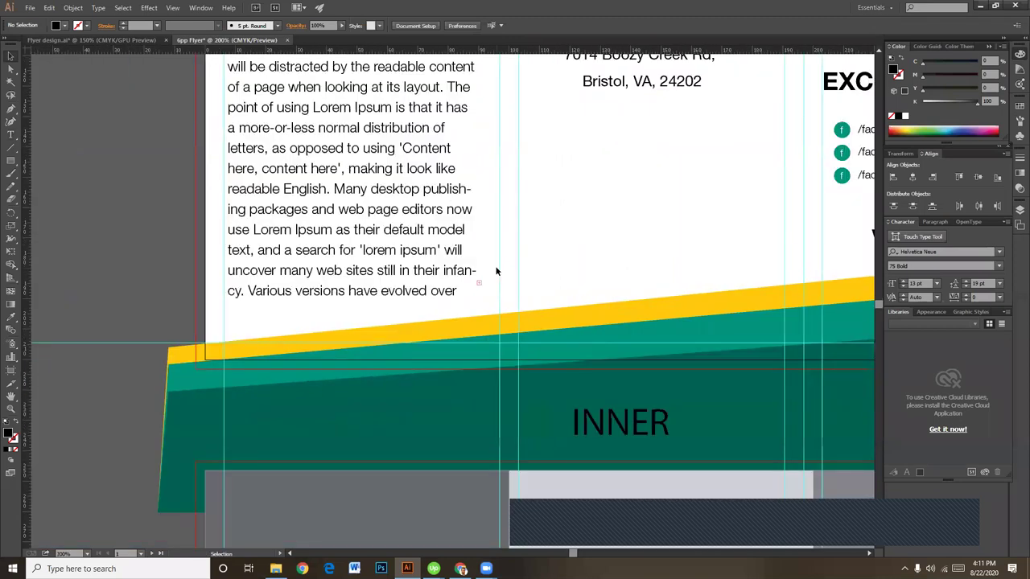
# Step: Extend the text frame and delete the surplus text after 'still in their infa'
pyautogui.click(358, 290)
pyautogui.moveTo(353, 308); pyautogui.dragTo(414, 521)
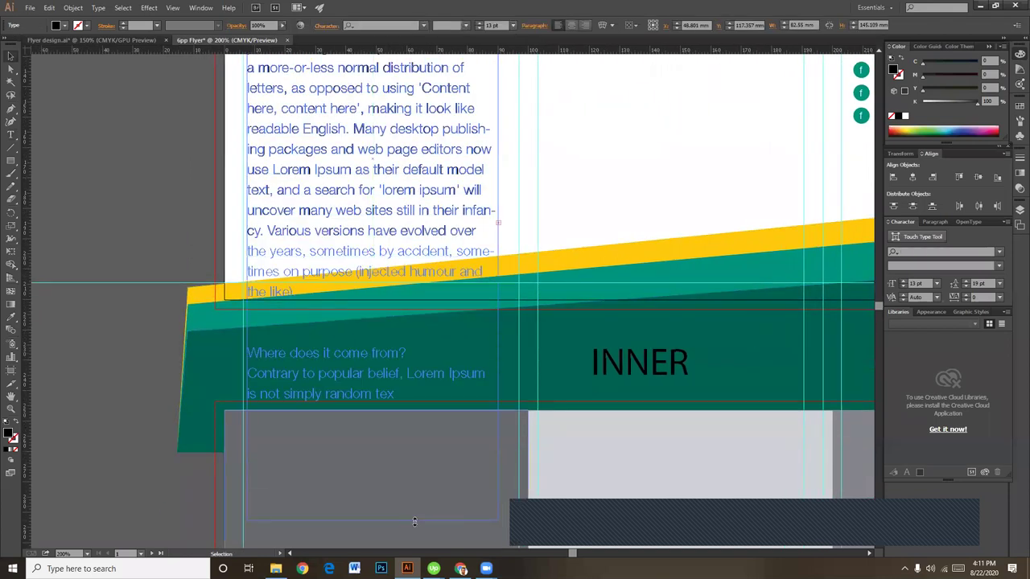
pyautogui.doubleClick(400, 396)
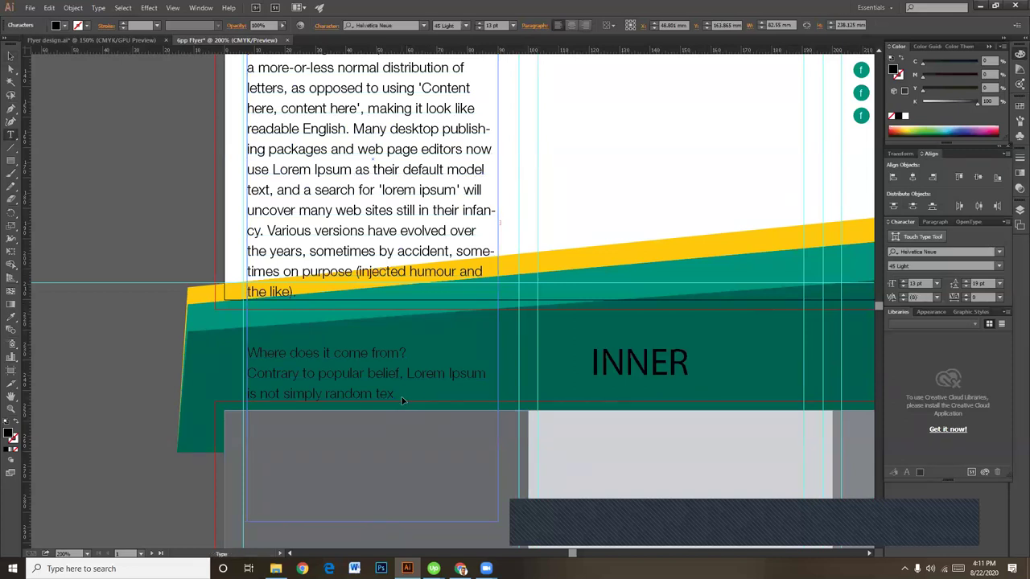
pyautogui.moveTo(397, 393); pyautogui.dragTo(208, 235)
pyautogui.press('BackSpace')
pyautogui.press('BackSpace')
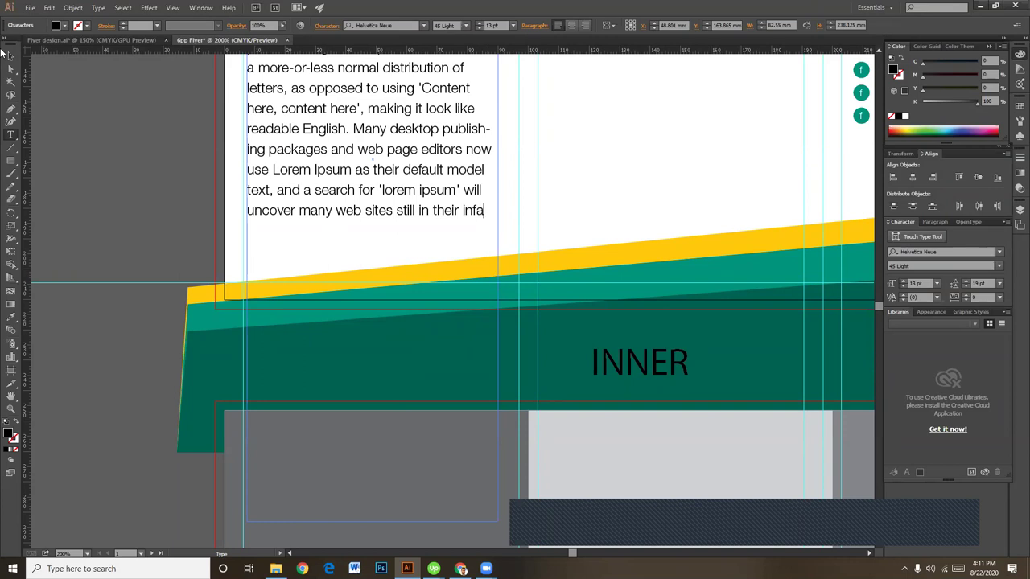
pyautogui.click(11, 55)
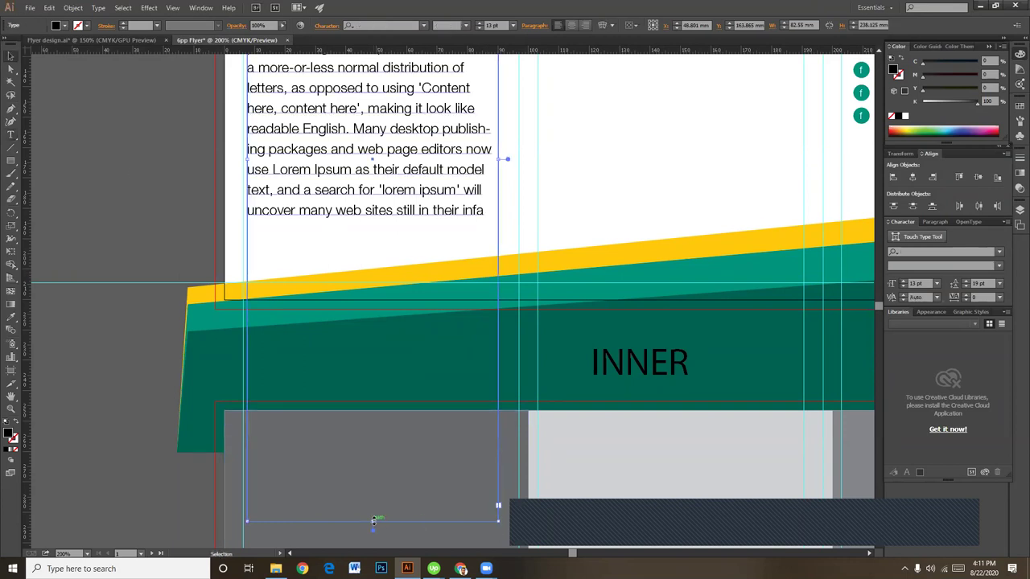
# Step: Shorten the text frame to just below the last line and zoom out to 100%
pyautogui.moveTo(373, 522); pyautogui.dragTo(400, 244)
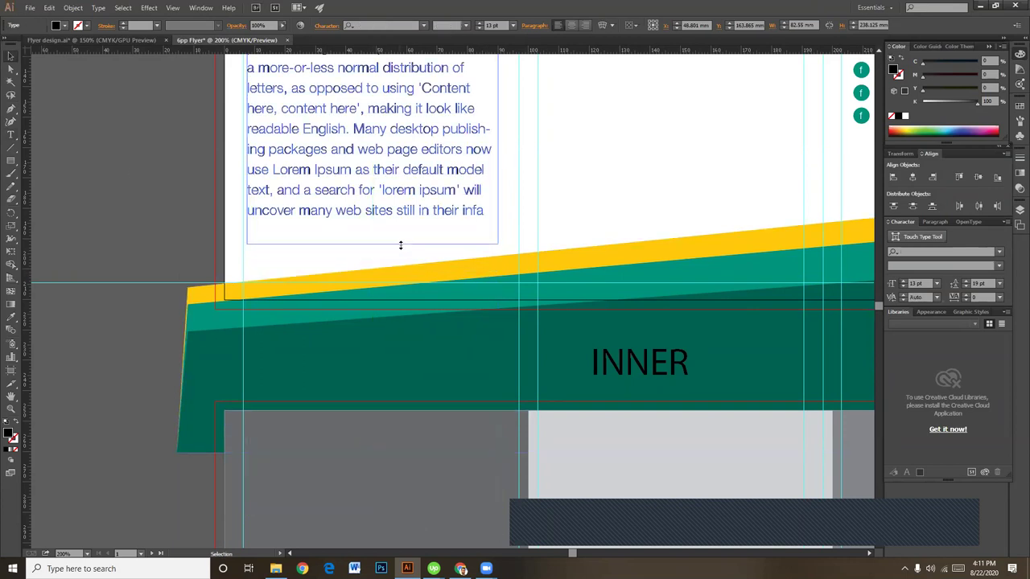
pyautogui.click(580, 209)
pyautogui.moveTo(541, 68); pyautogui.dragTo(534, 313)
pyautogui.moveTo(483, 241); pyautogui.dragTo(483, 296)
pyautogui.moveTo(441, 239); pyautogui.dragTo(427, 324)
pyautogui.hotkey('ctrl', '1')
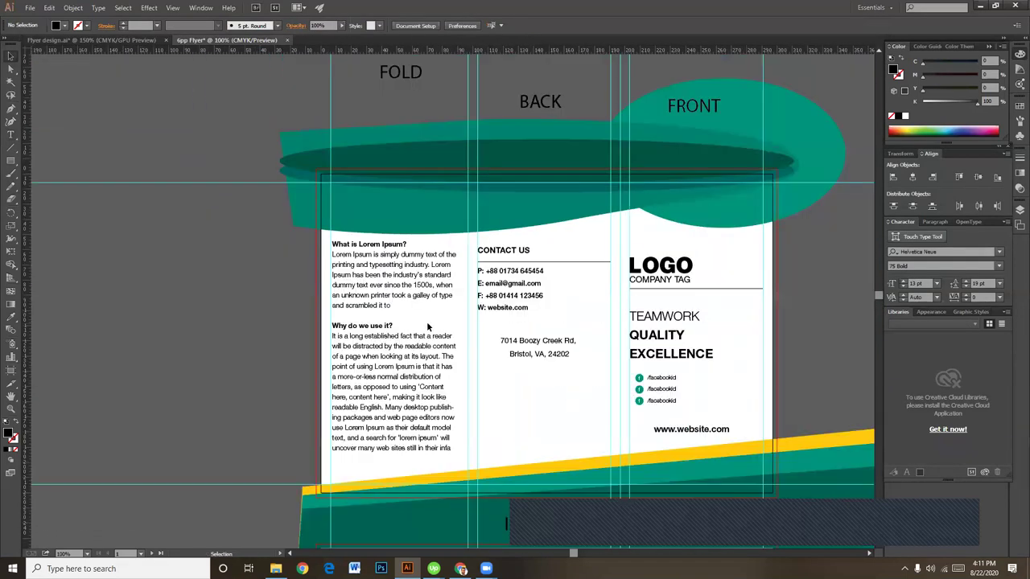
pyautogui.hotkey('ctrl', '+')
pyautogui.moveTo(590, 389); pyautogui.dragTo(498, 342)
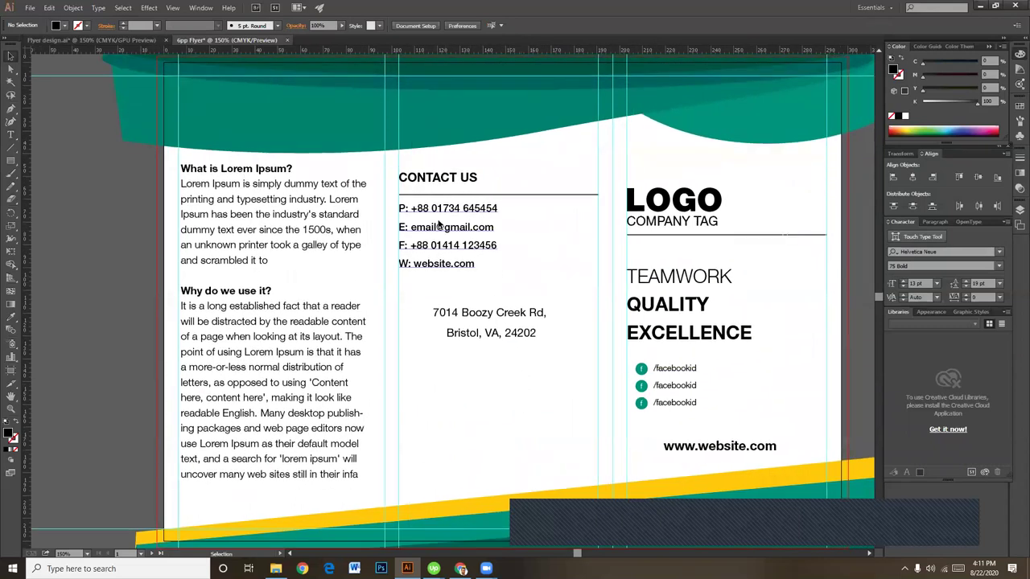
pyautogui.press('space')
pyautogui.moveTo(499, 392); pyautogui.dragTo(500, 371)
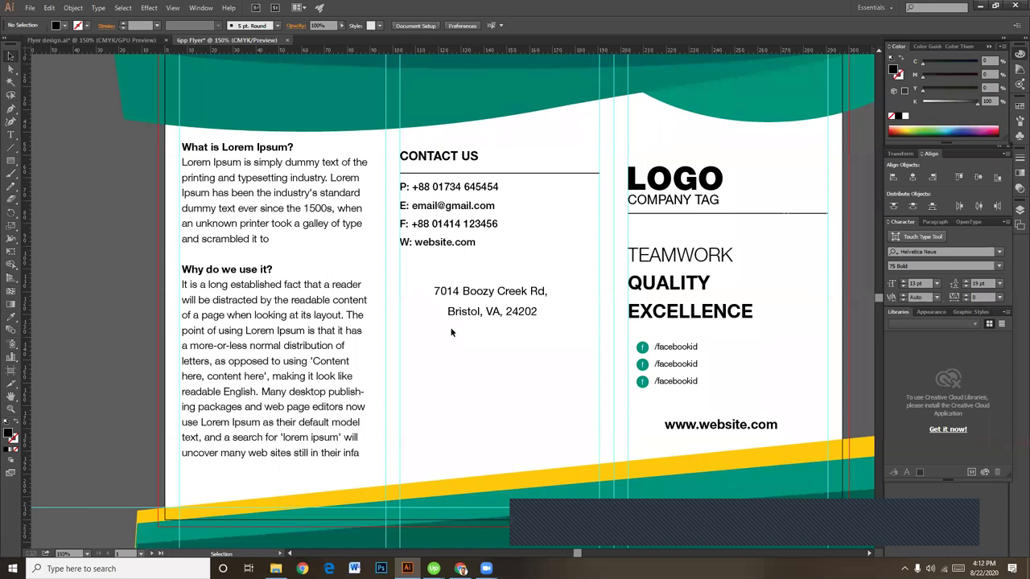
# Step: Set the contact lines under CONTACT US to the 45 Light weight
pyautogui.click(493, 310)
pyautogui.click(522, 246)
pyautogui.click(458, 234)
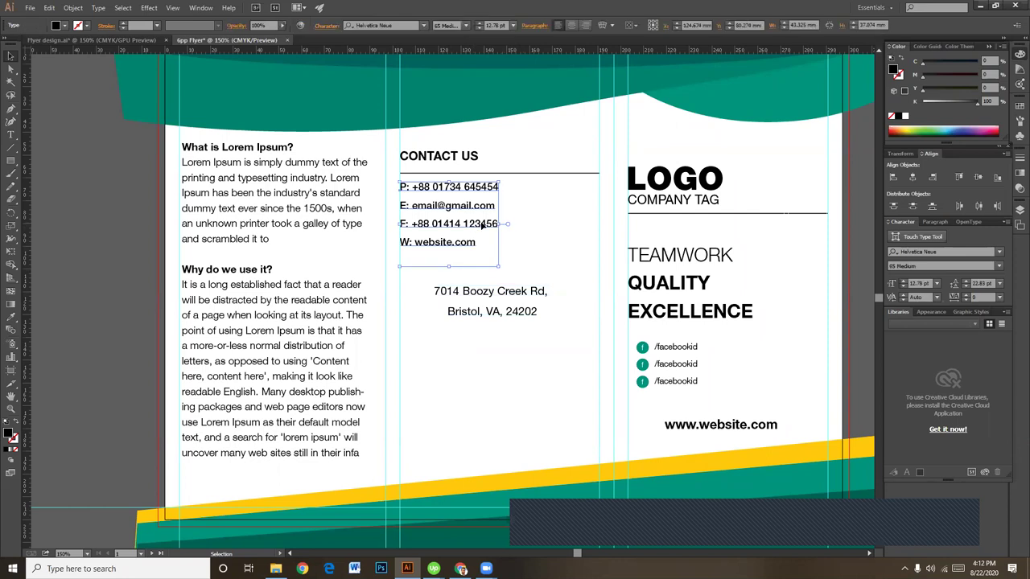
pyautogui.click(465, 25)
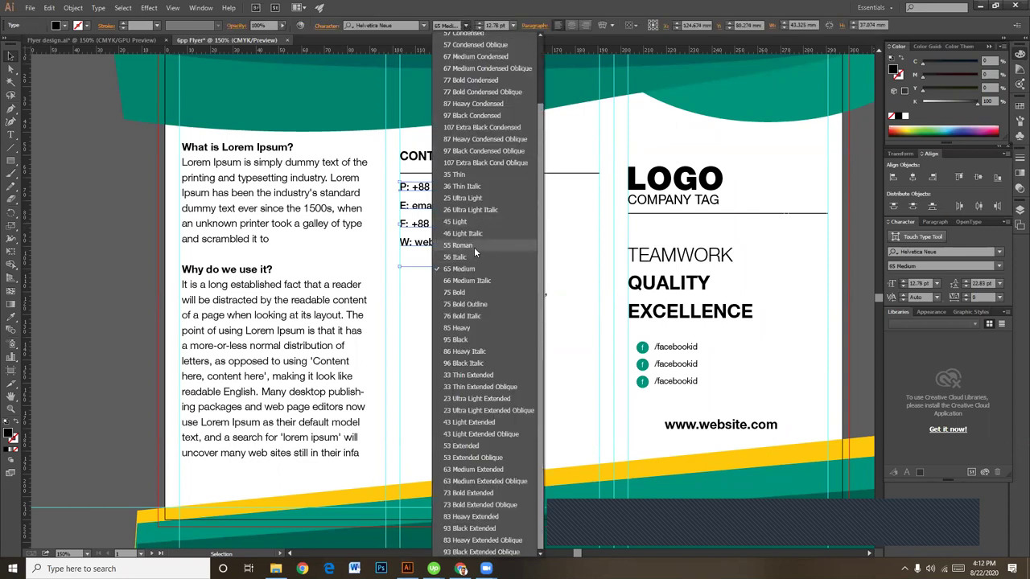
pyautogui.click(465, 224)
pyautogui.click(523, 224)
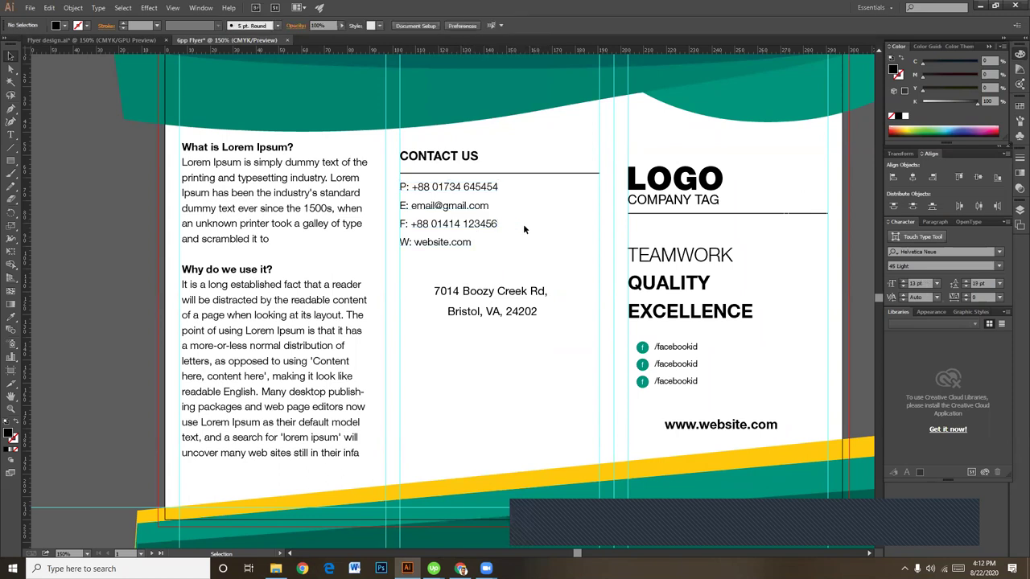
# Step: Set the phone, e-mail, fax and website lines to 13 pt
pyautogui.doubleClick(410, 187)
pyautogui.moveTo(410, 186); pyautogui.dragTo(400, 187)
pyautogui.click(290, 195)
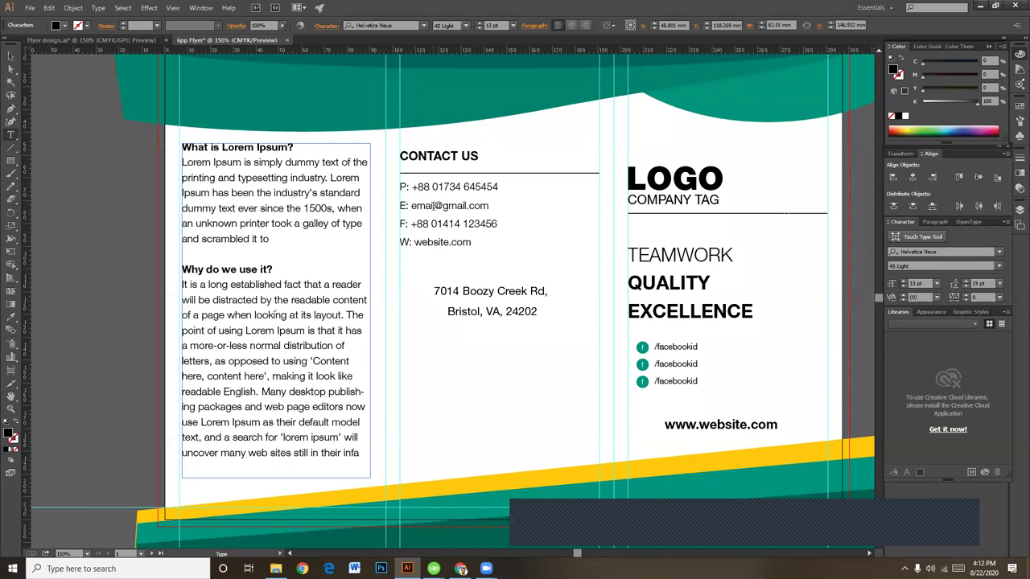
pyautogui.click(435, 205)
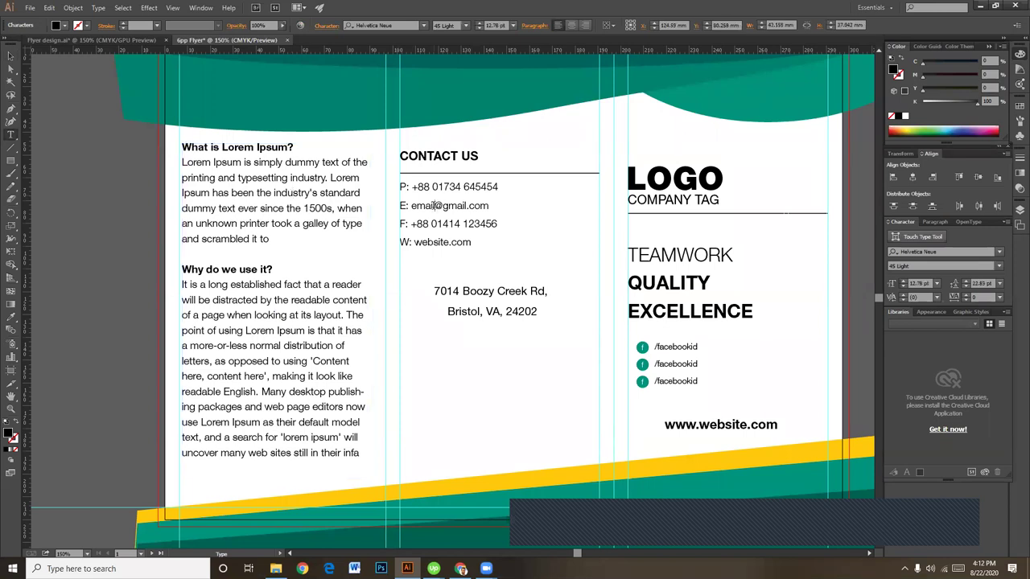
pyautogui.moveTo(472, 243); pyautogui.dragTo(400, 185)
pyautogui.click(496, 25)
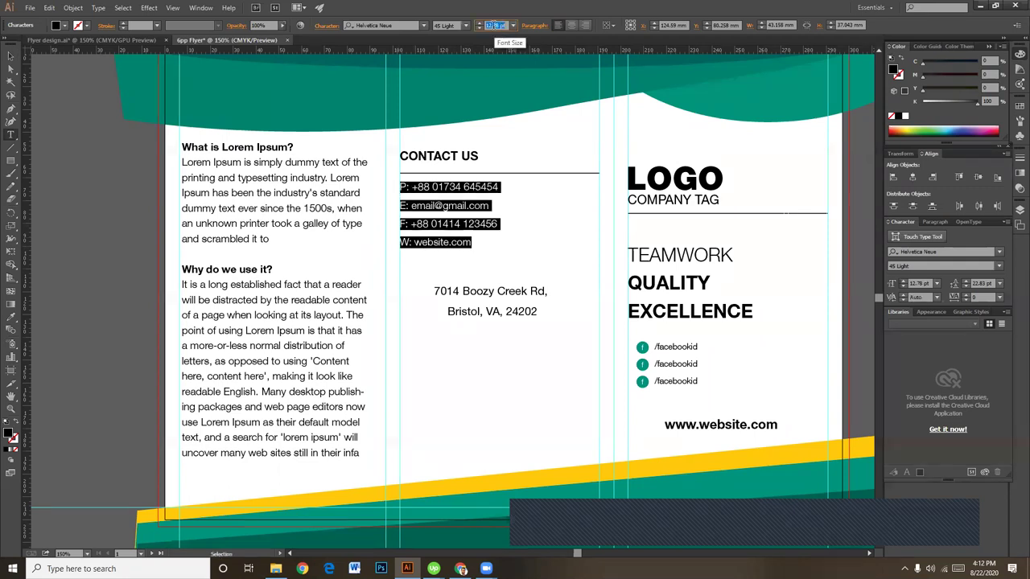
pyautogui.write('13')
pyautogui.press('Return')
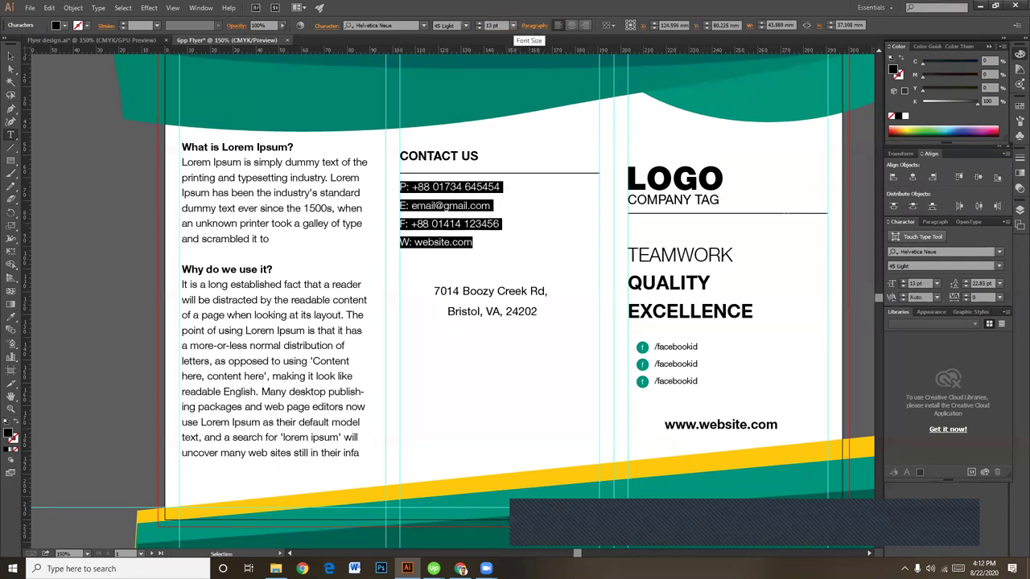
pyautogui.click(10, 56)
pyautogui.click(521, 293)
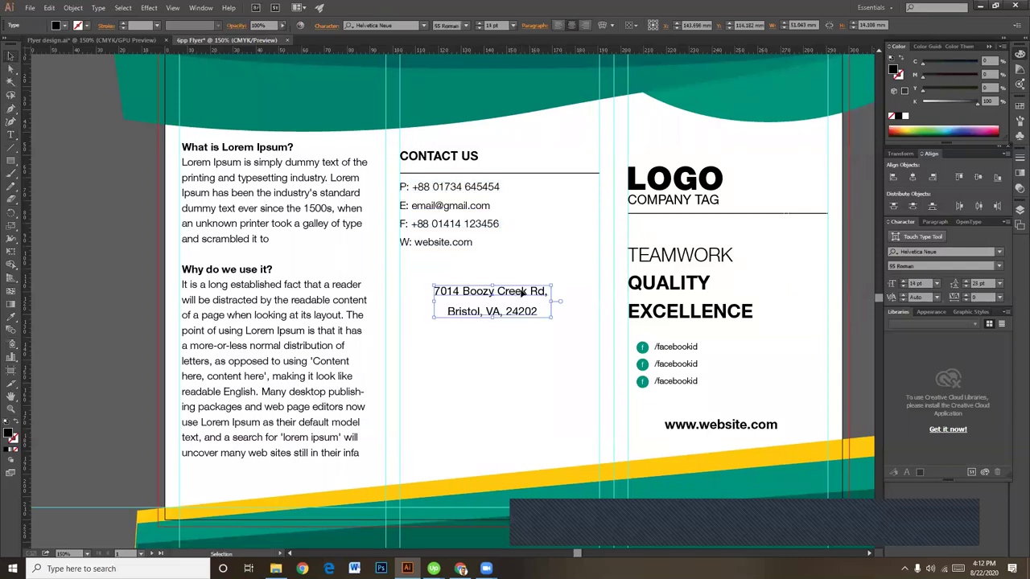
# Step: Make the middle-panel address 13 pt in 75 Bold
pyautogui.click(503, 379)
pyautogui.click(500, 315)
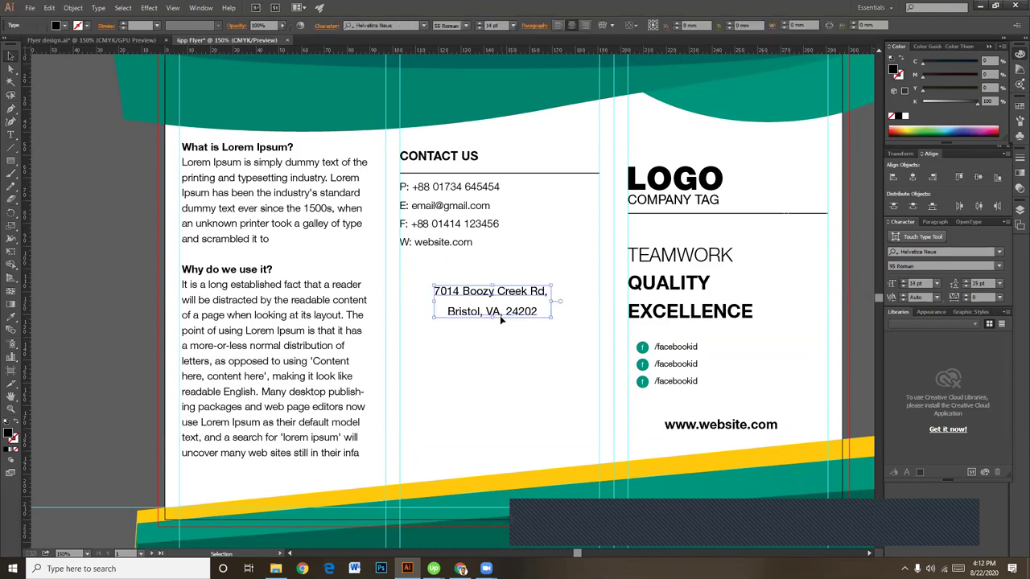
pyautogui.click(491, 26)
pyautogui.write('13')
pyautogui.press('Return')
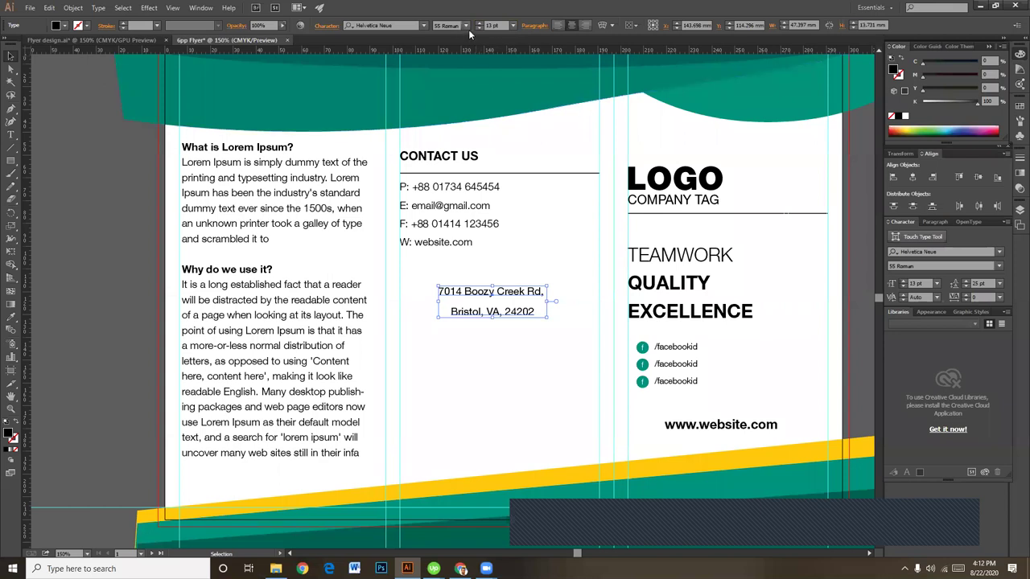
pyautogui.click(466, 26)
pyautogui.click(461, 296)
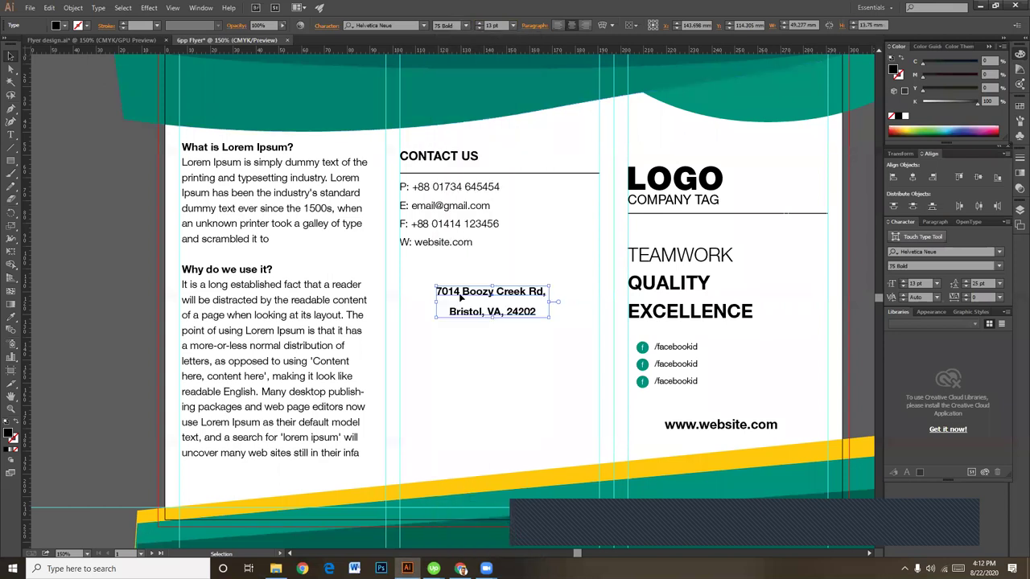
pyautogui.click(503, 369)
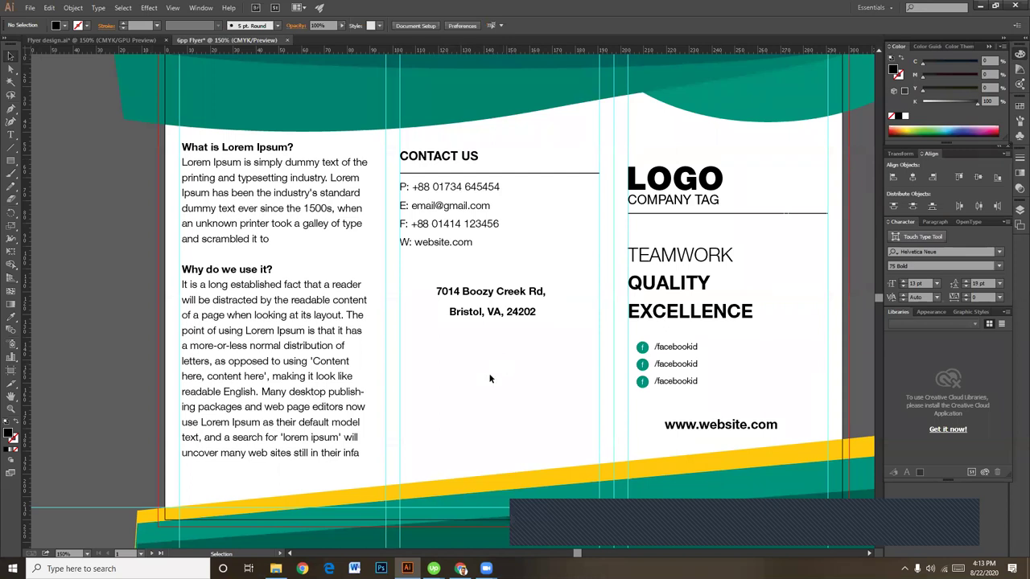
# Step: Move the address about 41 mm lower in the panel
pyautogui.scroll(-1, 485, 395)
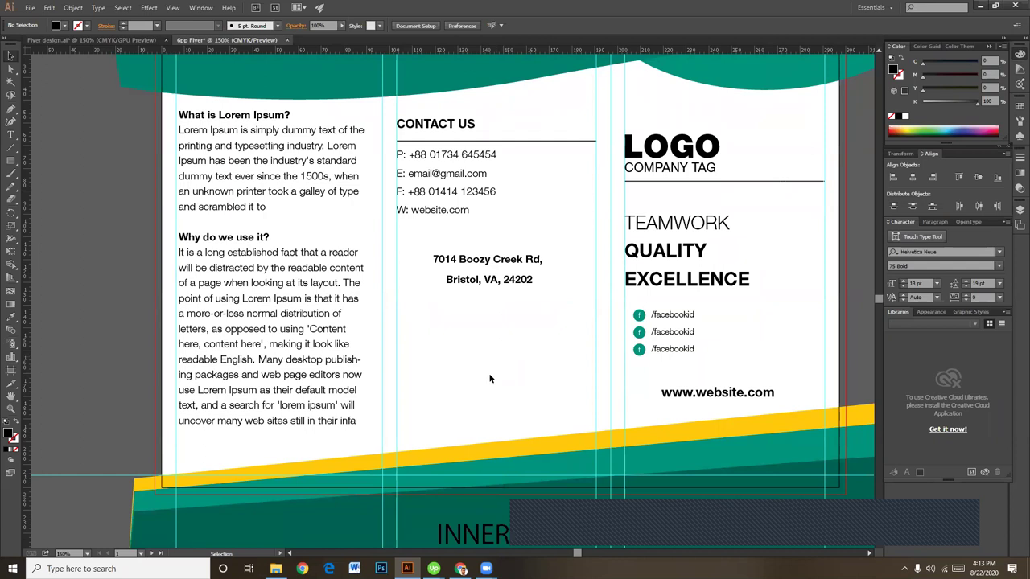
pyautogui.click(507, 280)
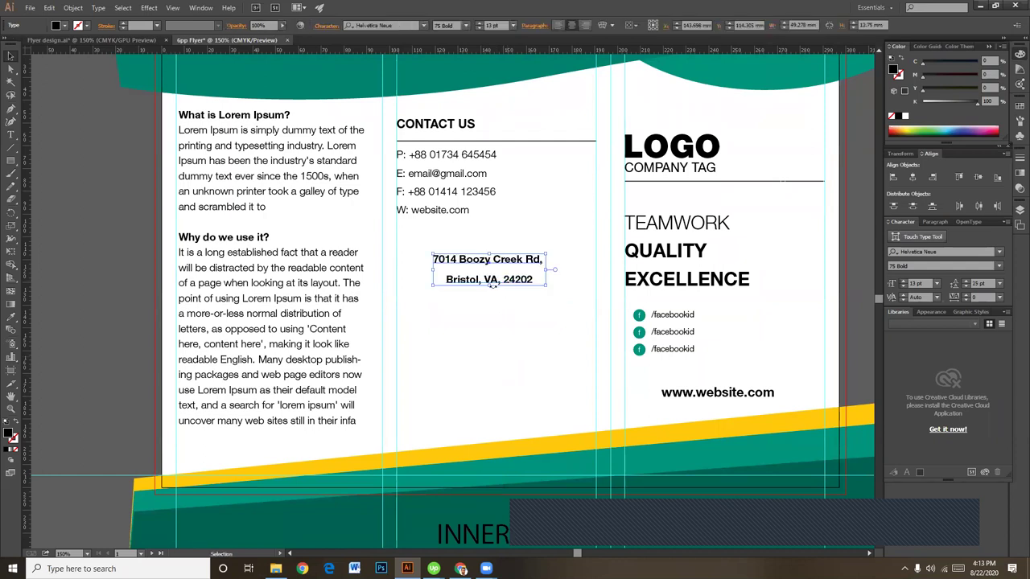
pyautogui.moveTo(492, 284); pyautogui.dragTo(491, 377)
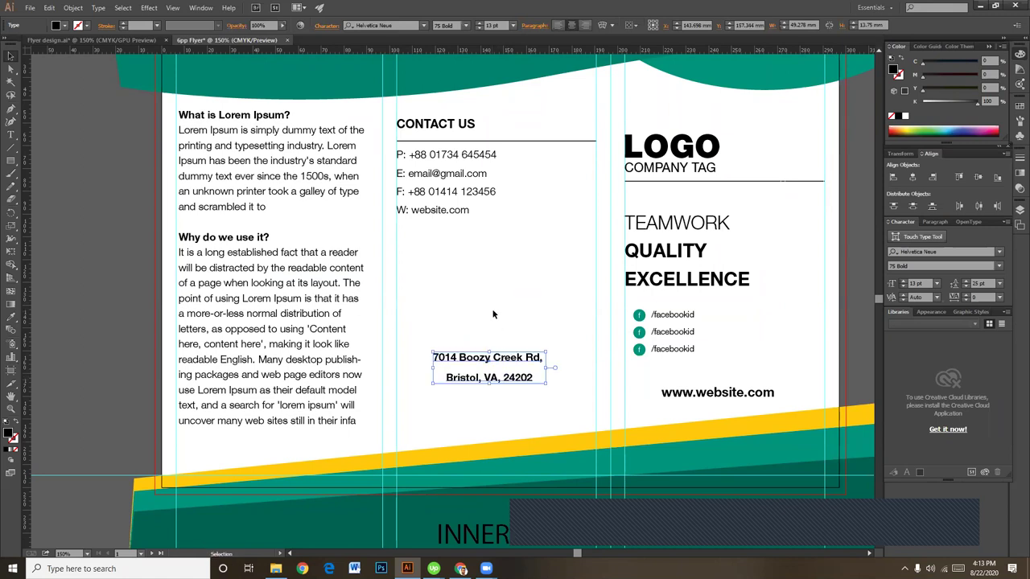
pyautogui.click(494, 314)
# Step: Type a two-line '24/7' / 'SUPPORT' label below the contact lines, centre-aligned
pyautogui.click(10, 135)
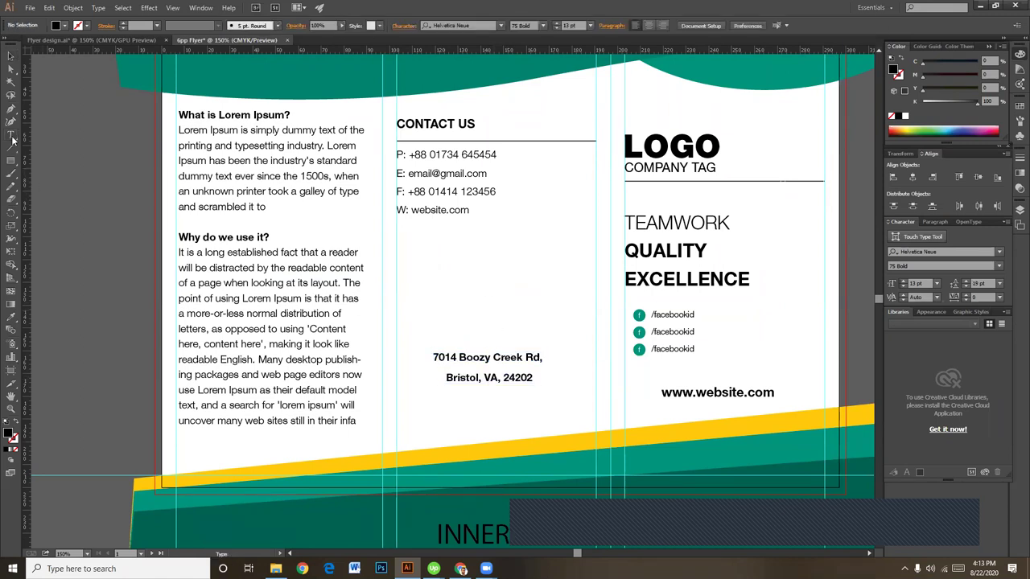
pyautogui.click(488, 244)
pyautogui.write('24')
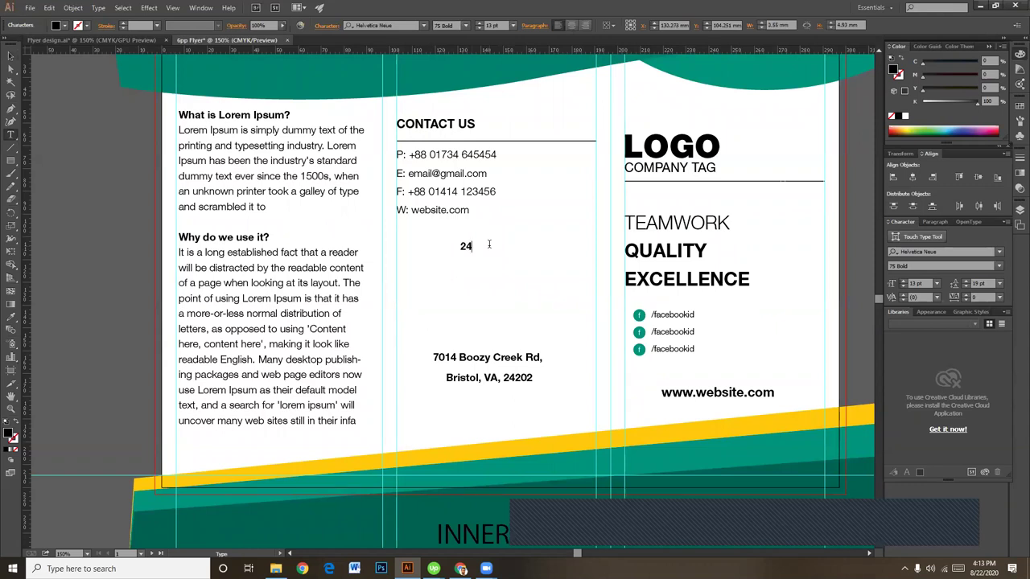
pyautogui.write('/7')
pyautogui.press('Return')
pyautogui.write('supp')
pyautogui.press('BackSpace')
pyautogui.press('BackSpace')
pyautogui.press('BackSpace')
pyautogui.press('BackSpace')
pyautogui.write('SUPPORT')
pyautogui.hotkey('ctrl', 'a')
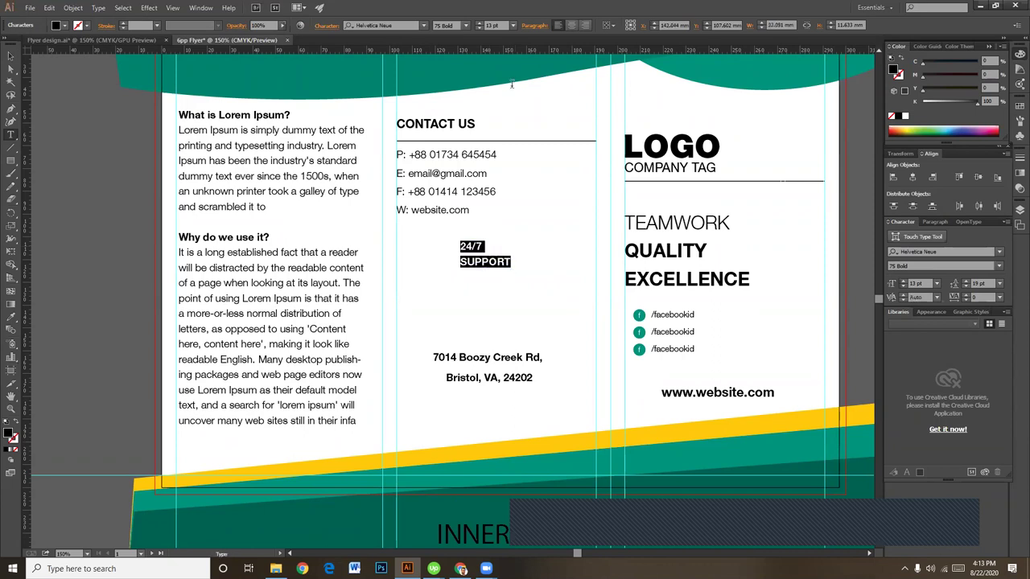
pyautogui.click(571, 25)
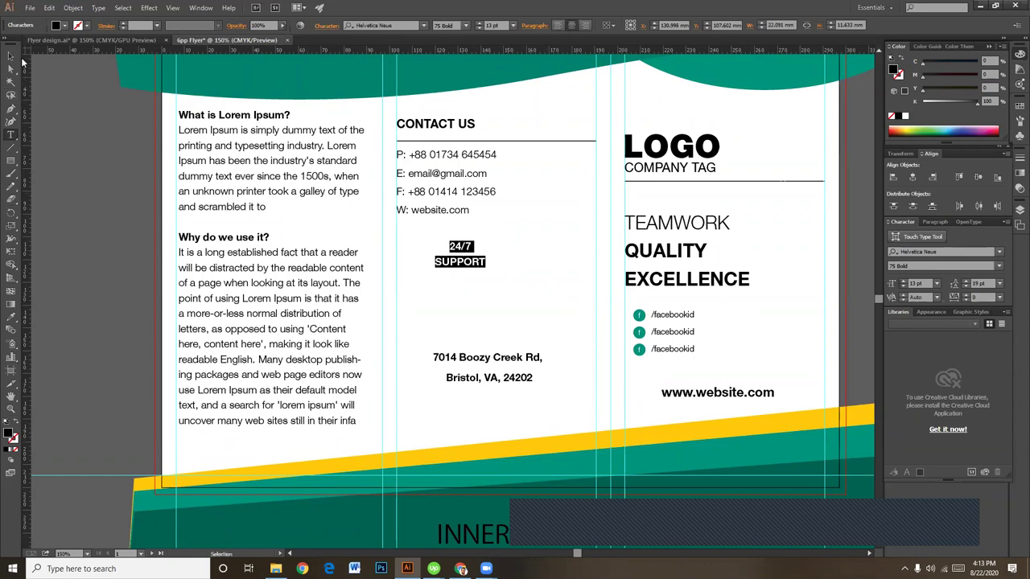
pyautogui.press('Escape')
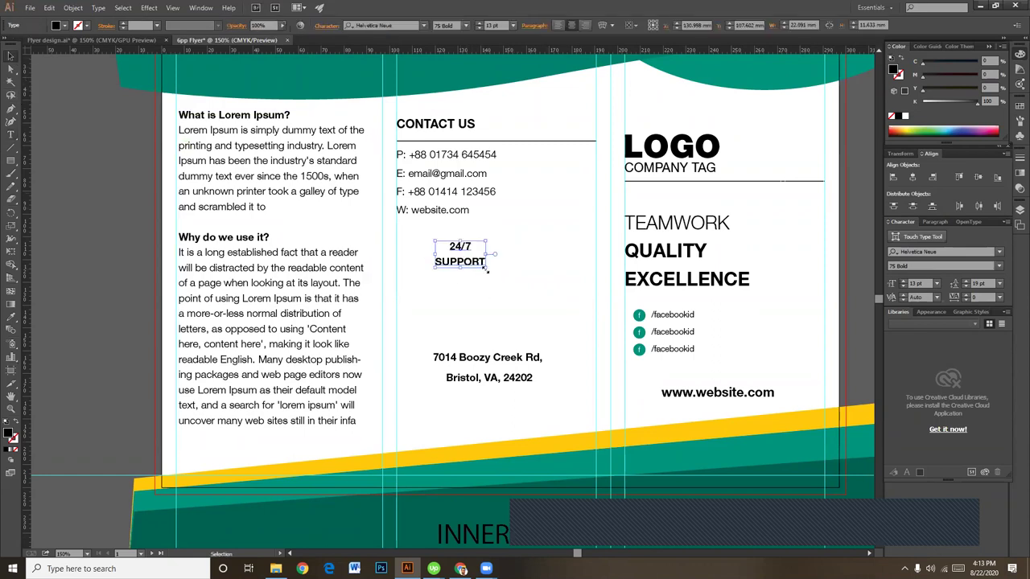
# Step: Scale and position the 24/7 SUPPORT label centred in the middle panel
pyautogui.moveTo(487, 268); pyautogui.dragTo(477, 273)
pyautogui.moveTo(497, 274); pyautogui.dragTo(491, 274)
pyautogui.click(525, 317)
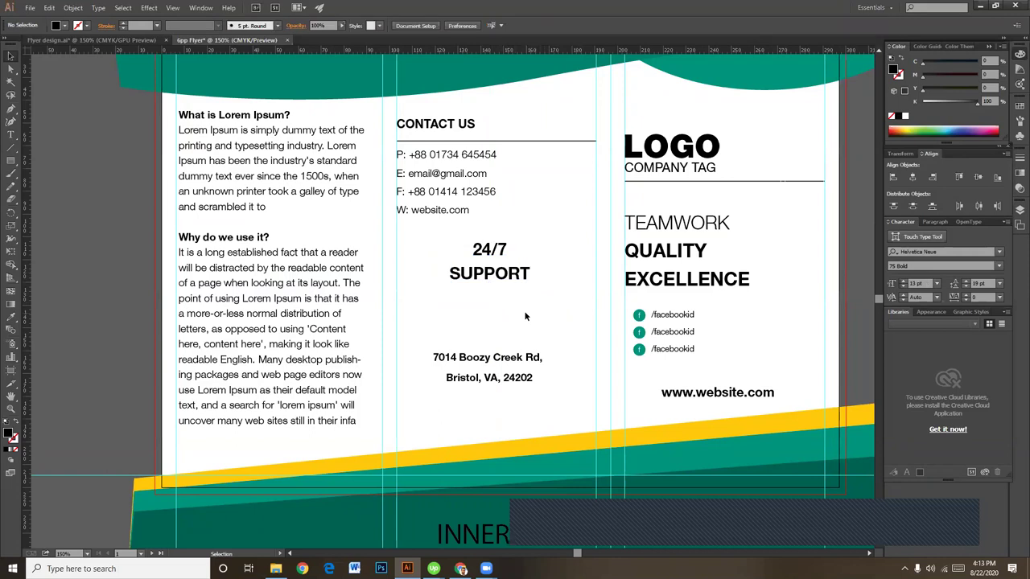
pyautogui.click(497, 279)
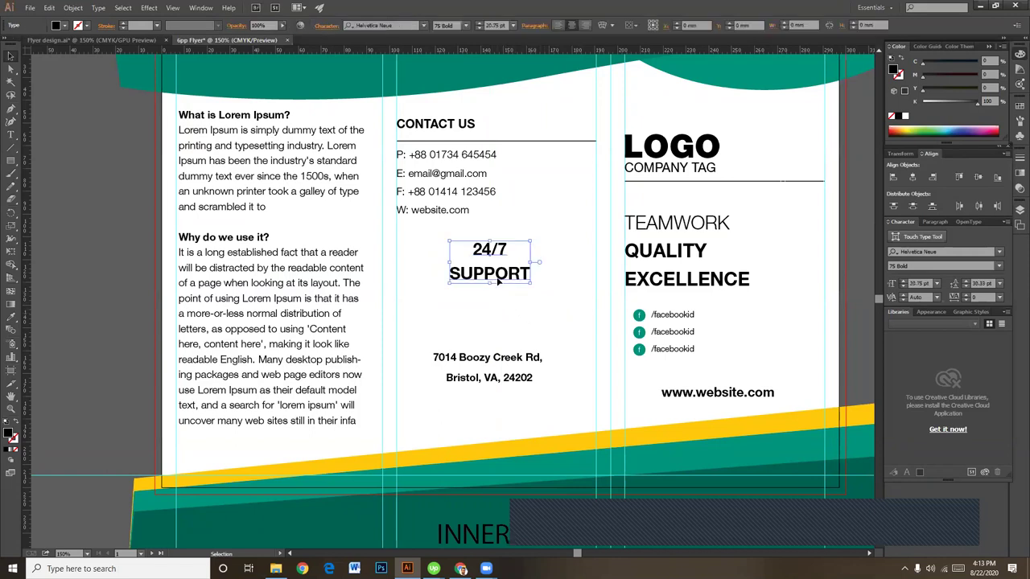
pyautogui.press('Down')
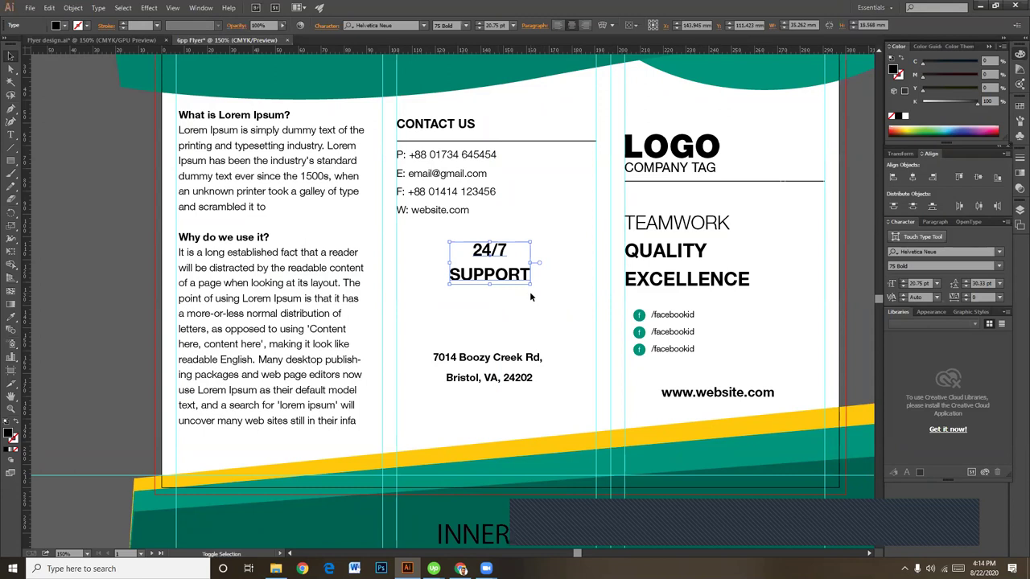
pyautogui.moveTo(529, 288); pyautogui.dragTo(523, 278)
pyautogui.click(523, 278)
# Step: Colour the word '24/7' with the stripe's yellow using the Eyedropper
pyautogui.click(488, 264)
pyautogui.doubleClick(488, 264)
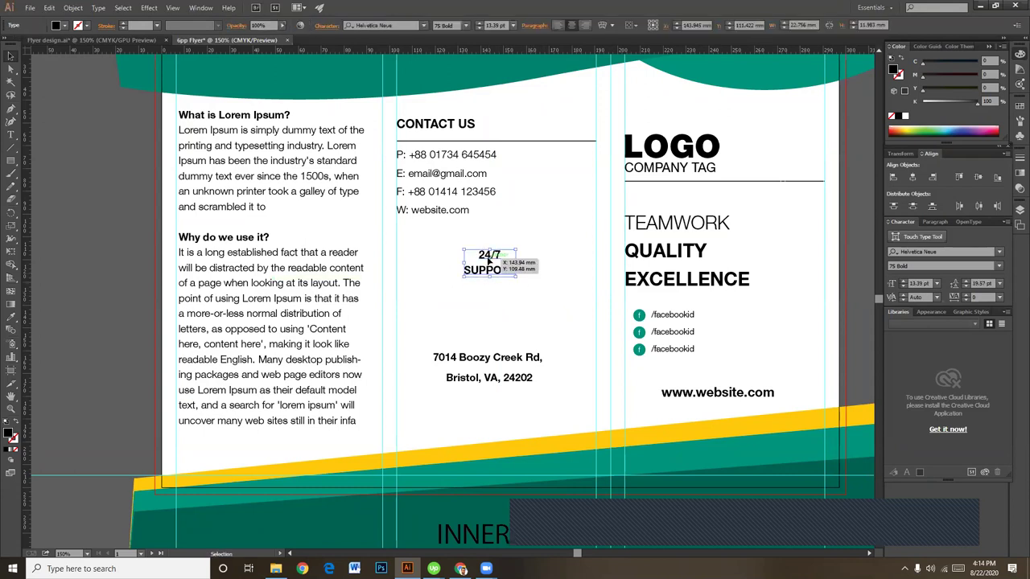
pyautogui.doubleClick(490, 256)
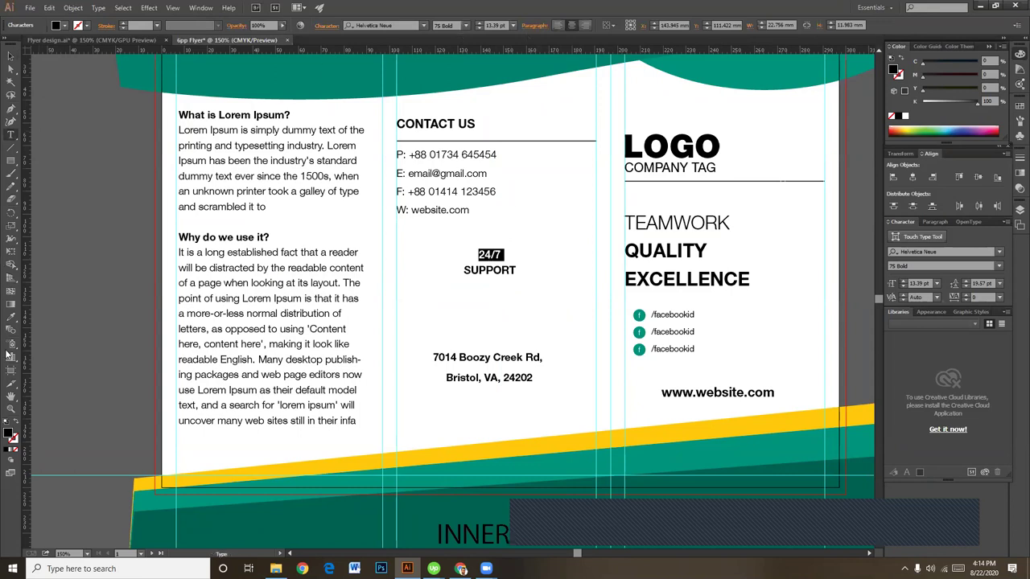
pyautogui.click(10, 318)
pyautogui.click(568, 445)
pyautogui.click(10, 56)
pyautogui.click(544, 303)
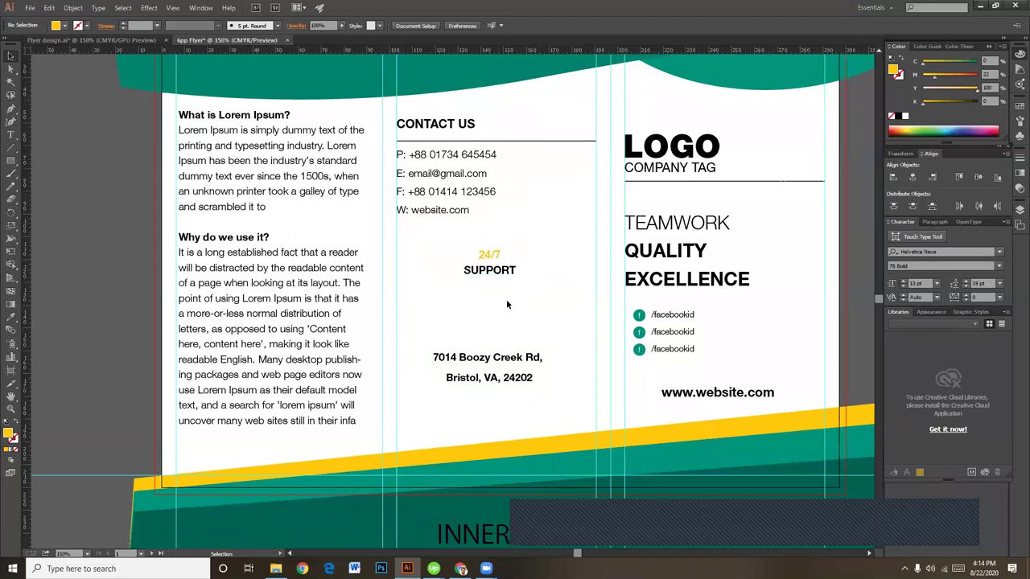
# Step: Add '16216' under SUPPORT and set the whole support block to 13 pt
pyautogui.doubleClick(499, 273)
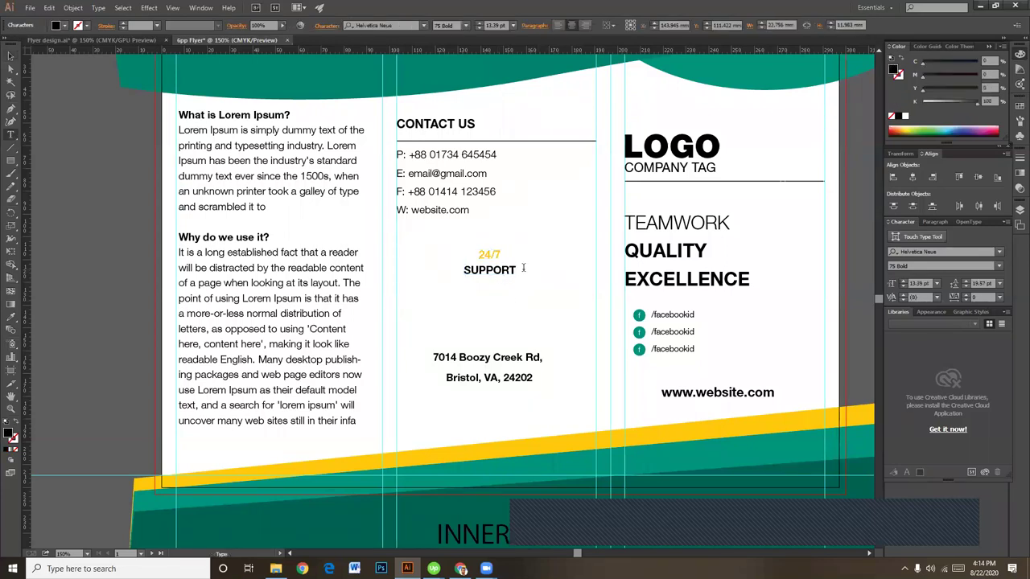
pyautogui.write('16216')
pyautogui.doubleClick(492, 272)
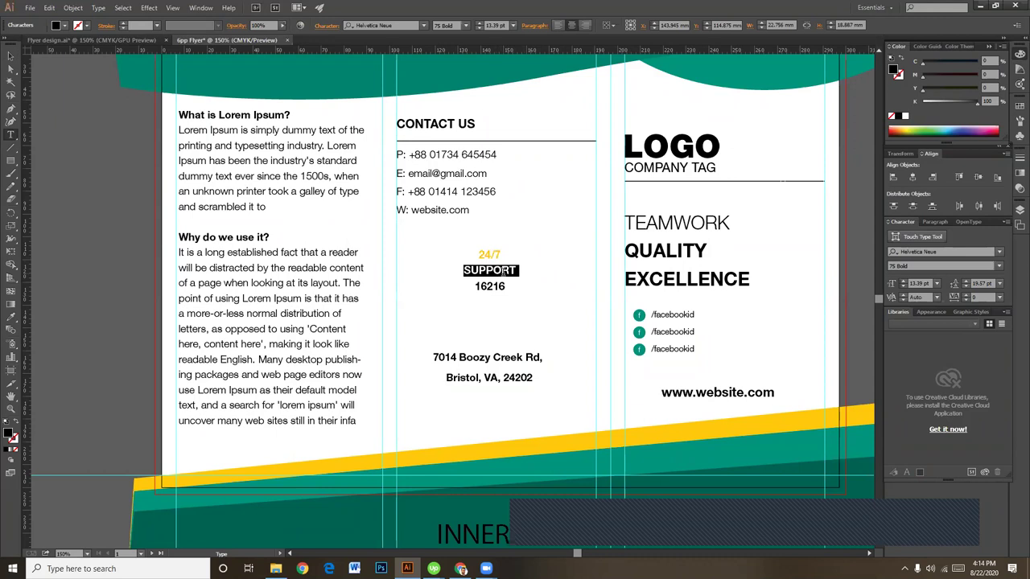
pyautogui.click(498, 23)
pyautogui.write('13')
pyautogui.press('Return')
pyautogui.doubleClick(494, 254)
pyautogui.hotkey('ctrl', 'a')
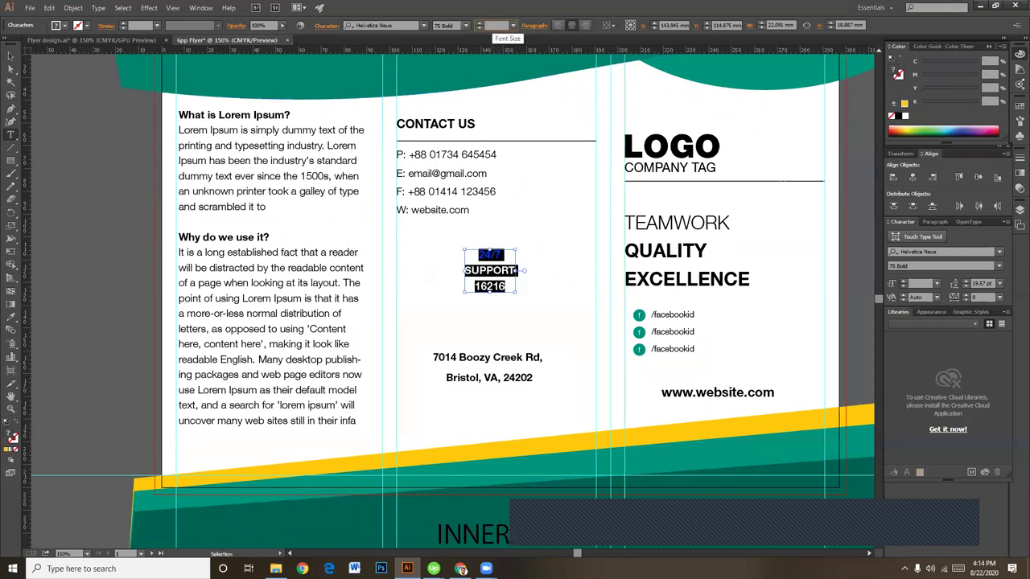
pyautogui.click(485, 25)
pyautogui.write('13')
pyautogui.press('Return')
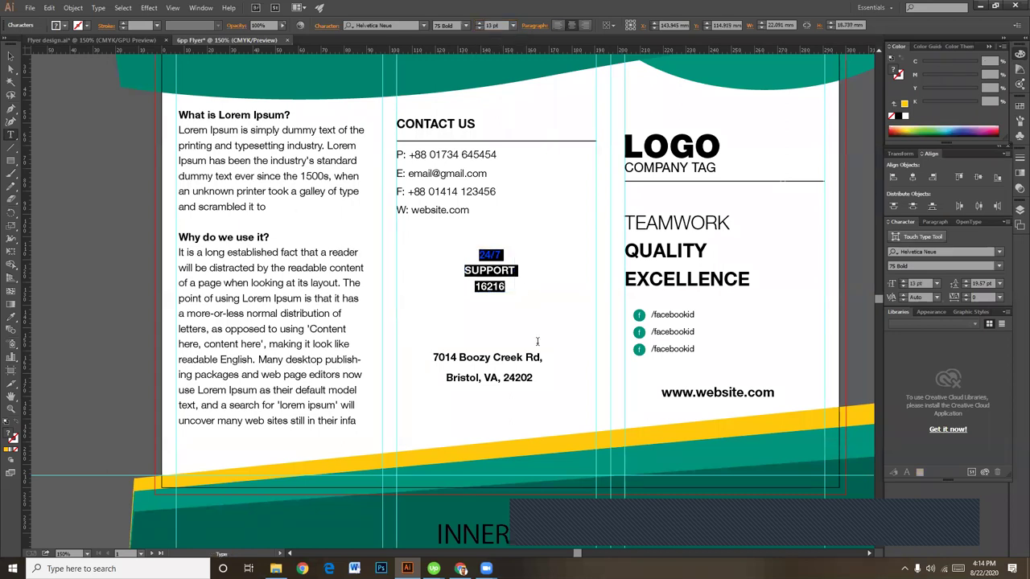
pyautogui.click(538, 342)
# Step: Make 16216 95 Black and colour it with the teal of the top curve
pyautogui.doubleClick(498, 286)
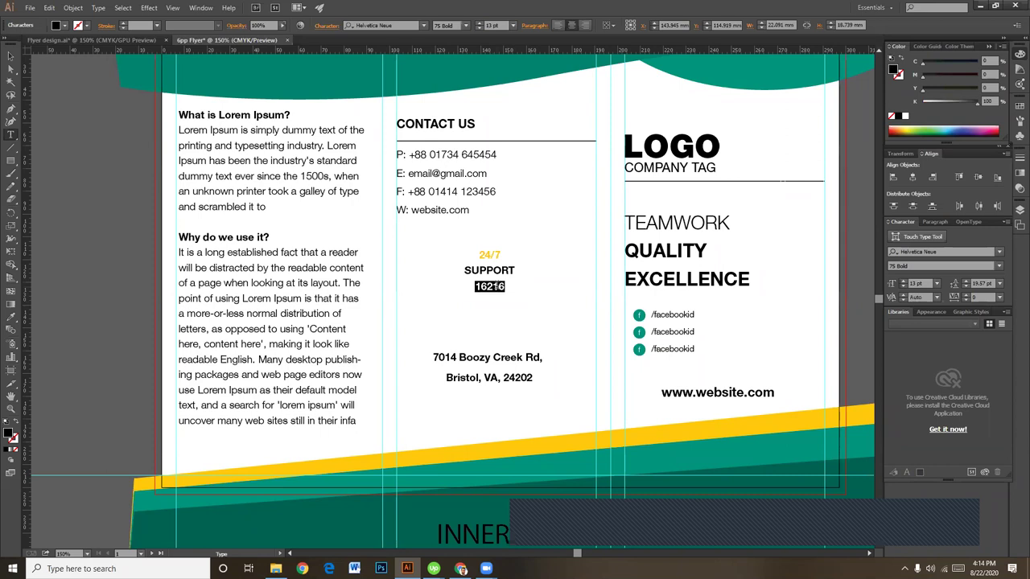
pyautogui.click(466, 25)
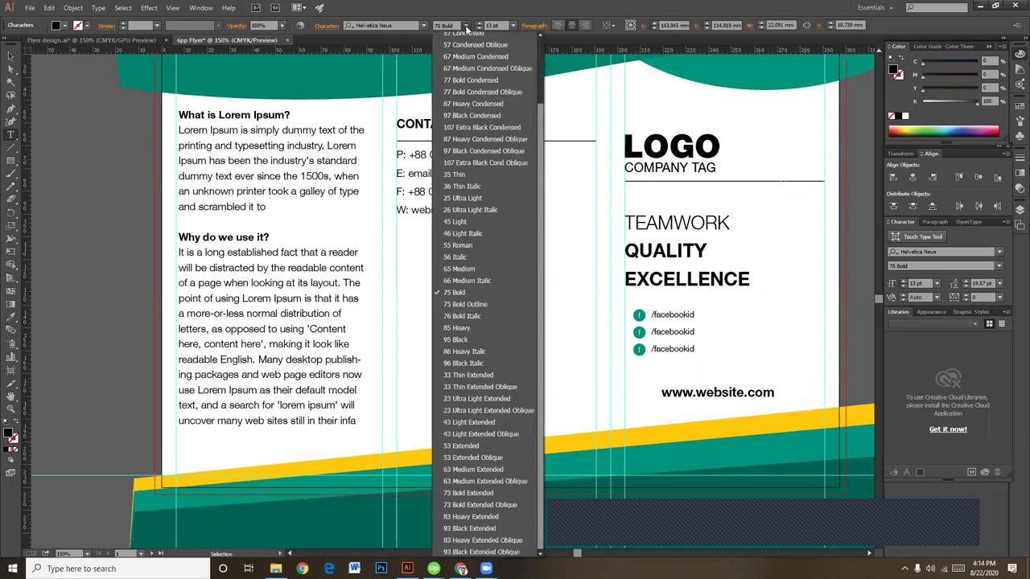
pyautogui.click(486, 340)
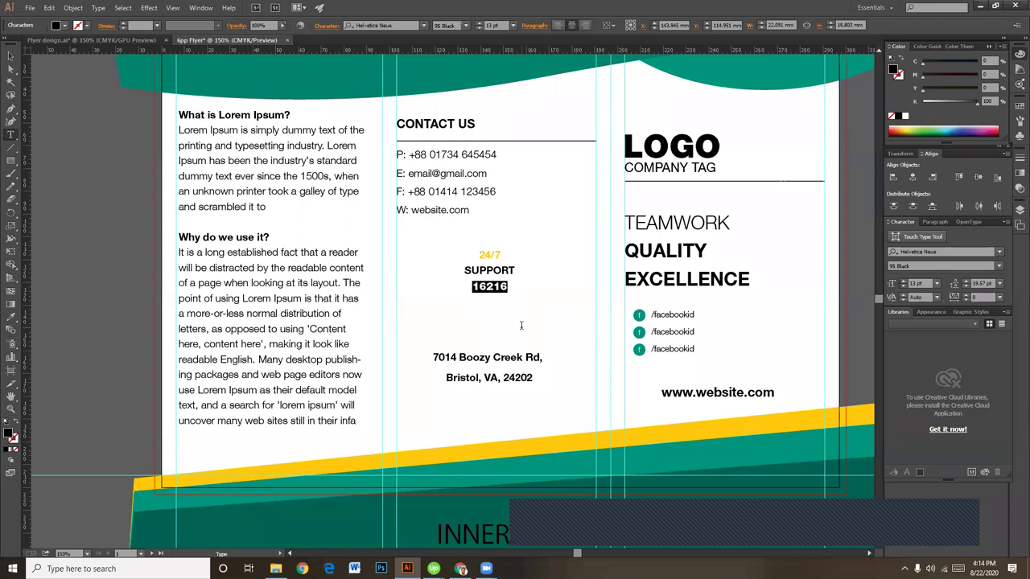
pyautogui.click(11, 316)
pyautogui.click(781, 89)
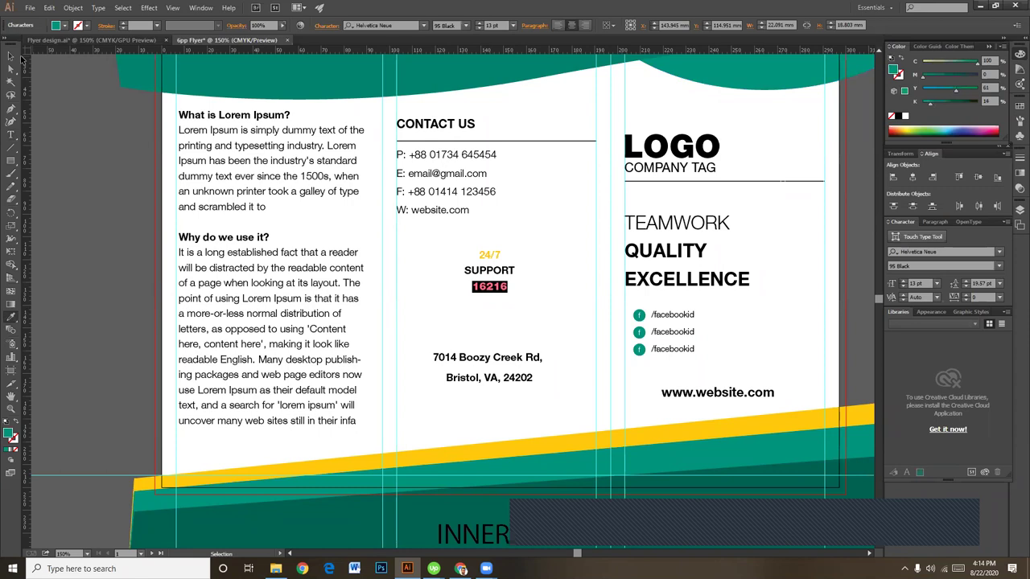
pyautogui.click(13, 56)
pyautogui.click(566, 320)
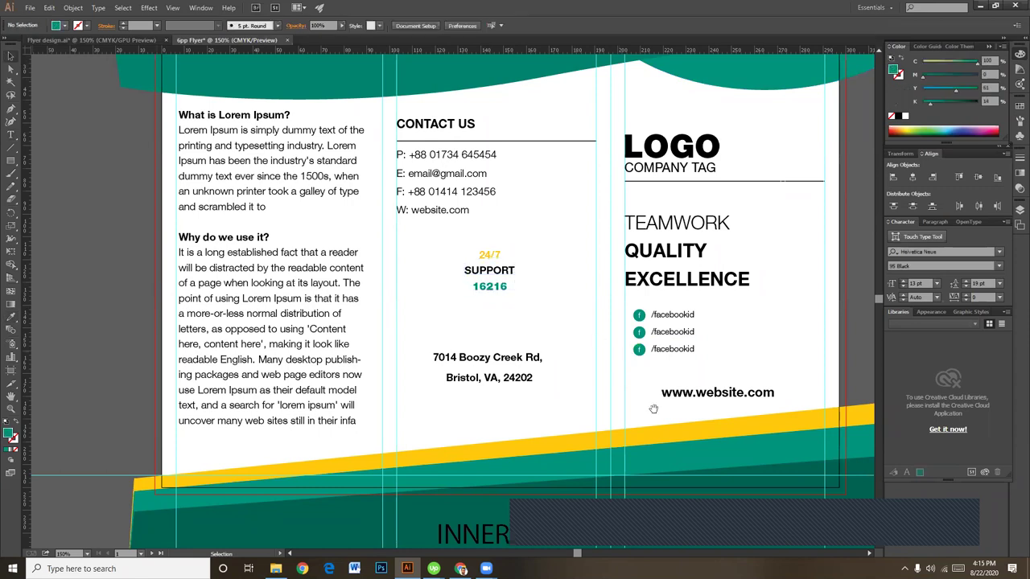
pyautogui.moveTo(653, 409); pyautogui.dragTo(667, 334)
pyautogui.moveTo(570, 230); pyautogui.dragTo(574, 303)
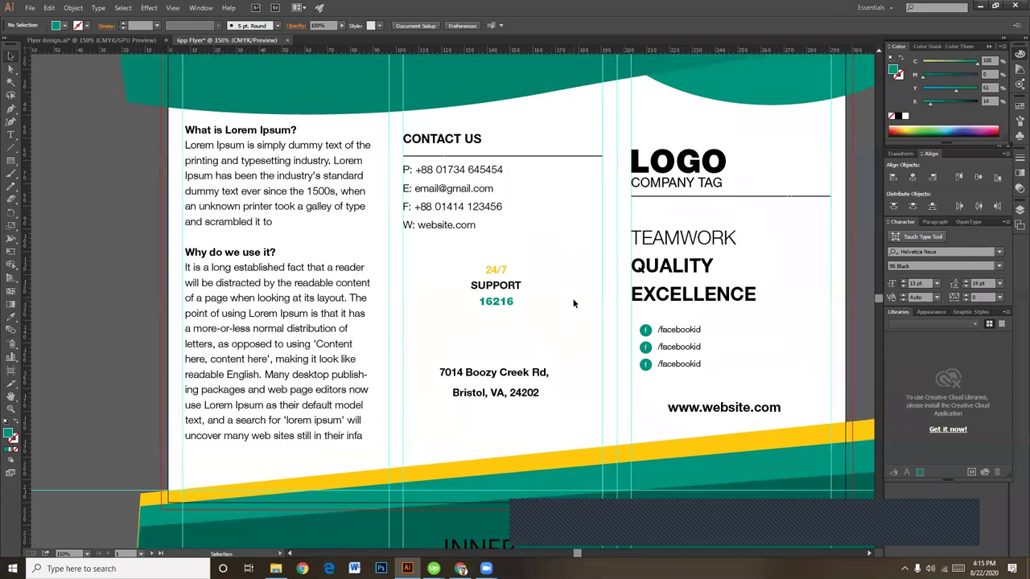
pyautogui.click(11, 162)
# Step: Draw a teal rectangle over the support block, widen it, and place it behind the text
pyautogui.click(11, 162)
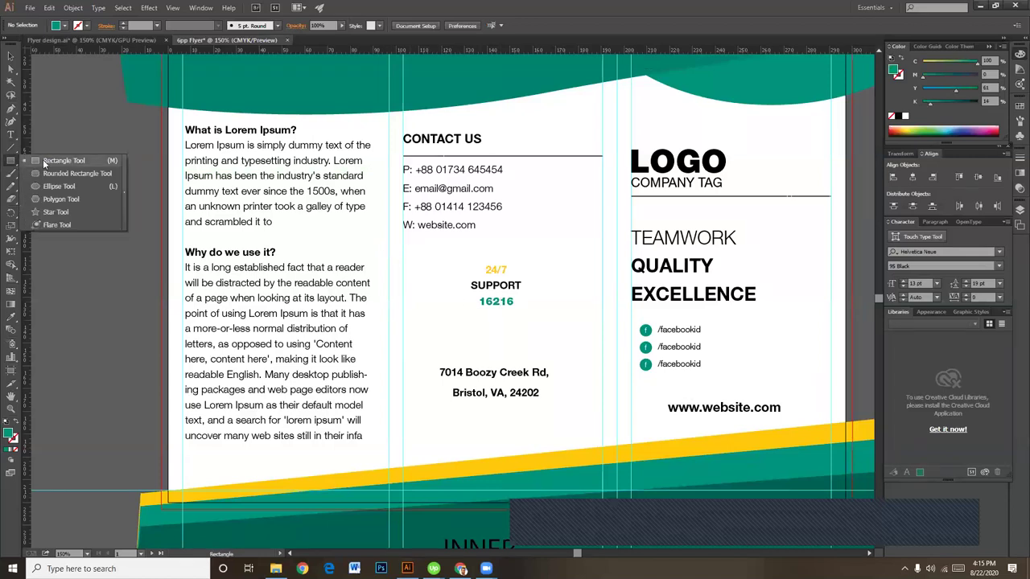
pyautogui.click(44, 161)
pyautogui.moveTo(413, 259); pyautogui.dragTo(616, 315)
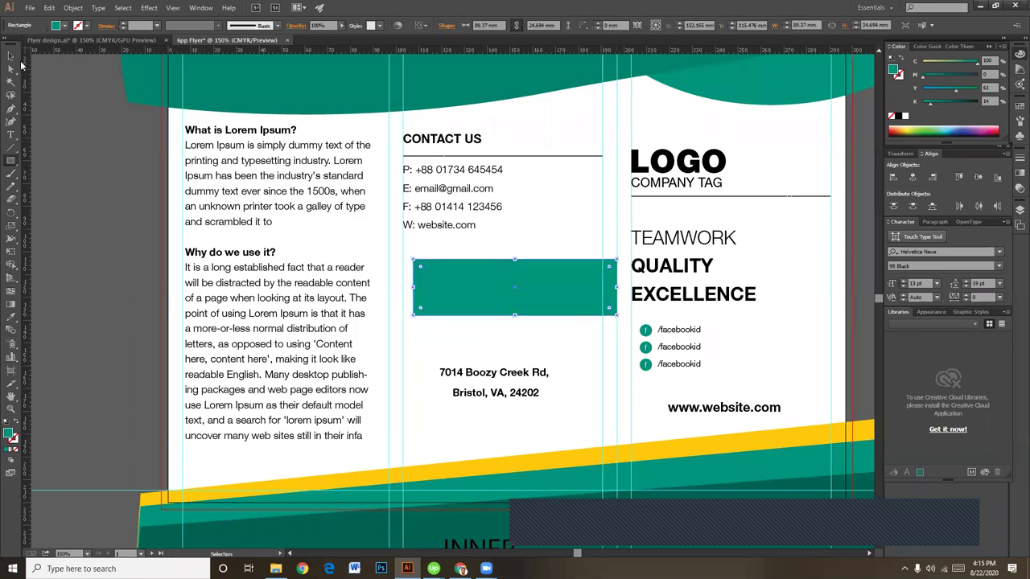
pyautogui.press('v')
pyautogui.moveTo(414, 288); pyautogui.dragTo(389, 286)
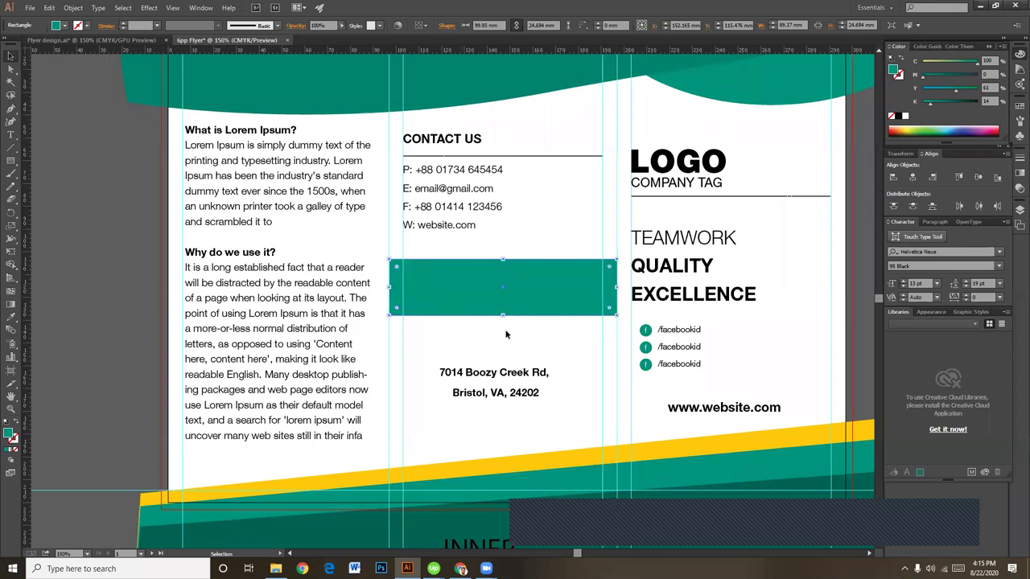
pyautogui.click(526, 338)
pyautogui.press('a')
pyautogui.click(534, 304)
pyautogui.hotkey('ctrl', 'shift', '[')
pyautogui.hotkey('ctrl', ']')
pyautogui.click(548, 336)
# Step: Make all lines of the support text white
pyautogui.hotkey('ctrl', '+')
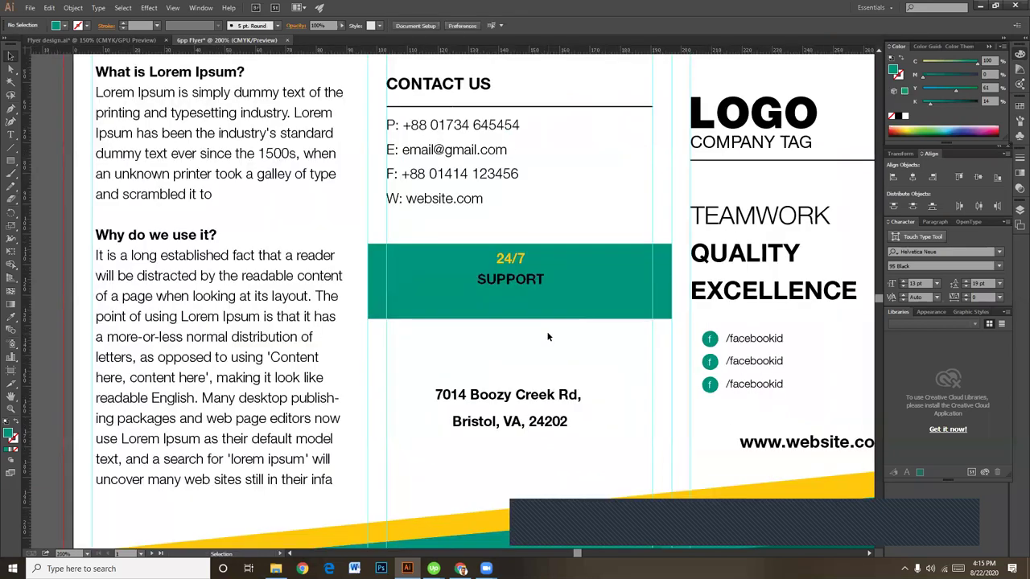
pyautogui.click(505, 279)
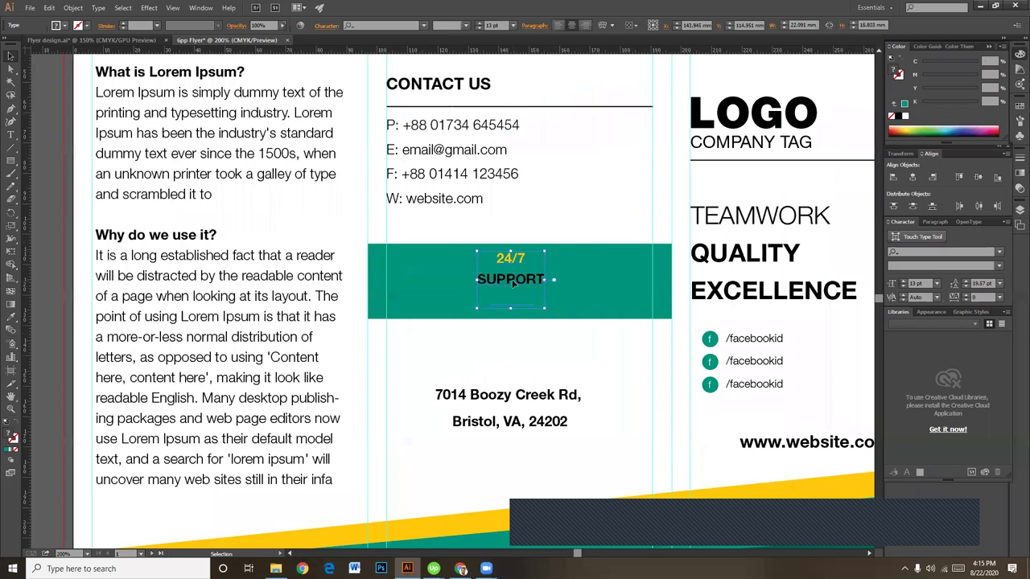
pyautogui.doubleClick(512, 280)
pyautogui.hotkey('ctrl', 'a')
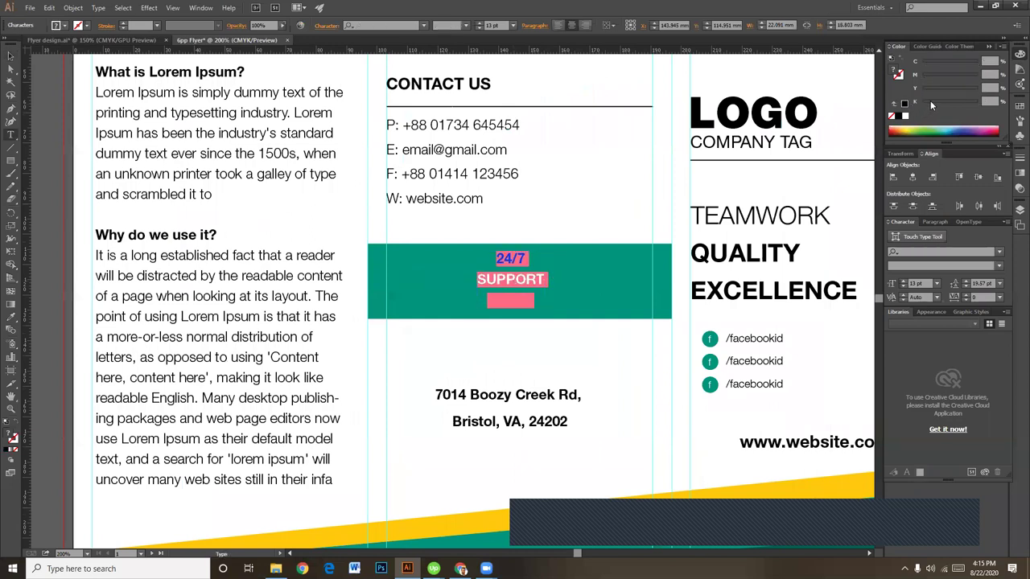
pyautogui.click(904, 116)
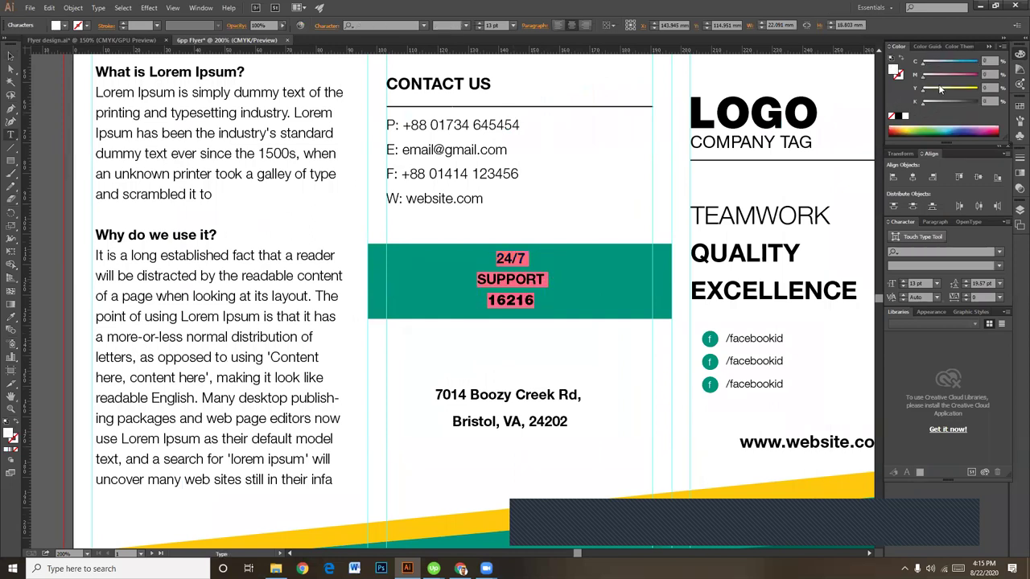
pyautogui.click(11, 53)
pyautogui.click(558, 192)
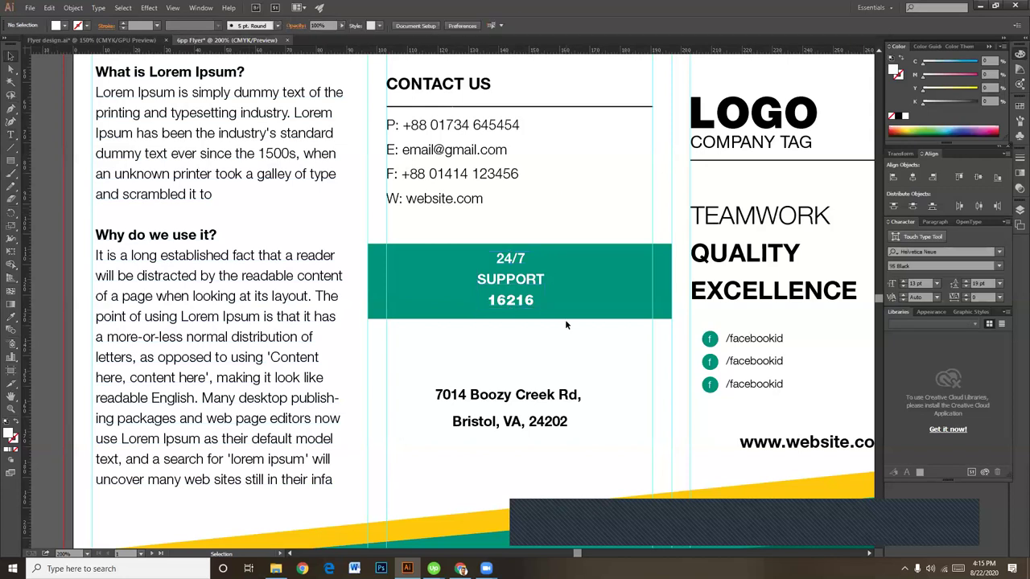
# Step: Colour 16216 with the band's yellow and zoom out to 150%
pyautogui.moveTo(560, 357); pyautogui.dragTo(552, 318)
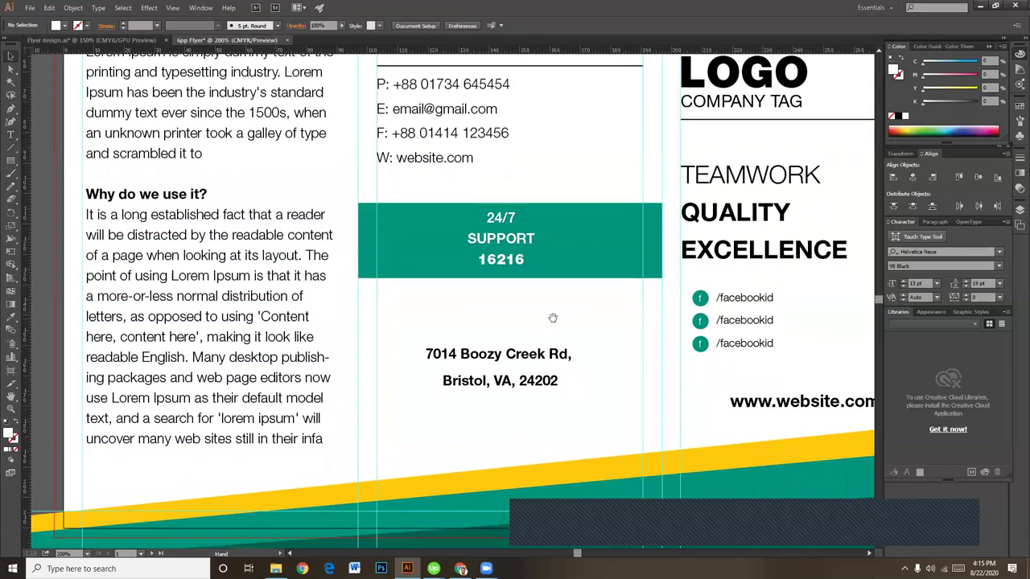
pyautogui.doubleClick(507, 258)
pyautogui.click(11, 318)
pyautogui.click(531, 479)
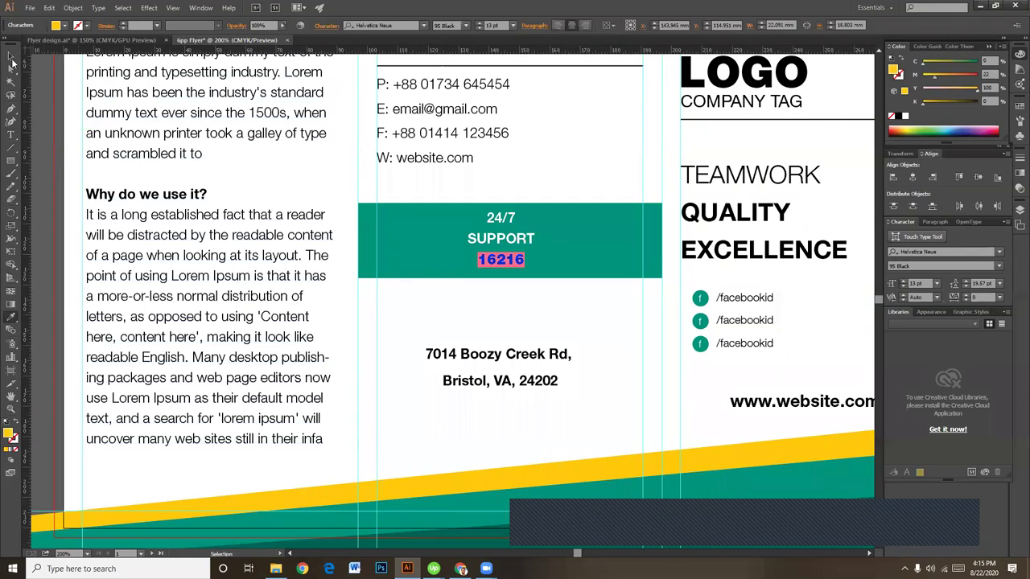
pyautogui.click(12, 54)
pyautogui.click(561, 304)
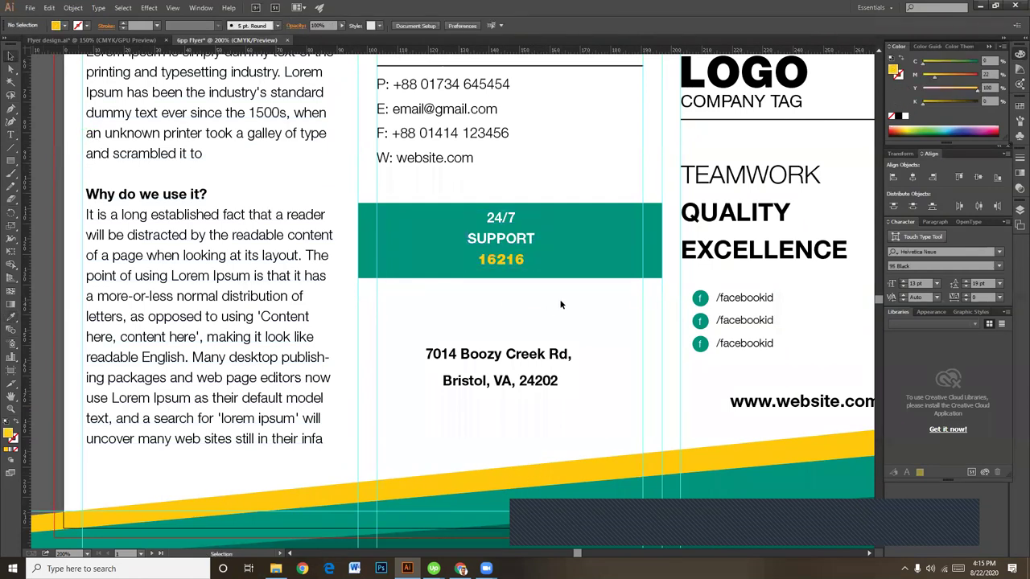
pyautogui.click(523, 259)
pyautogui.click(560, 296)
pyautogui.hotkey('ctrl', '-')
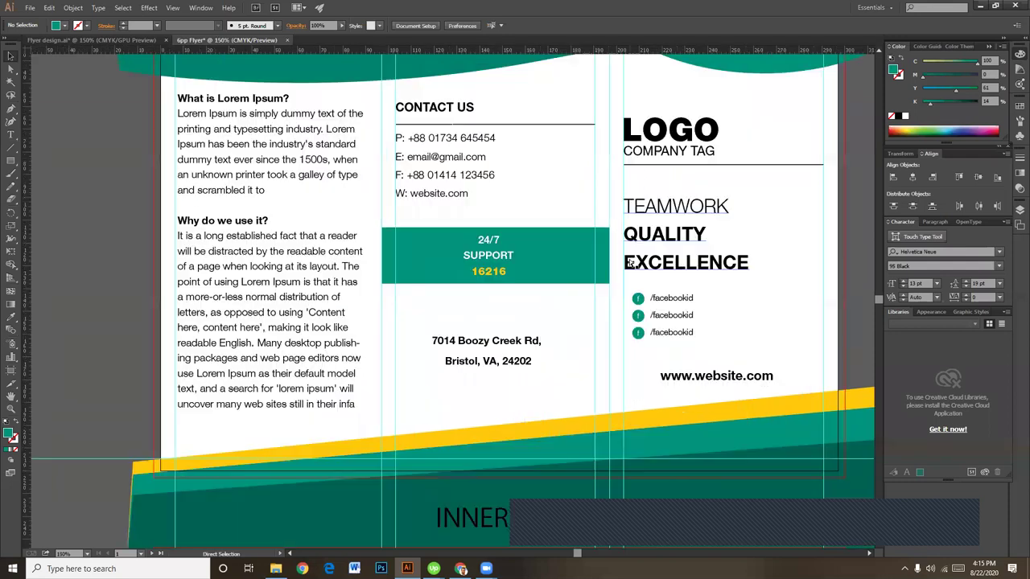
# Step: Draw a rectangle covering the whole outside page of the flyer
pyautogui.hotkey('ctrl', '-')
pyautogui.hotkey('ctrl', '-')
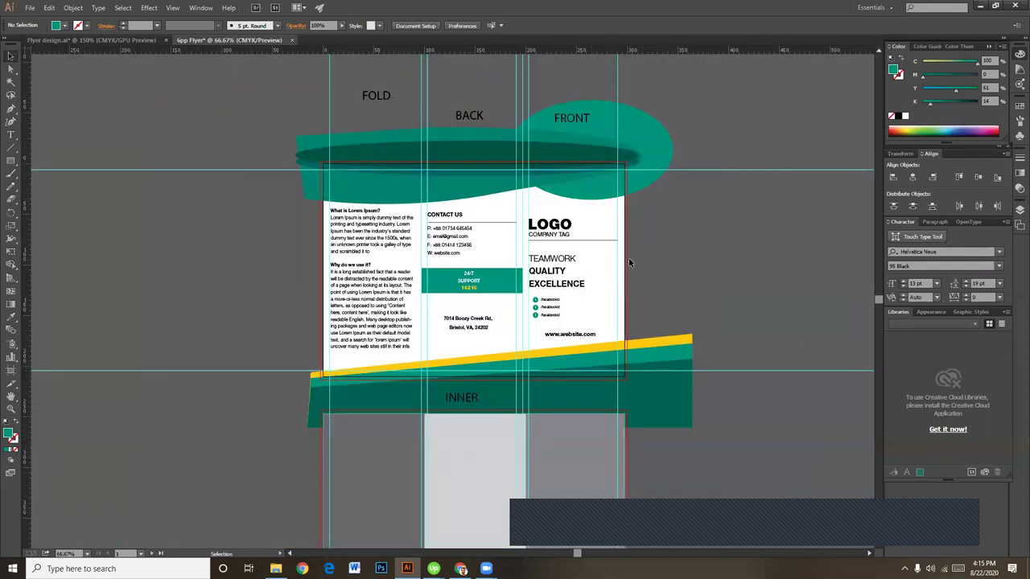
pyautogui.click(14, 164)
pyautogui.moveTo(319, 161)
pyautogui.mouseDown()
pyautogui.moveTo(587, 350)
pyautogui.moveTo(610, 383)
pyautogui.moveTo(627, 377)
pyautogui.mouseUp()
pyautogui.click(10, 55)
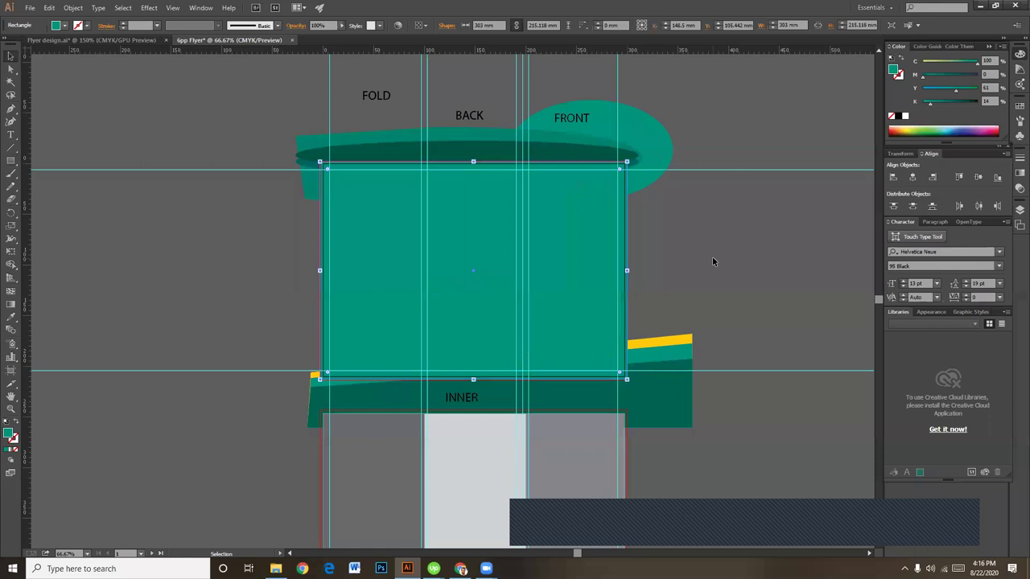
pyautogui.scroll(2, 703, 272)
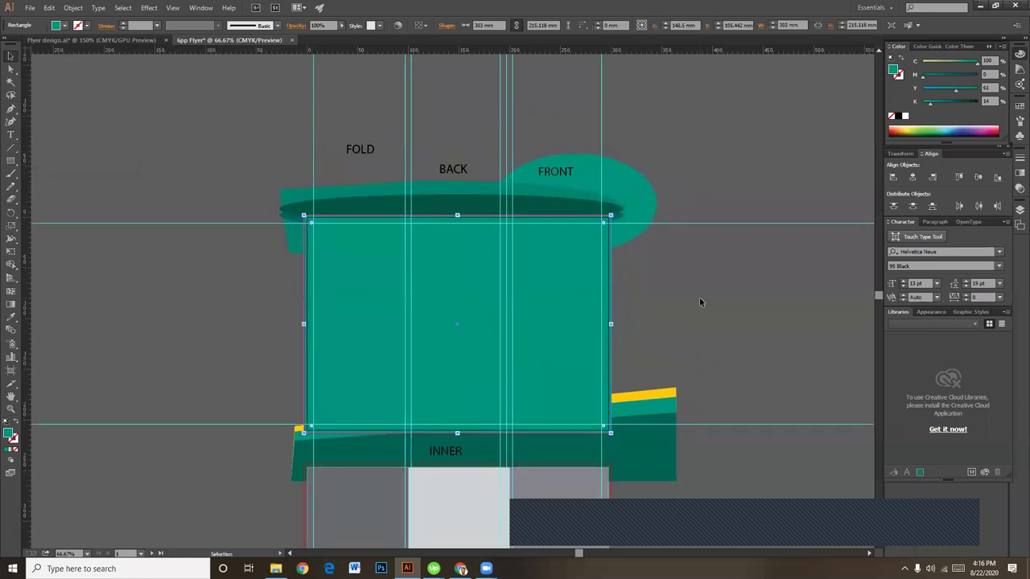
pyautogui.hotkey('ctrl', '=')
pyautogui.press('space')
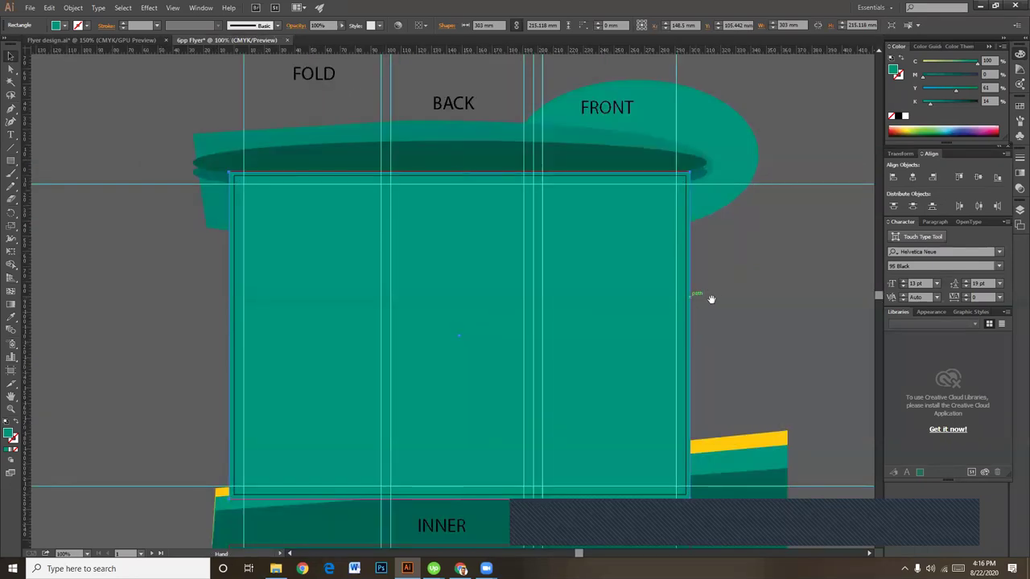
pyautogui.moveTo(711, 299); pyautogui.dragTo(684, 294)
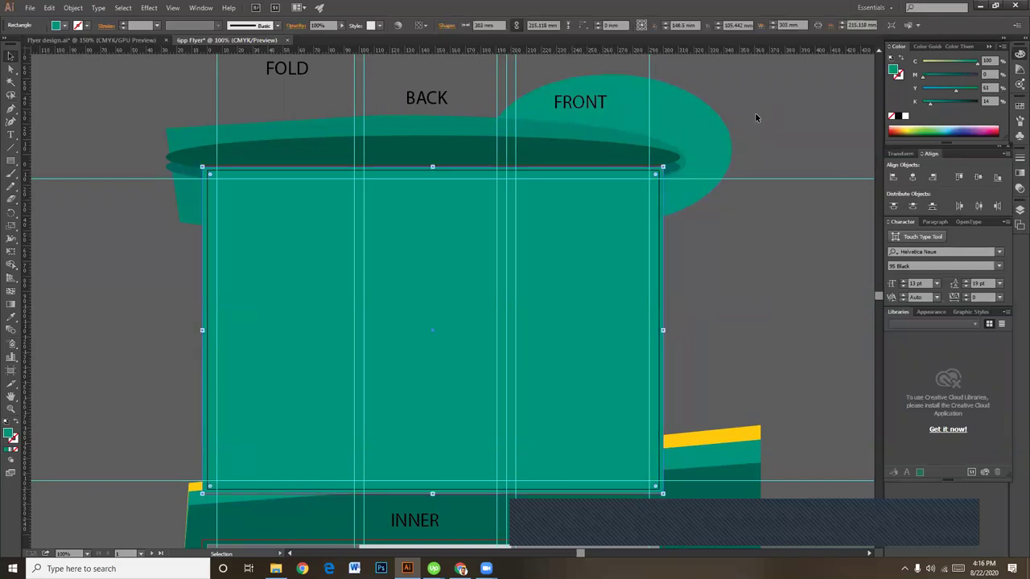
# Step: Select the page rectangle with the outside artwork and apply Make Clipping Mask
pyautogui.click(788, 228)
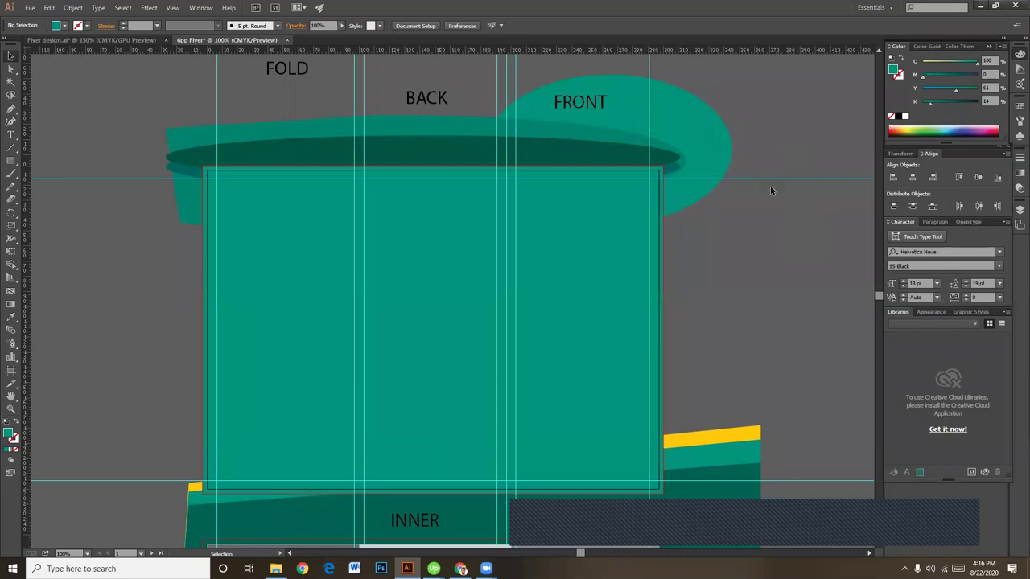
pyautogui.click(634, 184)
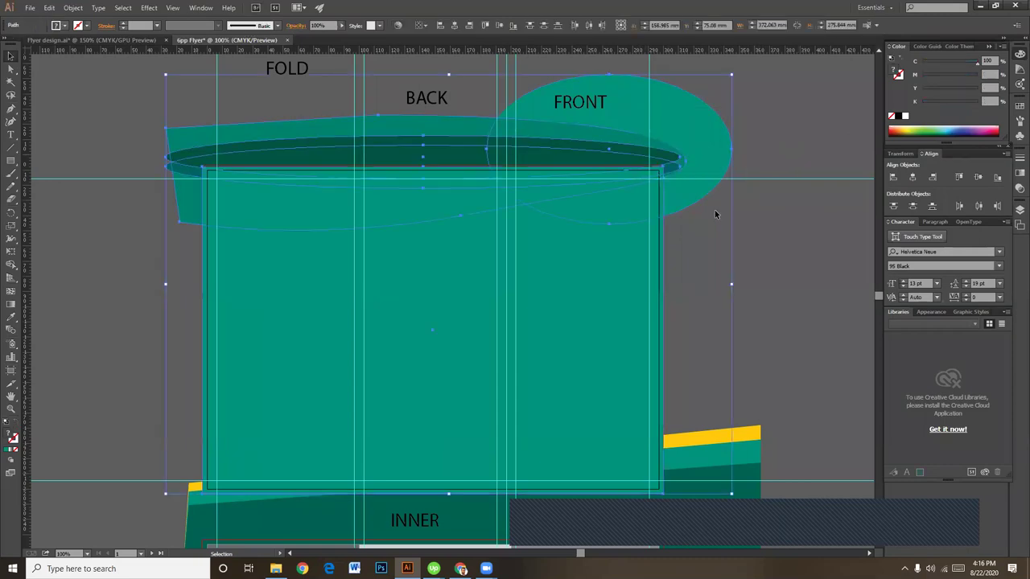
pyautogui.scroll(-4, 724, 161)
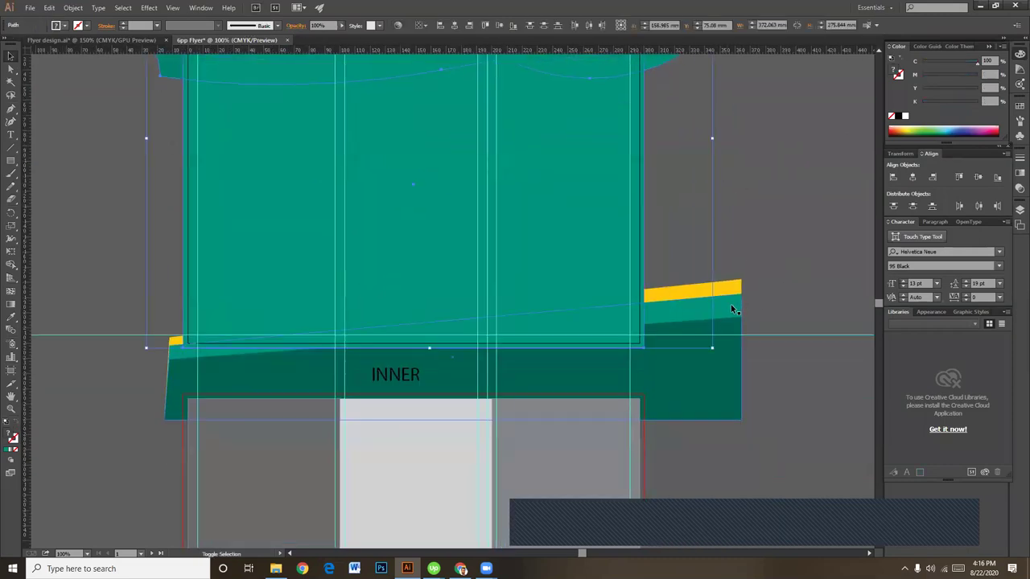
pyautogui.keyDown('shift'); pyautogui.click(728, 308); pyautogui.keyUp('shift')
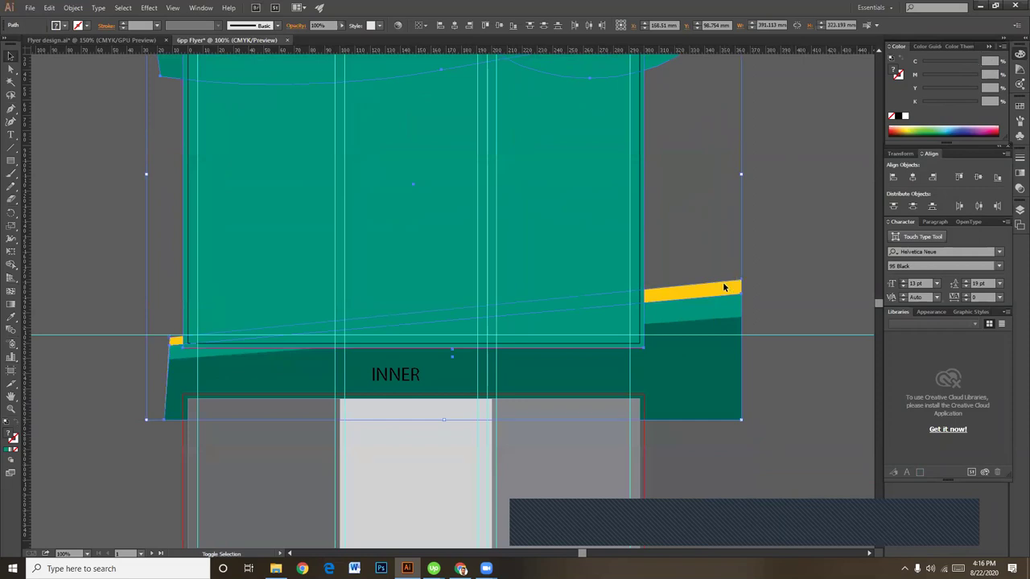
pyautogui.rightClick(730, 354)
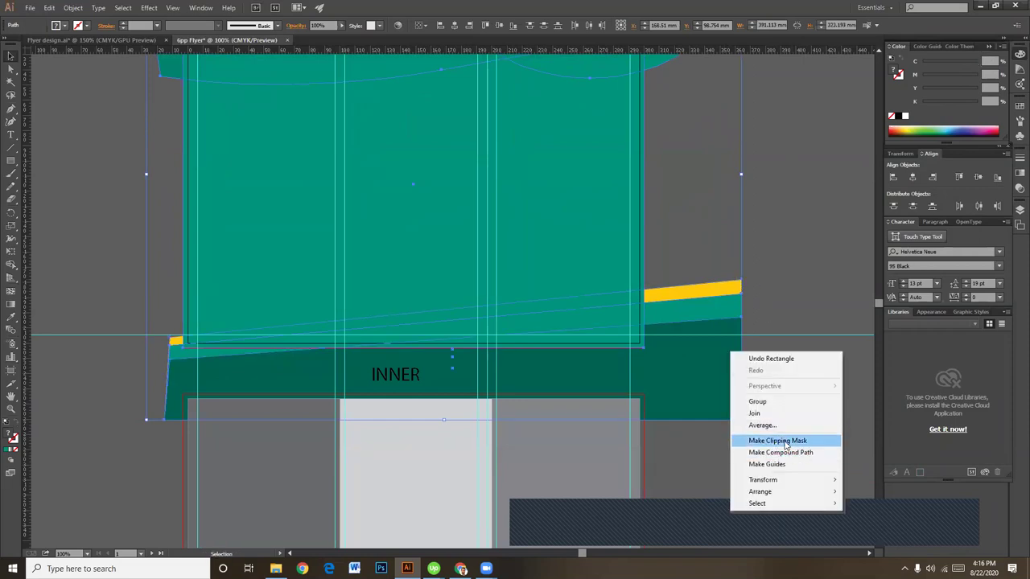
pyautogui.click(784, 443)
pyautogui.click(743, 254)
# Step: Pan and zoom to inspect the clipped outside page and the grey INNER panel rectangles
pyautogui.press('space')
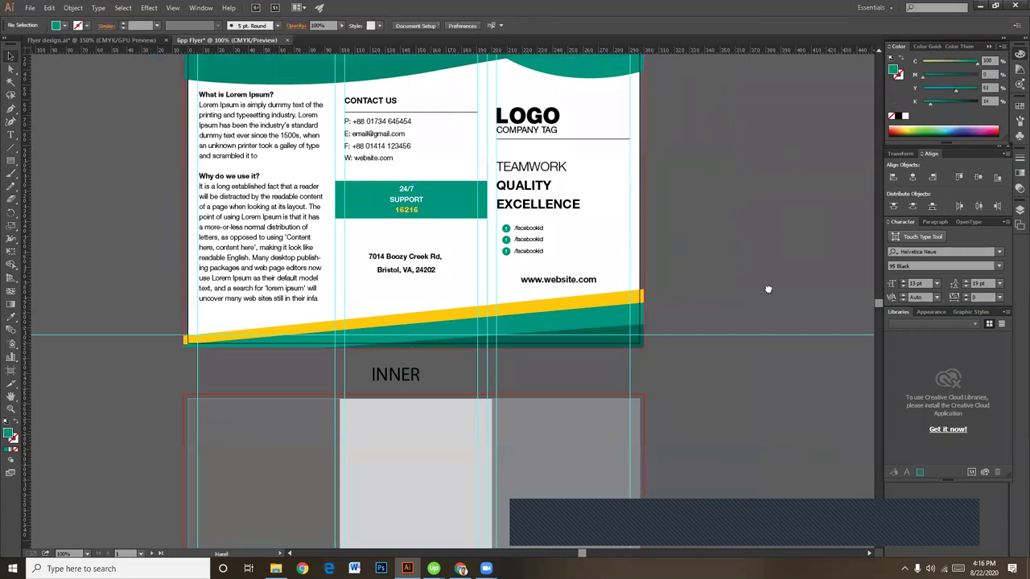
pyautogui.scroll(-2, 768, 289)
pyautogui.scroll(2, 771, 292)
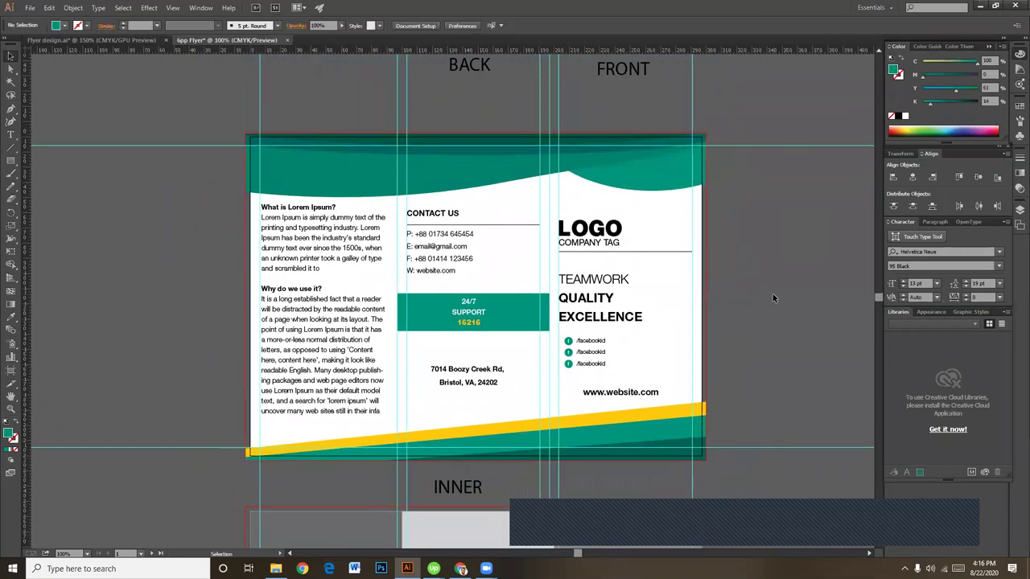
pyautogui.scroll(-2, 757, 284)
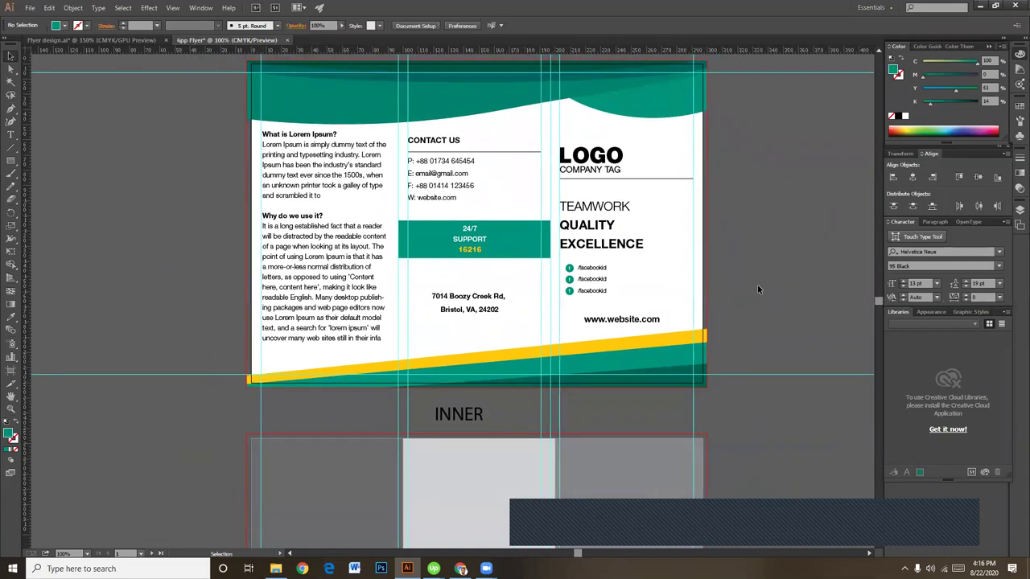
pyautogui.scroll(-1, 750, 348)
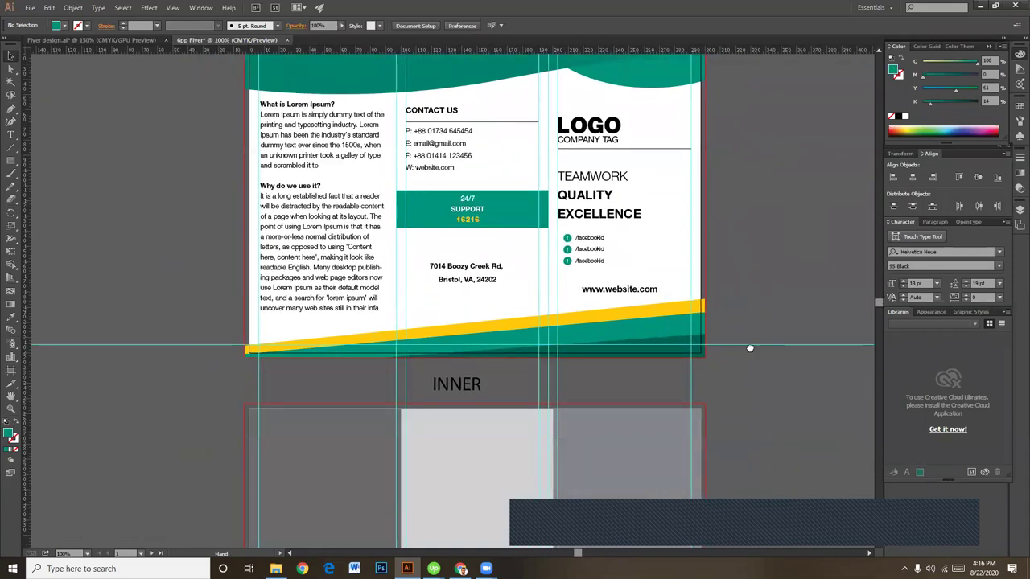
pyautogui.scroll(3, 756, 338)
pyautogui.moveTo(745, 371); pyautogui.dragTo(604, 433)
pyautogui.moveTo(555, 483); pyautogui.dragTo(564, 341)
pyautogui.scroll(-2, 564, 342)
pyautogui.click(547, 315)
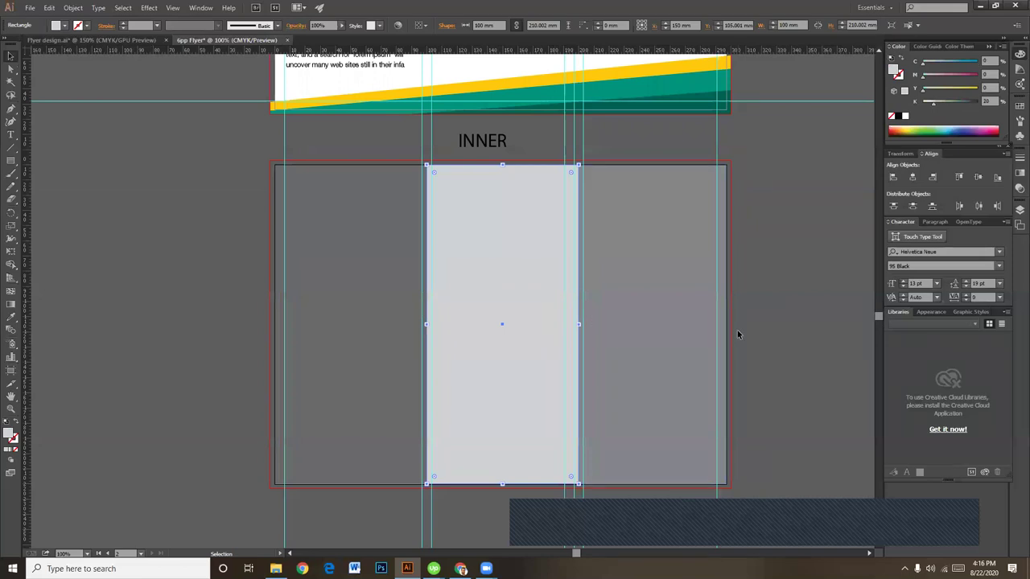
pyautogui.hotkey('ctrl', '+')
pyautogui.moveTo(582, 297); pyautogui.dragTo(601, 443)
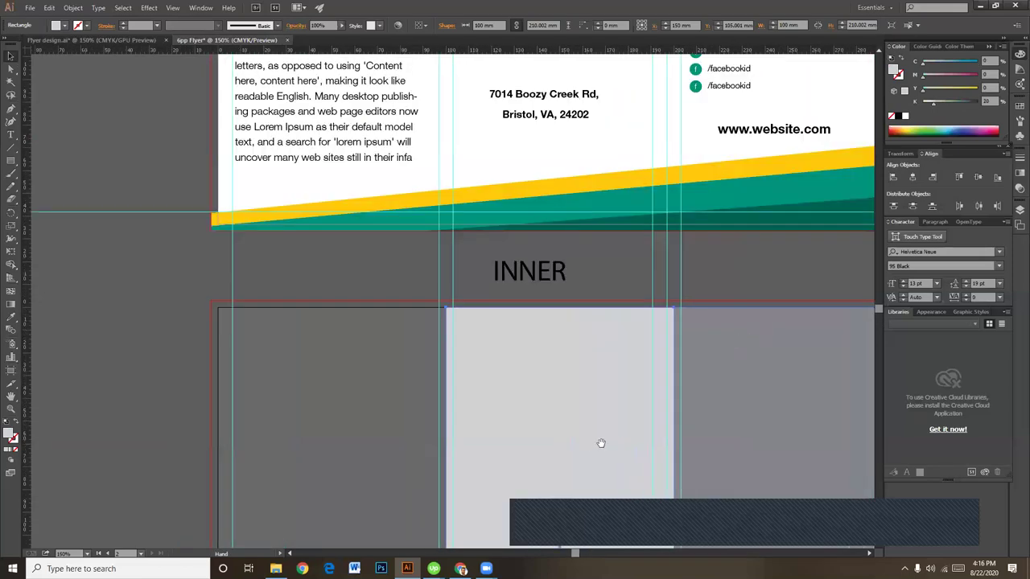
pyautogui.click(153, 349)
pyautogui.scroll(-1, 189, 327)
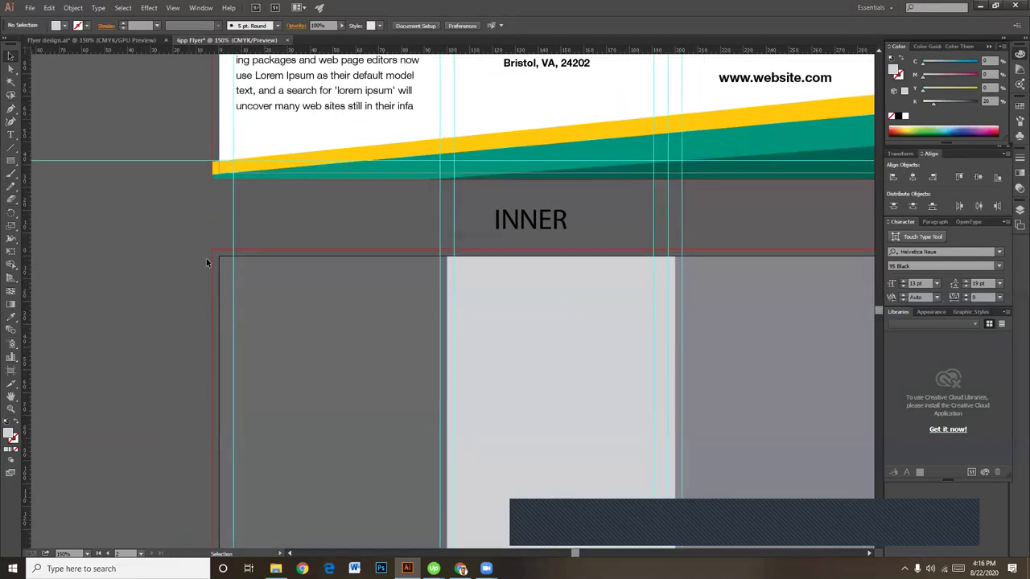
pyautogui.scroll(-1, 299, 316)
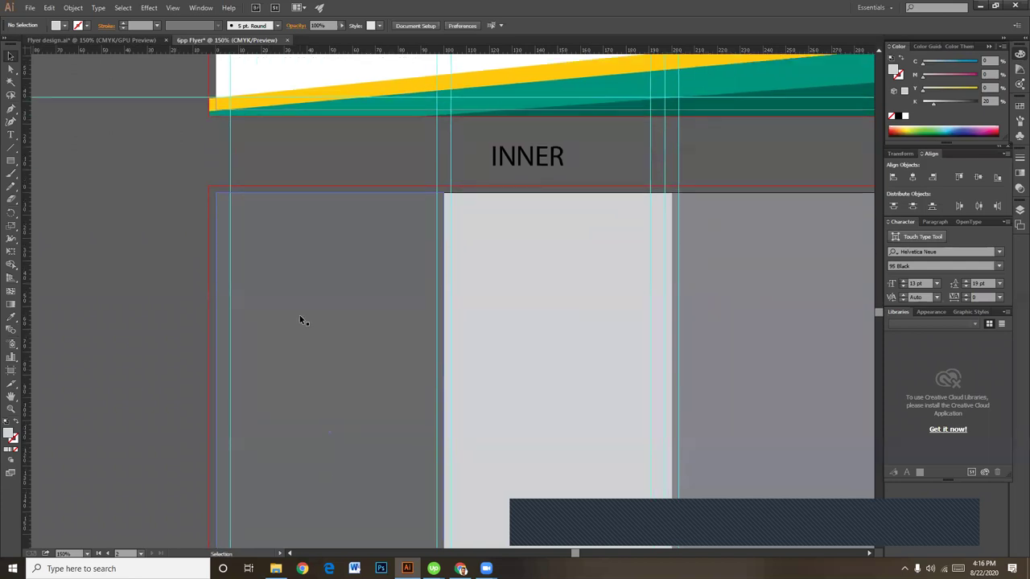
pyautogui.click(301, 320)
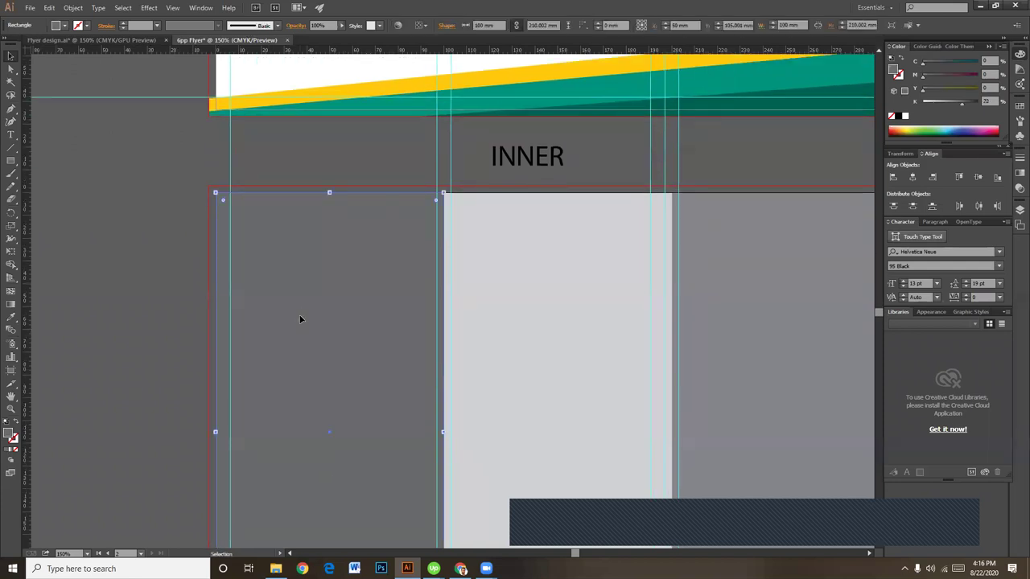
pyautogui.click(453, 149)
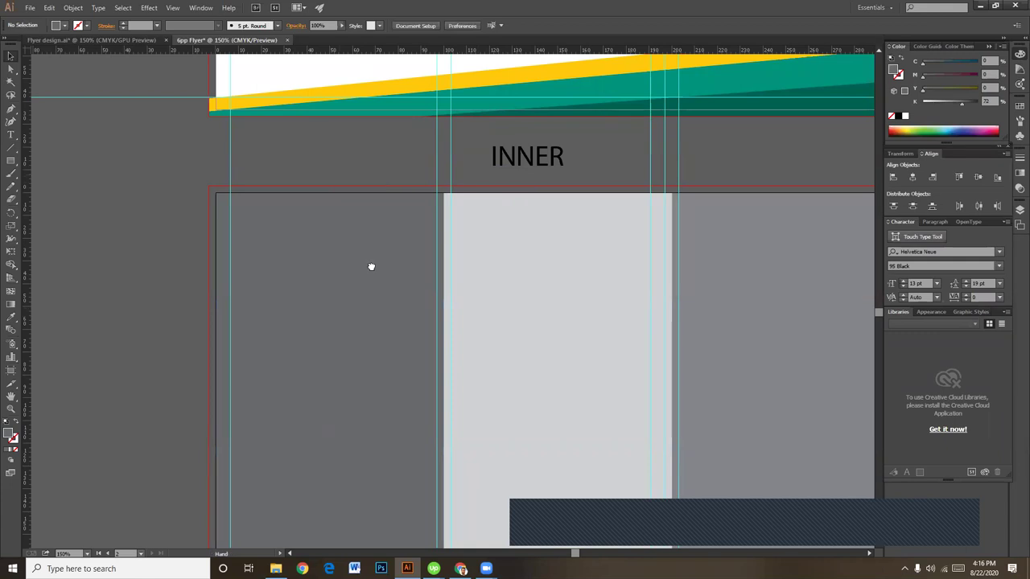
# Step: Toggle Lock Guides from the canvas context menu so the guides can be moved
pyautogui.scroll(3, 275, 351)
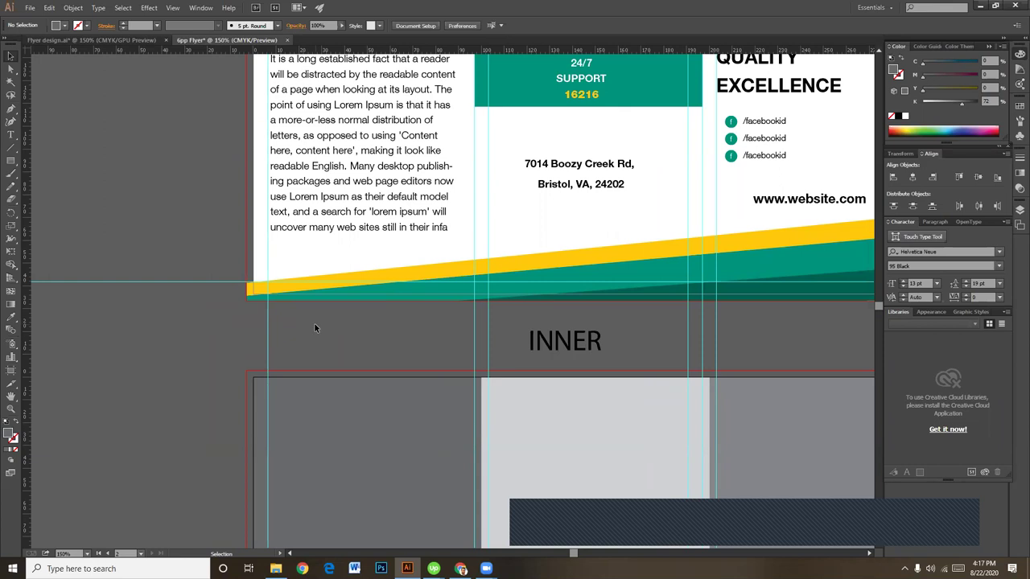
pyautogui.scroll(4, 527, 371)
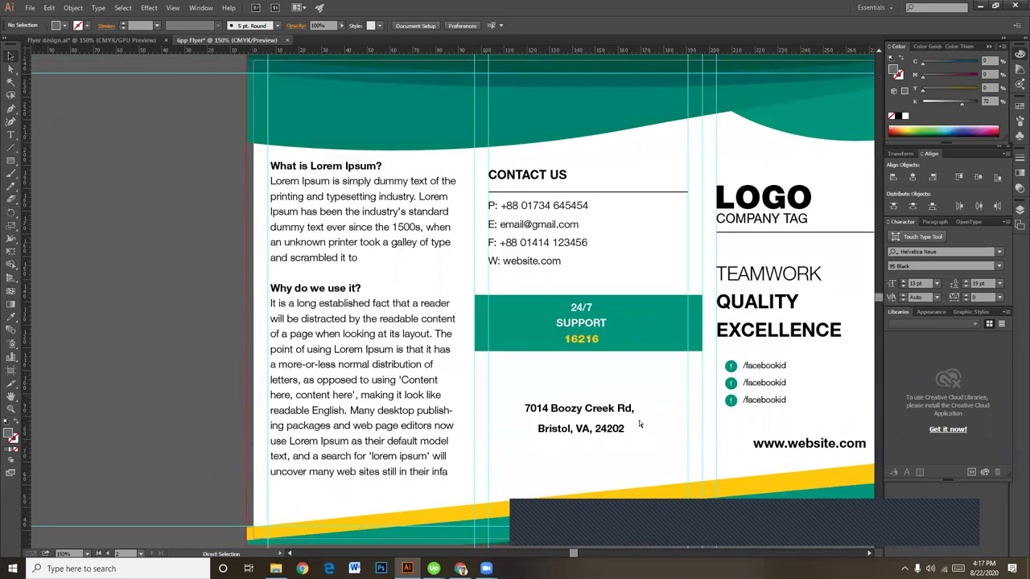
pyautogui.hotkey('ctrl', '-')
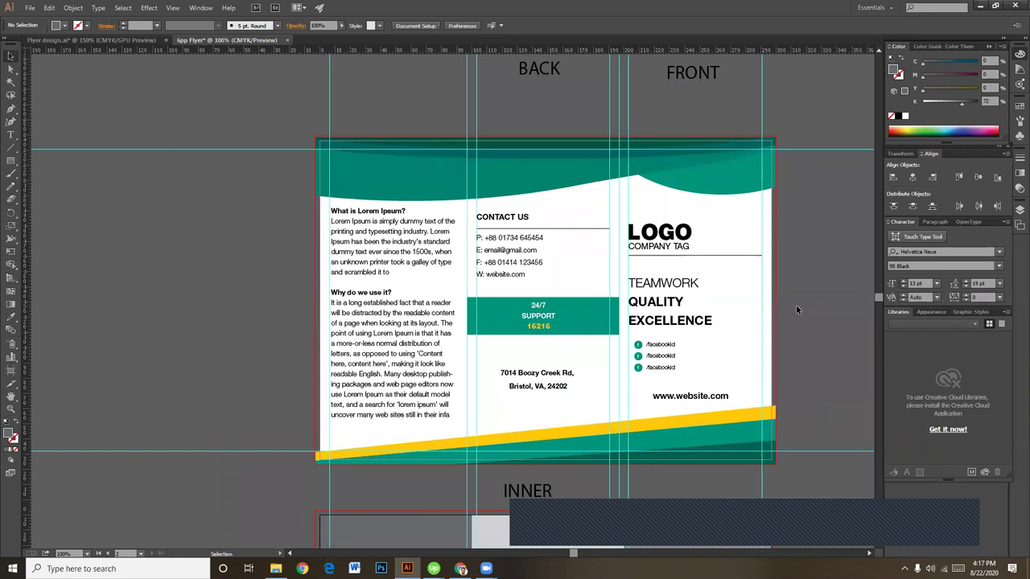
pyautogui.scroll(-5, 642, 437)
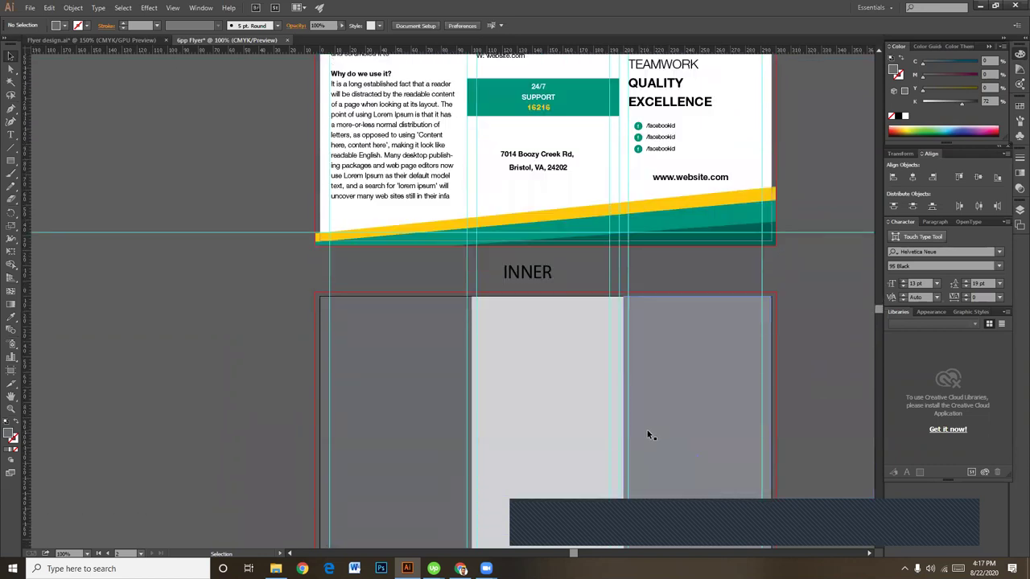
pyautogui.scroll(-3, 538, 455)
pyautogui.hotkey('ctrl', '=')
pyautogui.press('v')
pyautogui.scroll(1, 370, 282)
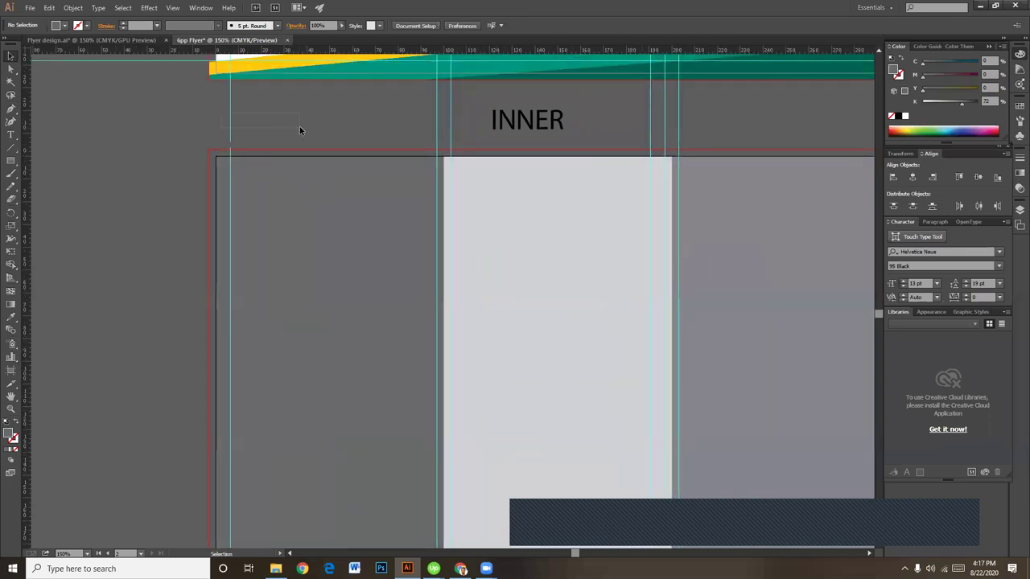
pyautogui.scroll(3, 322, 221)
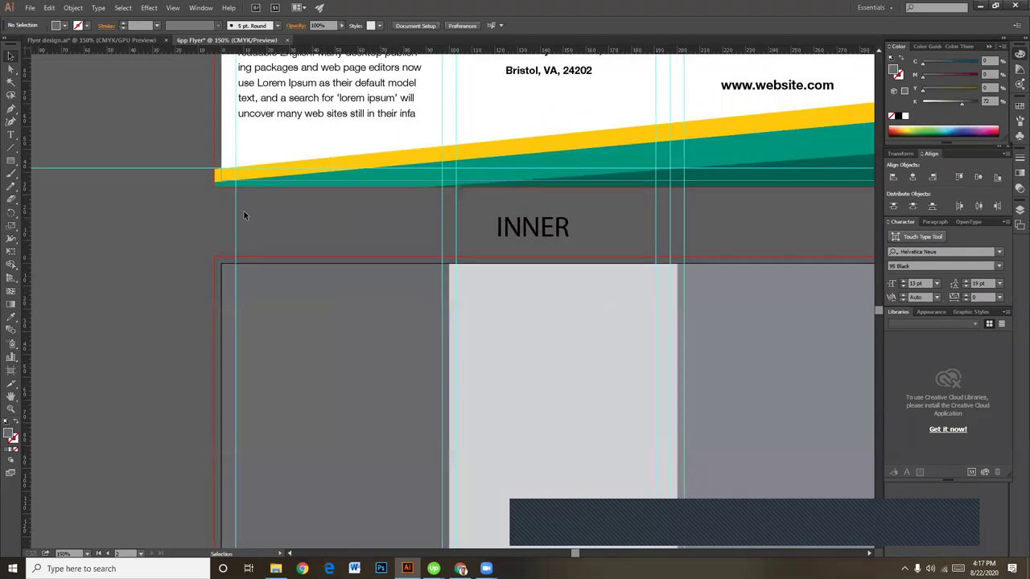
pyautogui.rightClick(244, 211)
pyautogui.click(289, 309)
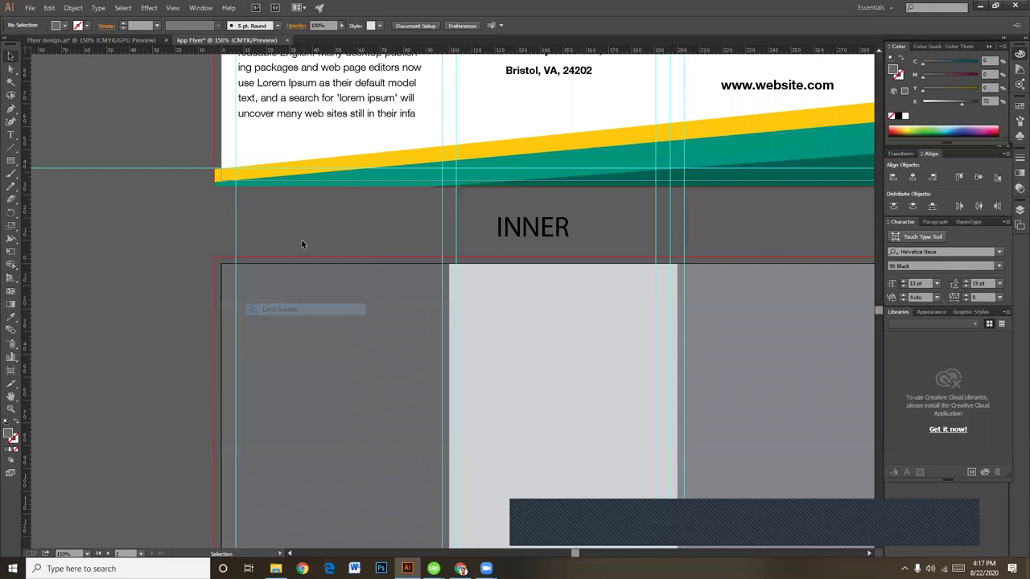
# Step: Nudge the first vertical fold guide about 3.5 mm to the right
pyautogui.click(236, 223)
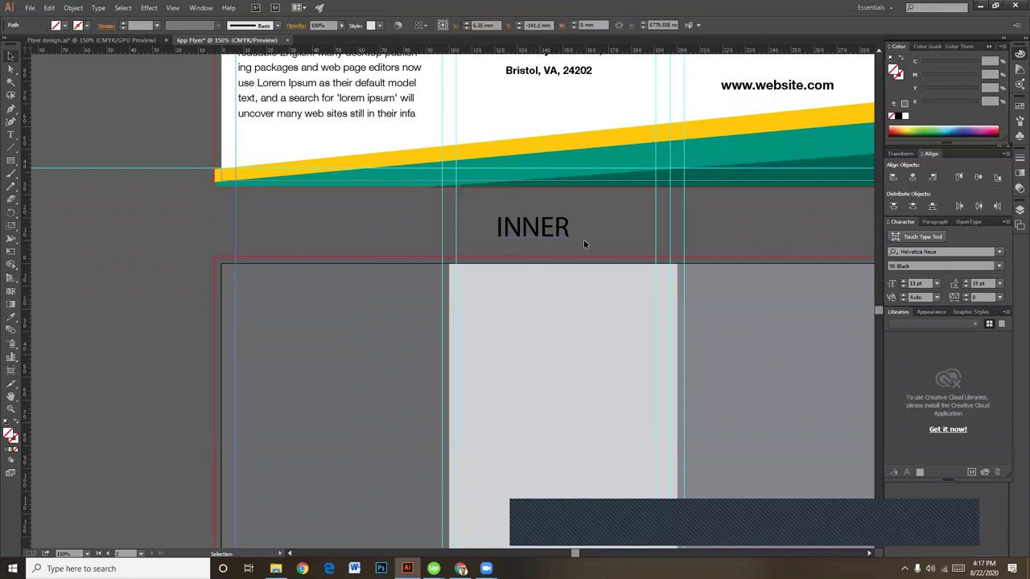
pyautogui.hscroll(3, 584, 239)
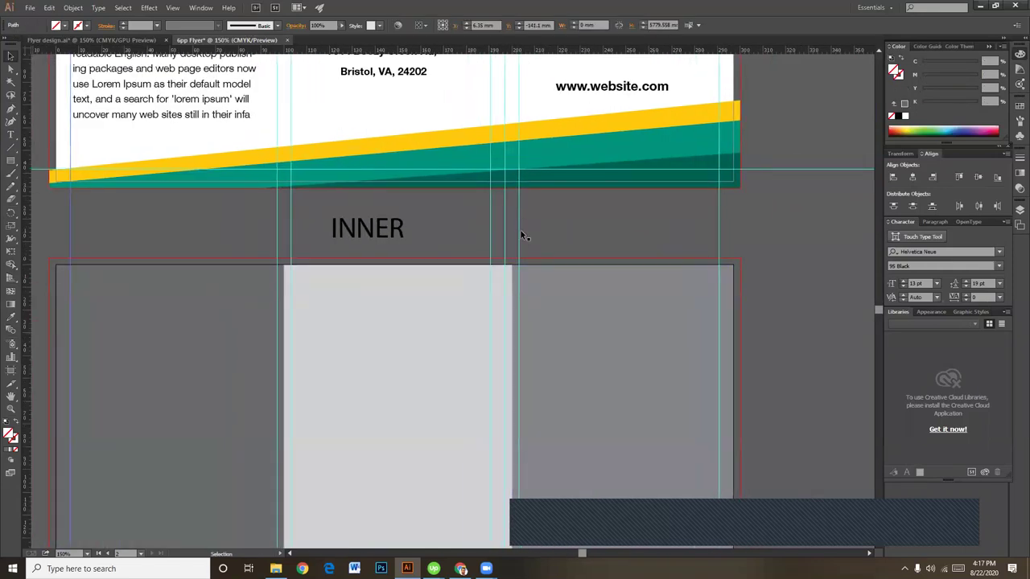
pyautogui.moveTo(520, 223); pyautogui.dragTo(564, 211)
pyautogui.hscroll(-1, 547, 214)
pyautogui.click(624, 203)
# Step: Shift the remaining vertical fold guides roughly 2 mm and 3 mm right, then deselect
pyautogui.moveTo(605, 288); pyautogui.dragTo(693, 307)
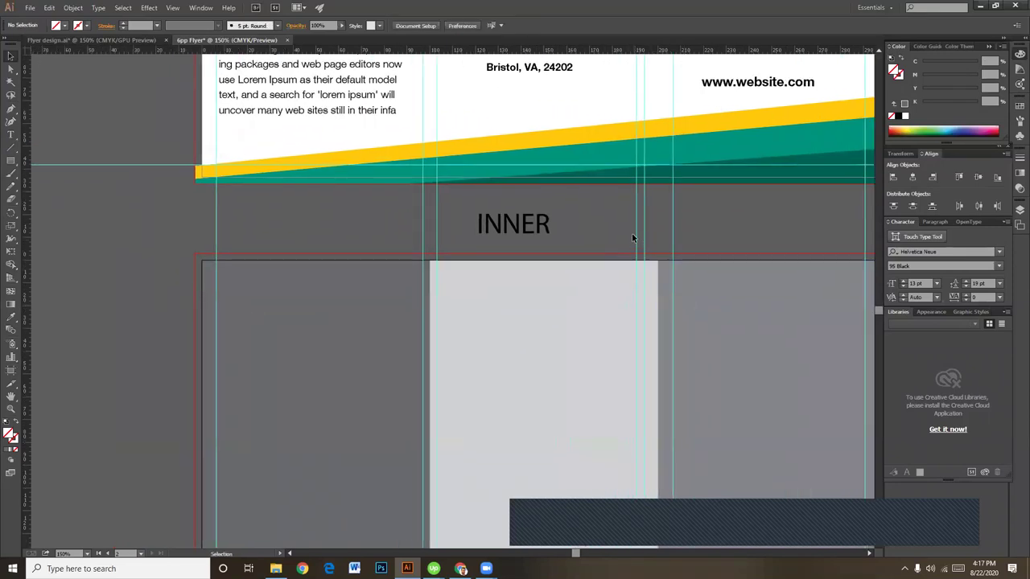
pyautogui.moveTo(435, 212); pyautogui.dragTo(413, 209)
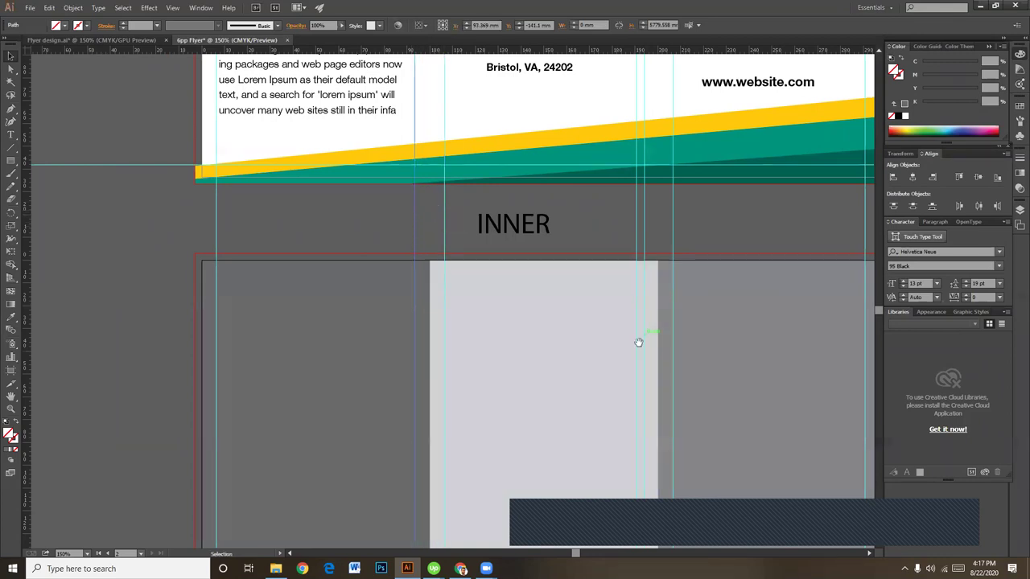
pyautogui.moveTo(638, 343); pyautogui.dragTo(577, 381)
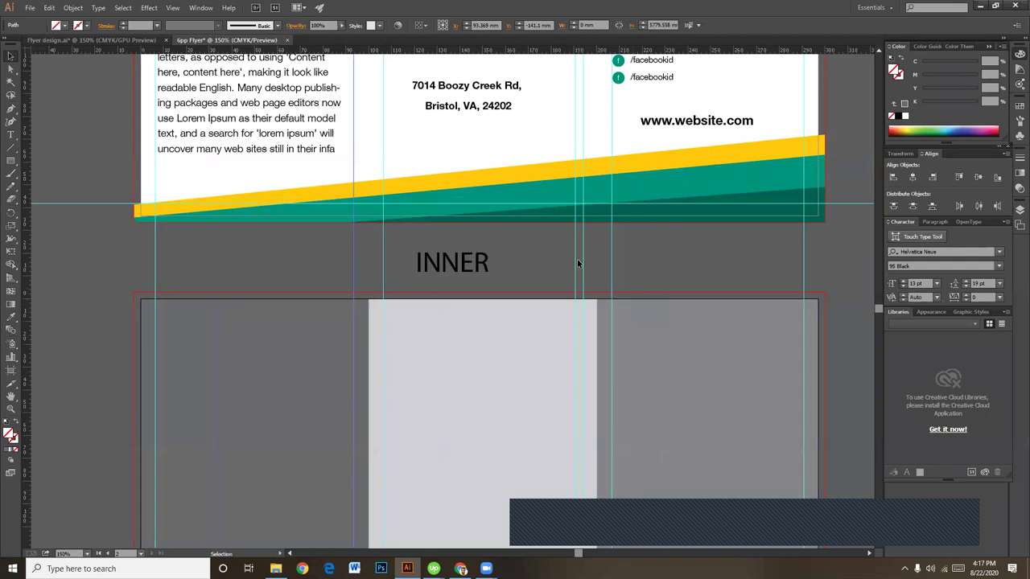
pyautogui.moveTo(576, 252); pyautogui.dragTo(596, 253)
pyautogui.click(654, 258)
pyautogui.click(650, 247)
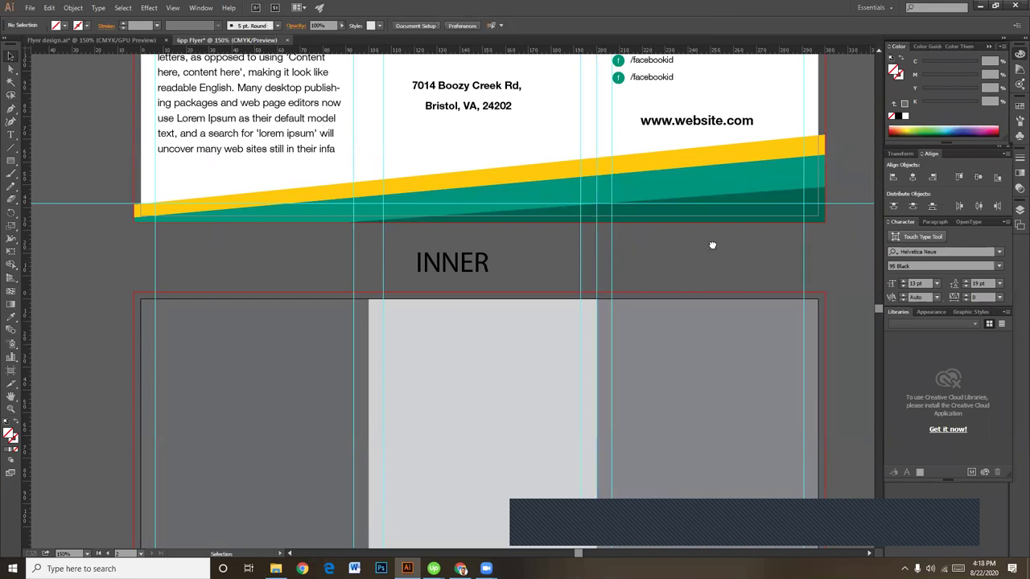
pyautogui.scroll(4, 713, 243)
pyautogui.hscroll(3, 713, 244)
pyautogui.scroll(4, 748, 331)
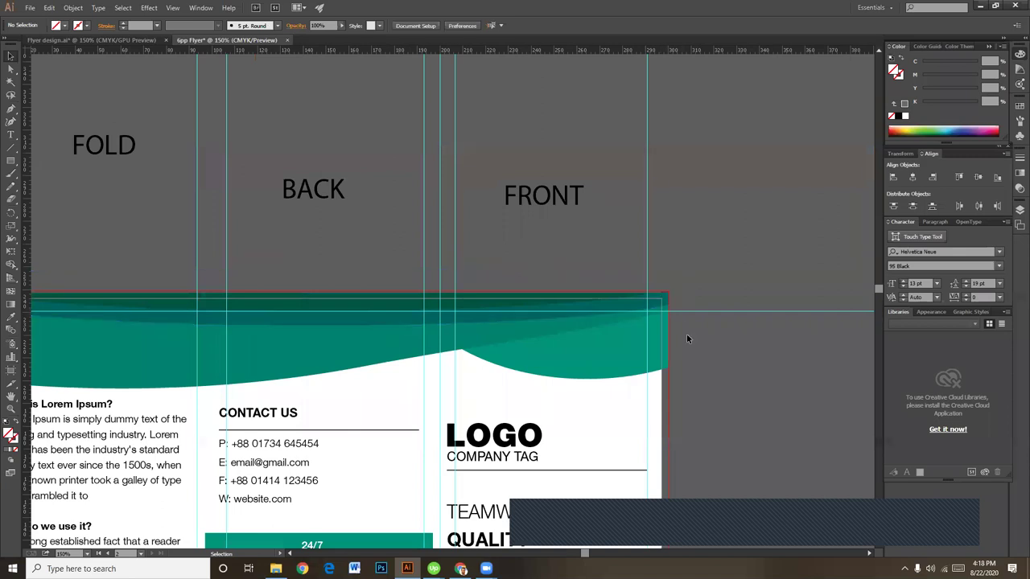
pyautogui.scroll(-10, 687, 338)
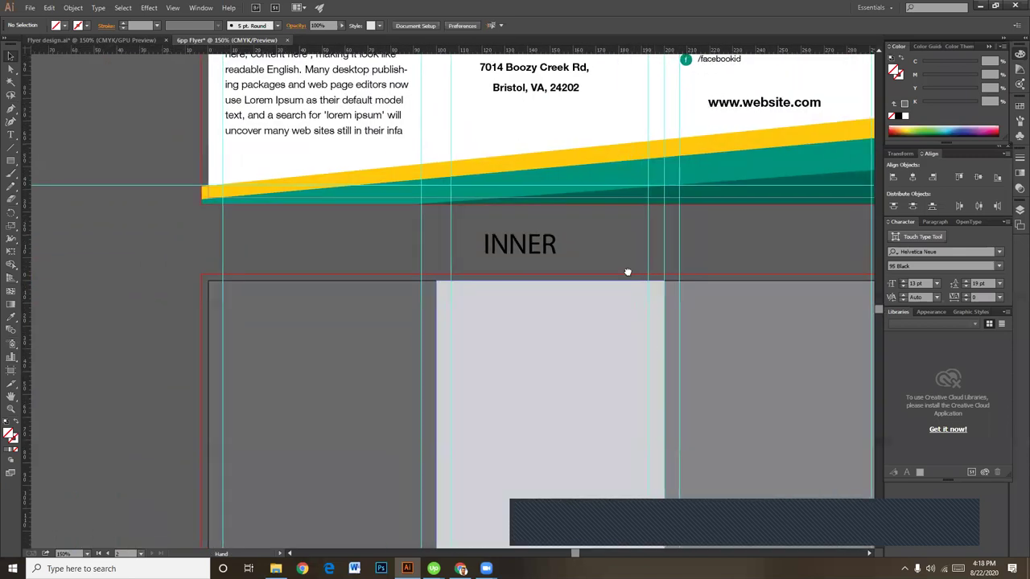
pyautogui.scroll(-4, 627, 272)
# Step: Delete the left and middle grey INNER rectangles, converting the middle one to guides first
pyautogui.click(395, 275)
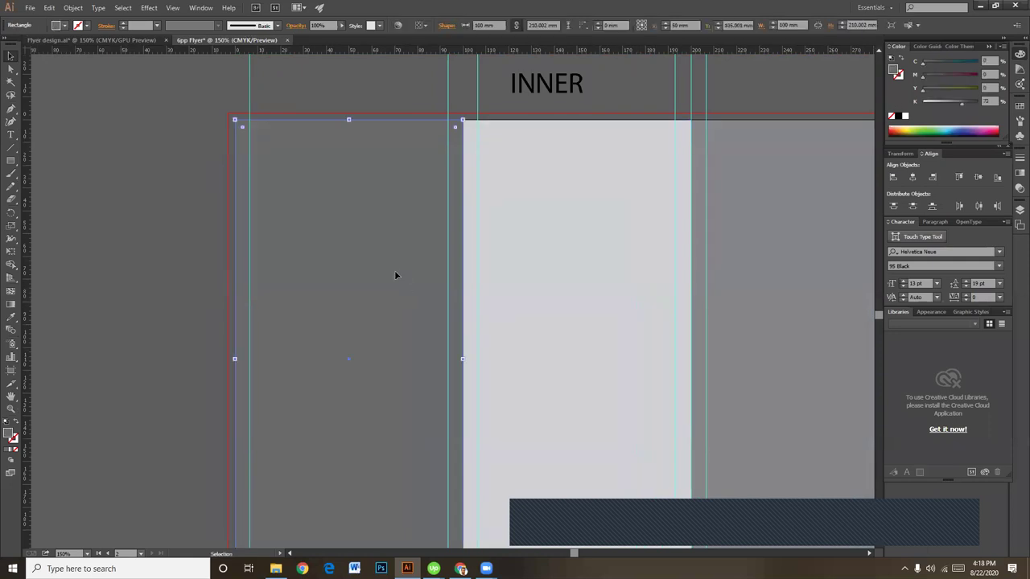
pyautogui.press('Delete')
pyautogui.click(514, 270)
pyautogui.press('Delete')
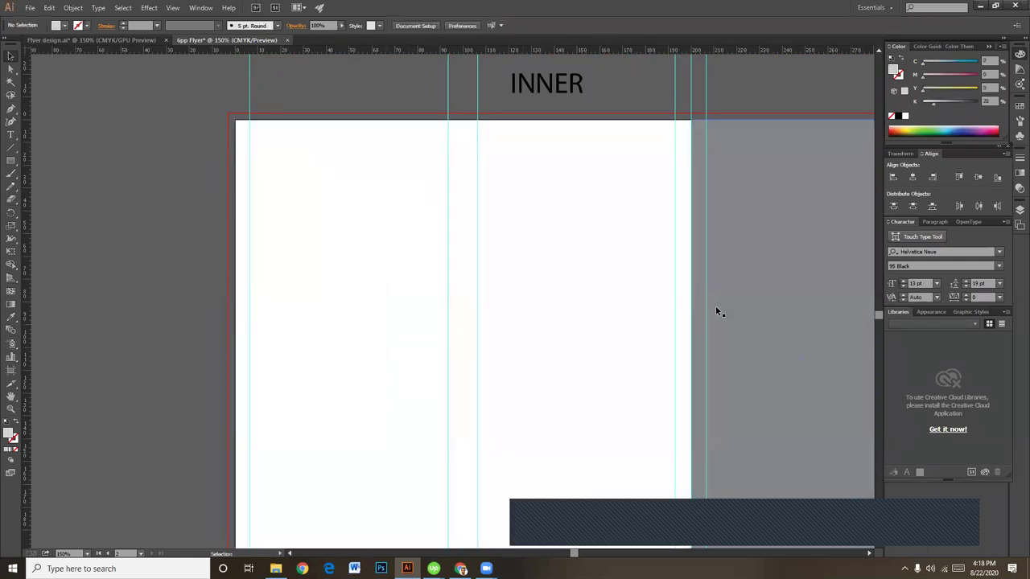
pyautogui.hotkey('ctrl', 'z')
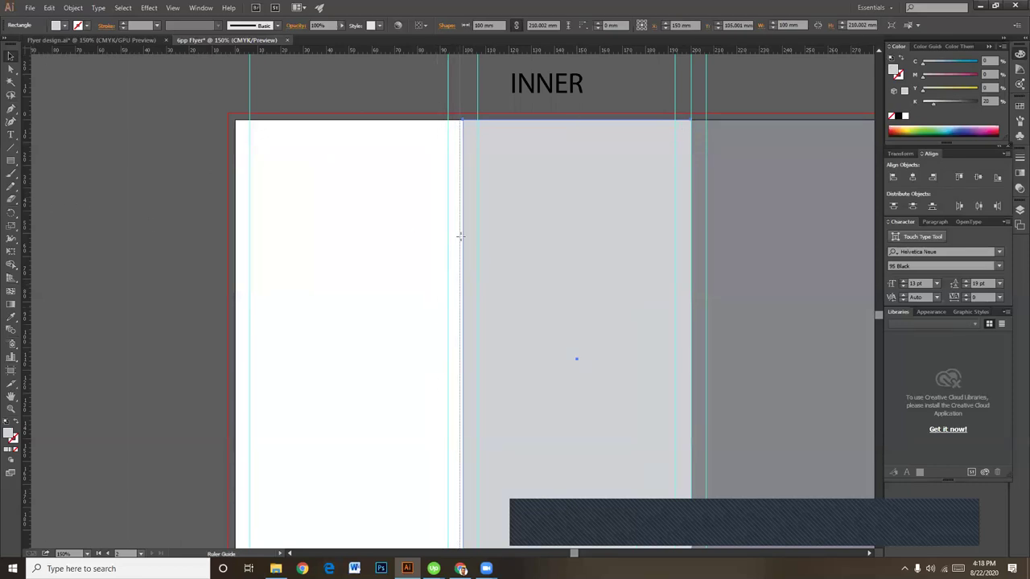
pyautogui.hotkey('ctrl', '5')
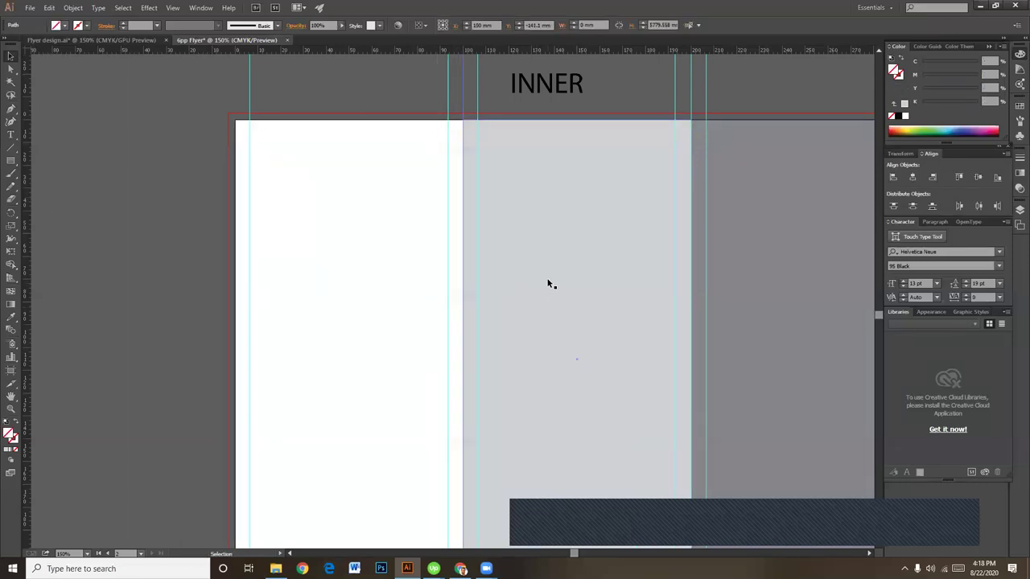
pyautogui.click(562, 267)
pyautogui.press('Delete')
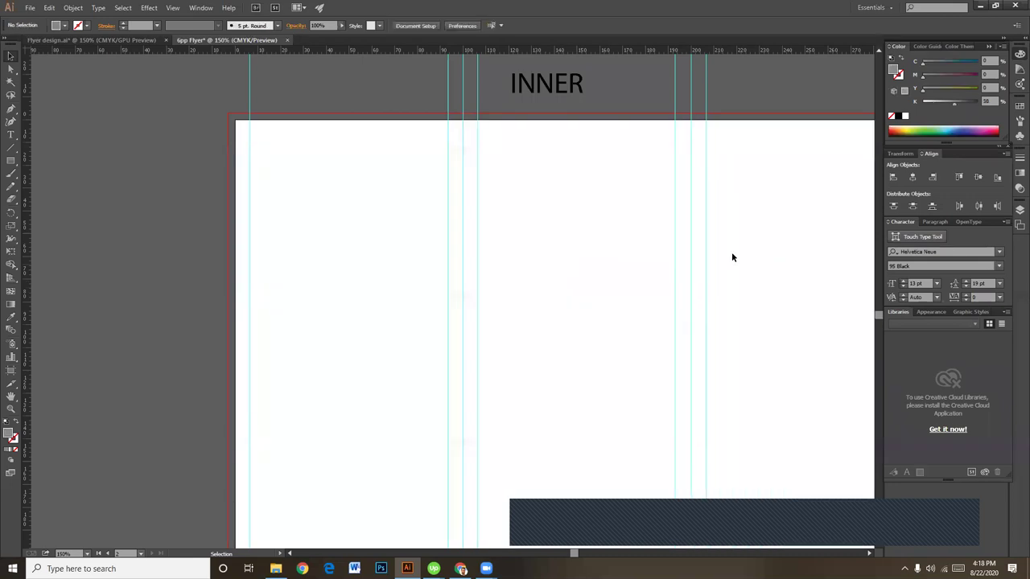
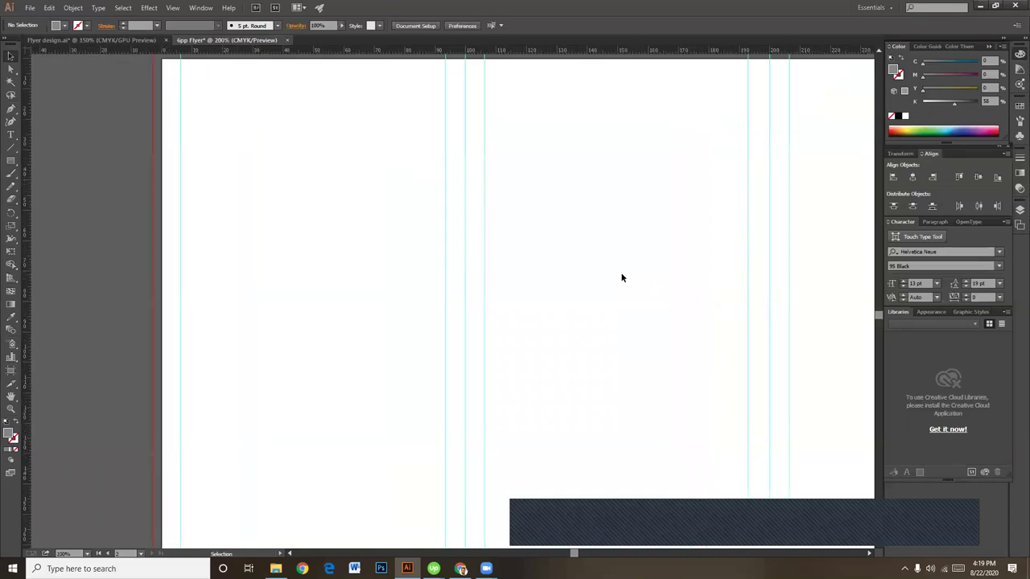
# Step: Draw a rectangle down the inner page's left column, stretched to the bottom and 103 mm wide
pyautogui.scroll(-2, 332, 322)
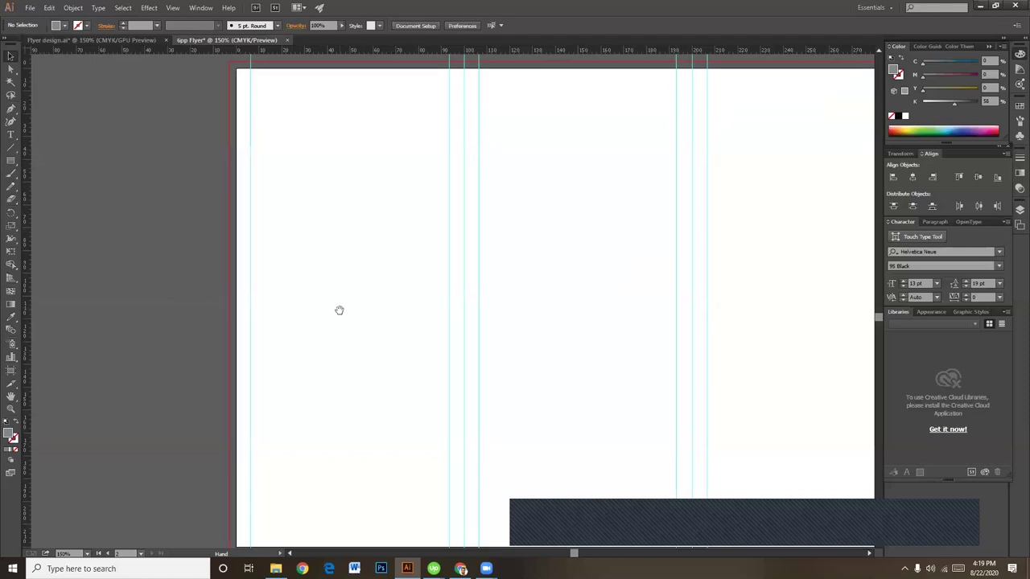
pyautogui.click(12, 164)
pyautogui.scroll(2, 319, 209)
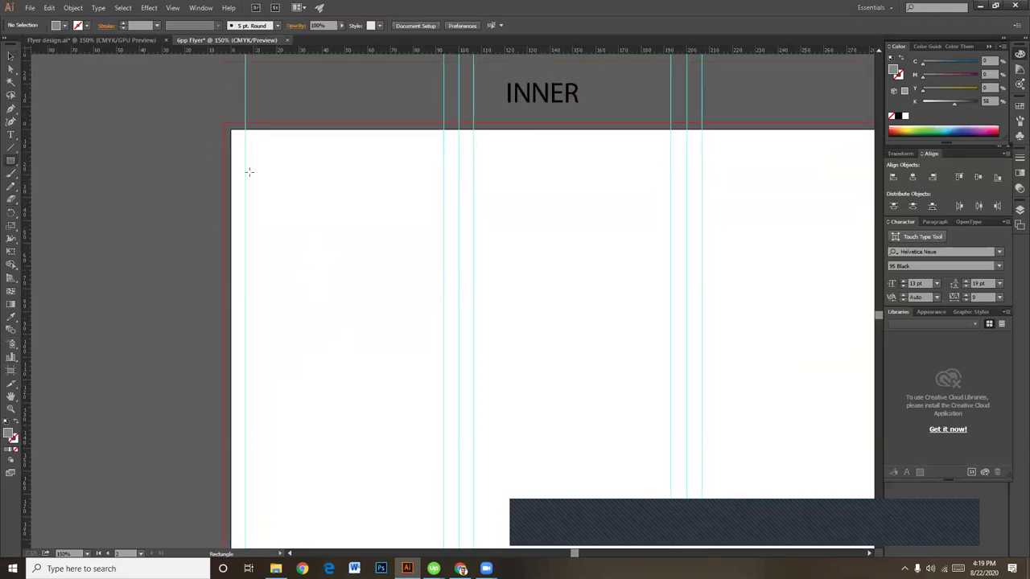
pyautogui.moveTo(226, 125); pyautogui.dragTo(443, 466)
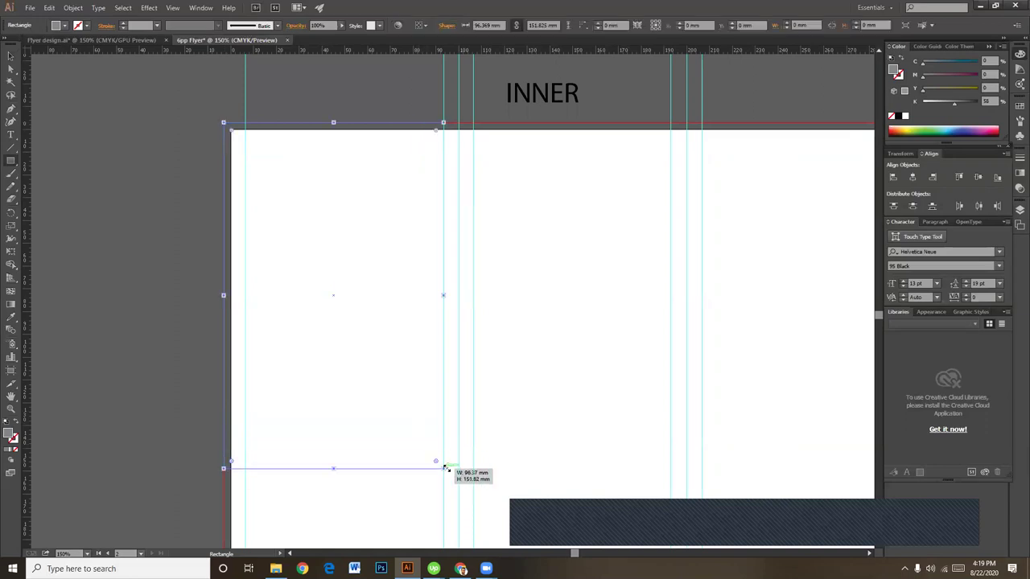
pyautogui.moveTo(126, 335); pyautogui.dragTo(115, 179)
pyautogui.press('v')
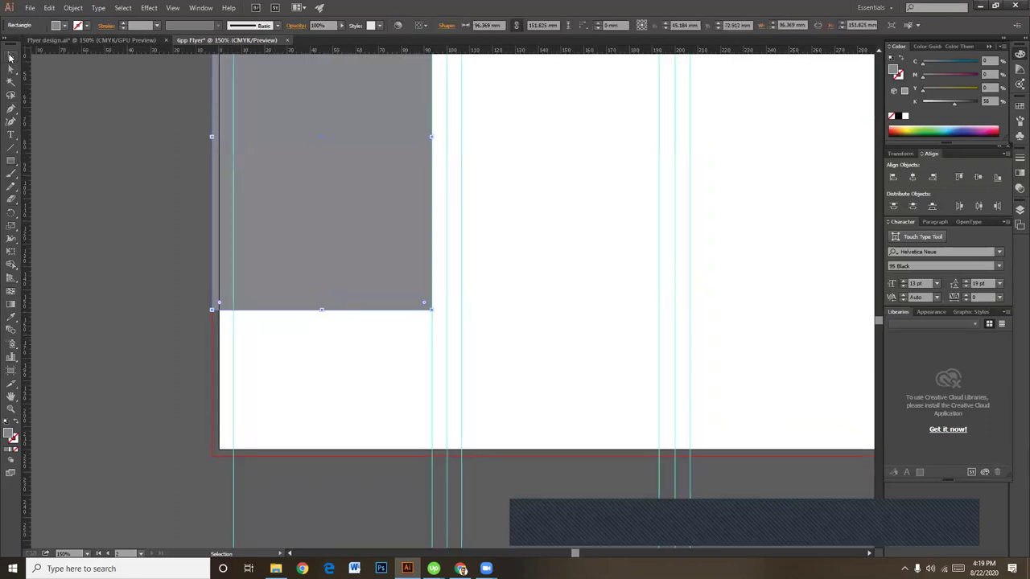
pyautogui.moveTo(323, 310); pyautogui.dragTo(333, 451)
pyautogui.press('h')
pyautogui.moveTo(440, 242); pyautogui.dragTo(419, 453)
pyautogui.press('v')
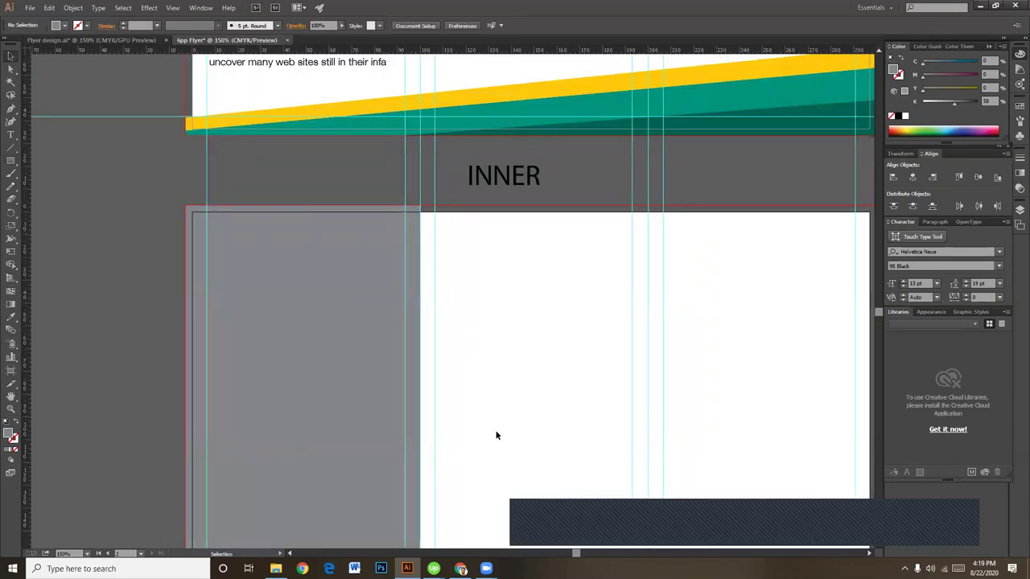
pyautogui.moveTo(425, 406); pyautogui.dragTo(478, 467)
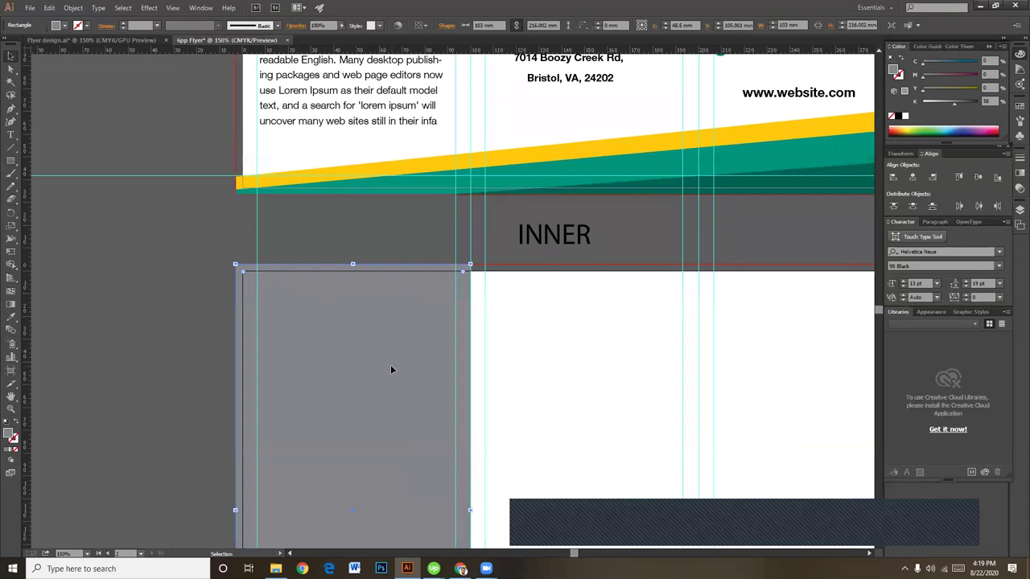
# Step: Fill the left-column rectangle with the light teal sampled from the header band
pyautogui.press('o')
pyautogui.press('v')
pyautogui.click(10, 56)
pyautogui.click(83, 259)
pyautogui.click(298, 297)
pyautogui.press('i')
pyautogui.click(750, 160)
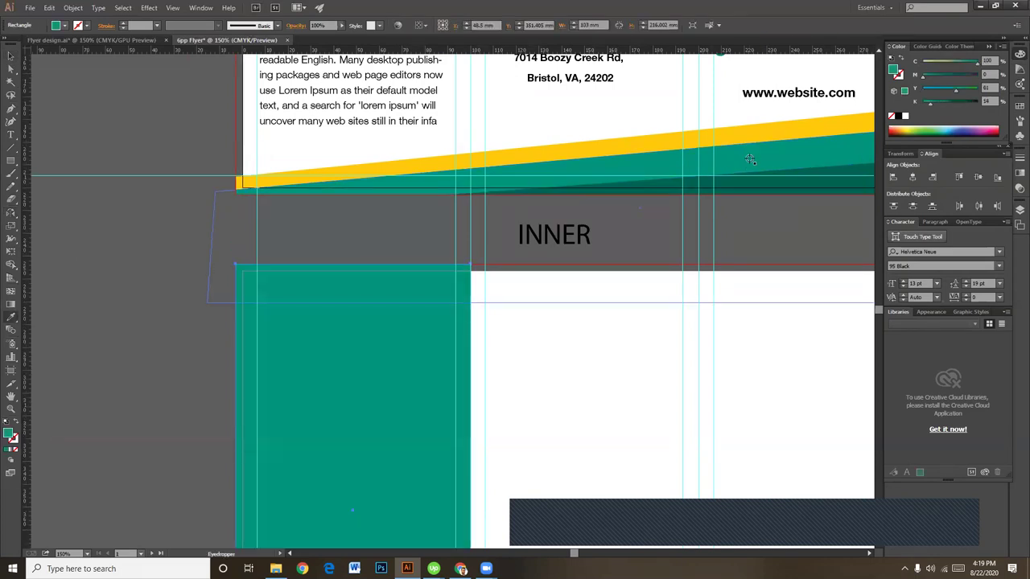
pyautogui.click(816, 172)
pyautogui.click(806, 154)
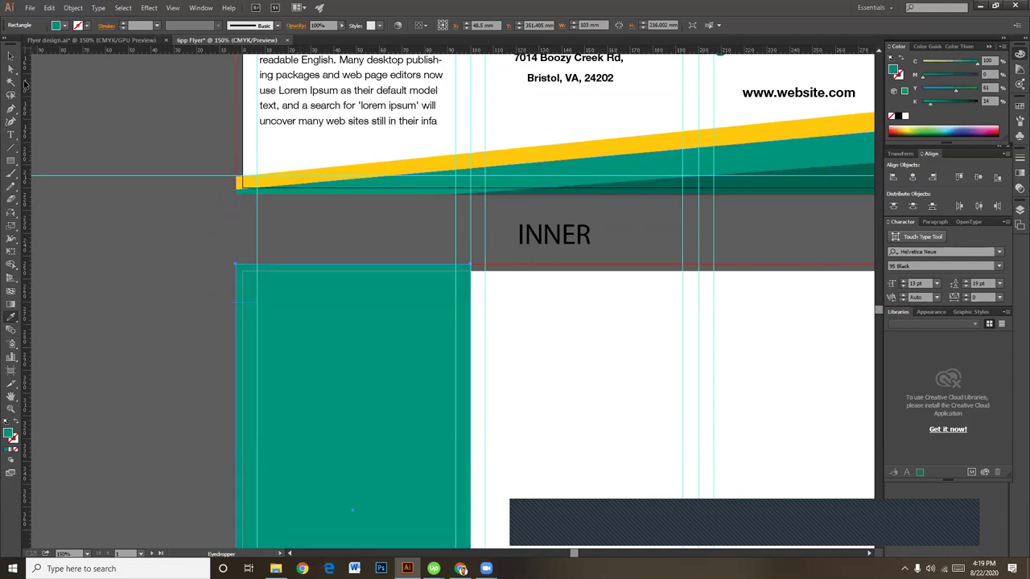
pyautogui.click(11, 55)
pyautogui.click(121, 272)
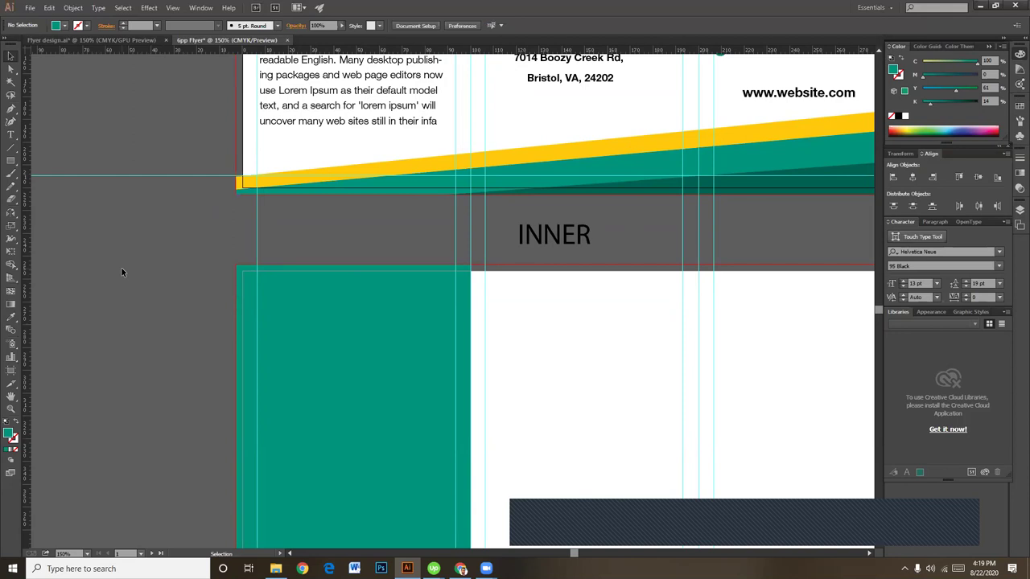
# Step: Add a horizontal ruler guide just below the teal rectangle's top edge
pyautogui.scroll(-1, 317, 329)
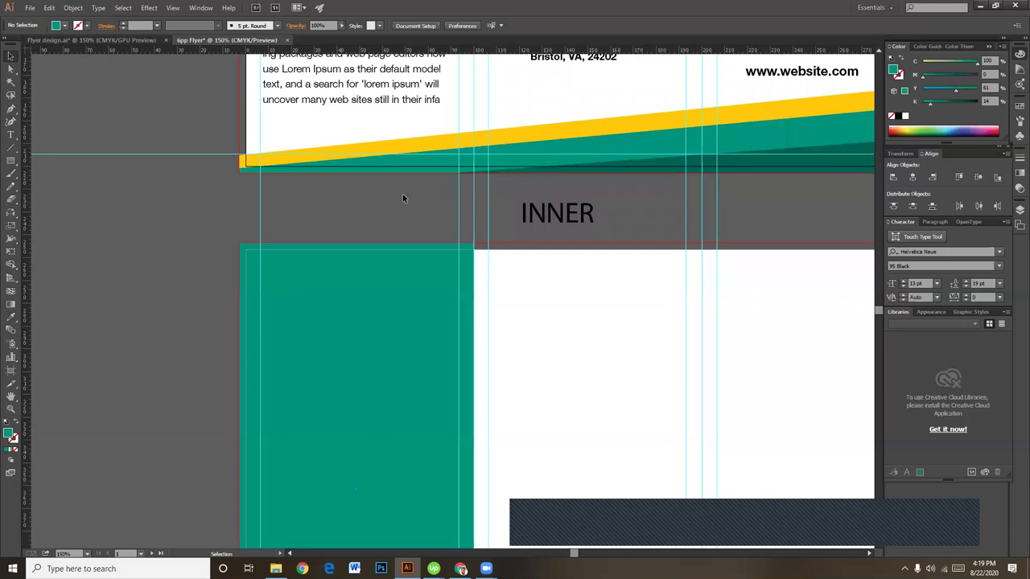
pyautogui.moveTo(469, 48); pyautogui.dragTo(458, 266)
pyautogui.click(432, 284)
pyautogui.hscroll(-3, 538, 327)
pyautogui.scroll(-1, 539, 327)
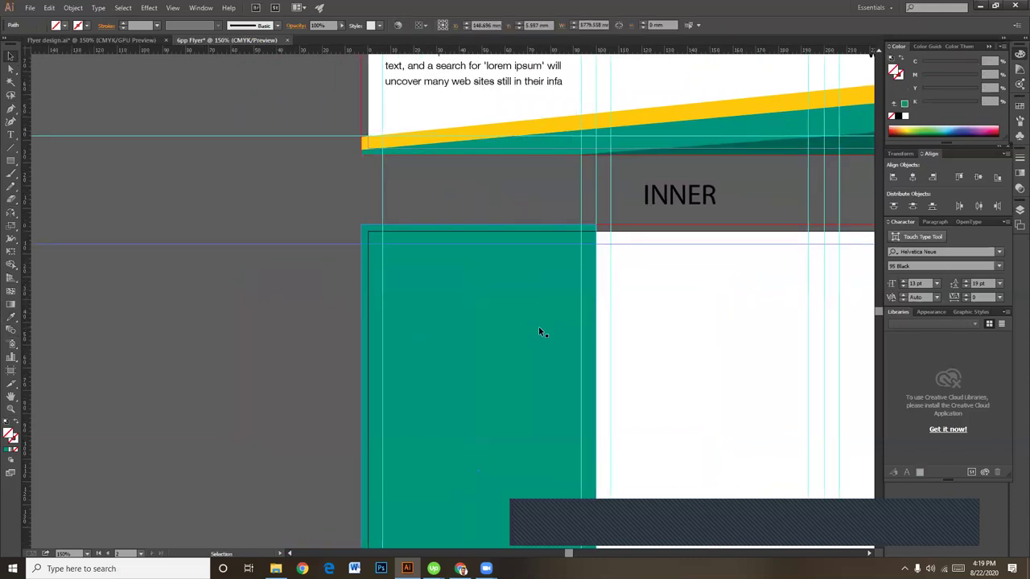
# Step: Type the heading 'WHY CHOOSE US' on the inner page
pyautogui.click(13, 136)
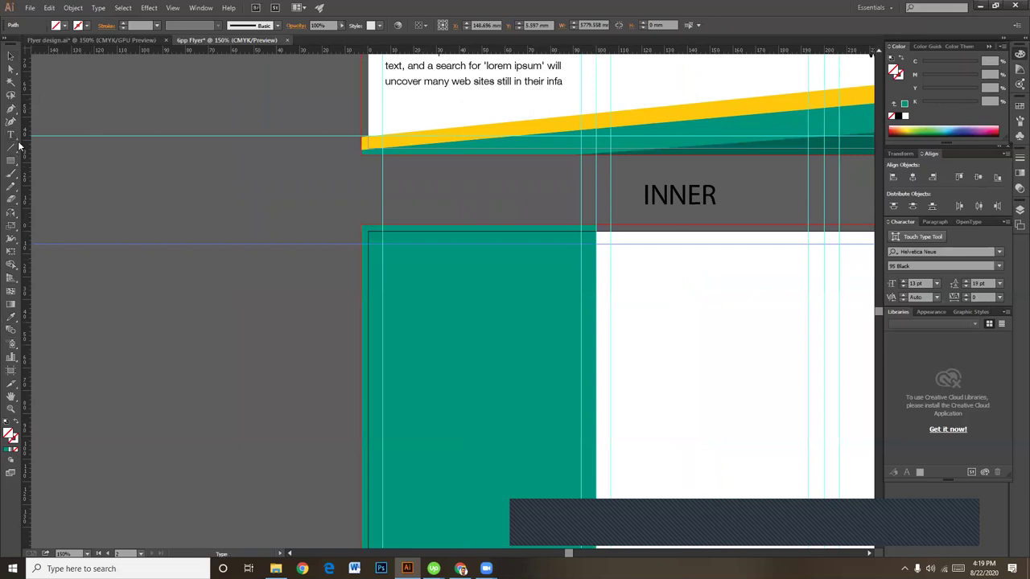
pyautogui.scroll(-2, 266, 352)
pyautogui.hscroll(1, 267, 352)
pyautogui.click(204, 286)
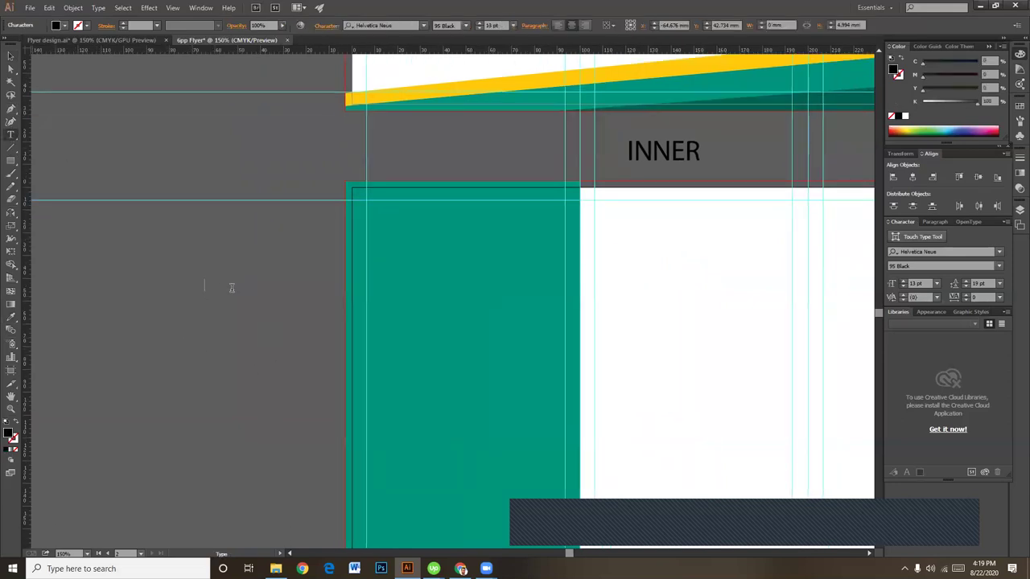
pyautogui.write('WHY CHOOSE US')
# Step: Move the heading to the teal column's top margin, make it white, and switch to Chrome
pyautogui.click(10, 56)
pyautogui.moveTo(202, 282); pyautogui.dragTo(414, 208)
pyautogui.moveTo(941, 101); pyautogui.dragTo(921, 101)
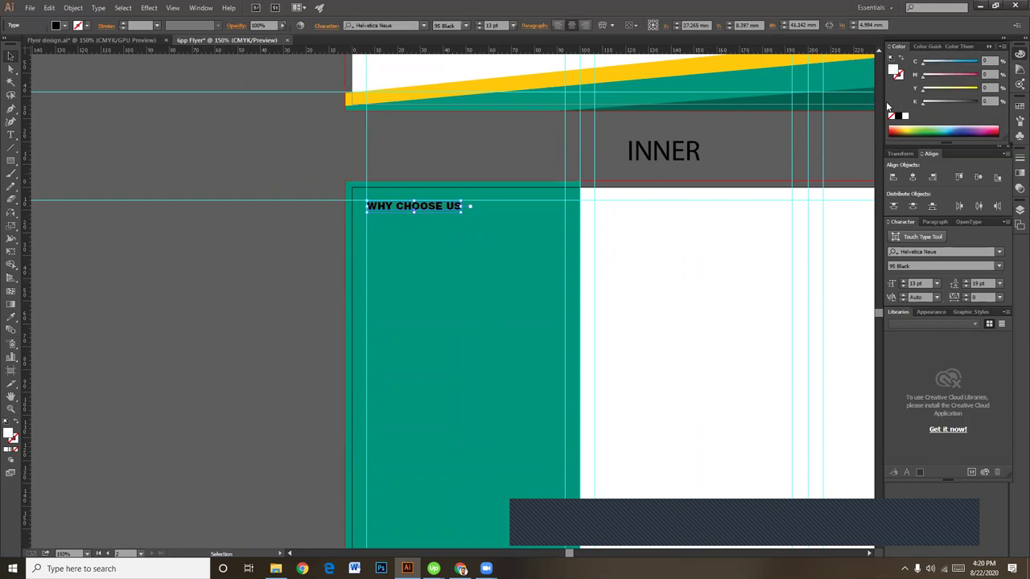
pyautogui.click(165, 316)
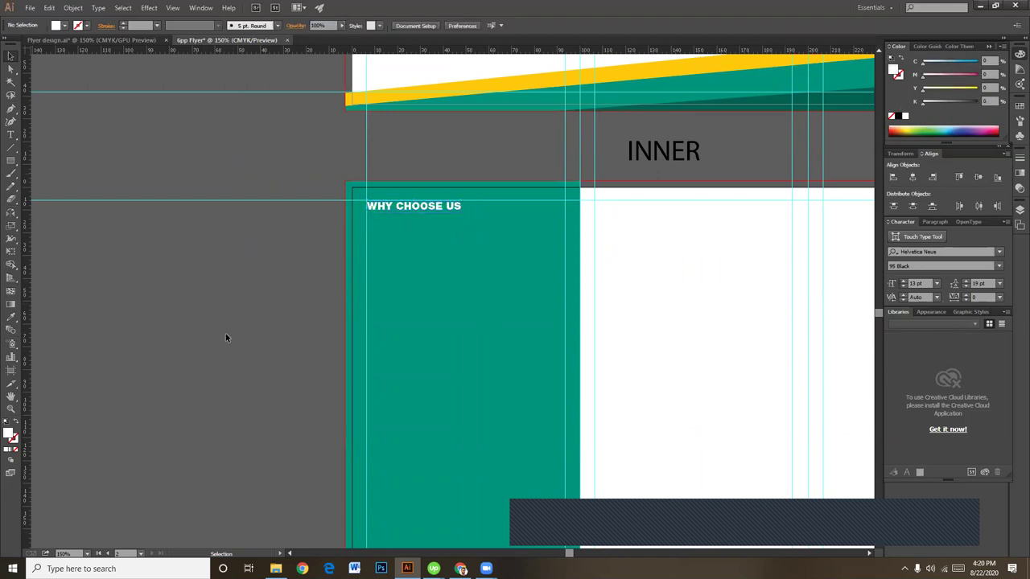
pyautogui.click(460, 569)
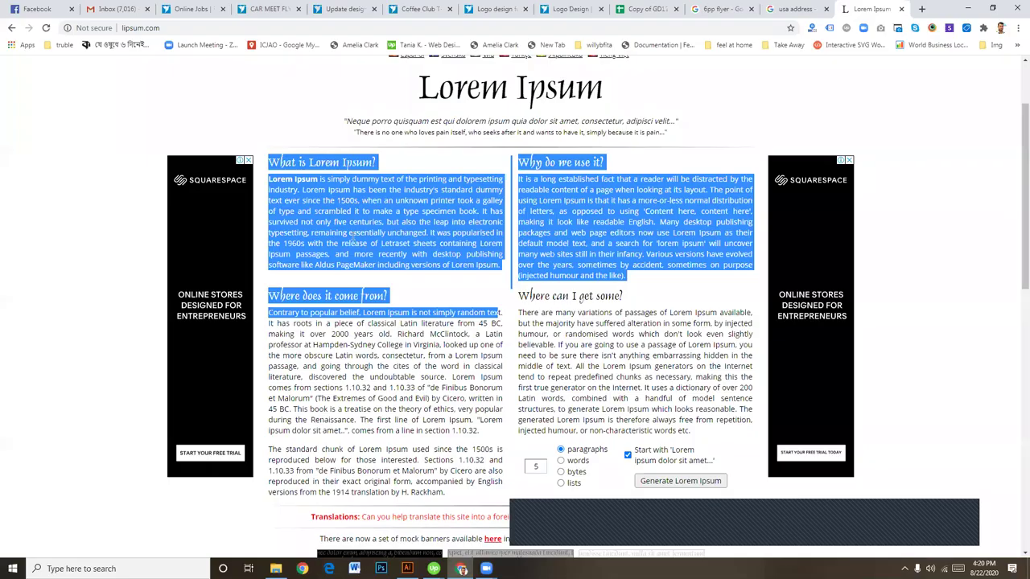
# Step: Copy the first Lorem Ipsum paragraph's opening sentences on lipsum.com and return to Illustrator
pyautogui.click(353, 236)
pyautogui.moveTo(475, 201); pyautogui.dragTo(268, 181)
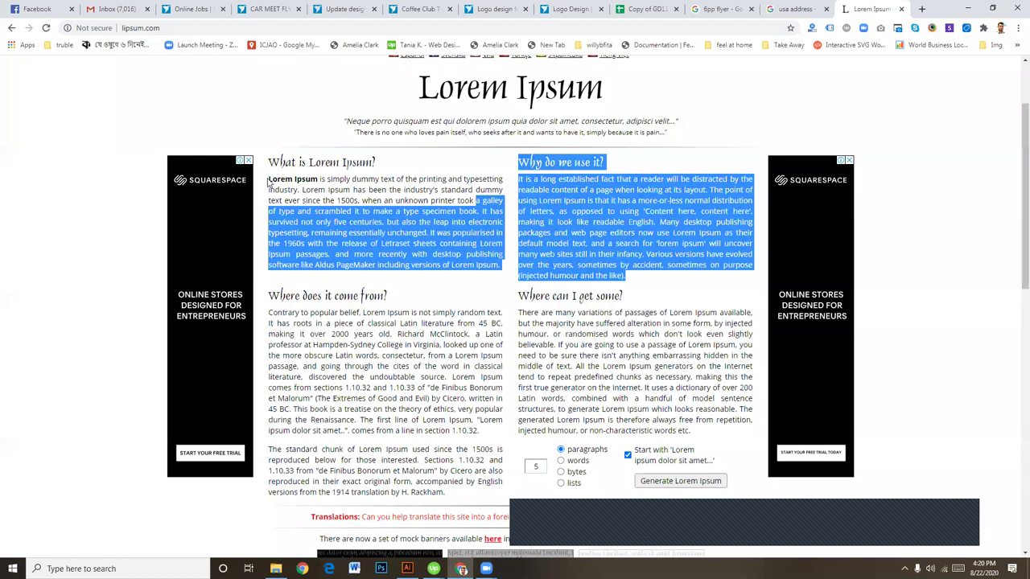
pyautogui.click(432, 197)
pyautogui.moveTo(474, 201); pyautogui.dragTo(274, 177)
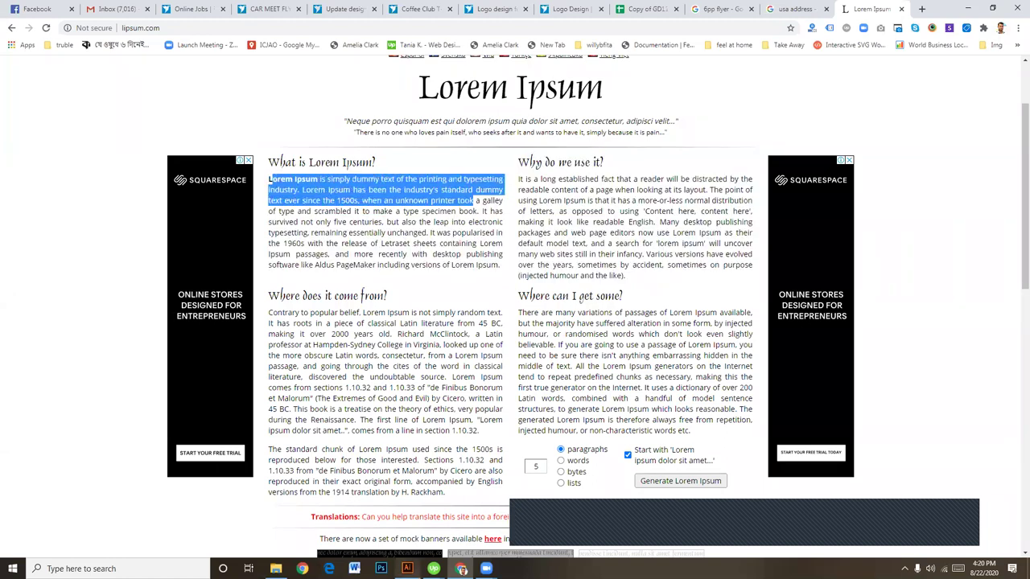
pyautogui.click(407, 568)
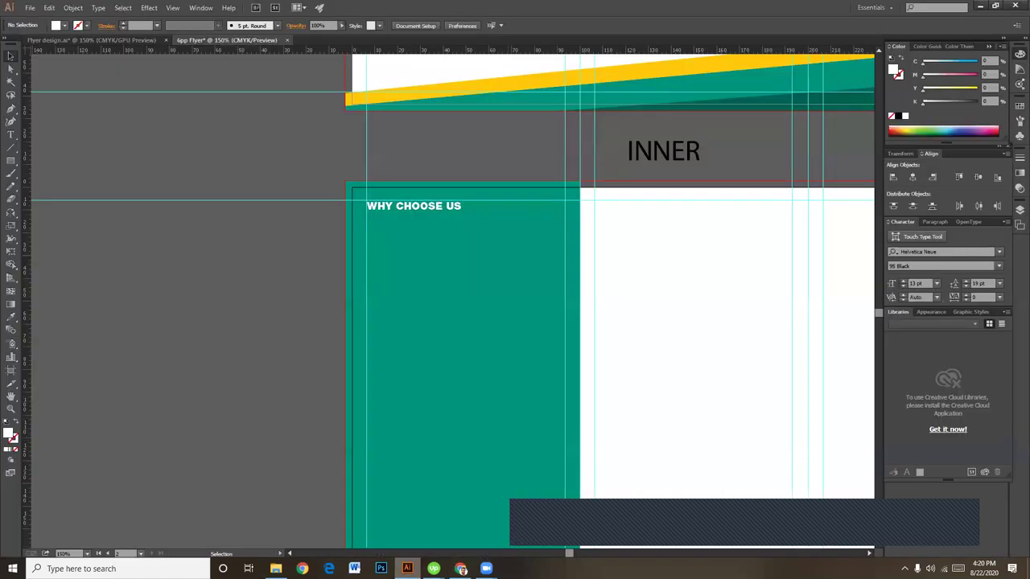
# Step: Paste the copied Lorem Ipsum text into a new text box below WHY CHOOSE US
pyautogui.click(12, 143)
pyautogui.moveTo(368, 222); pyautogui.dragTo(565, 275)
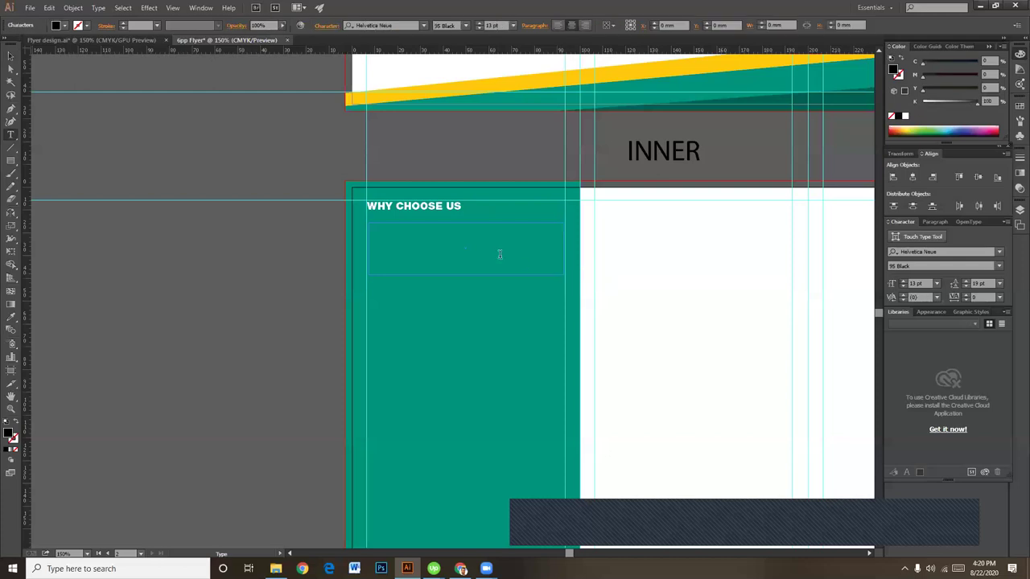
pyautogui.hotkey('ctrl', 'v')
pyautogui.hotkey('ctrl', 'a')
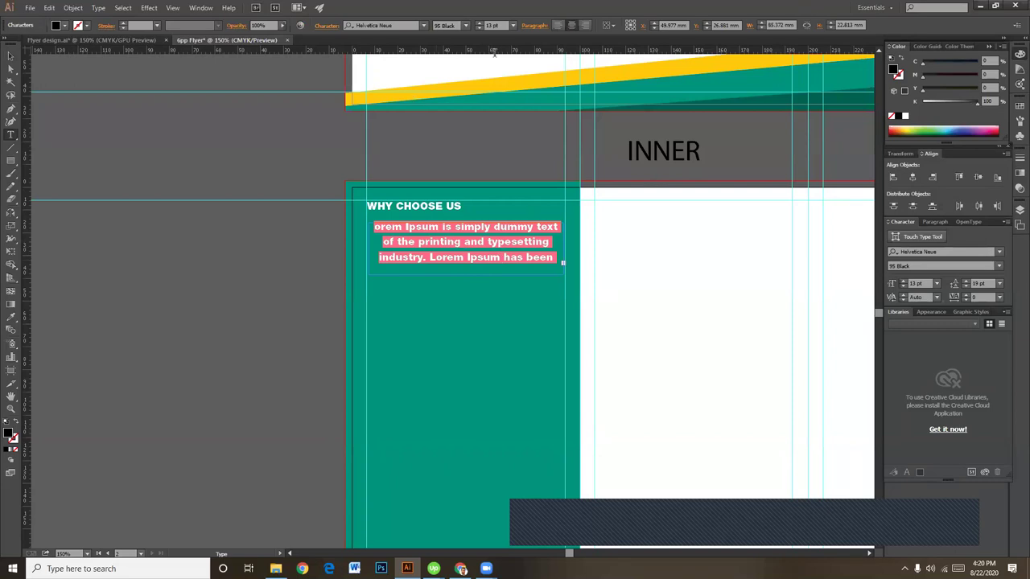
# Step: Give the paragraph the existing body text style, lengthen its frame, and make it white
pyautogui.click(8, 57)
pyautogui.moveTo(497, 374); pyautogui.dragTo(482, 482)
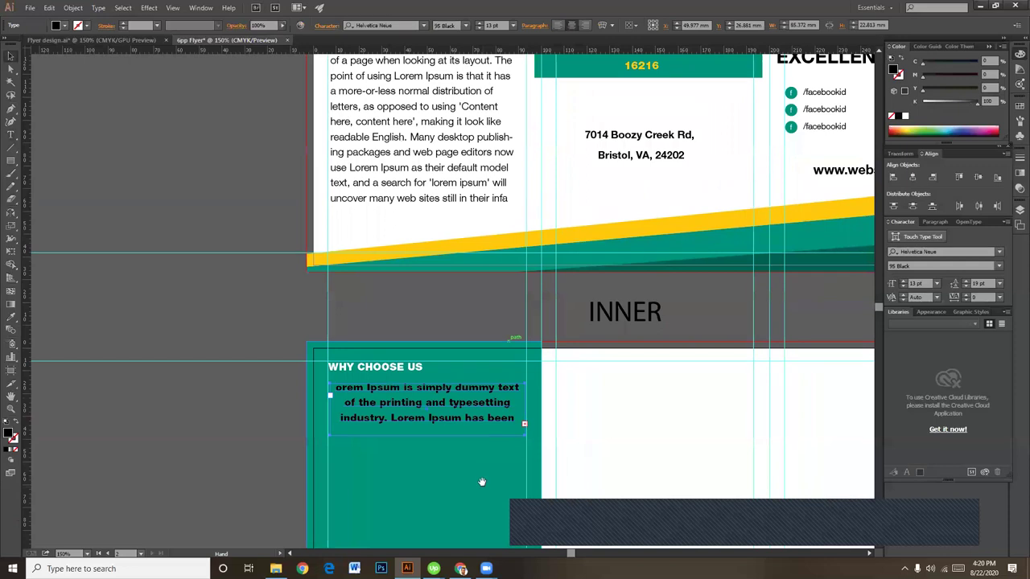
pyautogui.press('i')
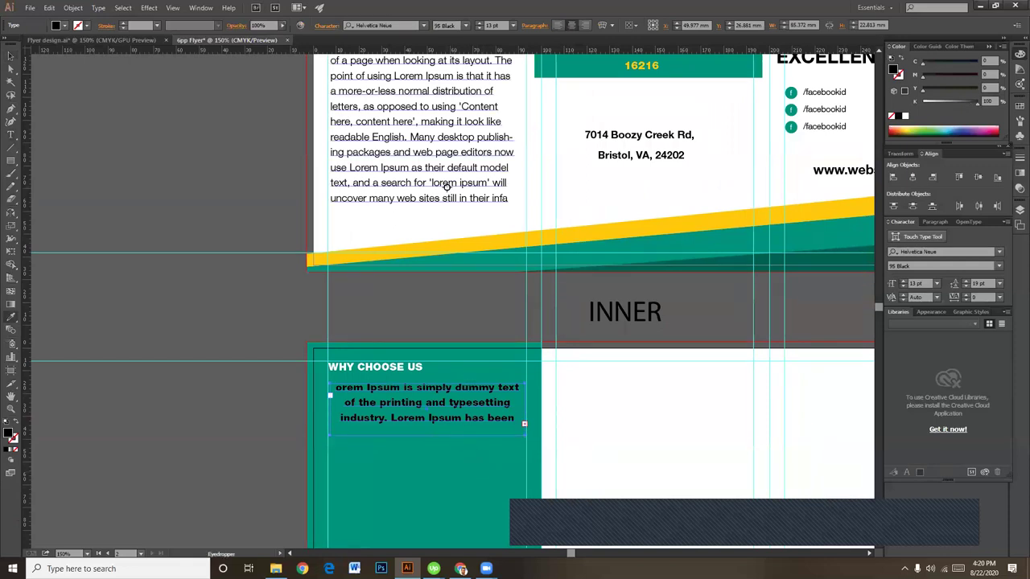
pyautogui.click(445, 185)
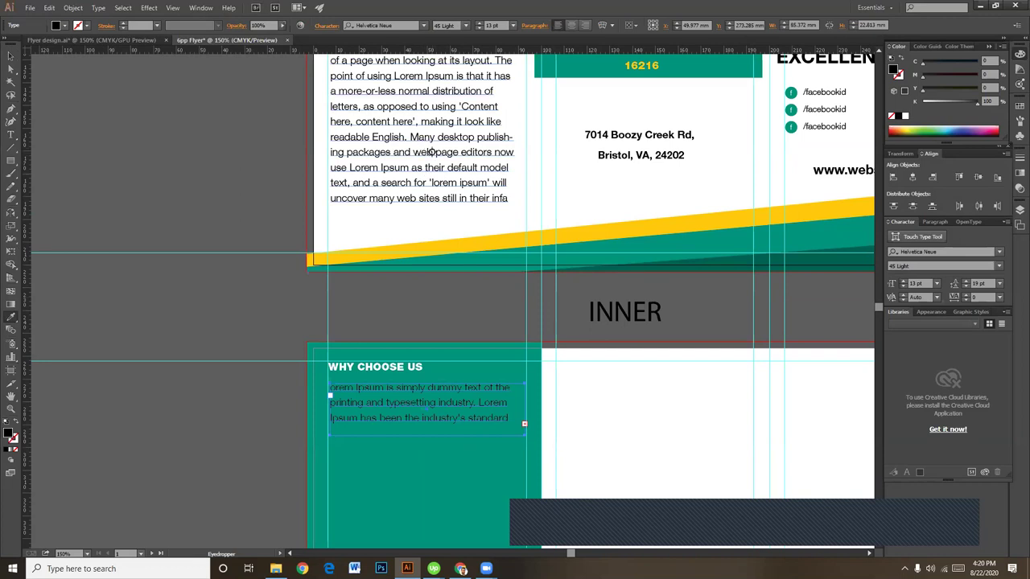
pyautogui.click(10, 56)
pyautogui.scroll(-3, 409, 338)
pyautogui.moveTo(418, 326); pyautogui.dragTo(408, 456)
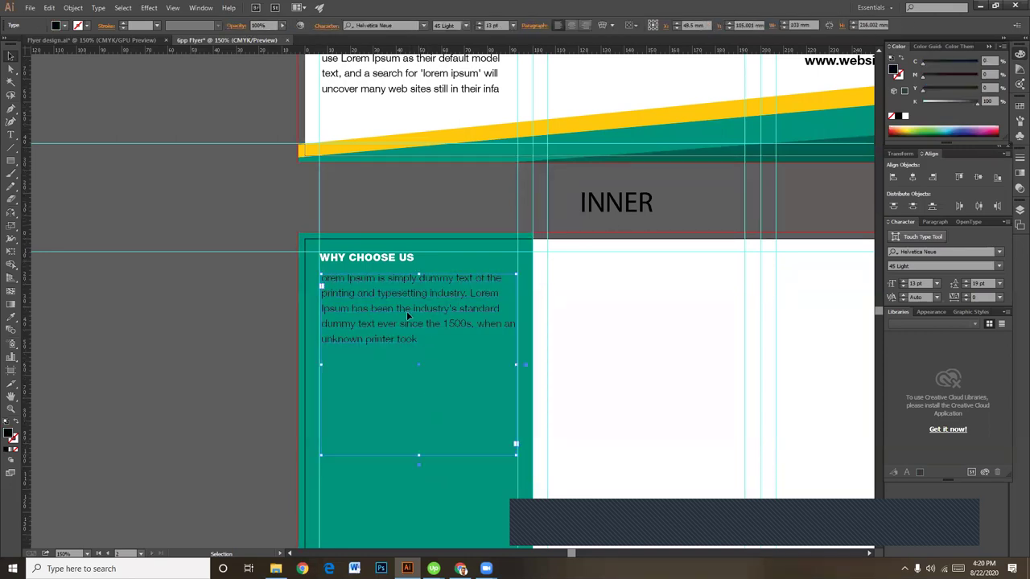
pyautogui.moveTo(953, 104); pyautogui.dragTo(922, 102)
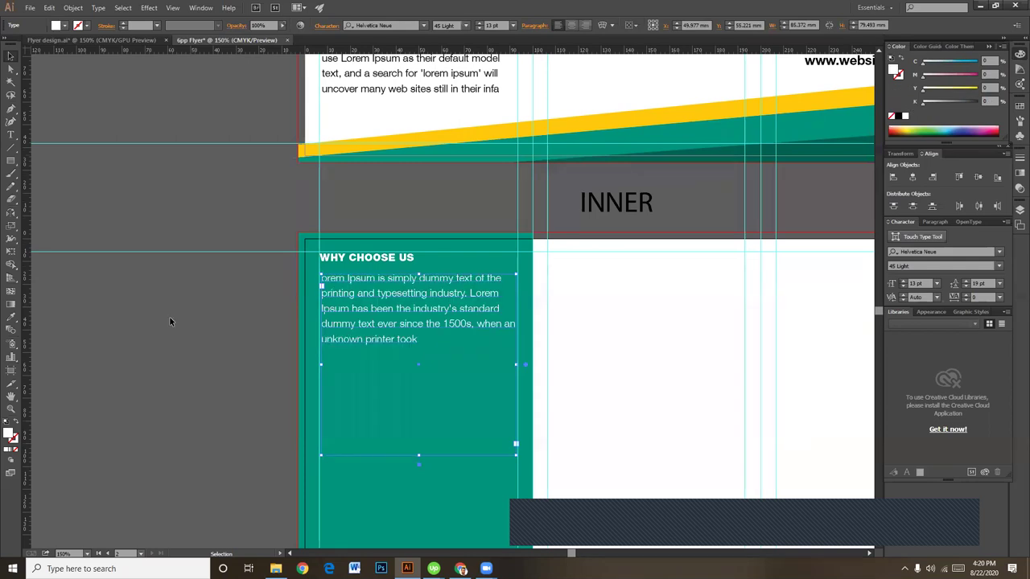
# Step: Shorten the paragraph's text frame and nudge it slightly left
pyautogui.hotkey('ctrl', '+')
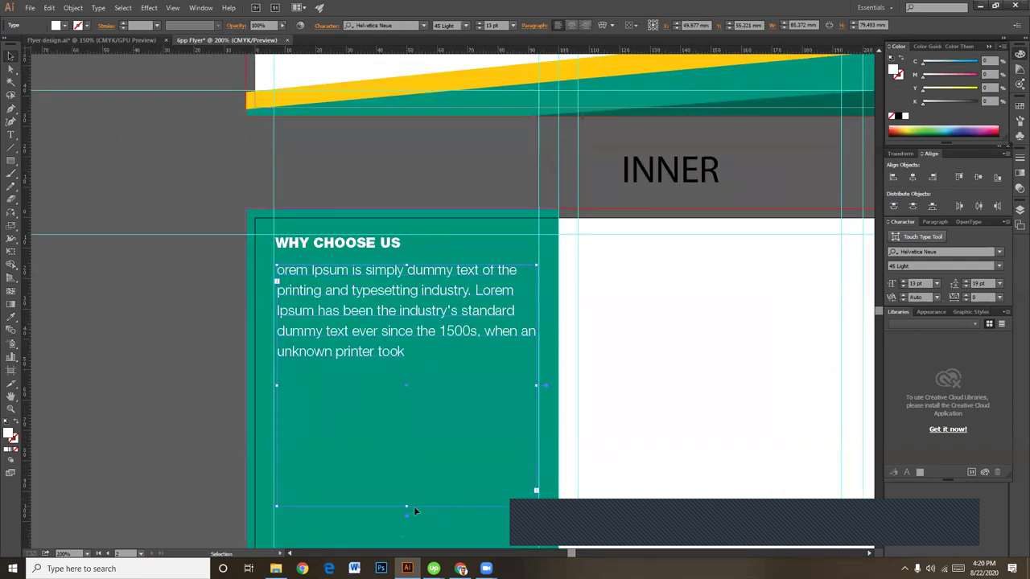
pyautogui.moveTo(407, 503); pyautogui.dragTo(410, 373)
pyautogui.click(123, 366)
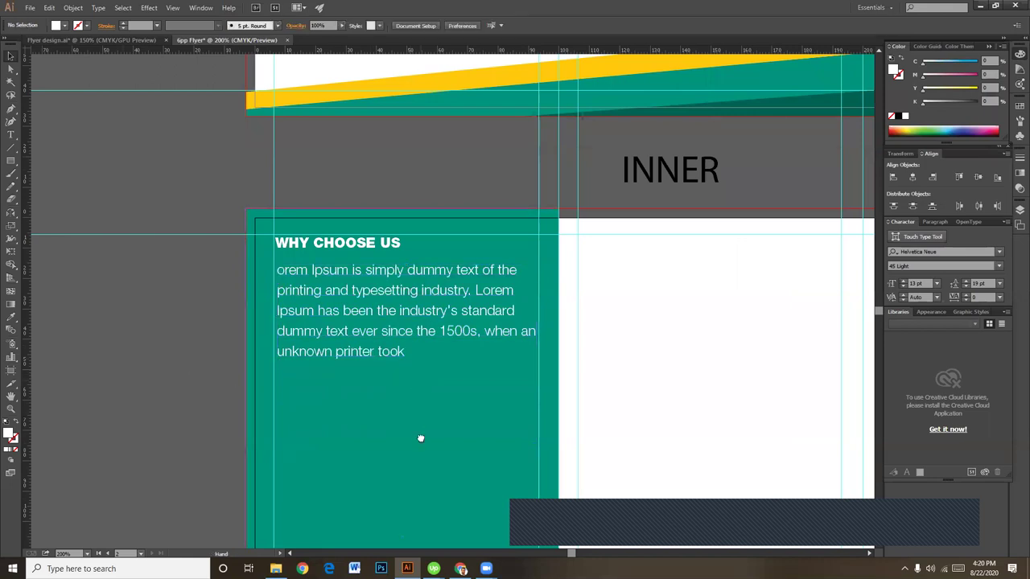
pyautogui.moveTo(420, 438); pyautogui.dragTo(421, 459)
pyautogui.click(421, 356)
pyautogui.click(89, 347)
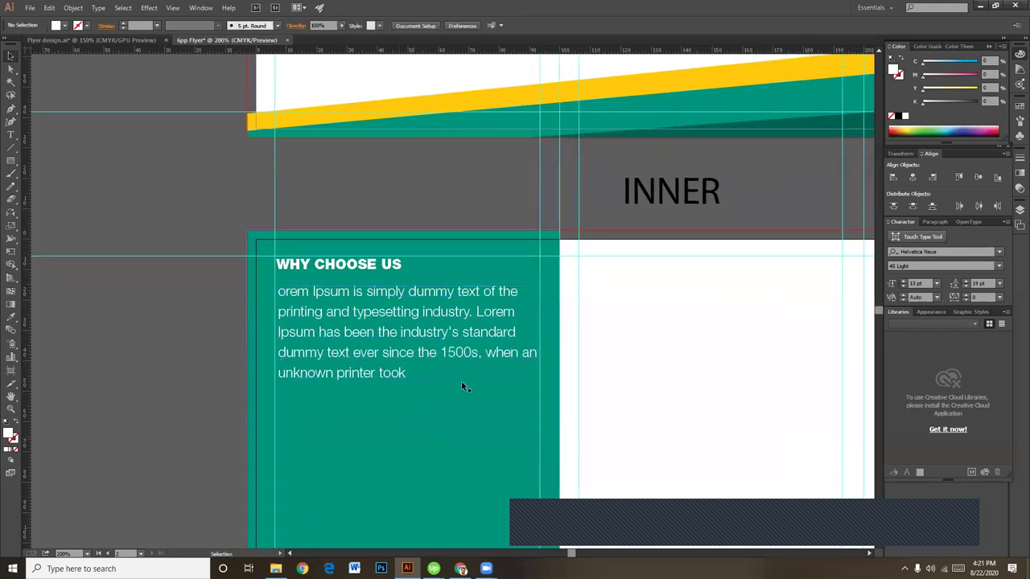
pyautogui.scroll(-1, 438, 403)
pyautogui.click(364, 271)
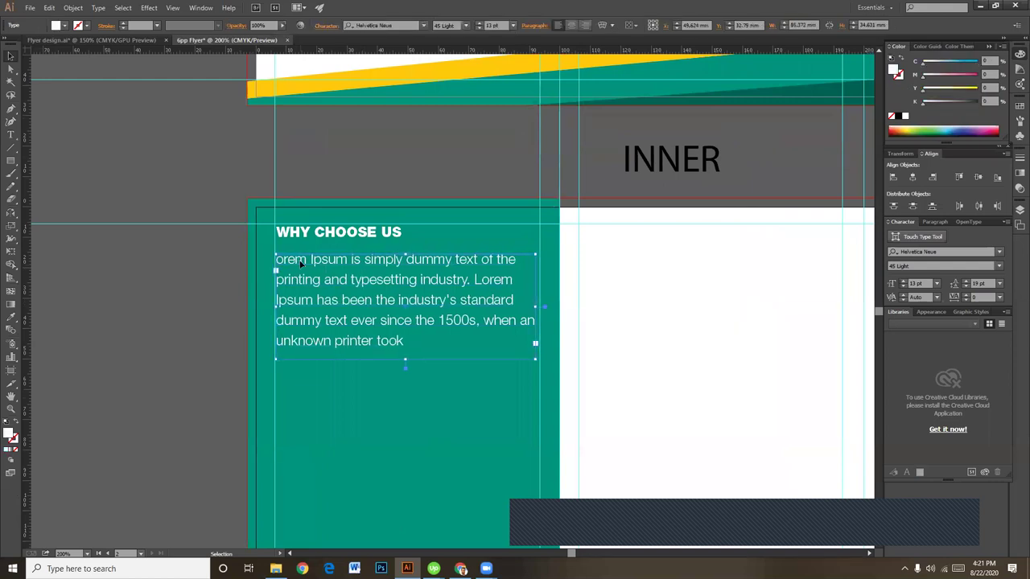
pyautogui.hotkey('ctrl', 'shift', 'a')
pyautogui.click(327, 263)
pyautogui.click(175, 321)
# Step: Choose the Ellipse Tool from the Rectangle tool flyout
pyautogui.press('space')
pyautogui.moveTo(321, 426); pyautogui.dragTo(340, 368)
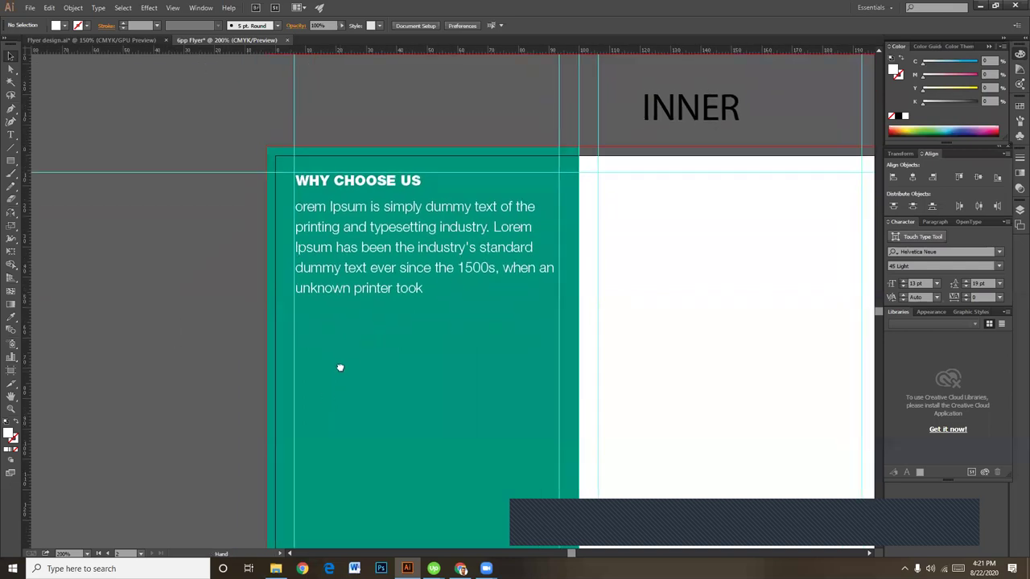
pyautogui.scroll(-2, 361, 386)
pyautogui.hscroll(1, 361, 386)
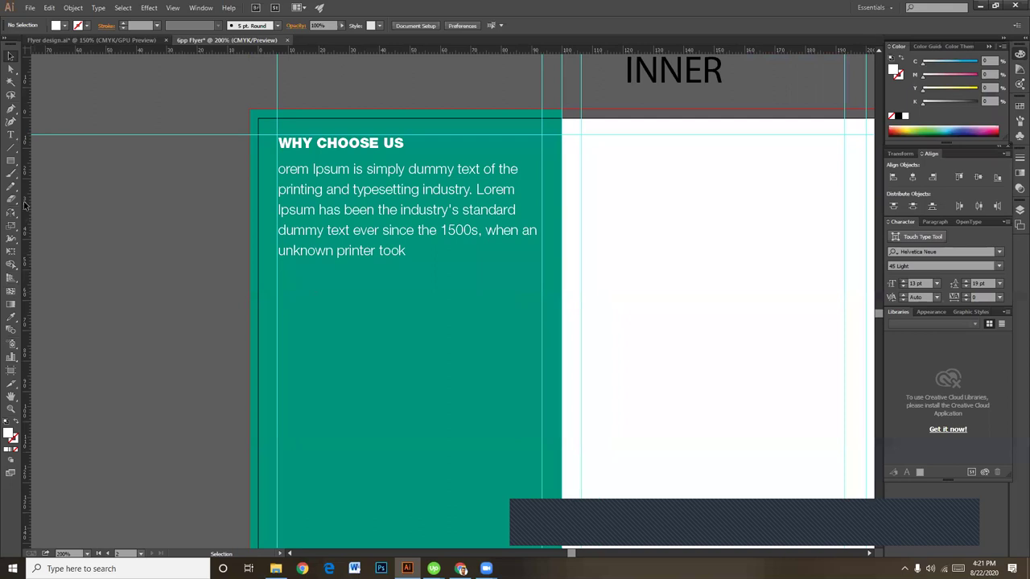
pyautogui.click(11, 162)
pyautogui.click(48, 186)
# Step: Draw a circle below the paragraph and shrink it to bullet size
pyautogui.moveTo(277, 269); pyautogui.dragTo(293, 293)
pyautogui.click(10, 55)
pyautogui.click(76, 224)
pyautogui.hotkey('ctrl', '=')
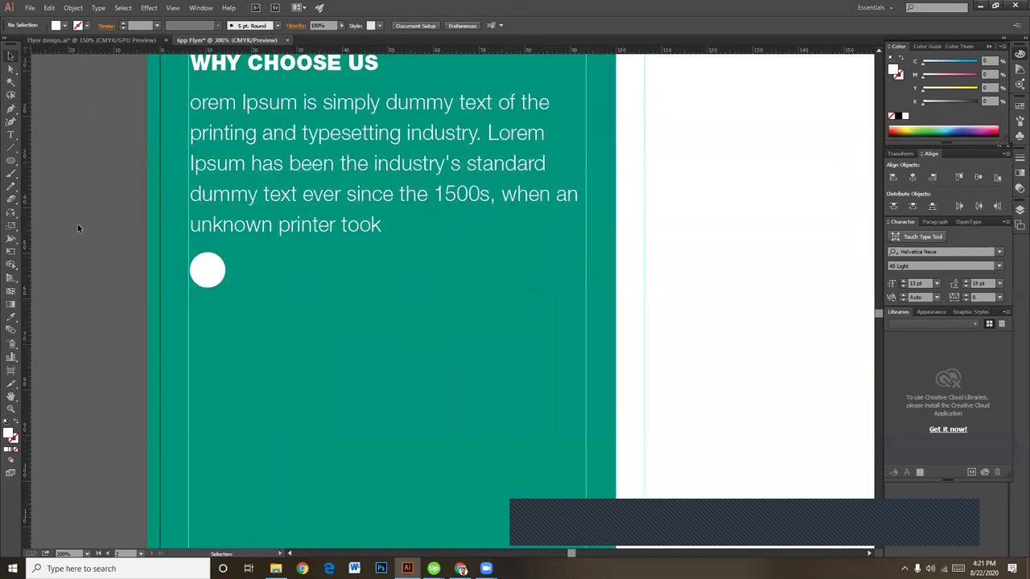
pyautogui.scroll(1, 286, 330)
pyautogui.click(238, 334)
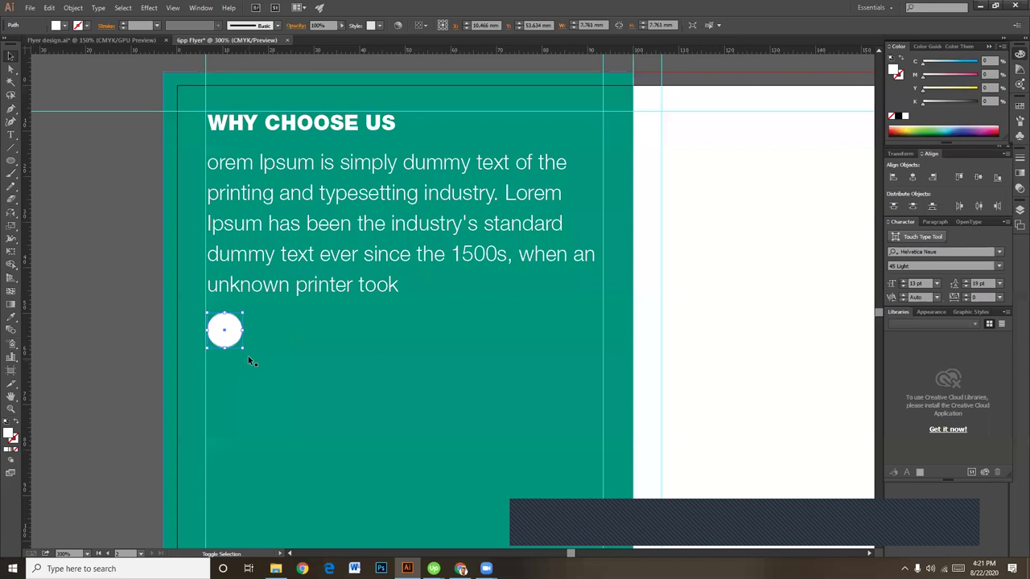
pyautogui.moveTo(245, 350); pyautogui.dragTo(235, 341)
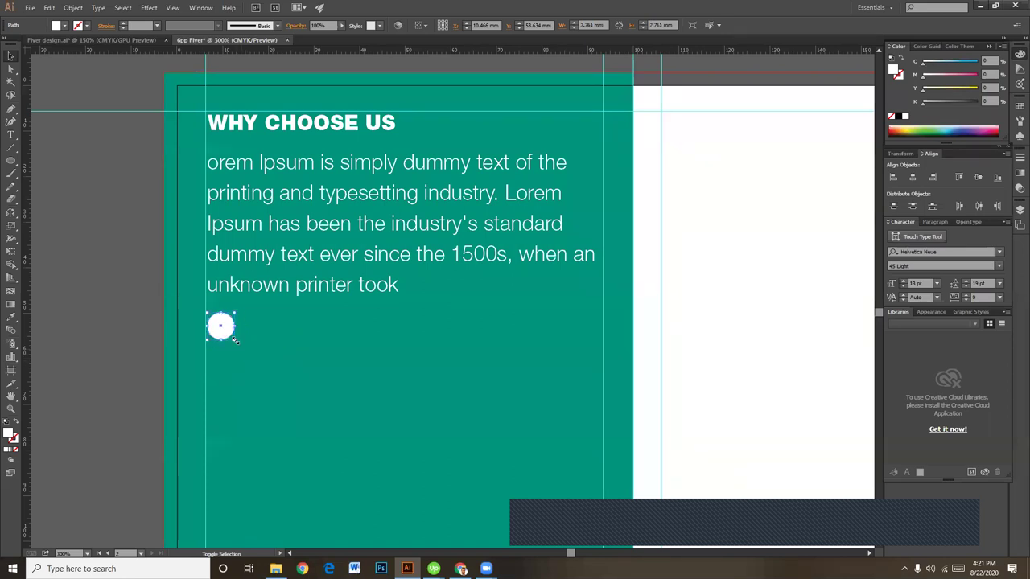
pyautogui.click(156, 326)
pyautogui.click(221, 325)
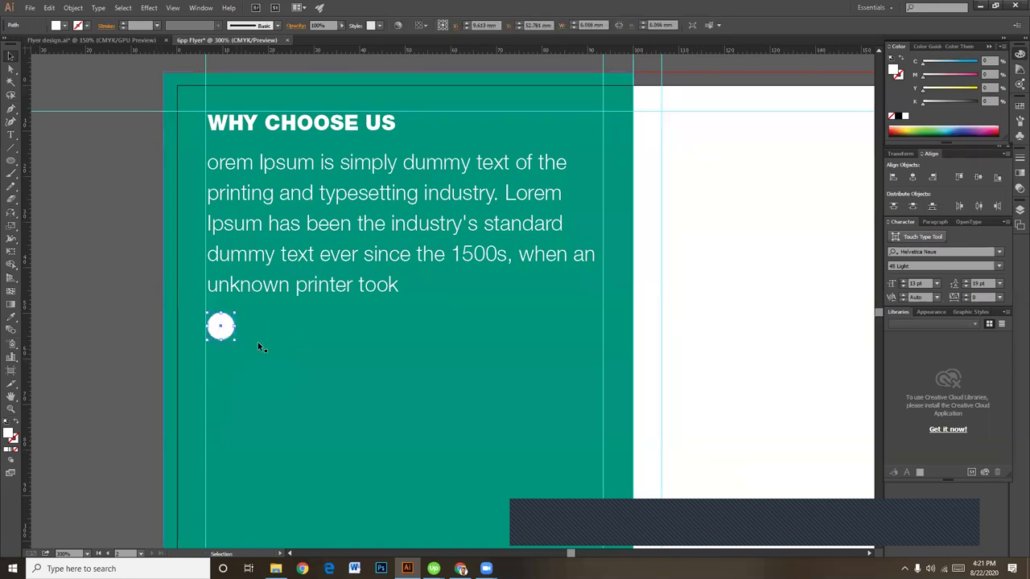
# Step: Fill the circle with the yellow sampled from the cover's yellow band
pyautogui.hotkey('ctrl', '-')
pyautogui.moveTo(361, 406); pyautogui.dragTo(371, 174)
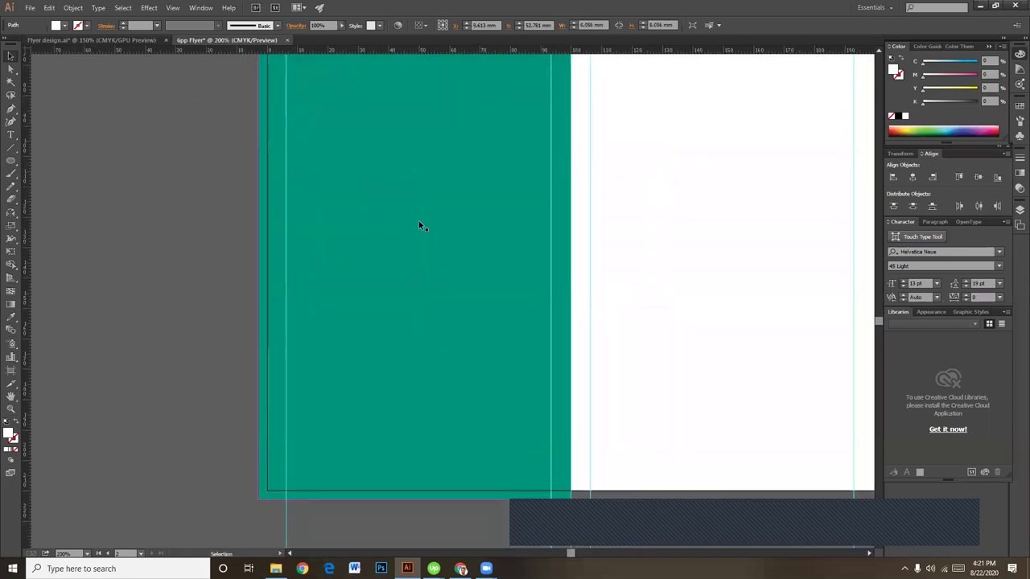
pyautogui.moveTo(435, 214); pyautogui.dragTo(408, 463)
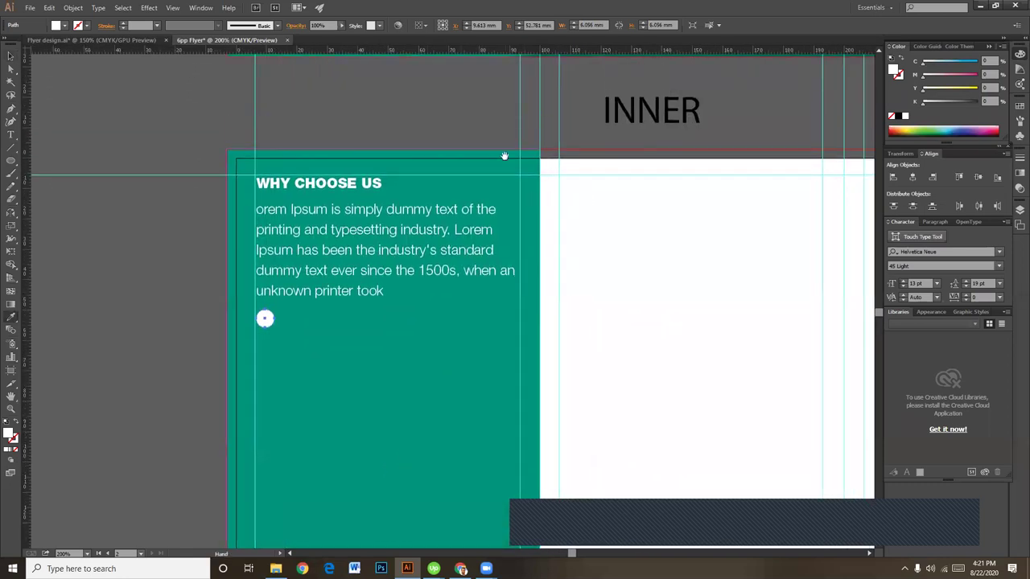
pyautogui.moveTo(503, 155); pyautogui.dragTo(496, 329)
pyautogui.press('i')
pyautogui.click(572, 177)
pyautogui.click(11, 55)
pyautogui.click(107, 279)
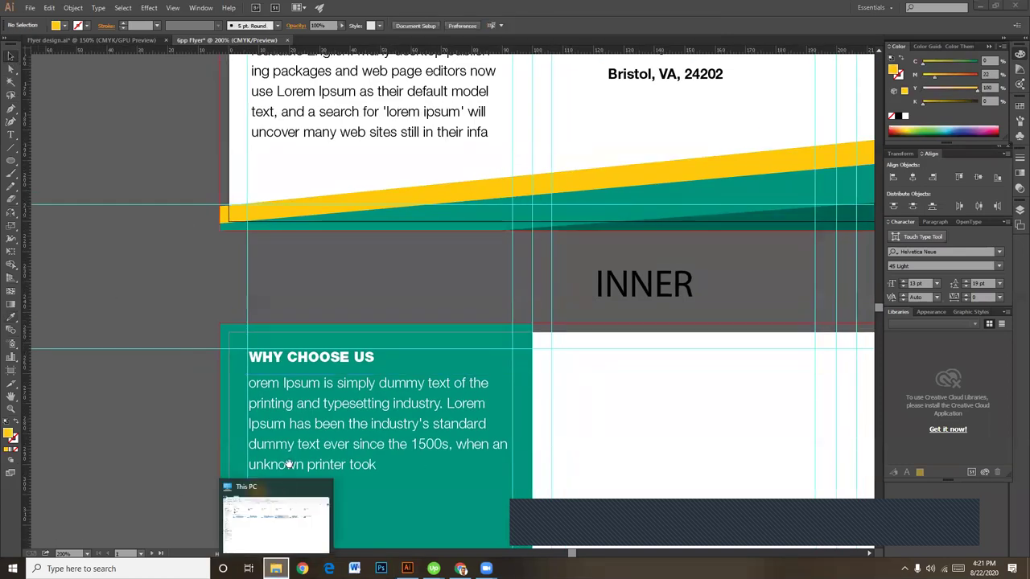
# Step: Zoom back in on the Why Choose Us column to check the yellow circle
pyautogui.click(276, 523)
pyautogui.rightClick(276, 569)
pyautogui.click(241, 266)
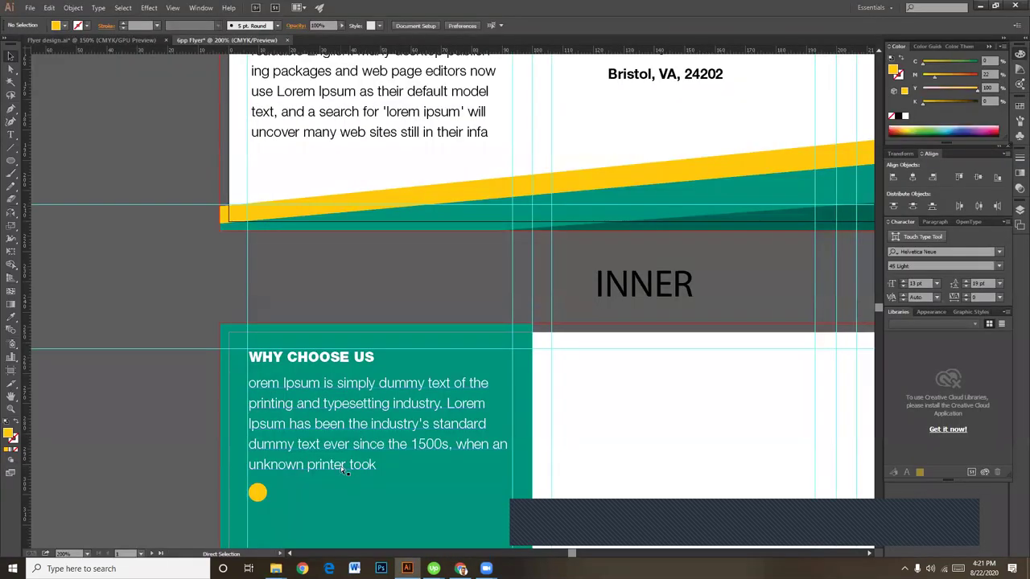
pyautogui.hotkey('ctrl', '+')
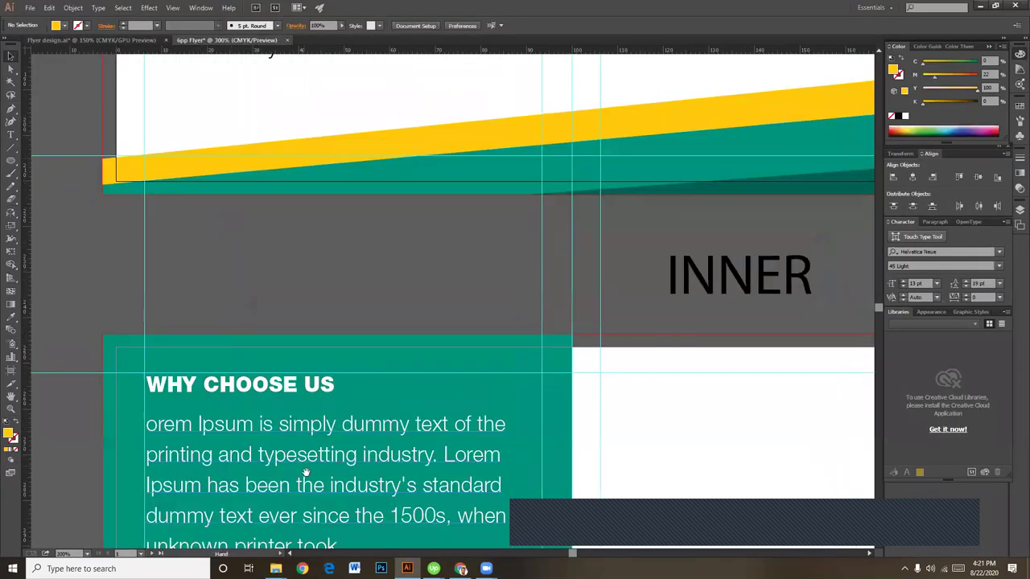
pyautogui.moveTo(305, 472); pyautogui.dragTo(358, 269)
pyautogui.click(226, 374)
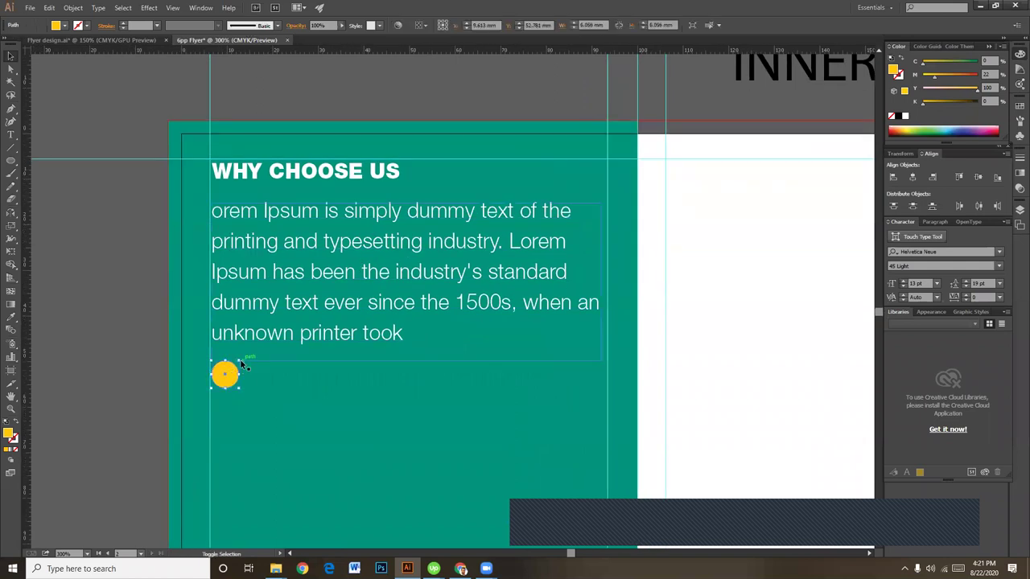
pyautogui.click(124, 376)
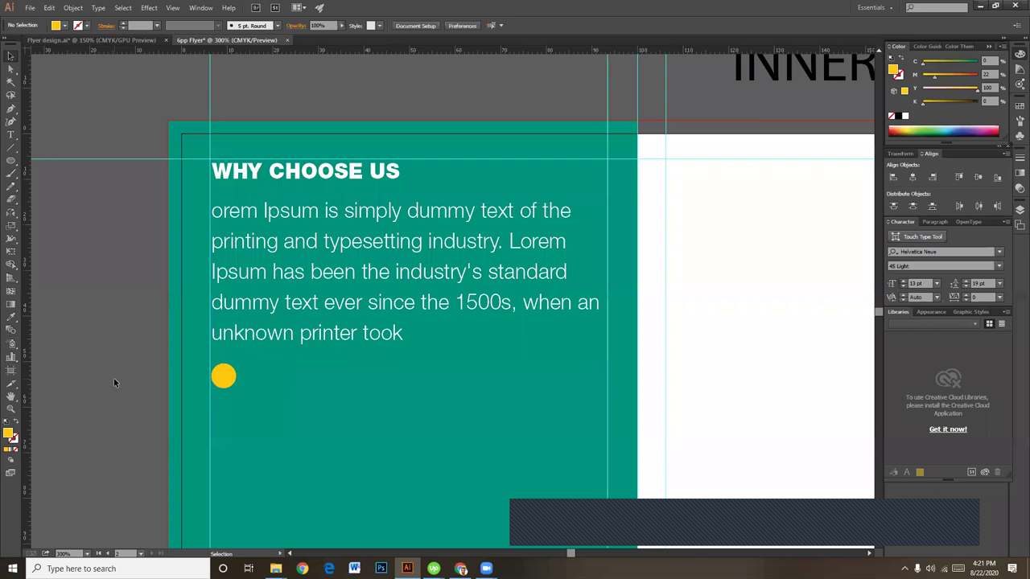
# Step: Draw a three-sided polygon beside the page and shrink it
pyautogui.hscroll(-2, 113, 354)
pyautogui.click(11, 161)
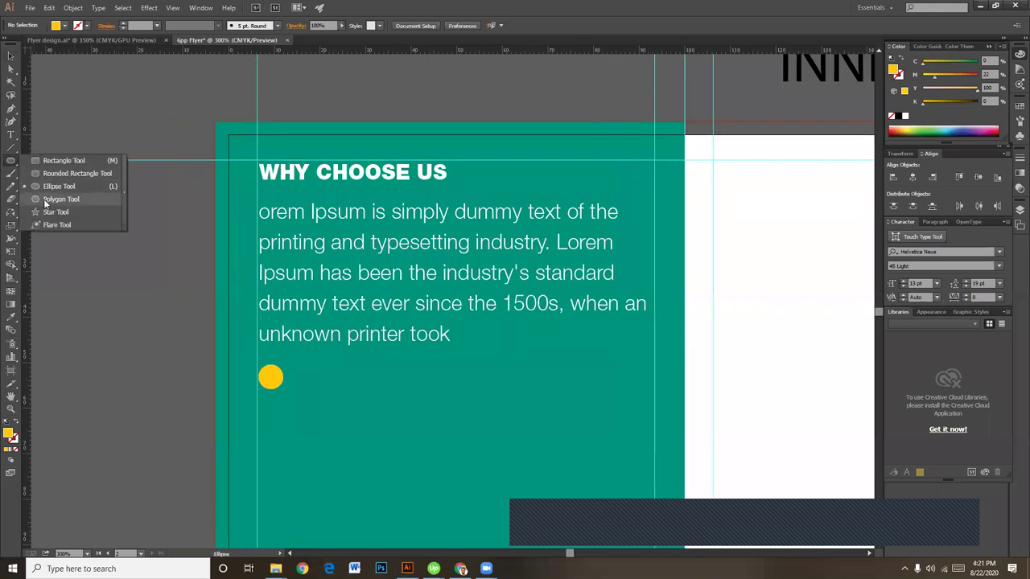
pyautogui.click(61, 198)
pyautogui.moveTo(88, 239); pyautogui.dragTo(134, 281)
pyautogui.press('Down')
pyautogui.press('Down')
pyautogui.press('Down')
pyautogui.click(12, 53)
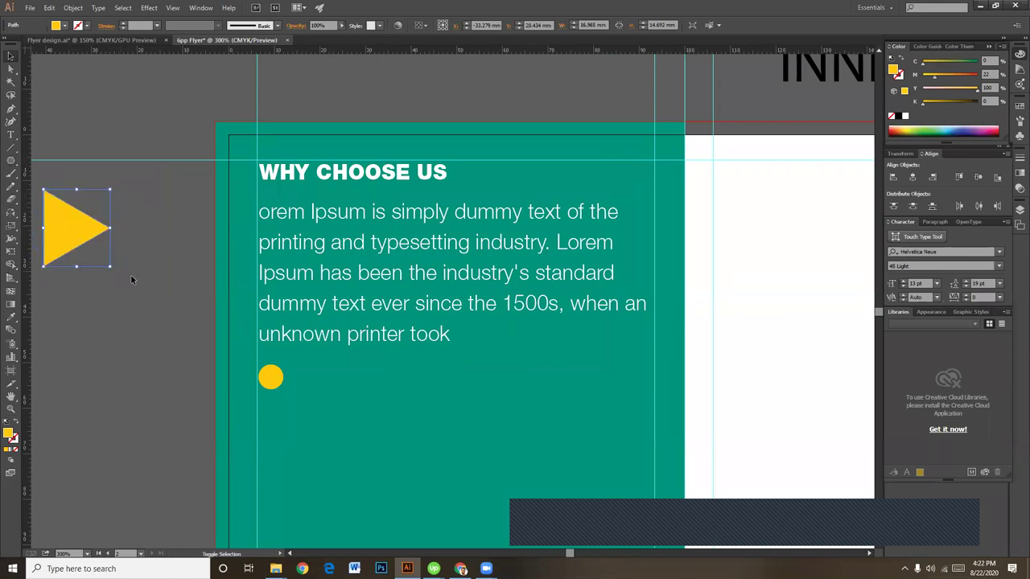
pyautogui.moveTo(108, 189); pyautogui.dragTo(335, 383)
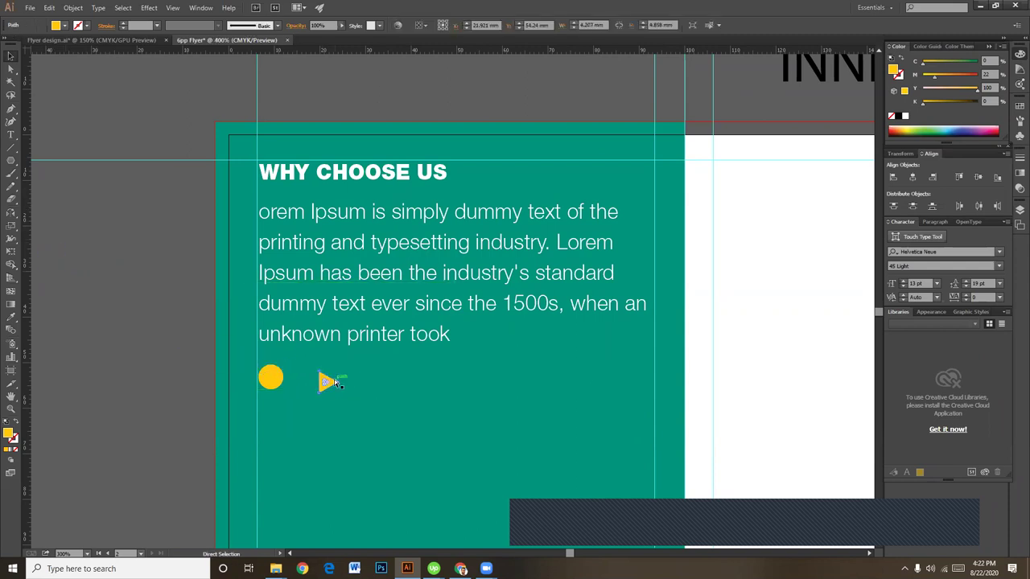
# Step: Scale the triangle down so it fits inside the yellow circle
pyautogui.hotkey('ctrl', '=')
pyautogui.moveTo(137, 515); pyautogui.dragTo(510, 367)
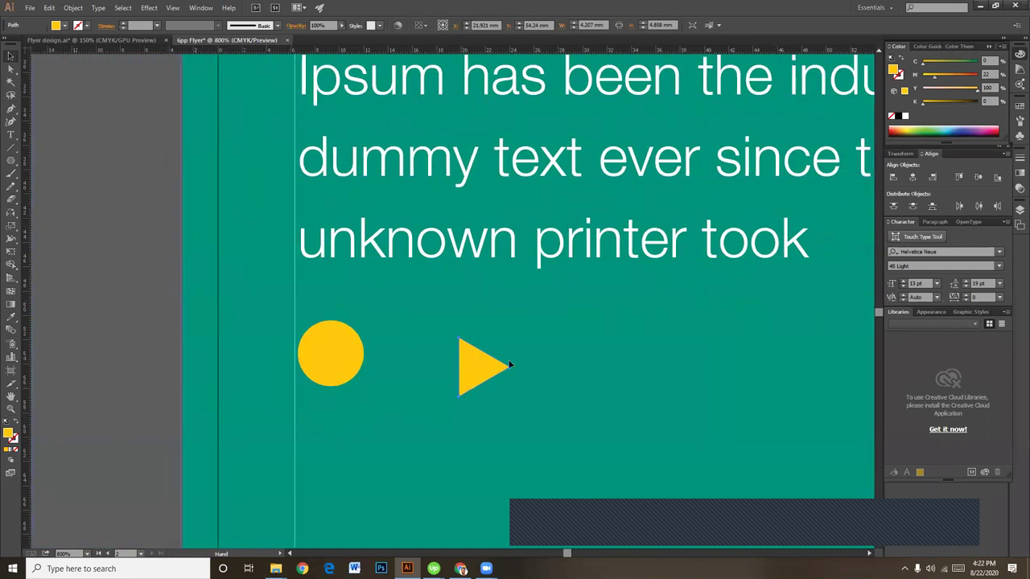
pyautogui.click(509, 336)
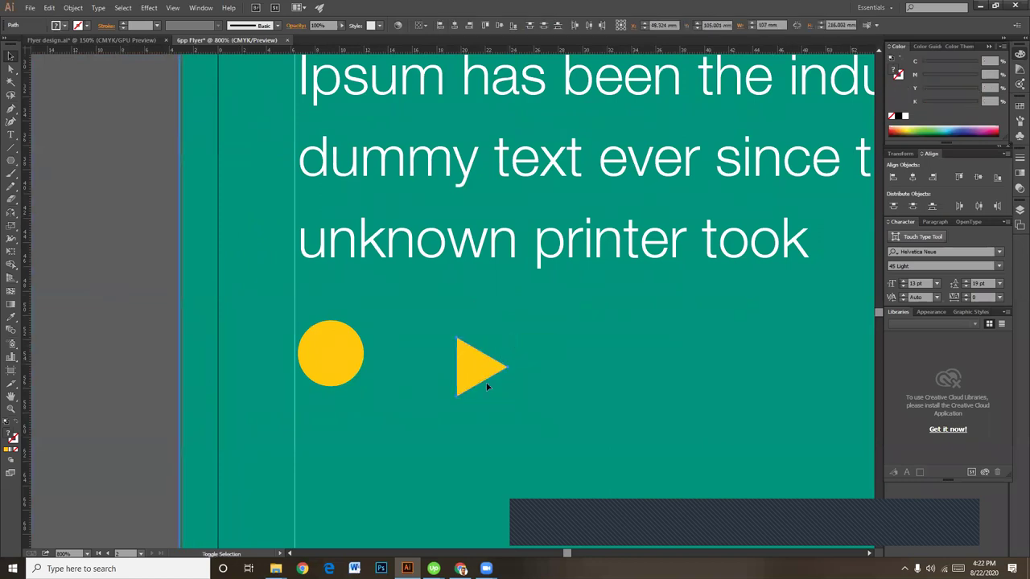
pyautogui.click(478, 361)
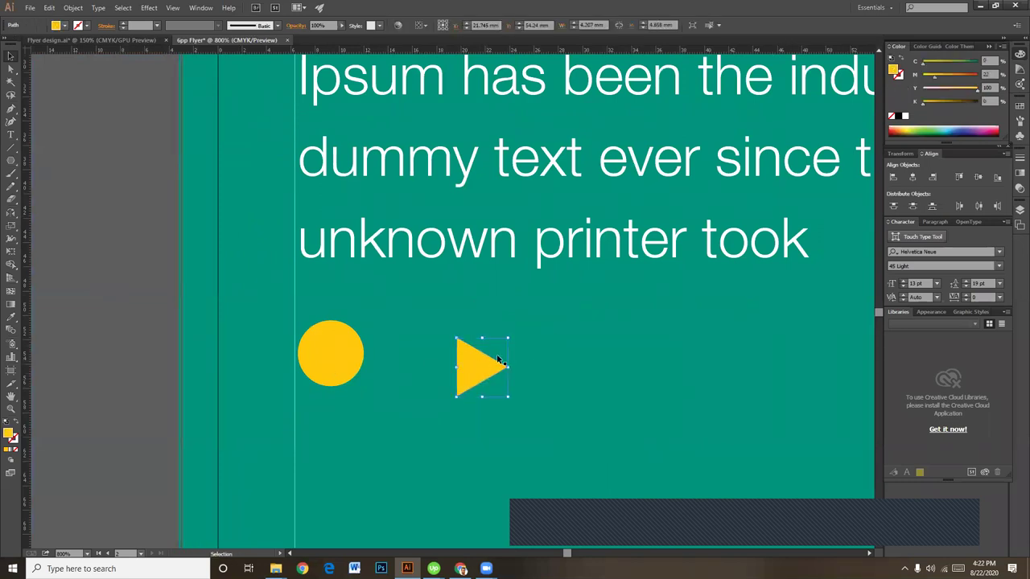
pyautogui.moveTo(507, 340); pyautogui.dragTo(326, 356)
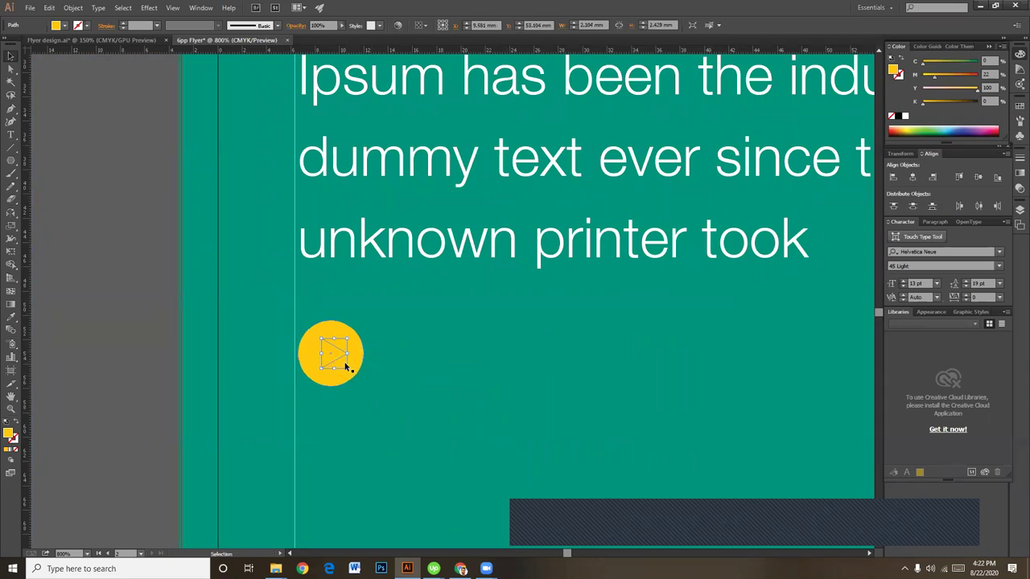
# Step: Fill the triangle with the teal sampled from the column
pyautogui.click(928, 86)
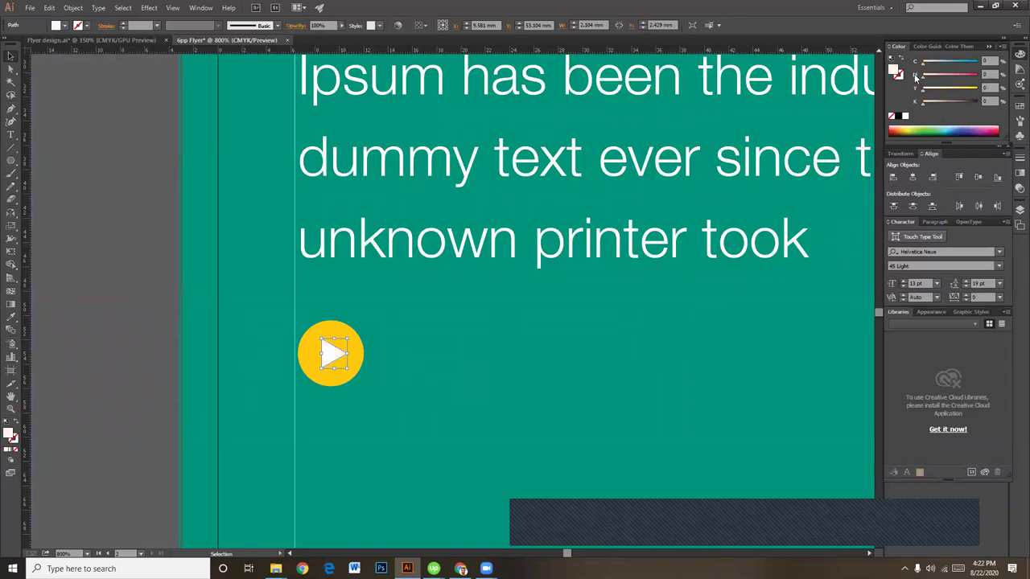
pyautogui.press('i')
pyautogui.click(662, 363)
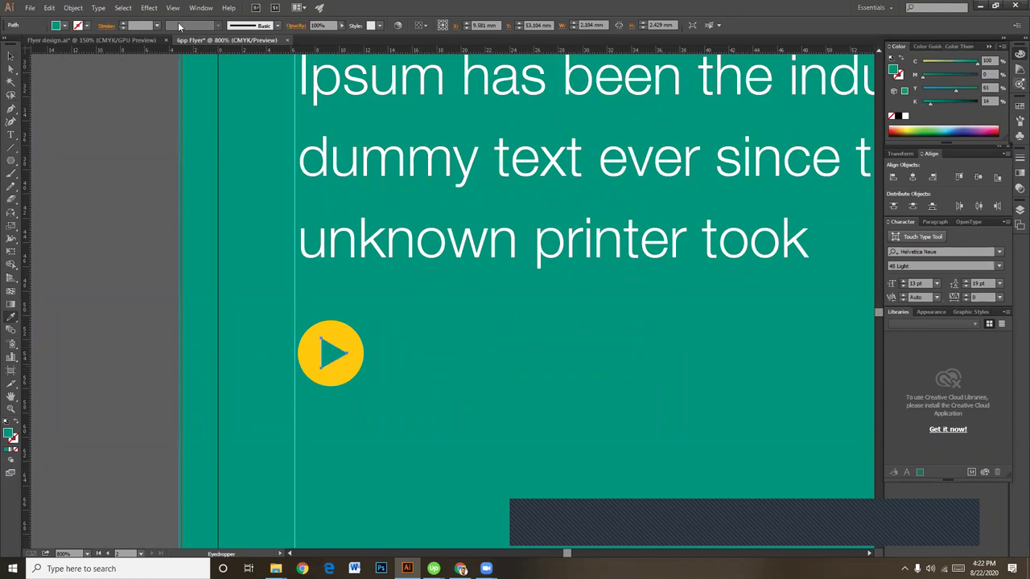
pyautogui.click(11, 57)
pyautogui.click(74, 220)
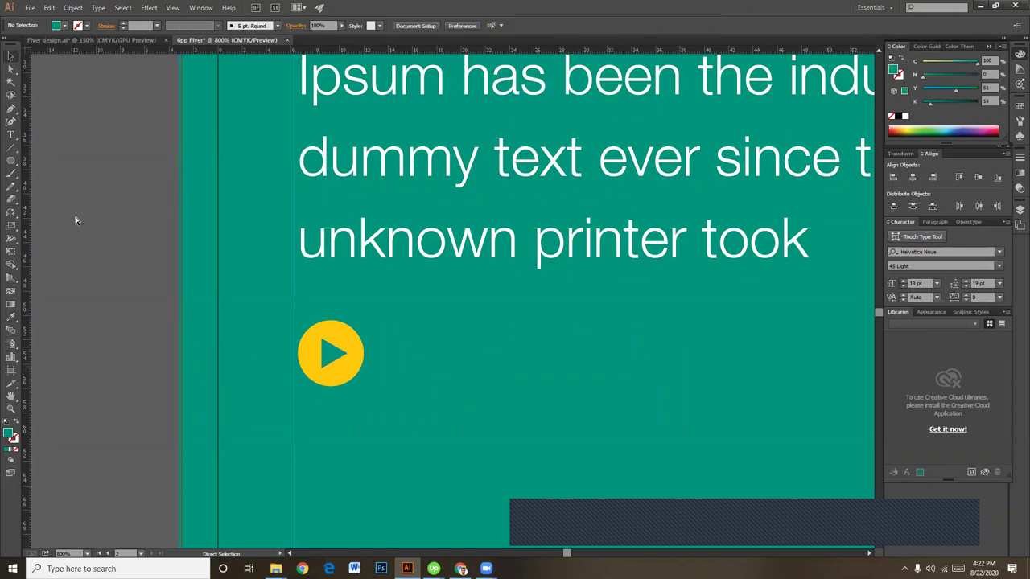
pyautogui.hotkey('ctrl', '-')
pyautogui.hotkey('ctrl', '-')
pyautogui.hotkey('ctrl', '-')
# Step: Insert the missing 'l' so the paragraph begins 'lorem Ipsum is simply…'
pyautogui.hotkey('ctrl', '+')
pyautogui.press('space')
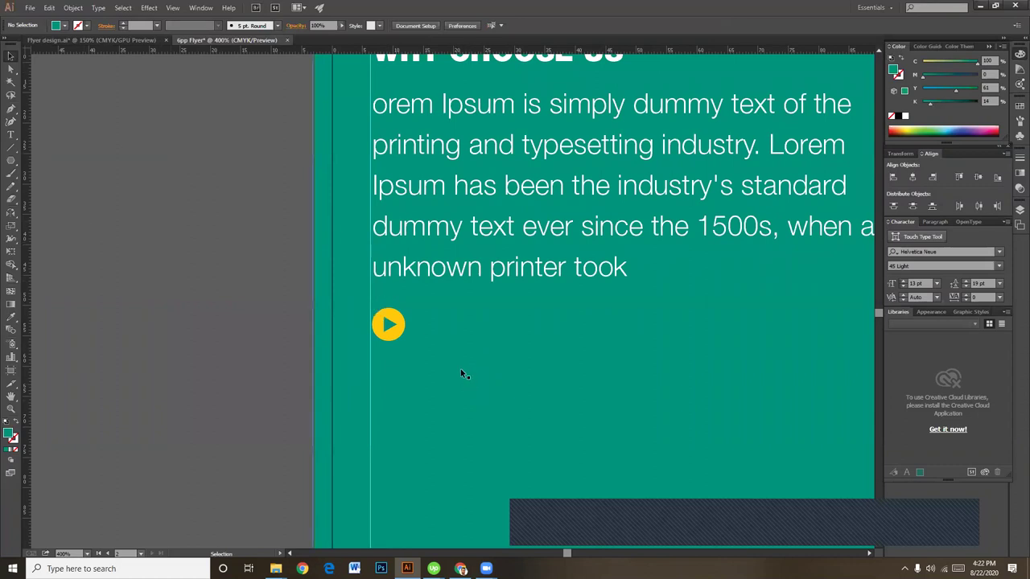
pyautogui.hotkey('ctrl', '-')
pyautogui.moveTo(515, 360); pyautogui.dragTo(472, 346)
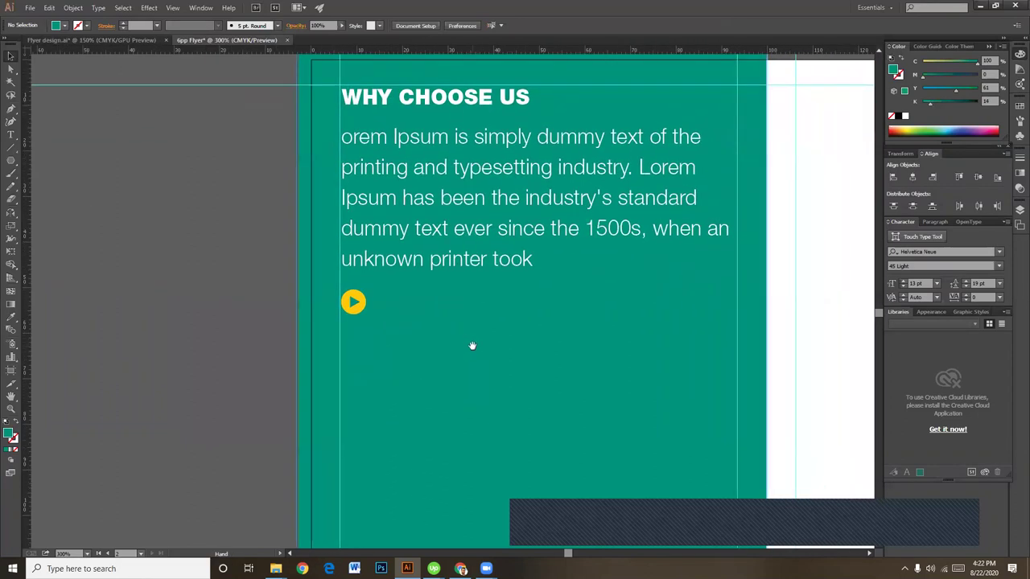
pyautogui.doubleClick(345, 137)
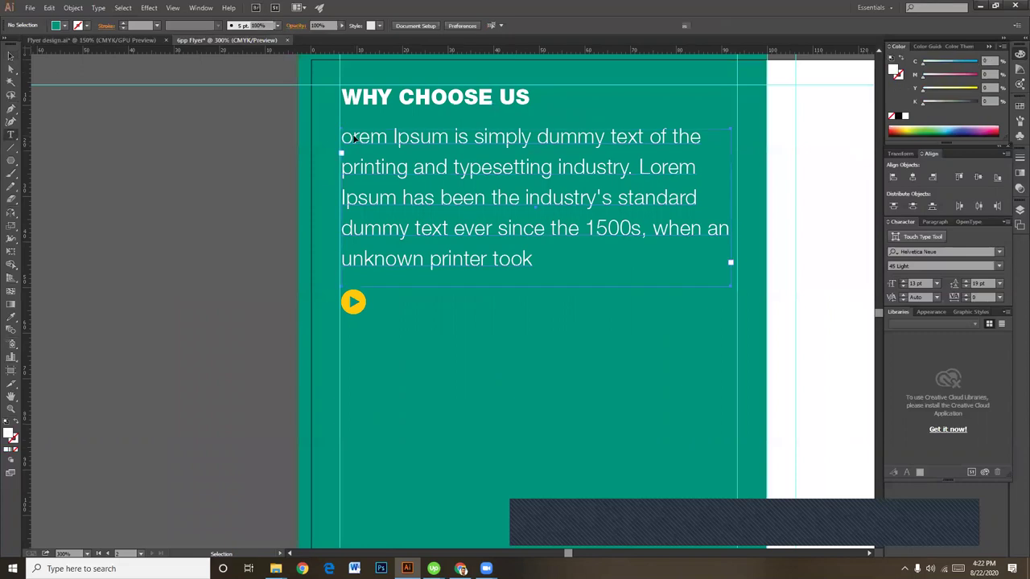
pyautogui.write('l')
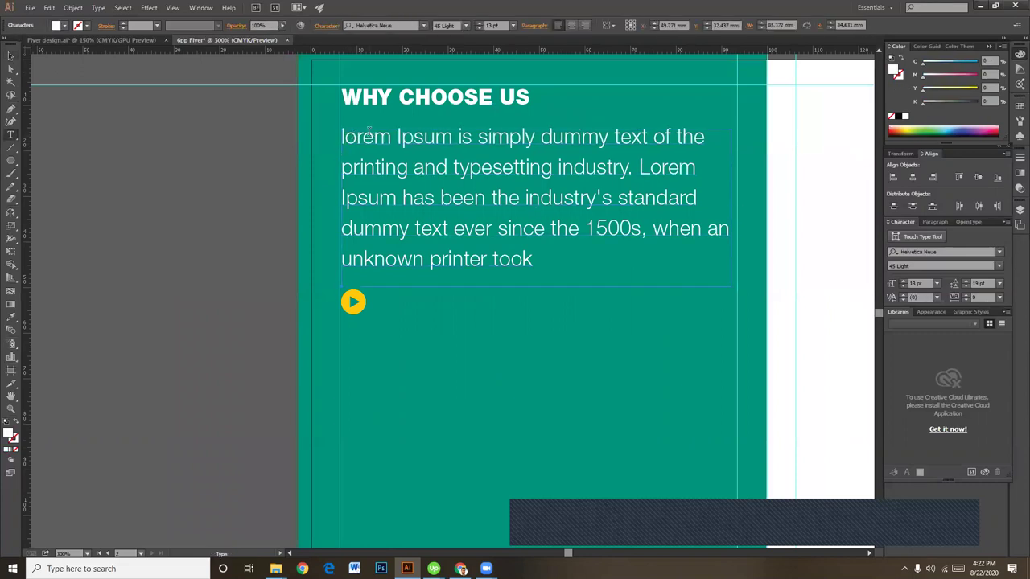
pyautogui.press('Escape')
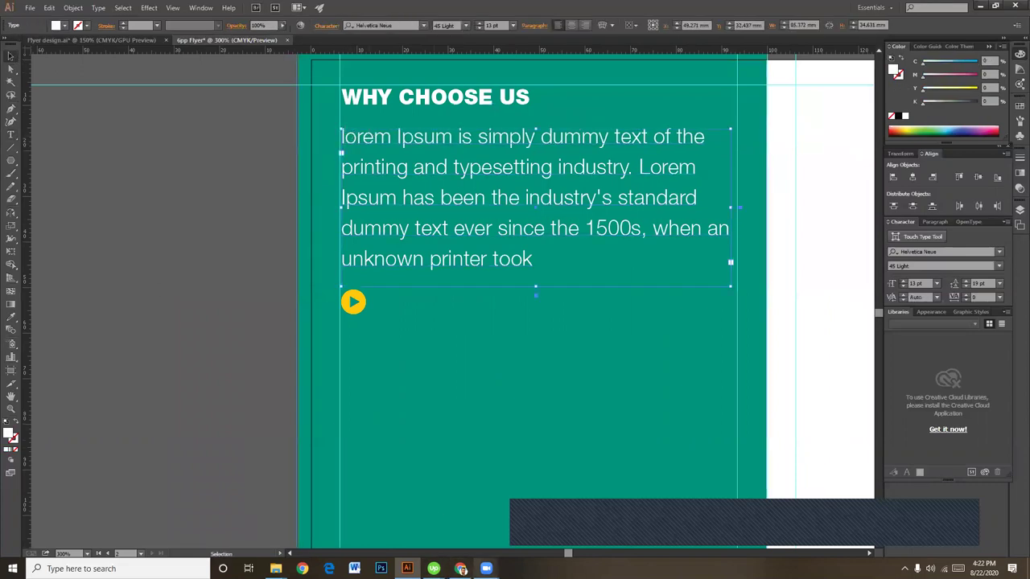
# Step: Copy the first sentence under 'Why do we use it?' on lipsum.com and return to Illustrator
pyautogui.moveTo(460, 569)
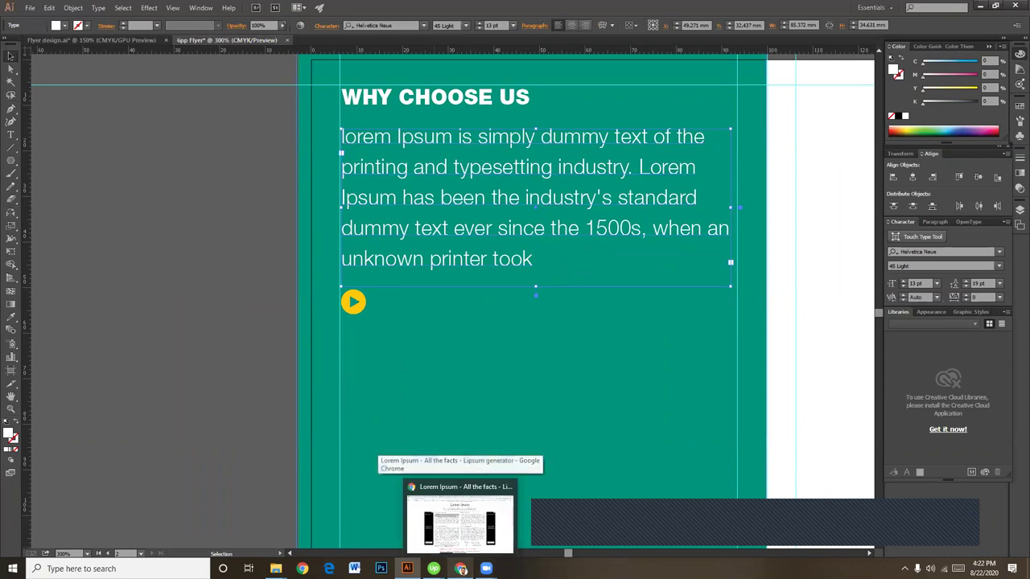
pyautogui.click(459, 523)
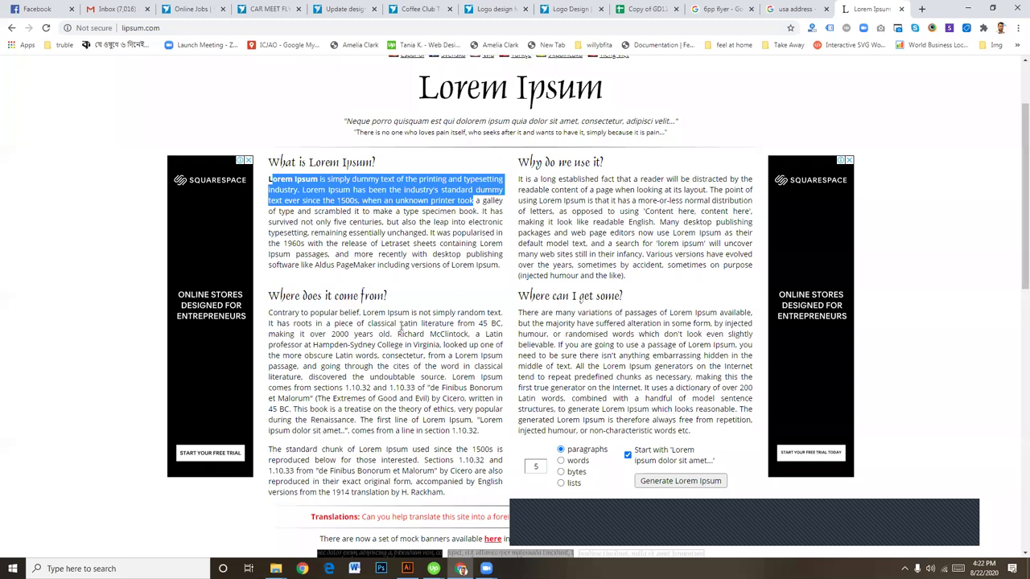
pyautogui.moveTo(474, 323); pyautogui.dragTo(371, 323)
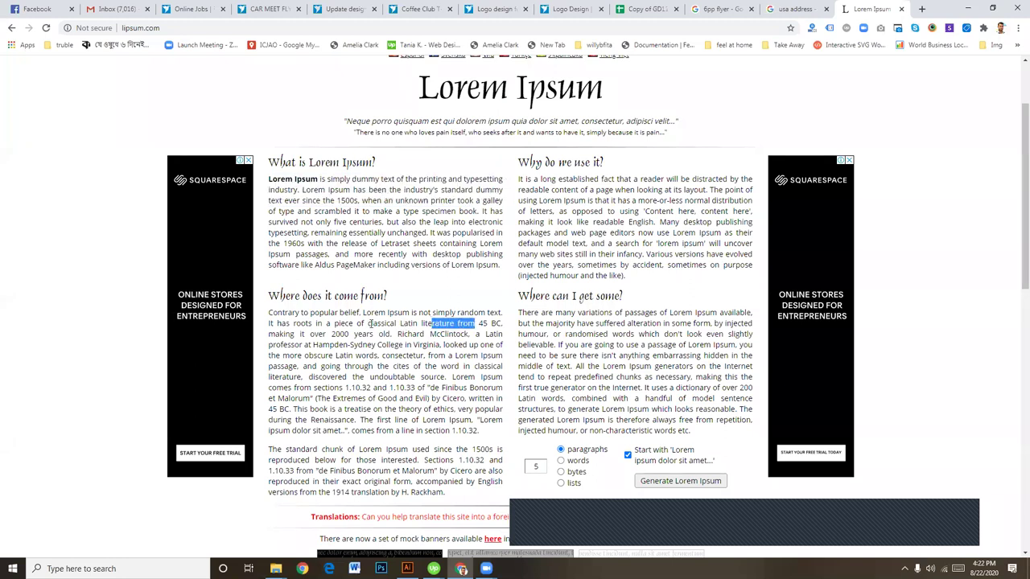
pyautogui.click(611, 184)
pyautogui.moveTo(576, 186); pyautogui.dragTo(520, 180)
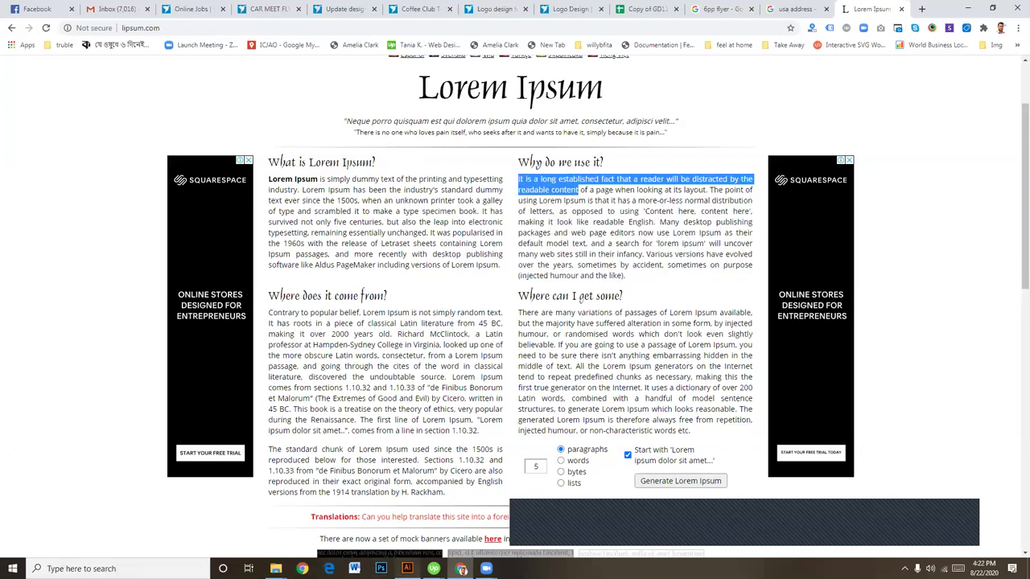
pyautogui.hotkey('alt', 'Tab')
# Step: Paste the bullet text near the play icon, then delete the misplaced paste and the stray empty text object
pyautogui.click(10, 136)
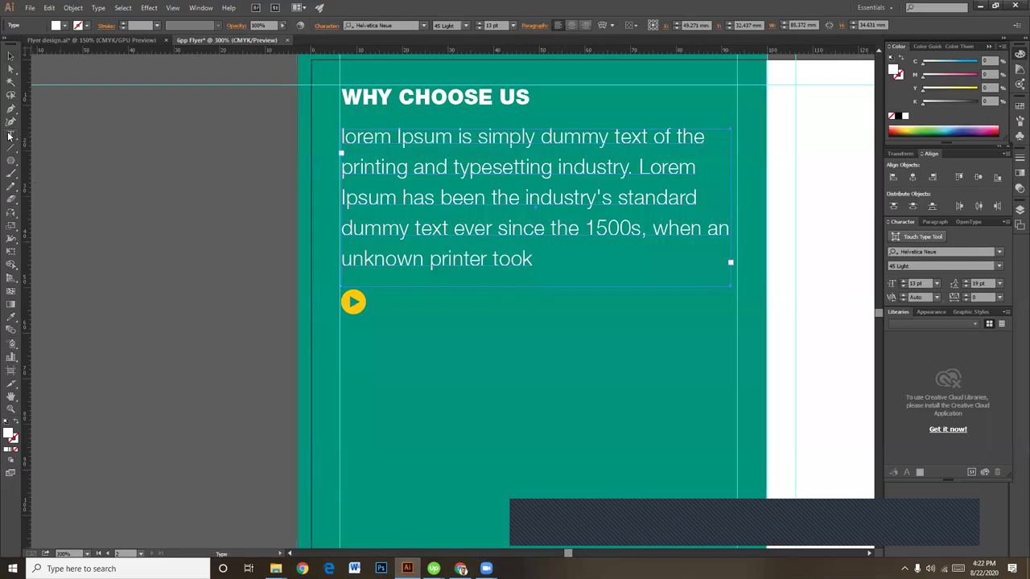
pyautogui.click(375, 293)
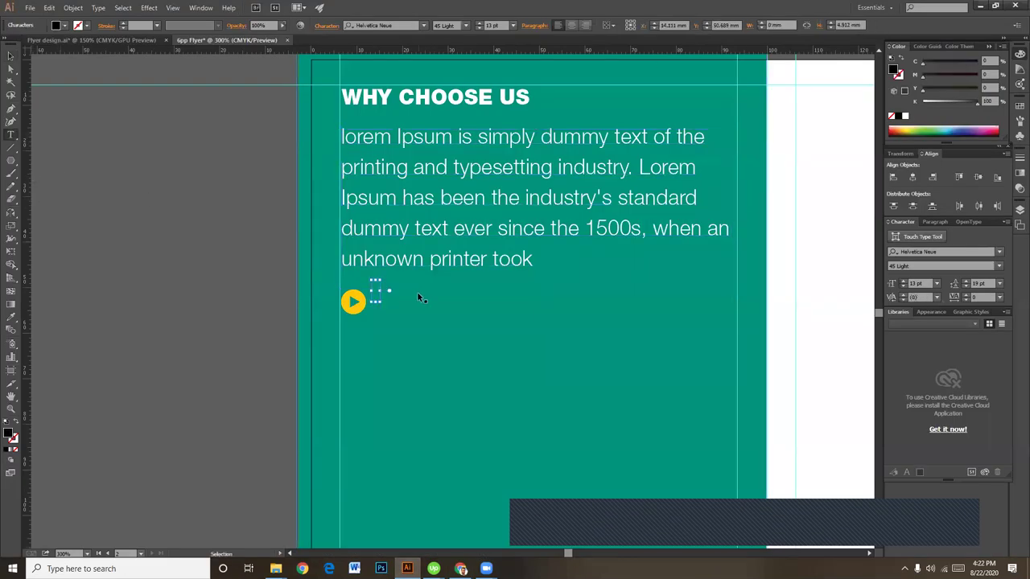
pyautogui.hotkey('ctrl', 'v')
pyautogui.click(10, 56)
pyautogui.moveTo(519, 290); pyautogui.dragTo(516, 295)
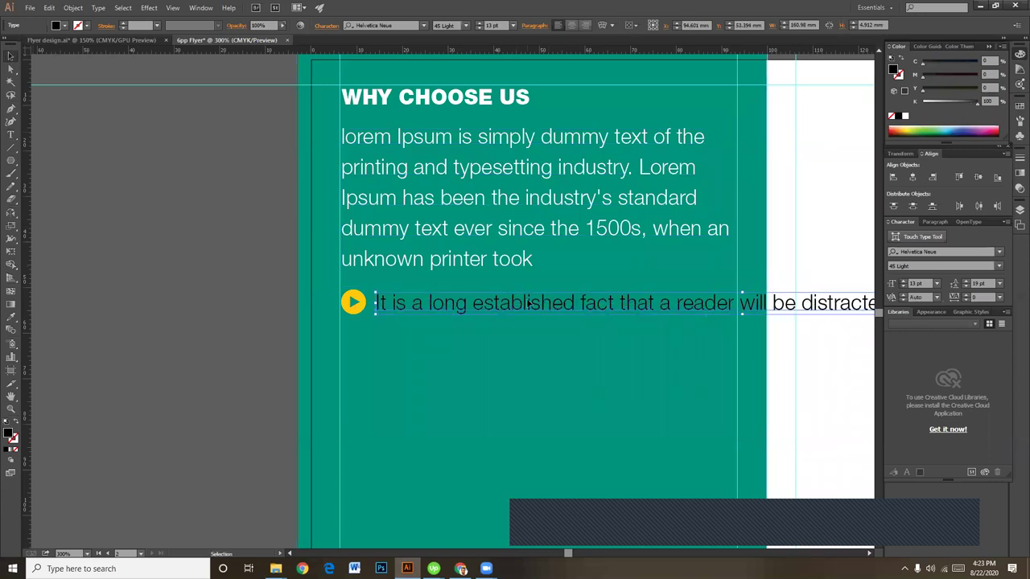
pyautogui.press('Delete')
pyautogui.click(10, 134)
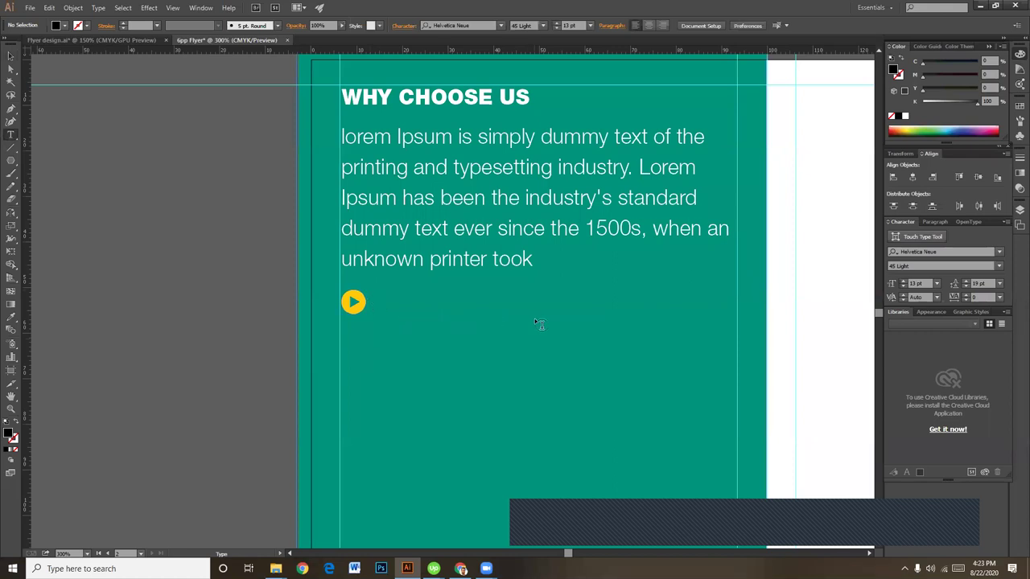
pyautogui.click(354, 301)
pyautogui.click(10, 58)
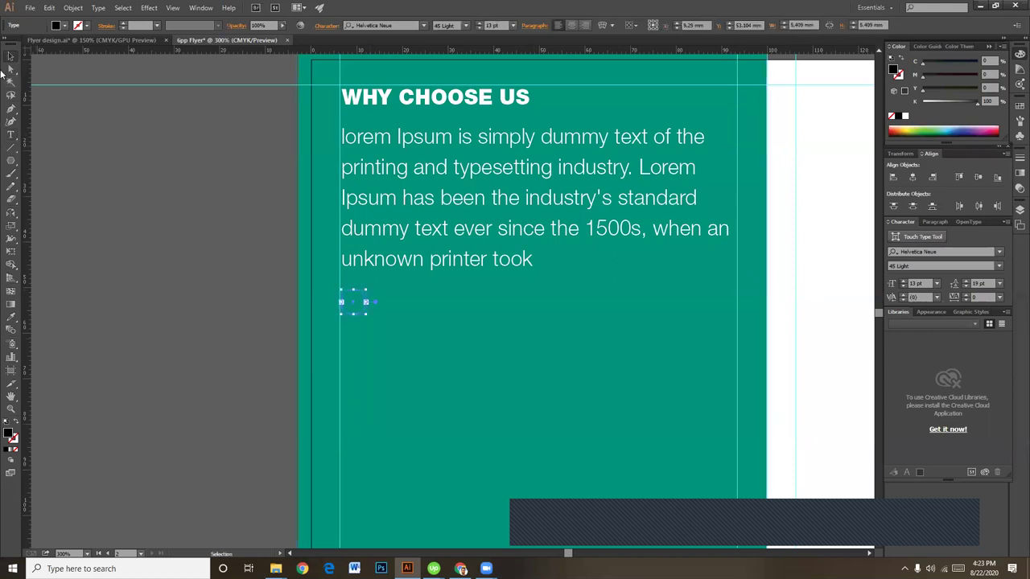
pyautogui.hotkey('ctrl', 'shift', 'a')
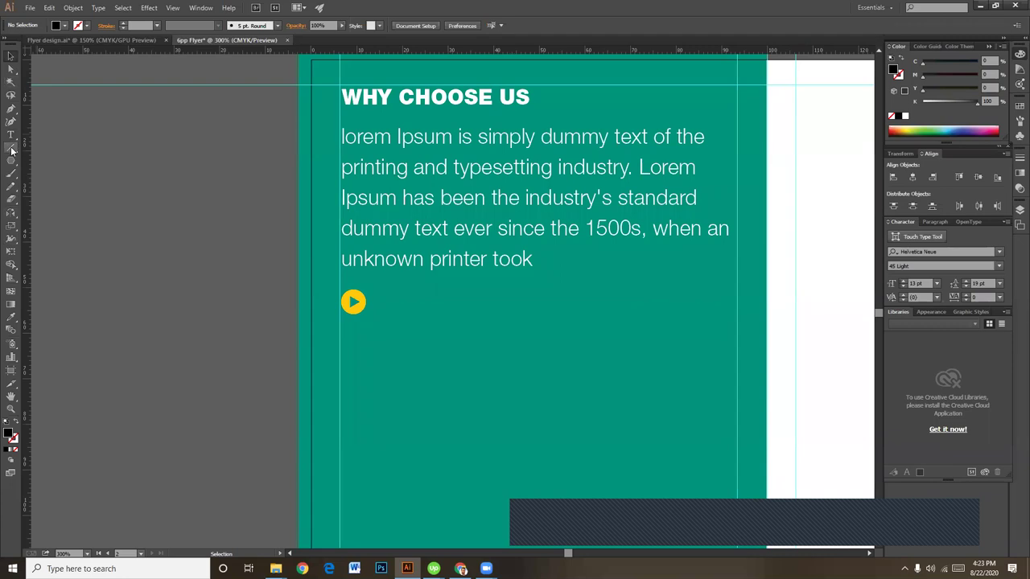
pyautogui.click(10, 135)
# Step: Paste the bullet text into a new frame beside the play icon and give it the white body-text style
pyautogui.moveTo(395, 300); pyautogui.dragTo(724, 341)
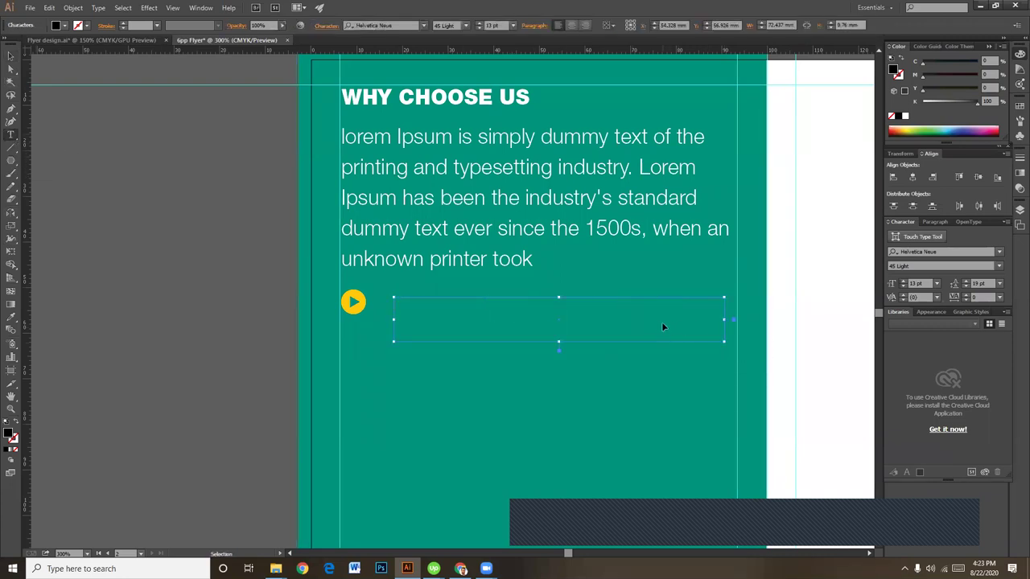
pyautogui.hotkey('ctrl', 'v')
pyautogui.click(11, 55)
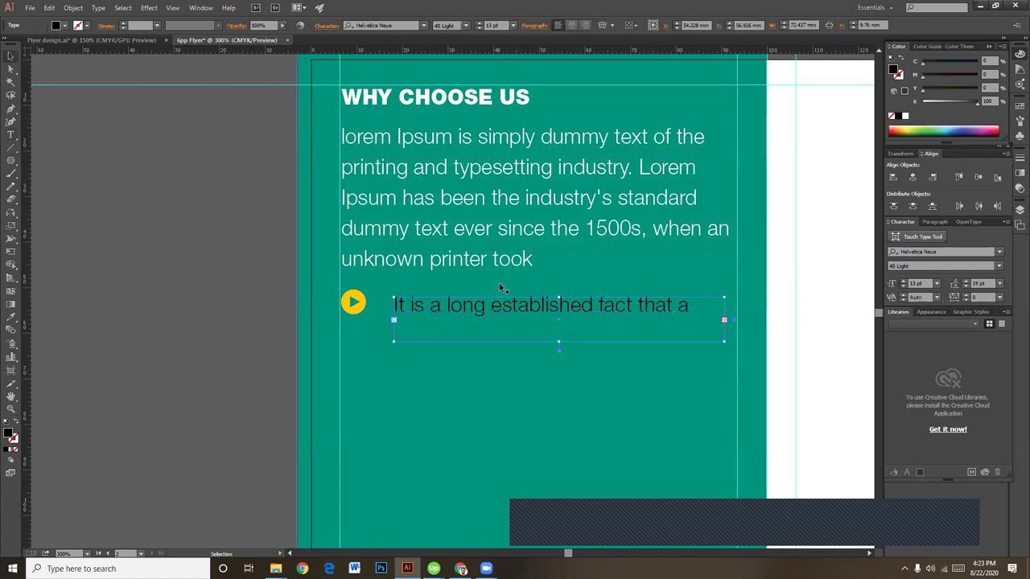
pyautogui.moveTo(416, 308); pyautogui.dragTo(397, 303)
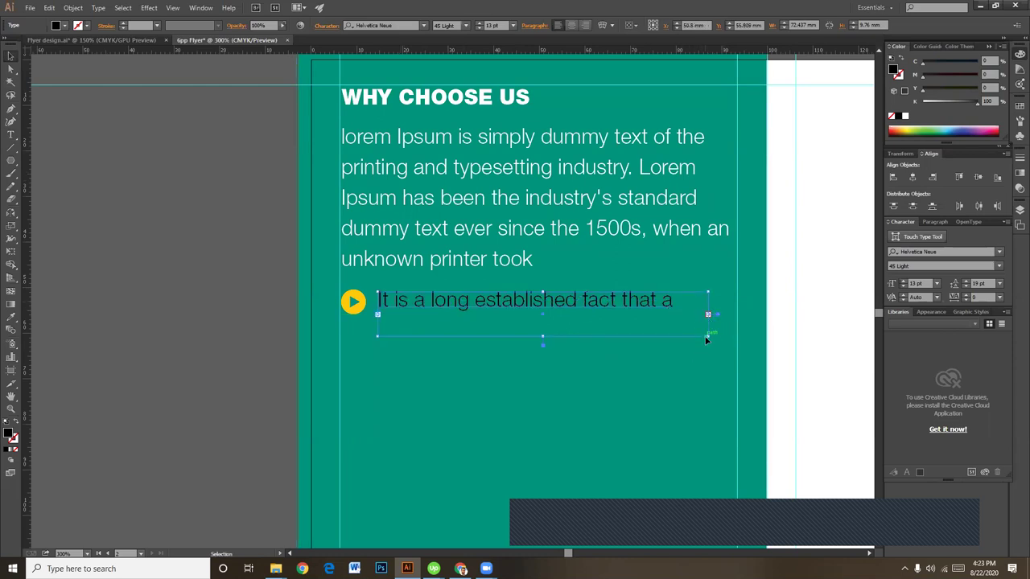
pyautogui.moveTo(707, 337); pyautogui.dragTo(731, 388)
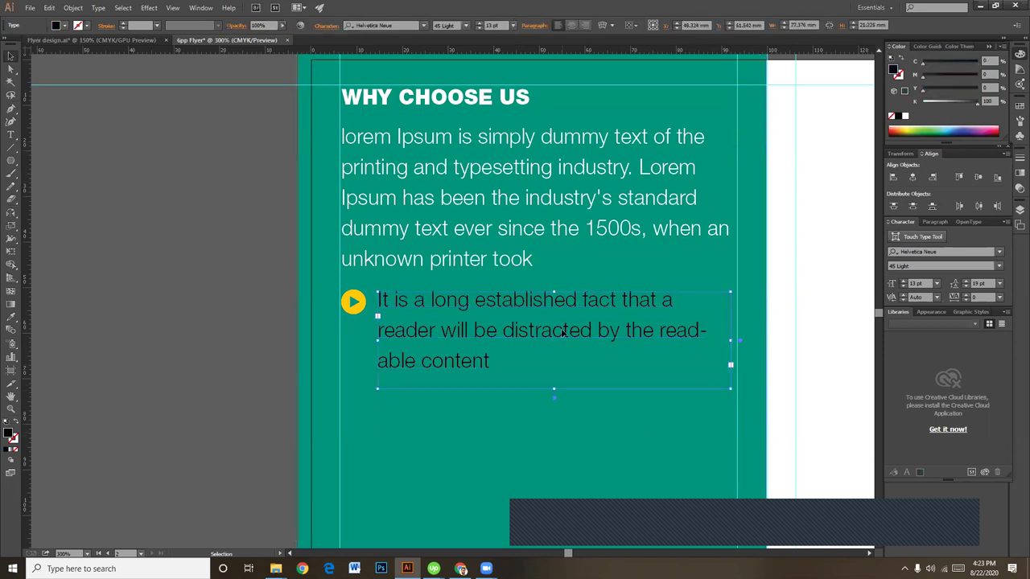
pyautogui.press('i')
pyautogui.click(510, 220)
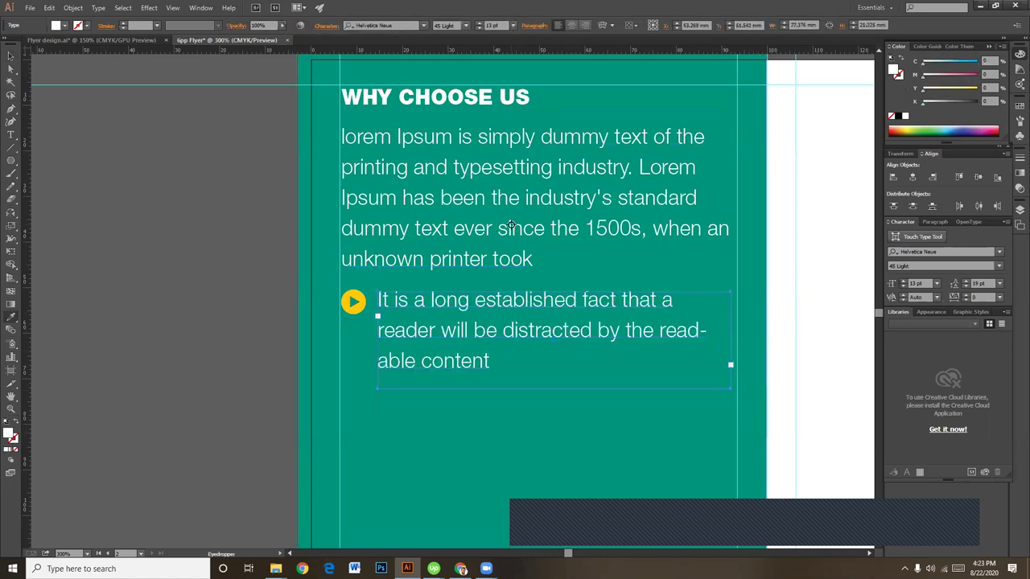
# Step: Turn off hyphenation for the bullet text and widen its frame so 'reader' fits on line one
pyautogui.press('v')
pyautogui.click(114, 313)
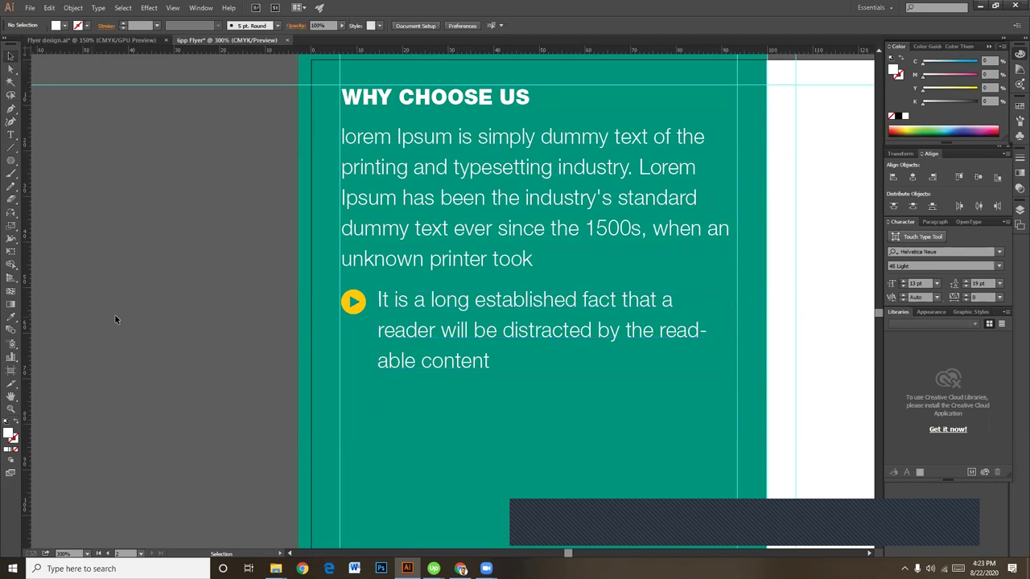
pyautogui.click(483, 335)
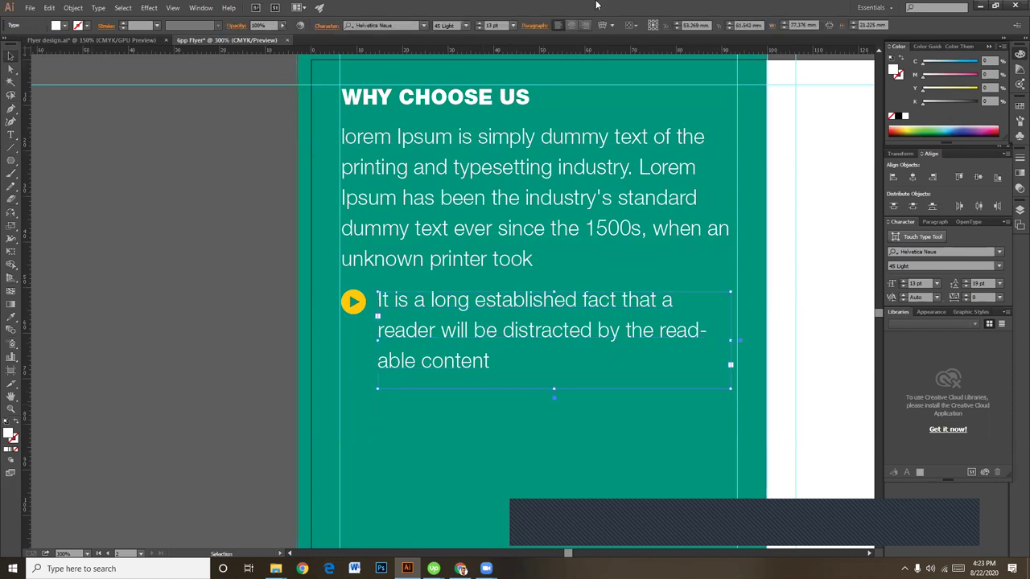
pyautogui.click(527, 27)
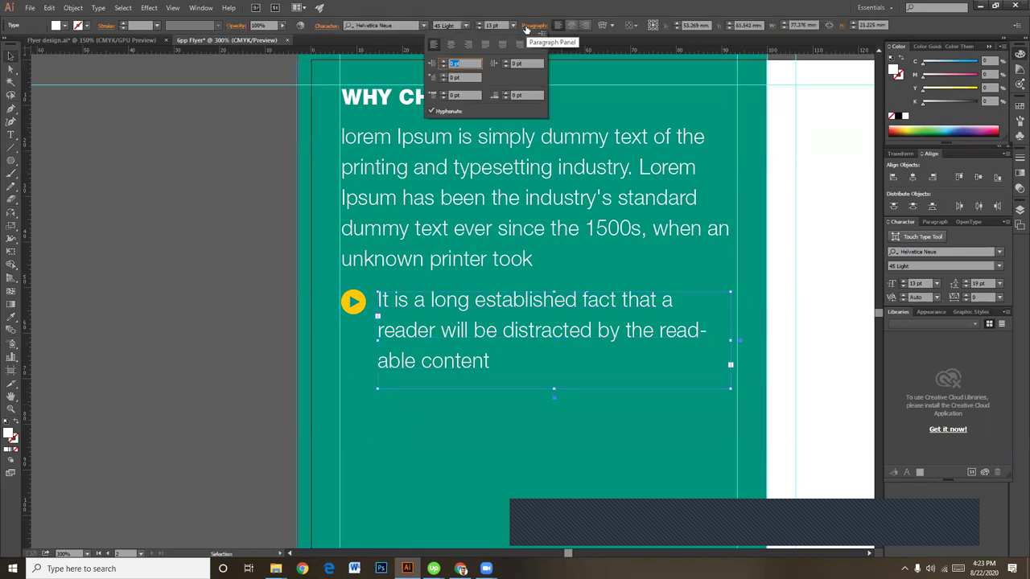
pyautogui.click(448, 112)
pyautogui.click(78, 91)
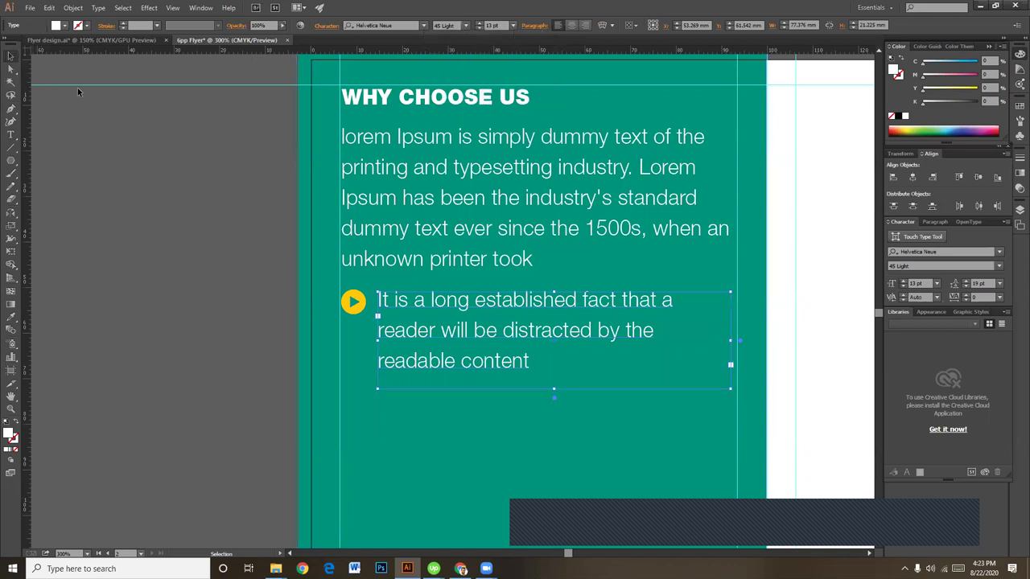
pyautogui.moveTo(732, 341); pyautogui.dragTo(742, 342)
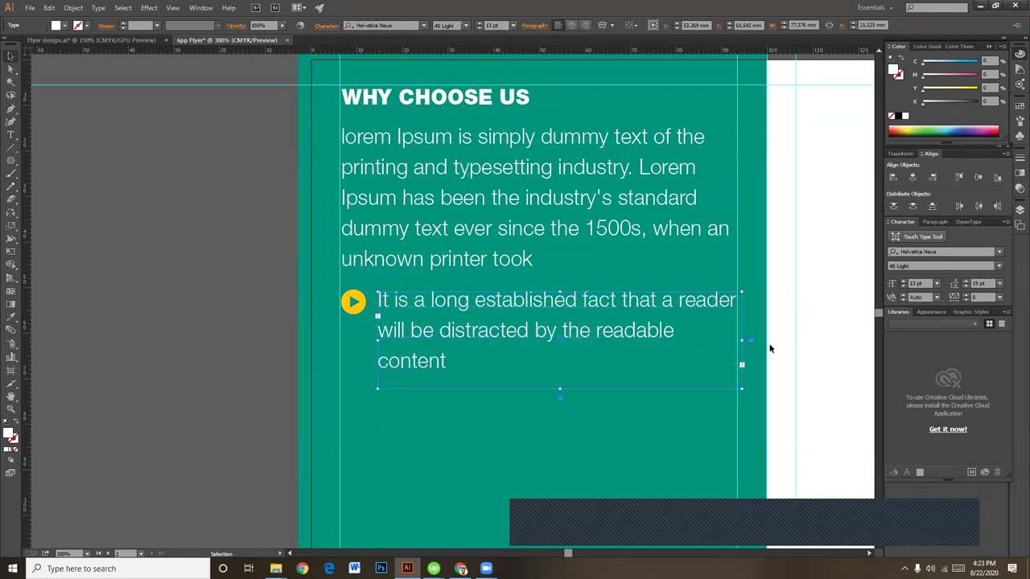
pyautogui.click(504, 433)
pyautogui.moveTo(516, 430); pyautogui.dragTo(538, 423)
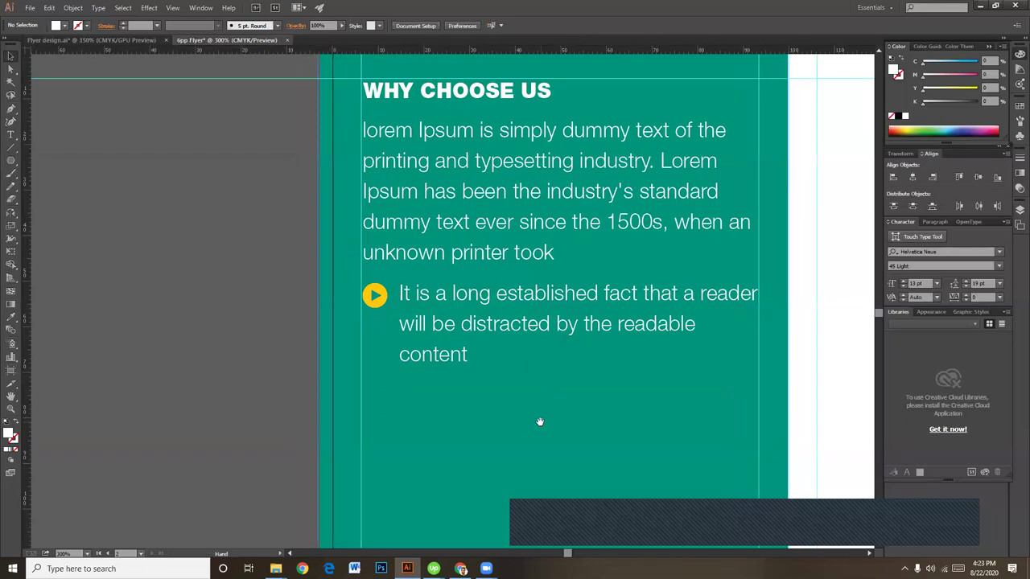
pyautogui.click(376, 297)
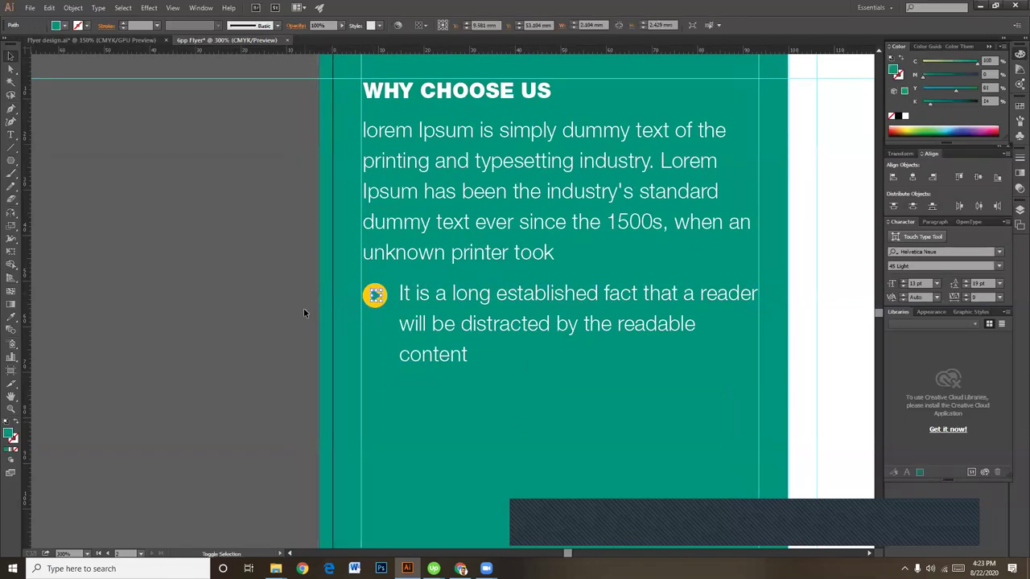
# Step: Inspect the play icon and teal panel, undoing an accidental resize of the panel's edge
pyautogui.click(374, 297)
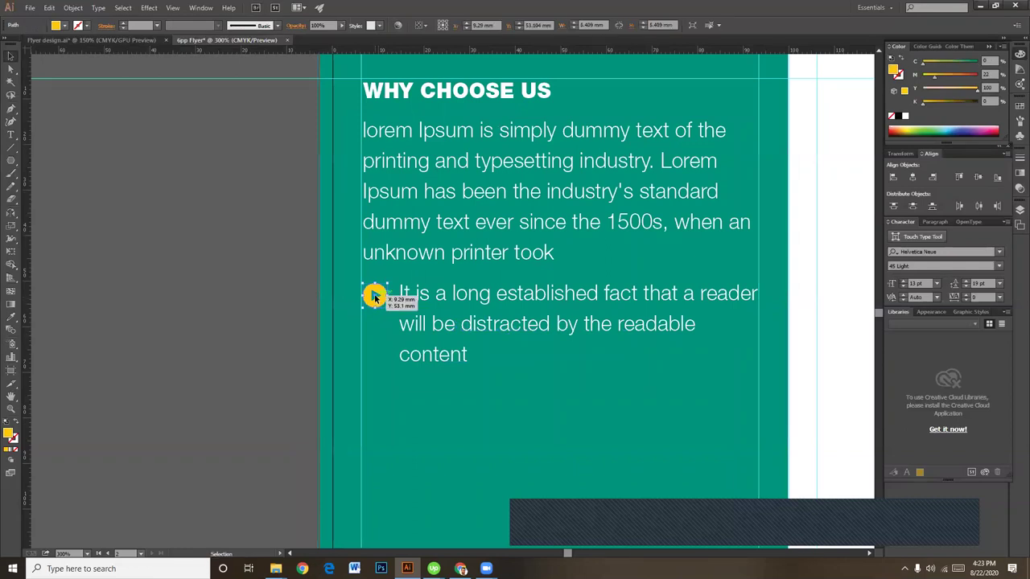
pyautogui.click(375, 297)
pyautogui.click(375, 296)
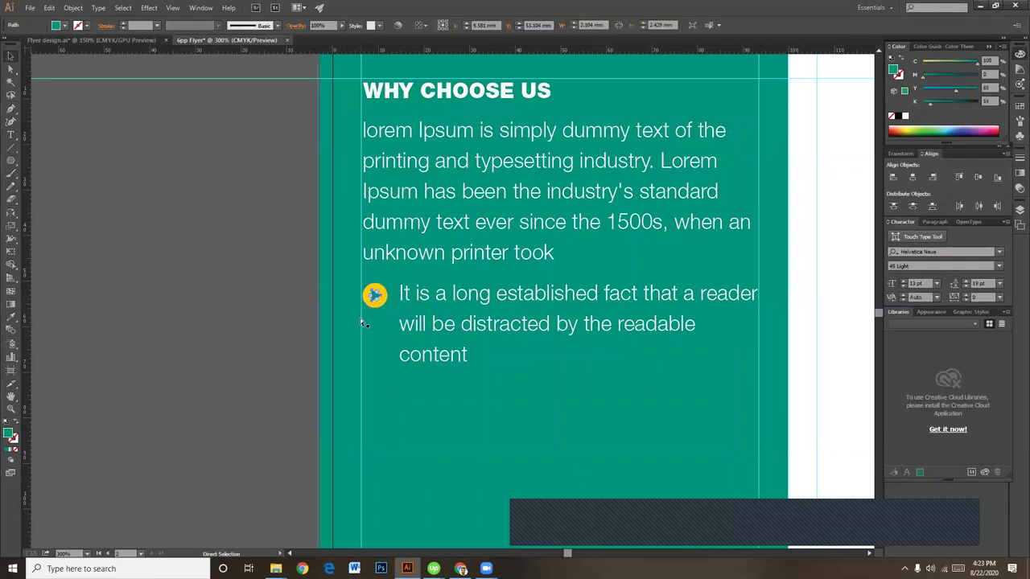
pyautogui.scroll(5, 360, 318)
pyautogui.hscroll(-5, 808, 332)
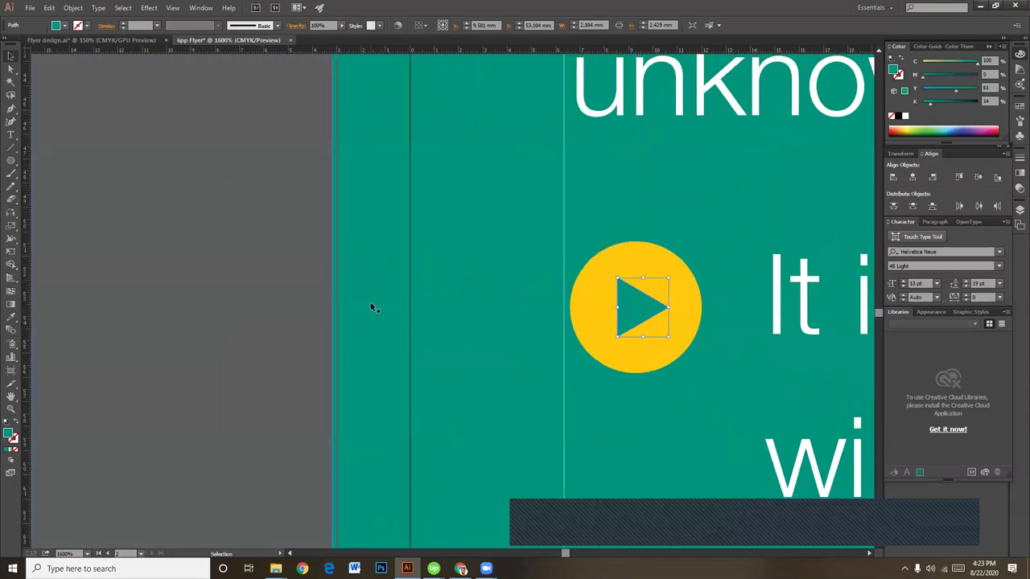
pyautogui.click(359, 246)
pyautogui.scroll(5, 246, 233)
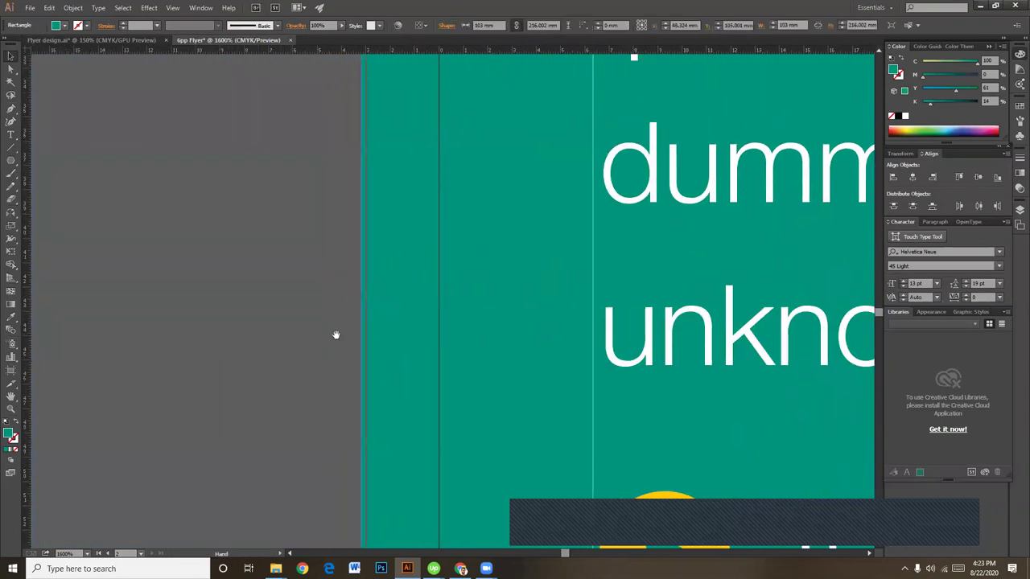
pyautogui.scroll(-4, 295, 393)
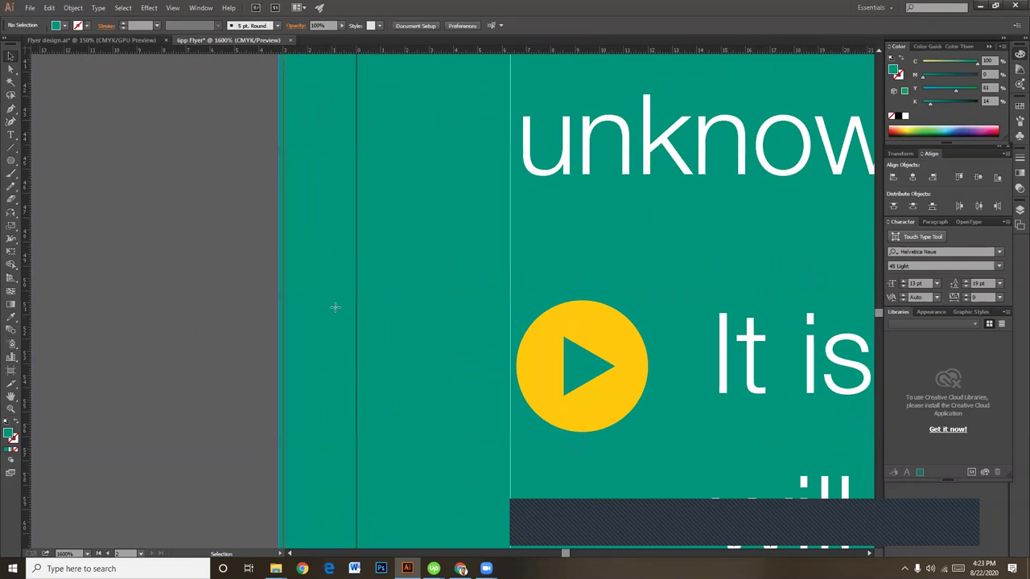
pyautogui.moveTo(329, 302); pyautogui.dragTo(407, 335)
pyautogui.hotkey('ctrl', 'z')
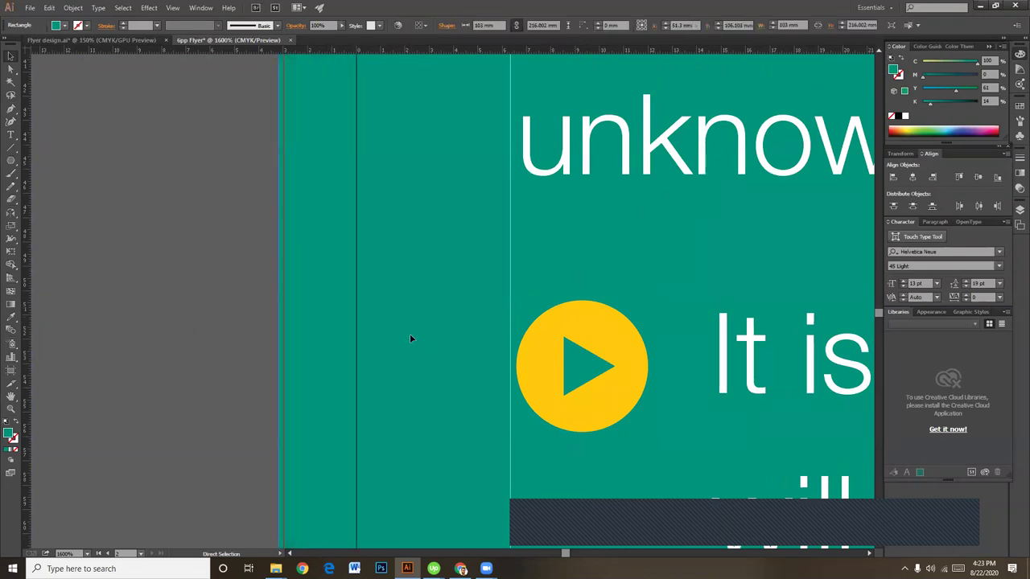
pyautogui.hotkey('ctrl', 'shift', 'a')
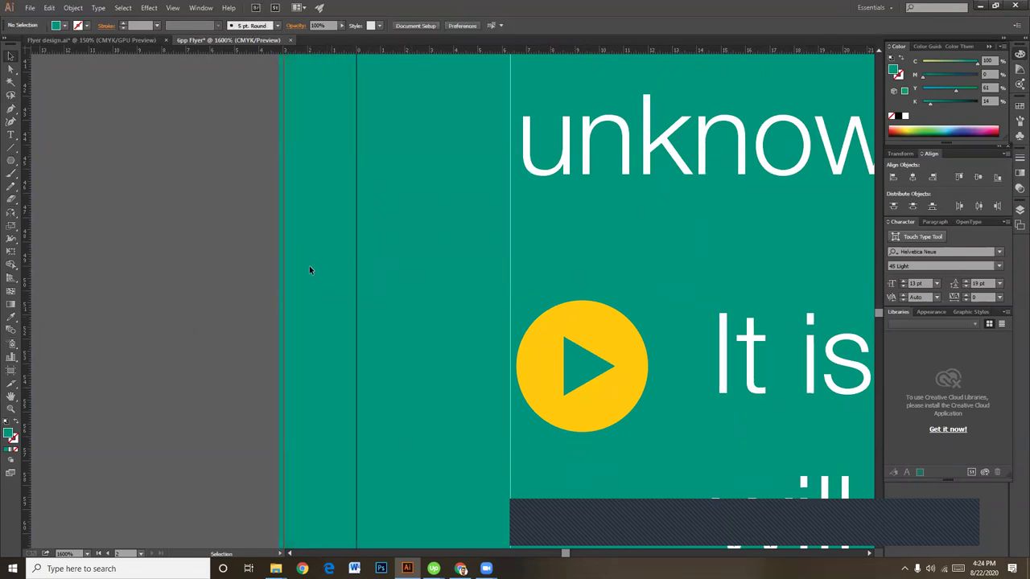
# Step: Select the play-button group, then nudge the bullet text frame slightly left
pyautogui.moveTo(528, 302); pyautogui.dragTo(594, 368)
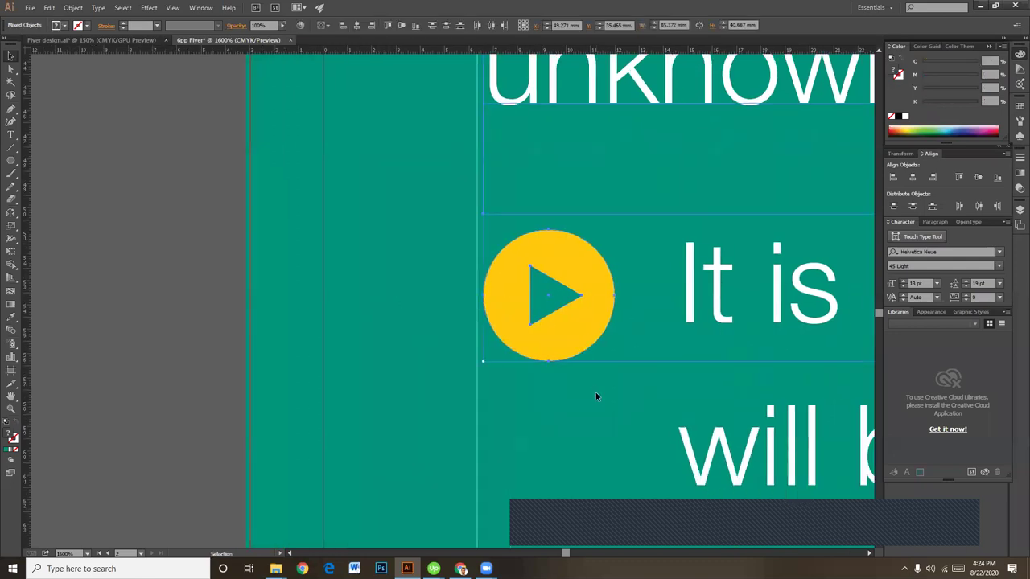
pyautogui.click(595, 392)
pyautogui.click(539, 302)
pyautogui.press('a')
pyautogui.click(540, 304)
pyautogui.click(543, 345)
pyautogui.press('v')
pyautogui.moveTo(523, 354); pyautogui.dragTo(404, 283)
pyautogui.hotkey('ctrl', '-')
pyautogui.hotkey('ctrl', '-')
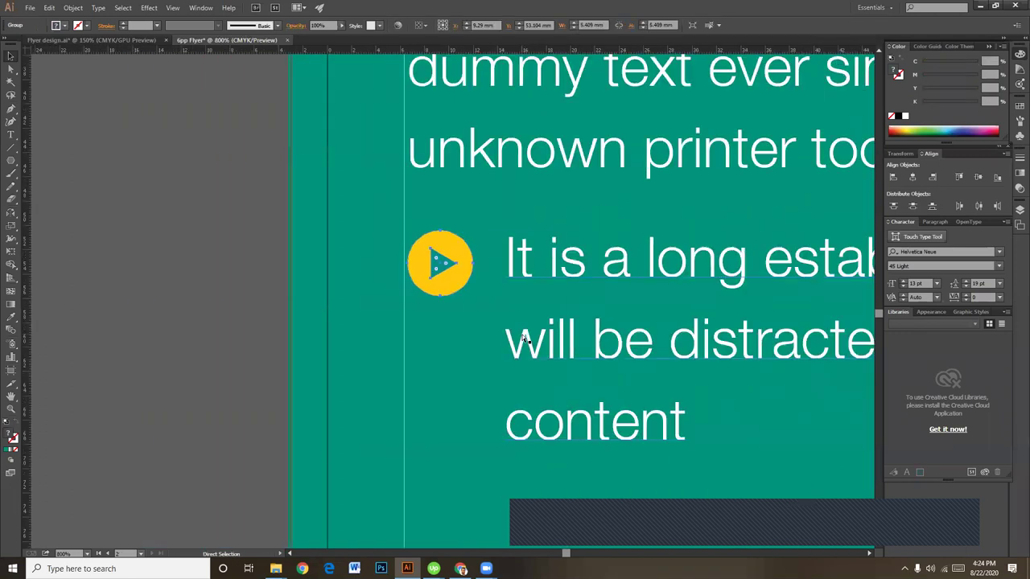
pyautogui.click(526, 277)
pyautogui.moveTo(526, 276); pyautogui.dragTo(522, 277)
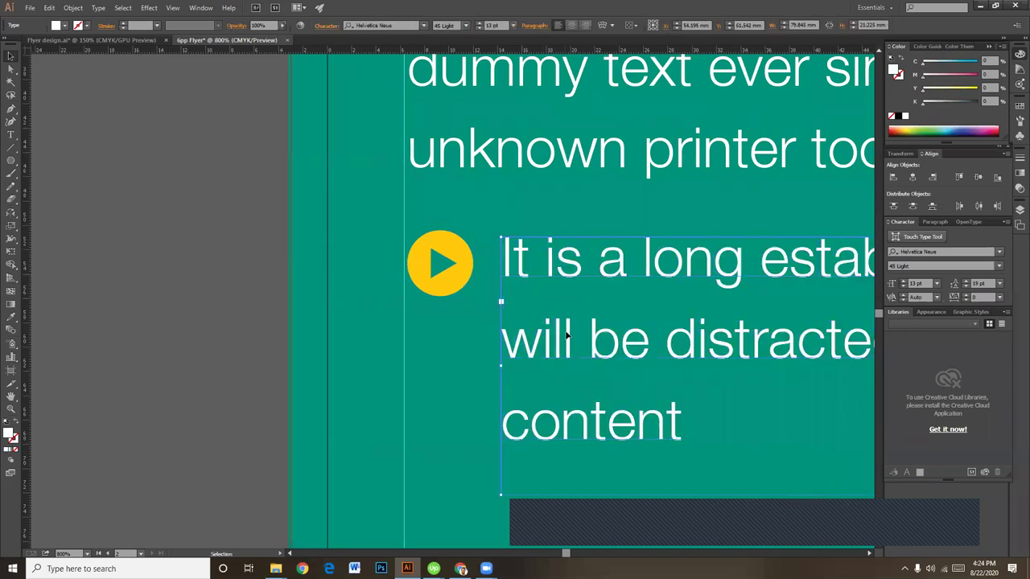
# Step: Set all of the bullet text to Helvetica Neue 55 Roman
pyautogui.doubleClick(630, 354)
pyautogui.hotkey('ctrl', 'a')
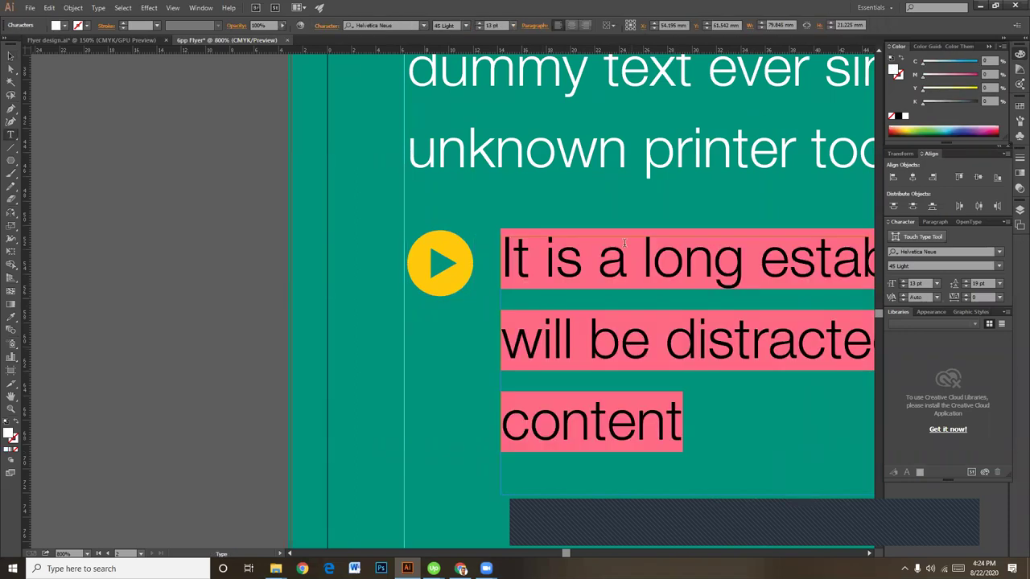
pyautogui.click(466, 25)
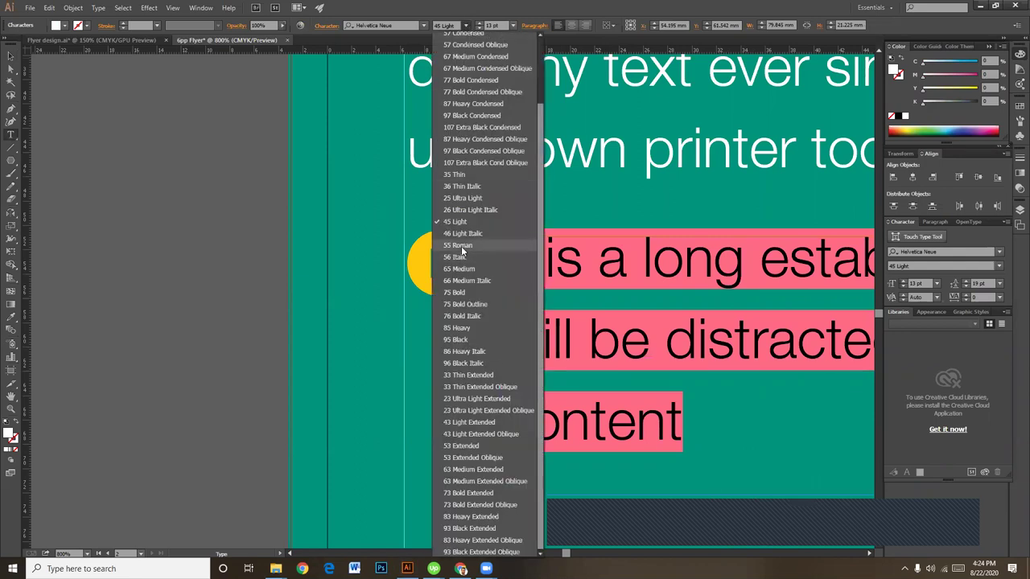
pyautogui.click(461, 247)
pyautogui.click(11, 68)
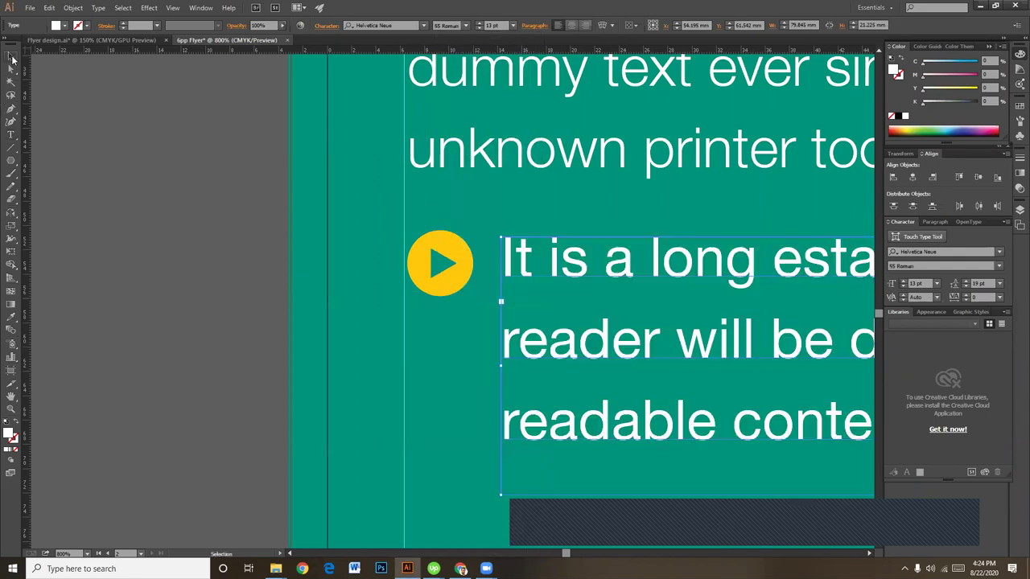
pyautogui.click(184, 258)
pyautogui.hotkey('ctrl', '-')
pyautogui.hotkey('ctrl', '-')
pyautogui.hotkey('ctrl', '-')
pyautogui.hotkey('ctrl', '-')
pyautogui.hotkey('ctrl', '-')
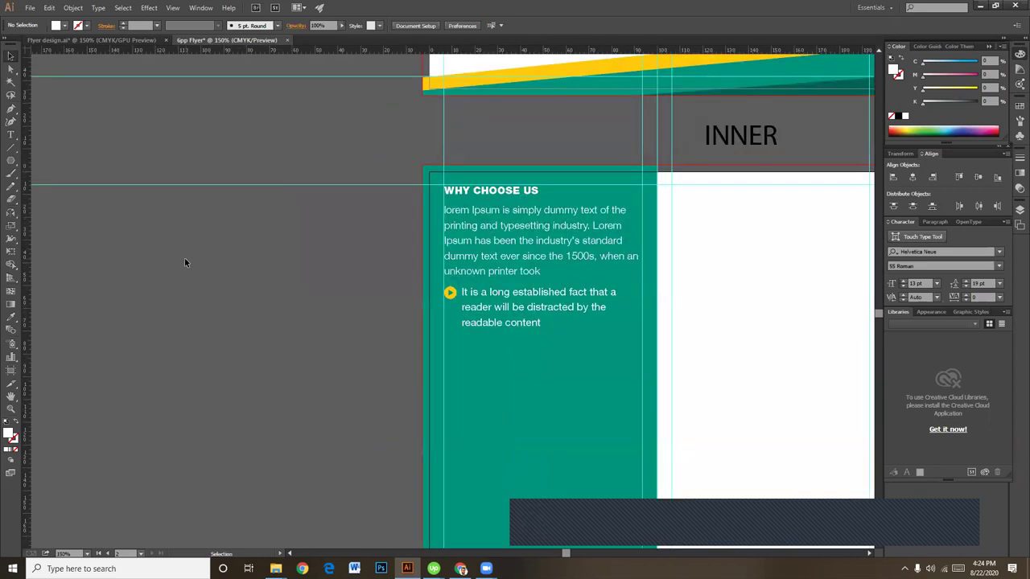
# Step: Copy the play icon and its text down the column with Alt-drag and Ctrl+D, making four stacked bullets
pyautogui.click(453, 295)
pyautogui.keyDown('shift'); pyautogui.click(489, 294); pyautogui.keyUp('shift')
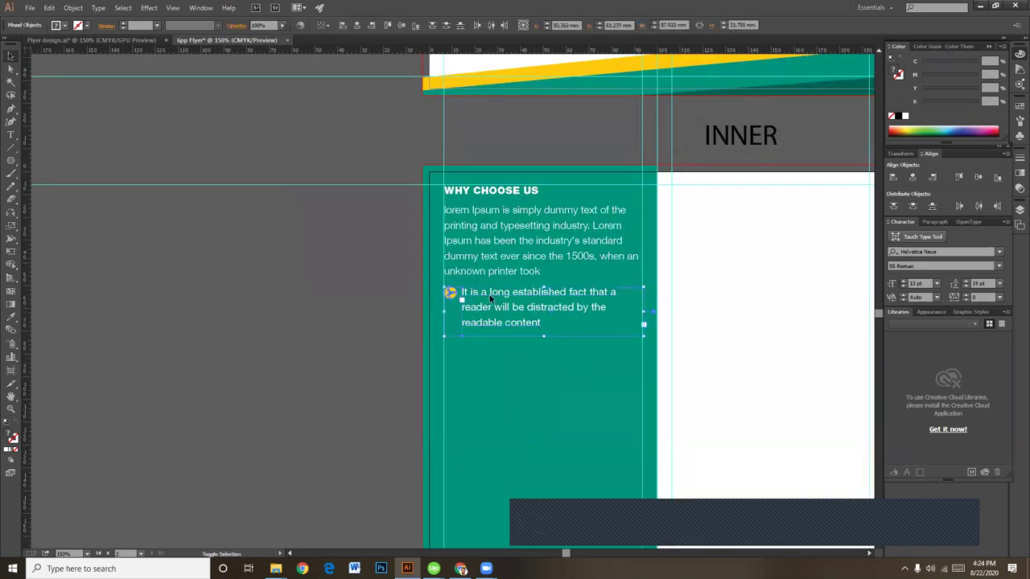
pyautogui.press('Down')
pyautogui.press('Down')
pyautogui.press('Down')
pyautogui.press('Down')
pyautogui.press('Down')
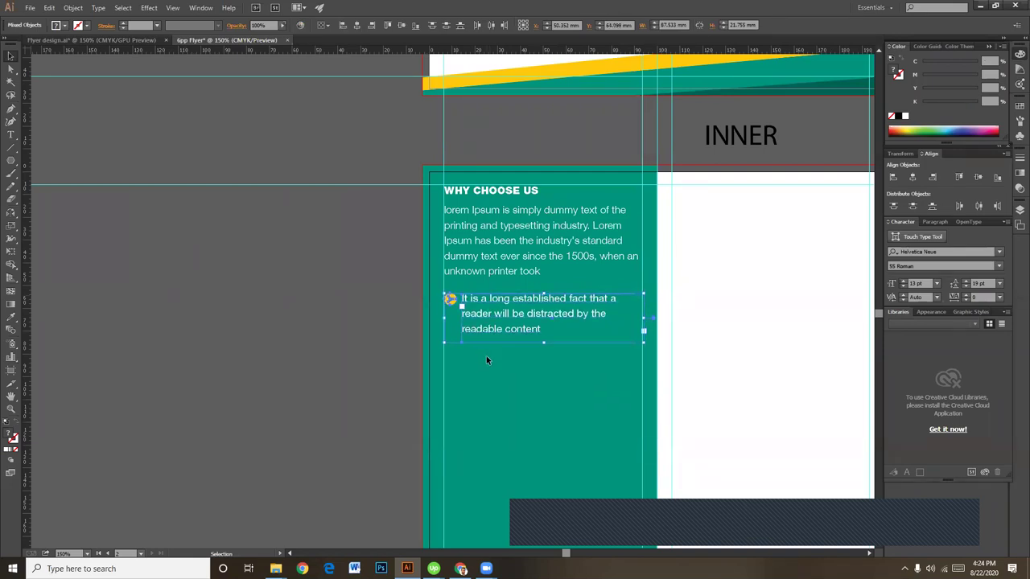
pyautogui.moveTo(507, 317); pyautogui.dragTo(505, 373)
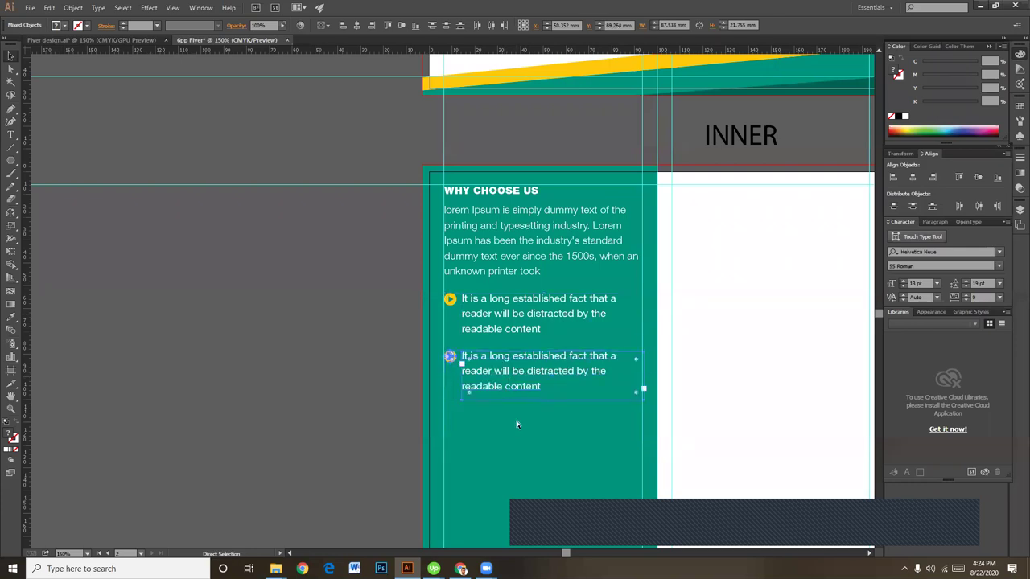
pyautogui.hotkey('ctrl', 'd')
pyautogui.hotkey('ctrl', 'd')
pyautogui.scroll(-5, 523, 410)
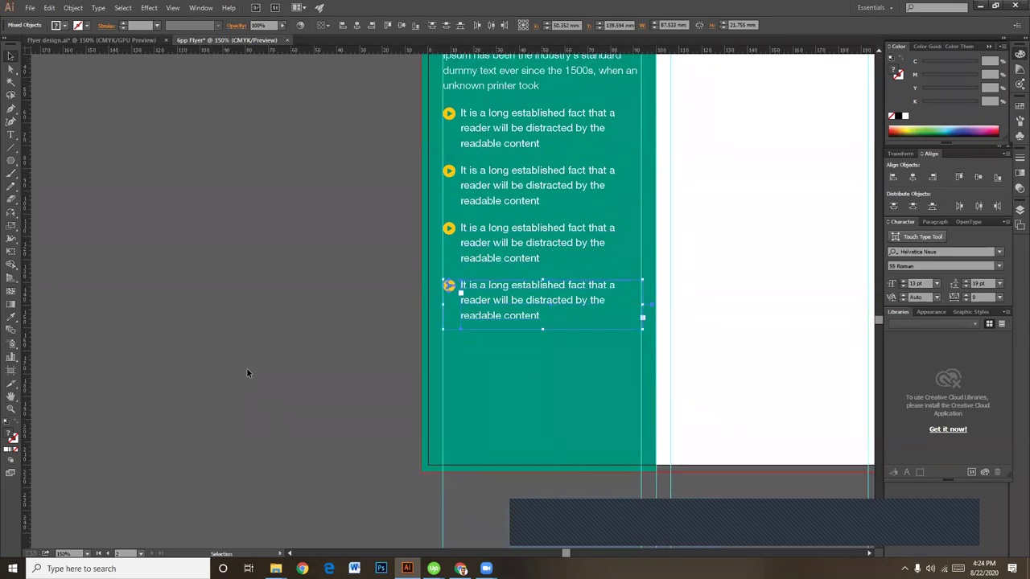
pyautogui.click(228, 356)
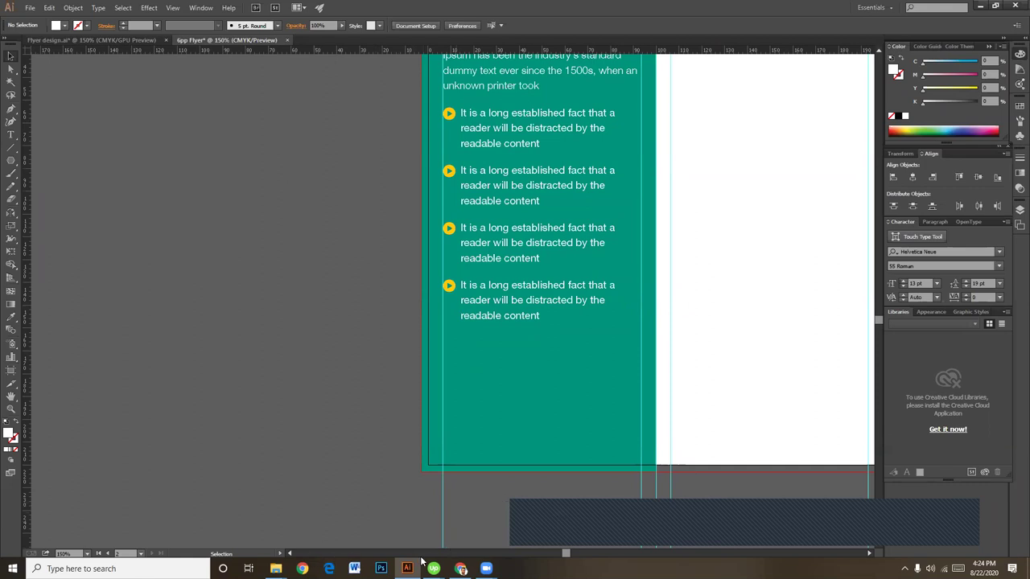
pyautogui.moveTo(276, 568)
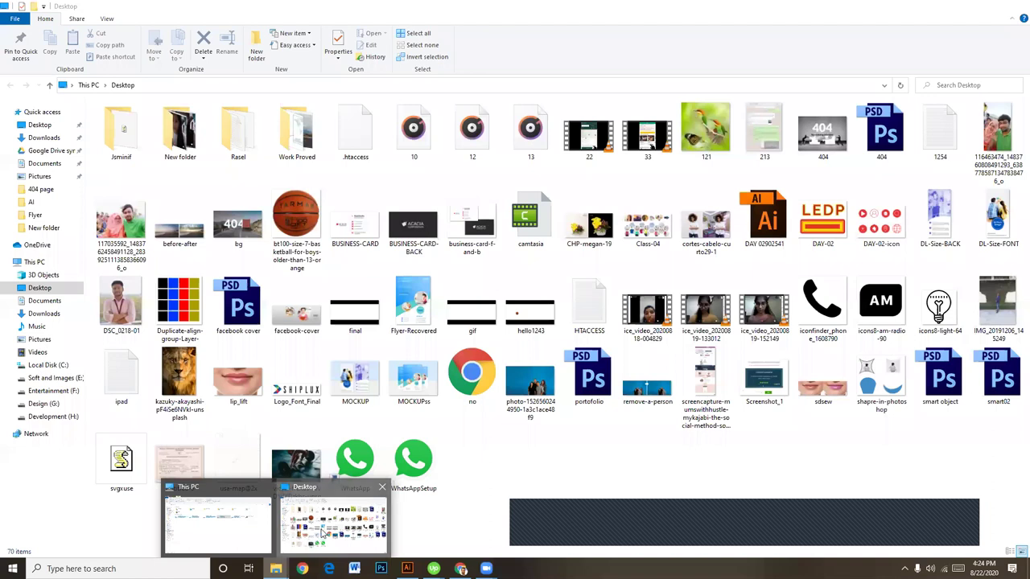
# Step: Browse Soft and Images > Images > Shutter stock Images, checking the thanks giving and web subfolders
pyautogui.click(321, 534)
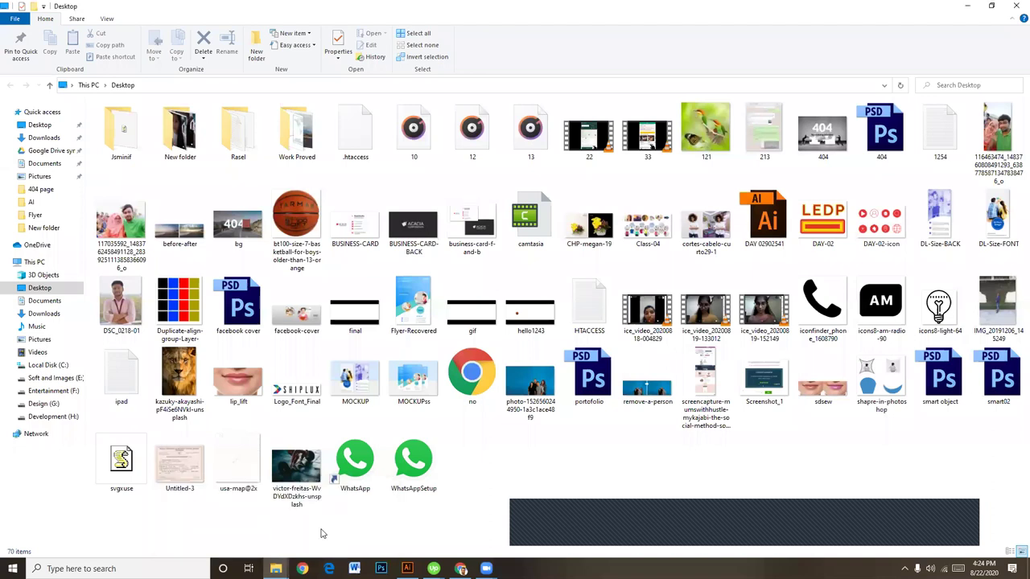
pyautogui.click(10, 378)
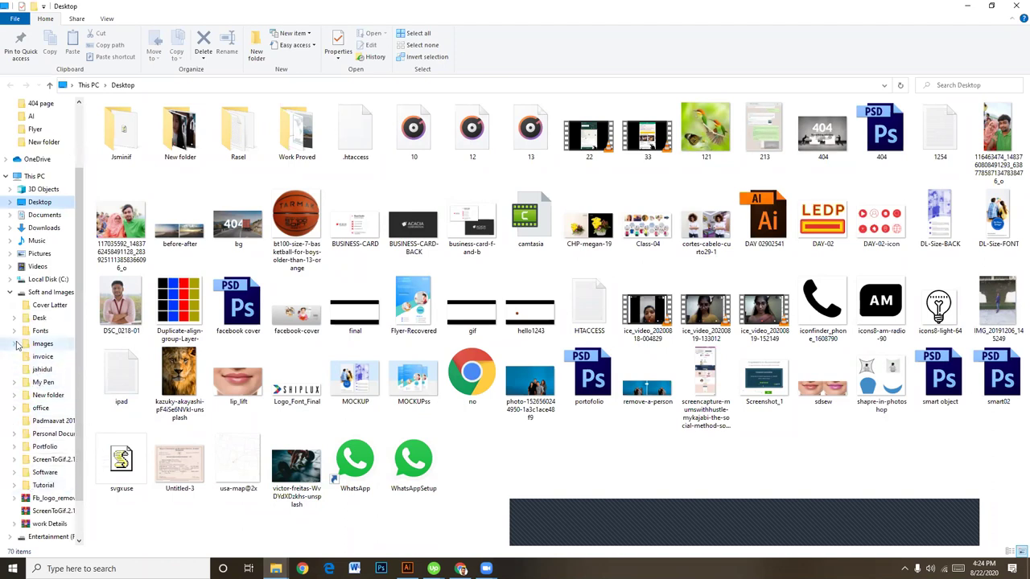
pyautogui.click(14, 343)
pyautogui.click(50, 451)
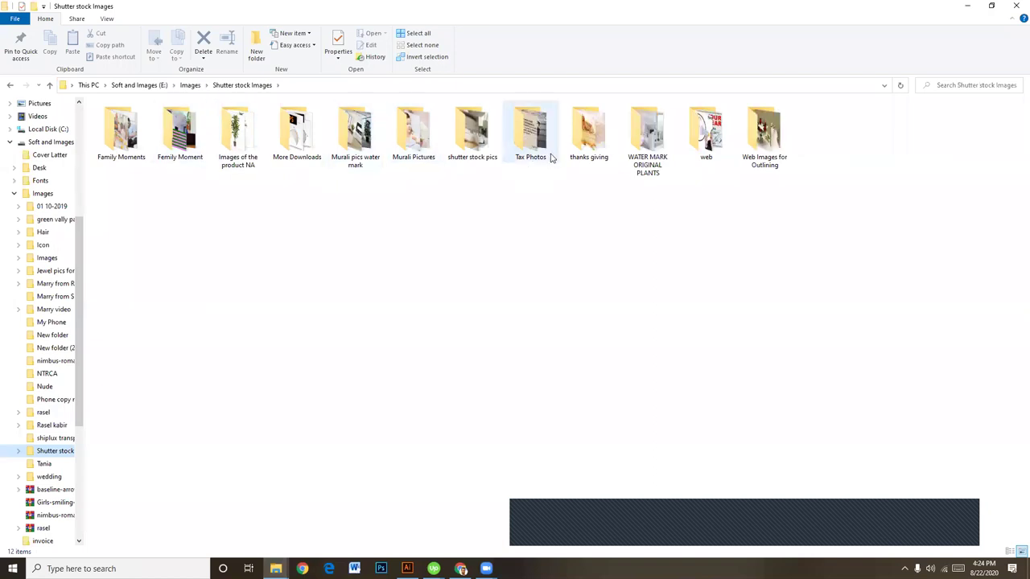
pyautogui.doubleClick(590, 133)
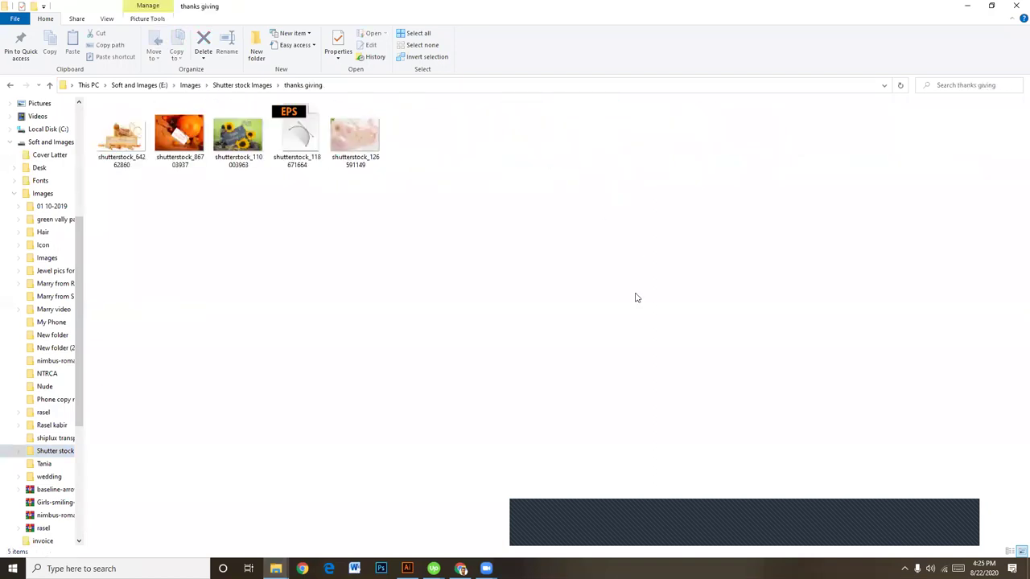
pyautogui.click(11, 85)
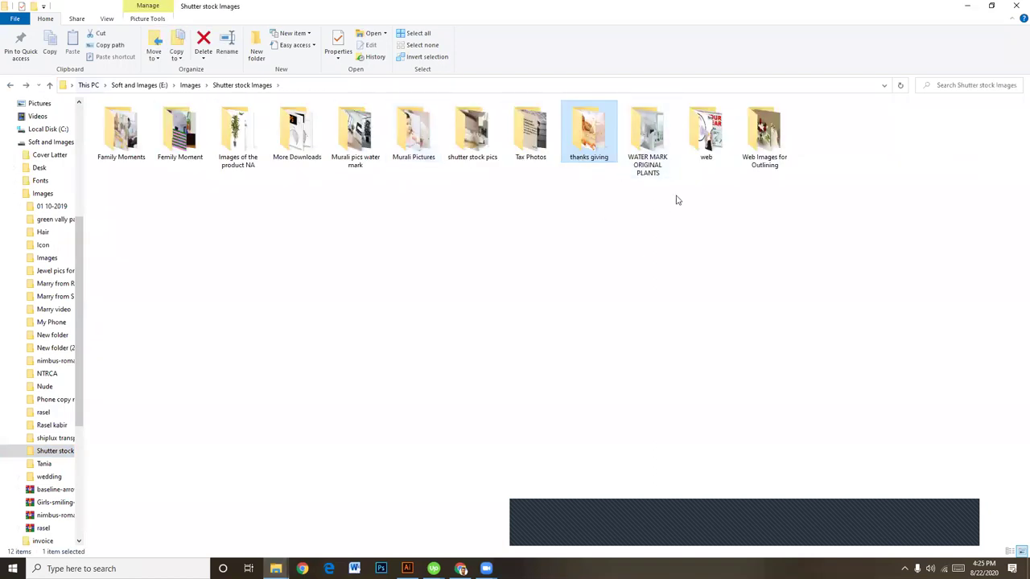
pyautogui.doubleClick(705, 133)
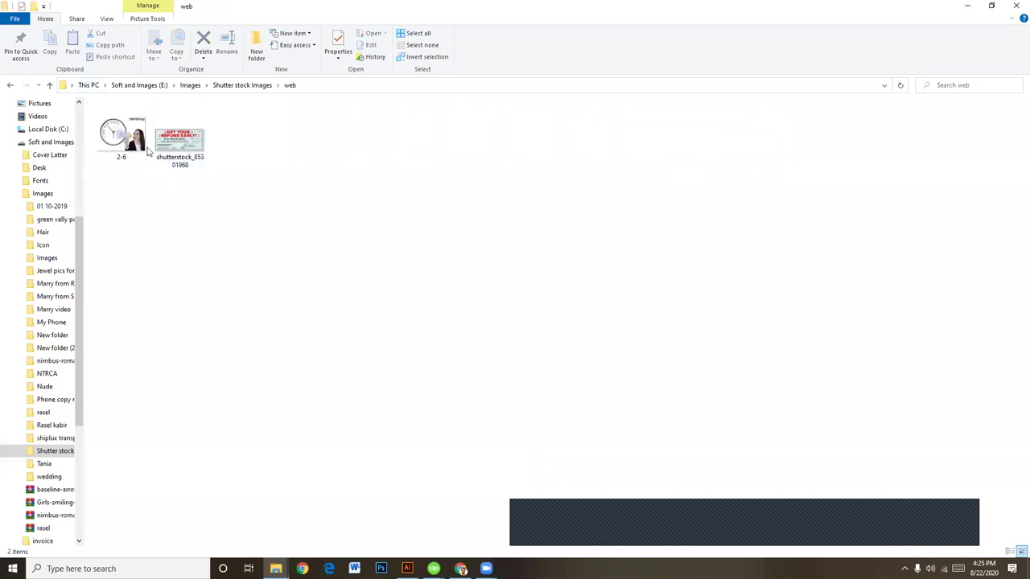
pyautogui.click(140, 151)
pyautogui.moveTo(175, 177); pyautogui.dragTo(2, 66)
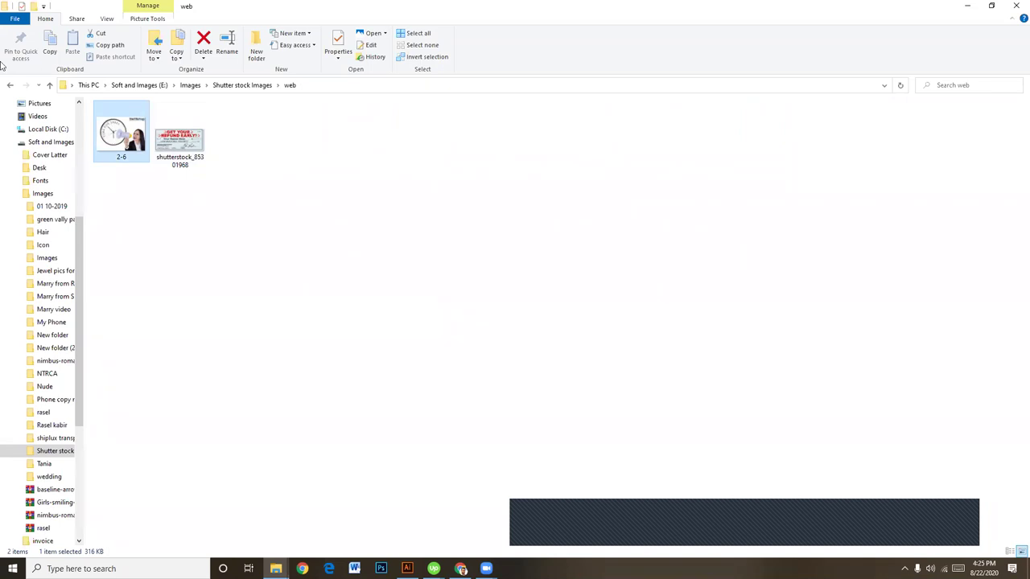
pyautogui.click(10, 84)
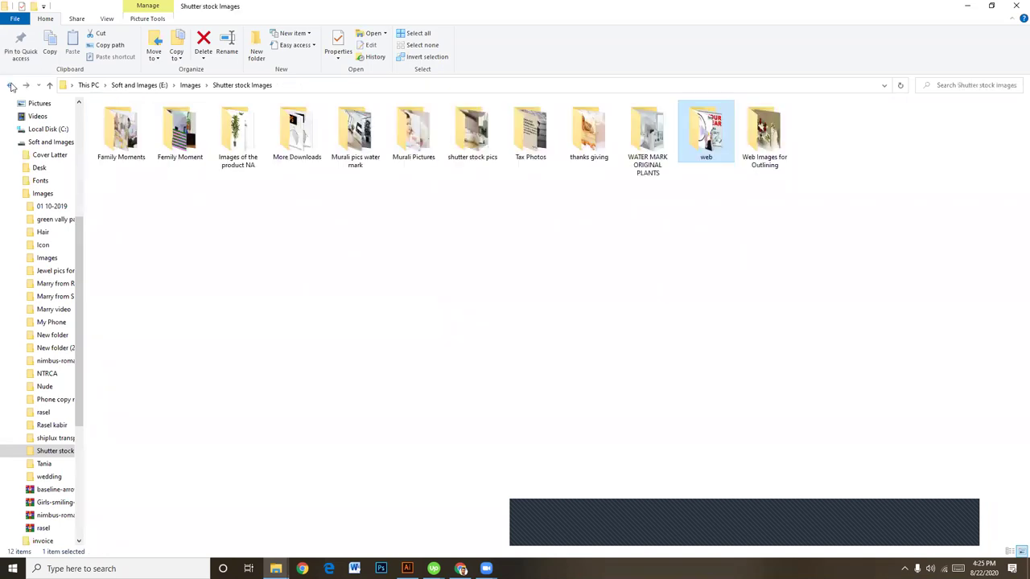
# Step: Open Murali Pictures > Family Moments and drag the mother-and-daughter photo into the flyer
pyautogui.doubleClick(404, 140)
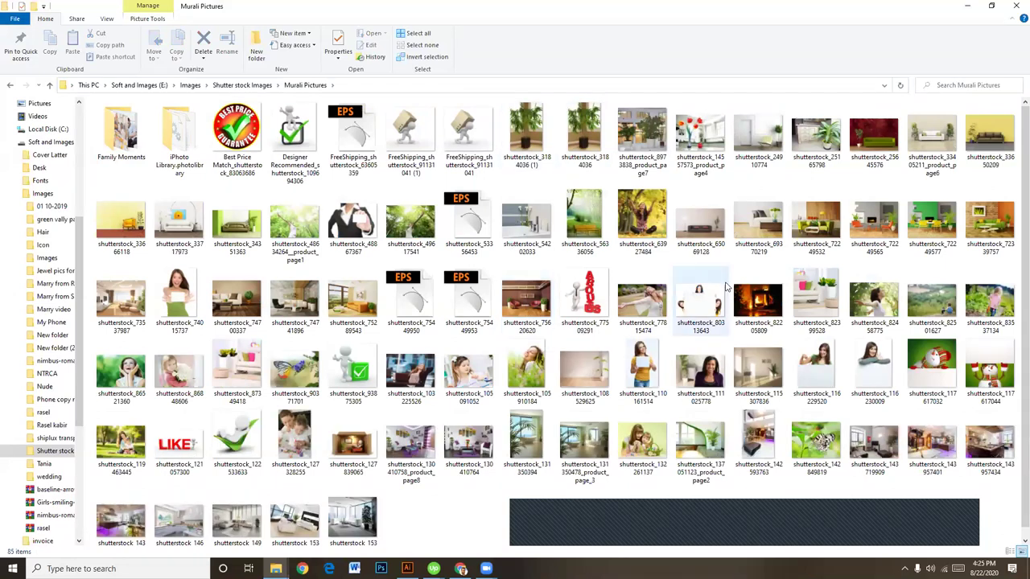
pyautogui.doubleClick(124, 139)
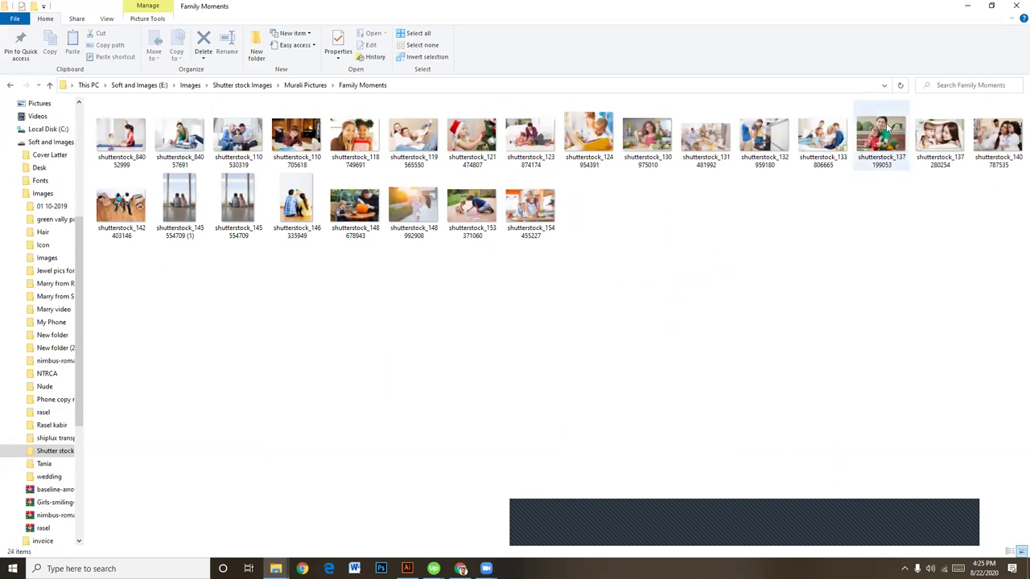
pyautogui.click(941, 155)
pyautogui.moveTo(940, 144)
pyautogui.mouseDown()
pyautogui.moveTo(874, 209)
pyautogui.moveTo(413, 536)
pyautogui.moveTo(425, 519)
pyautogui.moveTo(420, 490)
pyautogui.moveTo(406, 569)
pyautogui.moveTo(480, 519)
pyautogui.moveTo(496, 429)
pyautogui.mouseUp()
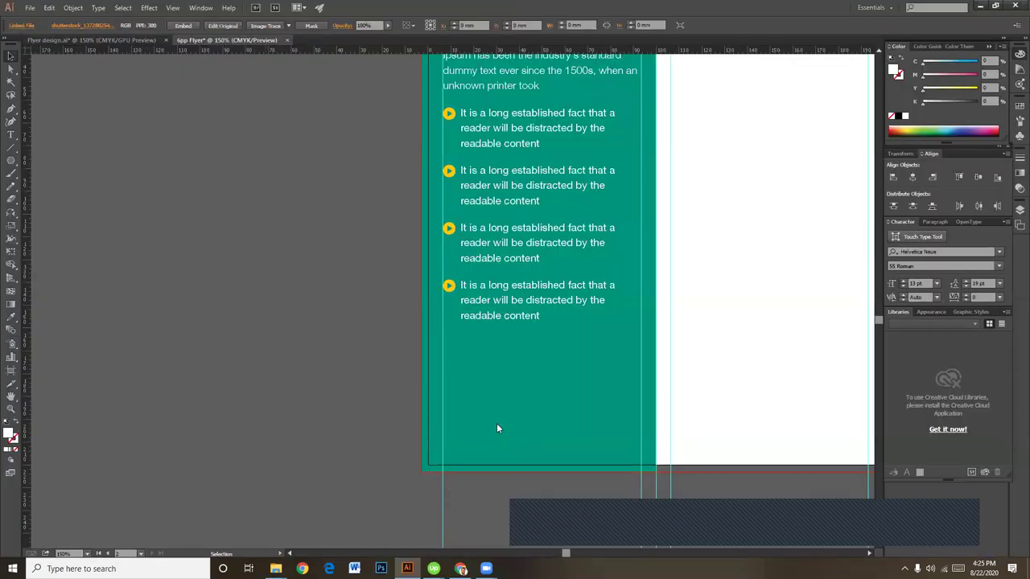
# Step: Embed the placed family photo and move it onto the teal column
pyautogui.hotkey('ctrl', '+')
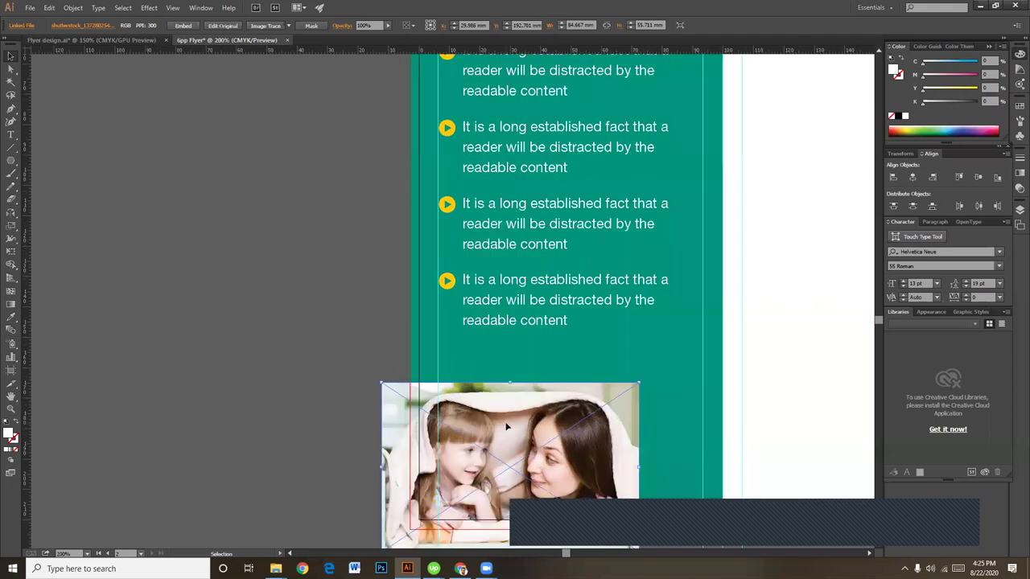
pyautogui.click(184, 25)
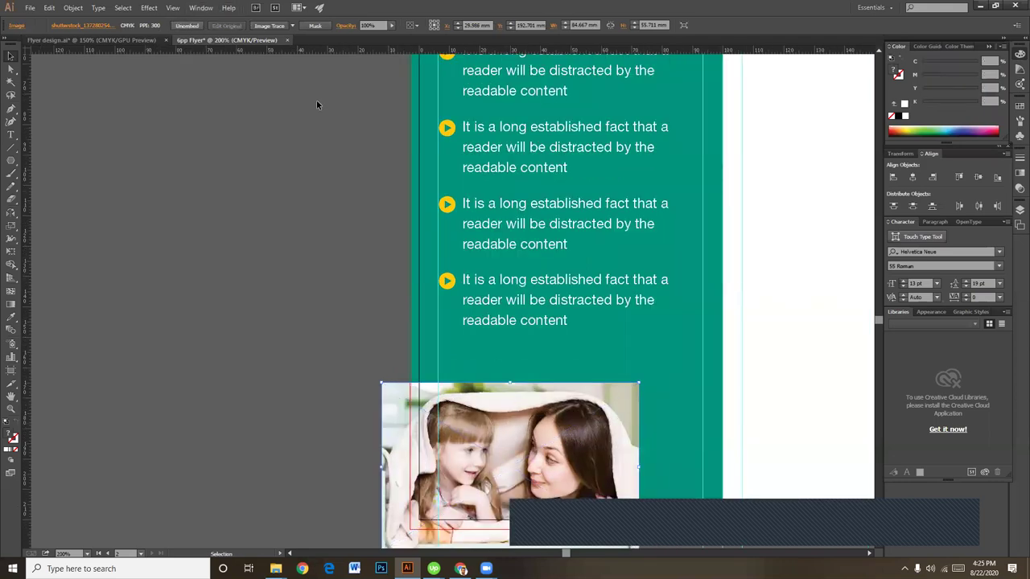
pyautogui.moveTo(656, 368); pyautogui.dragTo(645, 239)
pyautogui.moveTo(533, 338); pyautogui.dragTo(605, 339)
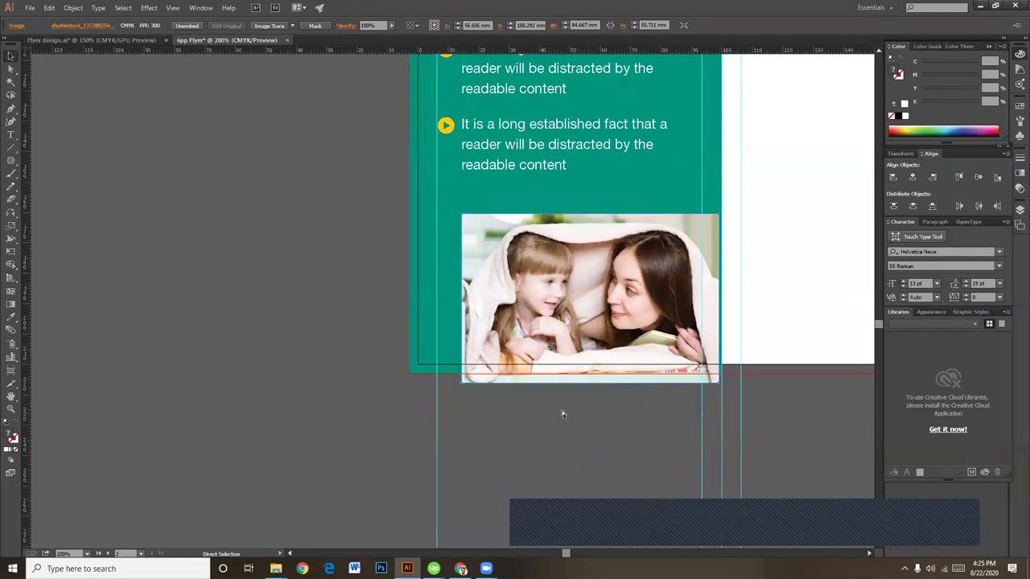
pyautogui.click(480, 392)
pyautogui.click(473, 370)
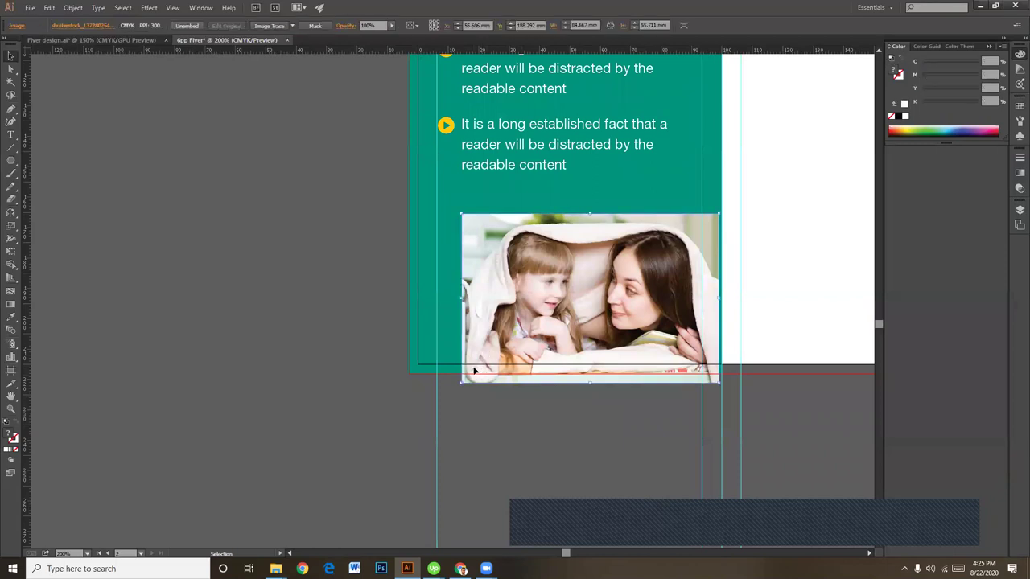
# Step: Scale the photo to about 101.7 × 66.9 mm so it spans the teal column's bottom
pyautogui.moveTo(461, 384); pyautogui.dragTo(406, 418)
pyautogui.click(551, 442)
pyautogui.scroll(2, 552, 441)
pyautogui.moveTo(655, 360); pyautogui.dragTo(657, 349)
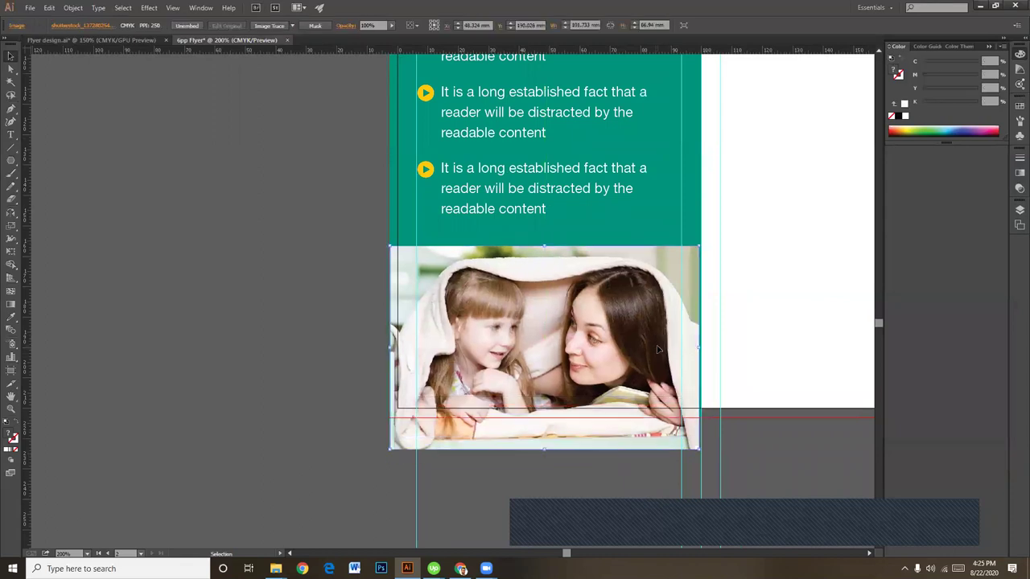
pyautogui.press('Right')
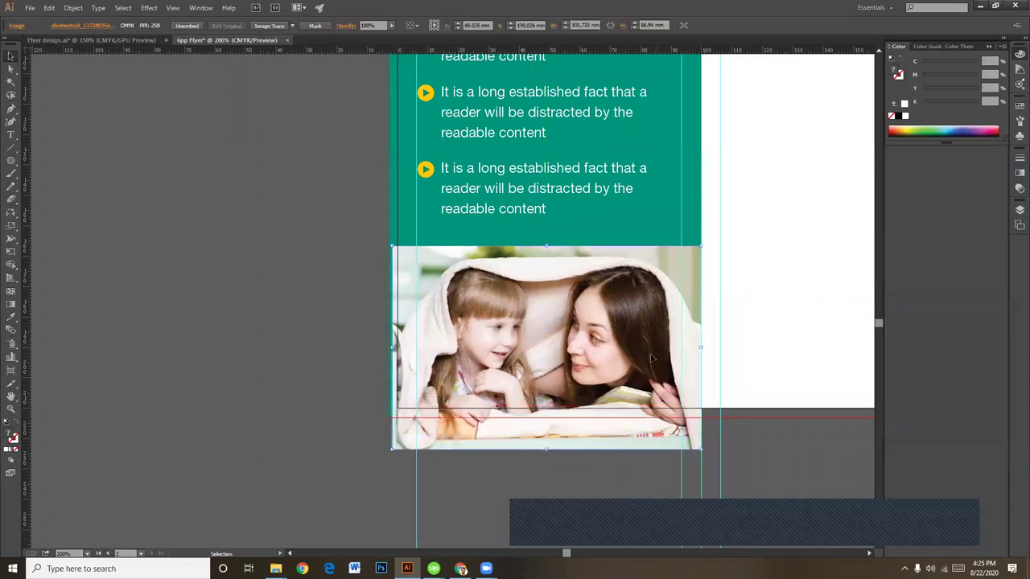
pyautogui.moveTo(393, 451); pyautogui.dragTo(378, 459)
pyautogui.click(491, 473)
pyautogui.press('h')
pyautogui.scroll(10, 352, 280)
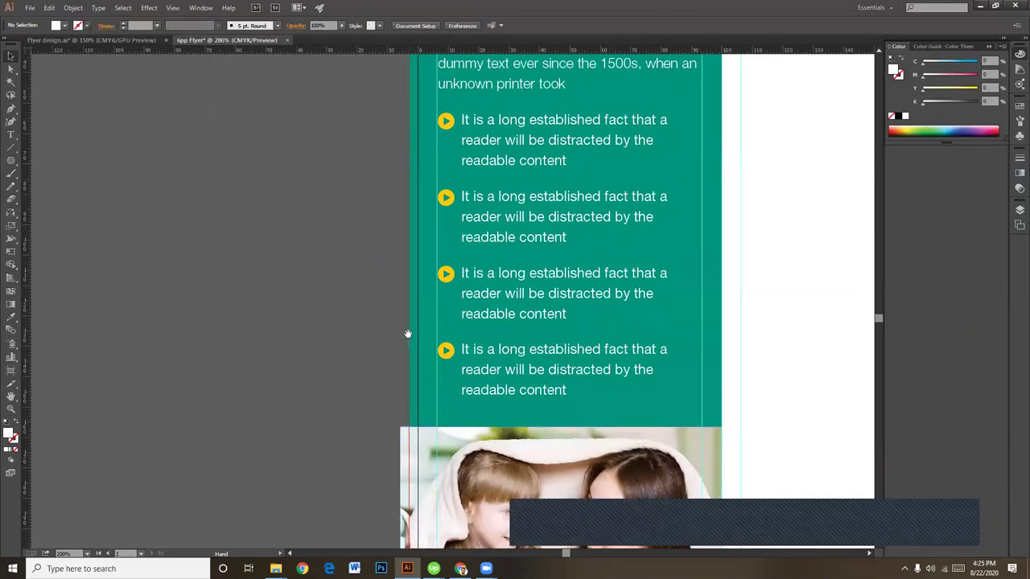
pyautogui.hscroll(2, 407, 333)
pyautogui.press('v')
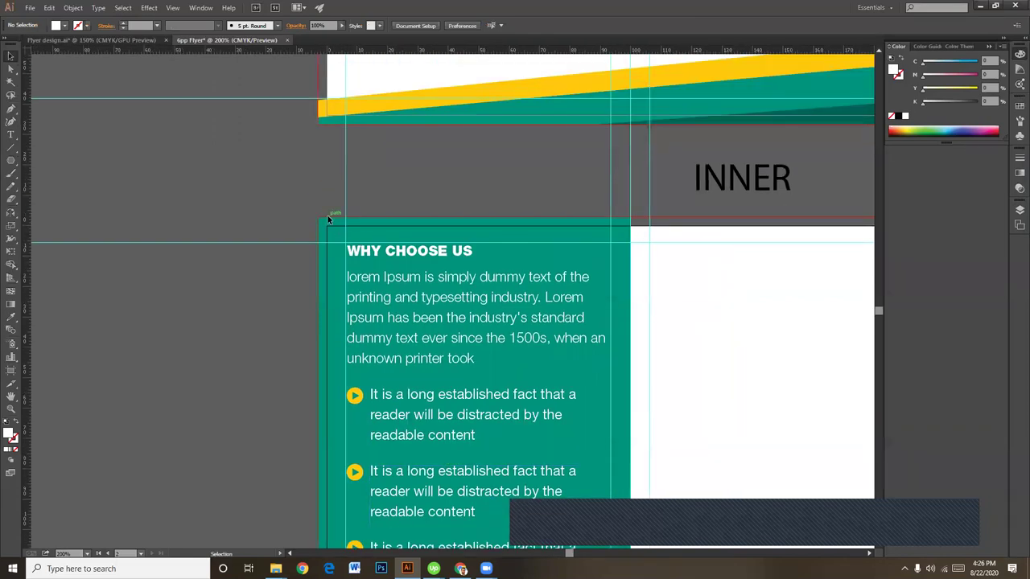
pyautogui.scroll(-10, 333, 244)
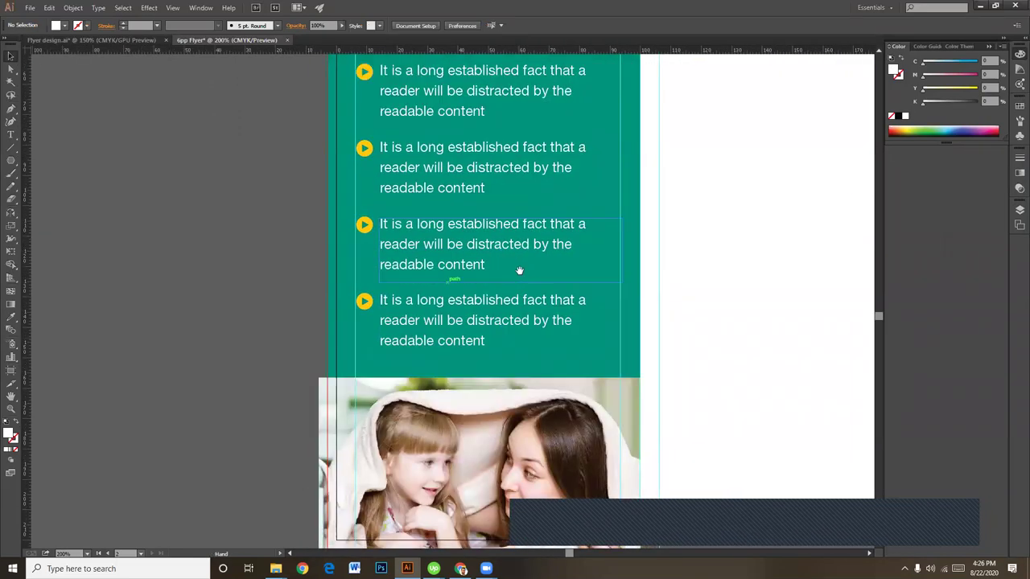
pyautogui.scroll(7, 564, 354)
pyautogui.hscroll(2, 563, 354)
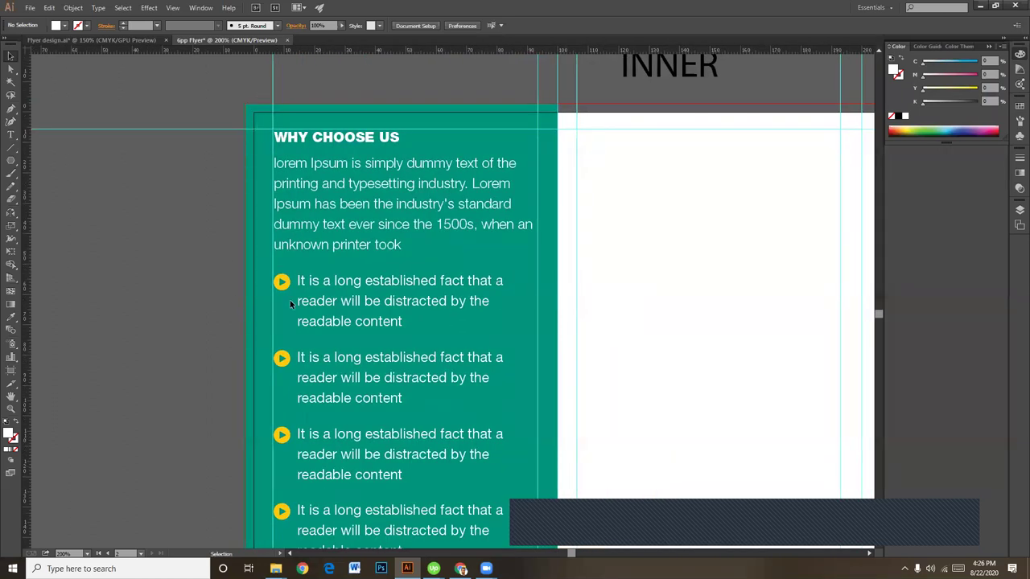
pyautogui.hscroll(12, 290, 300)
pyautogui.scroll(-3, 476, 331)
pyautogui.hscroll(-10, 453, 290)
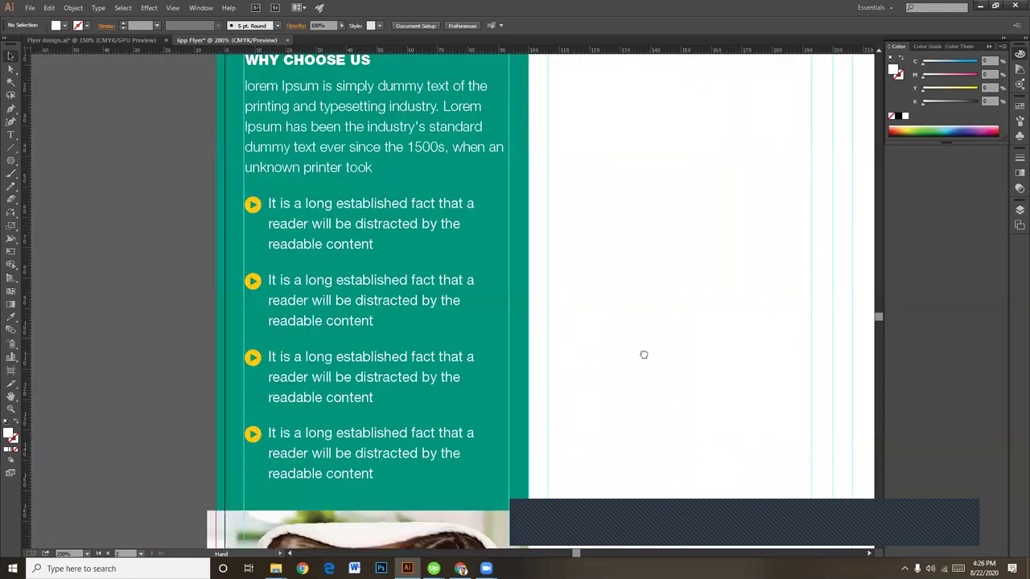
pyautogui.hscroll(-5, 644, 355)
pyautogui.scroll(1, 643, 355)
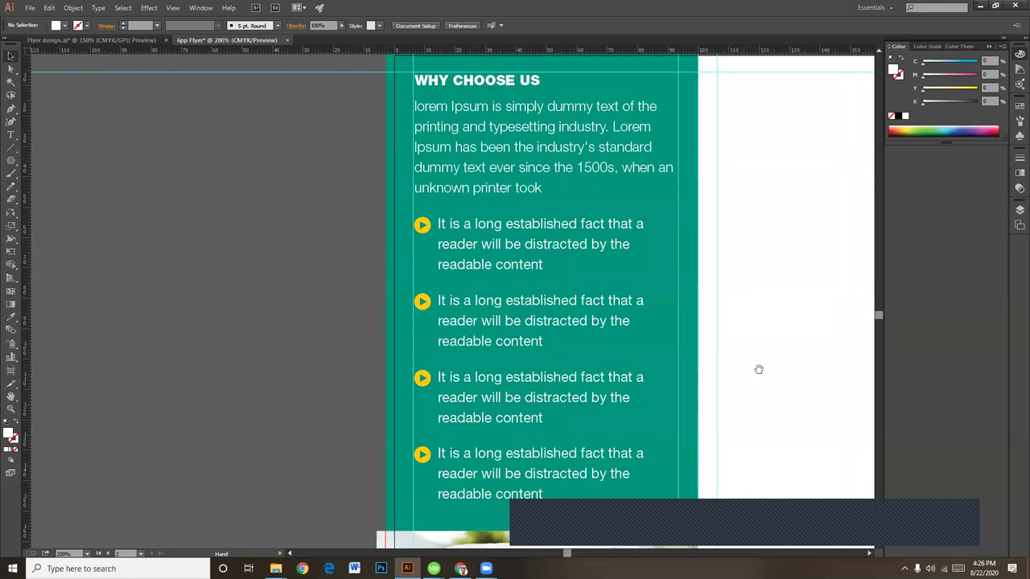
pyautogui.moveTo(805, 317); pyautogui.dragTo(601, 441)
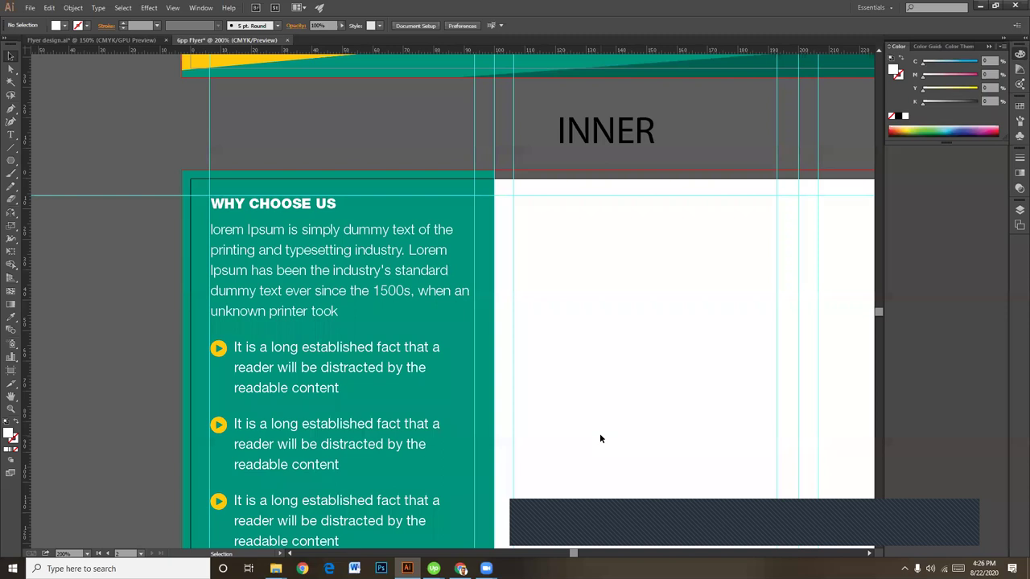
pyautogui.hscroll(2, 602, 434)
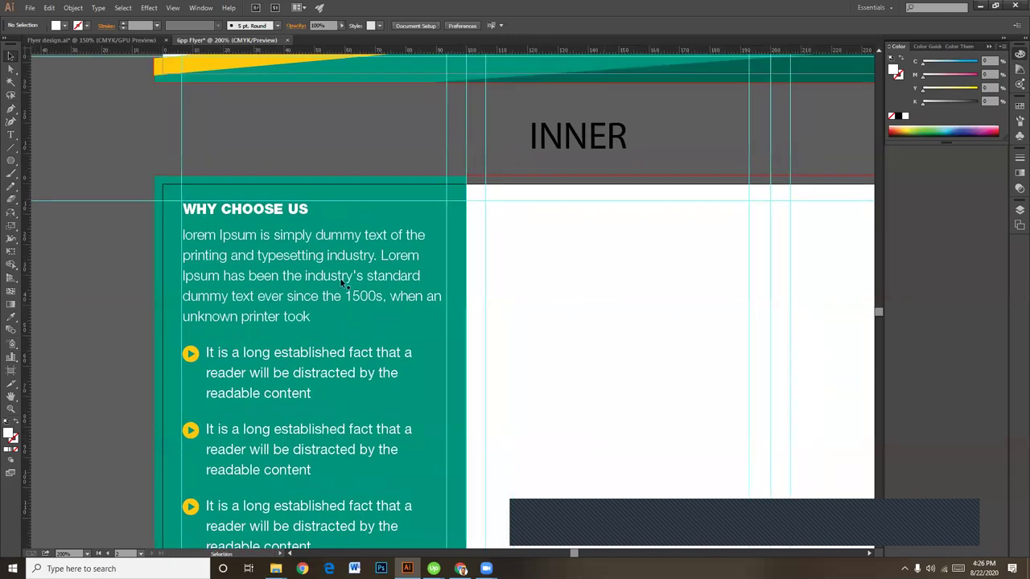
# Step: Copy the WHY CHOOSE US text block into the white panel and retitle it OUR SERVICE in black
pyautogui.click(296, 213)
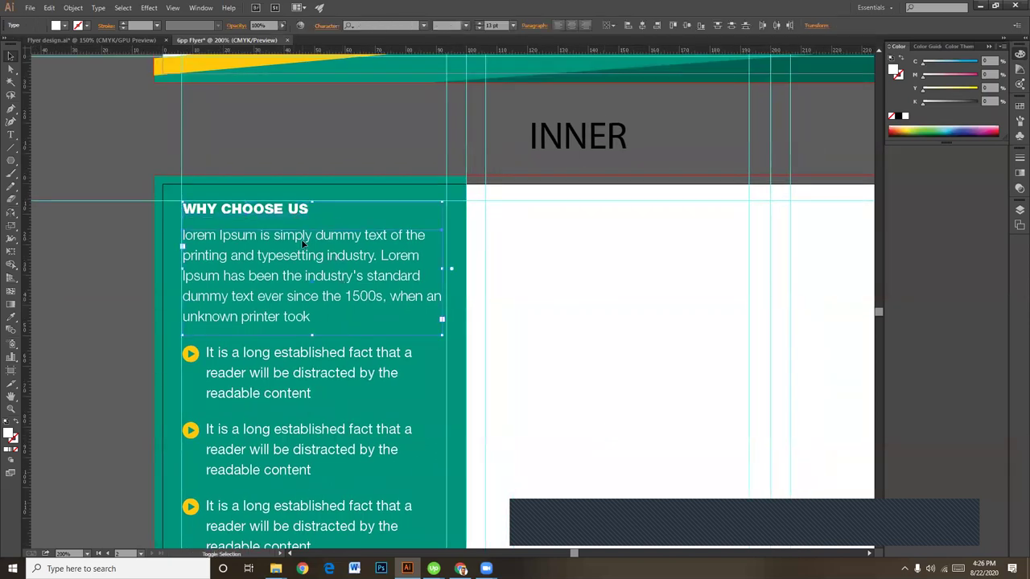
pyautogui.moveTo(301, 239); pyautogui.dragTo(608, 252)
pyautogui.click(619, 397)
pyautogui.click(605, 301)
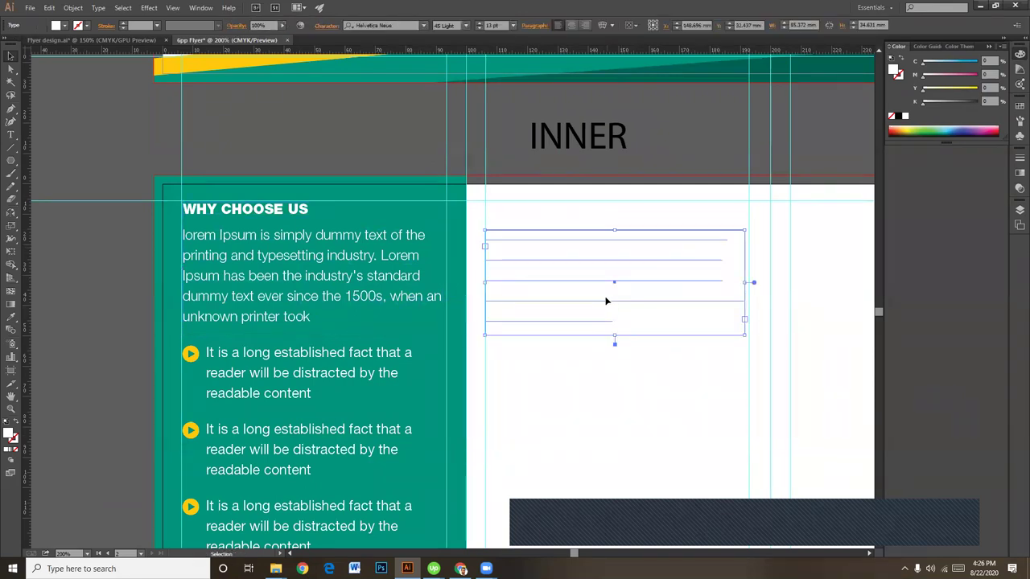
pyautogui.tripleClick(558, 214)
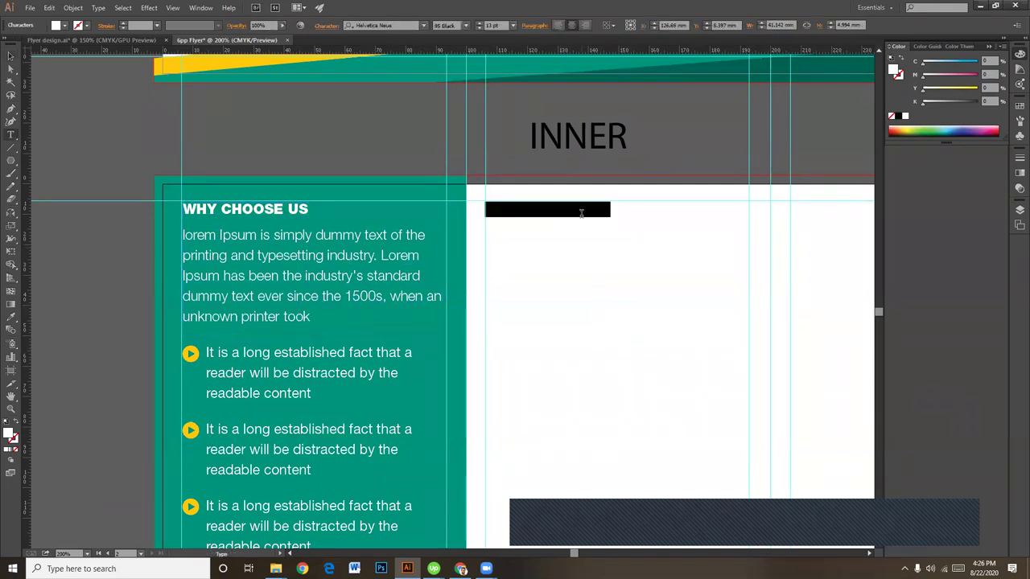
pyautogui.moveTo(957, 102); pyautogui.dragTo(978, 101)
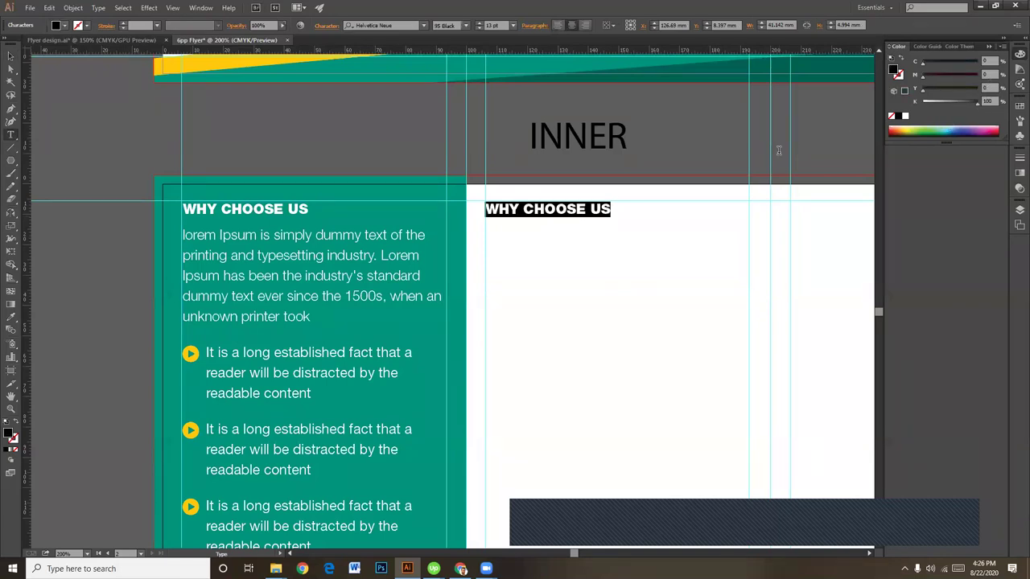
pyautogui.press('BackSpace')
pyautogui.write('ou')
pyautogui.press('BackSpace')
pyautogui.press('BackSpace')
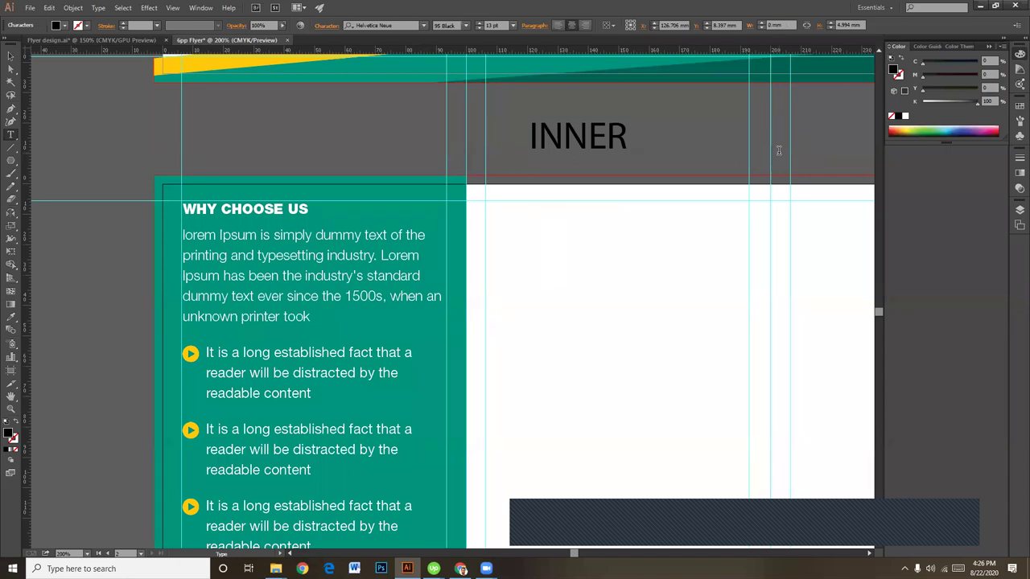
pyautogui.press('BackSpace')
pyautogui.write('OUR SERVICE')
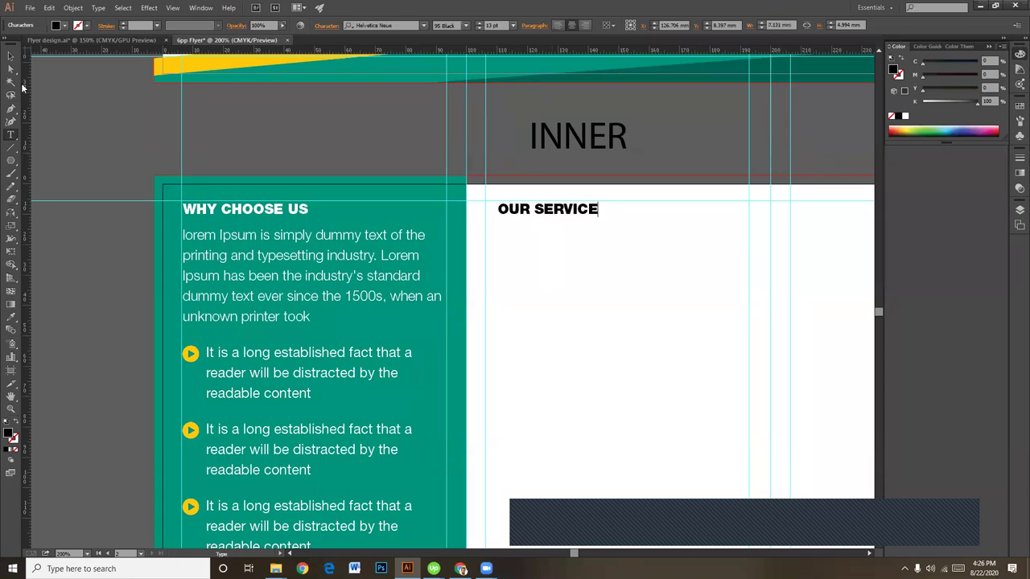
pyautogui.click(10, 56)
pyautogui.press('Left')
pyautogui.press('Left')
pyautogui.press('Left')
pyautogui.press('Left')
pyautogui.press('Left')
pyautogui.press('Left')
pyautogui.press('Left')
pyautogui.press('Left')
pyautogui.press('Left')
pyautogui.press('Left')
pyautogui.press('Left')
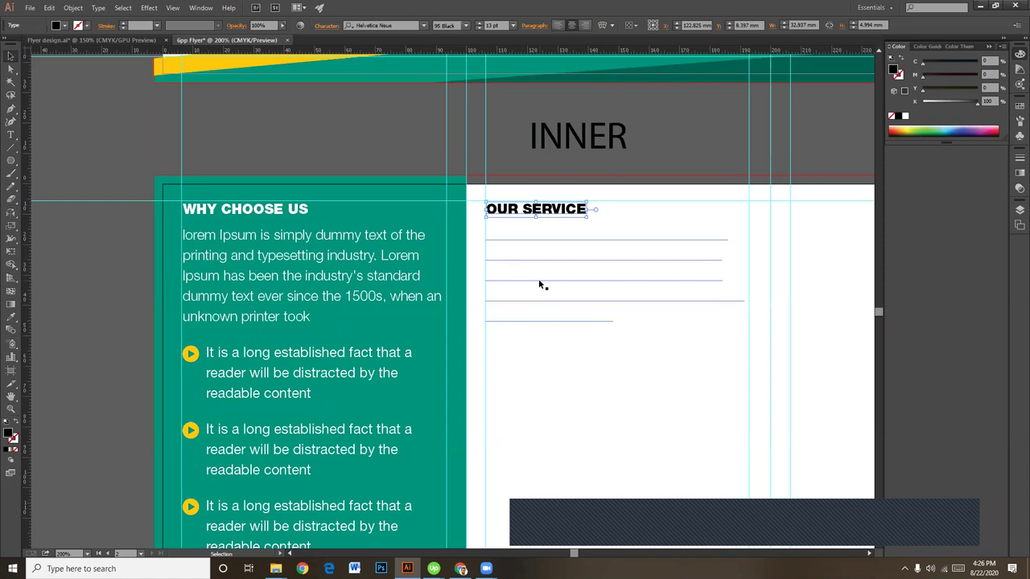
# Step: Make the intro paragraph black, trim it to its first sentence, and shrink the frame to two lines
pyautogui.click(539, 282)
pyautogui.moveTo(938, 107); pyautogui.dragTo(978, 104)
pyautogui.click(635, 372)
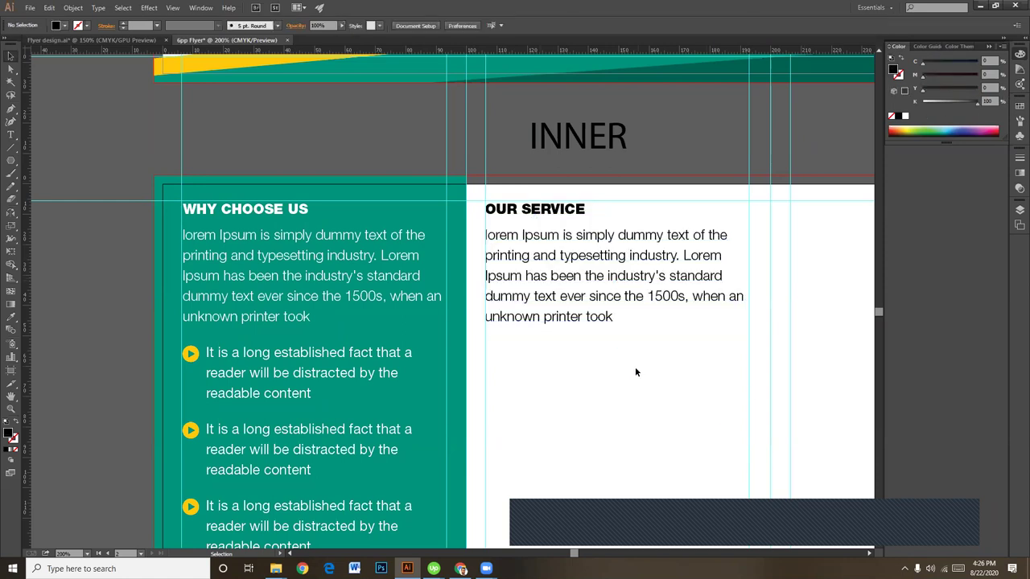
pyautogui.doubleClick(636, 306)
pyautogui.moveTo(627, 310); pyautogui.dragTo(698, 250)
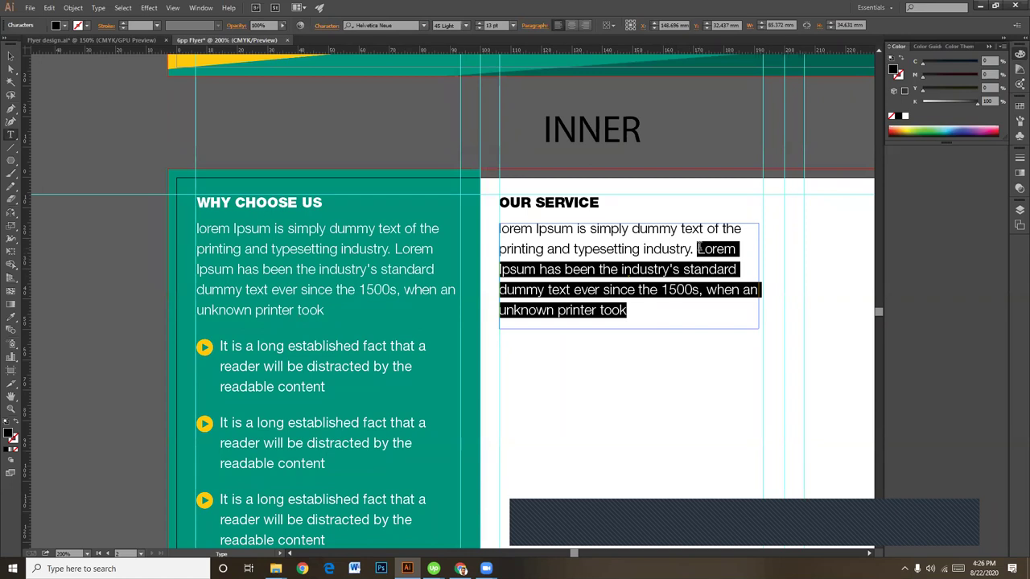
pyautogui.press('BackSpace')
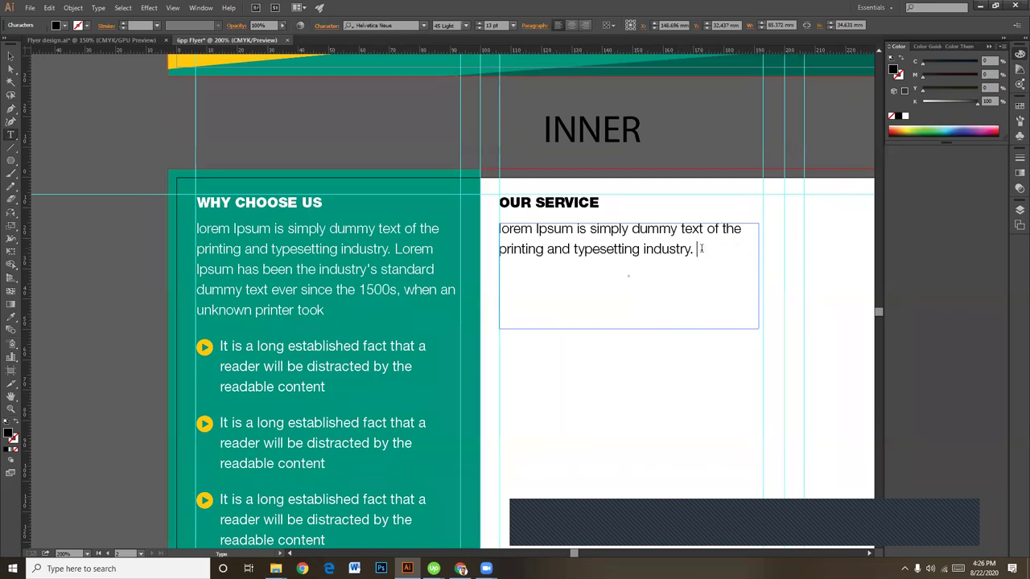
pyautogui.press('Escape')
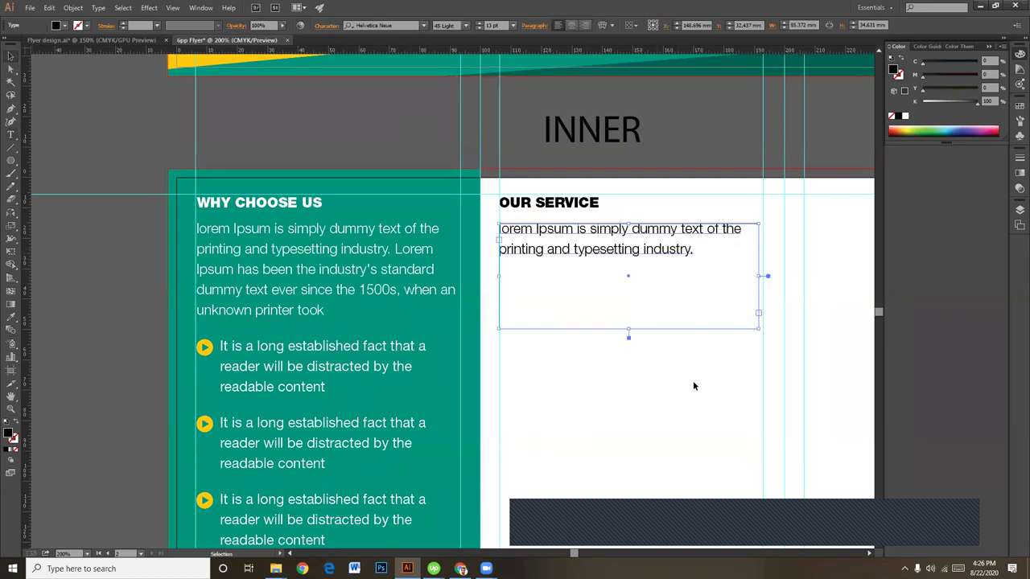
pyautogui.moveTo(628, 326); pyautogui.dragTo(632, 269)
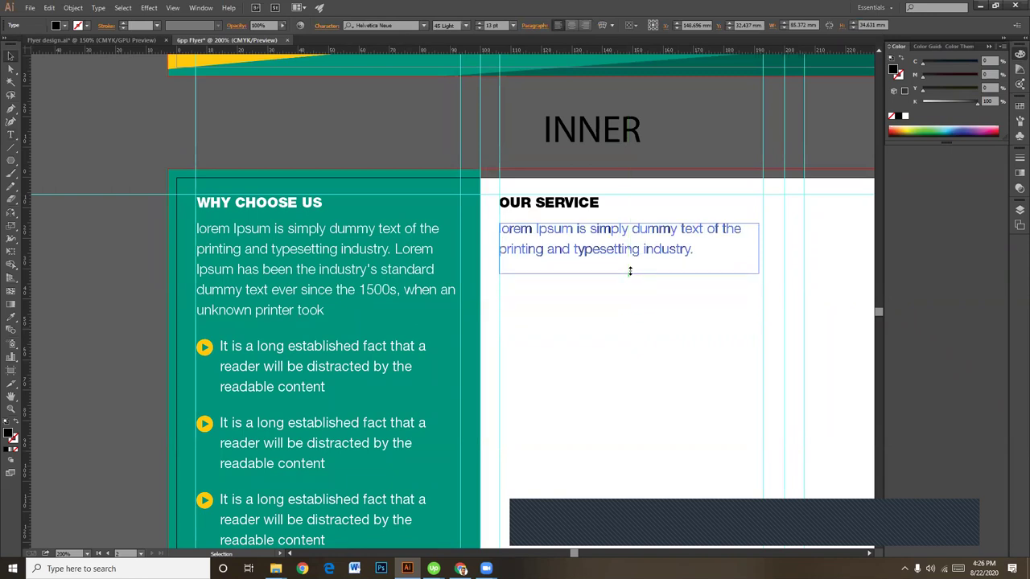
pyautogui.click(654, 316)
pyautogui.moveTo(649, 341); pyautogui.dragTo(642, 323)
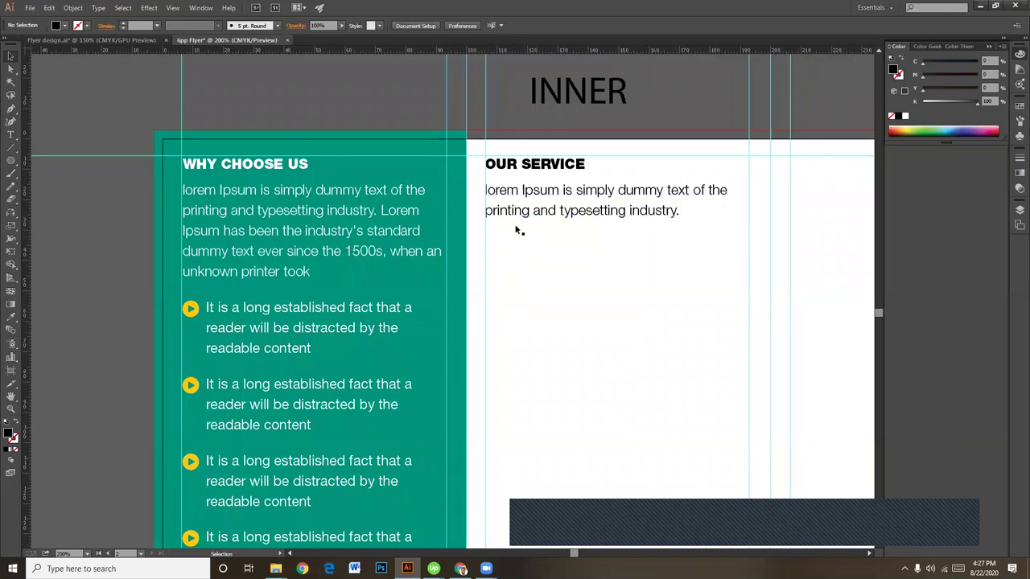
# Step: Open the Web Icons symbol library and enlarge its panel beside the OUR SERVICE panel
pyautogui.click(200, 8)
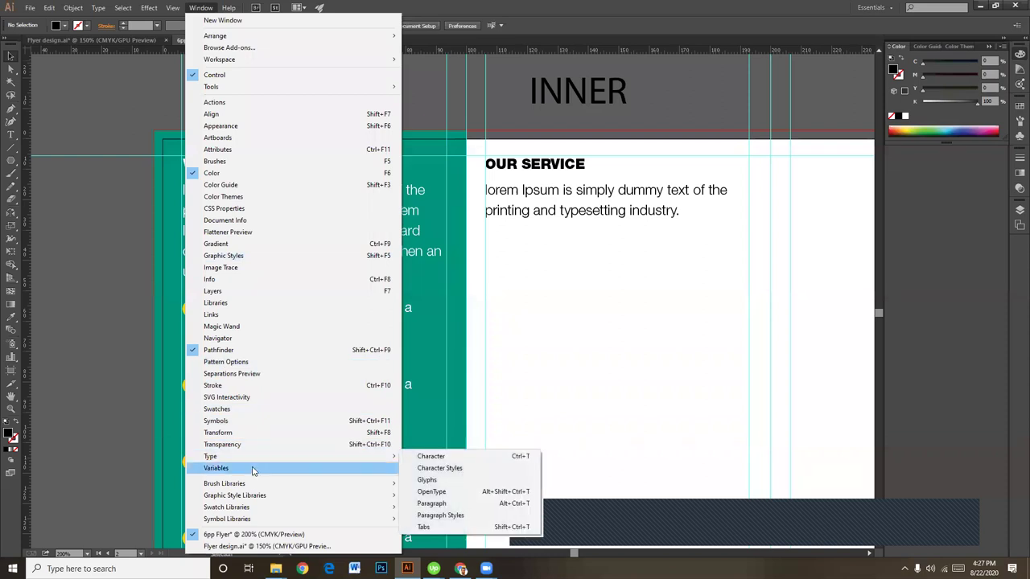
pyautogui.moveTo(253, 512)
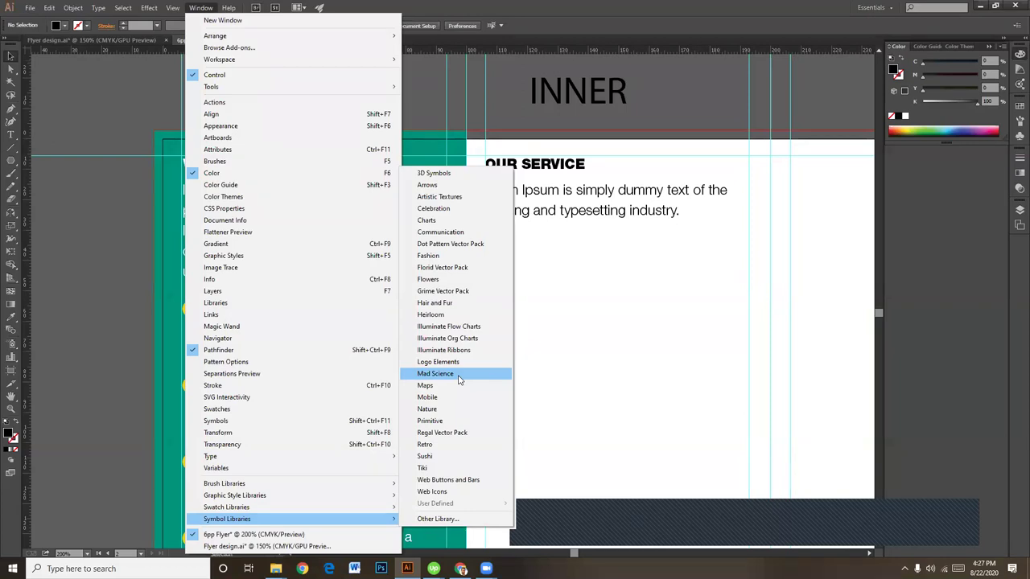
pyautogui.click(435, 491)
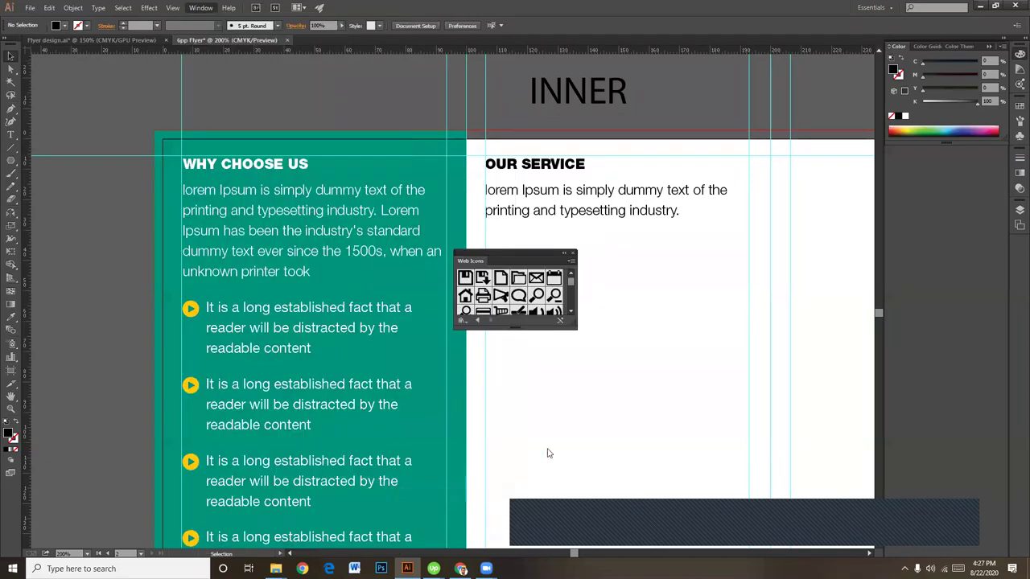
pyautogui.moveTo(503, 253); pyautogui.dragTo(795, 169)
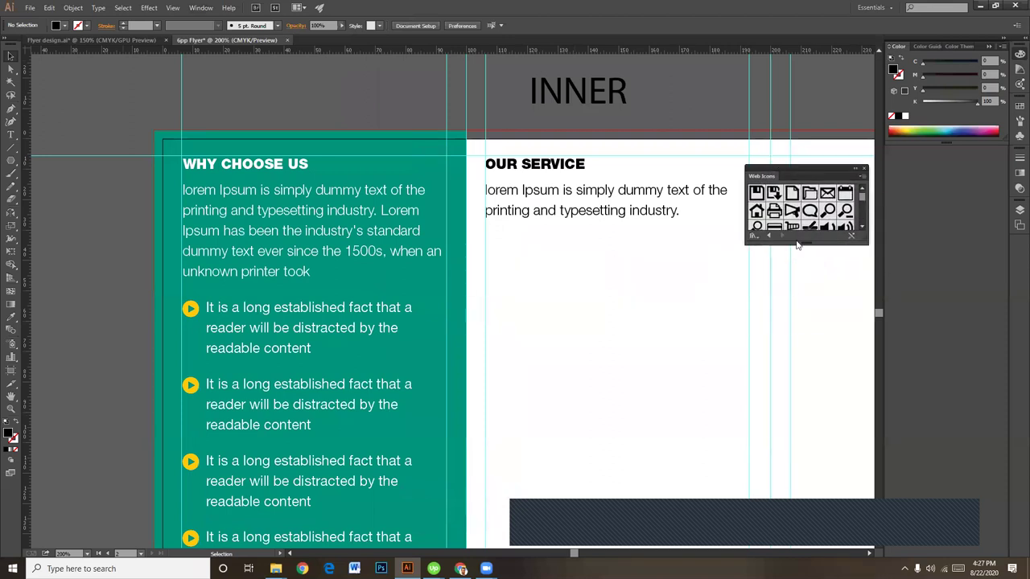
pyautogui.moveTo(819, 243); pyautogui.dragTo(816, 396)
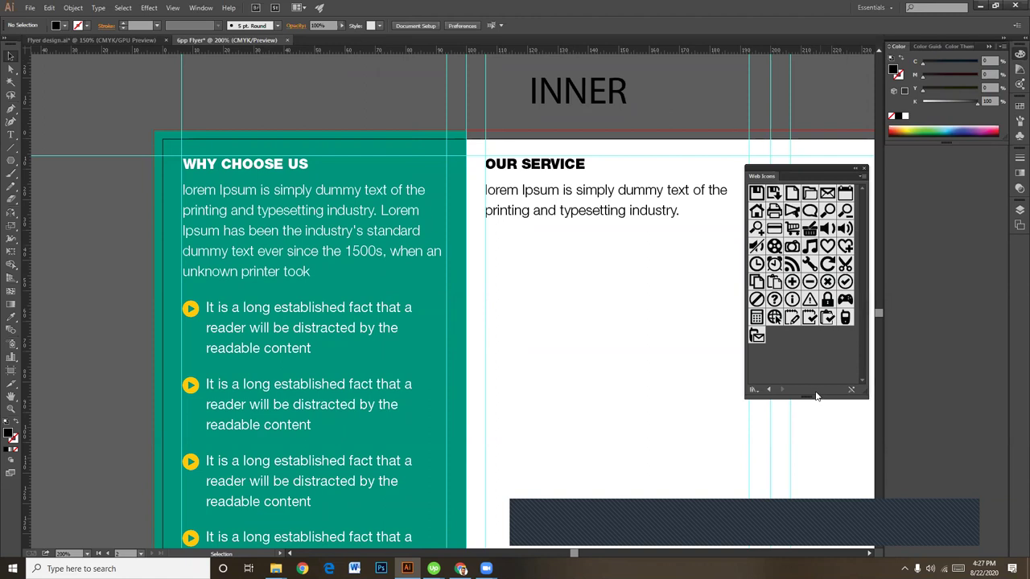
pyautogui.click(859, 179)
pyautogui.click(860, 179)
# Step: Place the Web Icons globe symbol below the OUR SERVICE intro as a small icon
pyautogui.click(202, 8)
pyautogui.moveTo(256, 521)
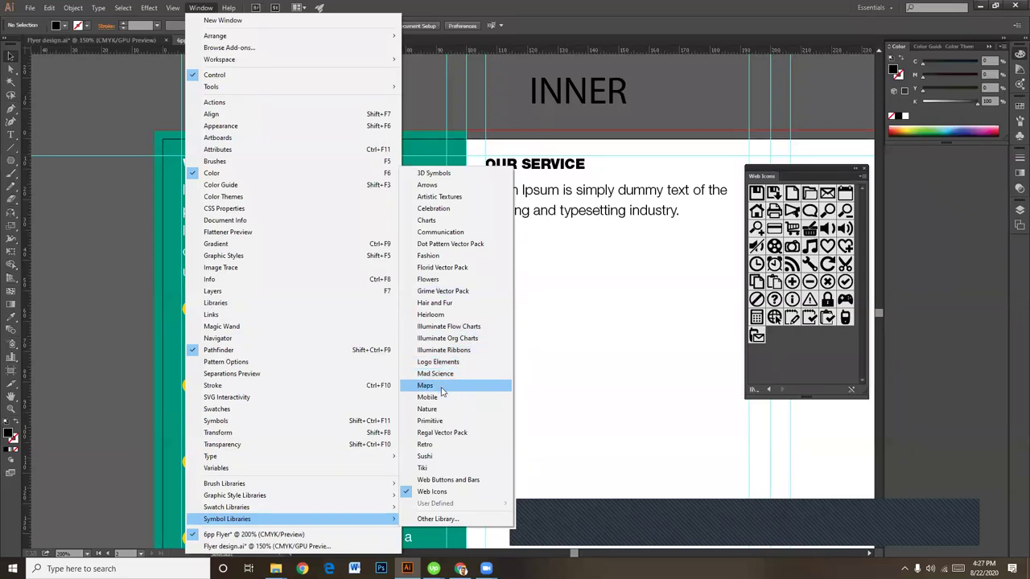
pyautogui.click(429, 409)
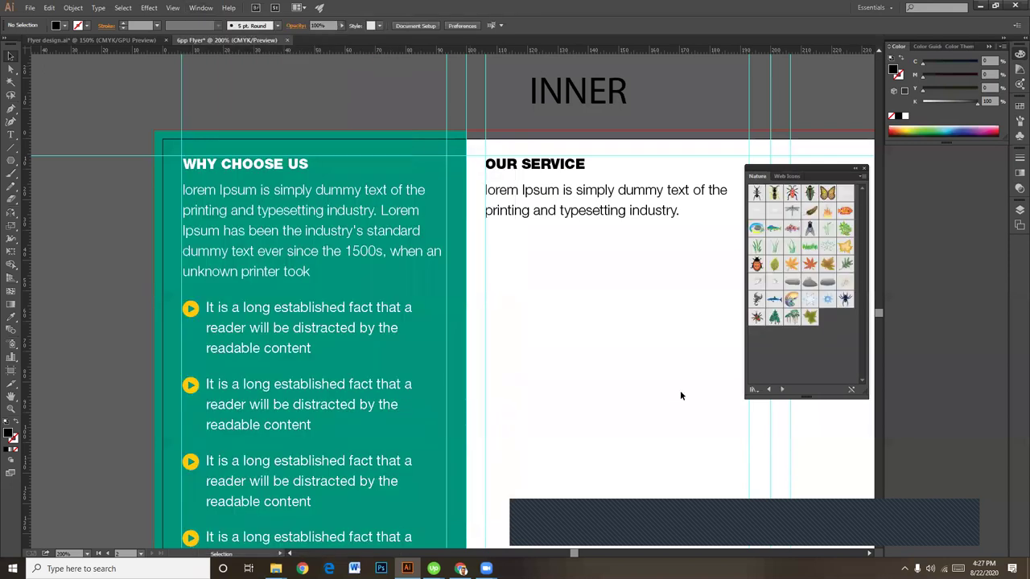
pyautogui.click(787, 176)
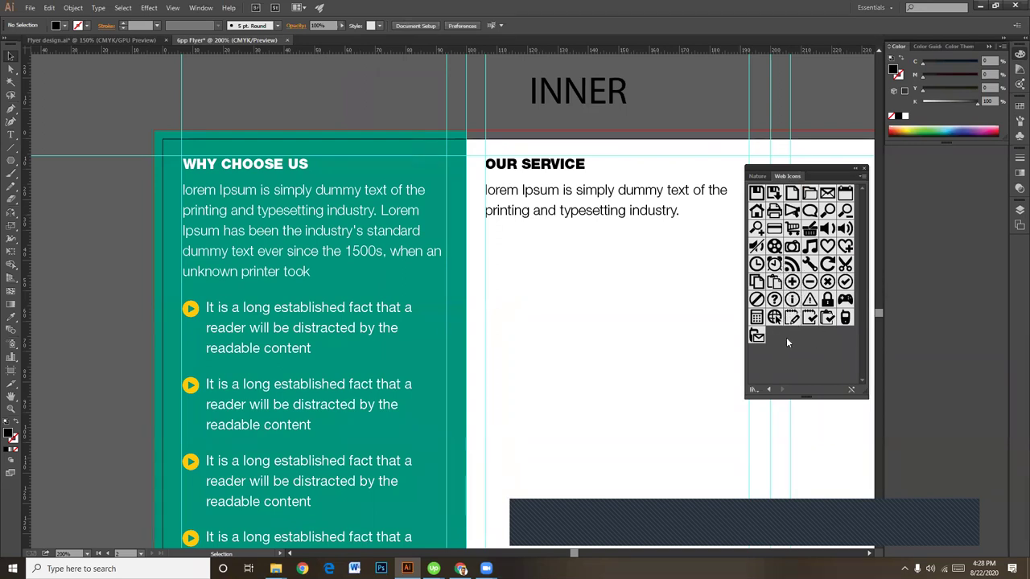
pyautogui.moveTo(774, 317); pyautogui.dragTo(545, 285)
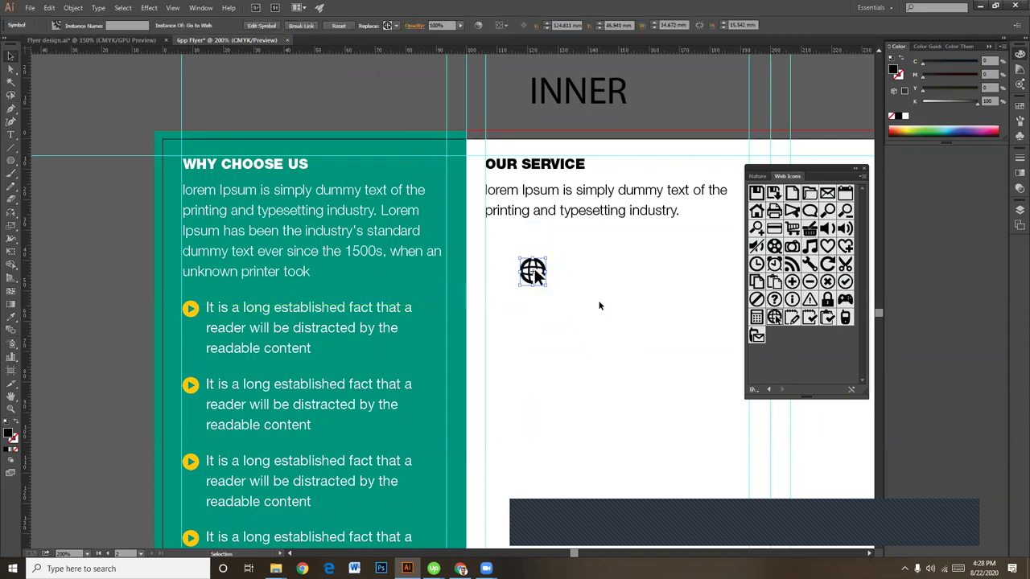
pyautogui.click(598, 301)
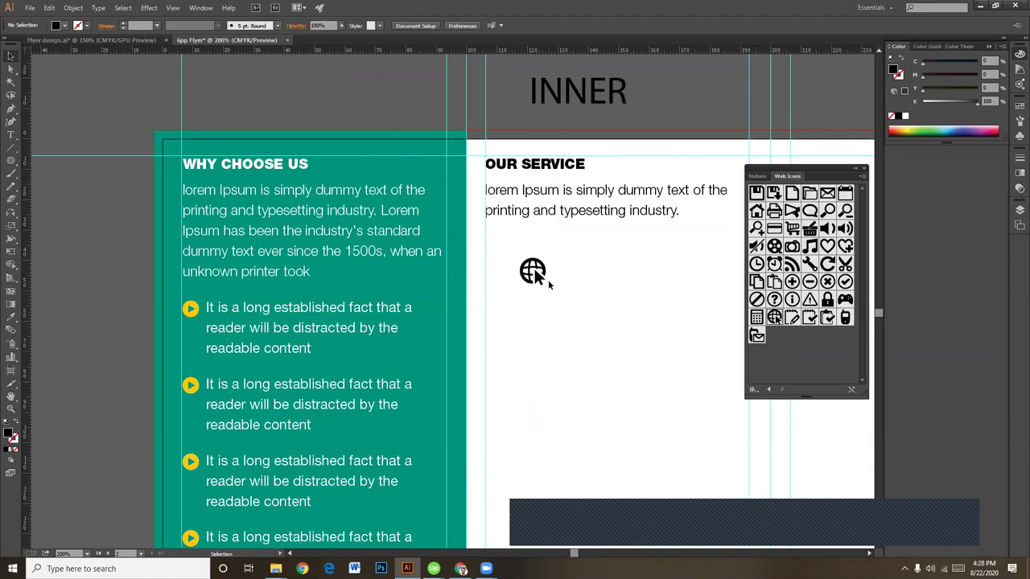
pyautogui.click(534, 274)
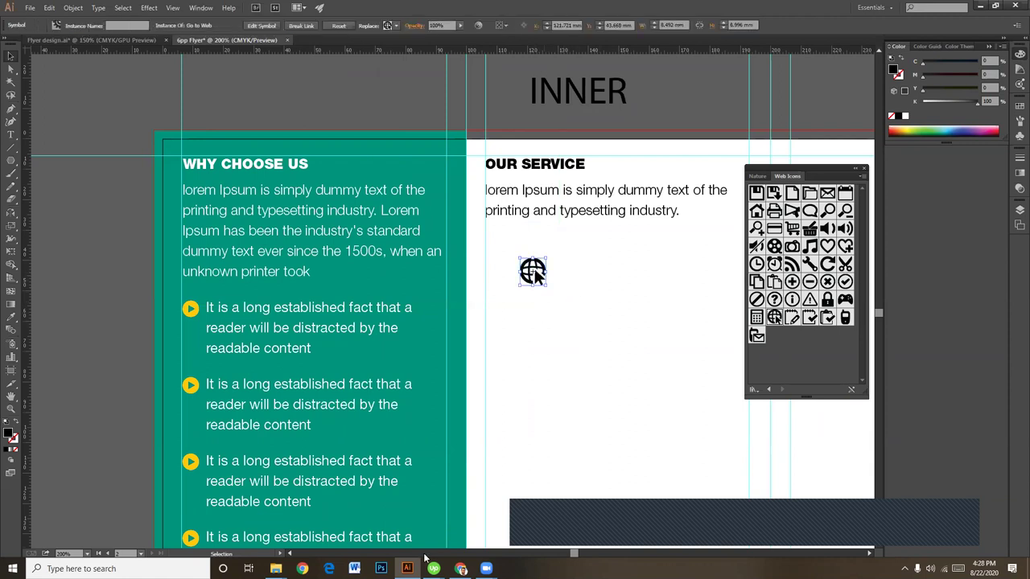
# Step: In a new Chrome tab, go to icons8.com and search for TEAM icons
pyautogui.click(460, 568)
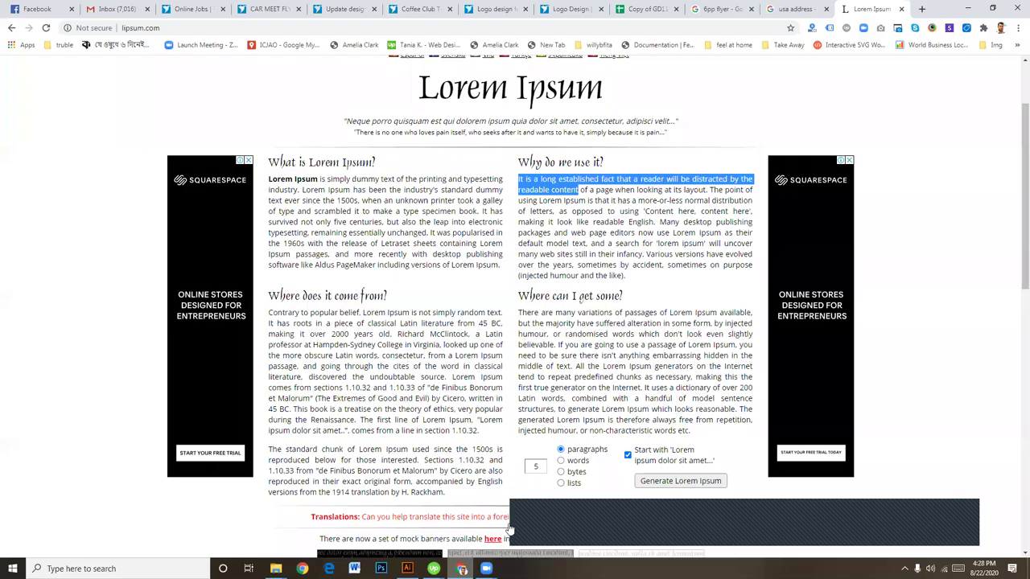
pyautogui.click(922, 9)
pyautogui.write('ICON')
pyautogui.press('Return')
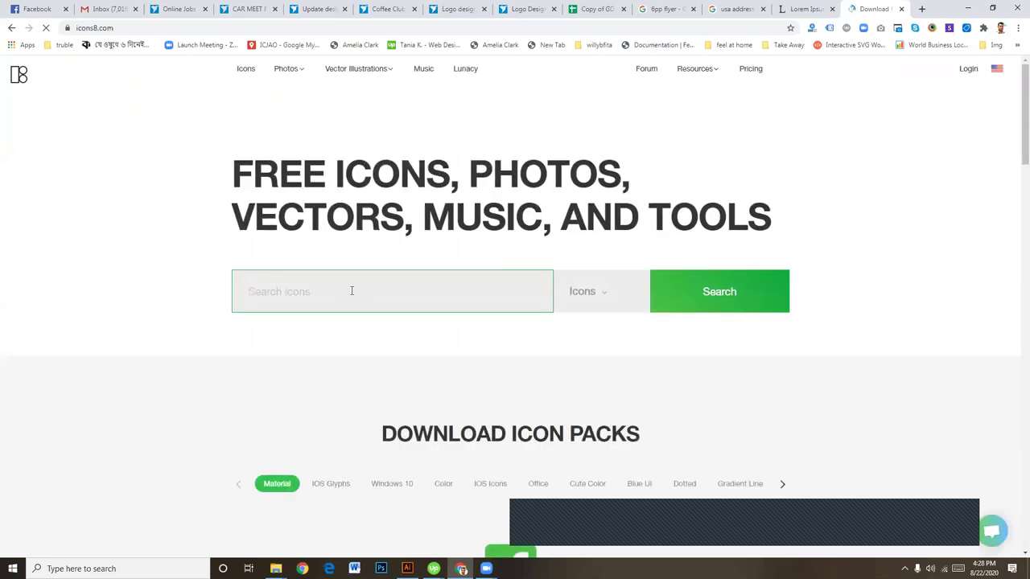
pyautogui.write('TEAM')
pyautogui.click(726, 294)
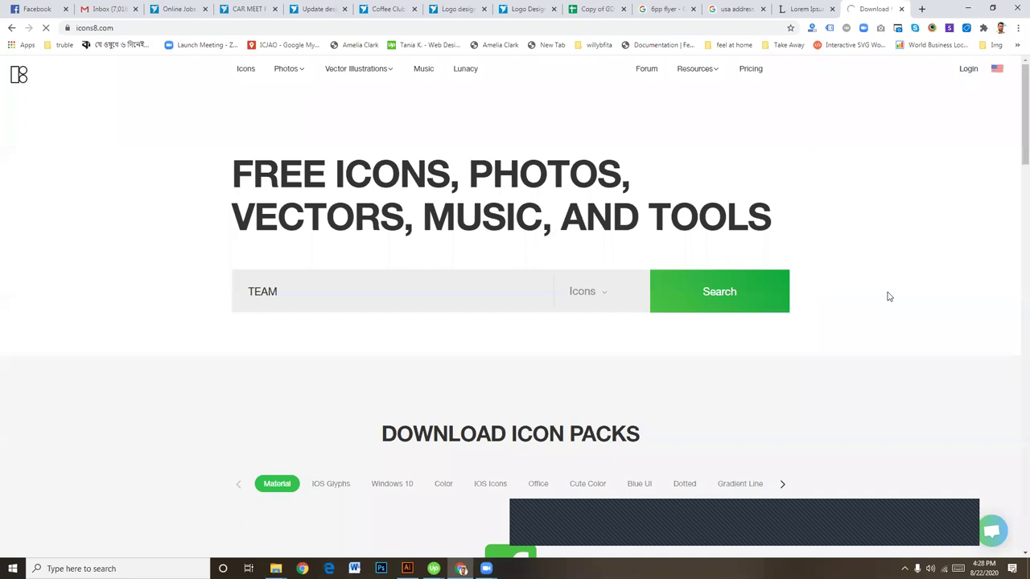
pyautogui.scroll(-3, 886, 285)
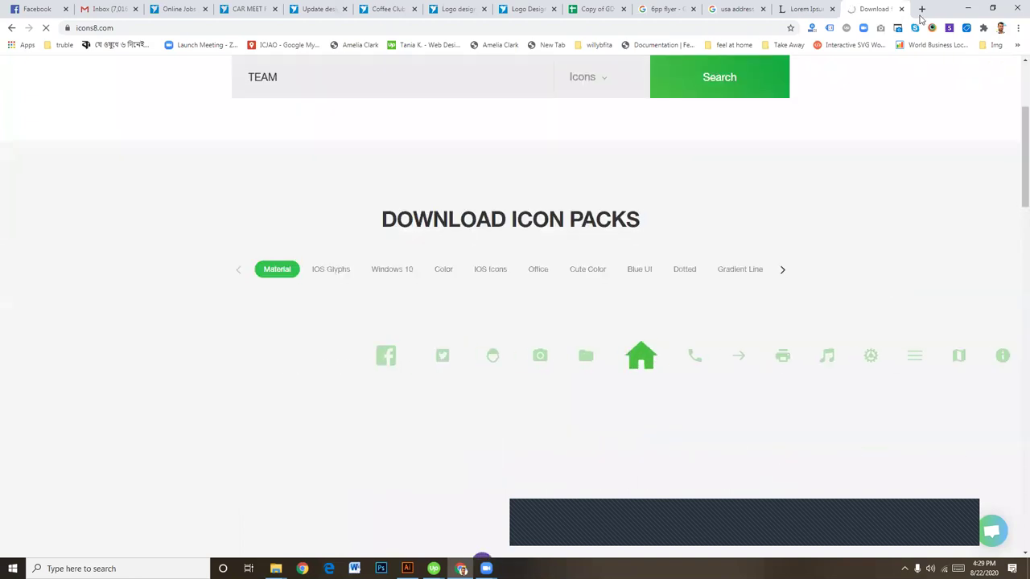
# Step: Go to Iconfinder in a new browser tab and search for TEAM icons
pyautogui.click(922, 9)
pyautogui.write('ICONFIND')
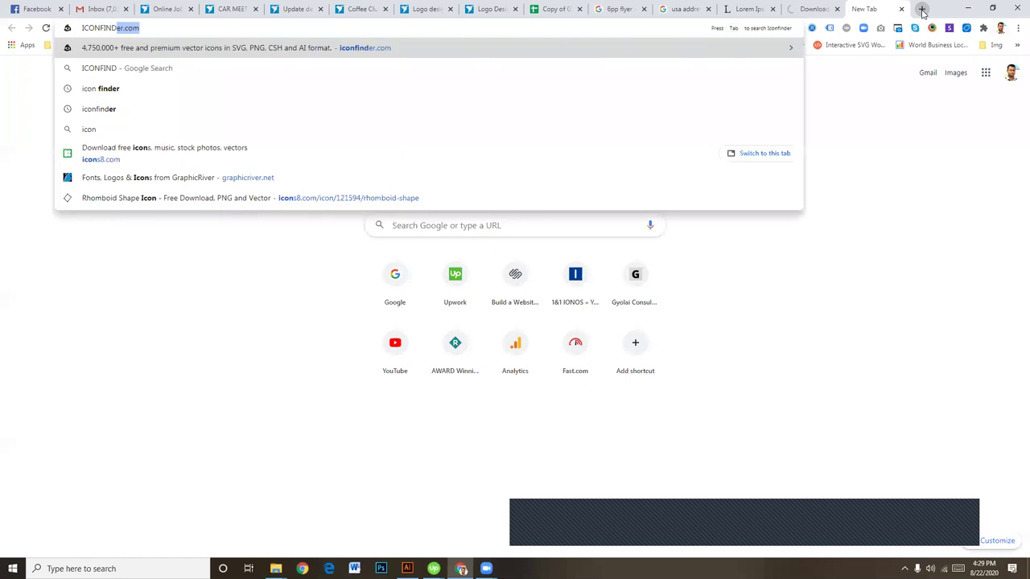
pyautogui.press('Return')
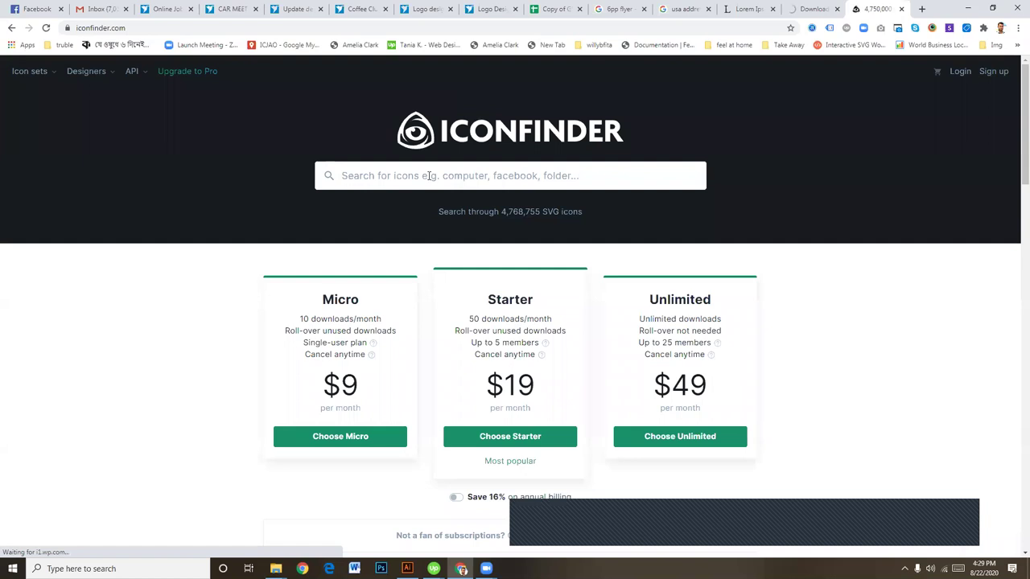
pyautogui.write('TEAM')
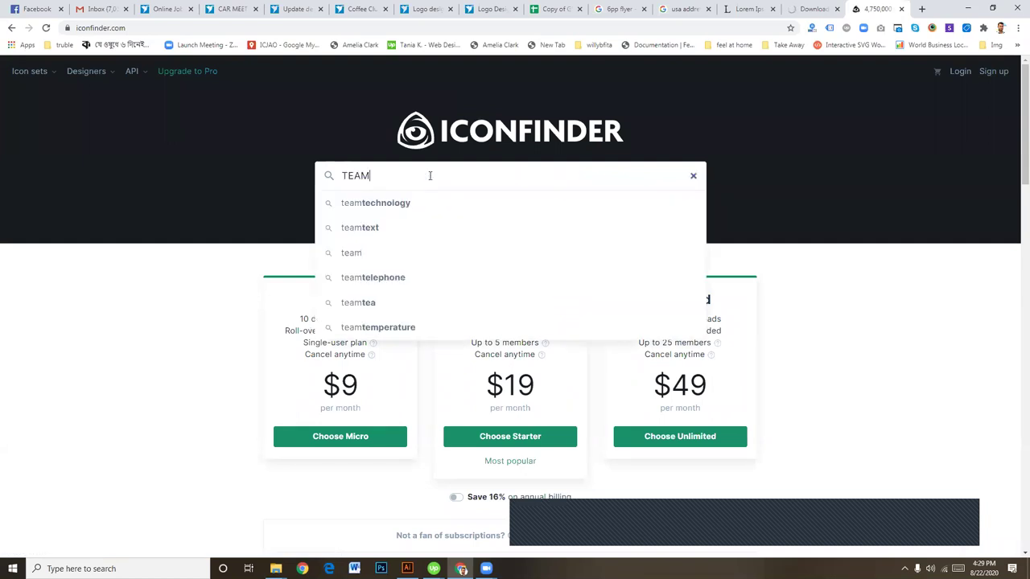
pyautogui.press('Return')
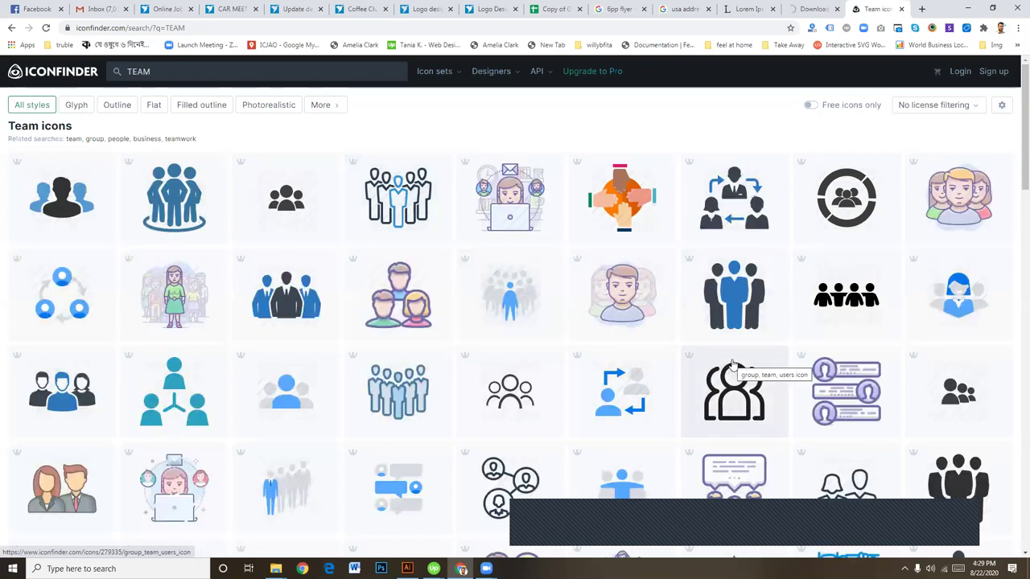
# Step: Browse the TEAM icon results, briefly checking the other download tab
pyautogui.scroll(-3, 881, 290)
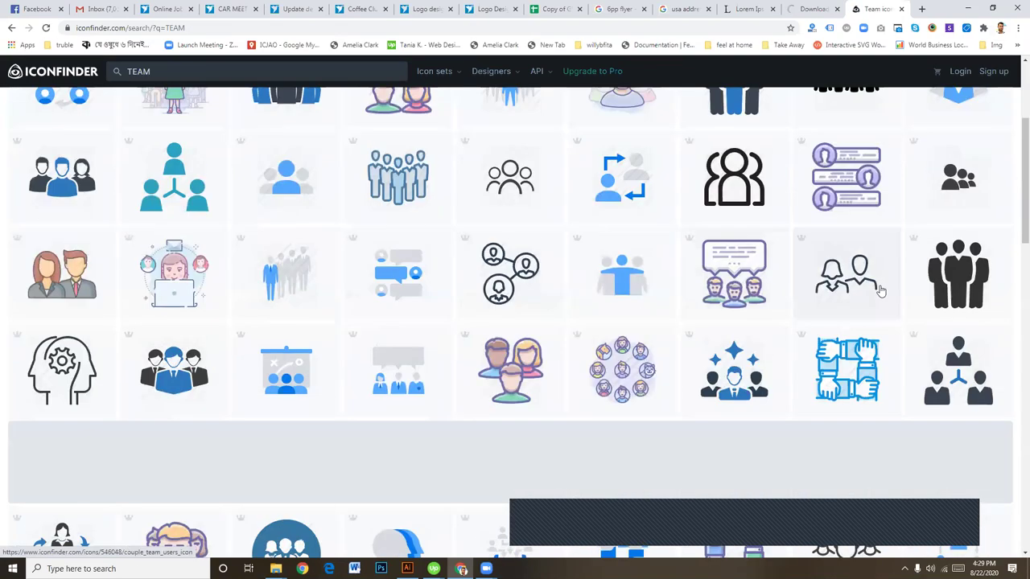
pyautogui.scroll(-5, 880, 292)
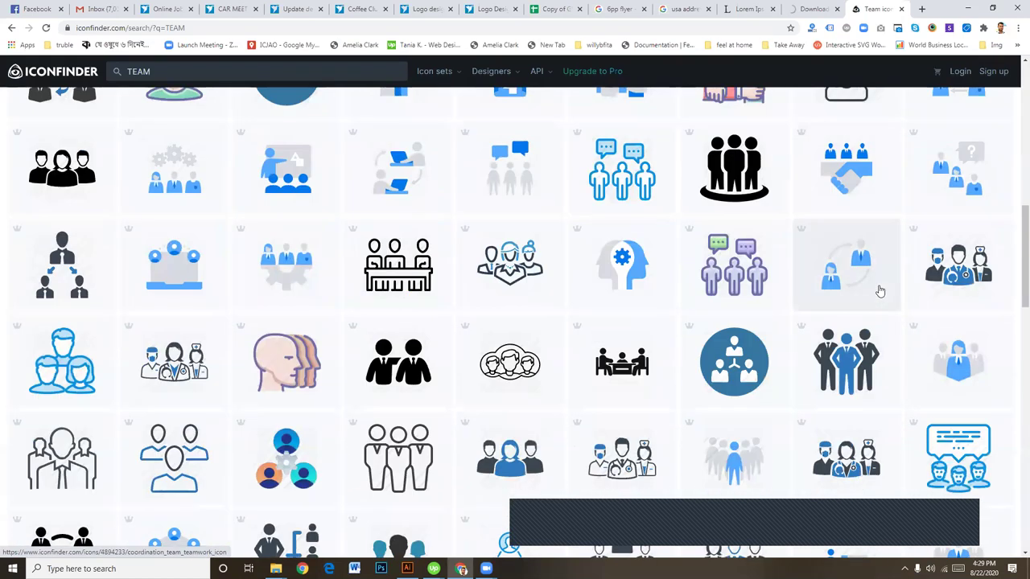
pyautogui.scroll(-5, 881, 291)
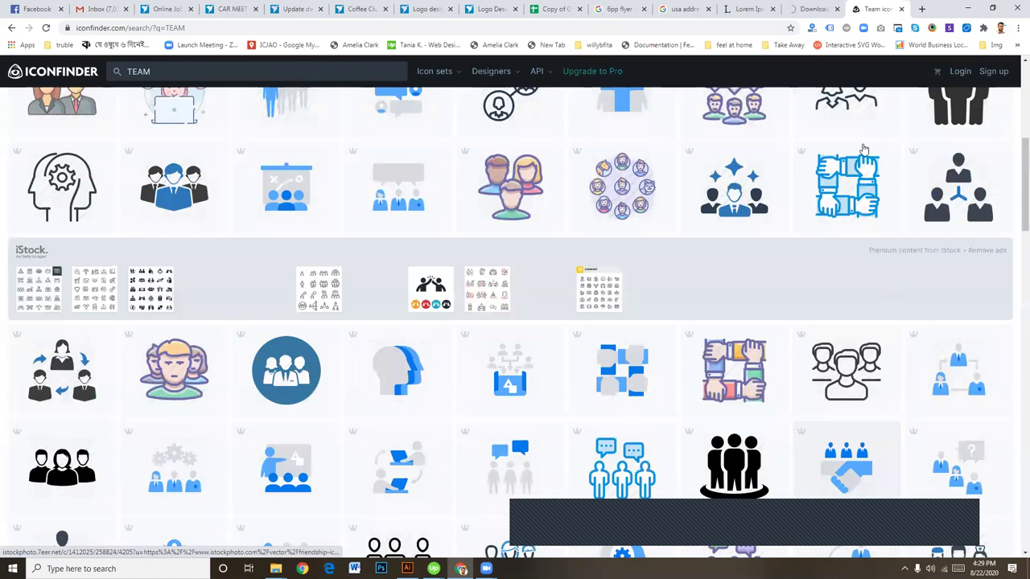
pyautogui.scroll(20, 880, 291)
pyautogui.click(819, 8)
pyautogui.click(877, 9)
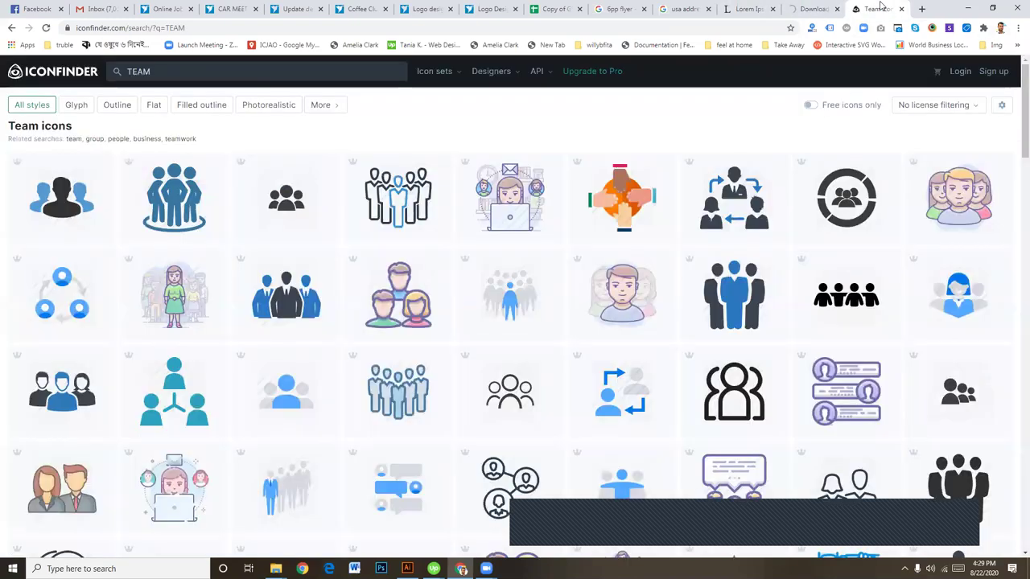
pyautogui.scroll(-3, 451, 294)
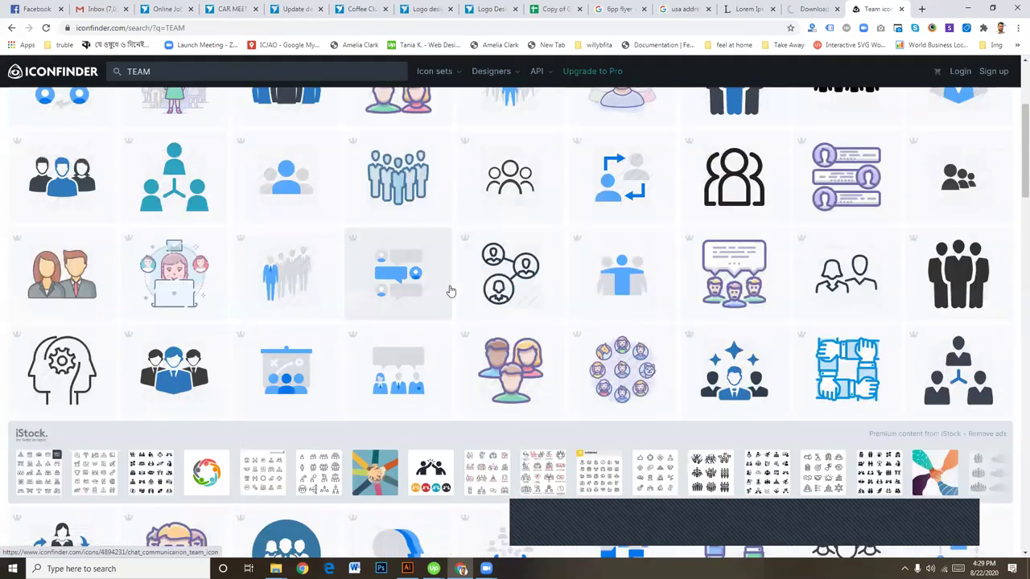
pyautogui.scroll(-8, 458, 292)
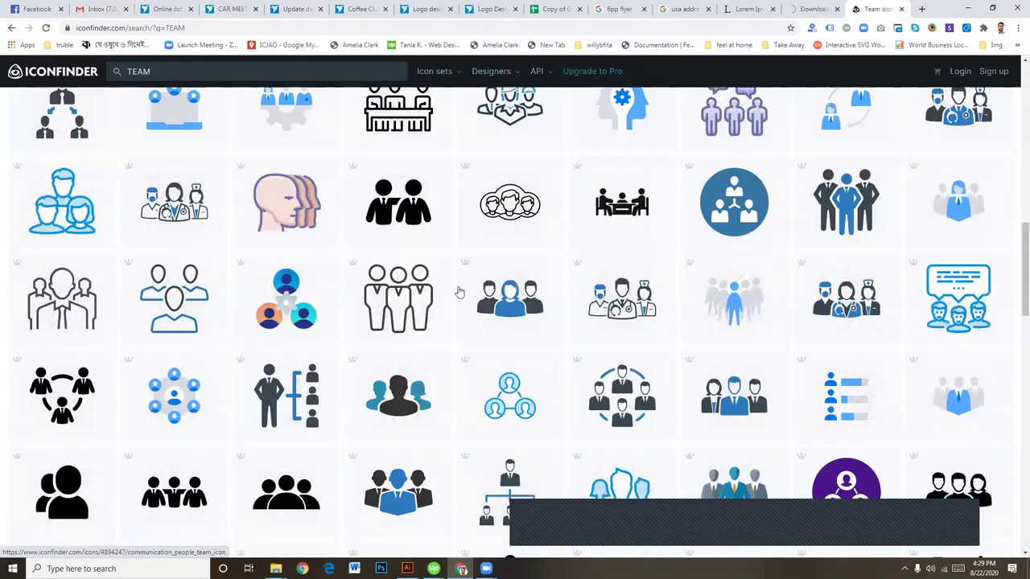
pyautogui.scroll(-8, 458, 292)
pyautogui.scroll(12, 459, 293)
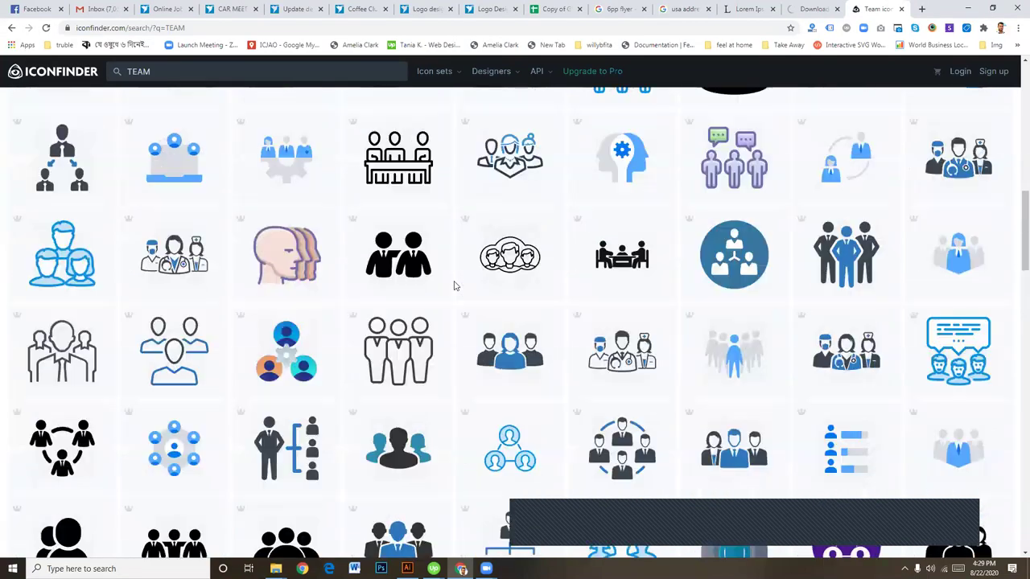
pyautogui.scroll(5, 461, 297)
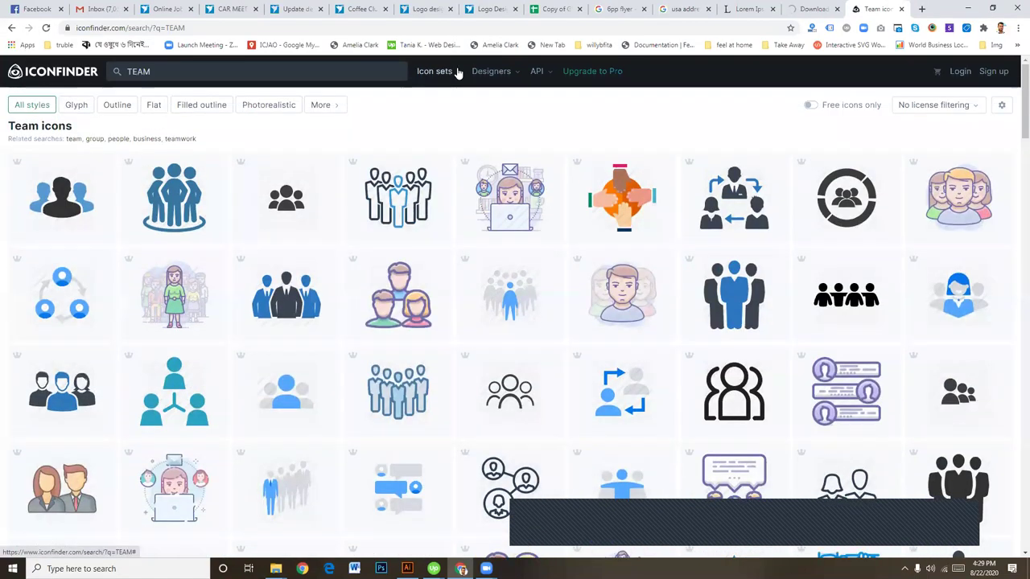
# Step: Filter the Iconfinder results to free icons only
pyautogui.moveTo(457, 73)
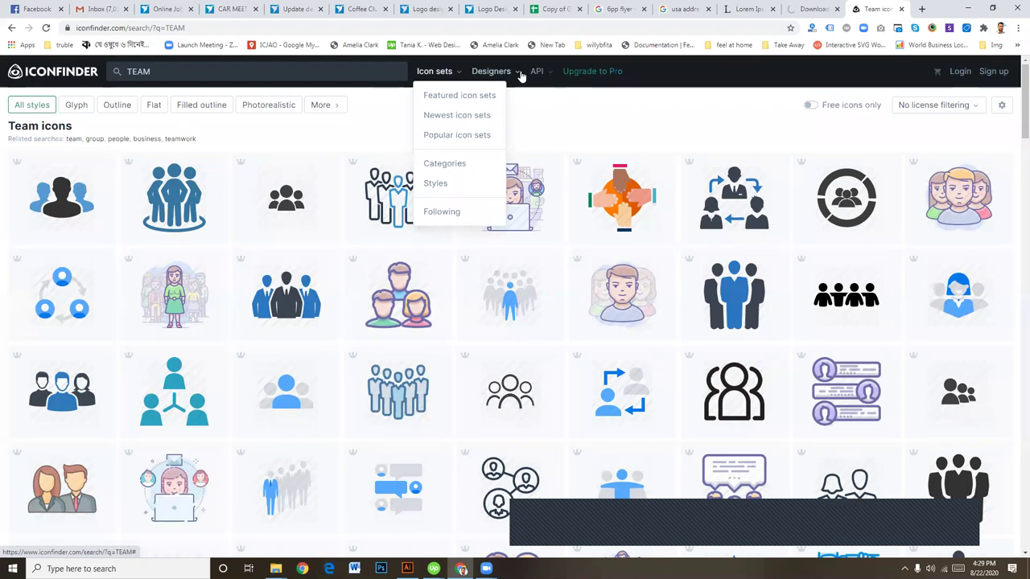
pyautogui.moveTo(521, 75)
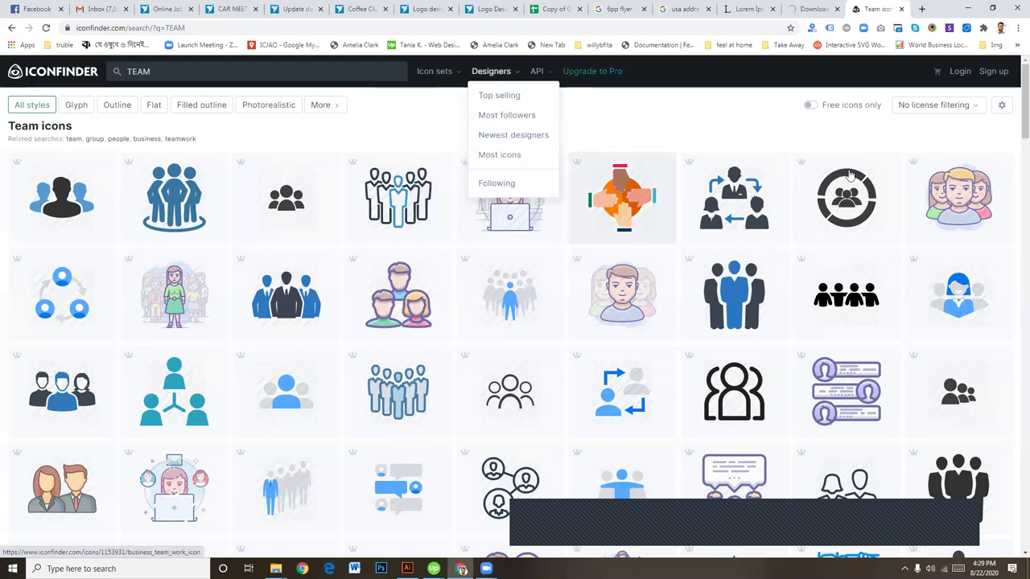
pyautogui.click(337, 107)
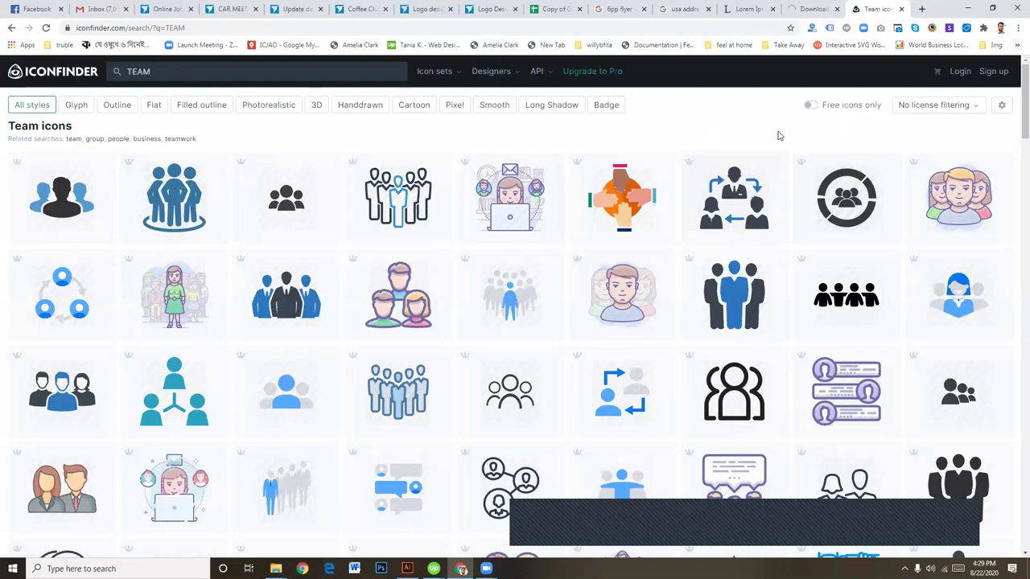
pyautogui.click(811, 105)
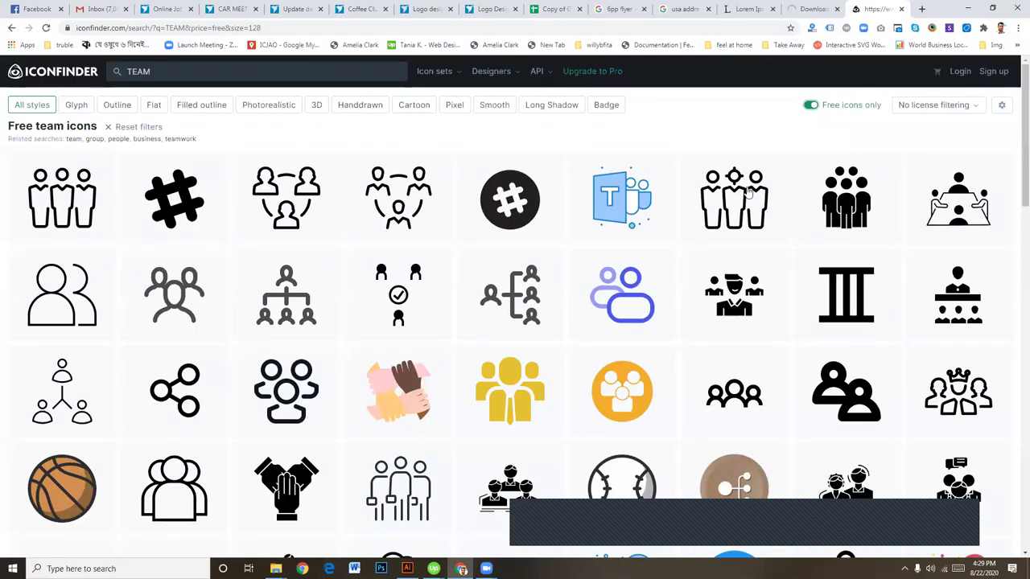
# Step: Download the manager squad icon as a 512 px PNG to the Desktop and drop it into the flyer
pyautogui.click(741, 304)
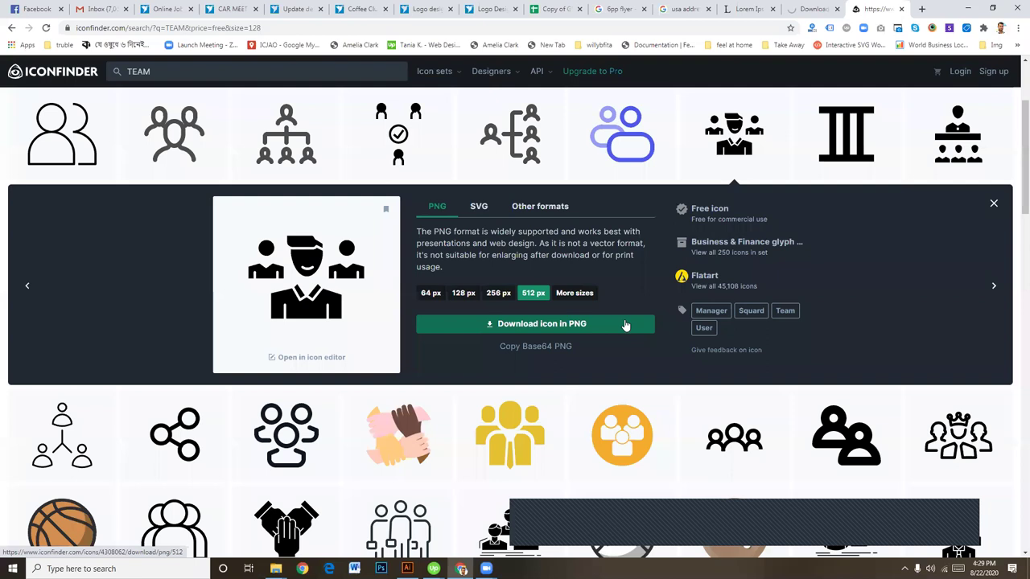
pyautogui.click(567, 324)
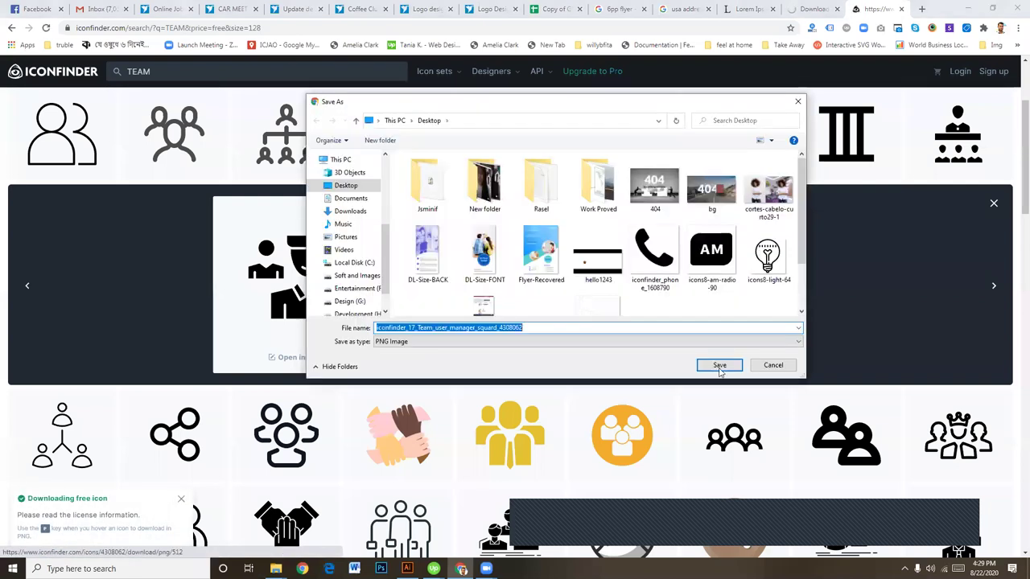
pyautogui.click(719, 367)
pyautogui.moveTo(56, 544); pyautogui.dragTo(611, 344)
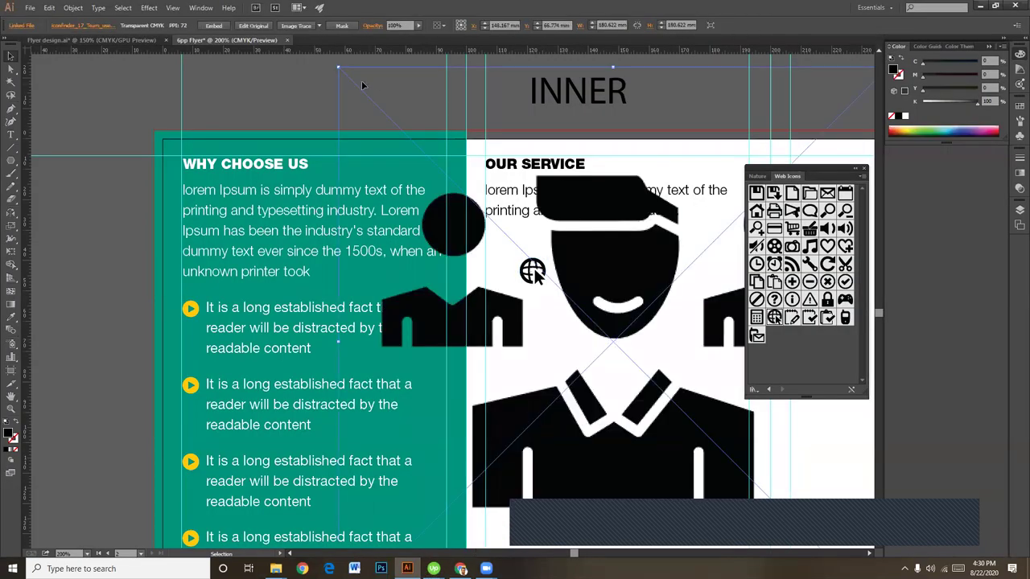
# Step: Shrink the placed team image to icon size and delete the stray globe symbol
pyautogui.moveTo(338, 68); pyautogui.dragTo(563, 327)
pyautogui.moveTo(519, 239); pyautogui.dragTo(560, 295)
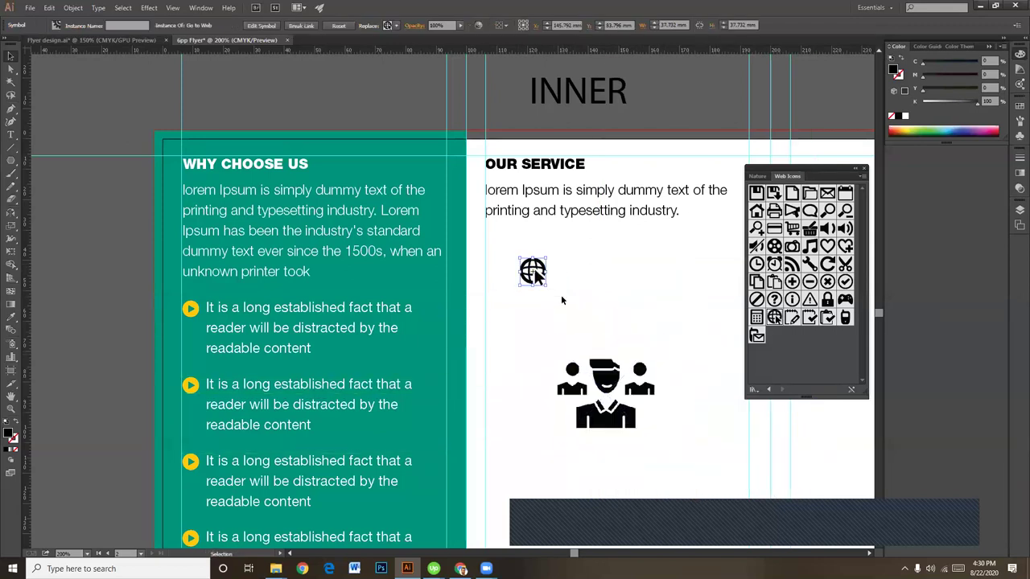
pyautogui.press('Delete')
# Step: Move the team icon under the Our Service intro text
pyautogui.hotkey('shift', 'k')
pyautogui.click(560, 308)
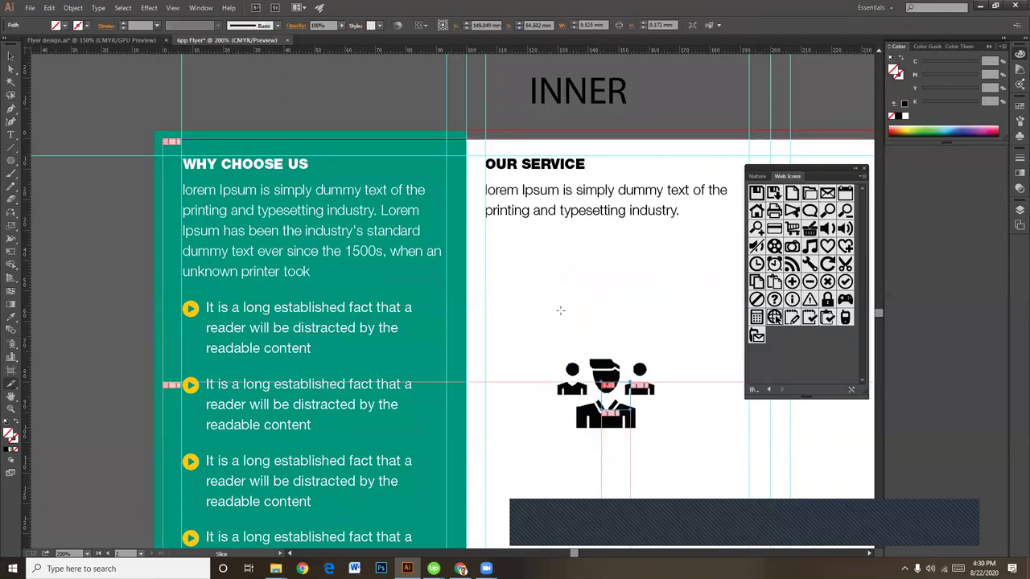
pyautogui.hotkey('ctrl', 'z')
pyautogui.press('v')
pyautogui.moveTo(621, 389); pyautogui.dragTo(577, 310)
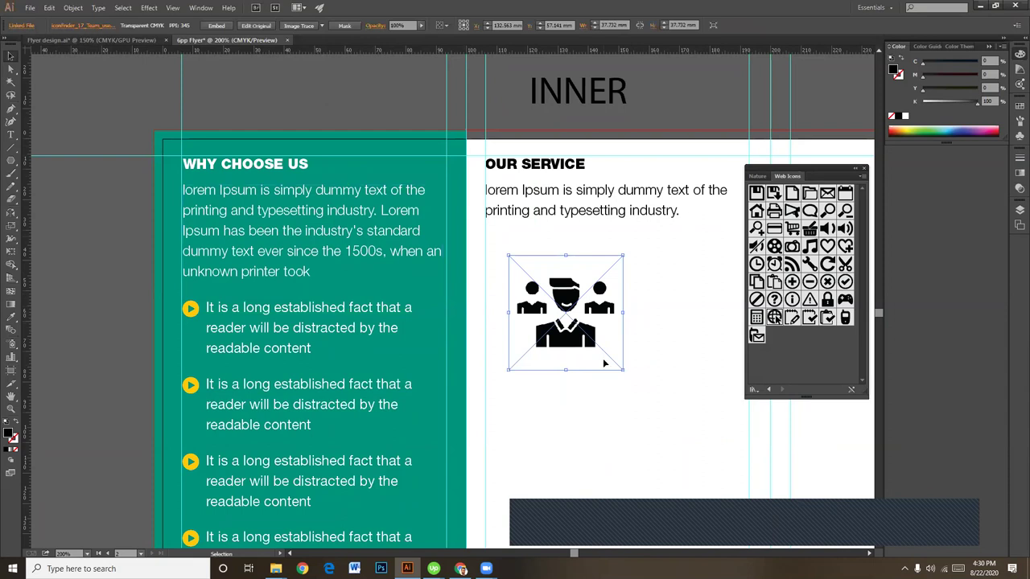
# Step: Image Trace the team icon, expand it, ungroup it and release its compound path
pyautogui.click(292, 28)
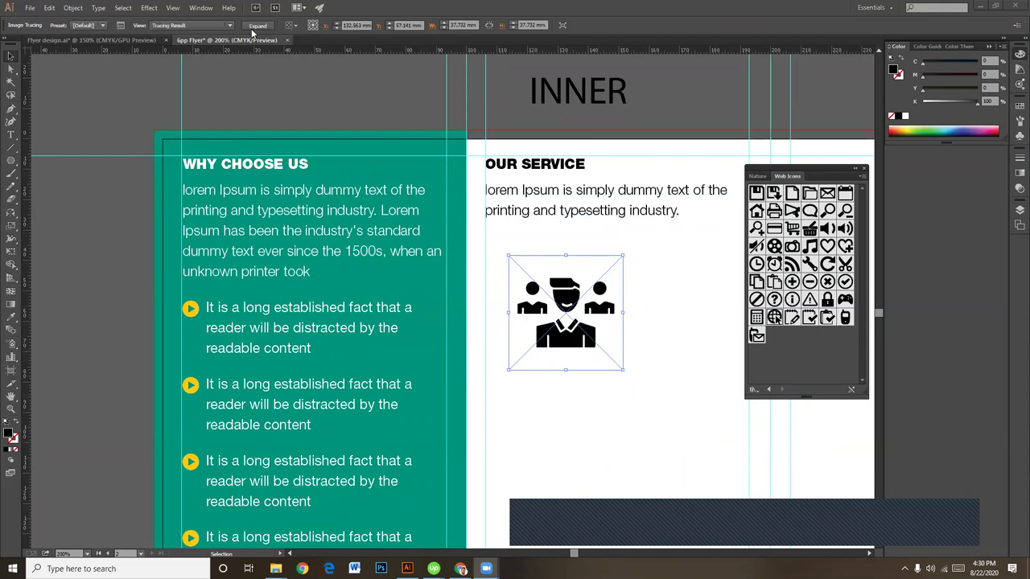
pyautogui.click(257, 26)
pyautogui.hotkey('ctrl', '+')
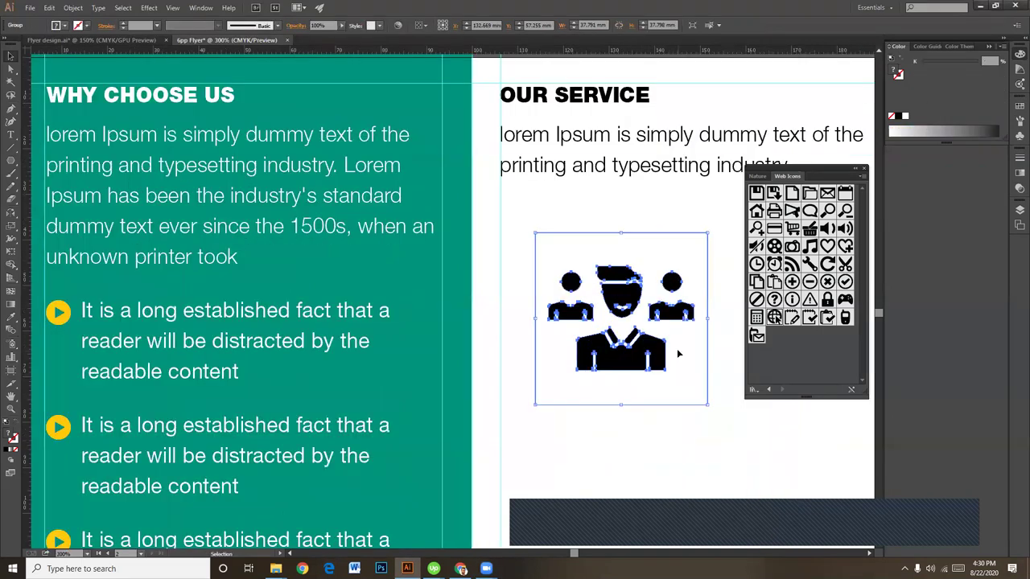
pyautogui.click(641, 409)
pyautogui.rightClick(632, 366)
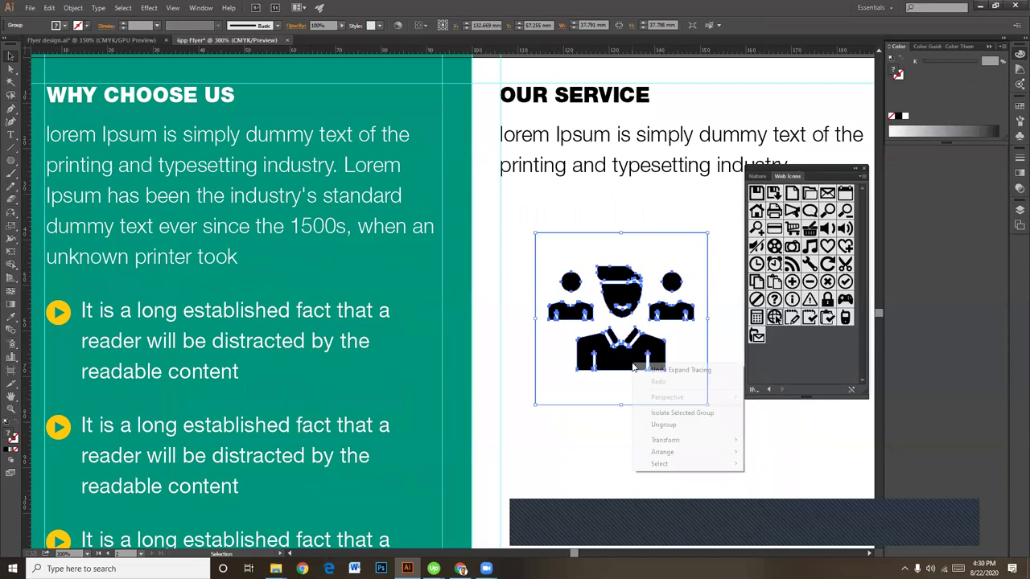
pyautogui.click(672, 425)
pyautogui.click(671, 447)
pyautogui.click(655, 369)
pyautogui.rightClick(651, 380)
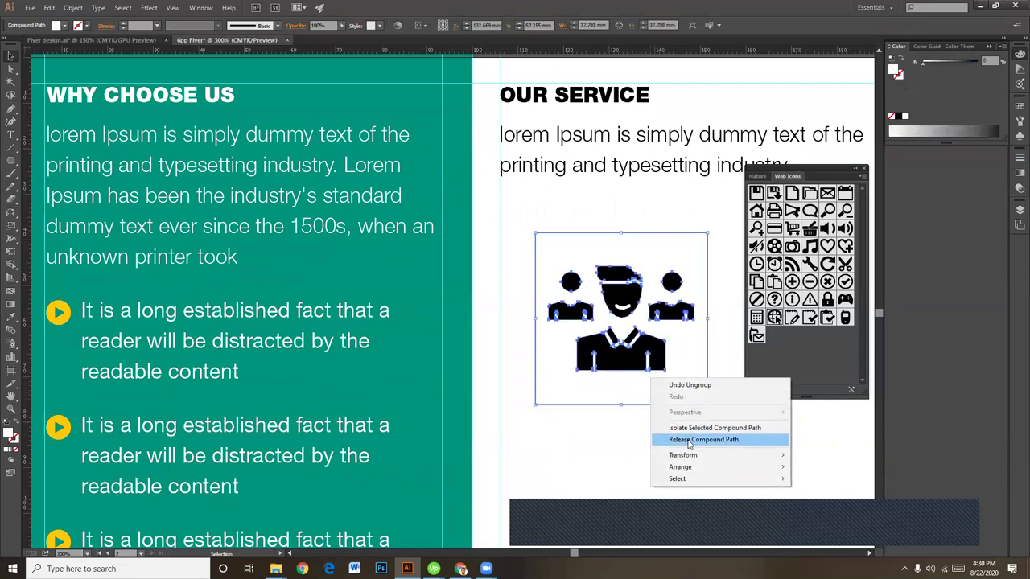
pyautogui.click(679, 439)
# Step: Try the teal eyedropper on the whole icon, undo, then select the central figure's face and hair
pyautogui.moveTo(545, 231); pyautogui.dragTo(656, 363)
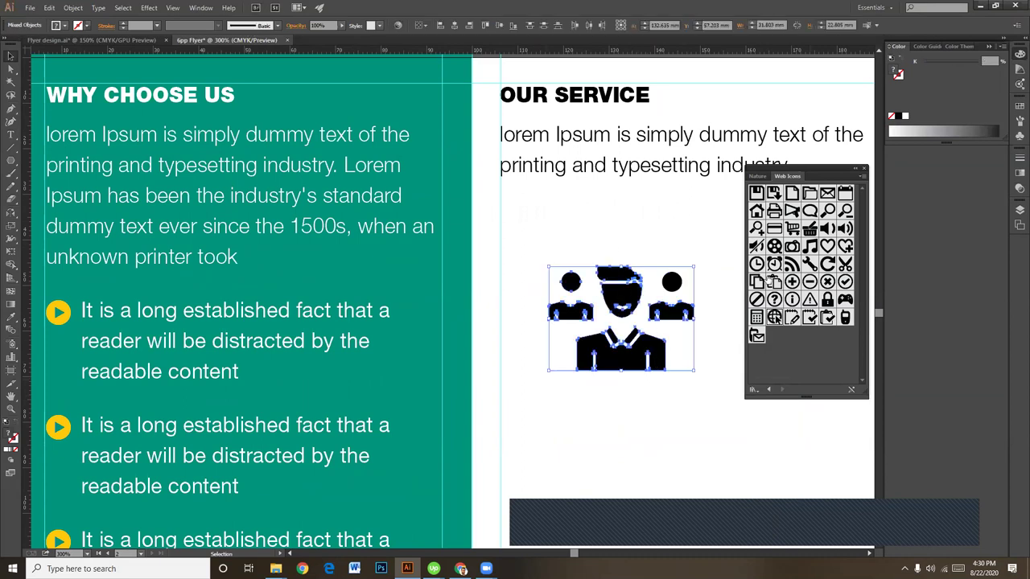
pyautogui.press('i')
pyautogui.click(399, 280)
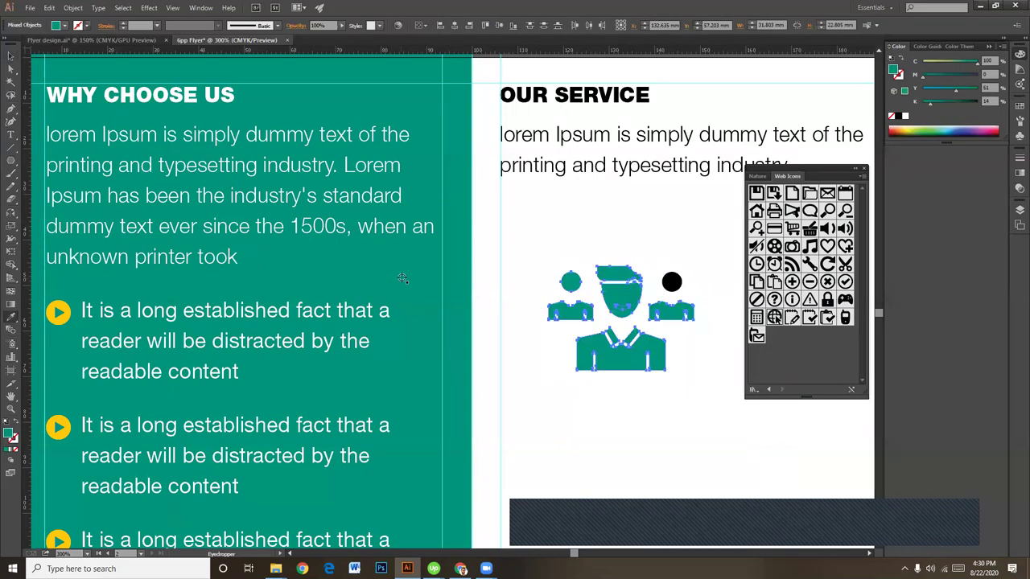
pyautogui.hotkey('ctrl', 'z')
pyautogui.press('a')
pyautogui.hotkey('ctrl', '=')
pyautogui.hotkey('ctrl', '=')
pyautogui.hotkey('ctrl', '=')
pyautogui.hotkey('ctrl', '=')
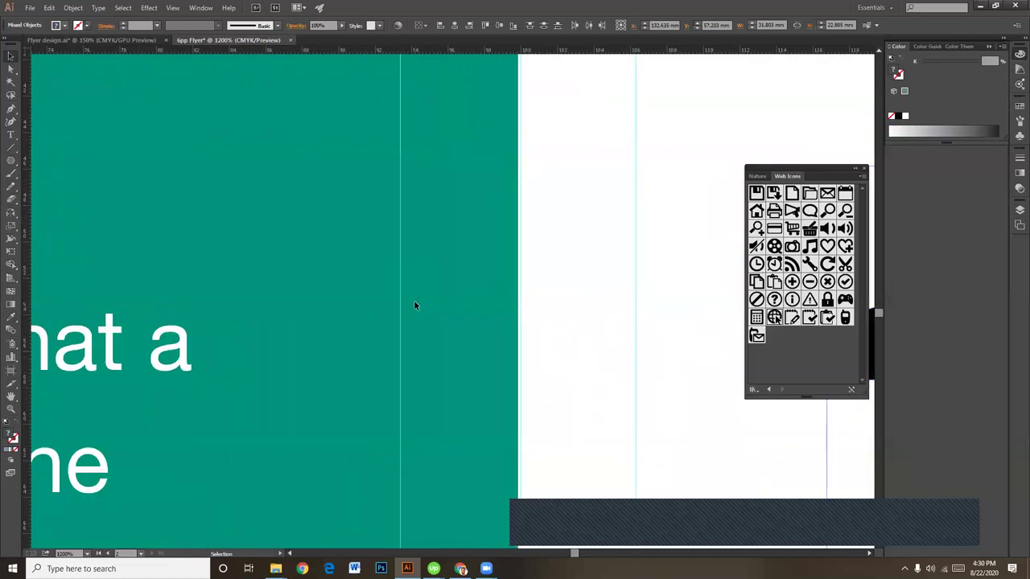
pyautogui.moveTo(516, 329); pyautogui.dragTo(285, 318)
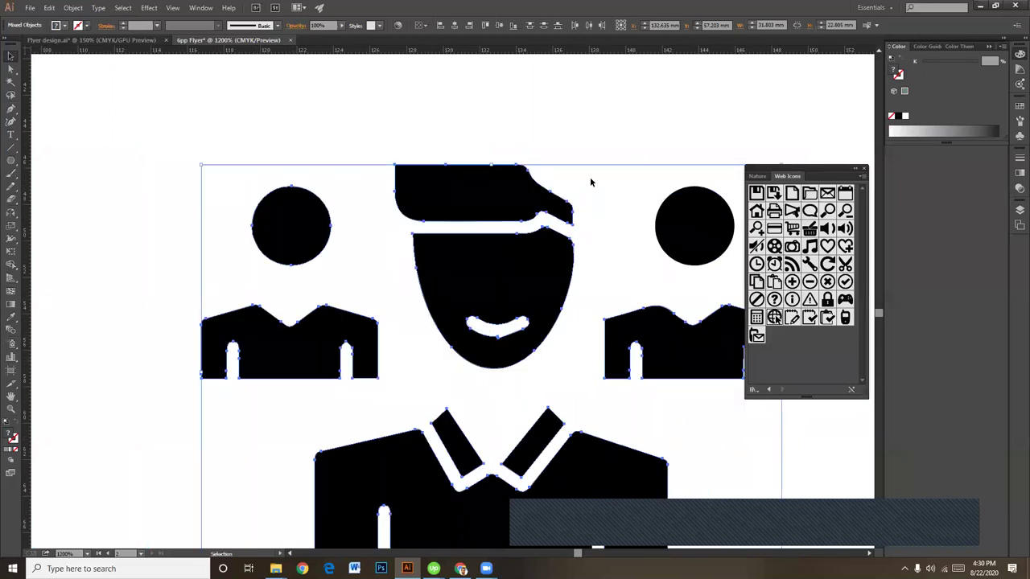
pyautogui.click(590, 179)
pyautogui.click(527, 221)
pyautogui.click(488, 235)
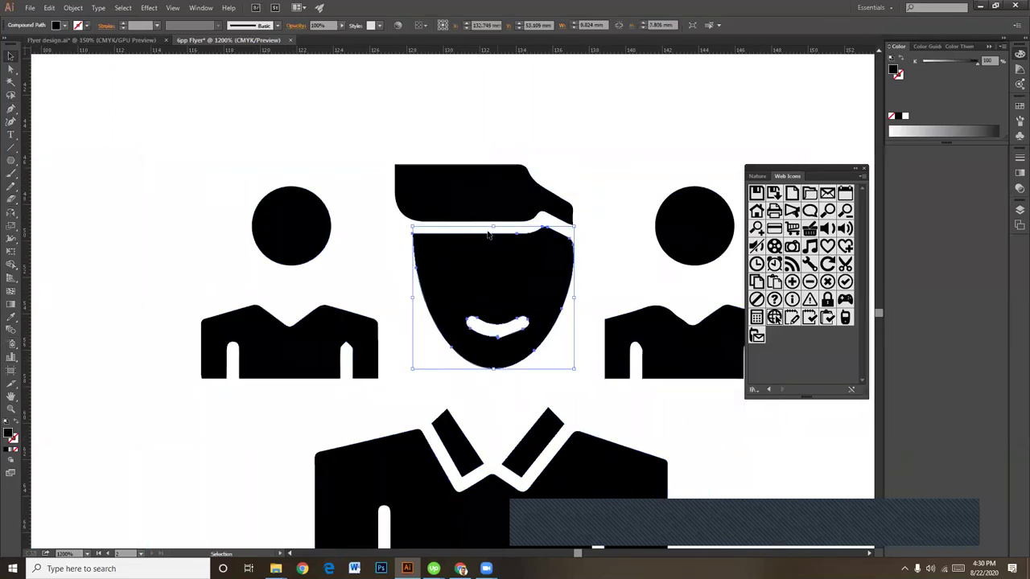
pyautogui.click(586, 256)
pyautogui.click(561, 238)
pyautogui.keyDown('shift'); pyautogui.click(525, 207); pyautogui.keyUp('shift')
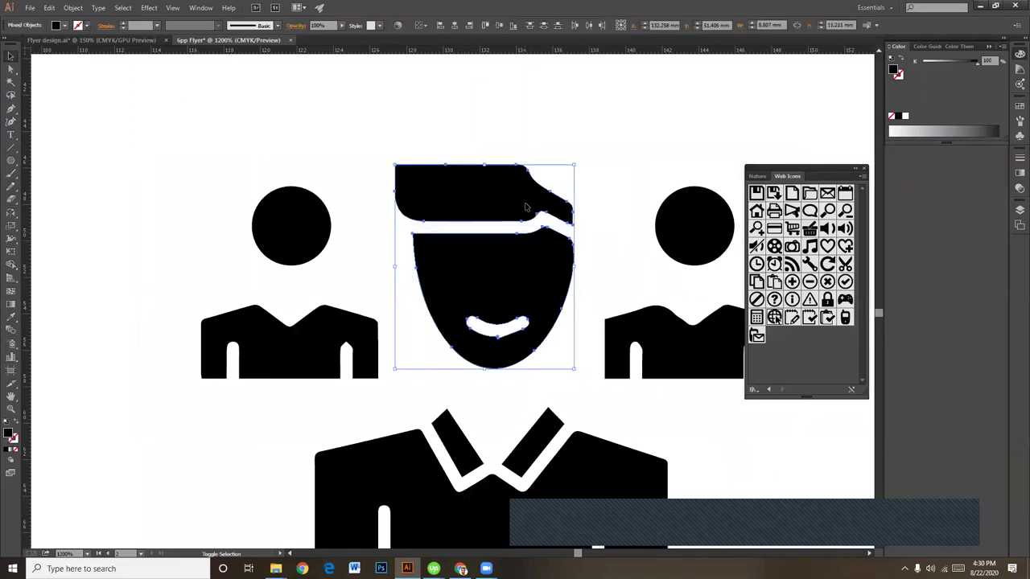
# Step: Add the side figures' heads and bodies, the collar and the central body to the selection
pyautogui.keyDown('shift'); pyautogui.click(299, 227); pyautogui.keyUp('shift')
pyautogui.keyDown('shift'); pyautogui.click(319, 339); pyautogui.keyUp('shift')
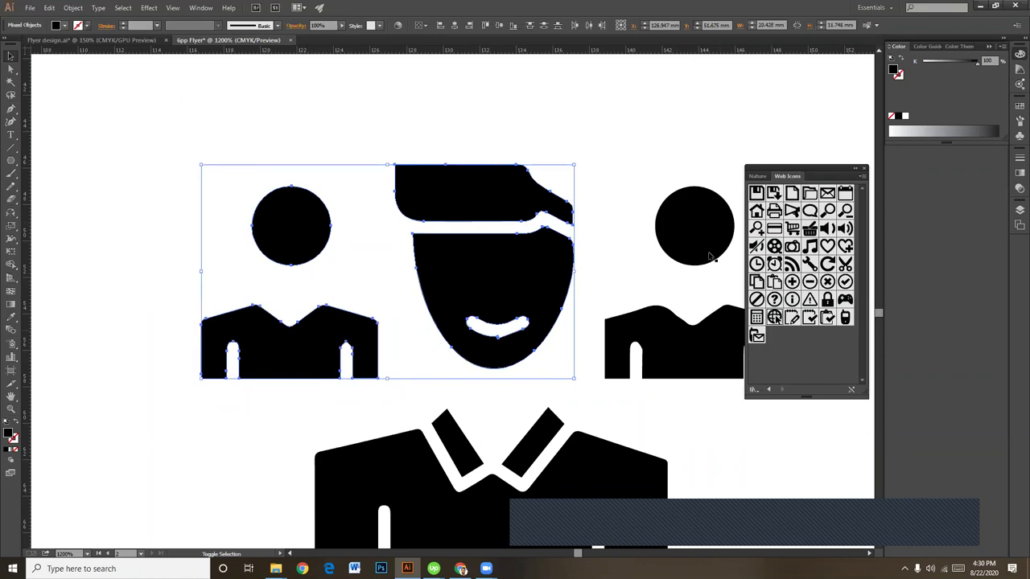
pyautogui.keyDown('shift'); pyautogui.click(685, 230); pyautogui.keyUp('shift')
pyautogui.keyDown('shift'); pyautogui.click(687, 349); pyautogui.keyUp('shift')
pyautogui.moveTo(687, 362); pyautogui.dragTo(628, 174)
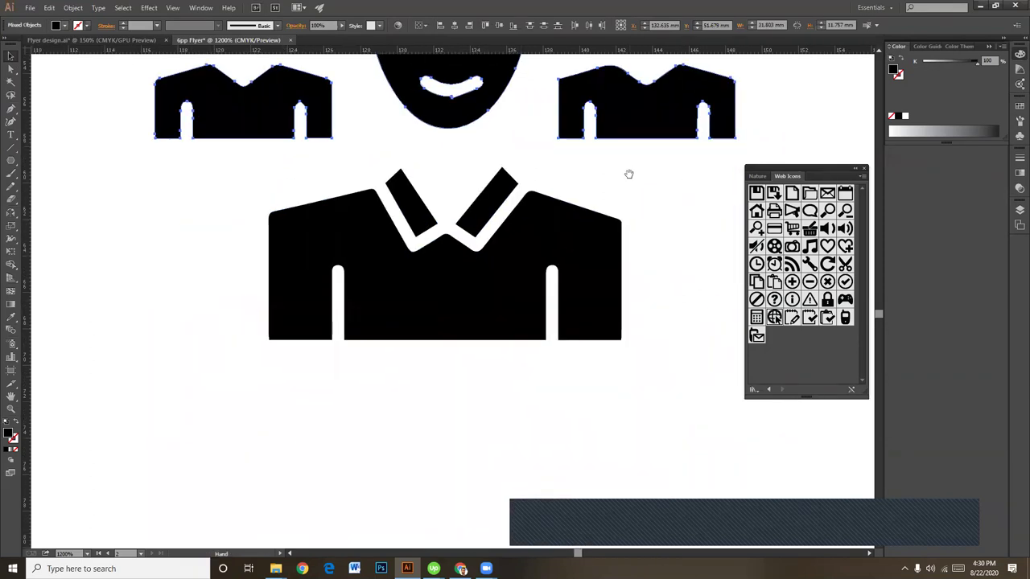
pyautogui.keyDown('shift'); pyautogui.click(412, 204); pyautogui.keyUp('shift')
pyautogui.keyDown('shift'); pyautogui.click(434, 299); pyautogui.keyUp('shift')
pyautogui.moveTo(412, 321); pyautogui.dragTo(507, 349)
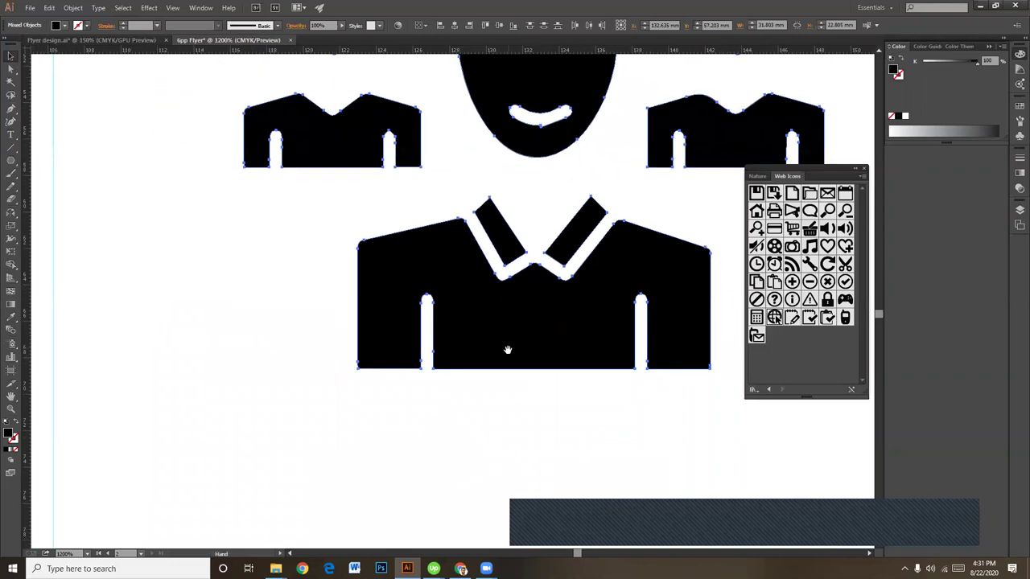
pyautogui.hotkey('ctrl', '-')
pyautogui.hotkey('ctrl', '-')
pyautogui.press('v')
pyautogui.press('o')
# Step: Recolour the selected icon shapes teal by sampling the Why Choose Us column
pyautogui.press('i')
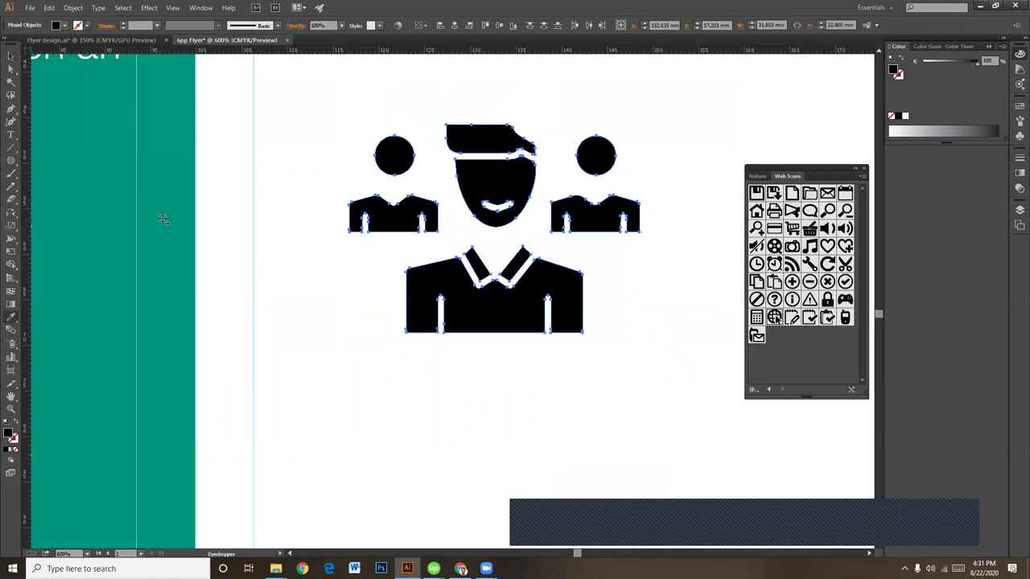
pyautogui.click(164, 220)
pyautogui.press('v')
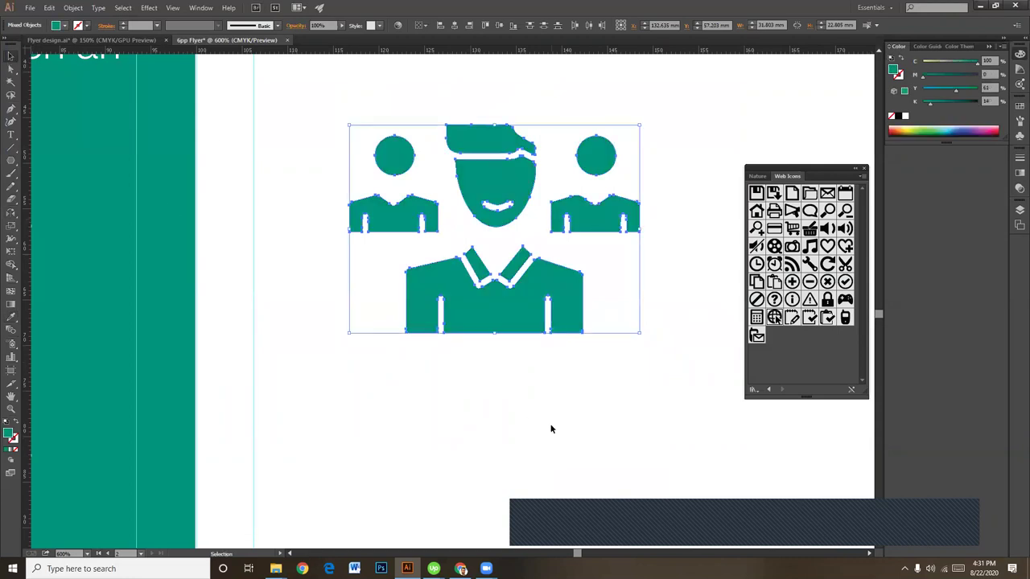
pyautogui.click(551, 429)
pyautogui.hotkey('ctrl', '-')
pyautogui.hotkey('ctrl', '-')
pyautogui.moveTo(393, 201); pyautogui.dragTo(446, 245)
# Step: Resize the teal icon smaller and nudge it slightly left
pyautogui.click(616, 263)
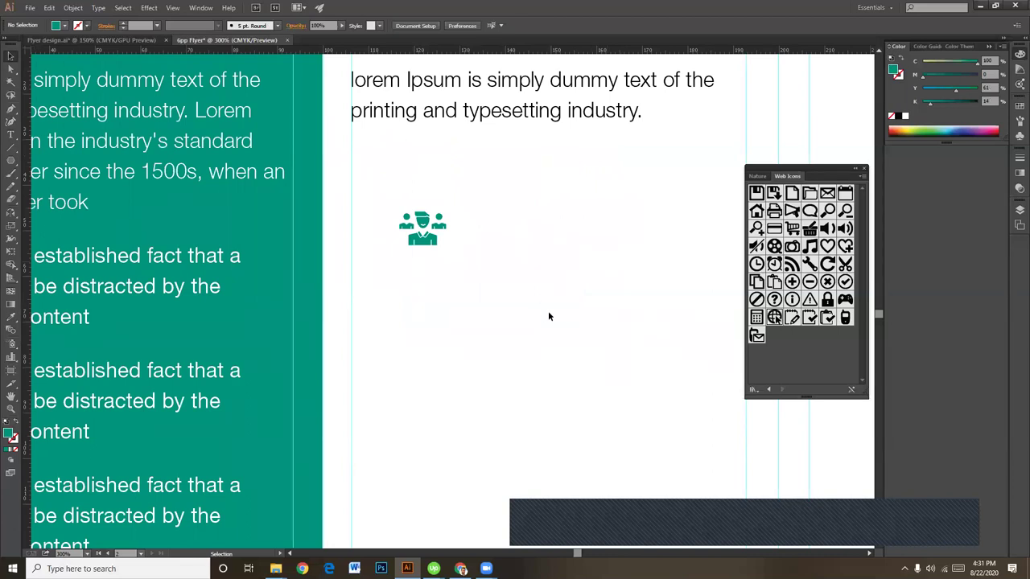
pyautogui.scroll(4, 534, 337)
pyautogui.hscroll(-1, 534, 336)
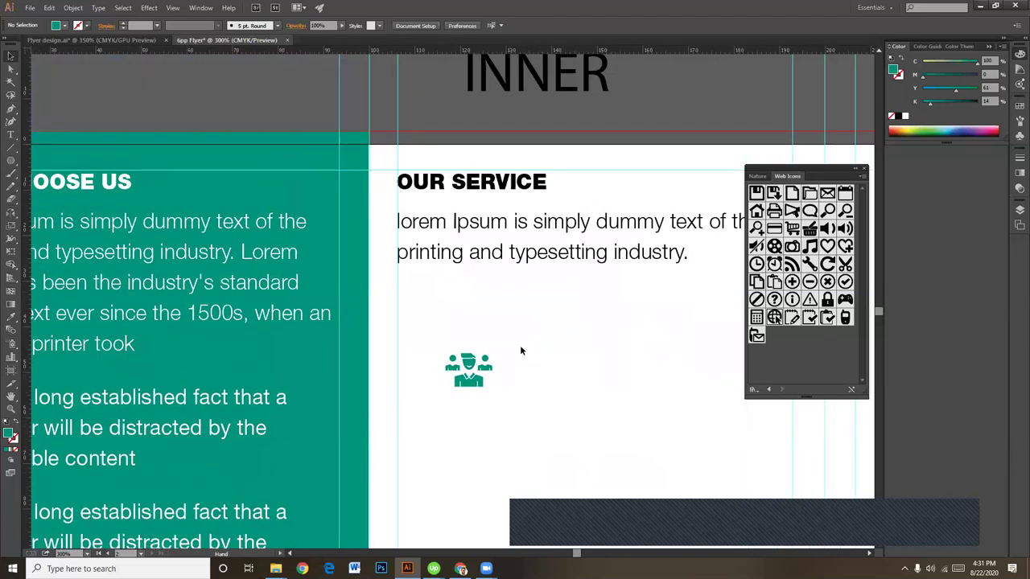
pyautogui.moveTo(478, 391); pyautogui.dragTo(426, 329)
pyautogui.click(506, 333)
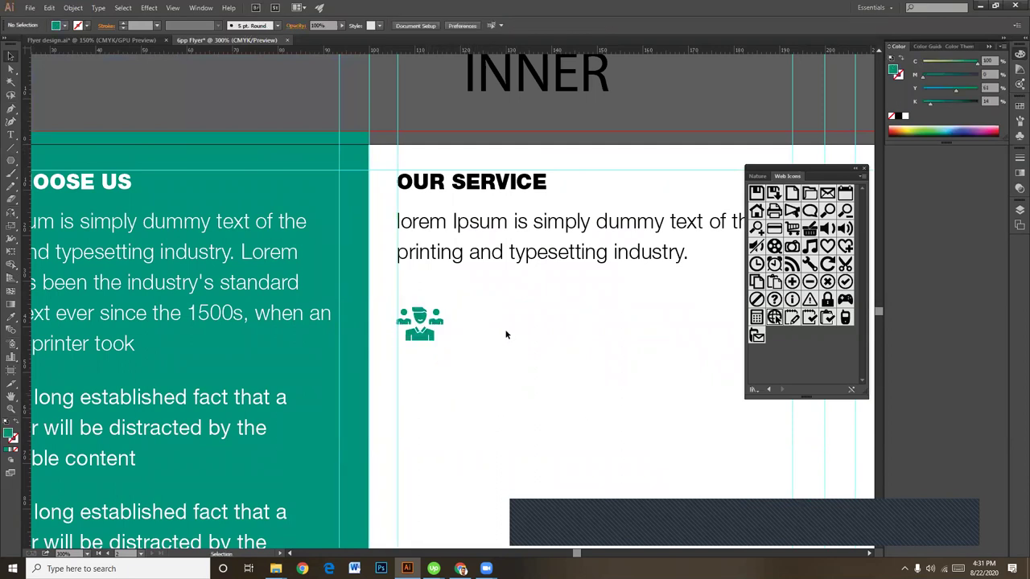
pyautogui.hotkey('ctrl', '-')
pyautogui.press('v')
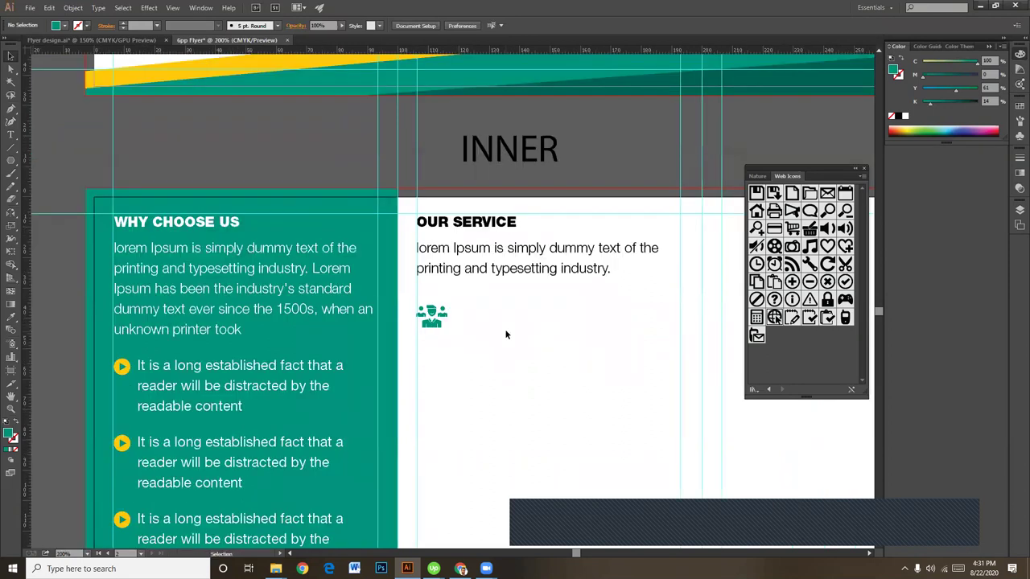
# Step: Select all the icon's paths, group them with Ctrl+G and nudge the group up
pyautogui.moveTo(472, 295); pyautogui.dragTo(417, 338)
pyautogui.click(474, 339)
pyautogui.moveTo(440, 319); pyautogui.dragTo(445, 316)
pyautogui.click(464, 309)
pyautogui.moveTo(422, 336); pyautogui.dragTo(455, 333)
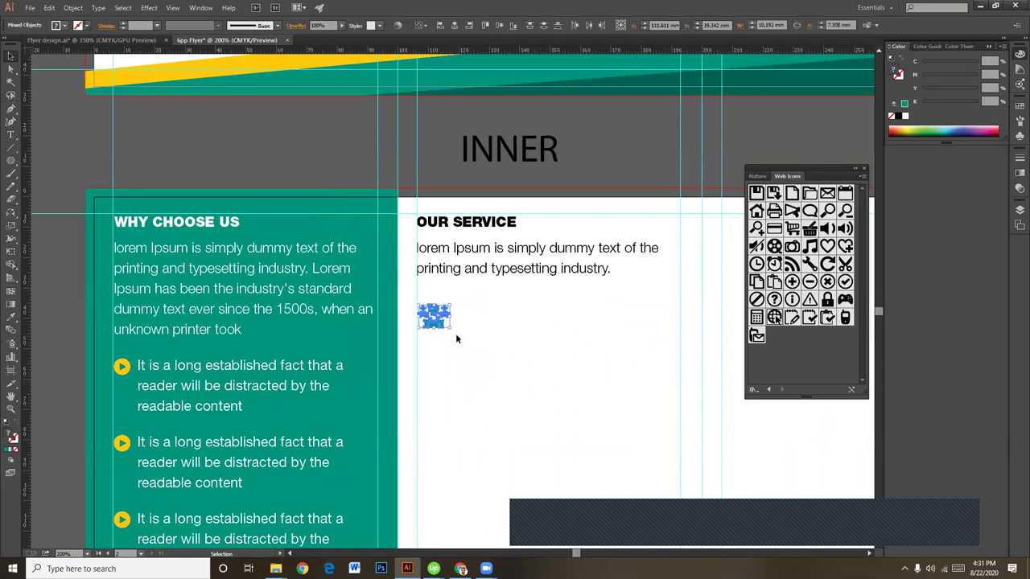
pyautogui.hotkey('ctrl', 'g')
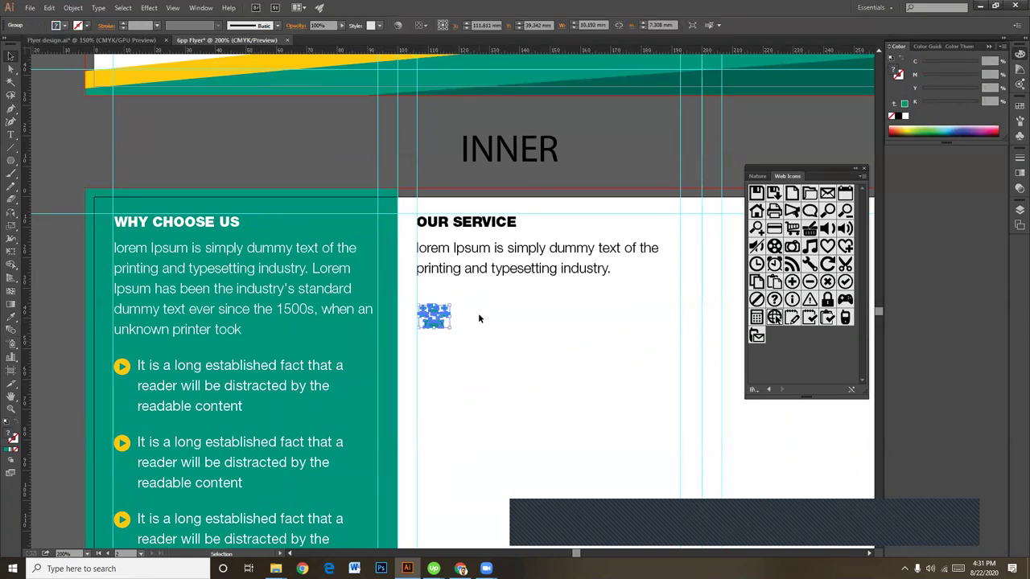
pyautogui.press('Up')
pyautogui.press('Up')
pyautogui.press('Up')
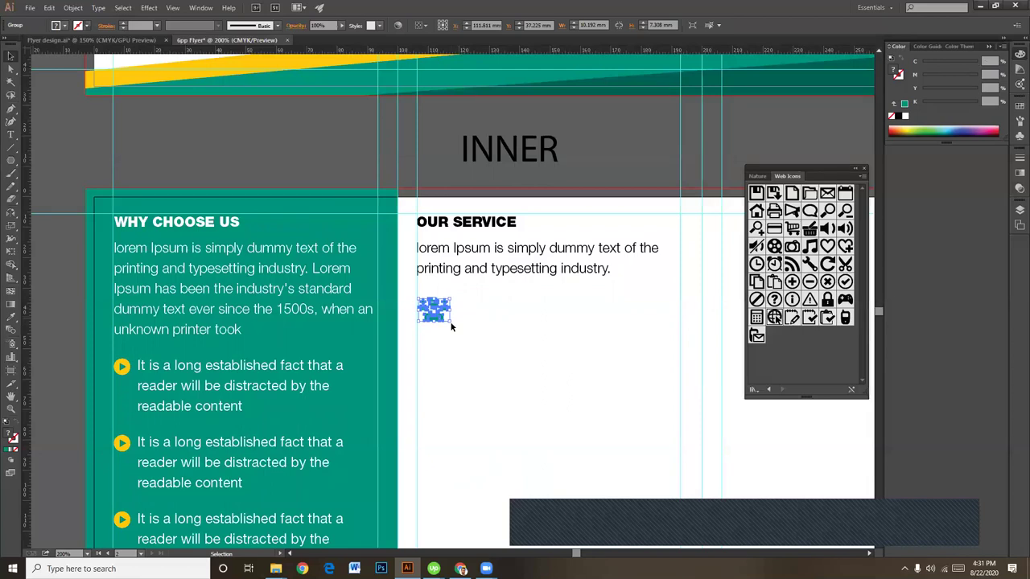
pyautogui.click(488, 342)
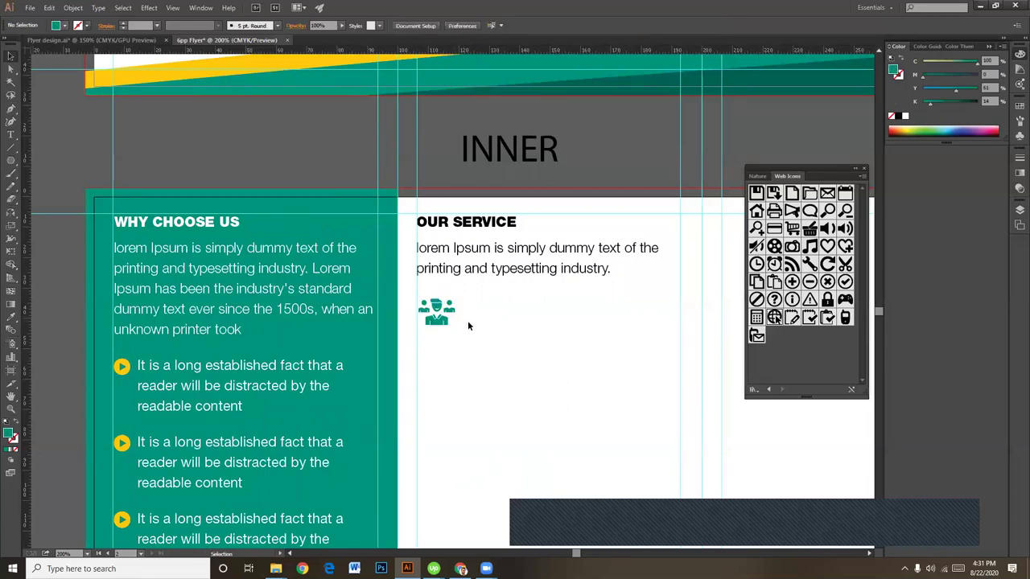
pyautogui.scroll(1, 469, 325)
pyautogui.hscroll(2, 458, 330)
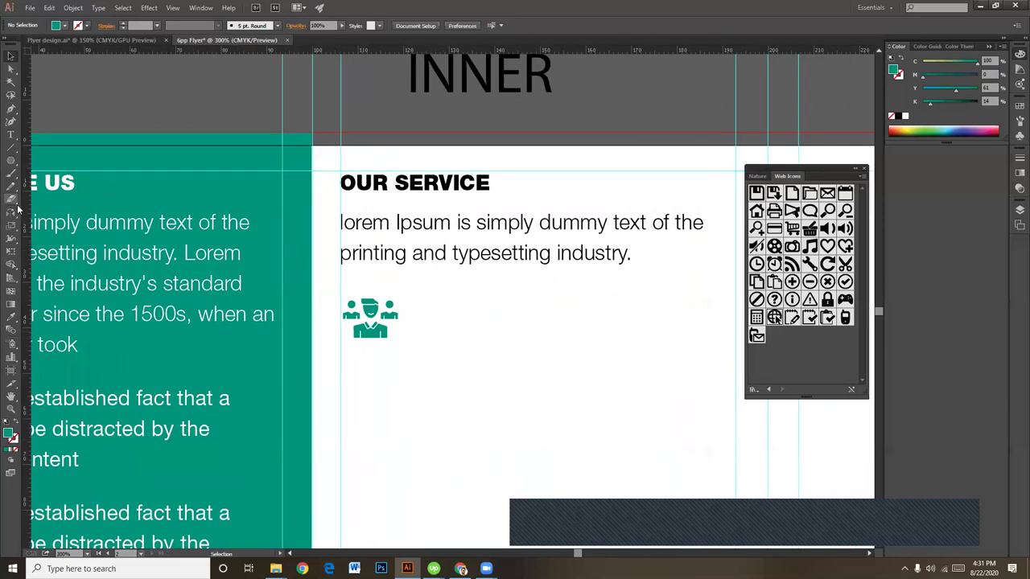
# Step: Type the 'Development' heading and move it next to the team icon
pyautogui.click(11, 135)
pyautogui.click(533, 314)
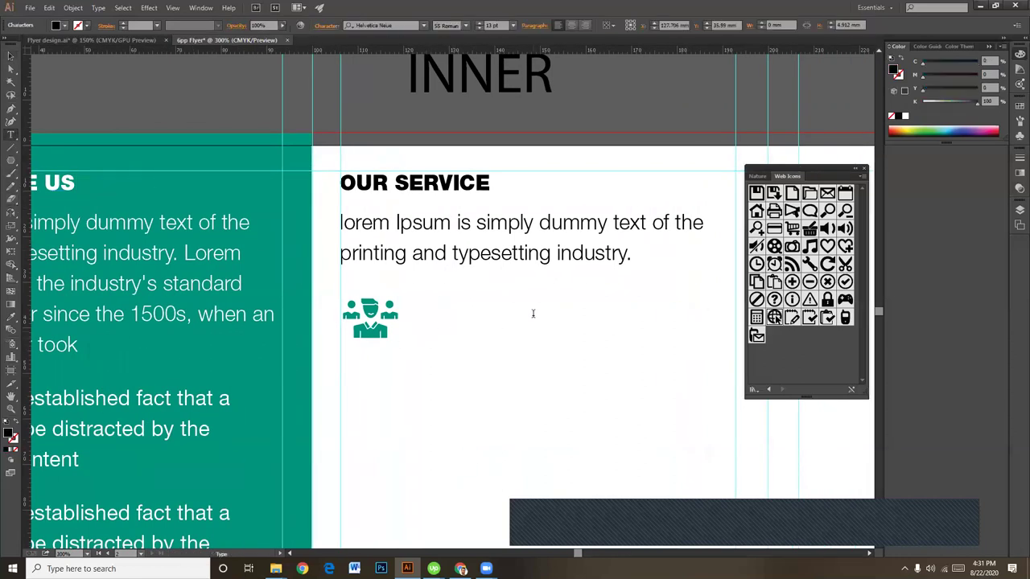
pyautogui.write('d')
pyautogui.press('BackSpace')
pyautogui.write('DE')
pyautogui.press('BackSpace')
pyautogui.write('evelop')
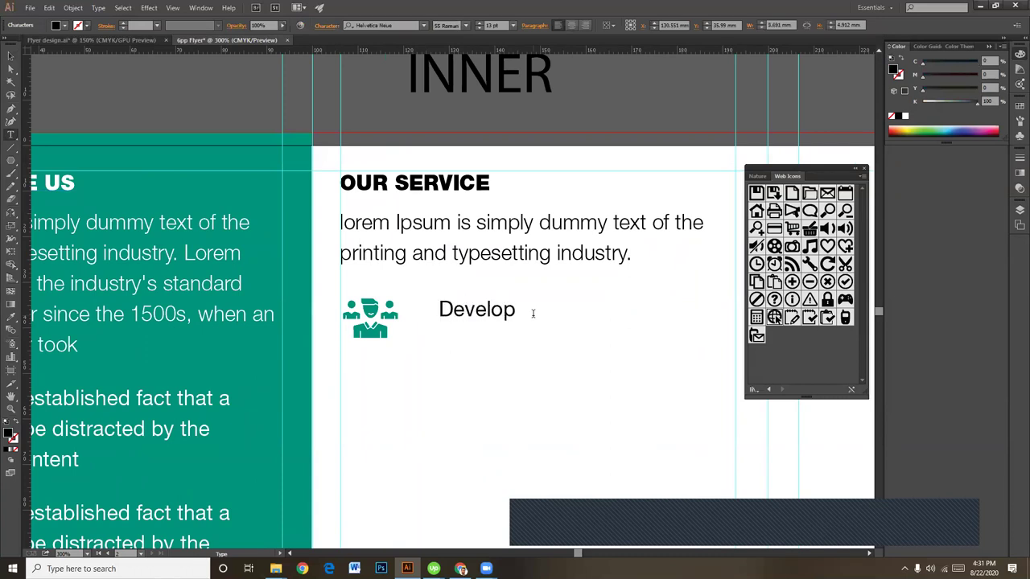
pyautogui.write('ment')
pyautogui.press('Escape')
pyautogui.moveTo(466, 311); pyautogui.dragTo(444, 313)
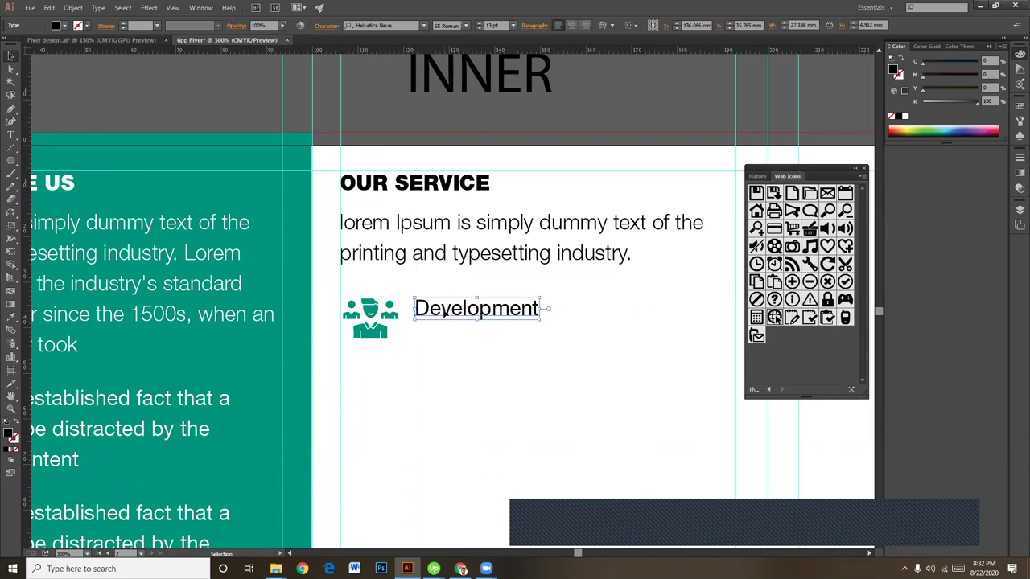
pyautogui.click(526, 326)
pyautogui.click(531, 314)
# Step: Set the Development heading to a bold weight (75 Bold) after trying 95 Black
pyautogui.click(512, 26)
pyautogui.click(466, 26)
pyautogui.click(466, 26)
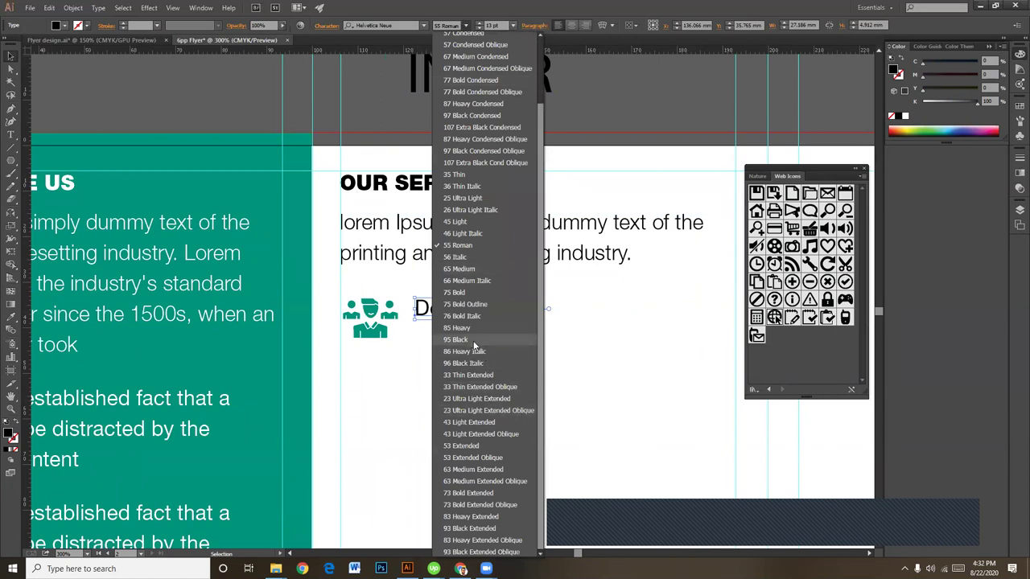
pyautogui.click(481, 340)
pyautogui.click(504, 370)
pyautogui.click(490, 317)
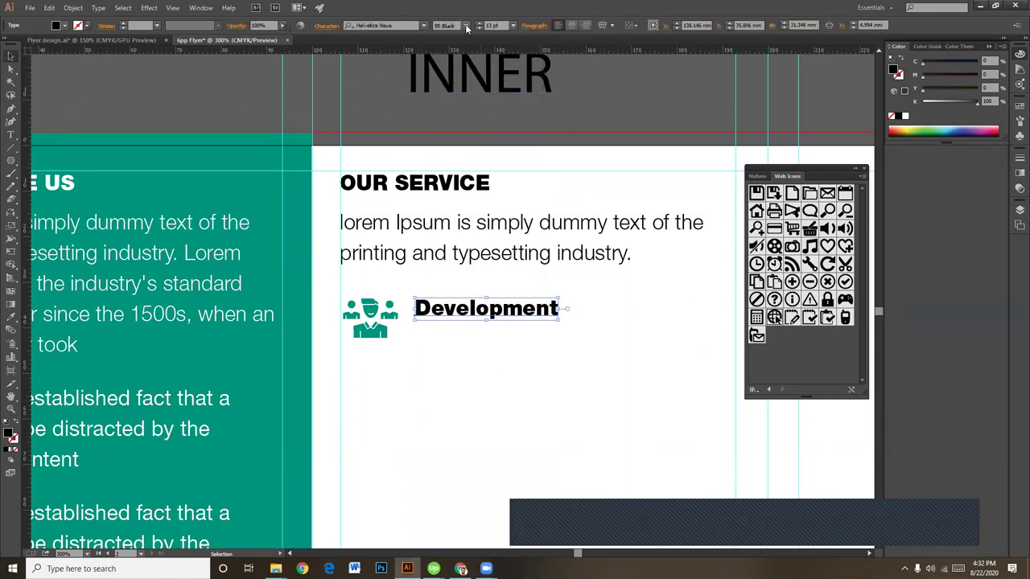
pyautogui.click(467, 29)
pyautogui.click(460, 299)
pyautogui.click(474, 341)
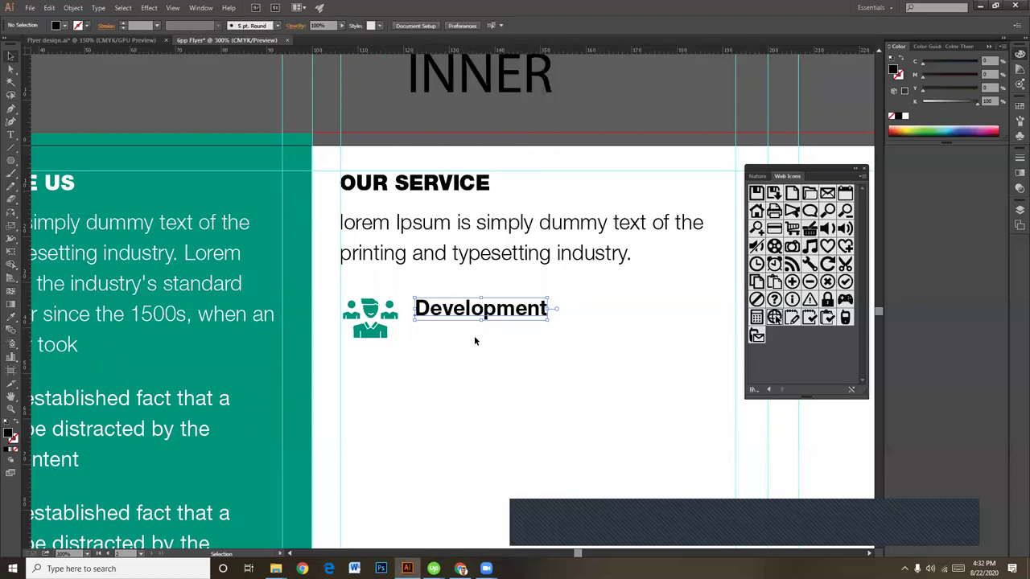
pyautogui.hotkey('ctrl', 'z')
# Step: Copy the Our Service paragraph under Development, narrowing its frame and extending it to three lines
pyautogui.click(515, 275)
pyautogui.moveTo(535, 277); pyautogui.dragTo(580, 364)
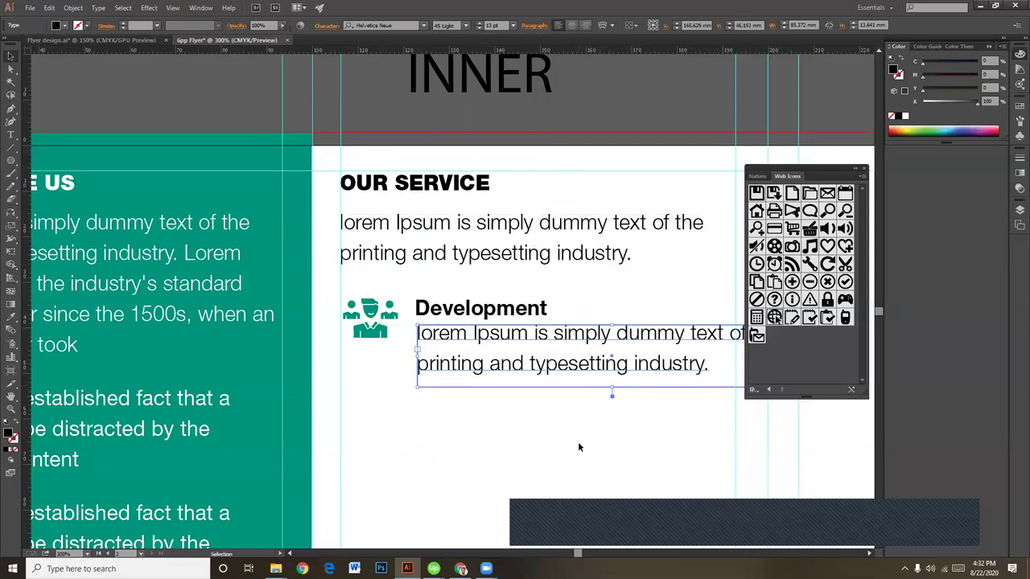
pyautogui.moveTo(578, 441); pyautogui.dragTo(476, 444)
pyautogui.moveTo(689, 357); pyautogui.dragTo(618, 357)
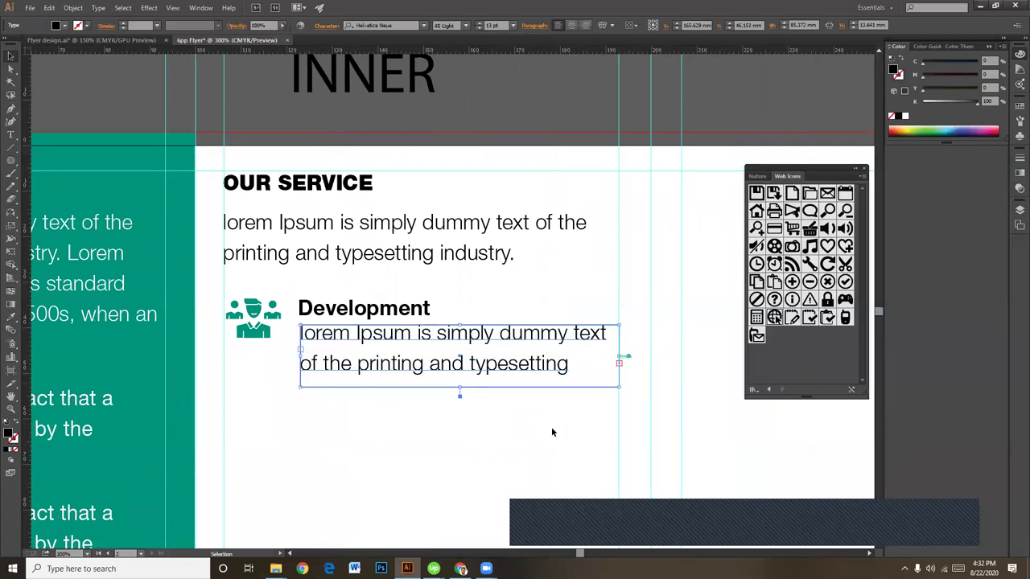
pyautogui.scroll(-1, 507, 394)
pyautogui.moveTo(474, 352); pyautogui.dragTo(472, 404)
pyautogui.click(503, 443)
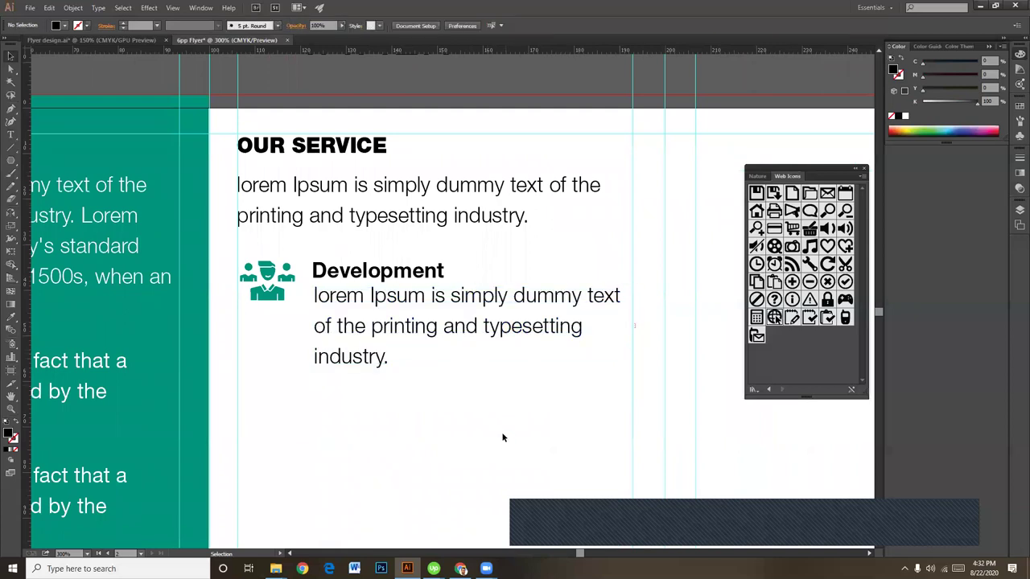
pyautogui.click(452, 333)
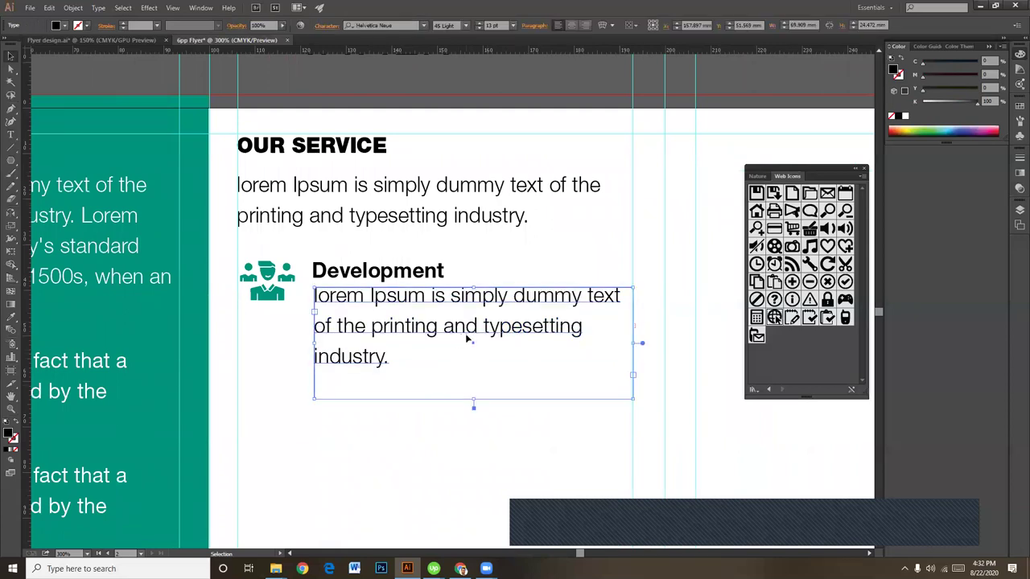
pyautogui.press('Down')
pyautogui.click(461, 385)
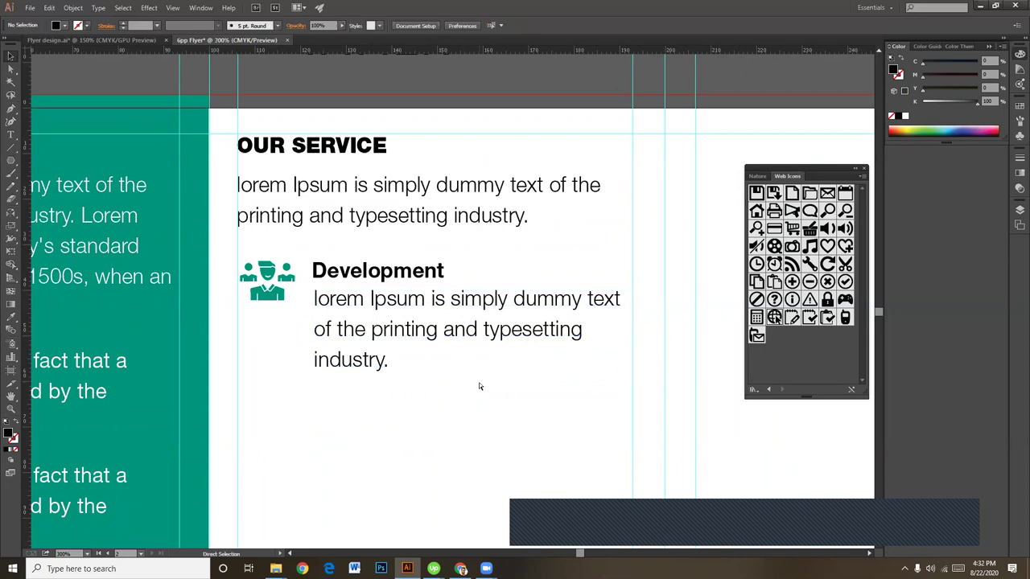
# Step: Match the description's text style to the left column and set its fill to black K 100
pyautogui.hotkey('ctrl', '-')
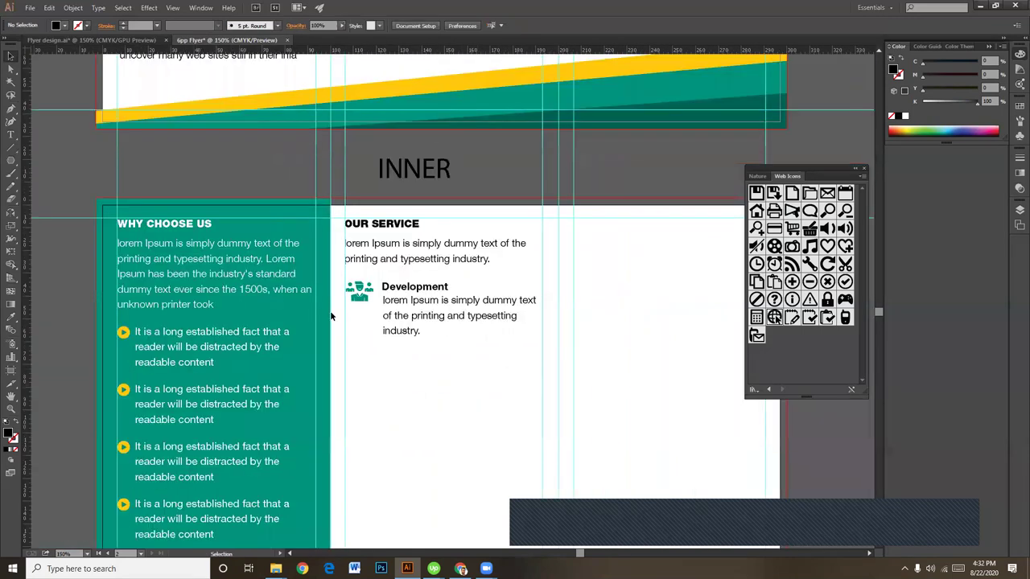
pyautogui.click(174, 277)
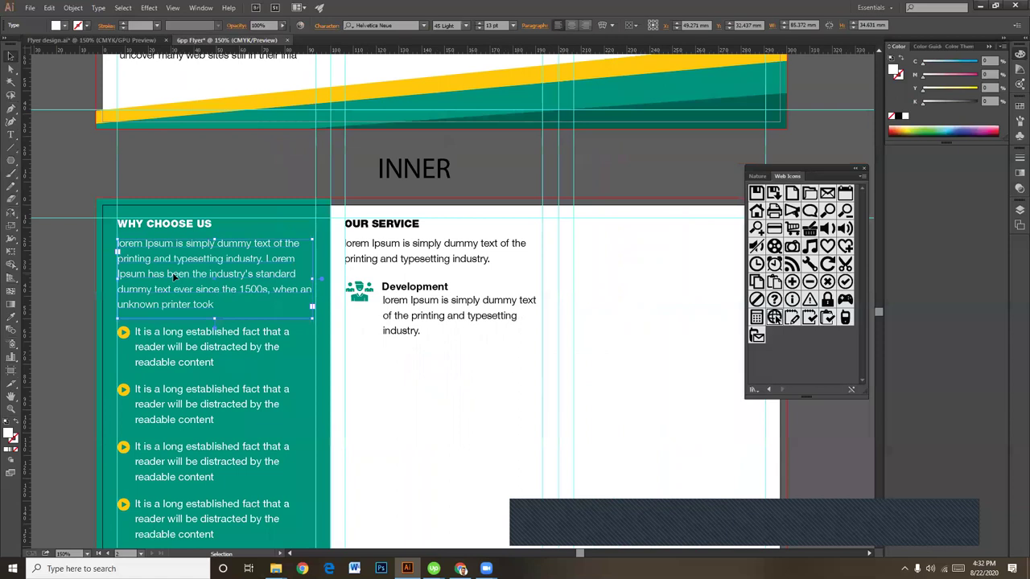
pyautogui.click(431, 259)
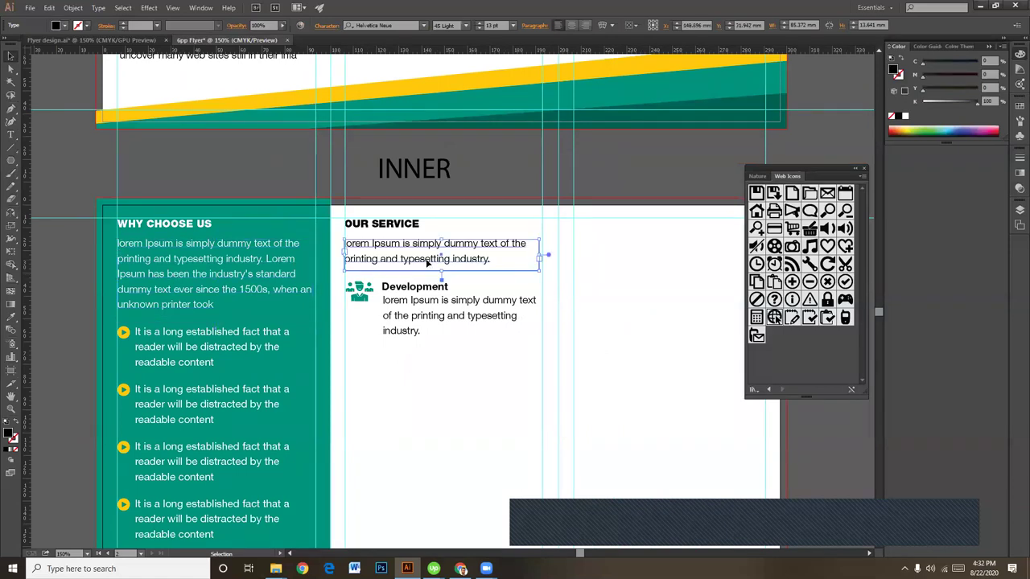
pyautogui.click(446, 320)
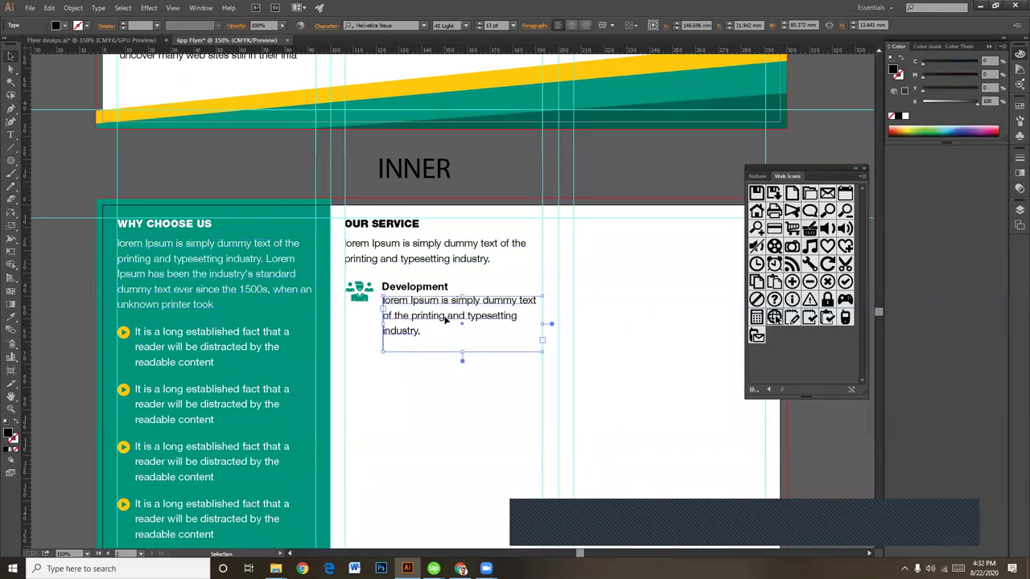
pyautogui.click(450, 406)
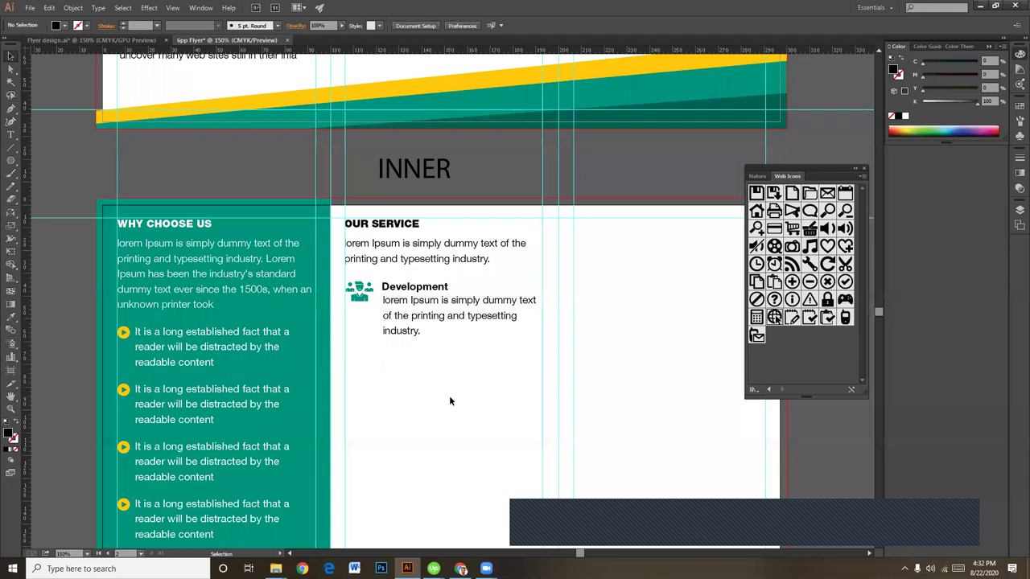
pyautogui.click(477, 320)
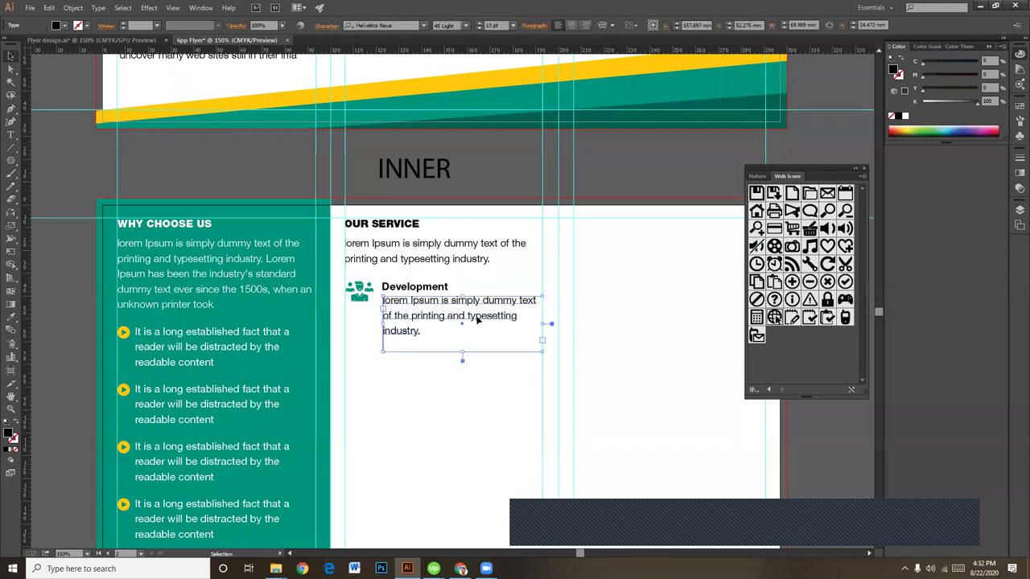
pyautogui.press('i')
pyautogui.click(280, 268)
pyautogui.moveTo(923, 103); pyautogui.dragTo(985, 102)
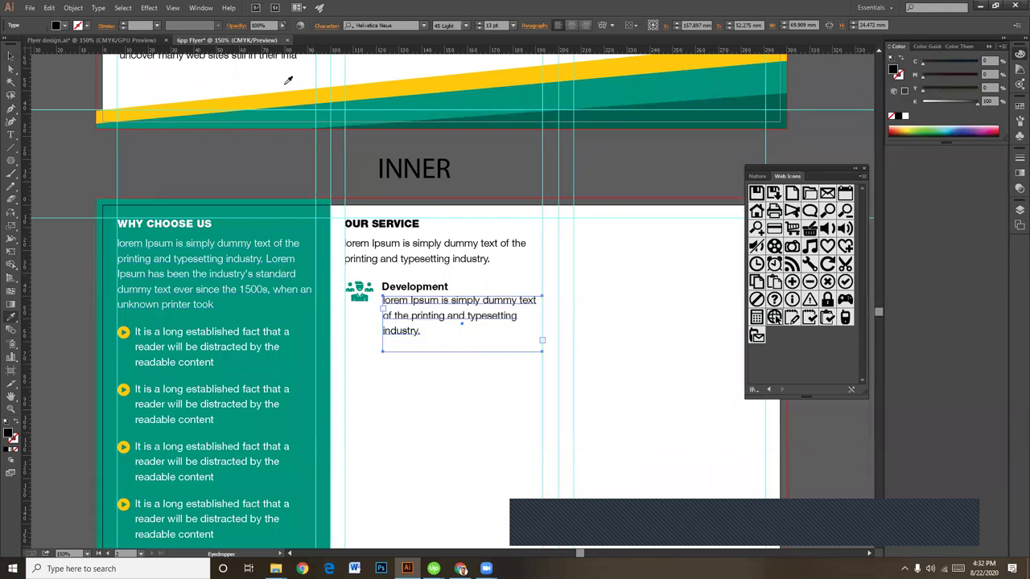
# Step: Check the description's placement and select the Development icon and text together
pyautogui.click(11, 56)
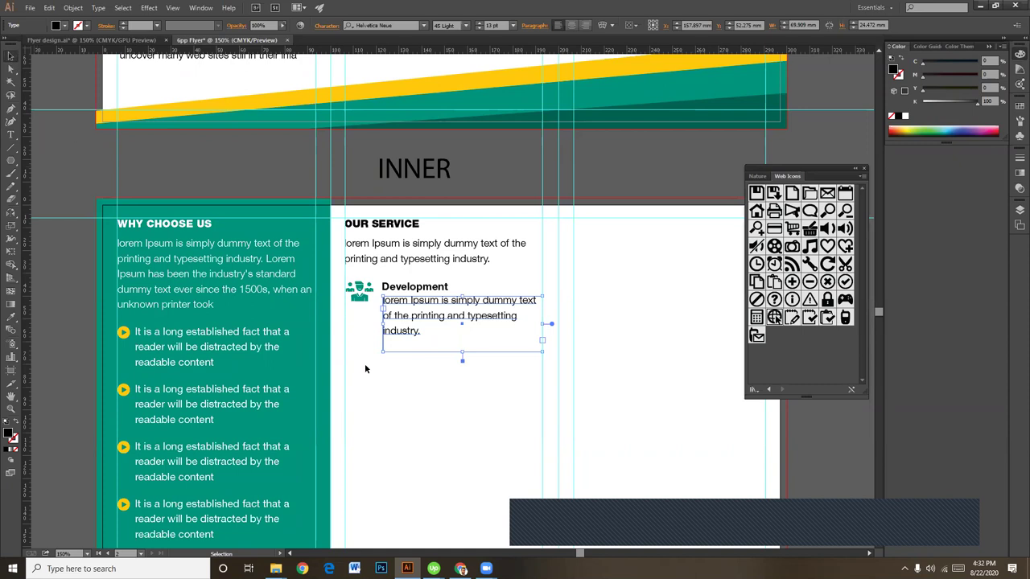
pyautogui.click(419, 377)
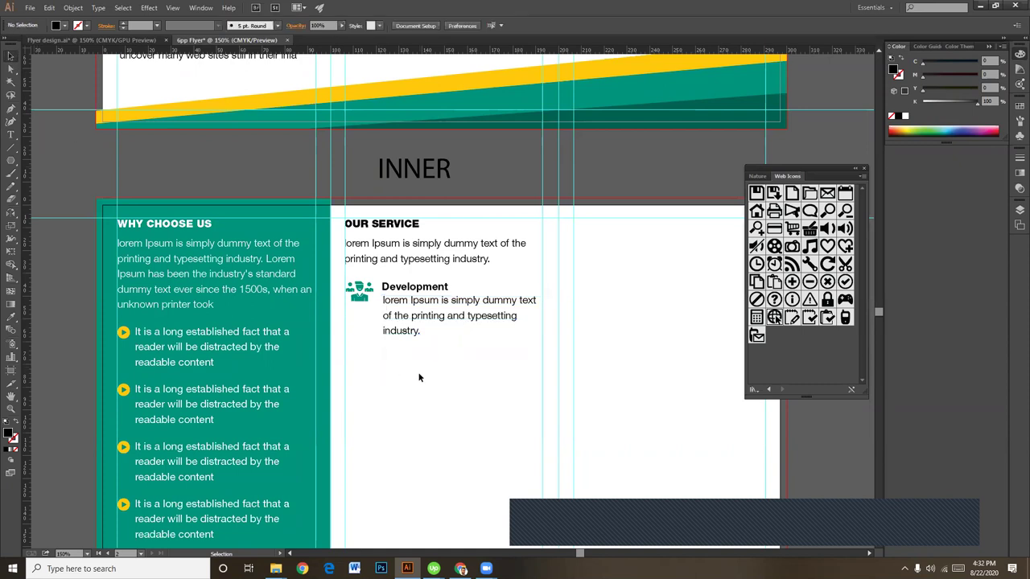
pyautogui.click(515, 310)
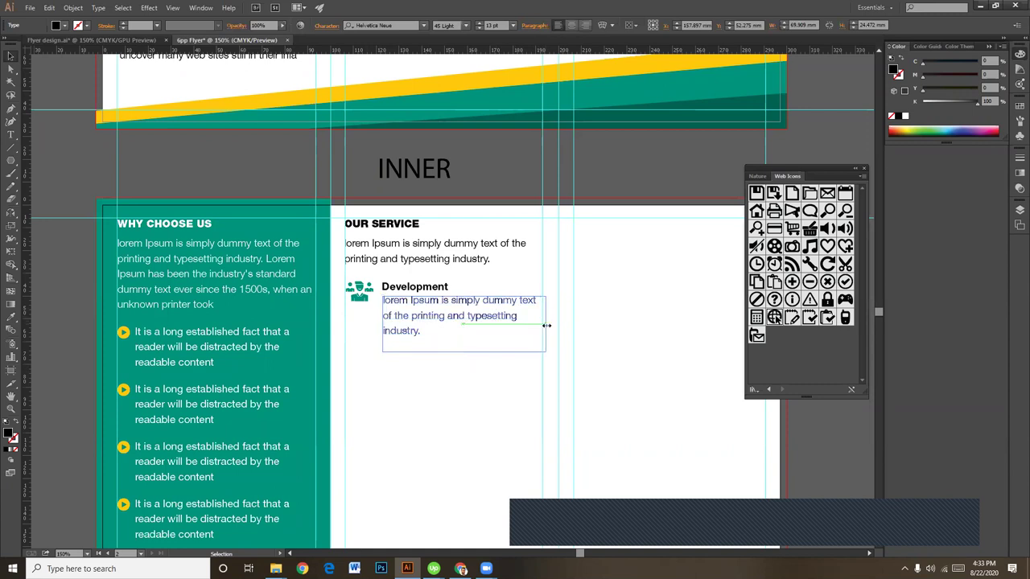
pyautogui.click(489, 361)
pyautogui.moveTo(418, 383); pyautogui.dragTo(359, 287)
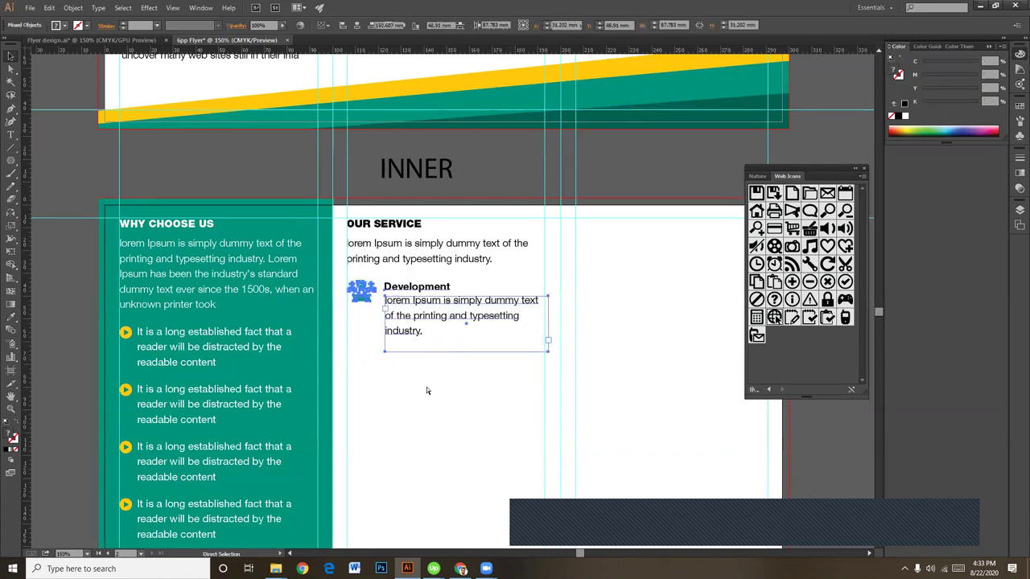
pyautogui.click(427, 391)
pyautogui.scroll(-3, 439, 379)
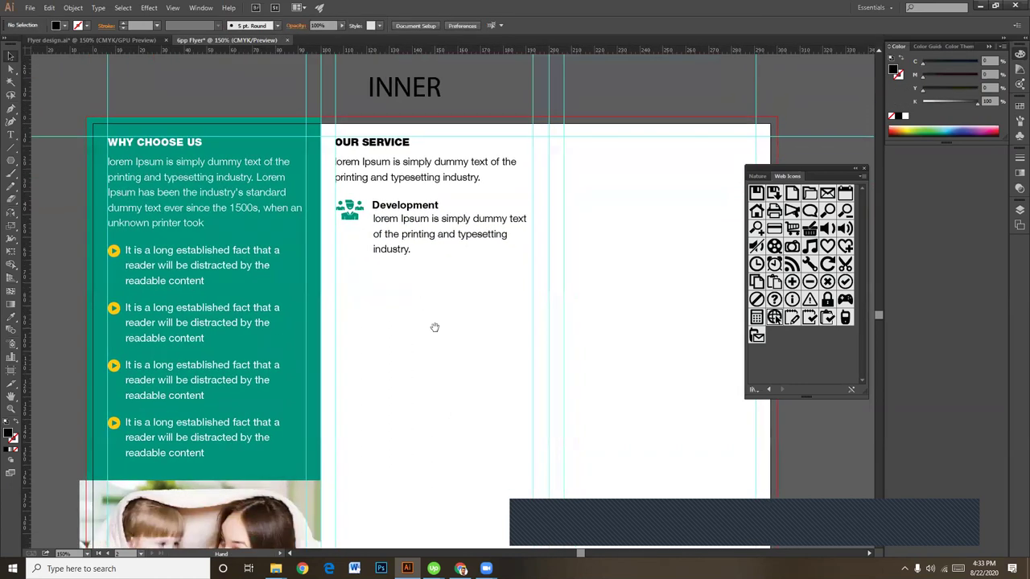
pyautogui.click(419, 228)
# Step: Duplicate the Development service block twice straight down to make three stacked items
pyautogui.moveTo(419, 227); pyautogui.dragTo(410, 298)
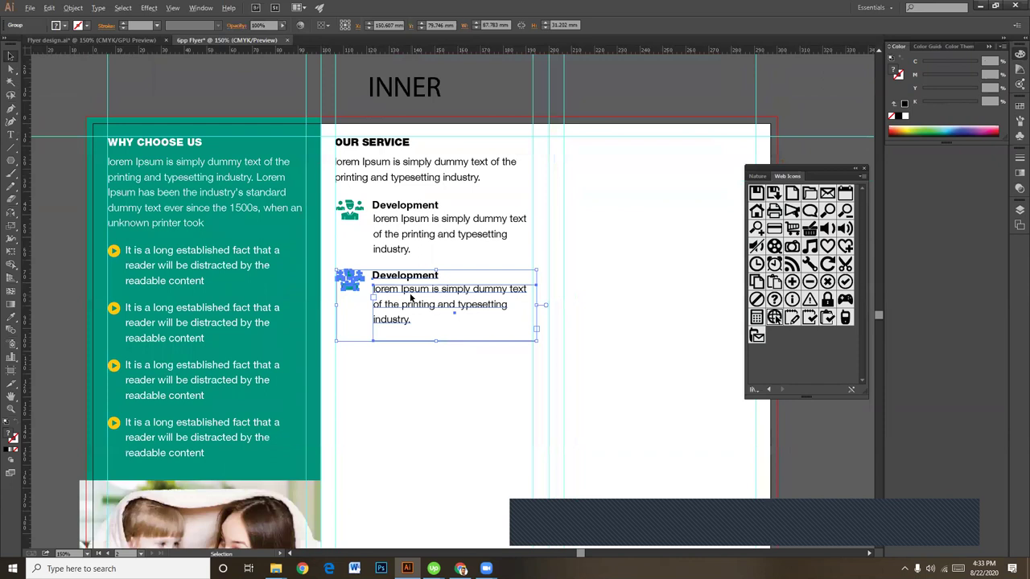
pyautogui.click(418, 363)
pyautogui.moveTo(439, 373); pyautogui.dragTo(344, 291)
pyautogui.moveTo(412, 295); pyautogui.dragTo(407, 367)
pyautogui.click(429, 445)
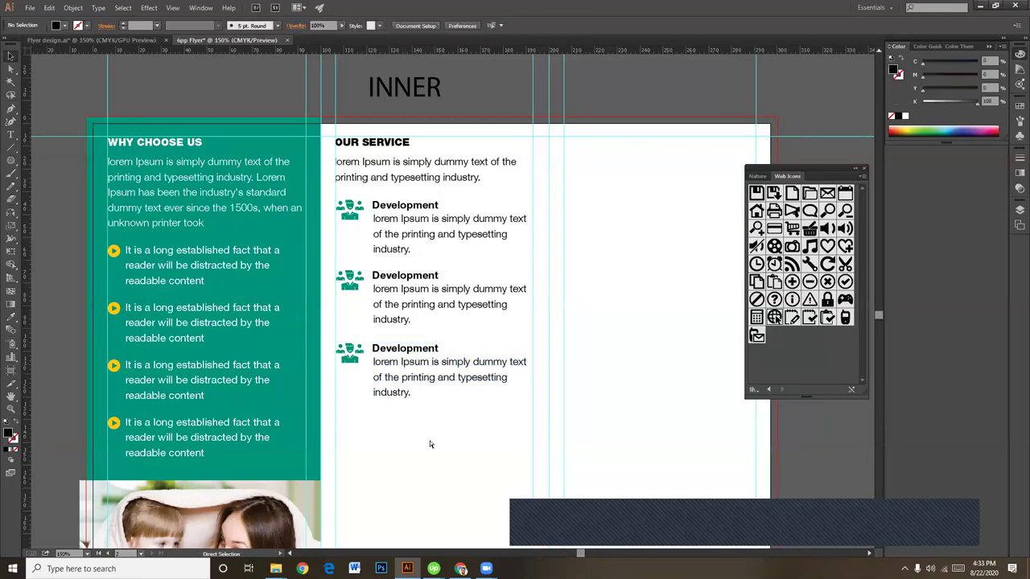
# Step: Retitle the middle Development item as 'Marketing'
pyautogui.hotkey('ctrl', '+')
pyautogui.click(387, 288)
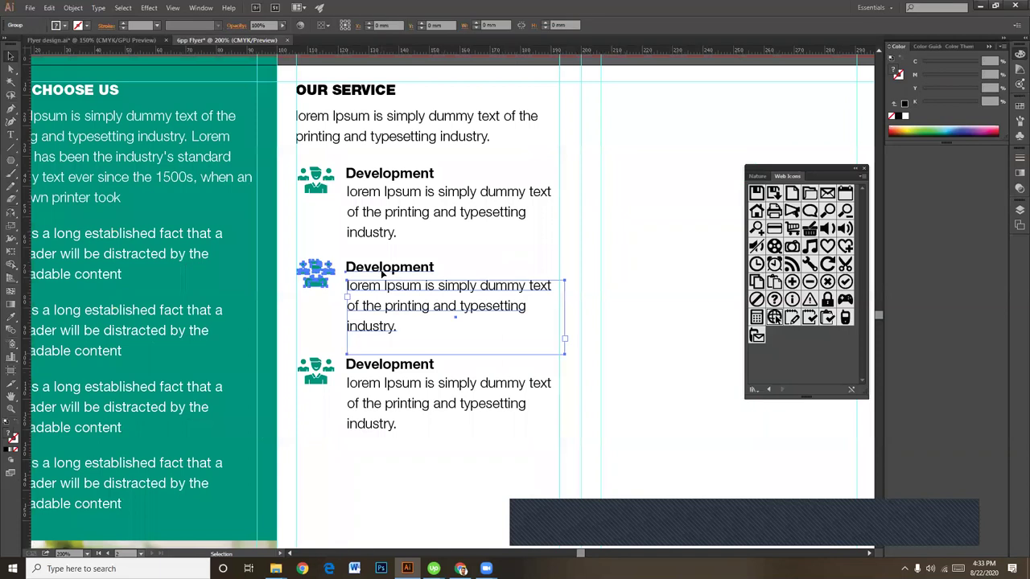
pyautogui.doubleClick(385, 277)
pyautogui.doubleClick(383, 273)
pyautogui.doubleClick(394, 268)
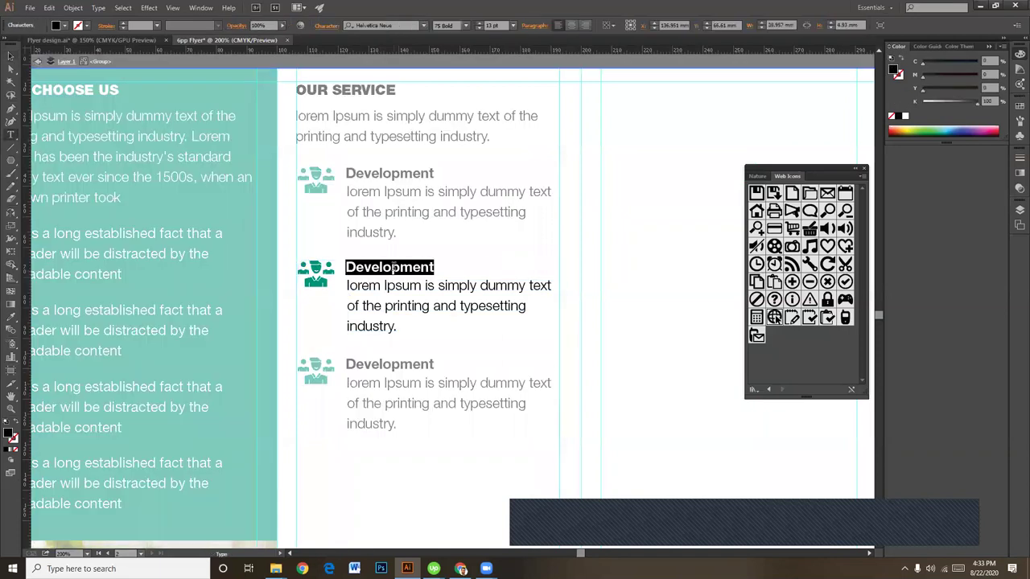
pyautogui.write('M')
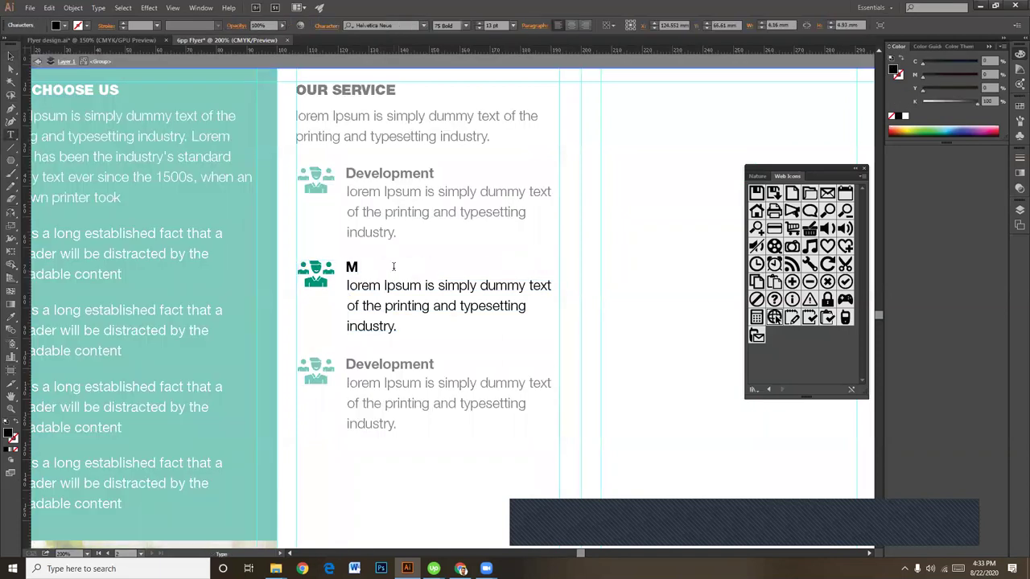
pyautogui.write('arketing')
pyautogui.click(11, 55)
# Step: Retitle the bottom Development item as 'Strategy', then zoom back out to 150%
pyautogui.doubleClick(462, 382)
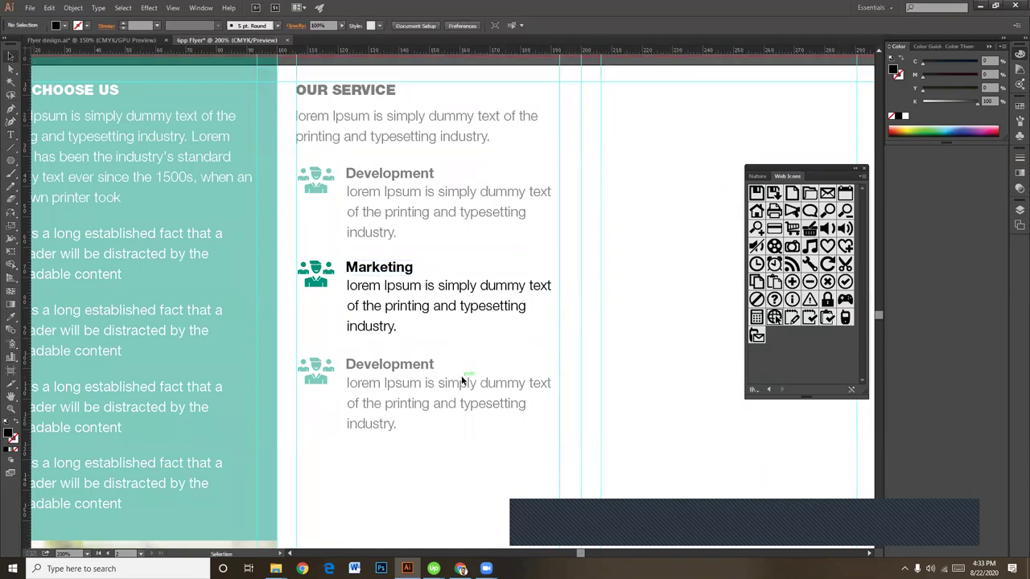
pyautogui.doubleClick(412, 367)
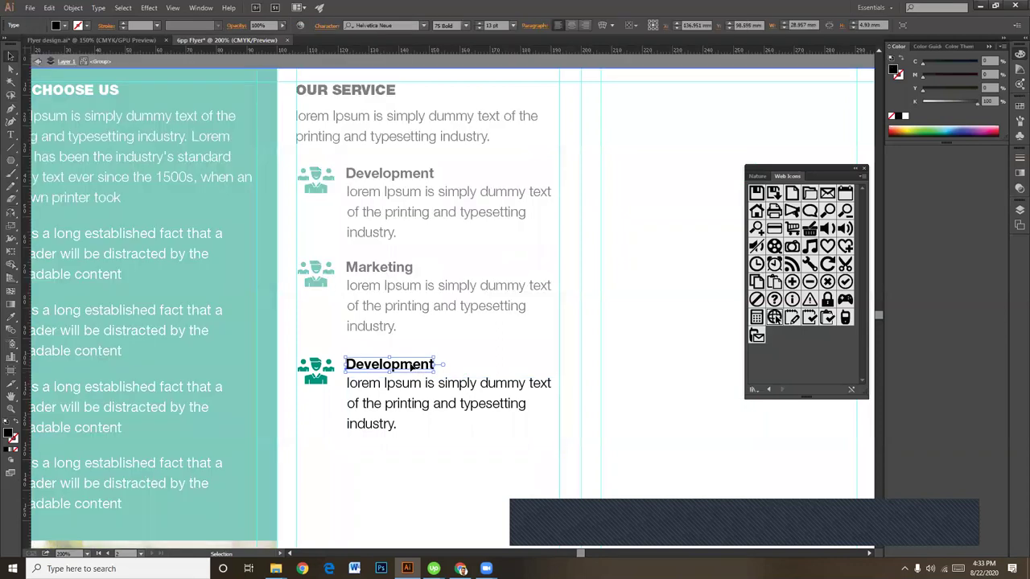
pyautogui.doubleClick(399, 367)
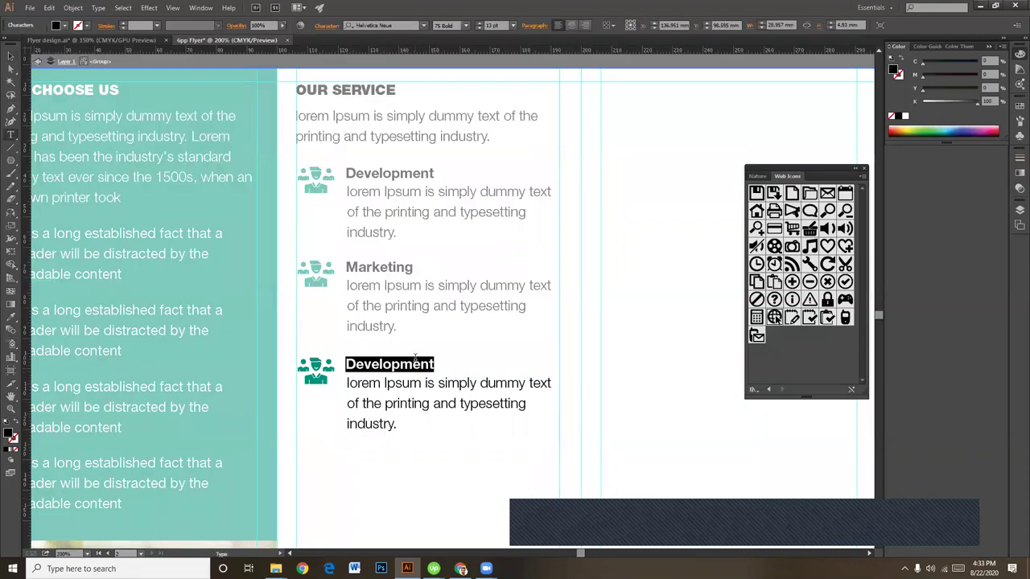
pyautogui.write('Stra')
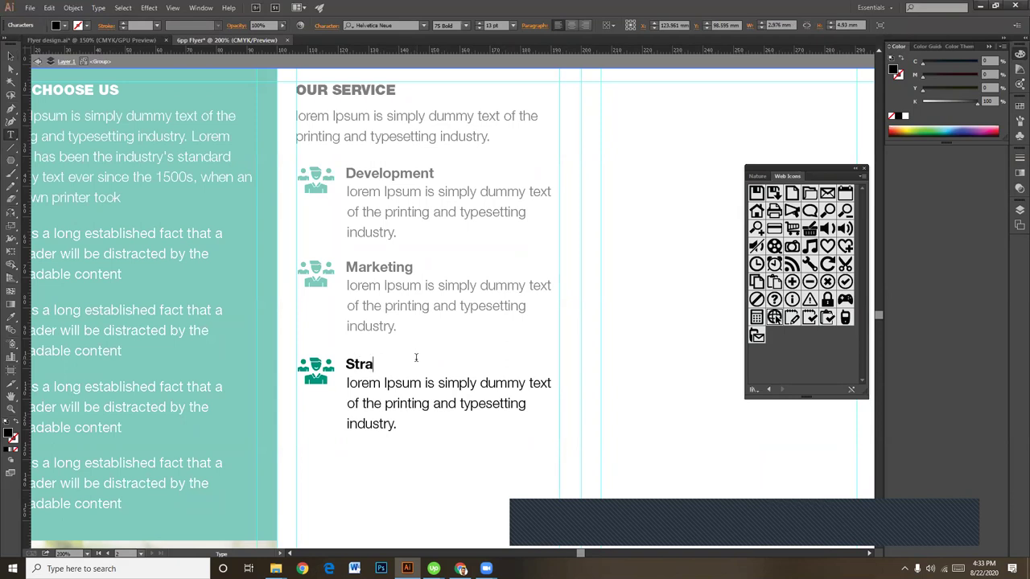
pyautogui.write('tegy')
pyautogui.press('Escape')
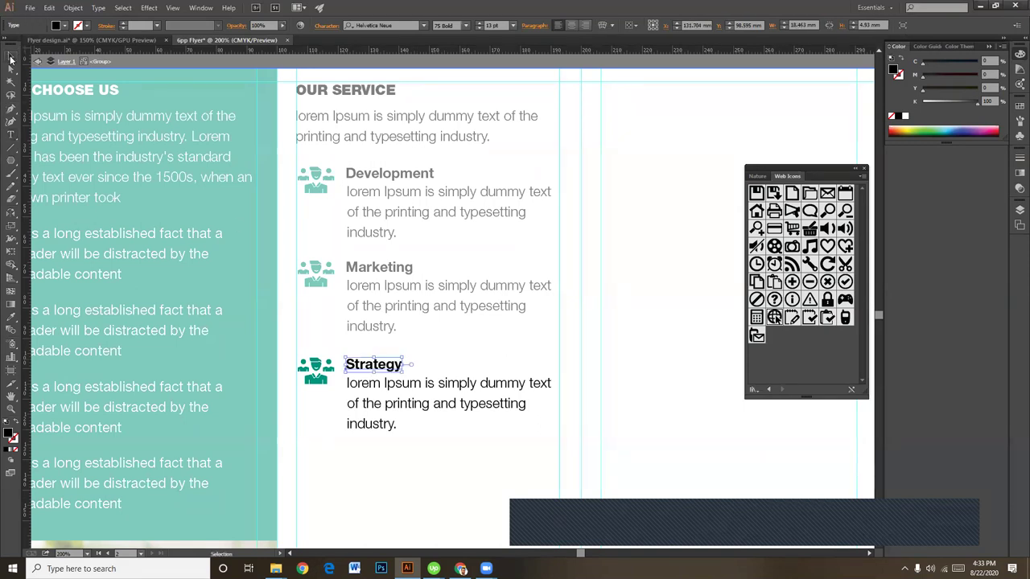
pyautogui.click(652, 354)
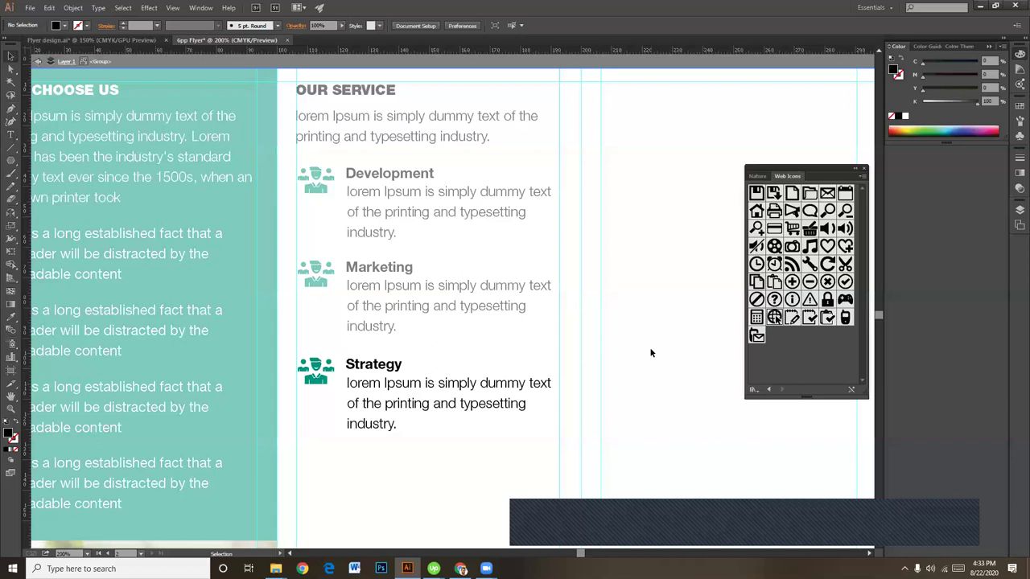
pyautogui.scroll(-2, 451, 414)
pyautogui.press('a')
pyautogui.hotkey('ctrl', '-')
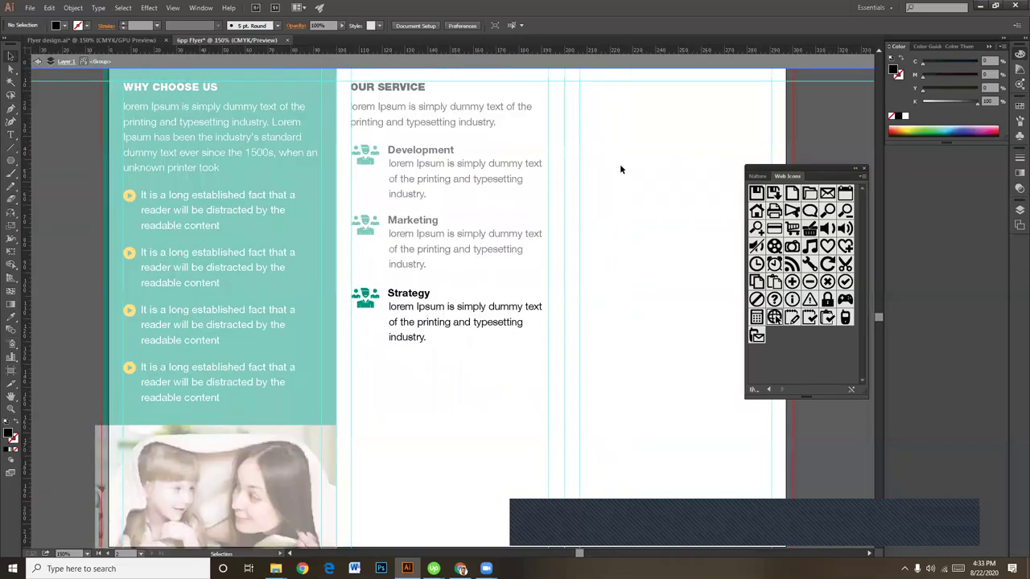
# Step: Copy the OUR SERVICE heading below Strategy and retype it as two left-aligned lines 'Our / Missiong'
pyautogui.moveTo(582, 382); pyautogui.dragTo(499, 413)
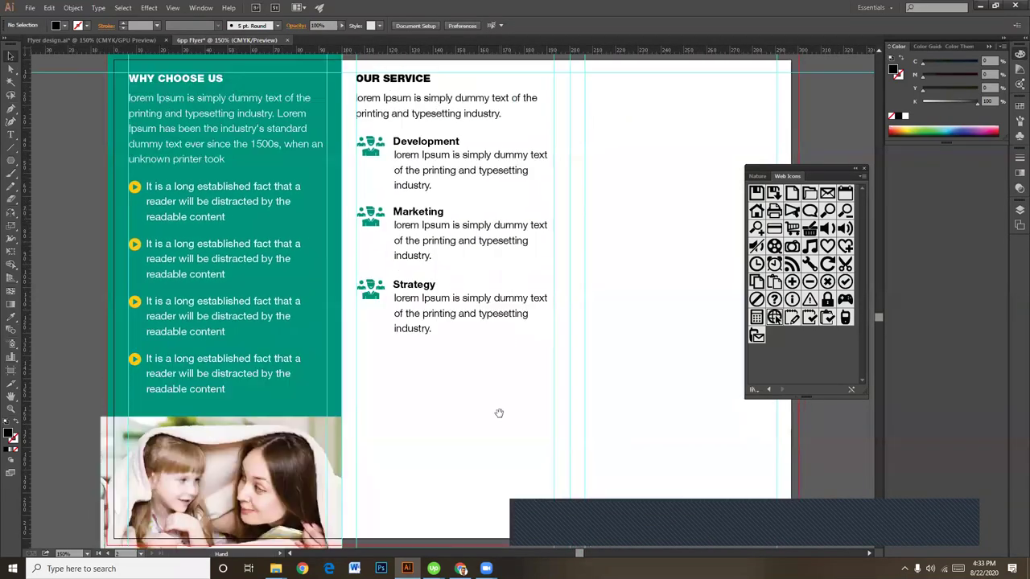
pyautogui.moveTo(417, 81); pyautogui.dragTo(444, 391)
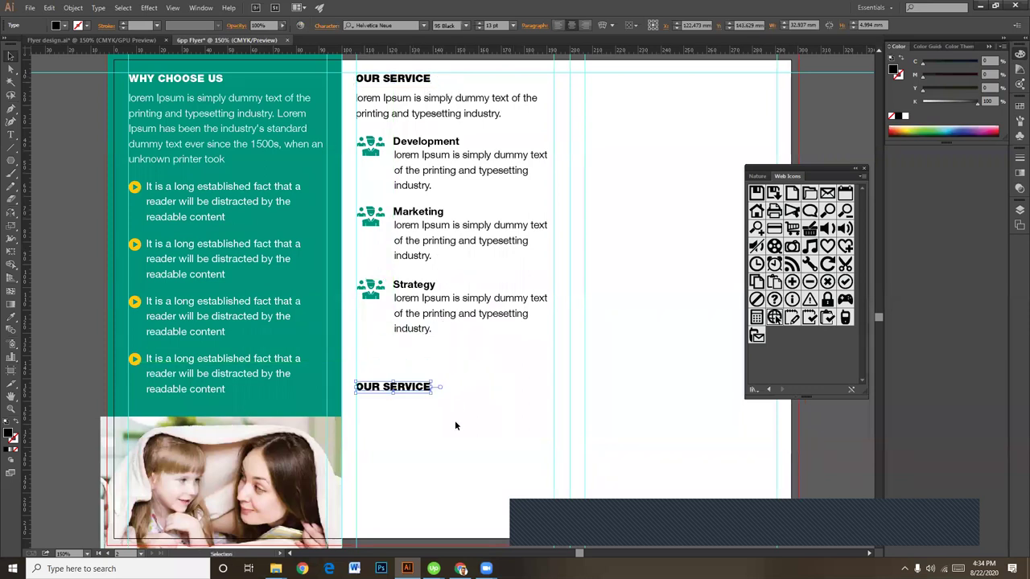
pyautogui.moveTo(455, 426); pyautogui.dragTo(429, 366)
pyautogui.tripleClick(413, 348)
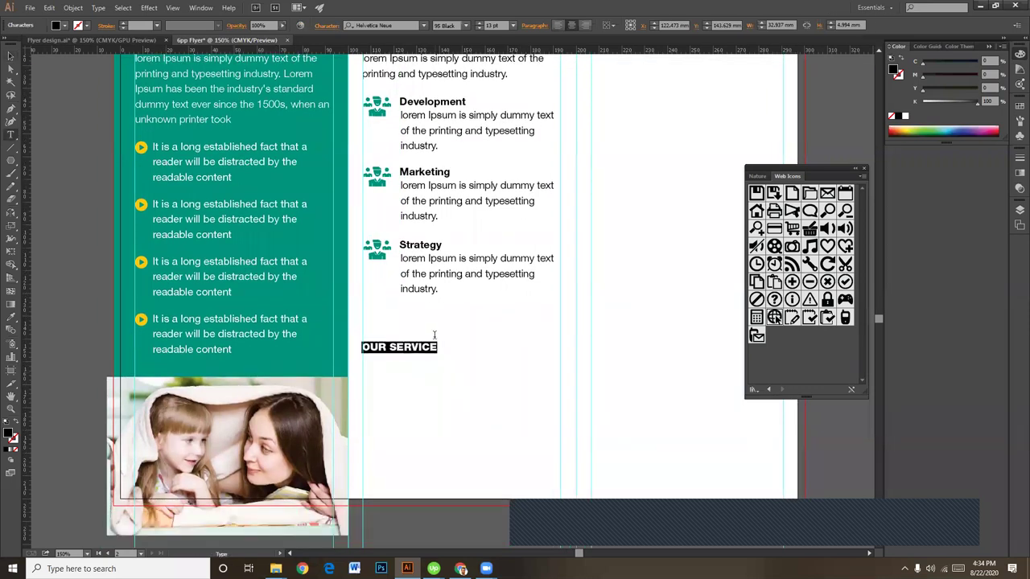
pyautogui.write('Our')
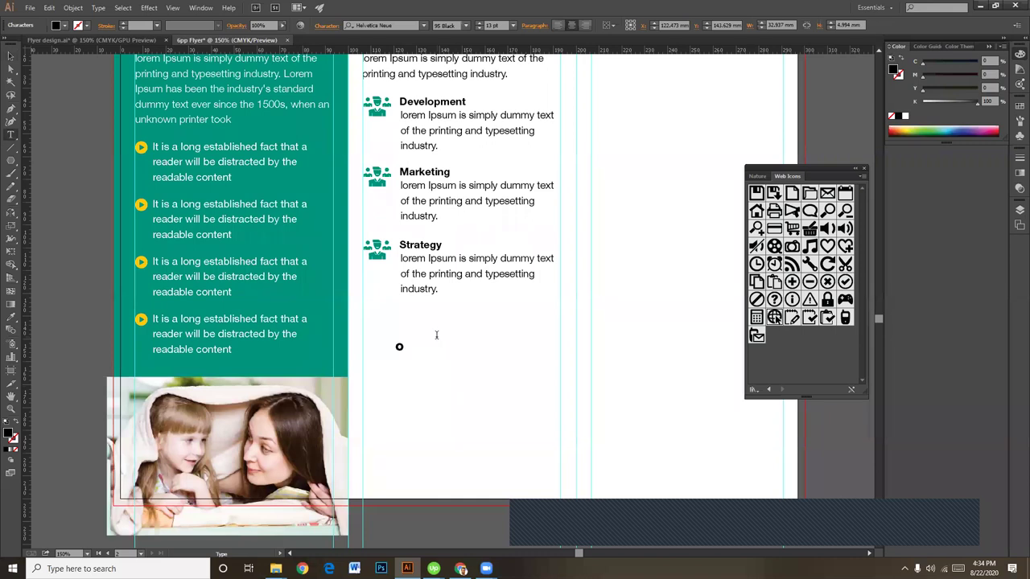
pyautogui.press('Return')
pyautogui.write('Missiong')
pyautogui.hotkey('ctrl', 'a')
pyautogui.click(563, 25)
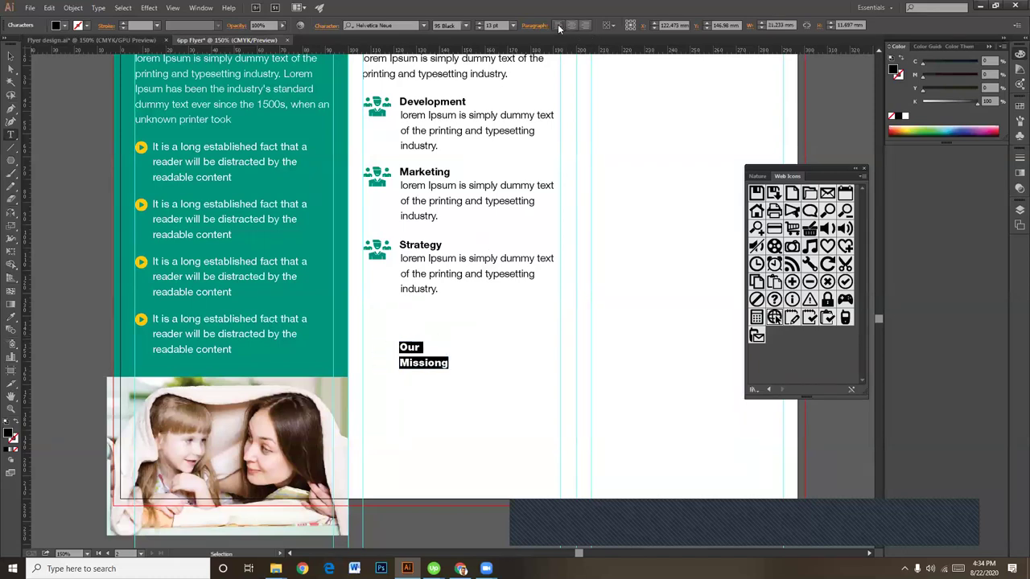
pyautogui.click(16, 57)
# Step: Shift the heading left to line up with the list and fix 'Missiong' to 'Mission'
pyautogui.moveTo(407, 350); pyautogui.dragTo(371, 344)
pyautogui.doubleClick(409, 357)
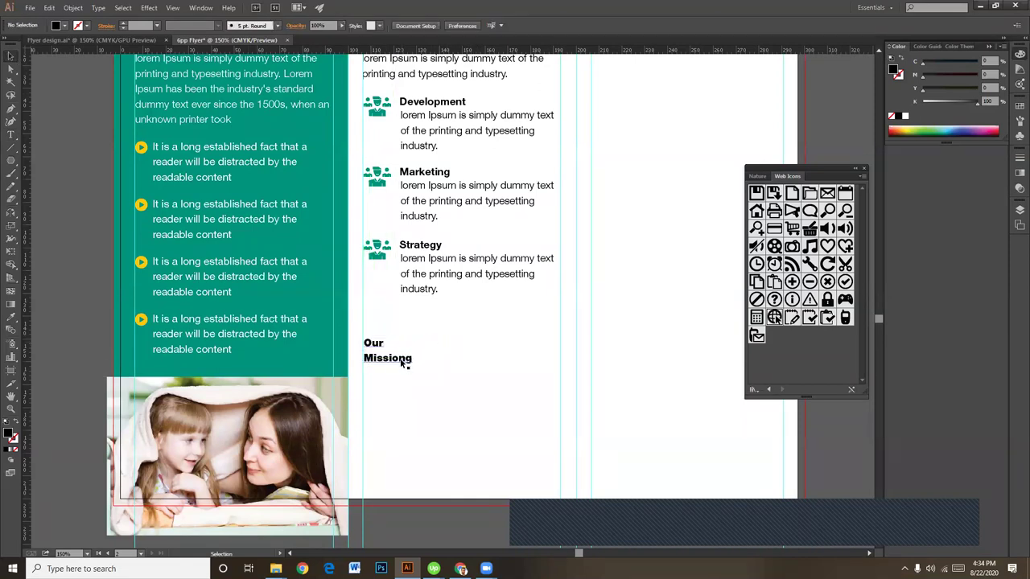
pyautogui.moveTo(408, 357); pyautogui.dragTo(417, 358)
pyautogui.press('BackSpace')
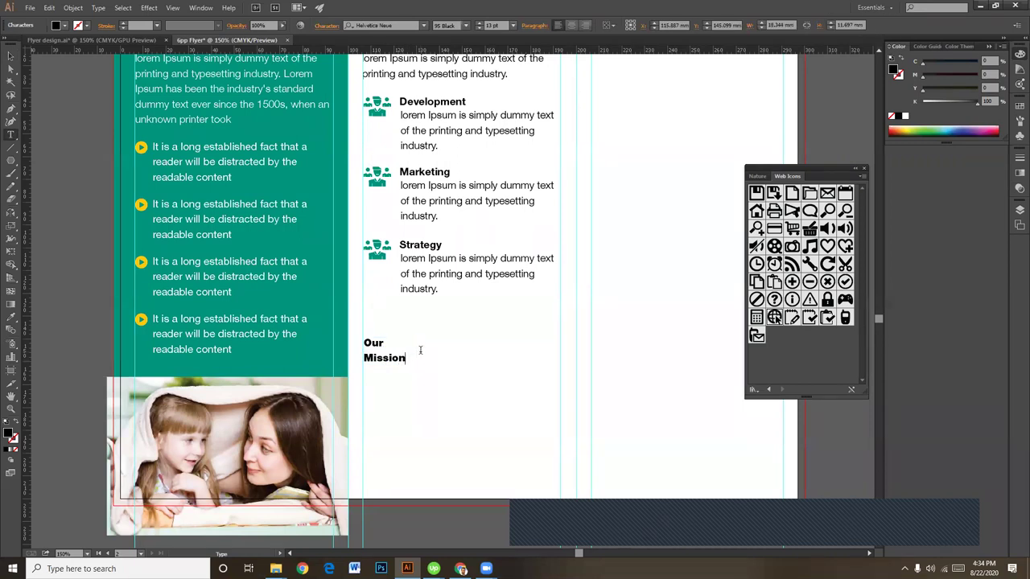
pyautogui.press('Escape')
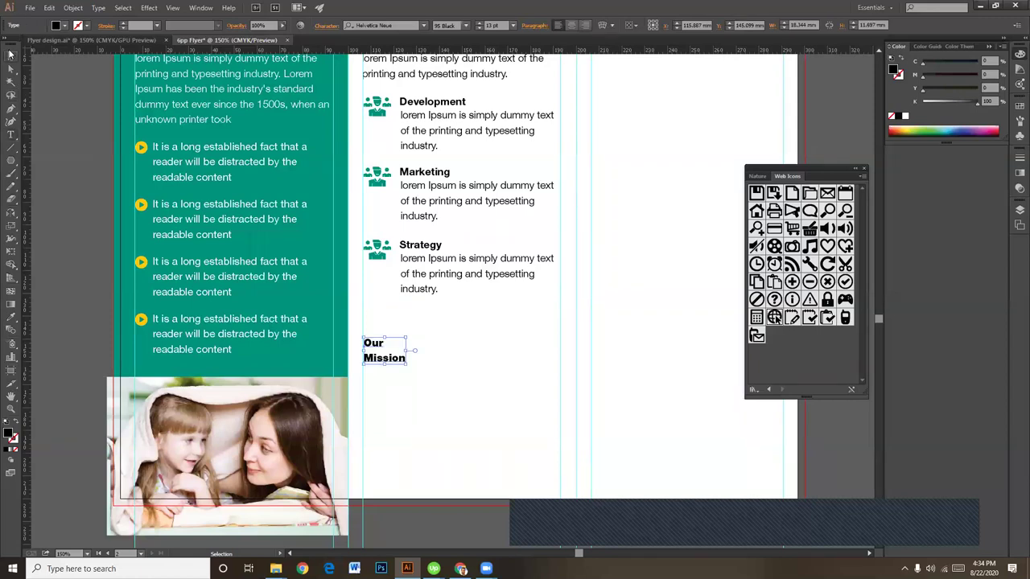
pyautogui.scroll(-1, 469, 397)
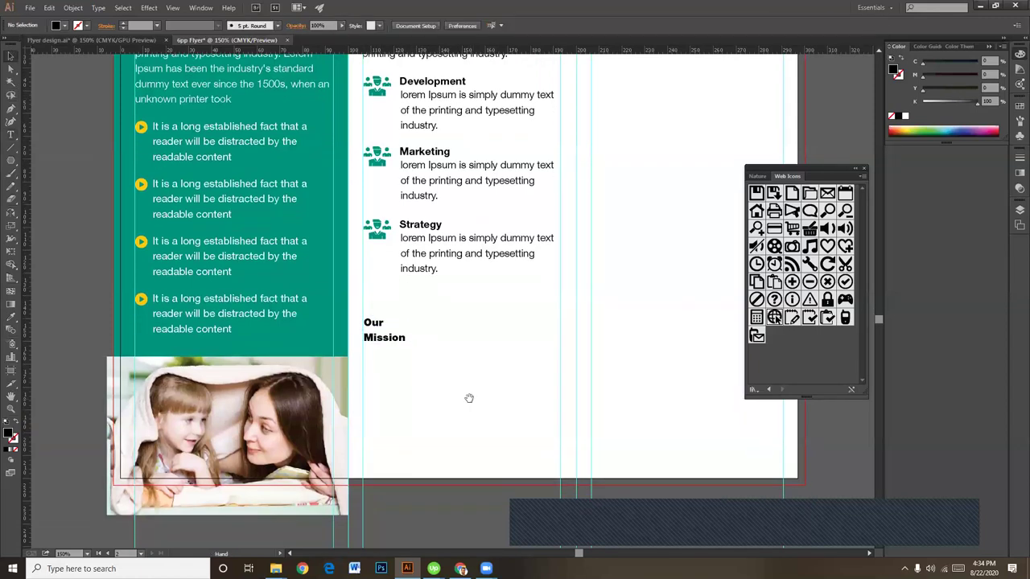
# Step: Copy the last bullet's text below Our Mission and set its colour to black (K 100)
pyautogui.click(440, 254)
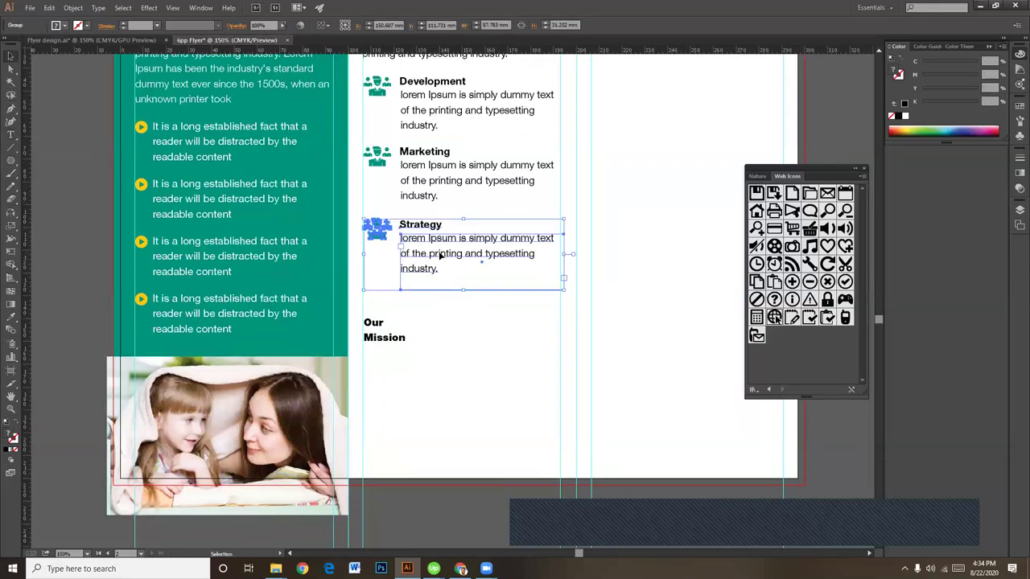
pyautogui.press('alt')
pyautogui.moveTo(255, 318); pyautogui.dragTo(436, 379)
pyautogui.moveTo(517, 389); pyautogui.dragTo(560, 377)
pyautogui.doubleClick(506, 371)
pyautogui.hotkey('ctrl', 'a')
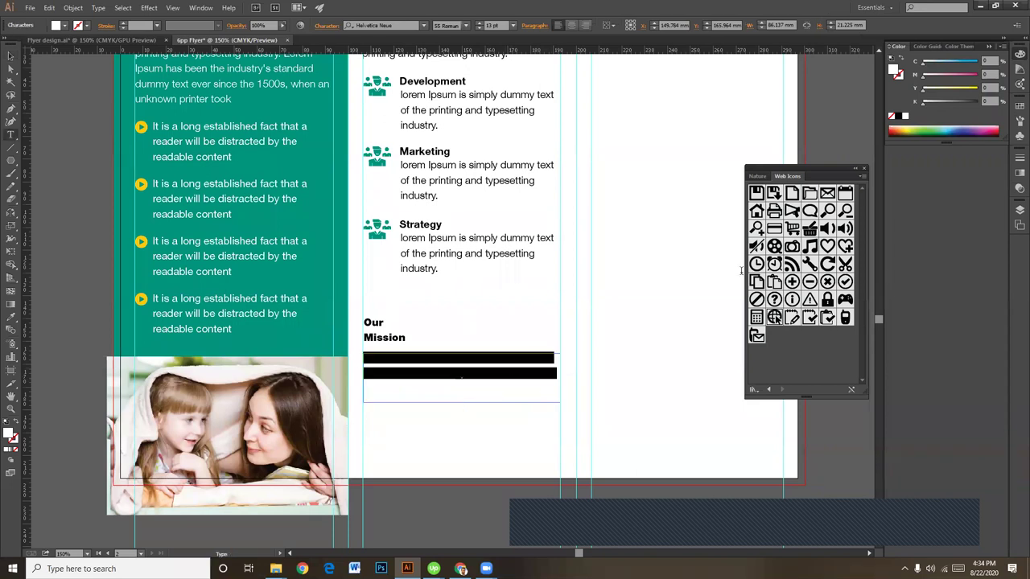
pyautogui.moveTo(940, 101); pyautogui.dragTo(978, 101)
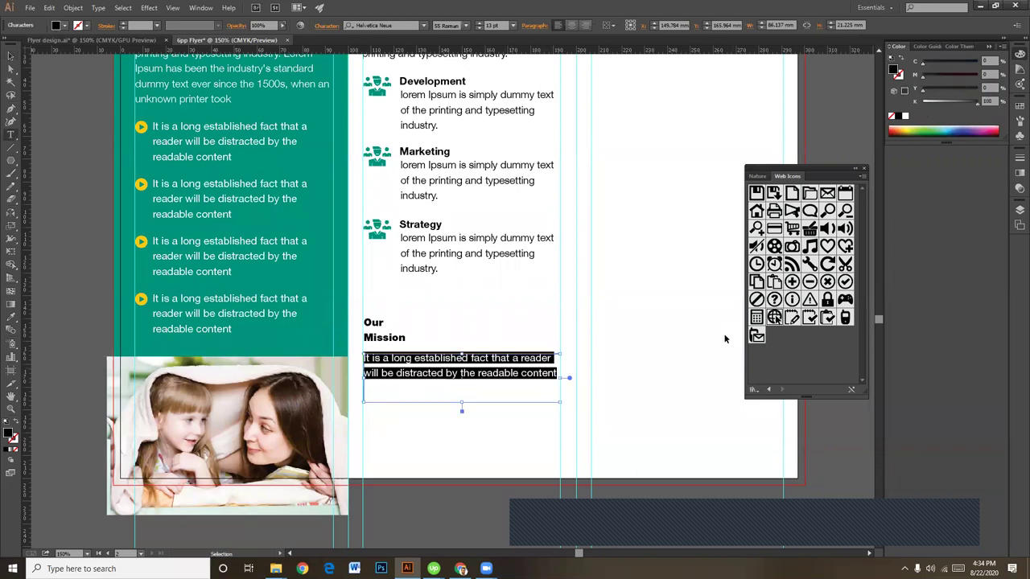
# Step: Paste the sentence again on new lines and lengthen the text box to show all six lines
pyautogui.click(555, 373)
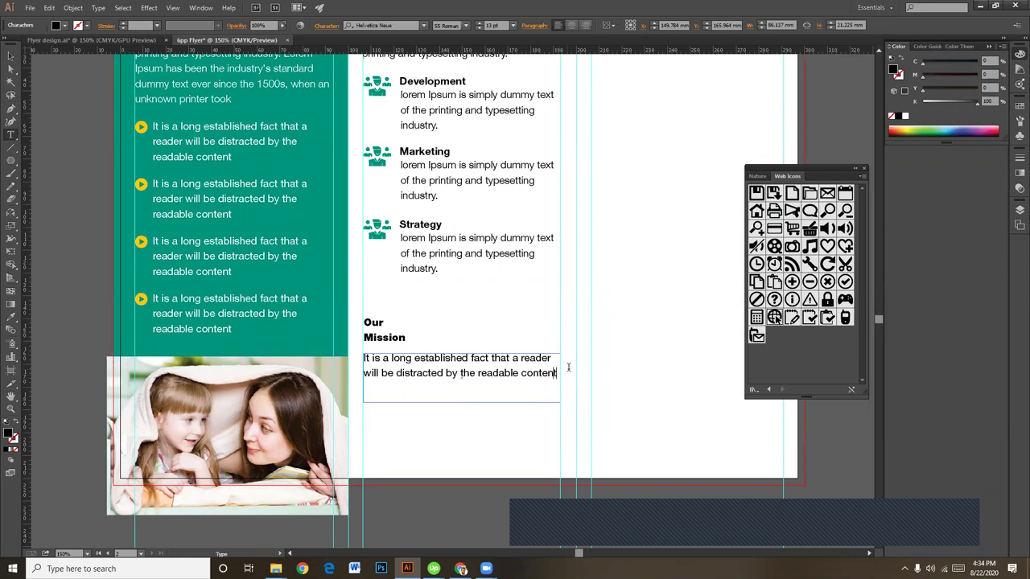
pyautogui.press('Return')
pyautogui.hotkey('ctrl', 'v')
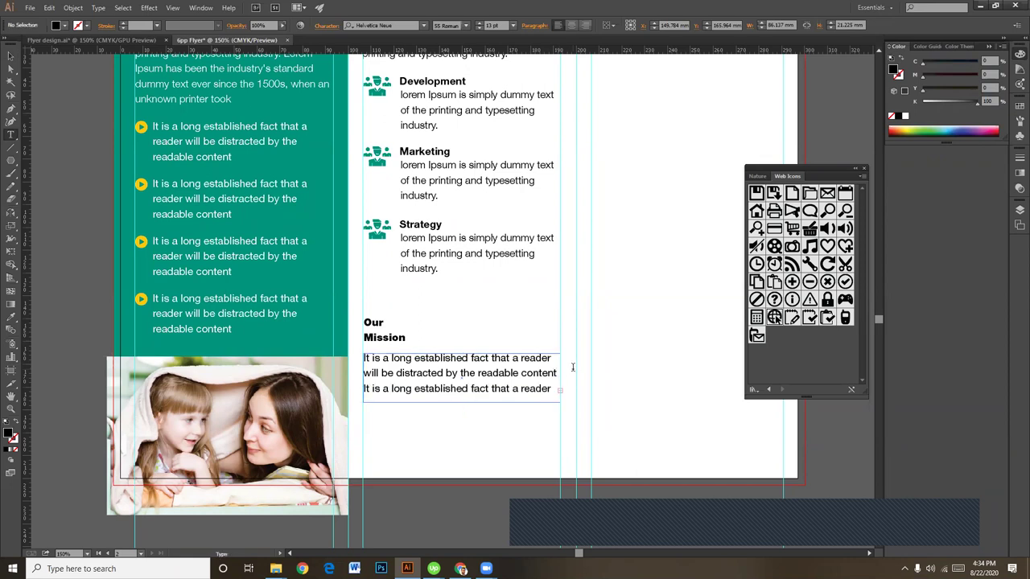
pyautogui.press('Escape')
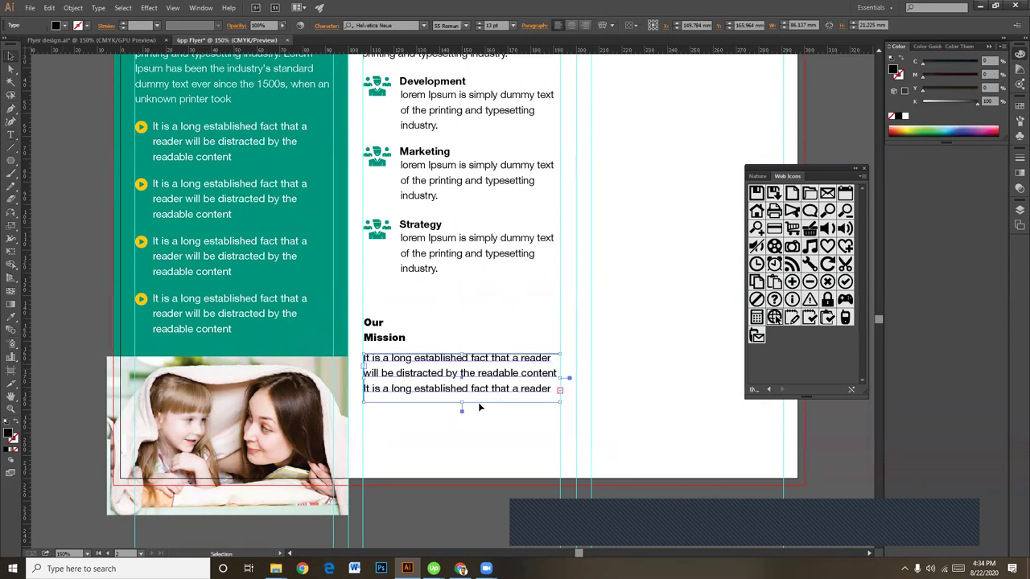
pyautogui.moveTo(461, 404); pyautogui.dragTo(462, 461)
pyautogui.click(611, 422)
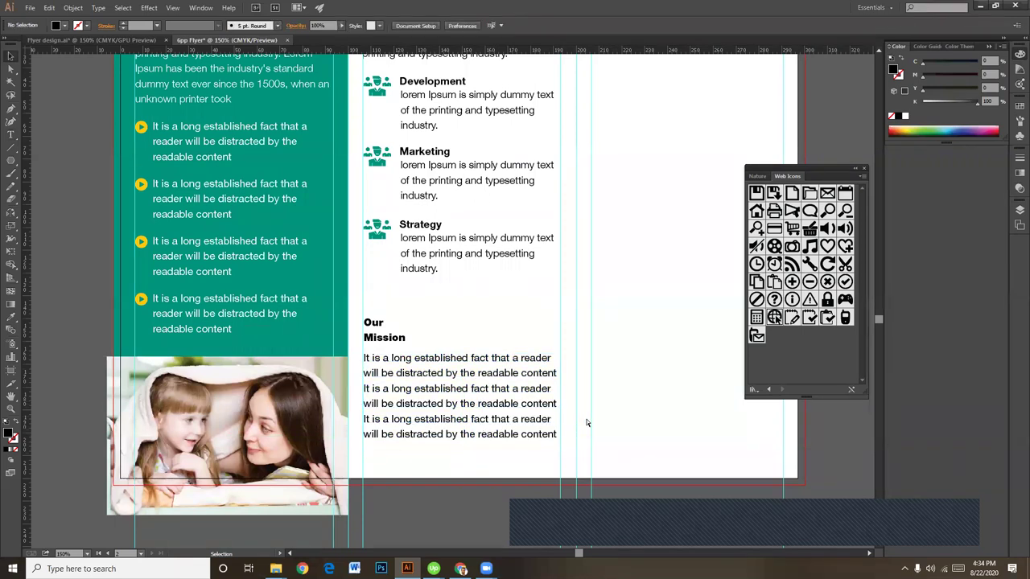
pyautogui.hotkey('ctrl', '-')
pyautogui.scroll(1, 620, 375)
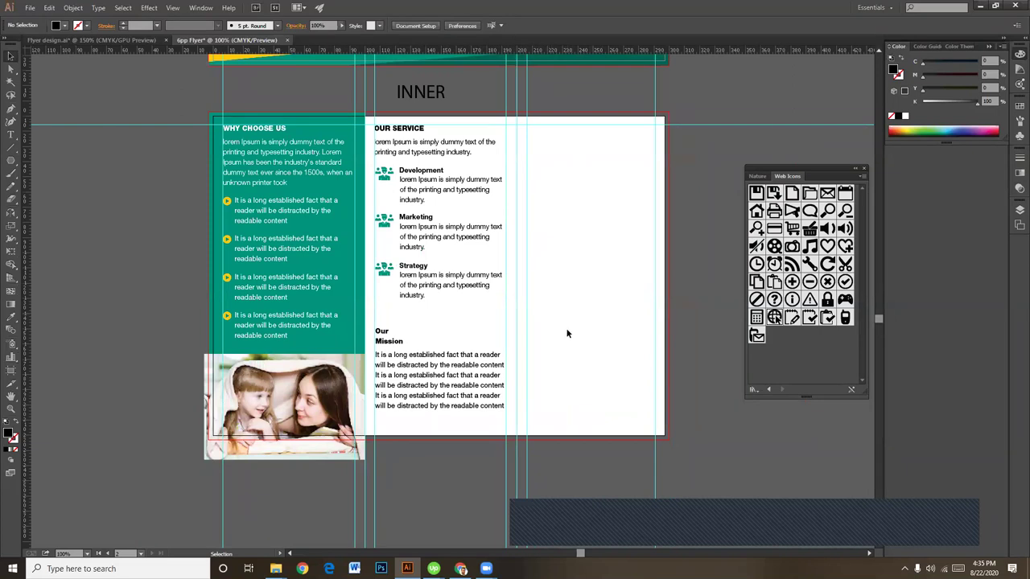
pyautogui.moveTo(573, 340); pyautogui.dragTo(536, 361)
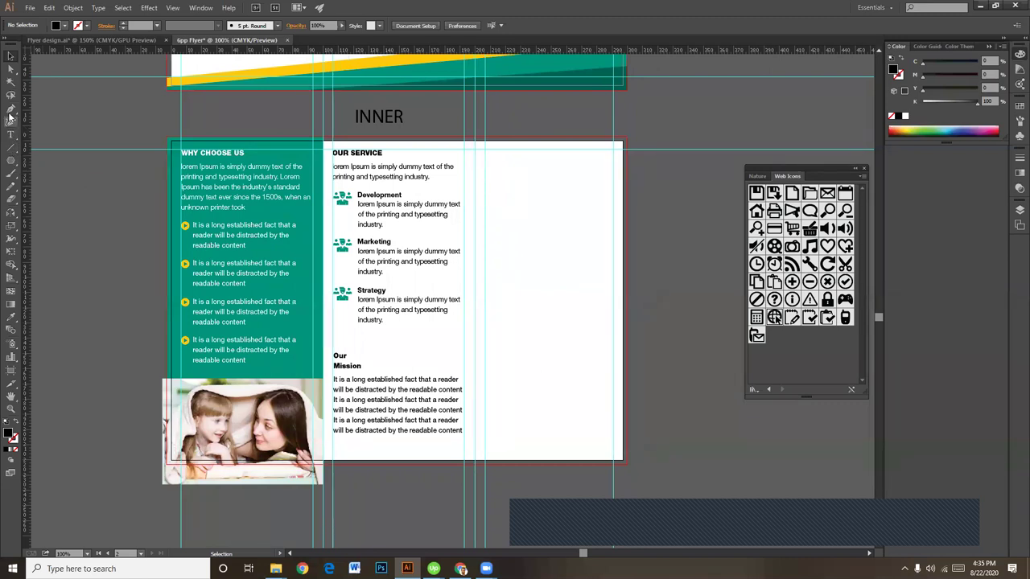
# Step: Draw a rectangle over the INNER page's right panel and stretch it to full page height
pyautogui.moveTo(10, 161); pyautogui.dragTo(56, 161)
pyautogui.moveTo(473, 140); pyautogui.dragTo(622, 334)
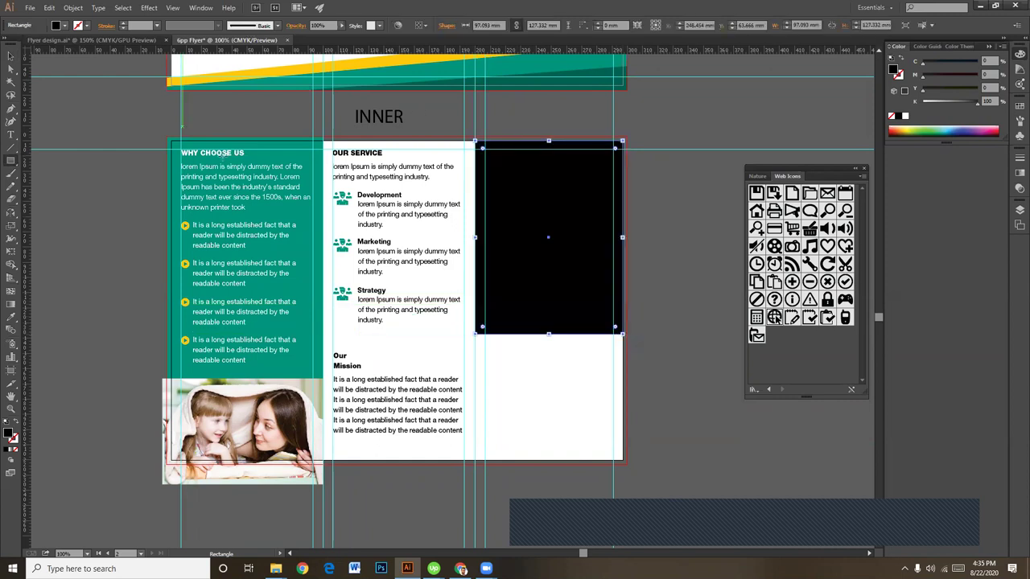
pyautogui.click(9, 57)
pyautogui.scroll(3, 555, 281)
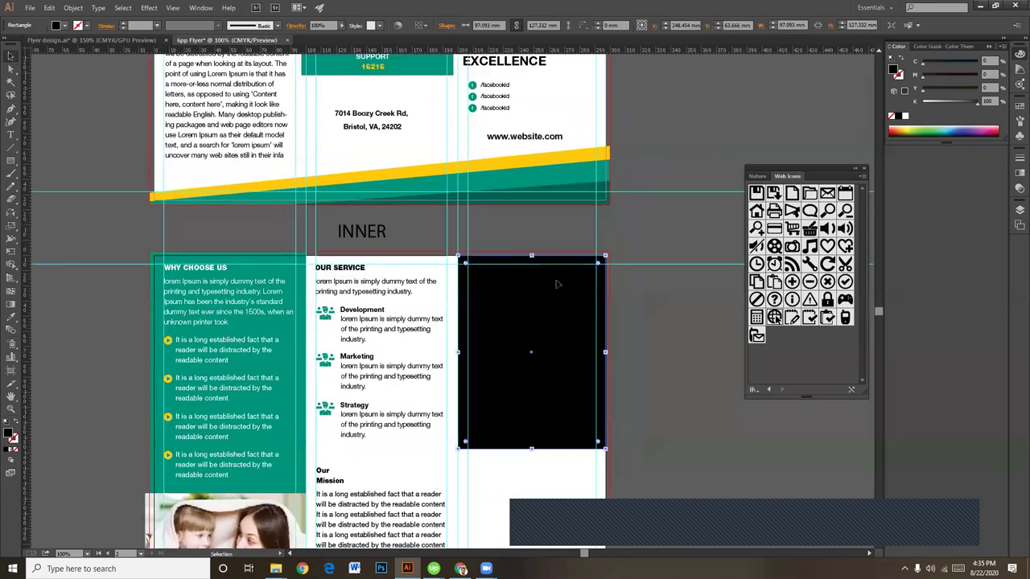
pyautogui.moveTo(534, 254); pyautogui.dragTo(533, 250)
pyautogui.moveTo(638, 352); pyautogui.dragTo(634, 284)
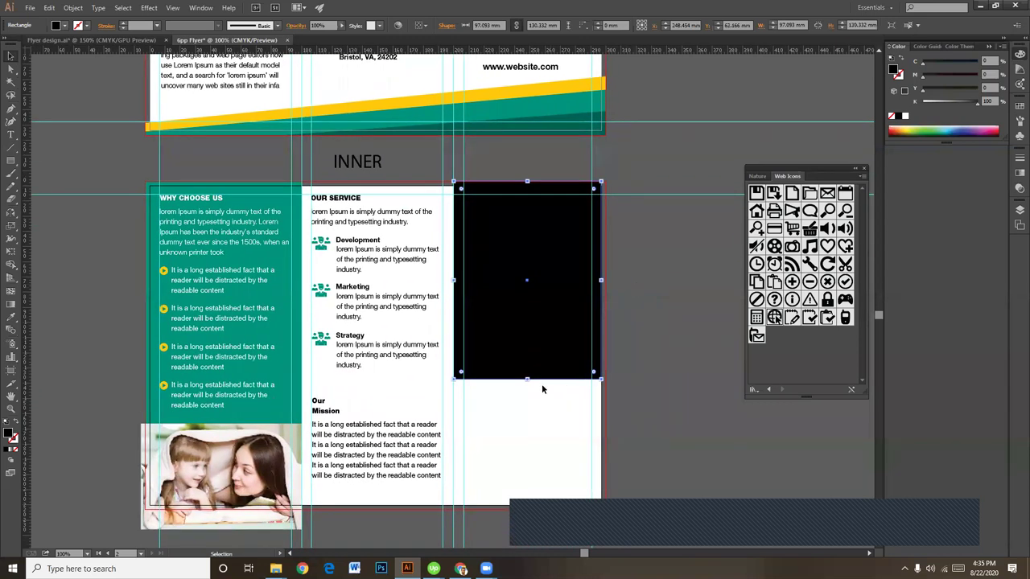
pyautogui.moveTo(528, 378); pyautogui.dragTo(528, 510)
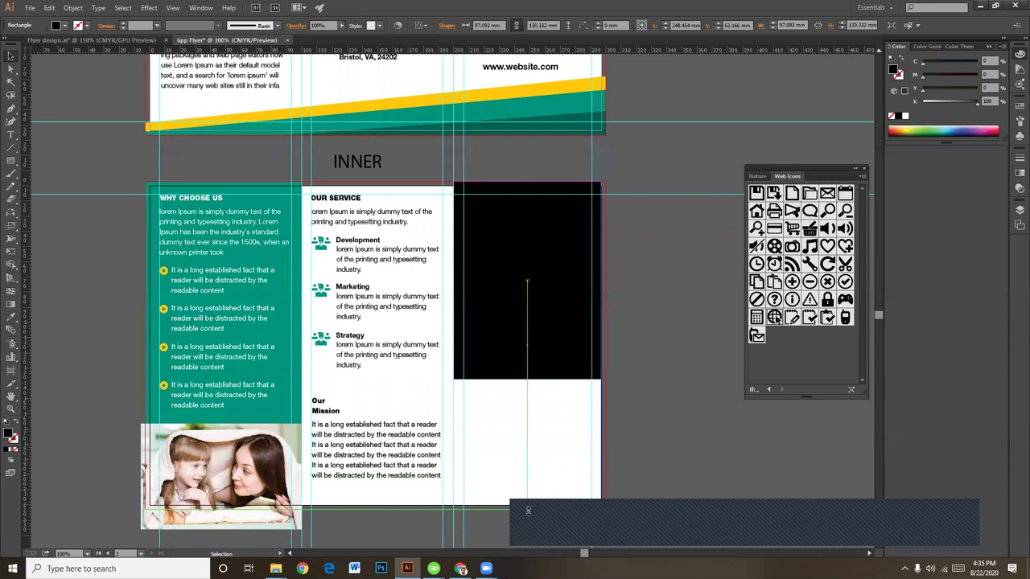
pyautogui.moveTo(622, 348); pyautogui.dragTo(574, 414)
# Step: Fill the rectangle with the flyer's teal using the eyedropper, then zoom to 150%
pyautogui.click(474, 395)
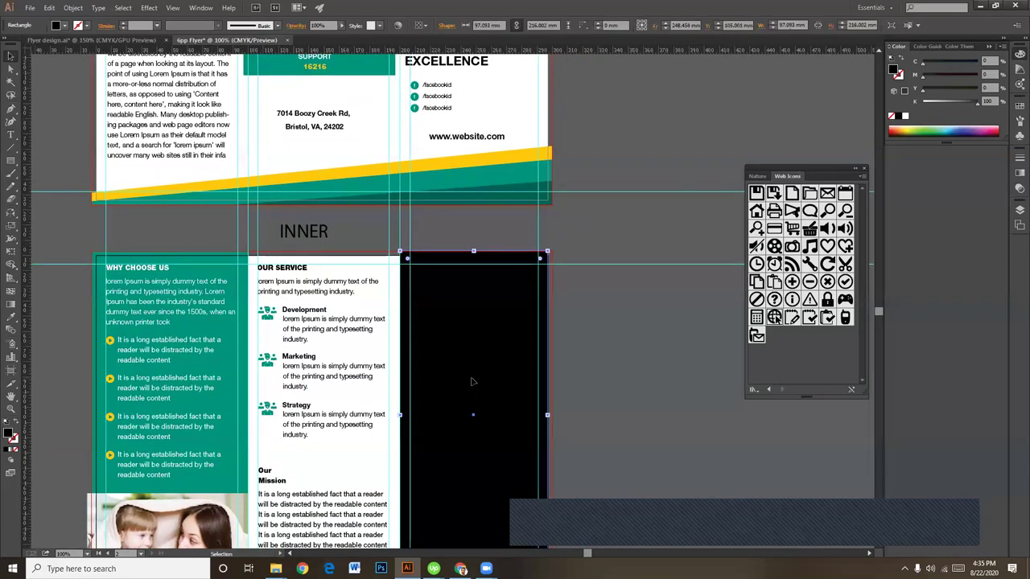
pyautogui.press('i')
pyautogui.click(528, 178)
pyautogui.click(11, 68)
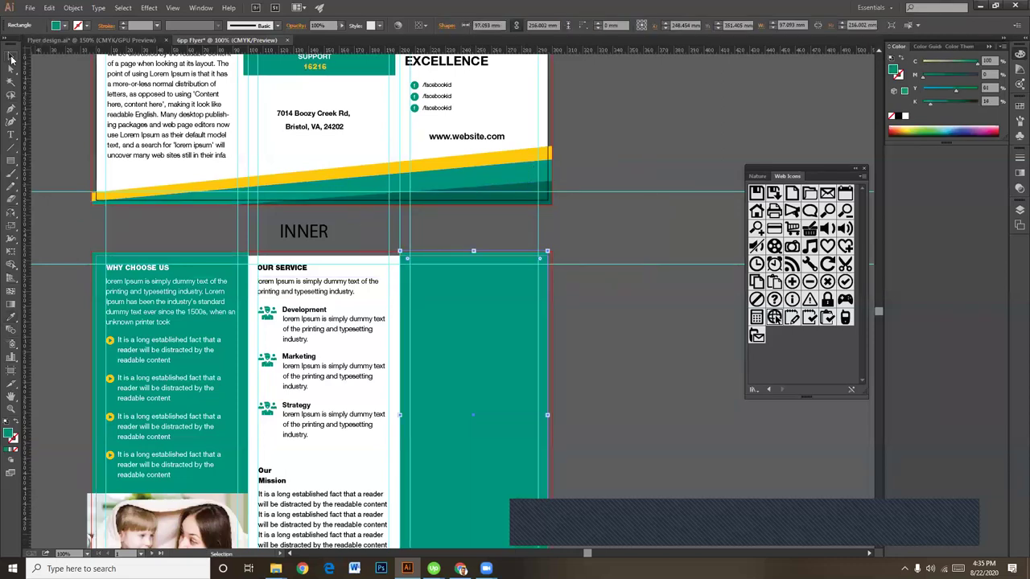
pyautogui.click(597, 382)
pyautogui.hotkey('ctrl', '+')
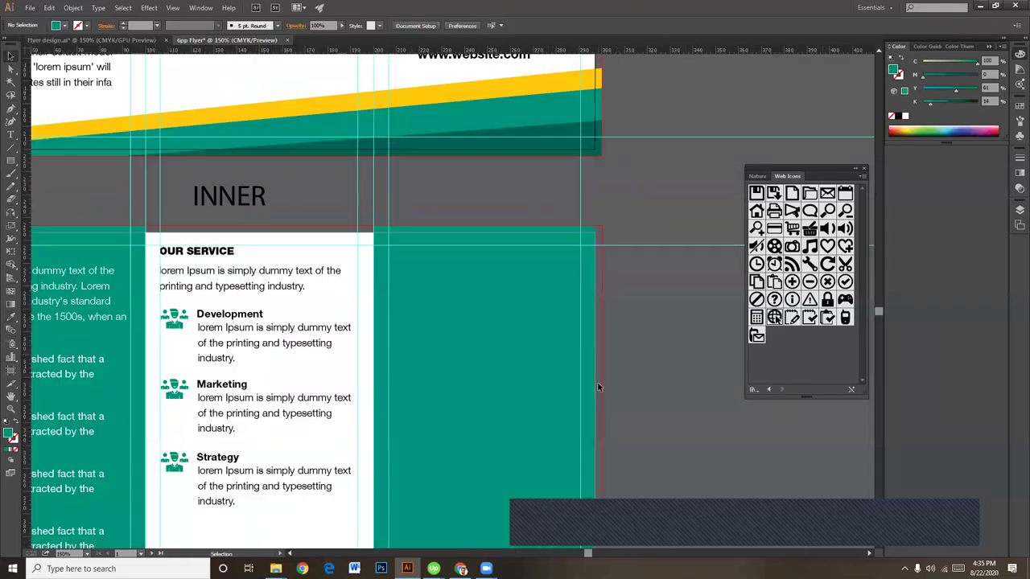
# Step: Drag shutterstock_116229520 from Murali Pictures into the flyer, placing it atop the right panel
pyautogui.moveTo(276, 569)
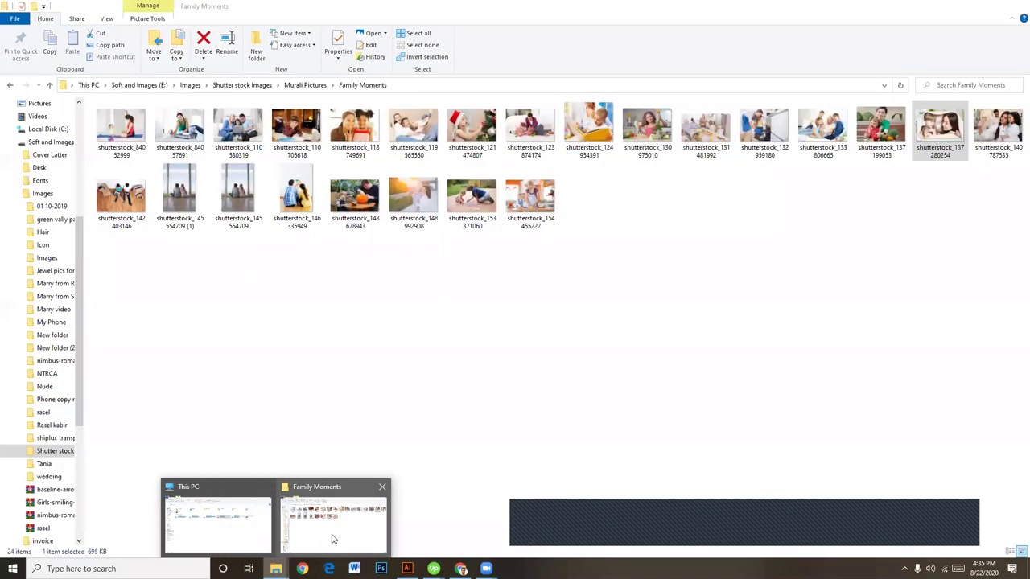
pyautogui.click(333, 539)
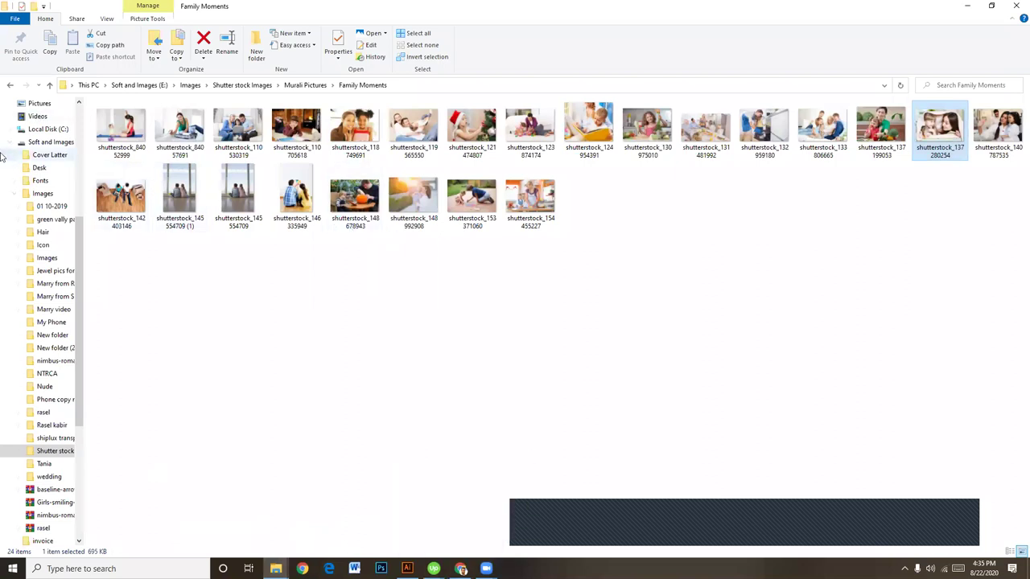
pyautogui.click(9, 85)
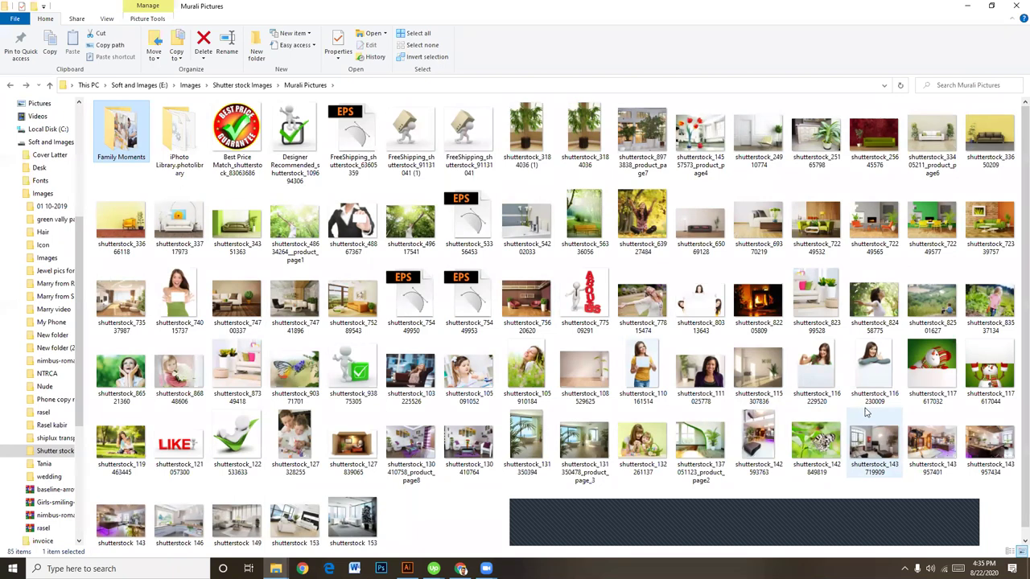
pyautogui.click(822, 359)
pyautogui.moveTo(822, 359); pyautogui.dragTo(474, 383)
pyautogui.moveTo(480, 346); pyautogui.dragTo(451, 283)
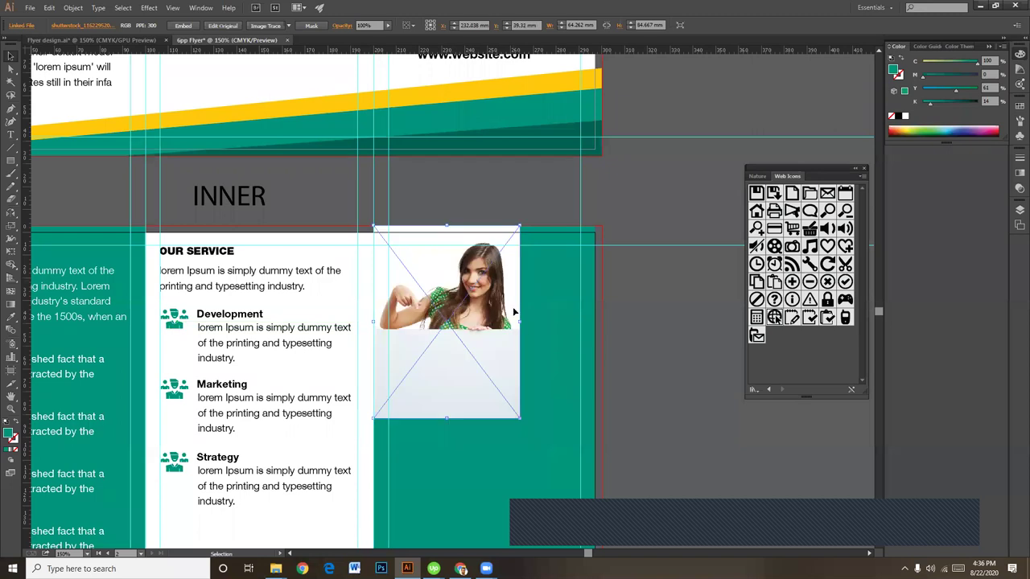
# Step: Enlarge the photo to span the right panel's width and embed it
pyautogui.scroll(-2, 515, 313)
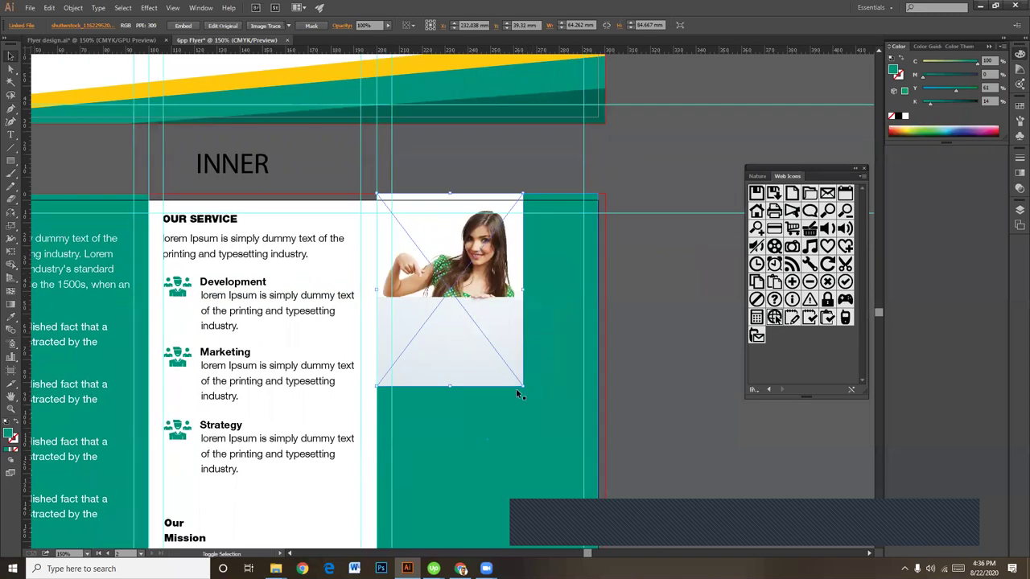
pyautogui.moveTo(522, 387); pyautogui.dragTo(621, 499)
pyautogui.click(667, 439)
pyautogui.scroll(-3, 668, 440)
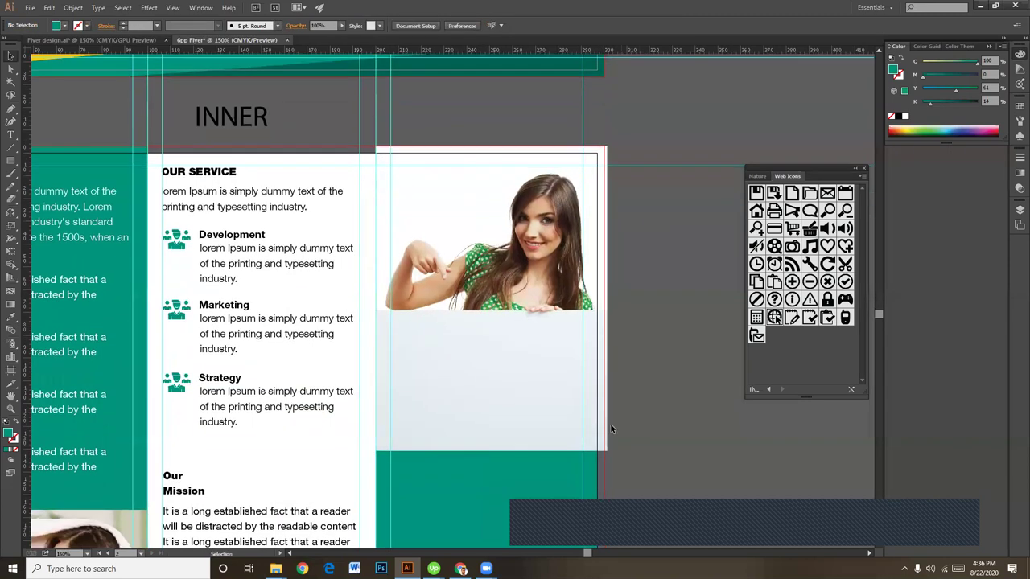
pyautogui.click(600, 427)
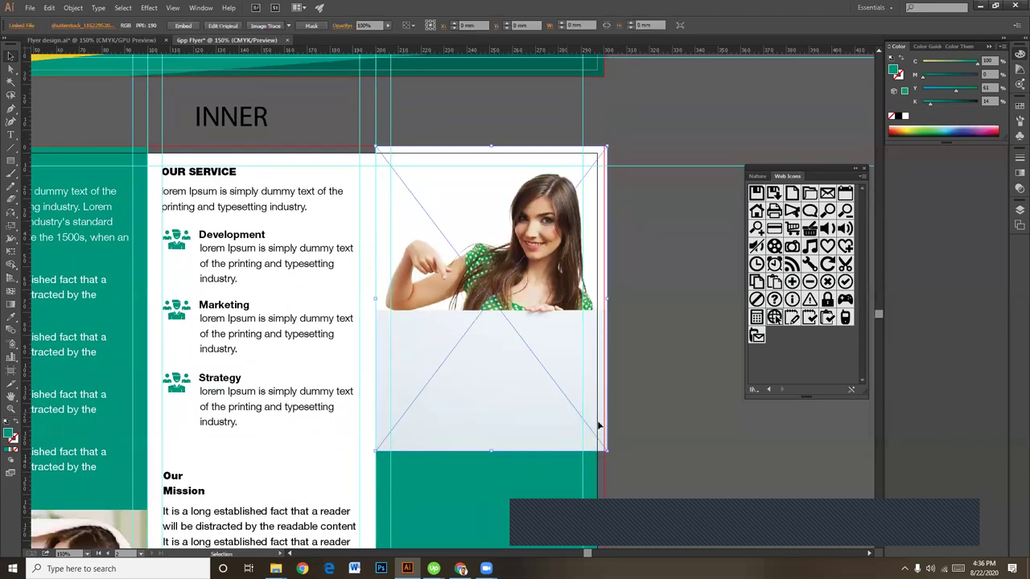
pyautogui.click(184, 25)
# Step: Alt-drag a copy of the Strategy icon-and-text group off the artboard
pyautogui.scroll(-1, 615, 473)
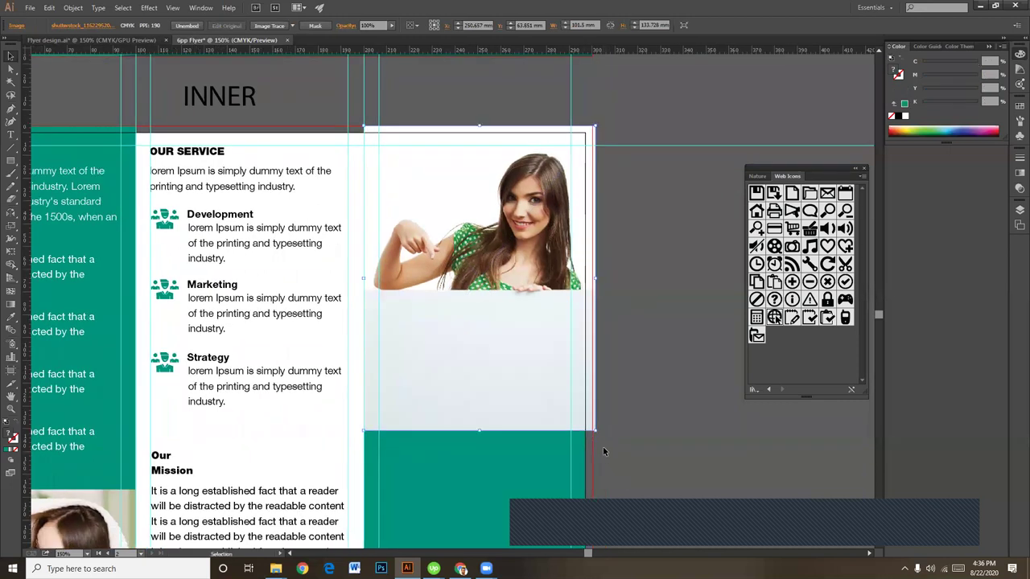
pyautogui.scroll(-2, 266, 402)
pyautogui.click(270, 317)
pyautogui.moveTo(269, 316); pyautogui.dragTo(759, 132)
pyautogui.scroll(3, 646, 282)
# Step: Ungroup the copied Strategy block, delete its icon and heading, and move the text under the photo
pyautogui.rightClick(647, 281)
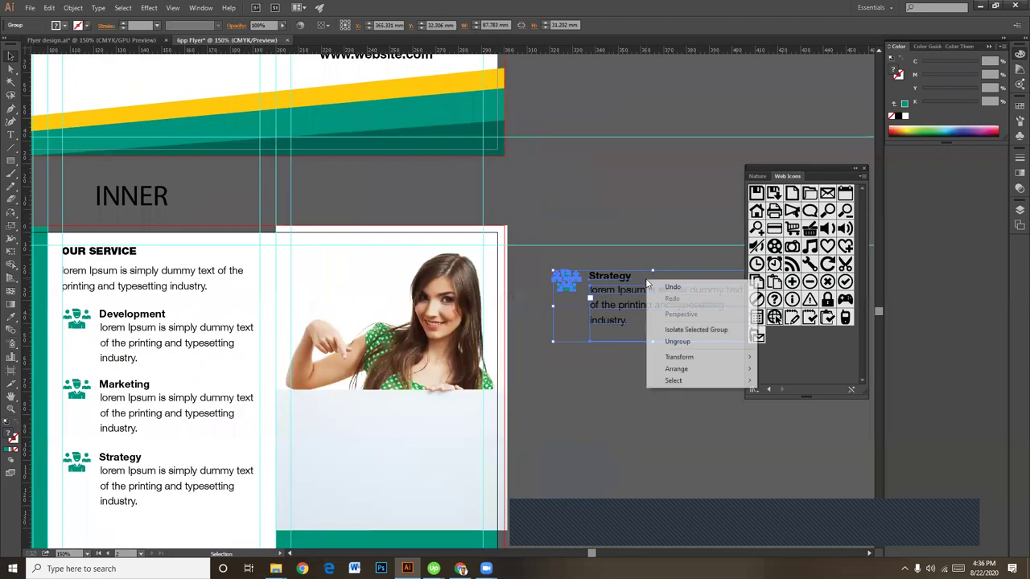
pyautogui.click(671, 341)
pyautogui.click(591, 296)
pyautogui.click(567, 280)
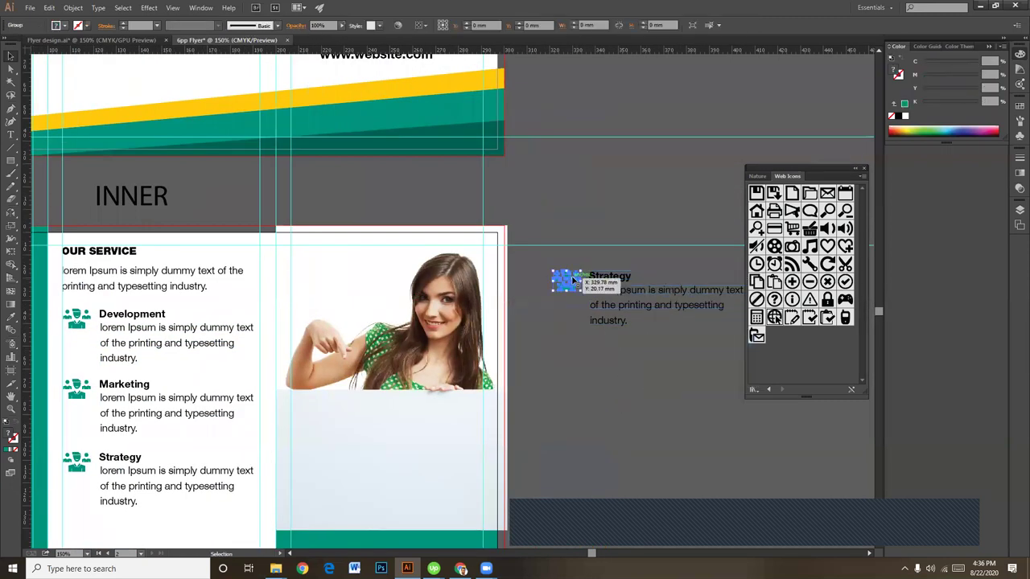
pyautogui.press('Delete')
pyautogui.click(613, 278)
pyautogui.press('Delete')
pyautogui.scroll(-3, 649, 402)
pyautogui.moveTo(638, 243); pyautogui.dragTo(327, 355)
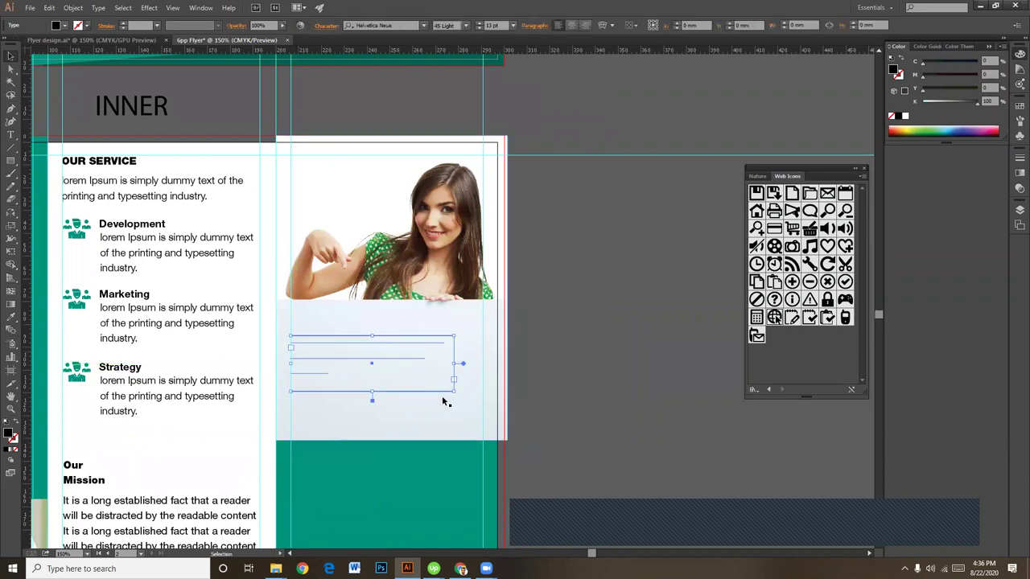
# Step: Set the body text to 100% black (K 100) and widen its frame
pyautogui.click(987, 101)
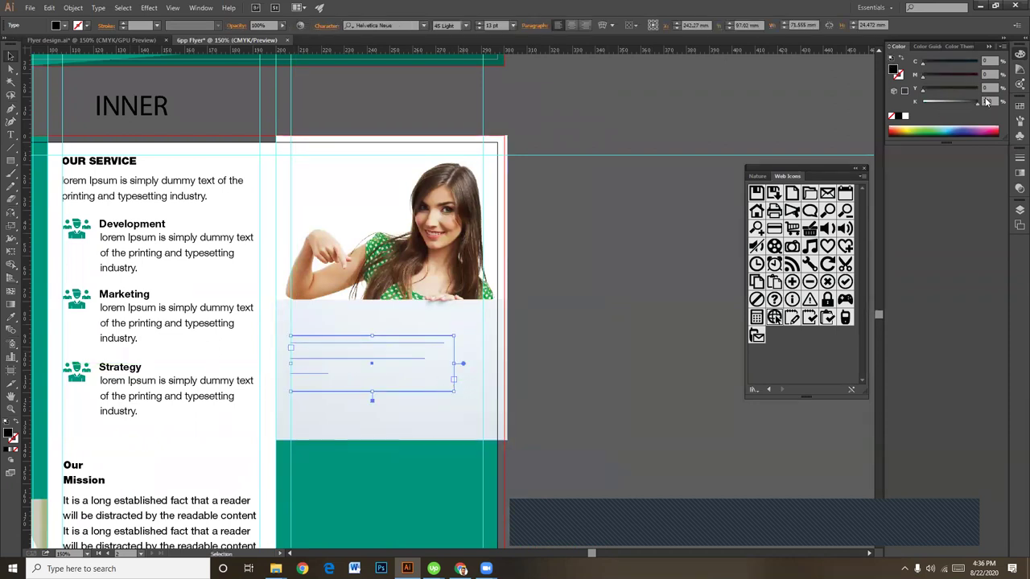
pyautogui.press('Return')
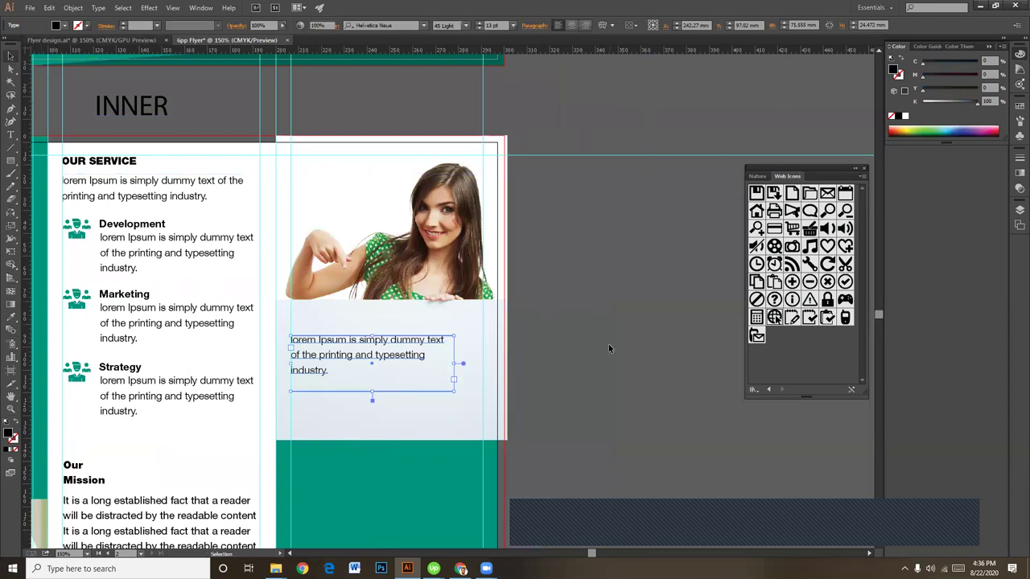
pyautogui.click(608, 343)
pyautogui.hotkey('ctrl', '+')
pyautogui.scroll(-2, 329, 340)
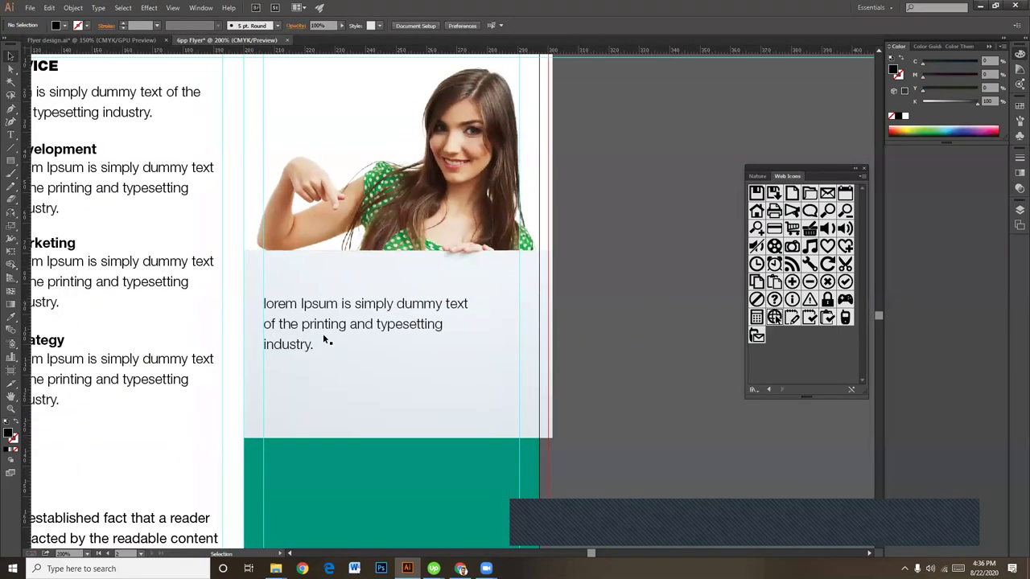
pyautogui.click(329, 341)
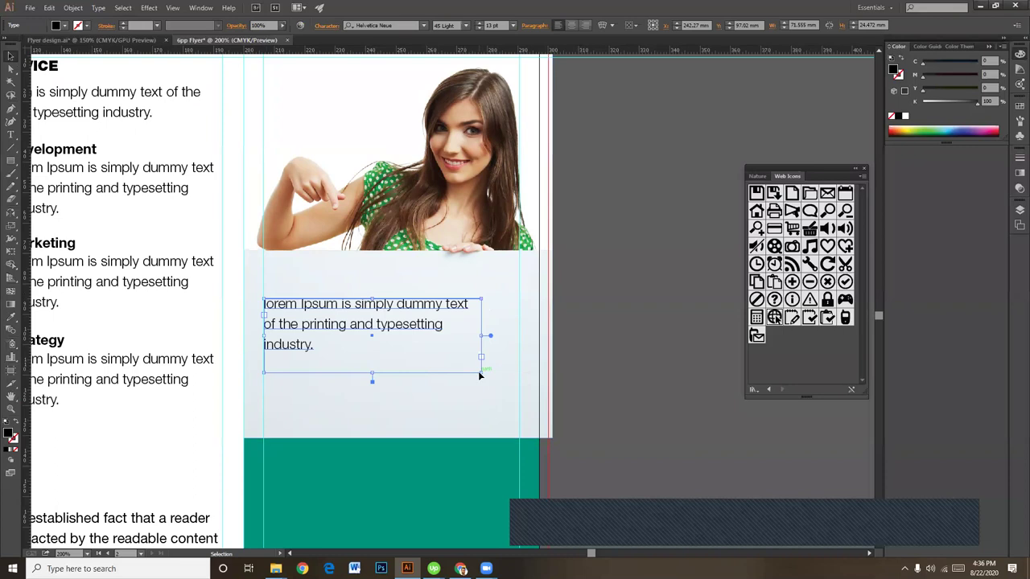
pyautogui.moveTo(480, 373); pyautogui.dragTo(521, 390)
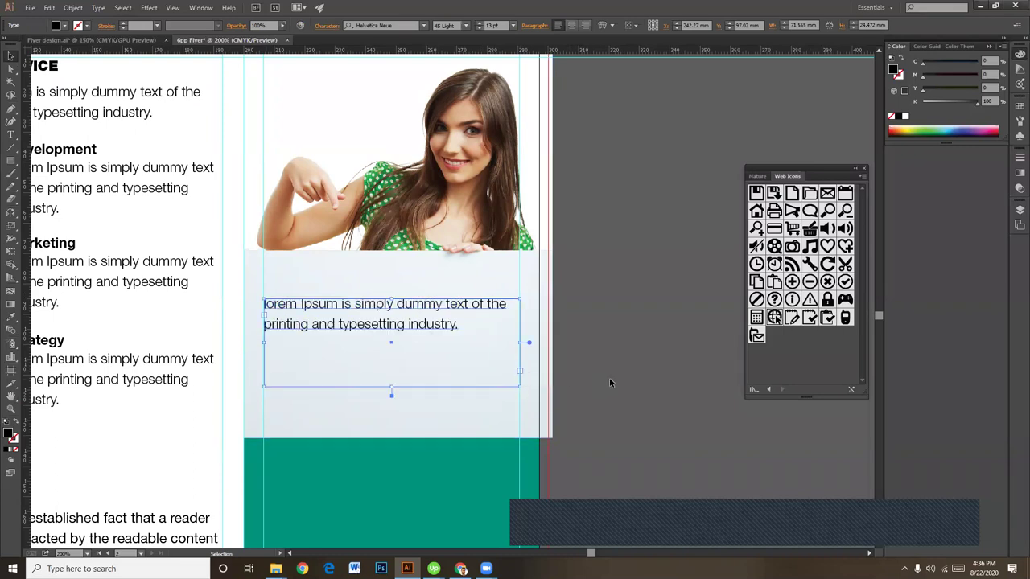
pyautogui.click(609, 379)
# Step: Paste a second copy of the lorem ipsum sentence after the paragraph
pyautogui.moveTo(439, 370); pyautogui.dragTo(481, 380)
pyautogui.click(459, 340)
pyautogui.tripleClick(455, 341)
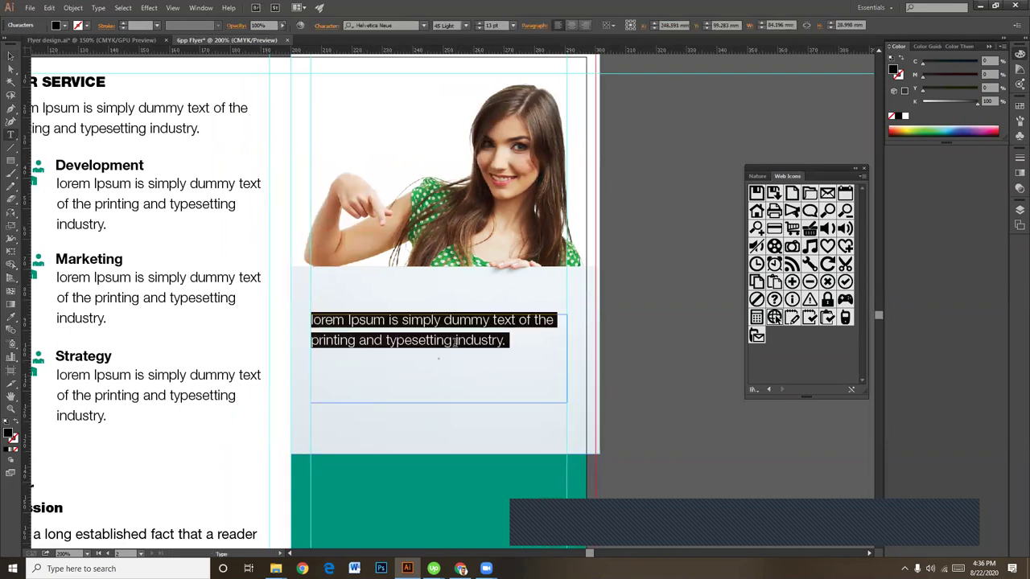
pyautogui.moveTo(507, 342); pyautogui.dragTo(305, 321)
pyautogui.hotkey('ctrl', 'c')
pyautogui.click(515, 344)
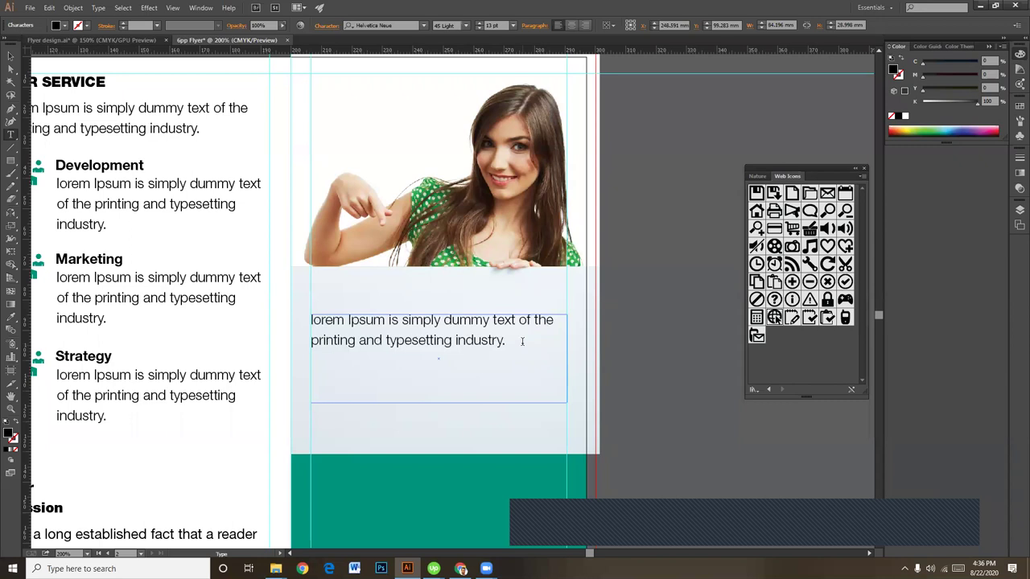
pyautogui.hotkey('ctrl', 'v')
# Step: Resize the text frame so the paragraph wraps to four lines
pyautogui.click(12, 57)
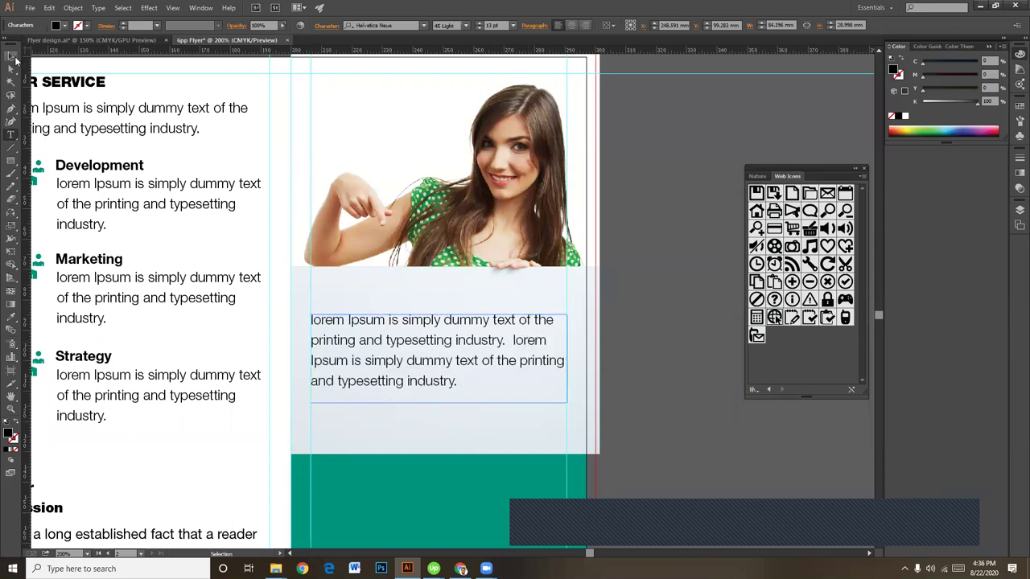
pyautogui.click(499, 362)
pyautogui.moveTo(567, 402); pyautogui.dragTo(540, 400)
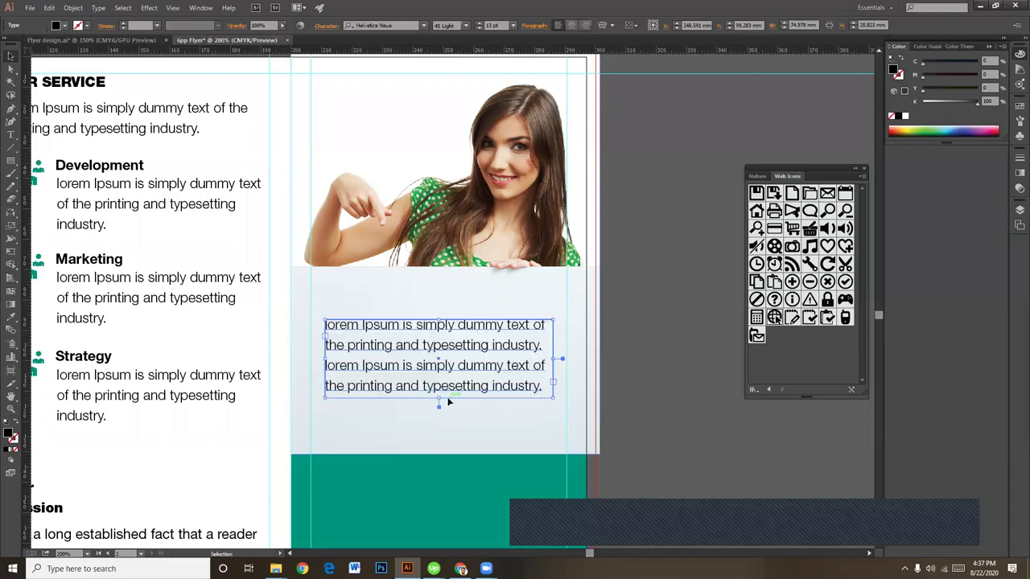
pyautogui.moveTo(439, 407); pyautogui.dragTo(439, 419)
pyautogui.click(627, 420)
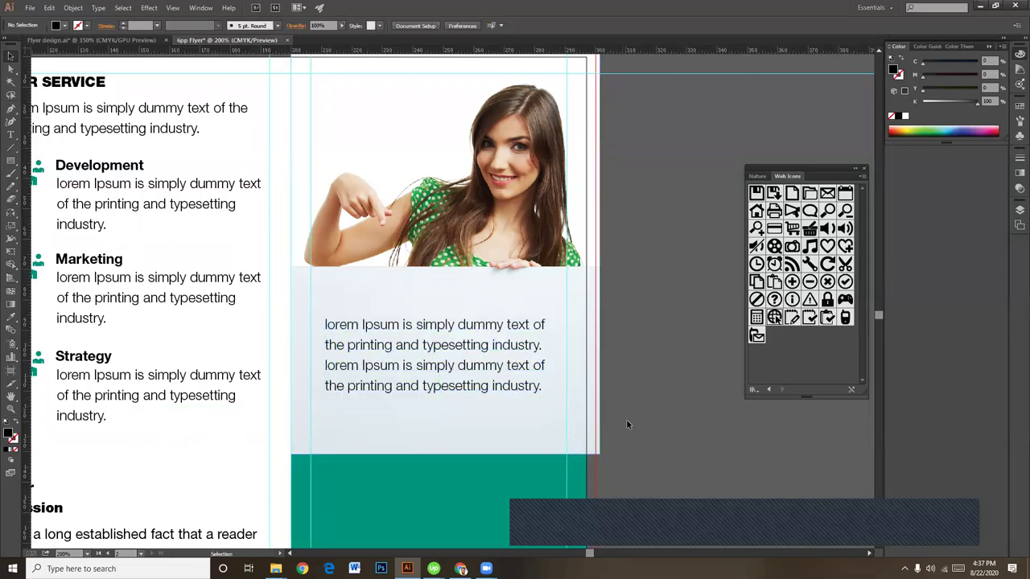
# Step: Type a " quote mark, scale it up large, and give it a heavy font style
pyautogui.click(13, 137)
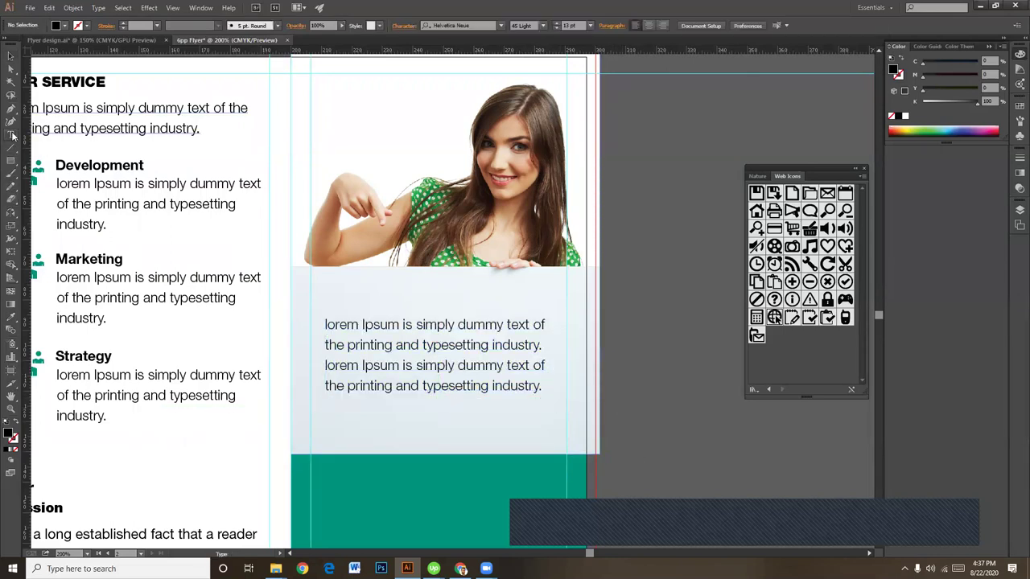
pyautogui.click(619, 244)
pyautogui.write('"')
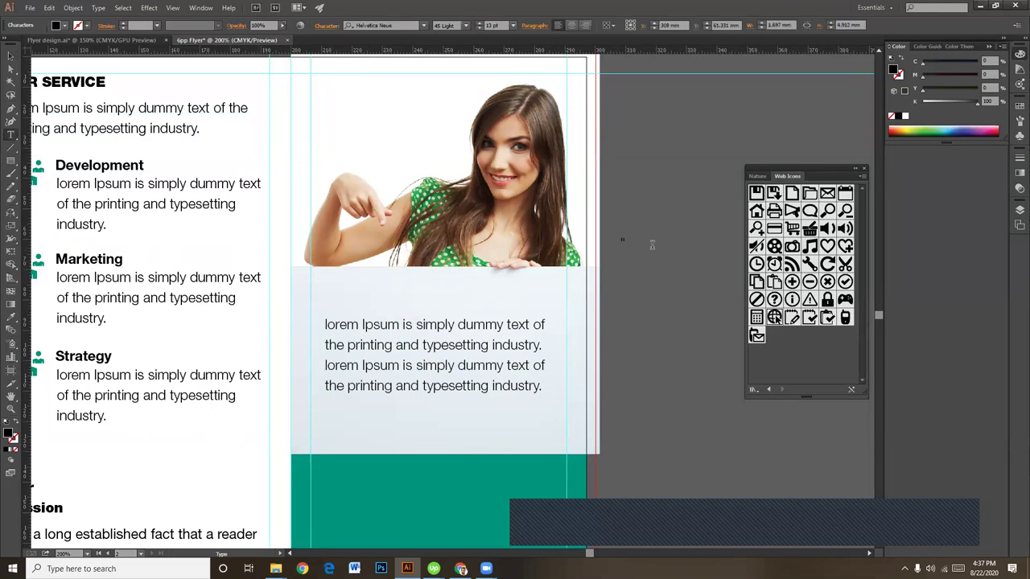
pyautogui.press('Escape')
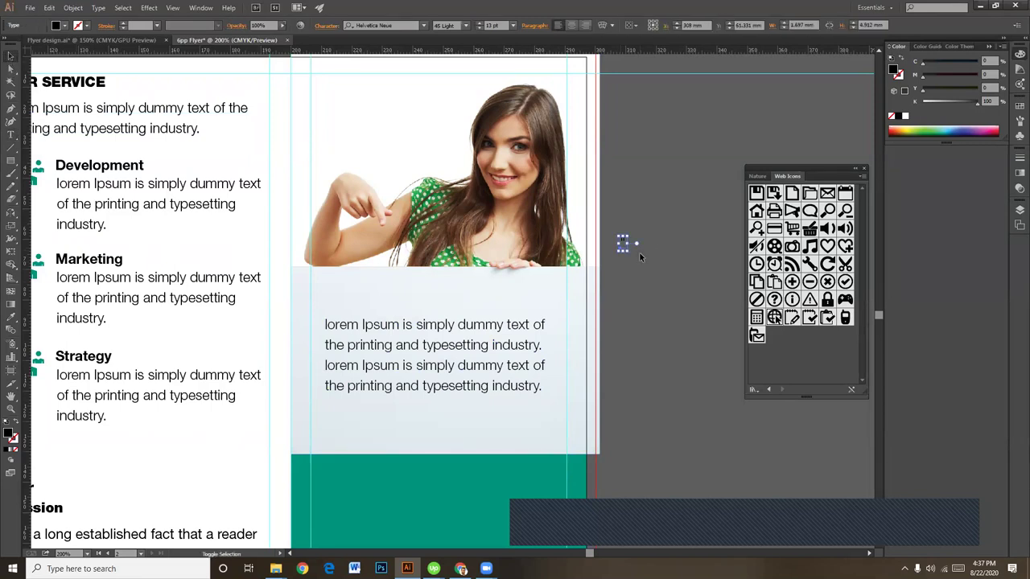
pyautogui.moveTo(625, 249); pyautogui.dragTo(627, 251)
pyautogui.moveTo(723, 430); pyautogui.dragTo(720, 427)
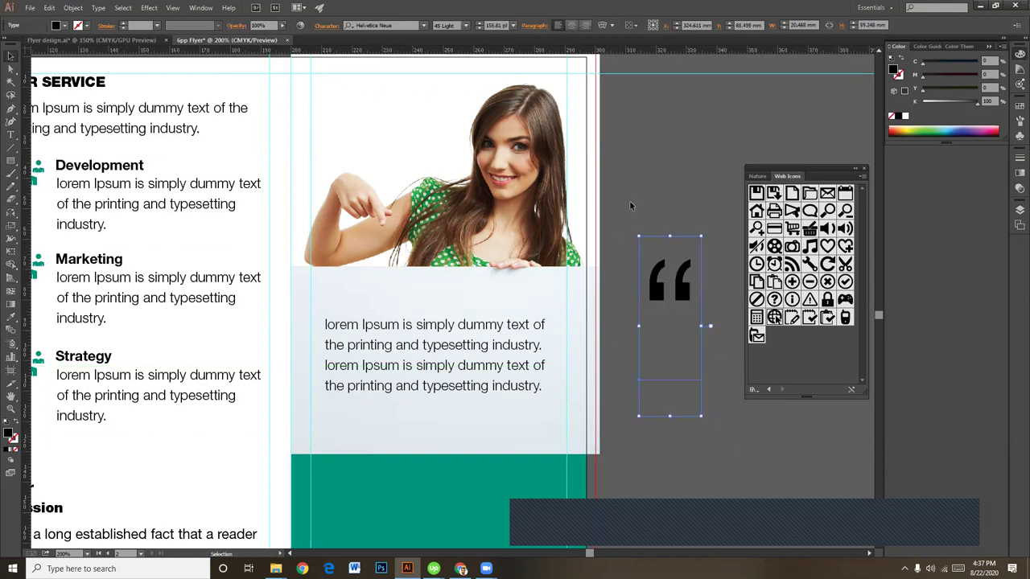
pyautogui.click(465, 28)
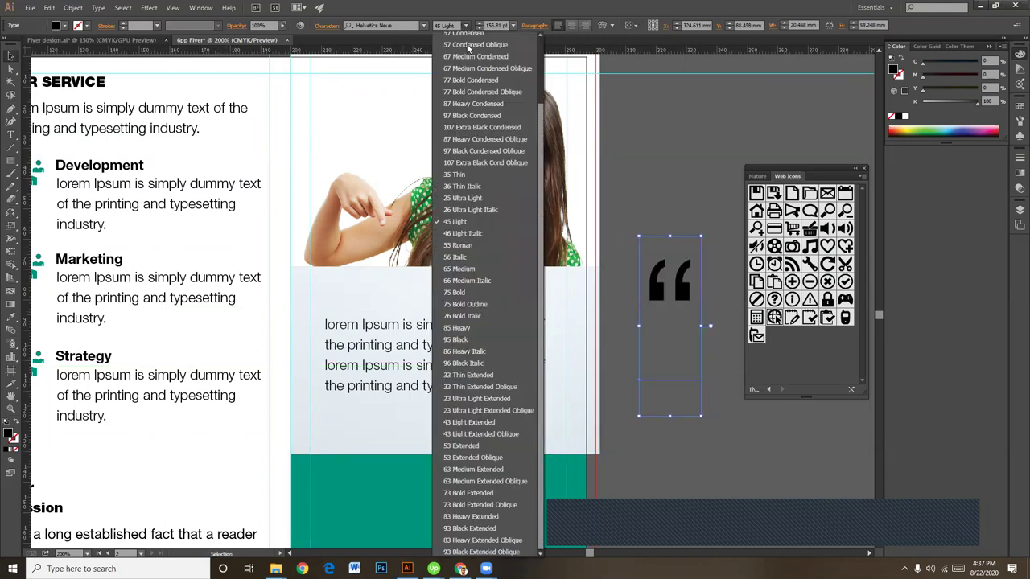
pyautogui.click(476, 541)
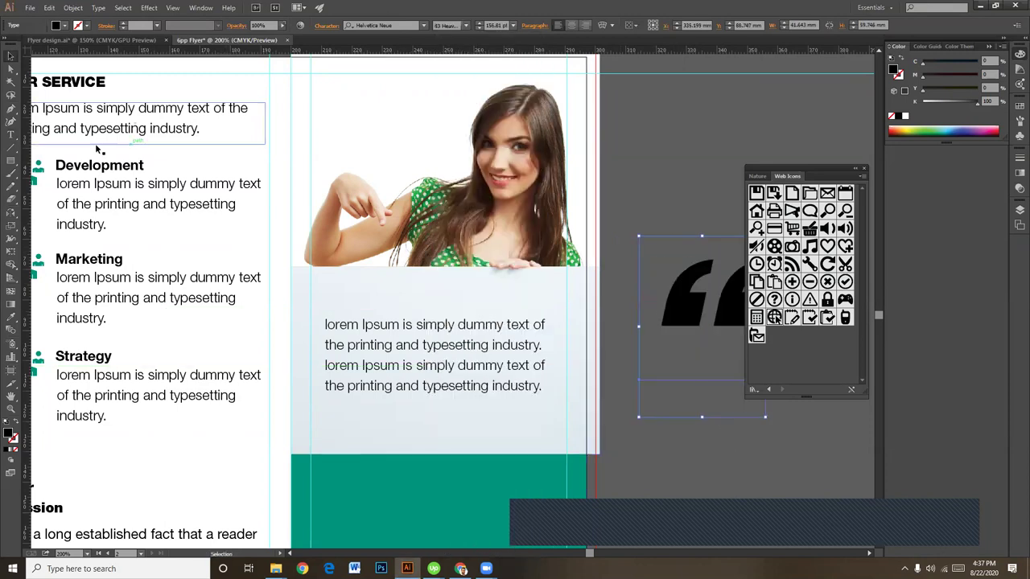
# Step: Convert the quote mark to outlines and scale the resulting group down
pyautogui.press('space')
pyautogui.moveTo(585, 397); pyautogui.dragTo(363, 385)
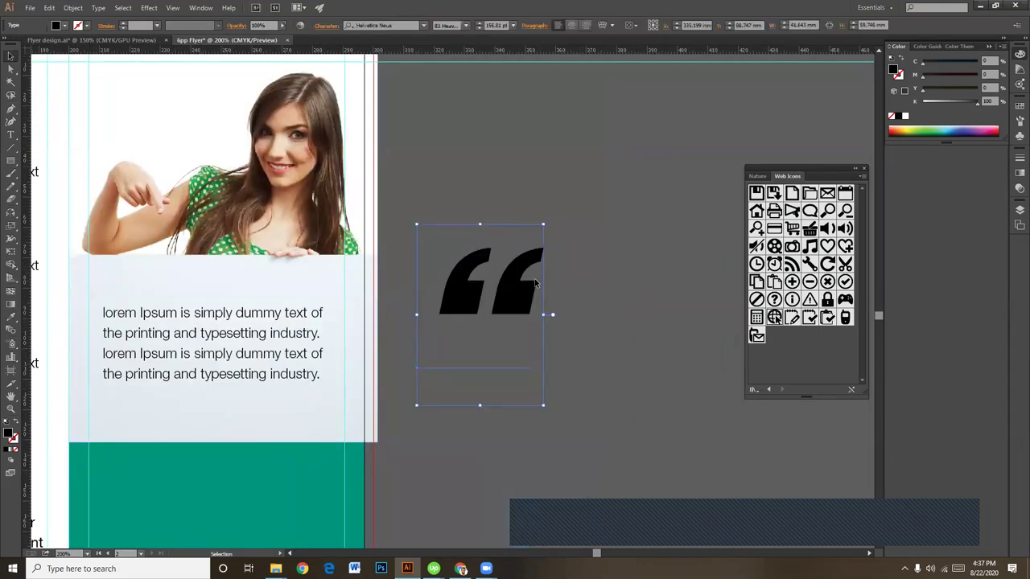
pyautogui.hotkey('ctrl', 'shift', 'o')
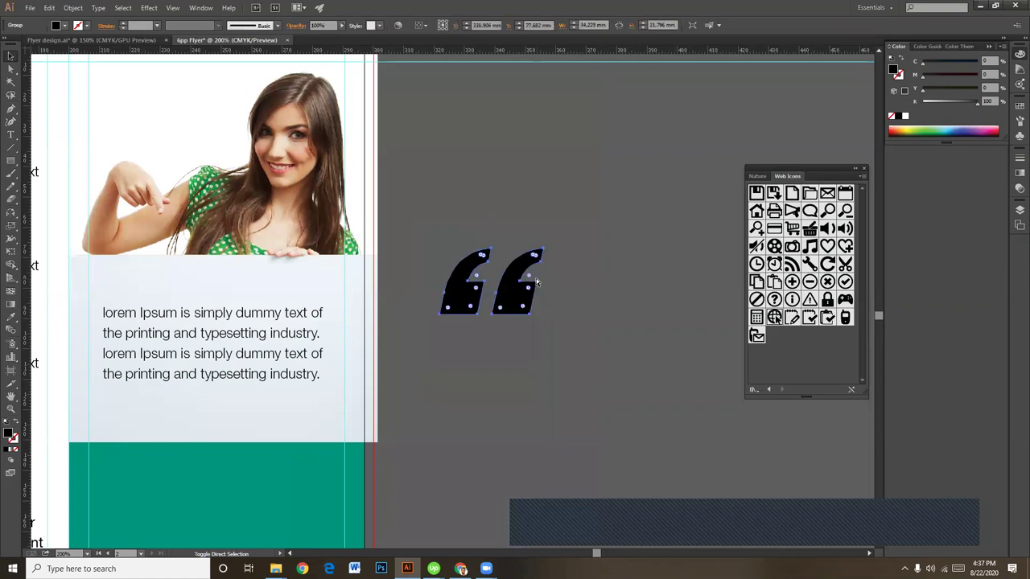
pyautogui.click(555, 354)
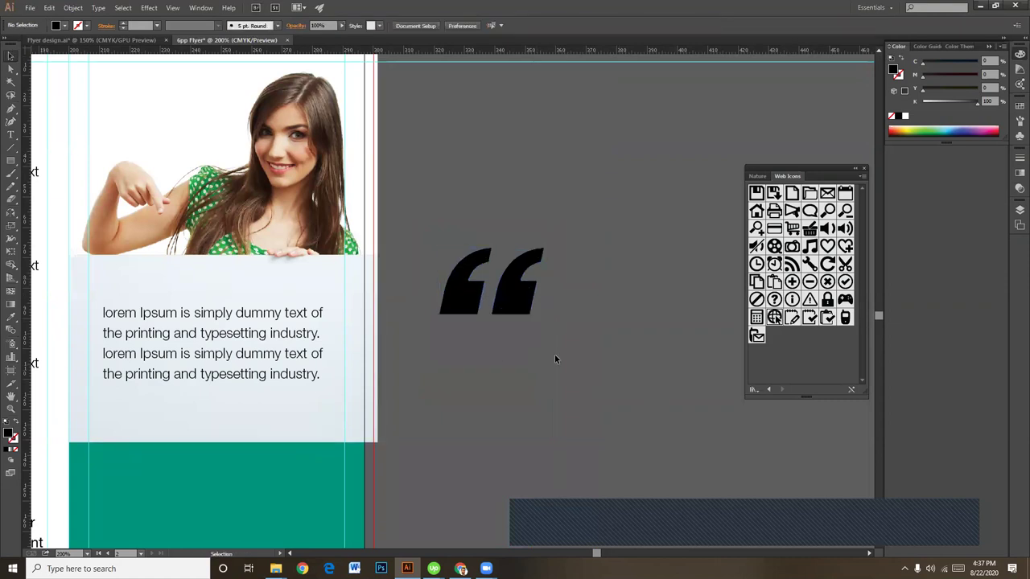
pyautogui.moveTo(484, 301); pyautogui.dragTo(581, 332)
pyautogui.click(608, 325)
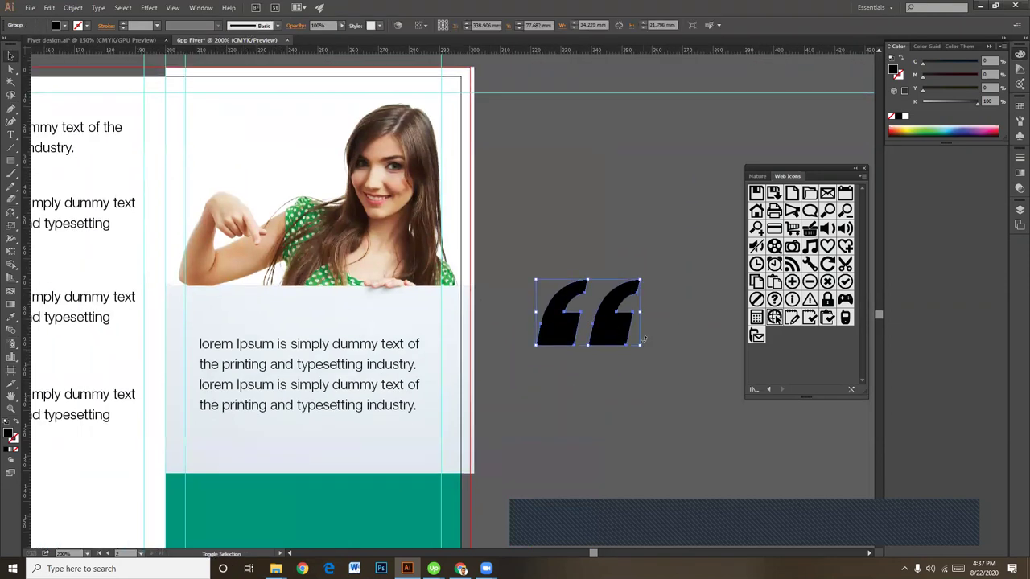
pyautogui.moveTo(642, 348); pyautogui.dragTo(284, 307)
# Step: Shrink the quote marks to fit just above the lorem ipsum paragraph
pyautogui.click(651, 325)
pyautogui.click(636, 289)
pyautogui.scroll(1, 418, 436)
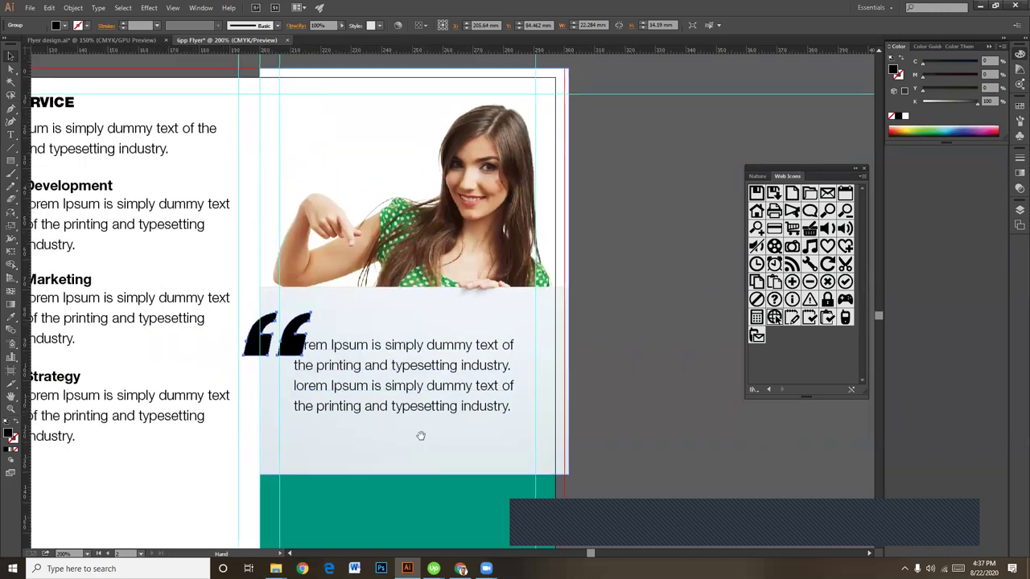
pyautogui.hotkey('ctrl', '=')
pyautogui.moveTo(435, 460); pyautogui.dragTo(550, 464)
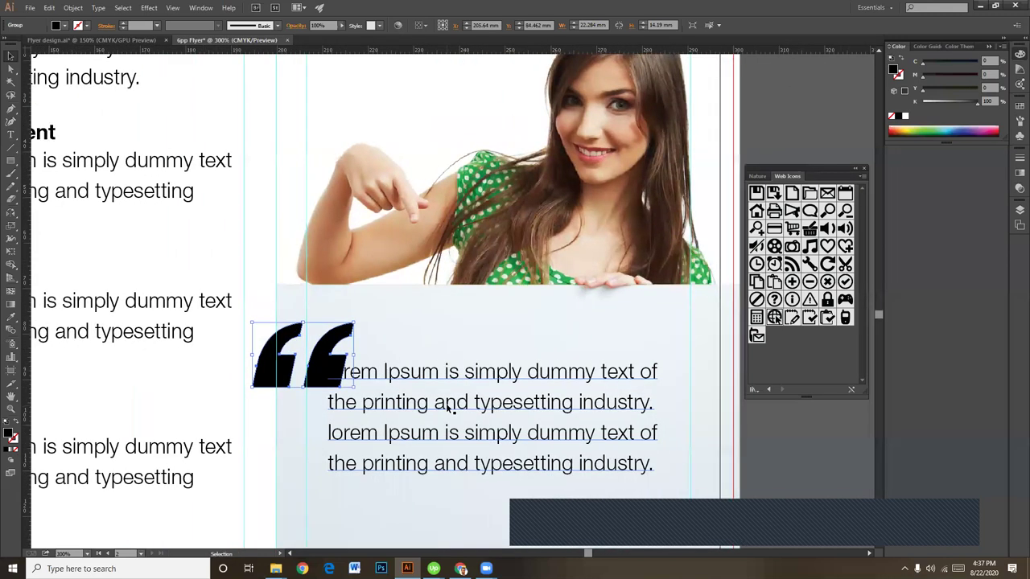
pyautogui.moveTo(354, 322); pyautogui.dragTo(356, 342)
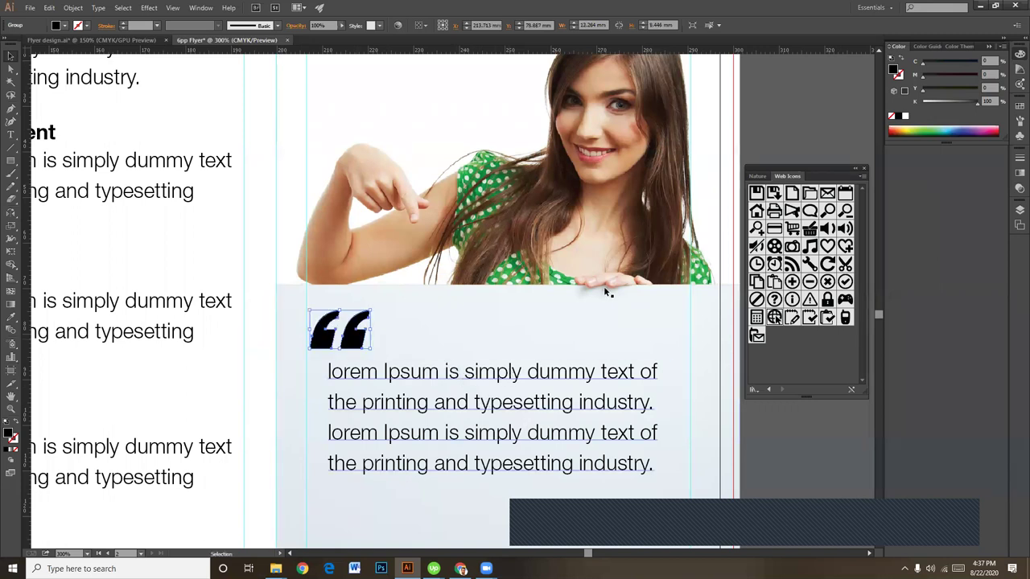
# Step: Colour the quote marks mid grey, about 50% K
pyautogui.click(955, 103)
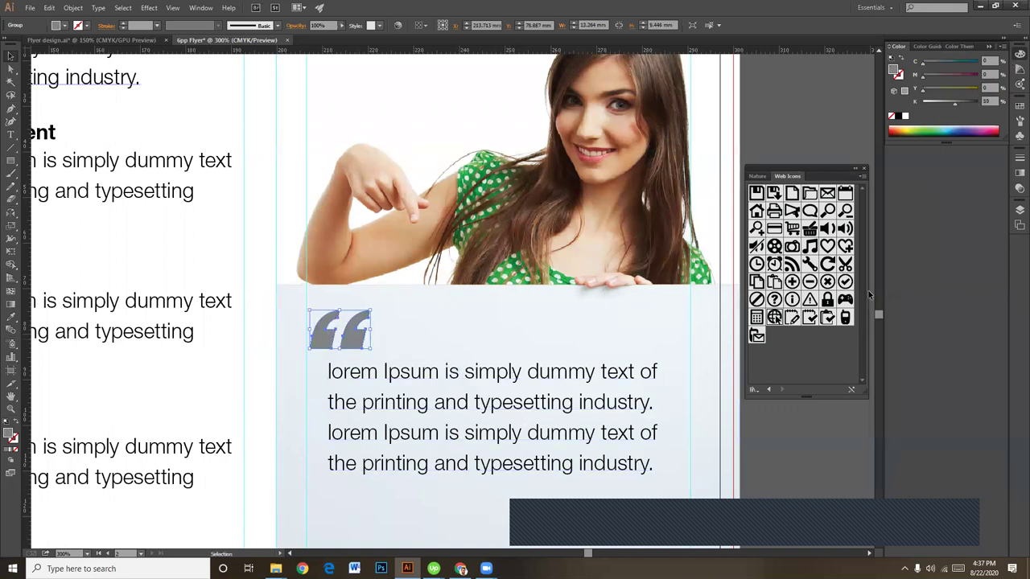
pyautogui.click(776, 433)
pyautogui.hotkey('ctrl', '=')
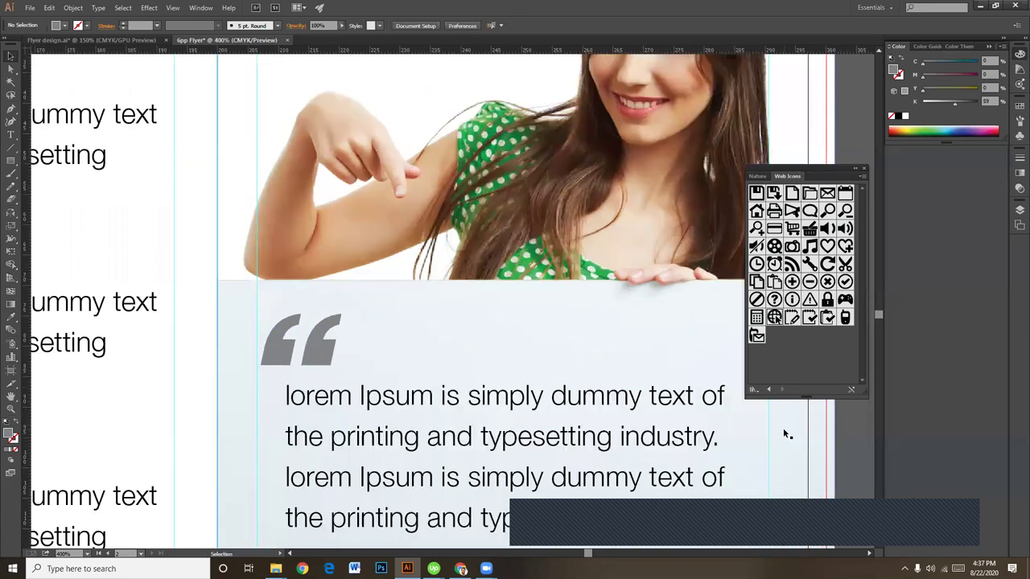
pyautogui.hotkey('ctrl', '-')
pyautogui.hotkey('ctrl', '-')
pyautogui.moveTo(577, 454); pyautogui.dragTo(553, 414)
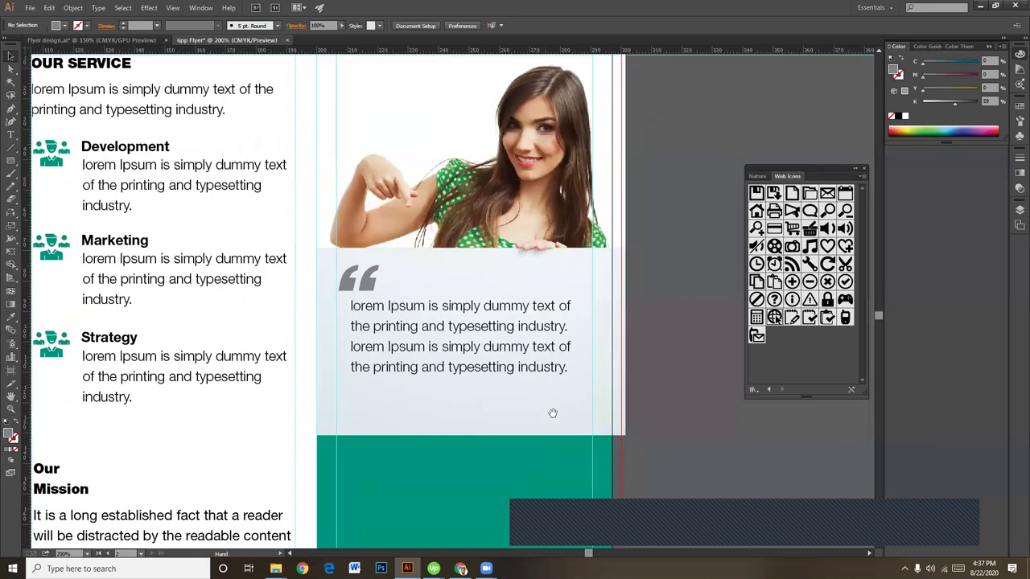
pyautogui.click(364, 280)
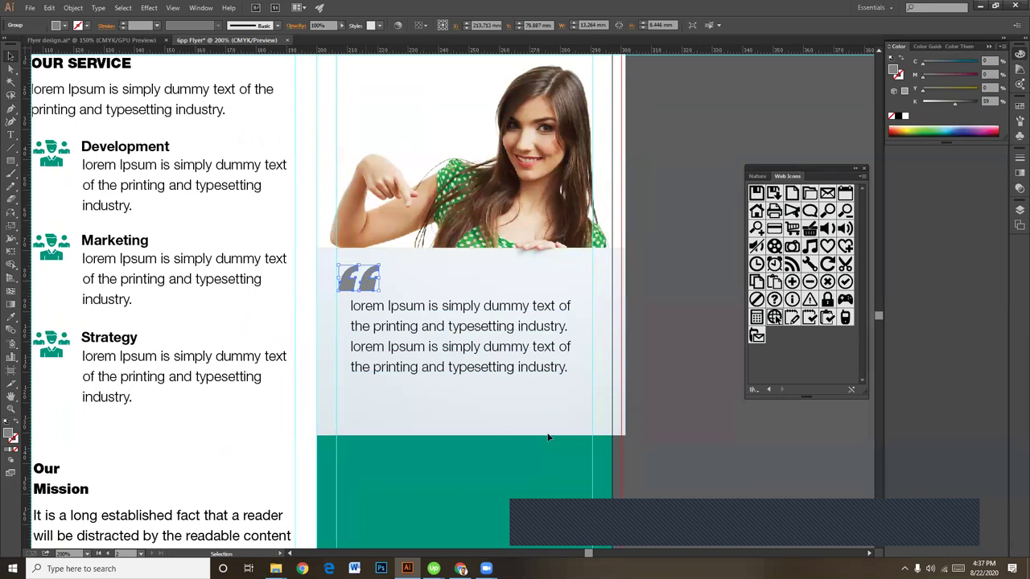
# Step: Place a copy of the quote marks at the paragraph's lower-right corner as closing quotes
pyautogui.moveTo(359, 279); pyautogui.dragTo(482, 380)
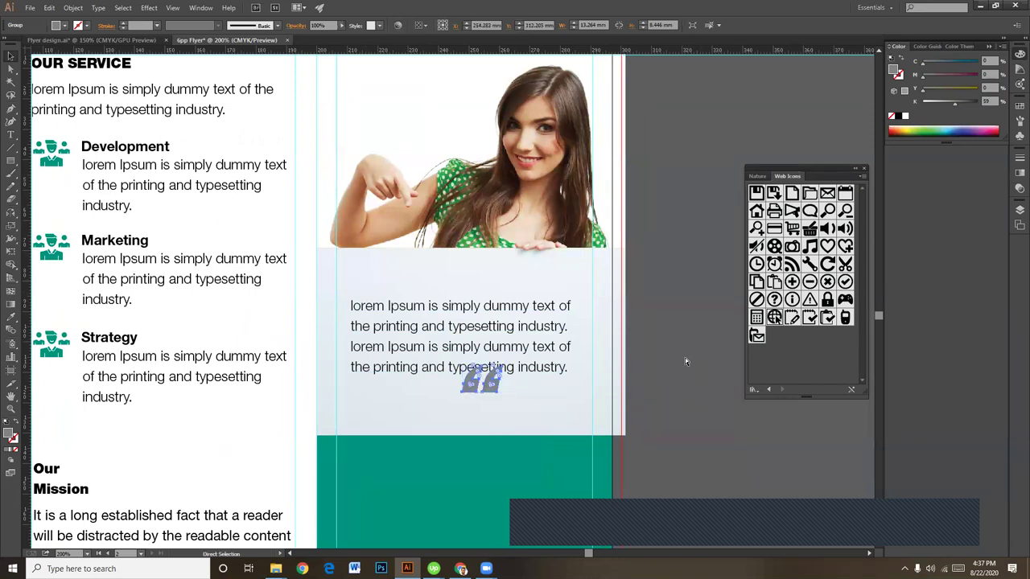
pyautogui.hotkey('ctrl', 'z')
pyautogui.moveTo(374, 290); pyautogui.dragTo(425, 417)
pyautogui.moveTo(476, 394); pyautogui.dragTo(572, 403)
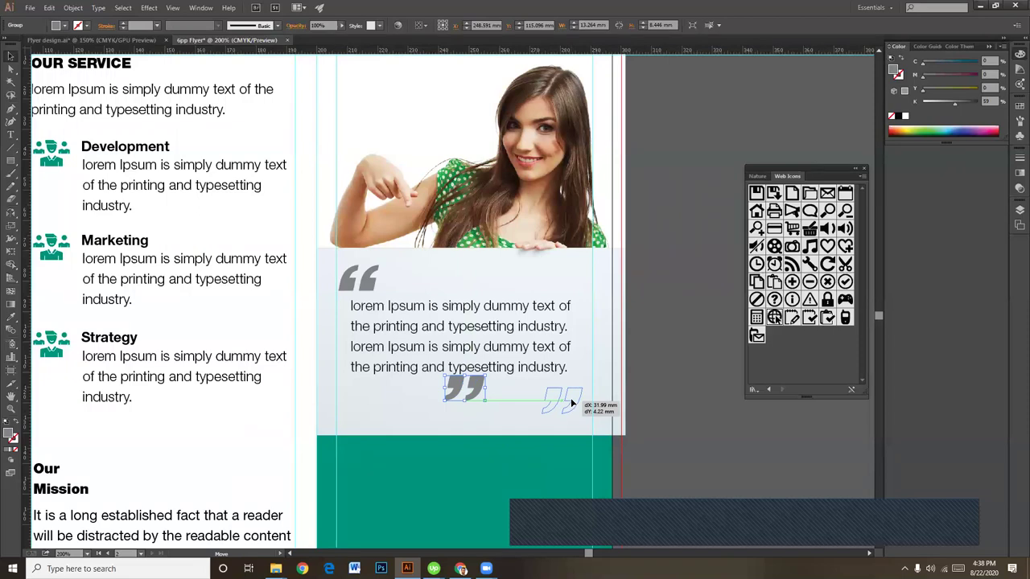
pyautogui.moveTo(572, 402); pyautogui.dragTo(572, 402)
# Step: Nudge the paragraph slightly down and check it selected together with both quote marks
pyautogui.click(683, 422)
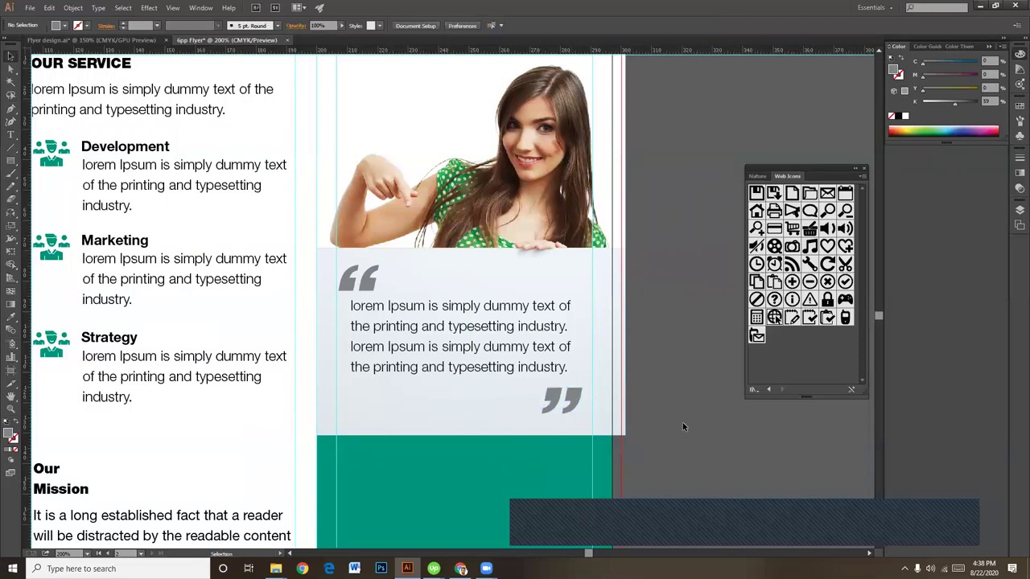
pyautogui.click(547, 369)
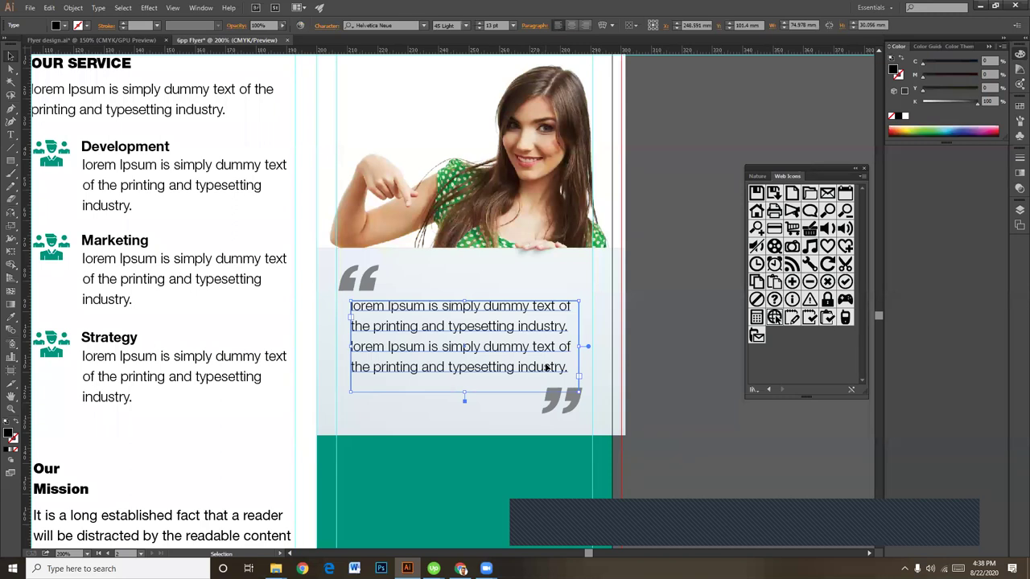
pyautogui.moveTo(547, 370); pyautogui.dragTo(547, 371)
pyautogui.click(567, 402)
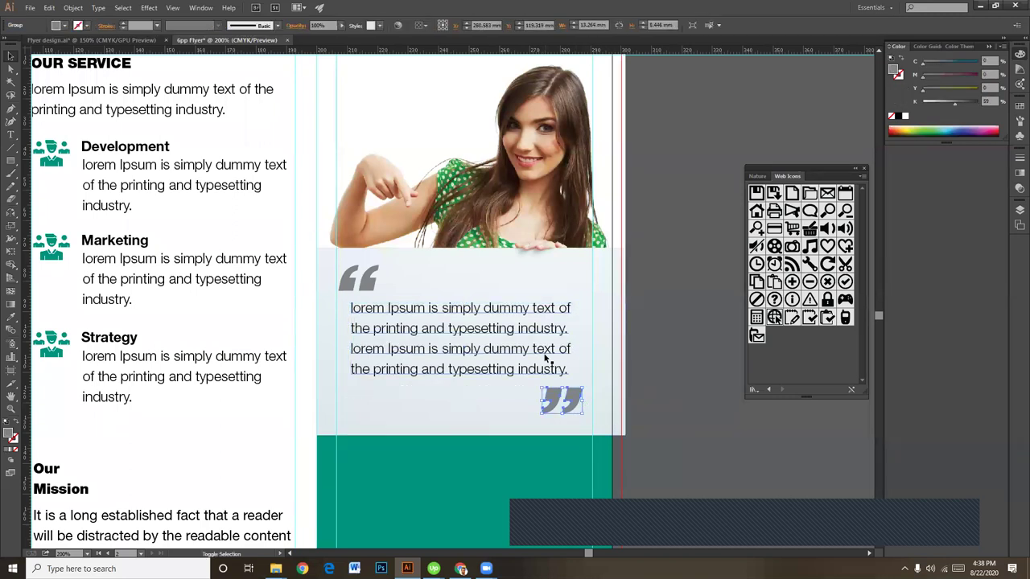
pyautogui.keyDown('shift'); pyautogui.click(543, 372); pyautogui.keyUp('shift')
pyautogui.keyDown('shift'); pyautogui.click(370, 283); pyautogui.keyUp('shift')
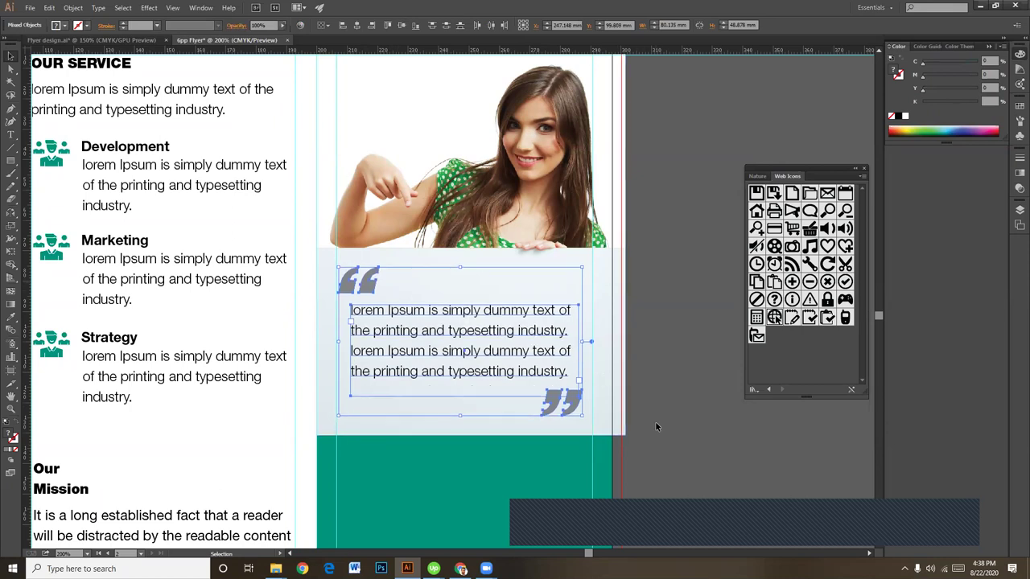
pyautogui.click(682, 439)
pyautogui.press('a')
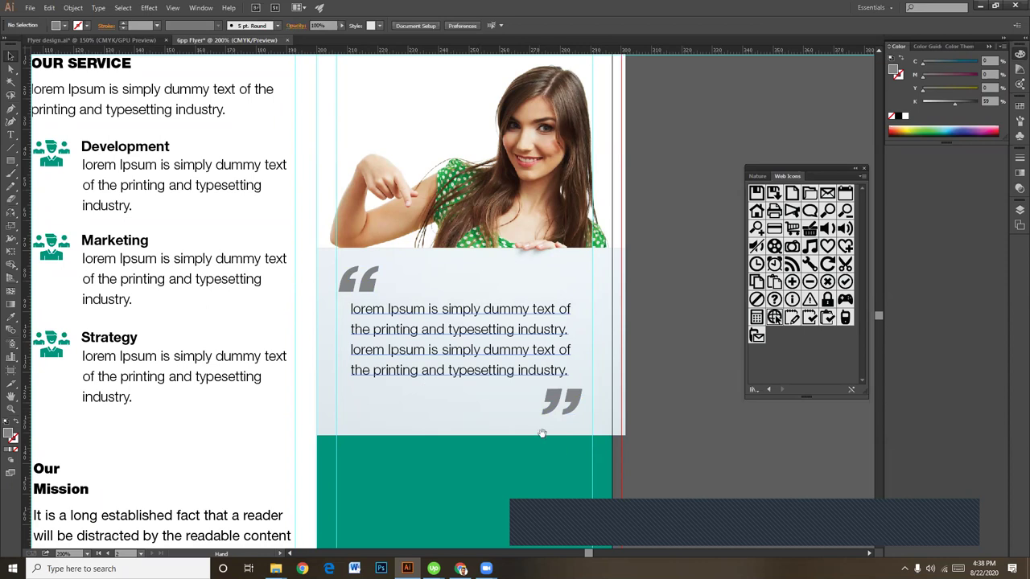
pyautogui.moveTo(557, 454); pyautogui.dragTo(581, 229)
# Step: Type the heading 'professional title' on the green block, correcting the typo
pyautogui.scroll(2, 556, 357)
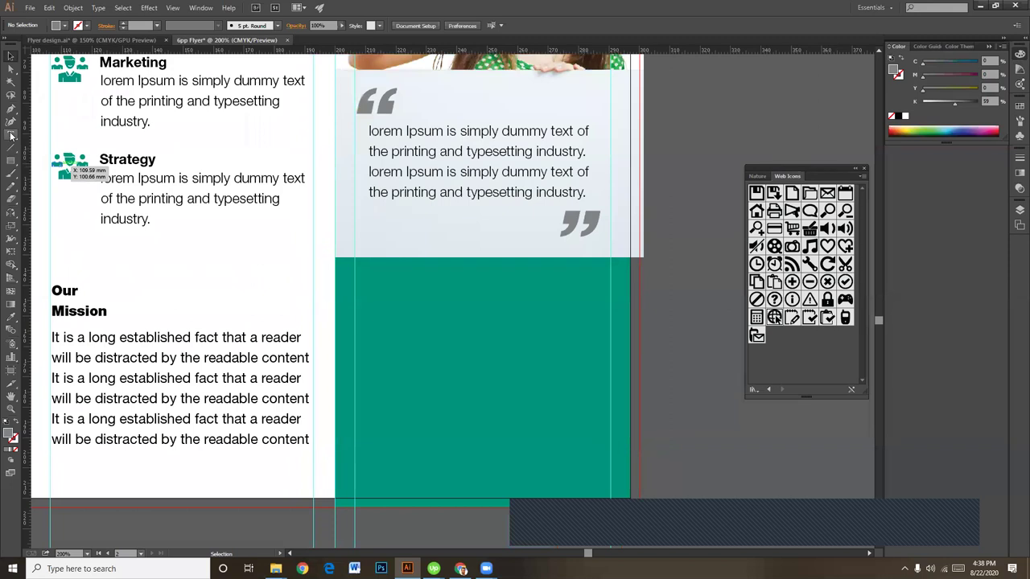
pyautogui.click(10, 135)
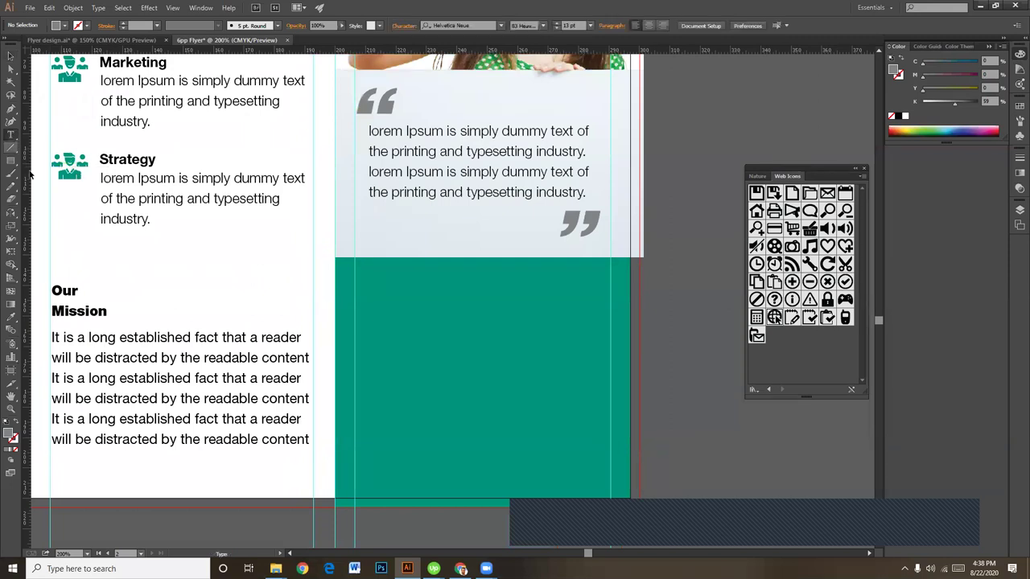
pyautogui.click(408, 322)
pyautogui.write('Your')
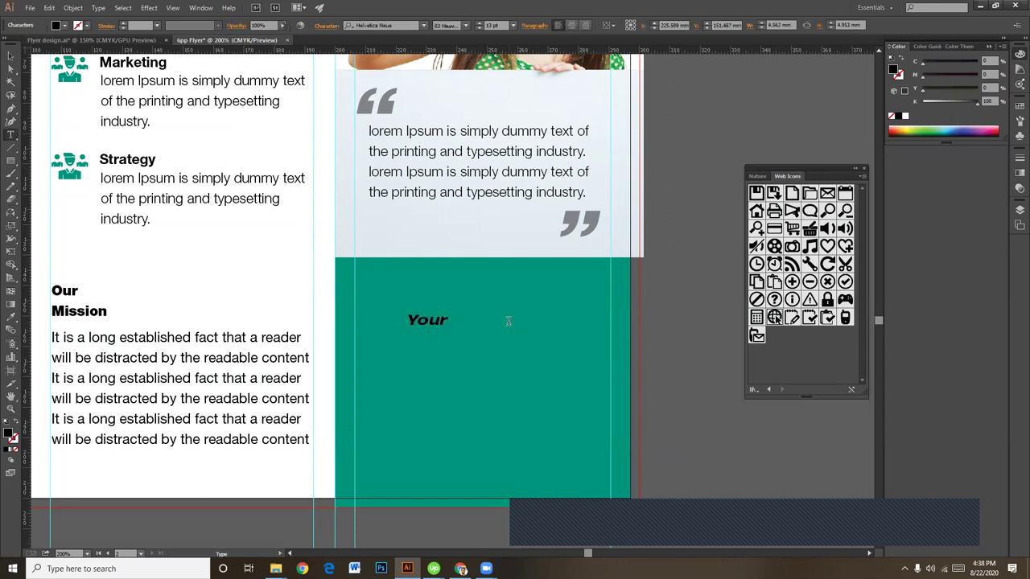
pyautogui.press('BackSpace')
pyautogui.press('BackSpace')
pyautogui.press('BackSpace')
pyautogui.press('BackSpace')
pyautogui.write('professio')
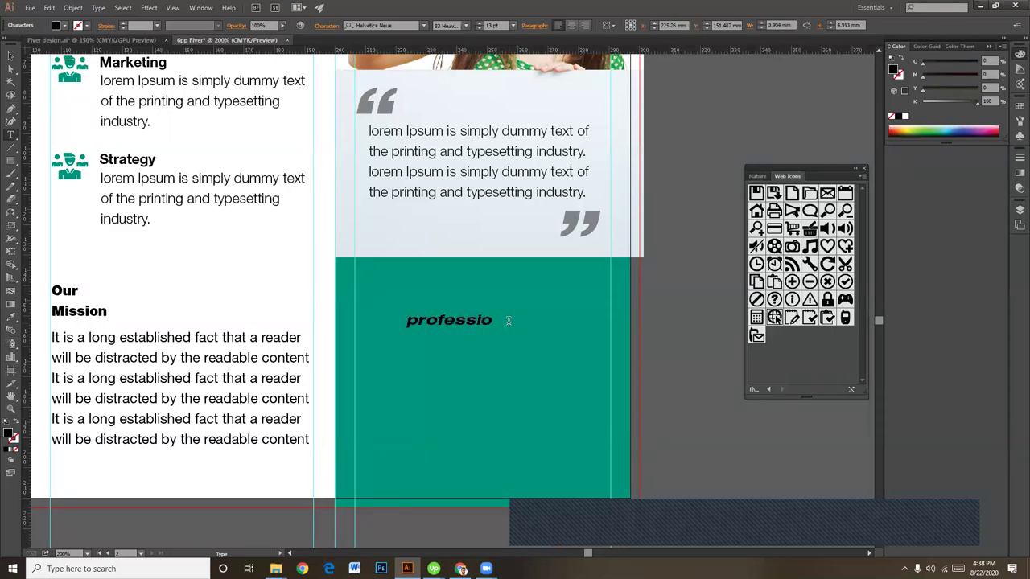
pyautogui.write('nal titilte')
pyautogui.moveTo(545, 319); pyautogui.dragTo(539, 320)
pyautogui.press('BackSpace')
pyautogui.press('Escape')
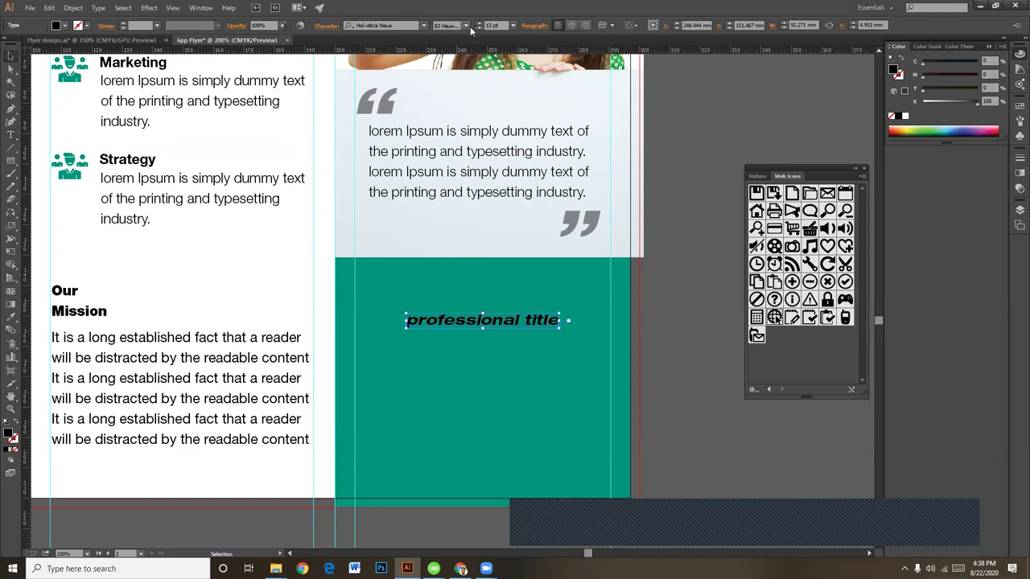
# Step: Move the title text up to the top of the green panel
pyautogui.scroll(6, 543, 304)
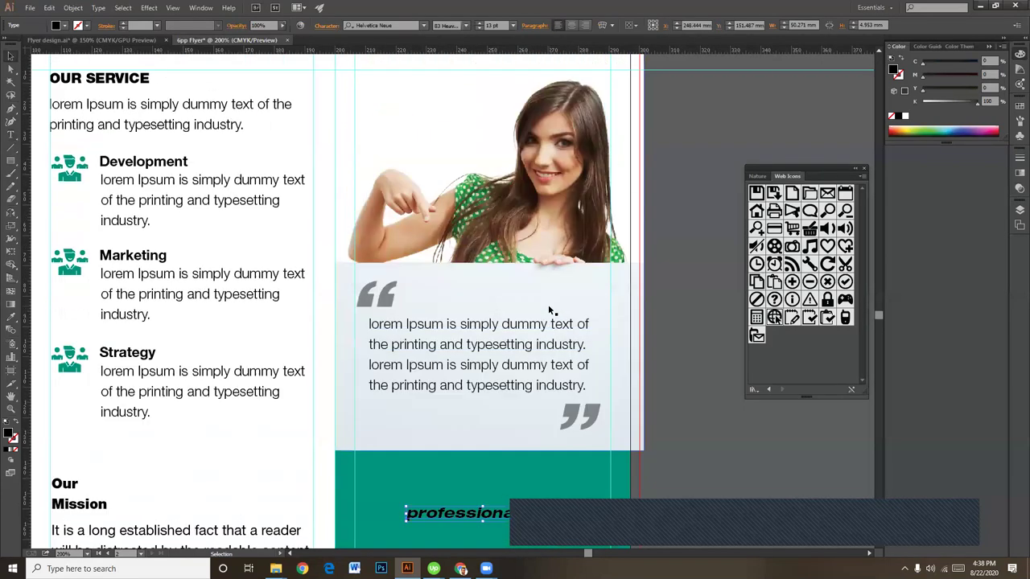
pyautogui.scroll(-1, 548, 304)
pyautogui.press('i')
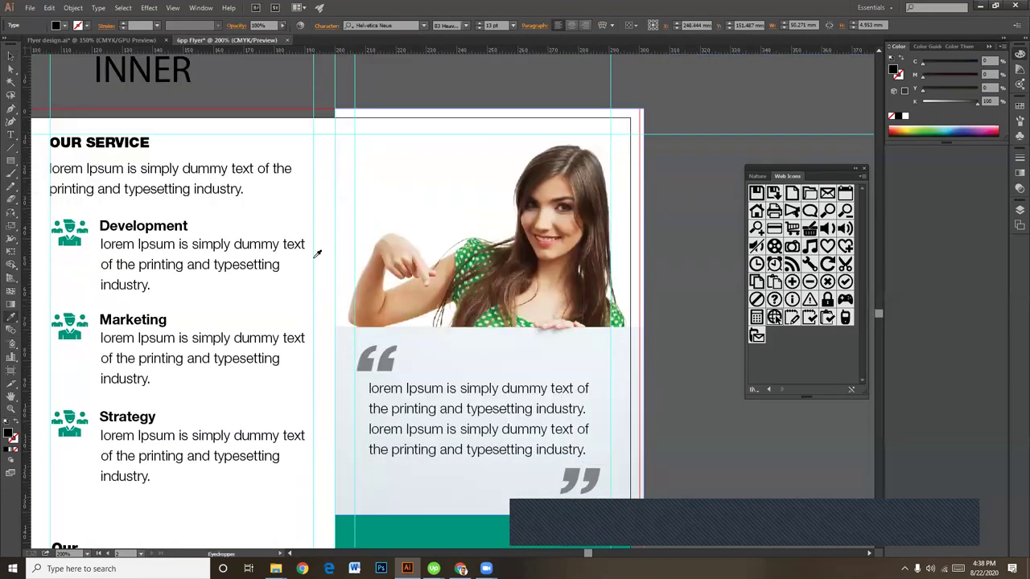
pyautogui.click(11, 56)
pyautogui.click(551, 474)
pyautogui.scroll(-6, 479, 348)
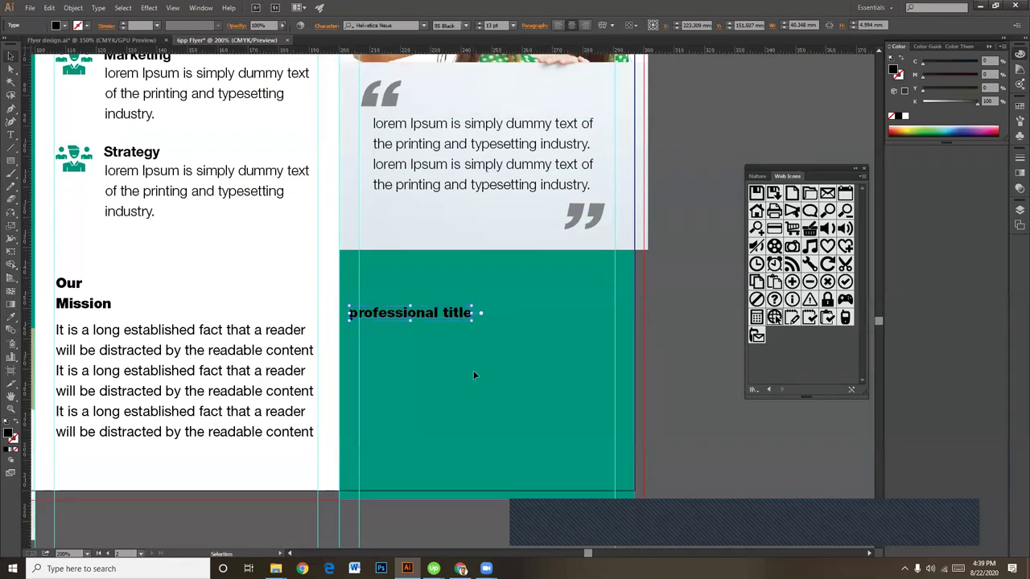
pyautogui.click(475, 375)
pyautogui.moveTo(420, 313); pyautogui.dragTo(432, 279)
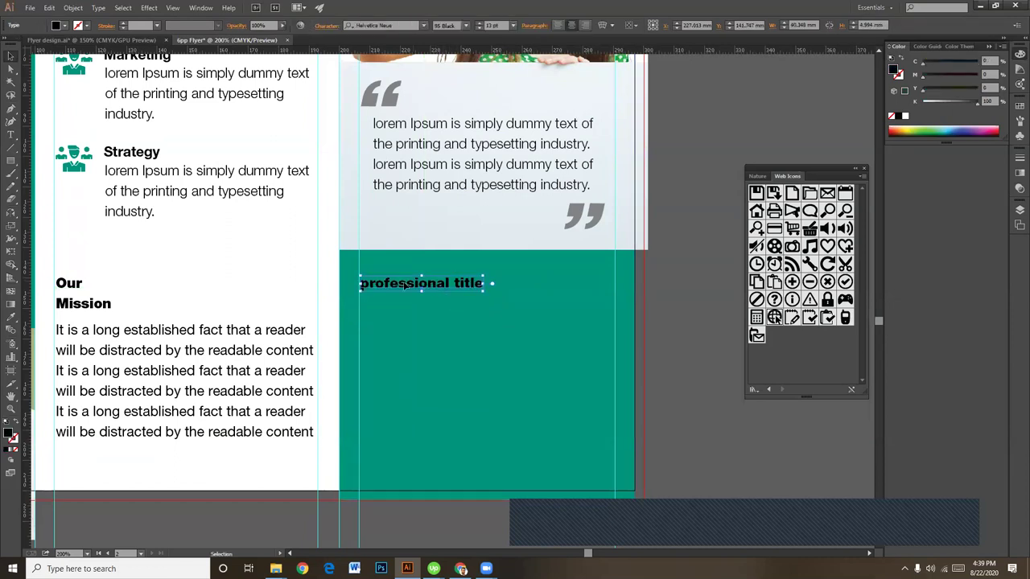
# Step: Capitalise the heading to read 'Professional Title'
pyautogui.doubleClick(364, 283)
pyautogui.hotkey('shift', 'Right')
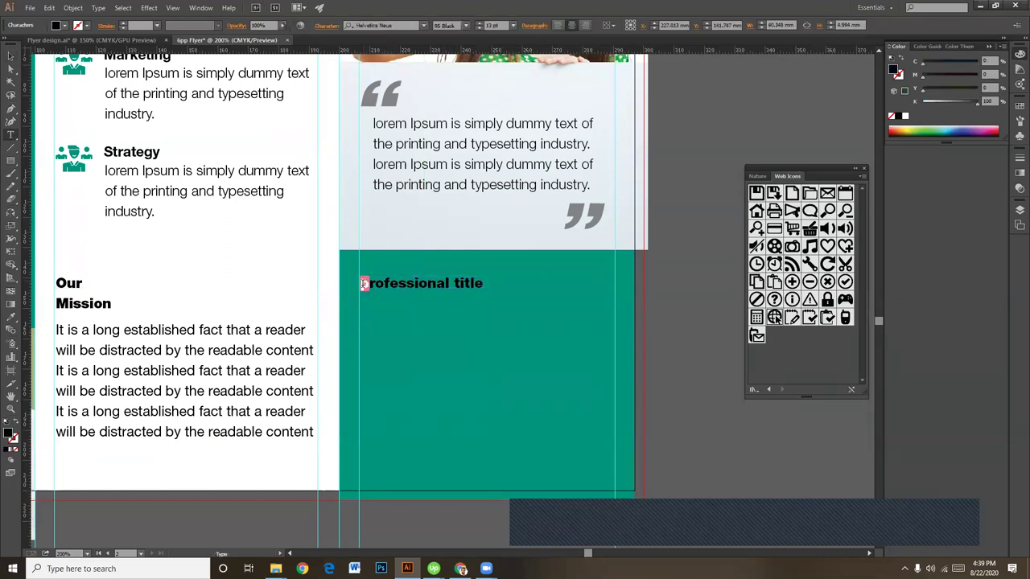
pyautogui.write('P')
pyautogui.click(455, 283)
pyautogui.hotkey('shift', 'Right')
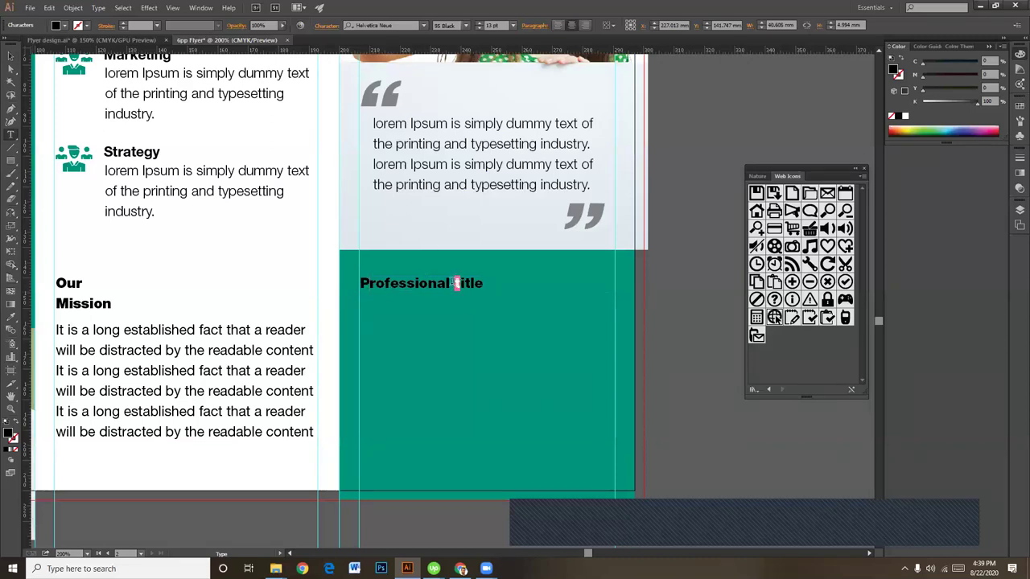
pyautogui.write('T')
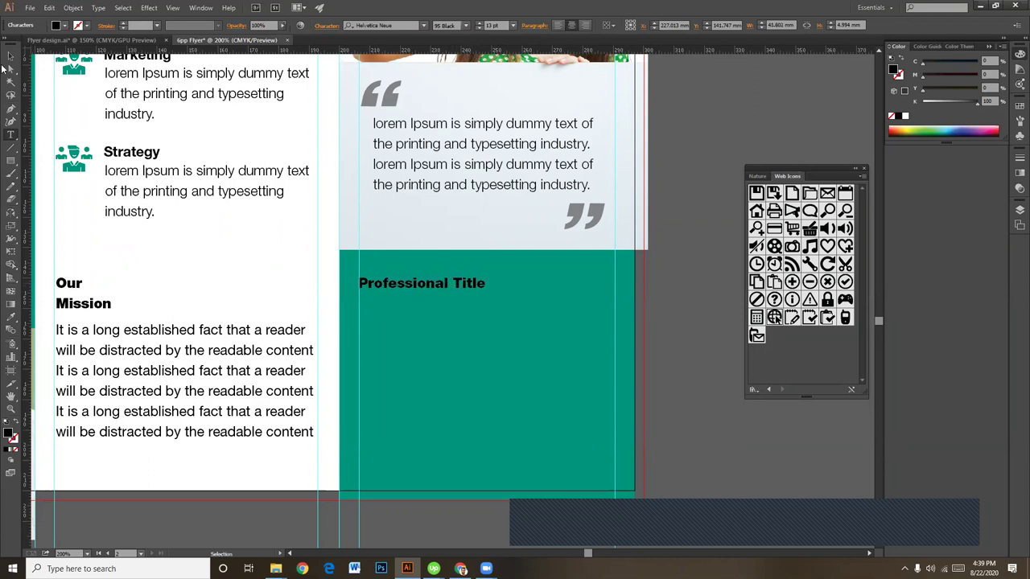
pyautogui.press('Escape')
pyautogui.click(444, 338)
# Step: Colour the Professional Title heading white by lowering its K value
pyautogui.click(465, 289)
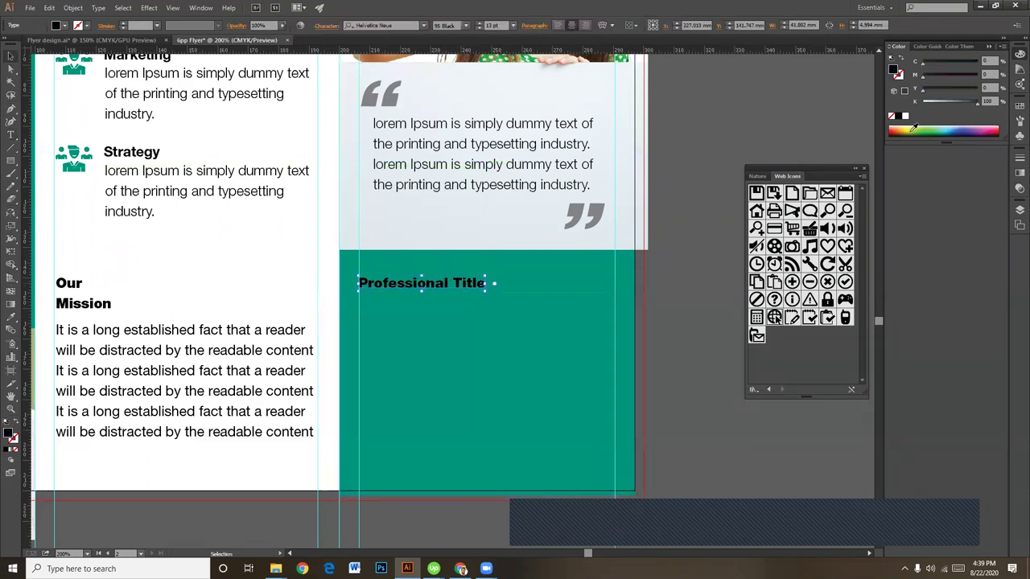
pyautogui.moveTo(946, 102); pyautogui.dragTo(924, 103)
pyautogui.click(660, 354)
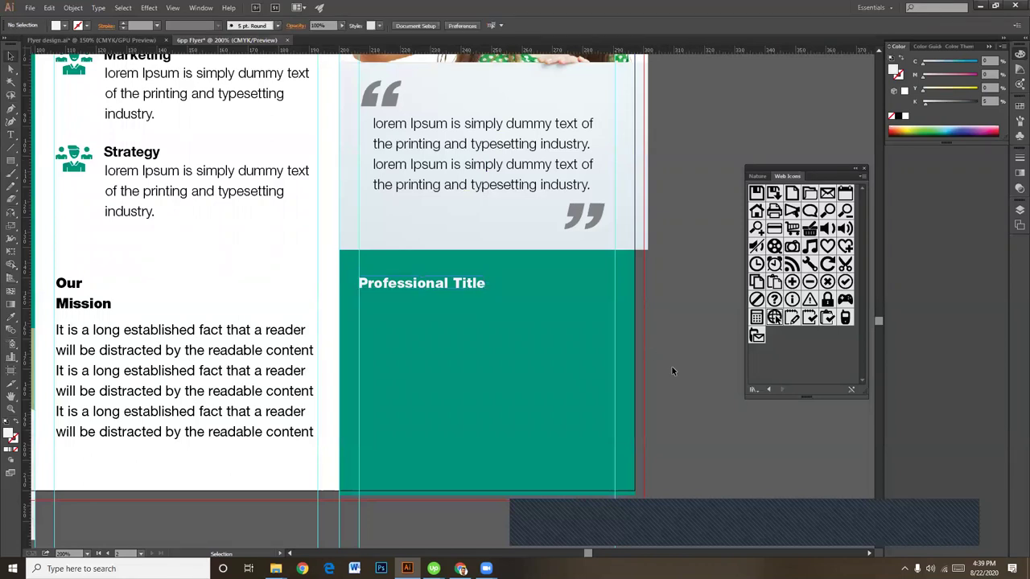
# Step: Alt-drag a copy of the Mission paragraph into the green panel under Professional Title
pyautogui.scroll(-2, 493, 424)
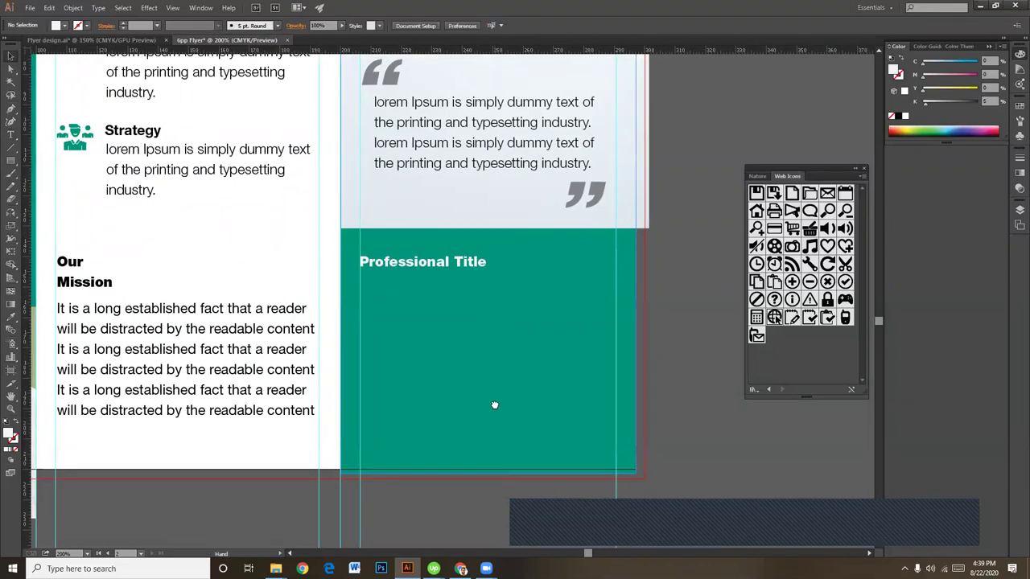
pyautogui.click(198, 304)
pyautogui.moveTo(197, 304); pyautogui.dragTo(209, 308)
pyautogui.moveTo(471, 325); pyautogui.dragTo(499, 287)
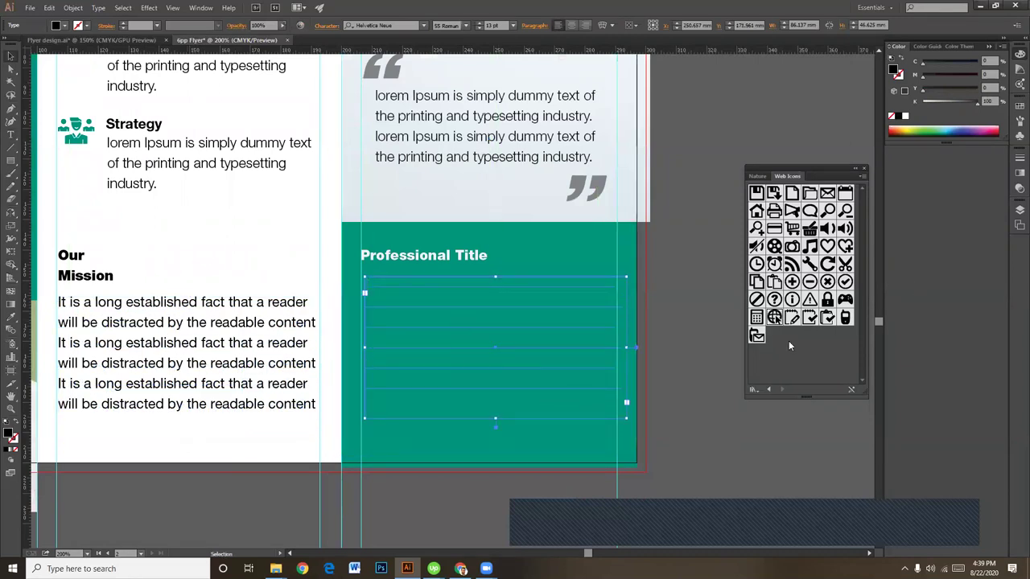
# Step: Resize the copied paragraph's text frame narrower and taller to fit the green panel
pyautogui.click(737, 420)
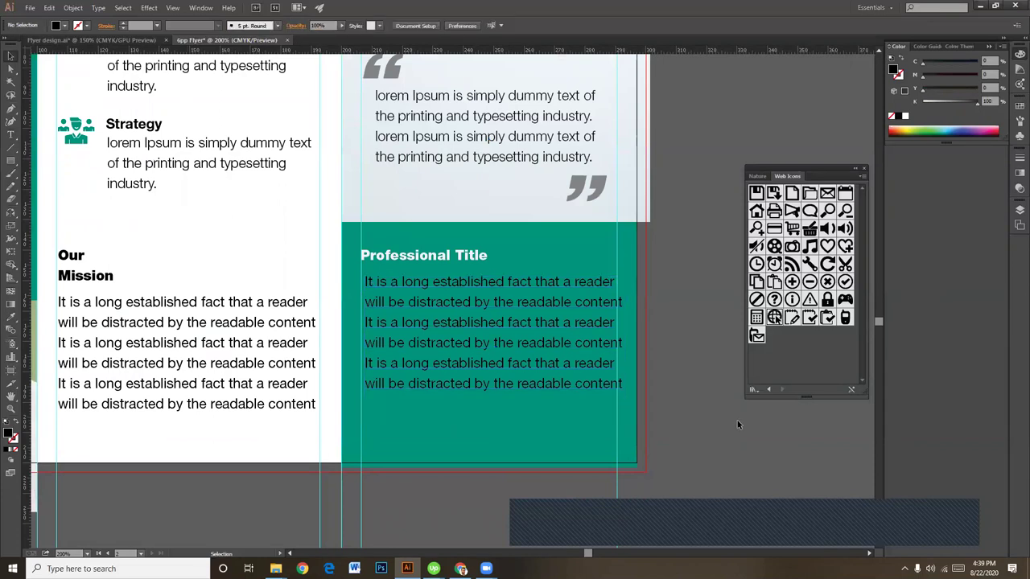
pyautogui.click(607, 359)
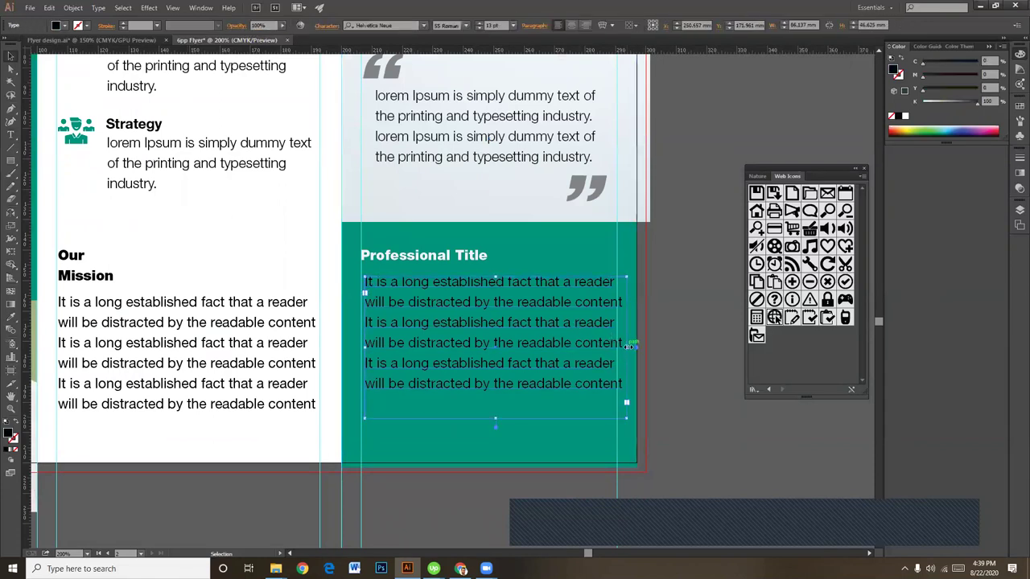
pyautogui.moveTo(629, 347); pyautogui.dragTo(619, 351)
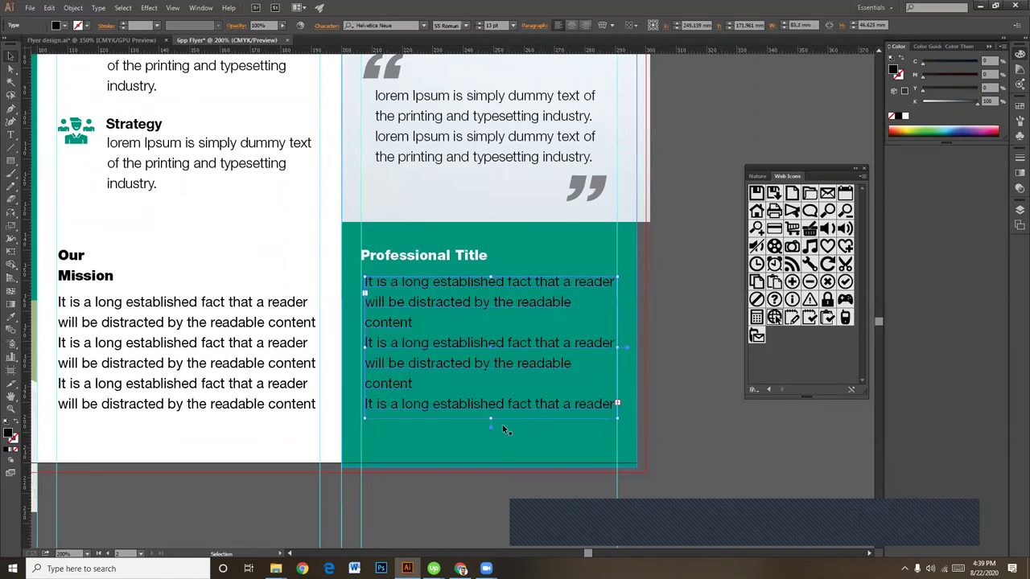
pyautogui.moveTo(491, 418); pyautogui.dragTo(492, 457)
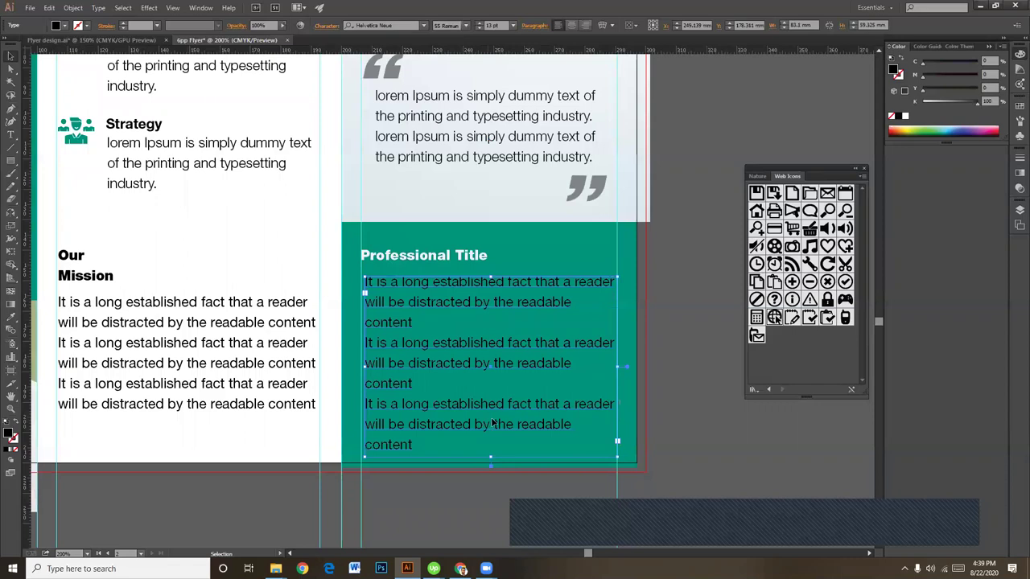
pyautogui.moveTo(616, 367); pyautogui.dragTo(613, 368)
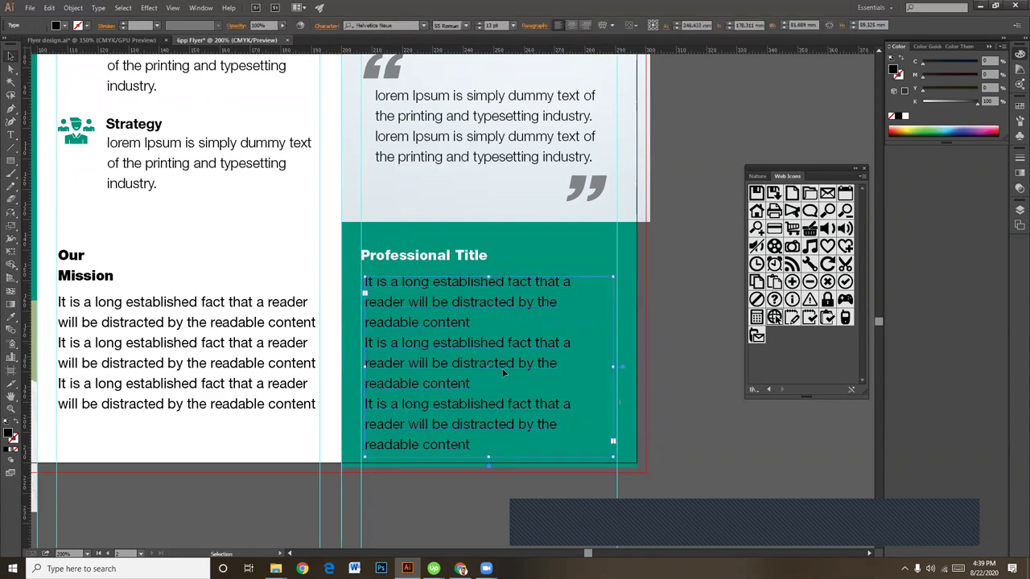
pyautogui.moveTo(613, 368); pyautogui.dragTo(617, 367)
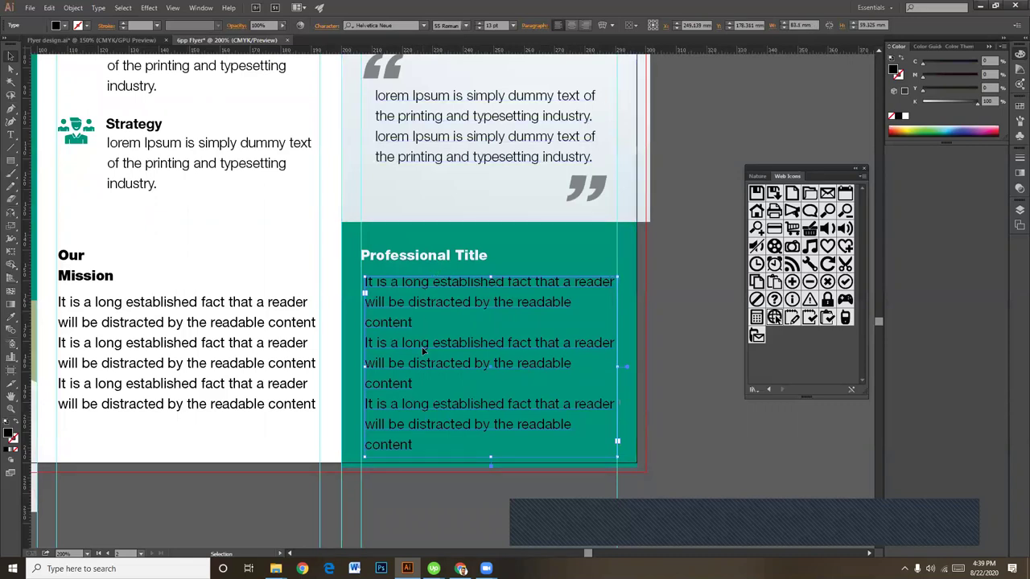
pyautogui.press('a')
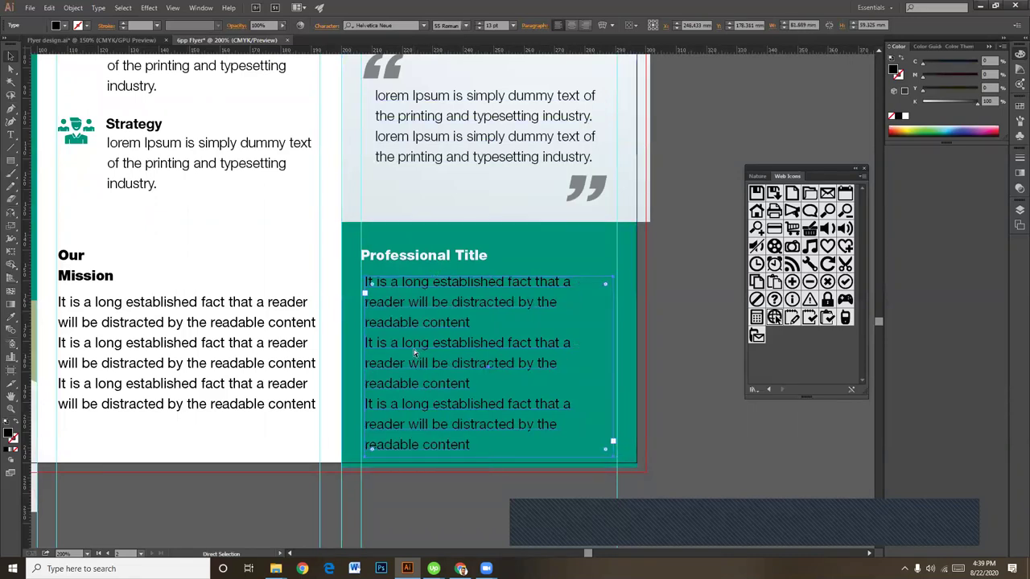
pyautogui.hotkey('ctrl', 'shift', 'a')
pyautogui.click(543, 384)
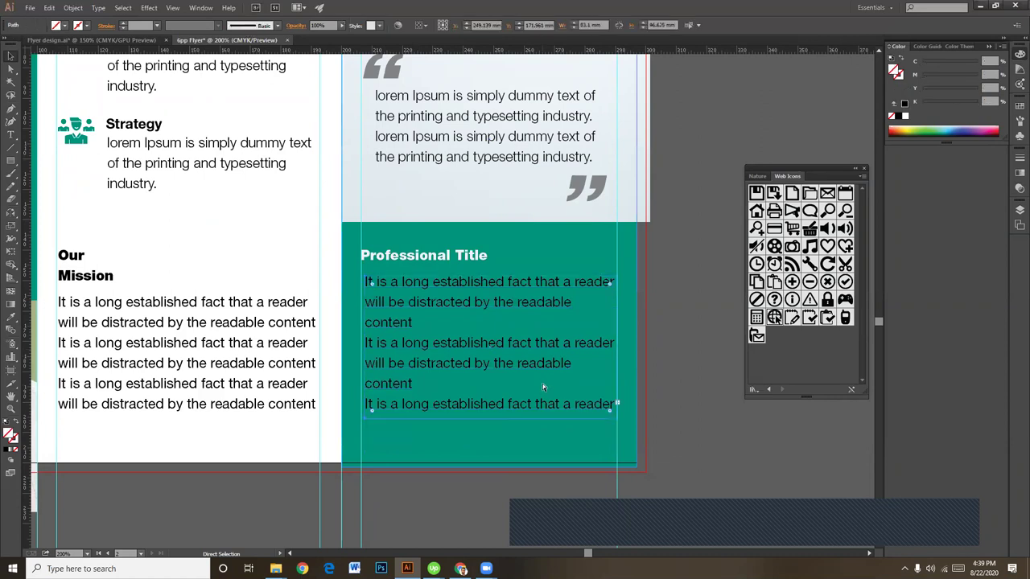
pyautogui.click(706, 412)
# Step: Zoom in and narrow the text frame further so the lines rewrap inside the panel
pyautogui.press('v')
pyautogui.hotkey('ctrl', '=')
pyautogui.hotkey('ctrl', '=')
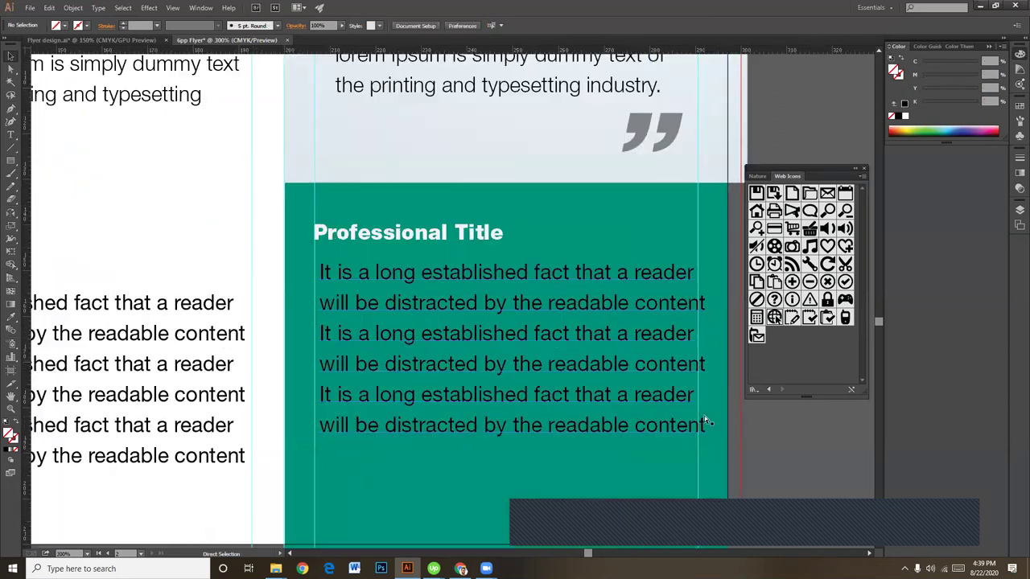
pyautogui.scroll(-3, 604, 386)
pyautogui.hscroll(2, 604, 387)
pyautogui.click(596, 347)
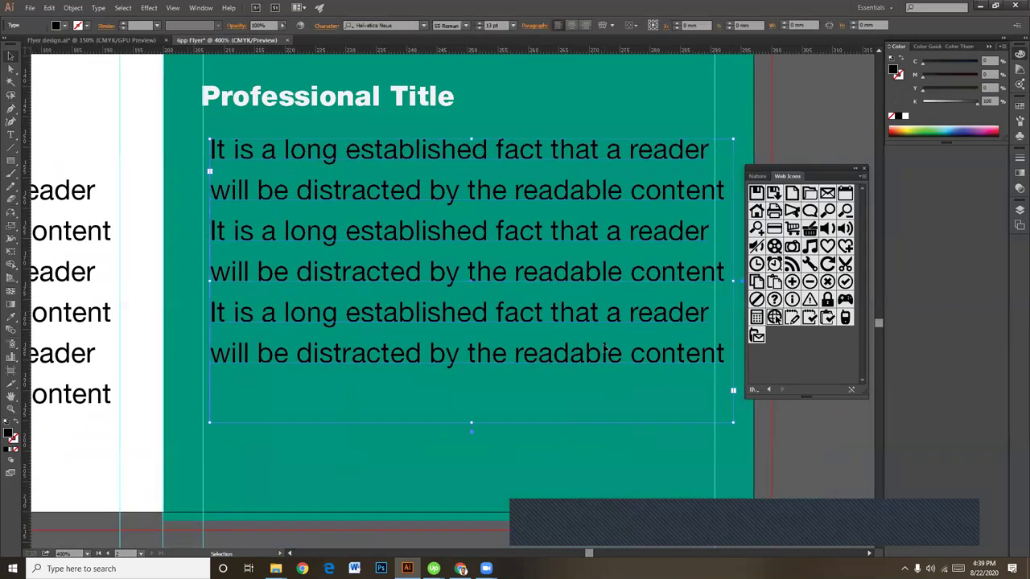
pyautogui.hscroll(1, 644, 310)
pyautogui.scroll(1, 644, 310)
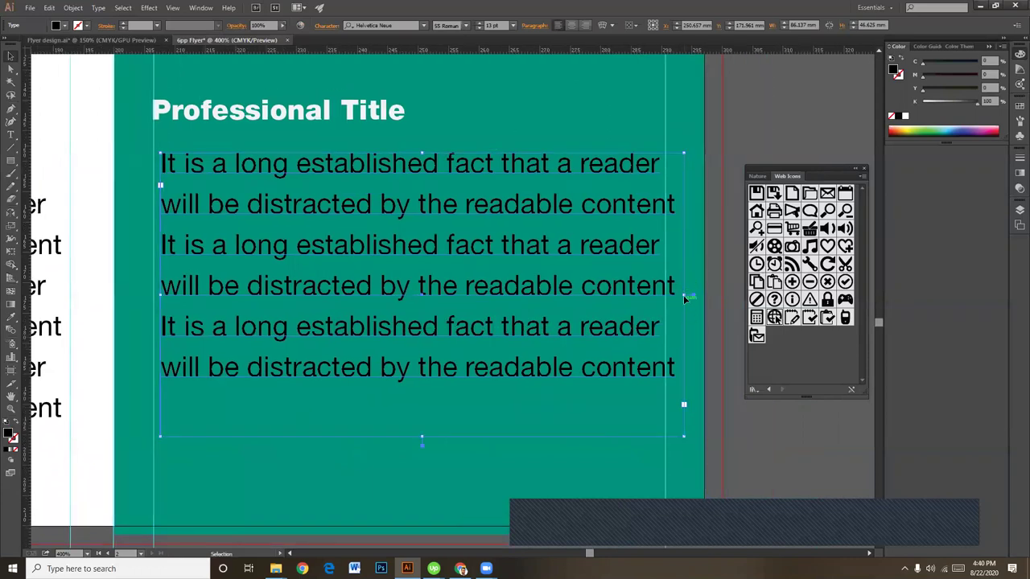
pyautogui.moveTo(684, 295); pyautogui.dragTo(665, 296)
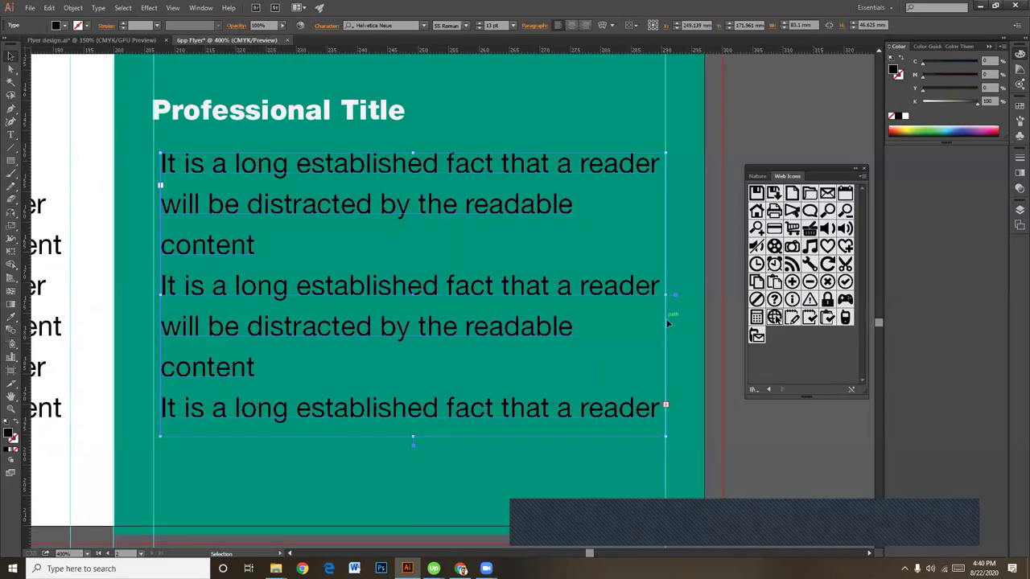
# Step: Delete the two line breaks so the three sentences form one continuous paragraph
pyautogui.doubleClick(260, 295)
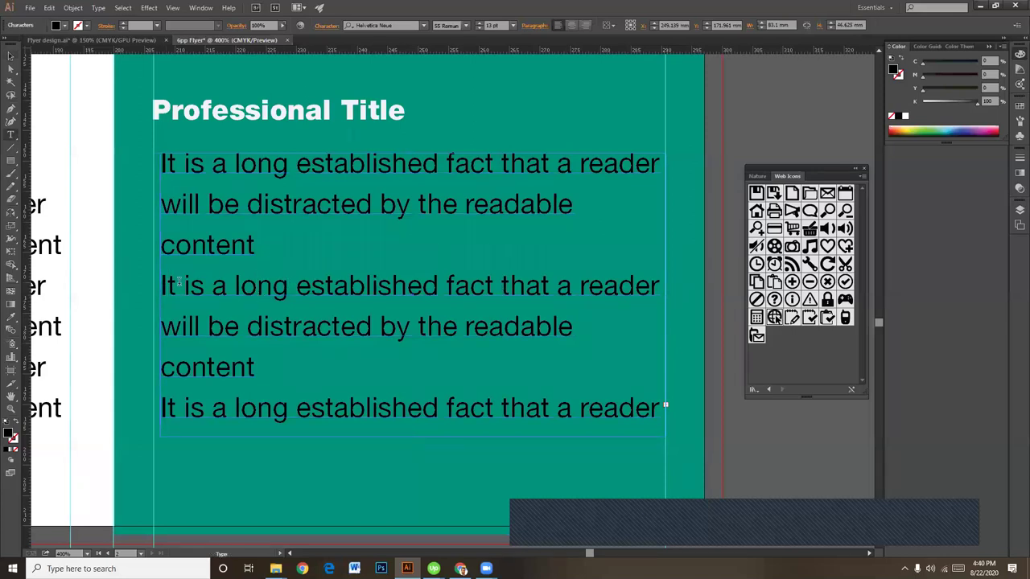
pyautogui.press('BackSpace')
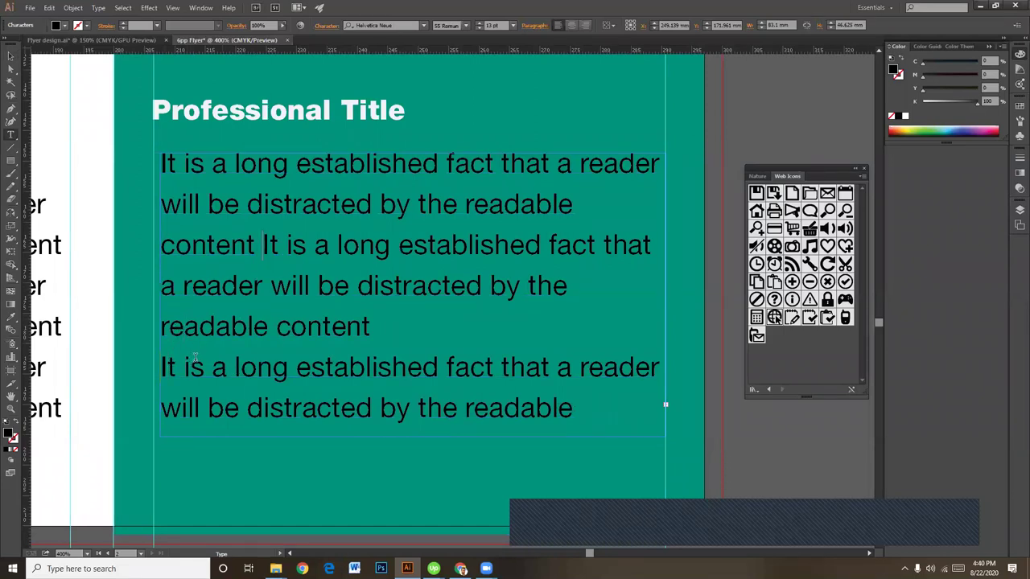
pyautogui.press('BackSpace')
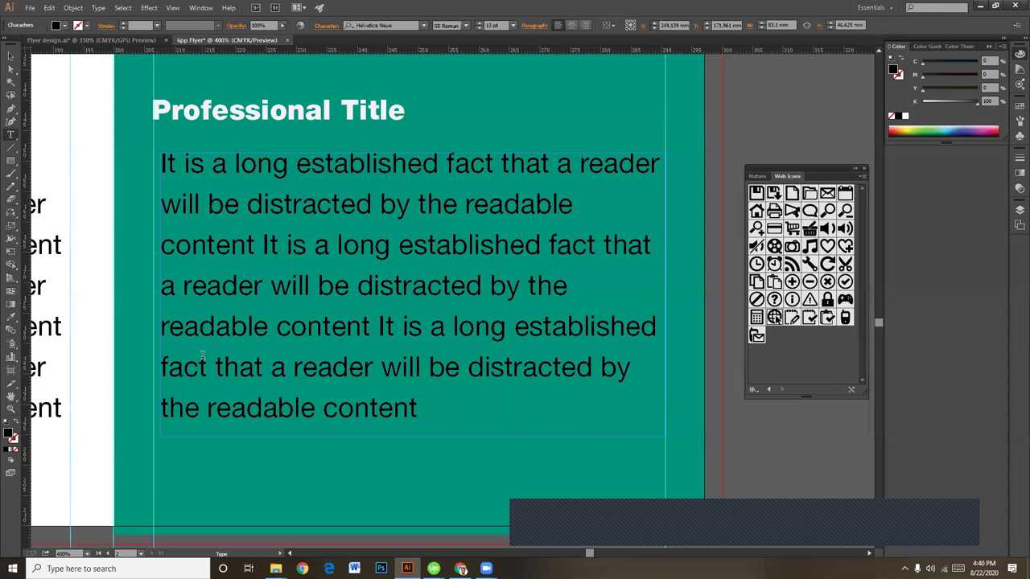
pyautogui.press('Escape')
# Step: Lower the K slider in the Color panel to turn the paragraph white
pyautogui.hotkey('ctrl', '-')
pyautogui.hotkey('ctrl', '-')
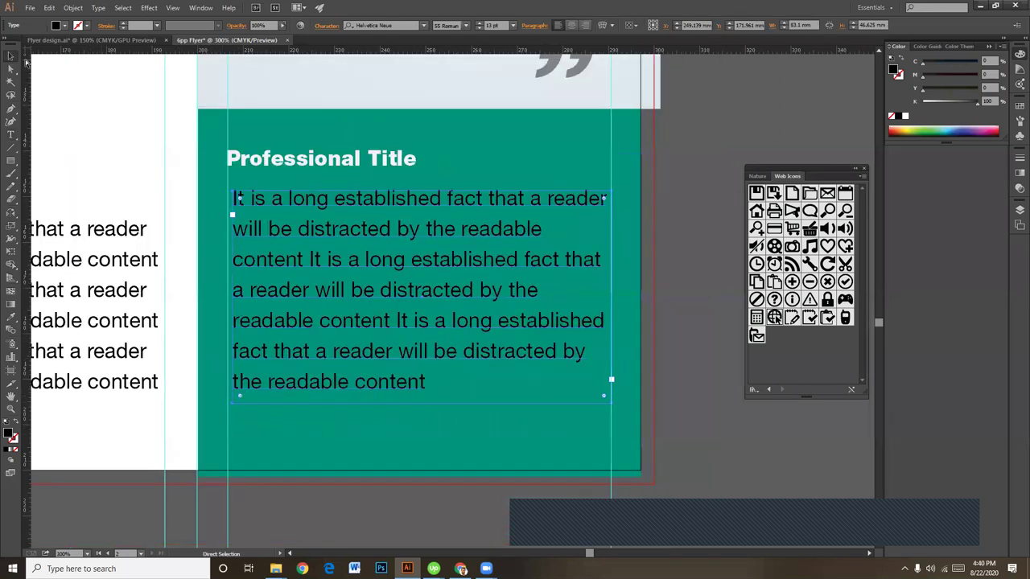
pyautogui.moveTo(950, 103); pyautogui.dragTo(922, 102)
pyautogui.click(655, 194)
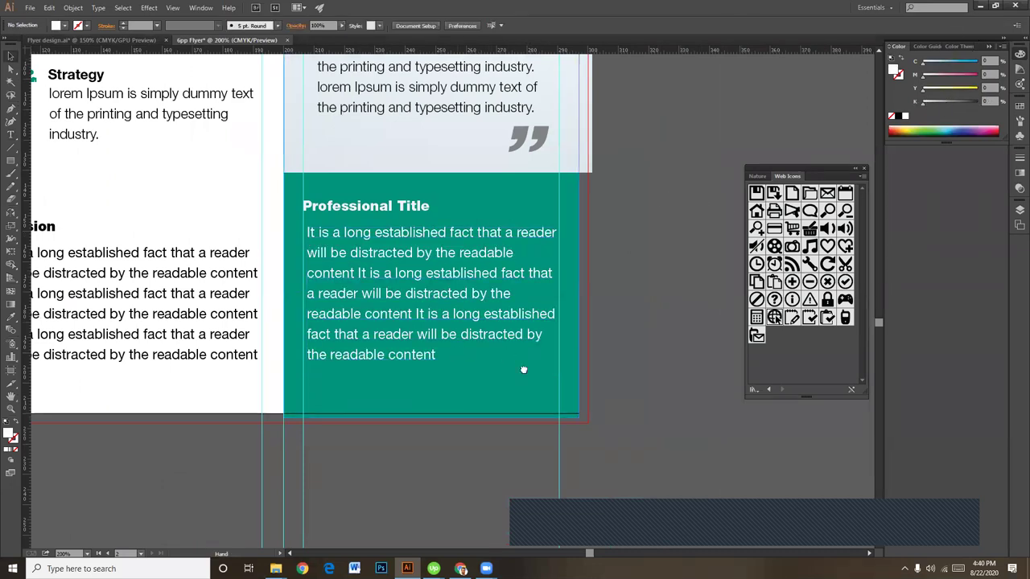
pyautogui.hscroll(-5, 519, 366)
pyautogui.scroll(2, 519, 366)
pyautogui.hotkey('ctrl', '-')
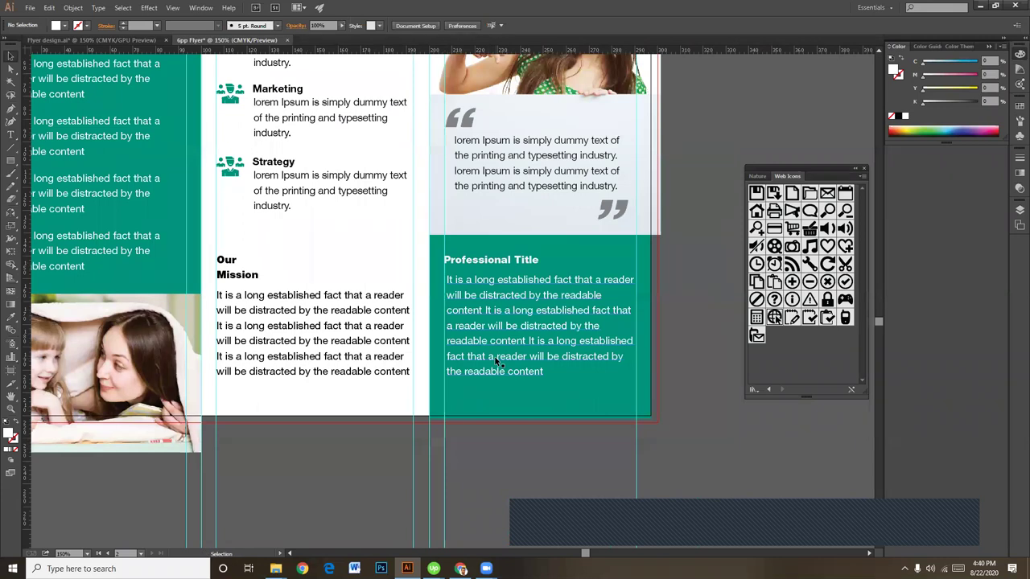
pyautogui.scroll(3, 406, 376)
pyautogui.hscroll(-2, 406, 376)
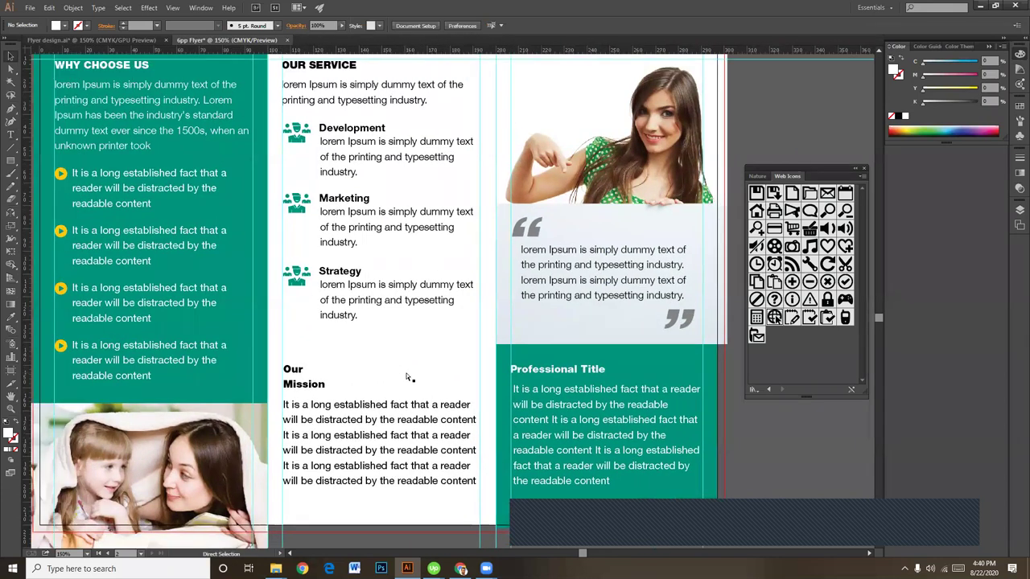
pyautogui.hotkey('ctrl', '-')
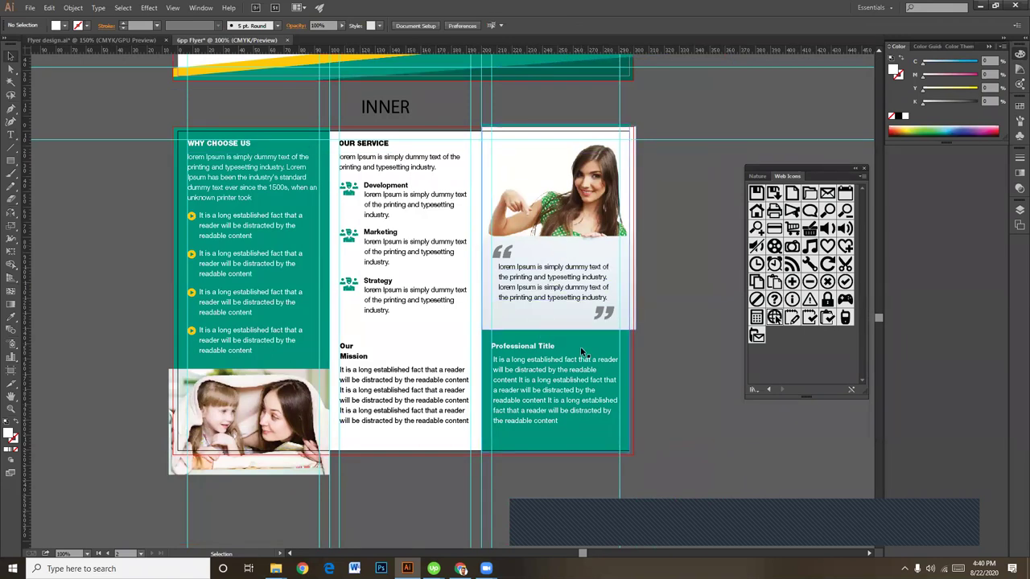
pyautogui.click(12, 160)
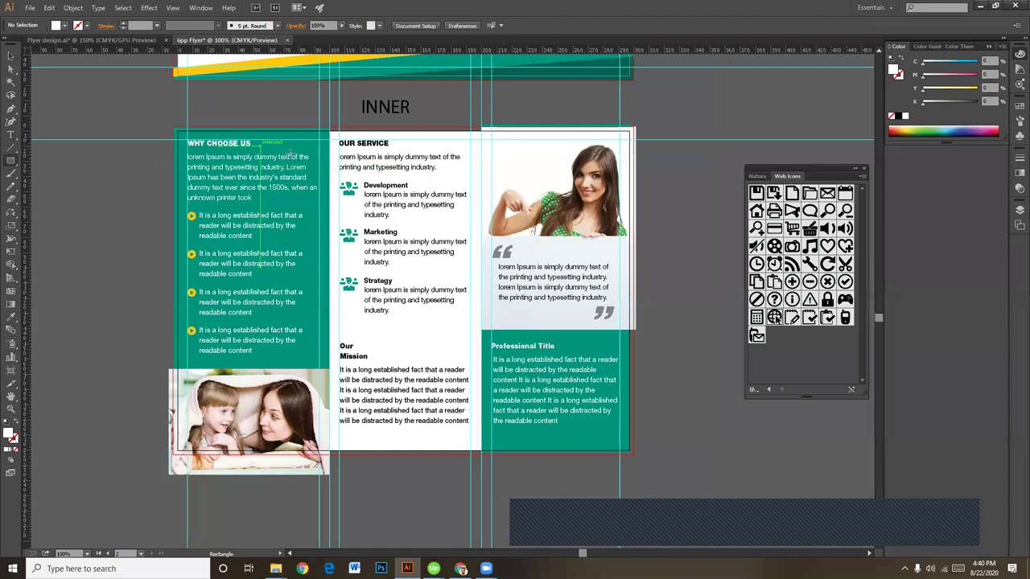
pyautogui.moveTo(330, 128); pyautogui.dragTo(481, 480)
pyautogui.press('v')
pyautogui.hscroll(1, 432, 351)
pyautogui.press('a')
pyautogui.press('Delete')
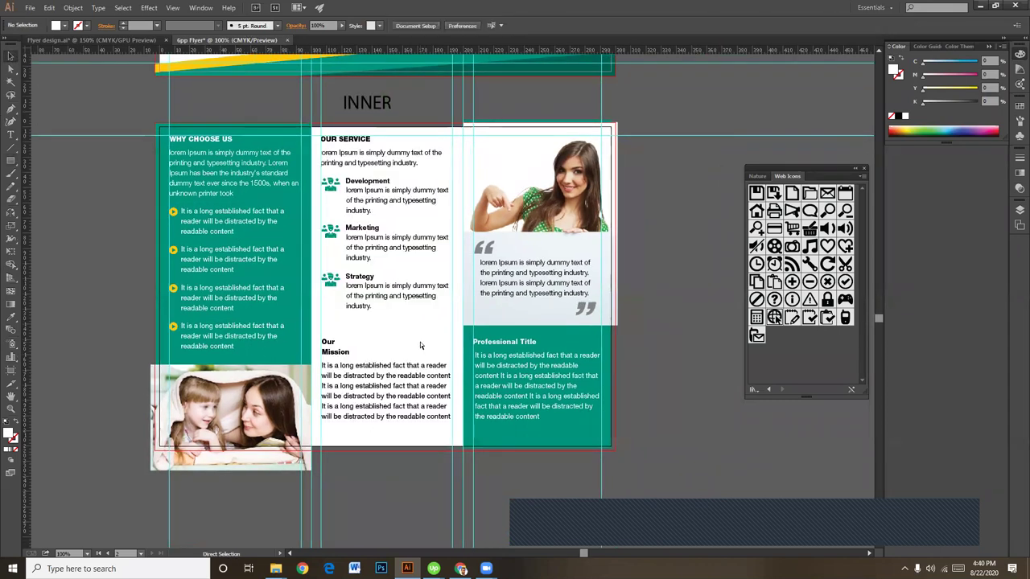
pyautogui.hotkey('ctrl', 'z')
pyautogui.press('v')
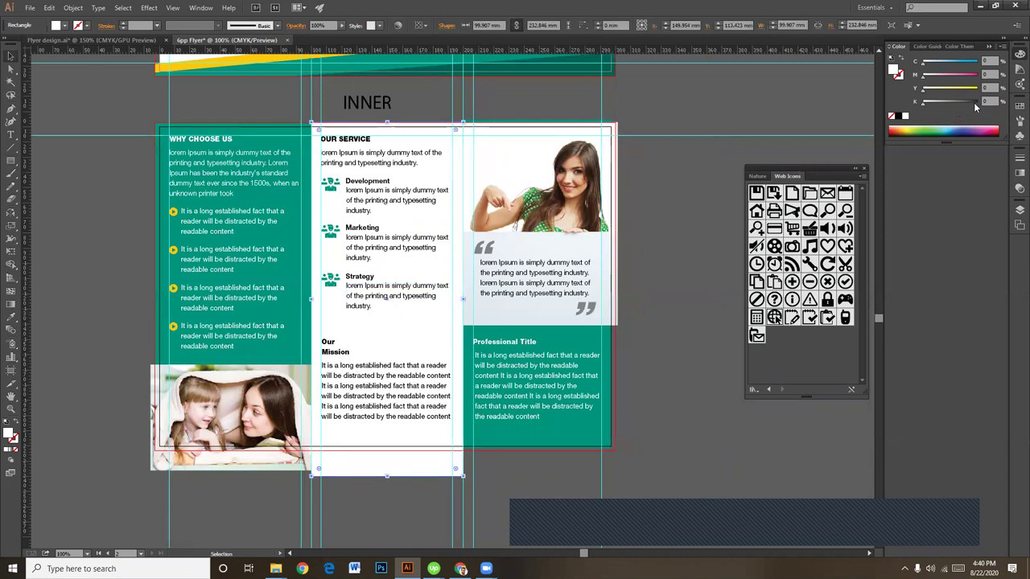
# Step: Fill the OUR SERVICE rectangle with black, then apply a white-to-black linear gradient
pyautogui.click(977, 103)
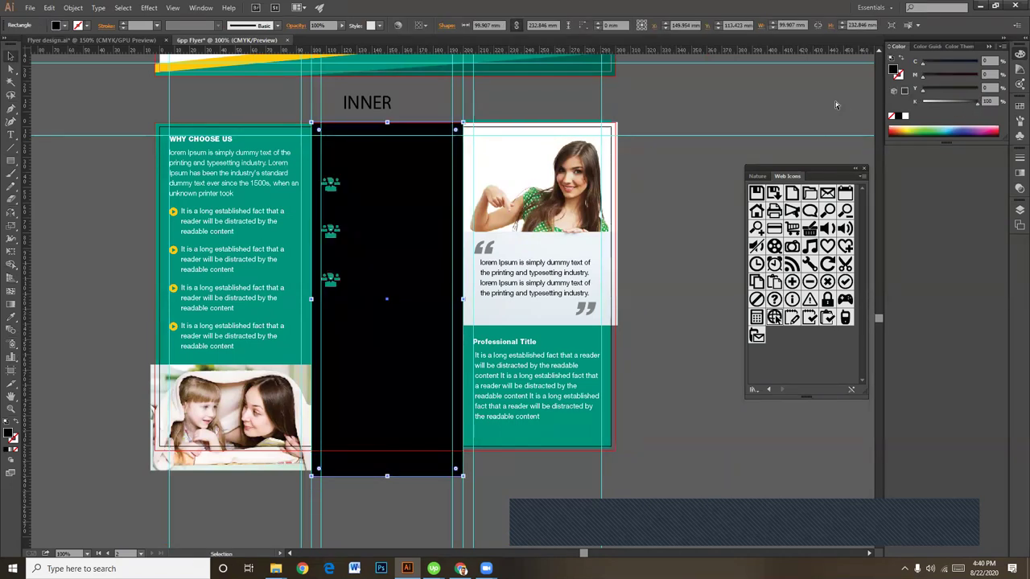
pyautogui.hotkey('ctrl', '+')
pyautogui.moveTo(159, 376); pyautogui.dragTo(179, 419)
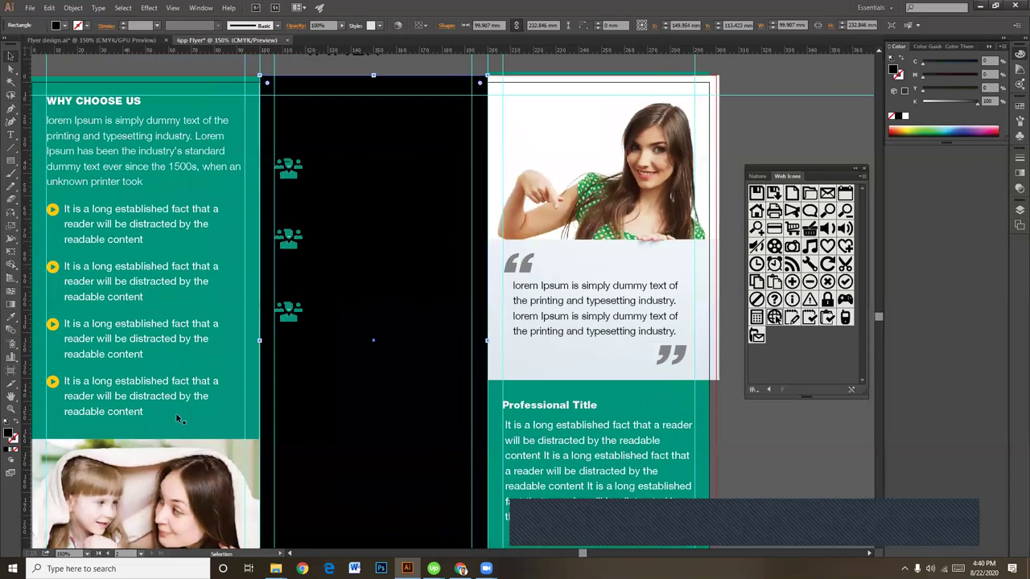
pyautogui.click(11, 450)
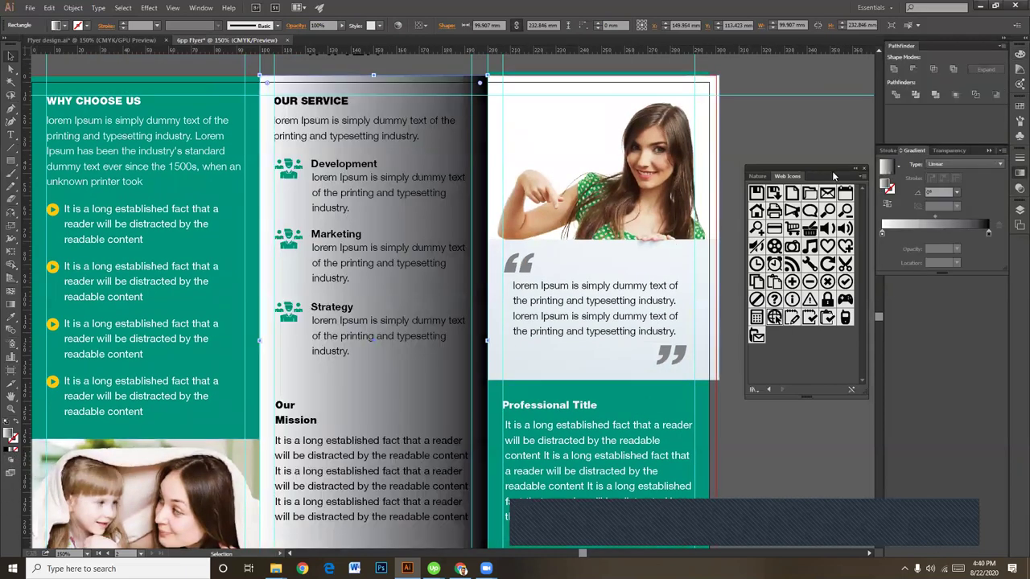
# Step: Move the white stop to 44.33% and add a 57% black stop at 15.21%
pyautogui.moveTo(883, 235); pyautogui.dragTo(931, 233)
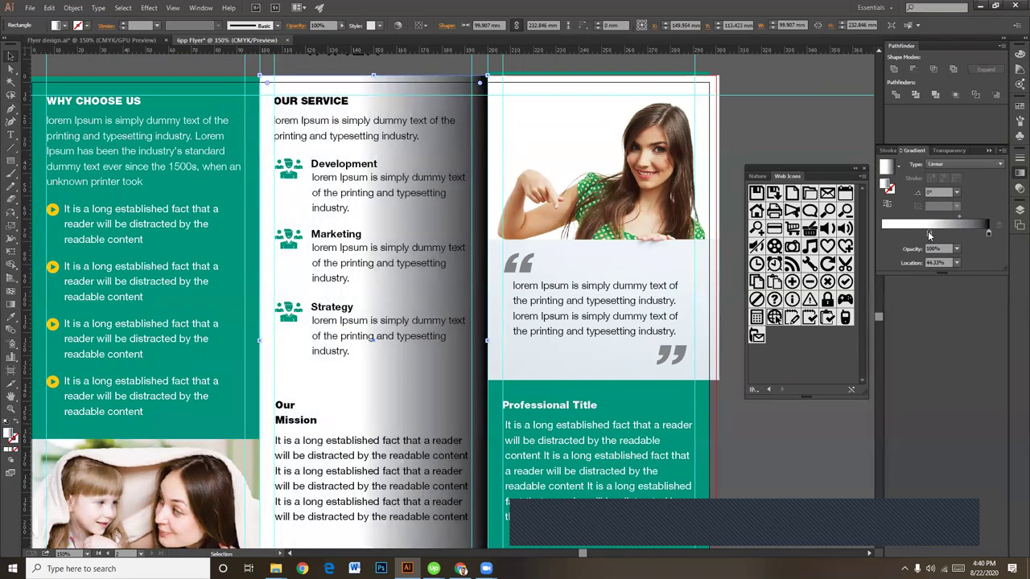
pyautogui.click(894, 233)
pyautogui.moveTo(892, 232); pyautogui.dragTo(890, 234)
pyautogui.doubleClick(889, 232)
pyautogui.moveTo(918, 271); pyautogui.dragTo(949, 275)
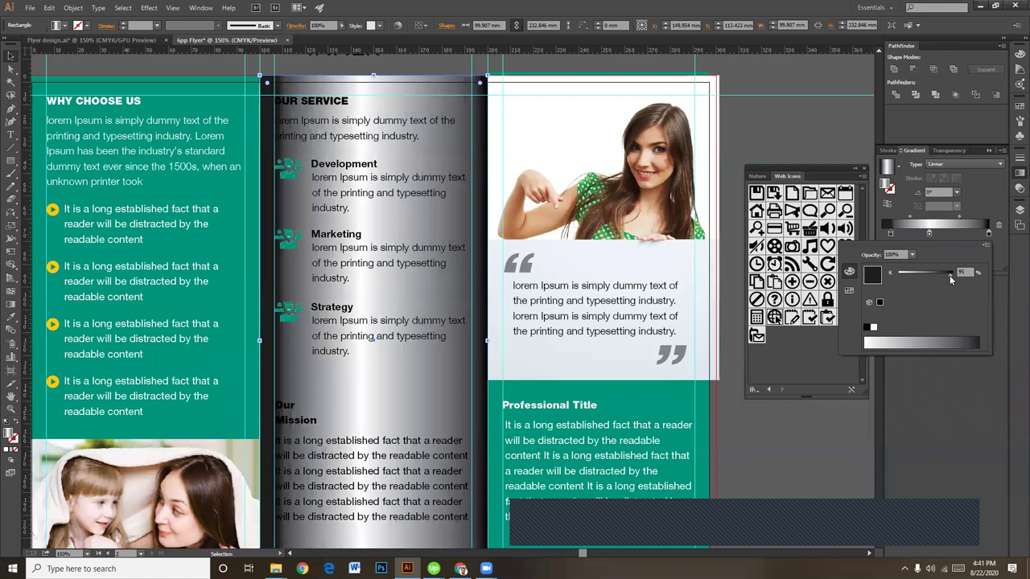
pyautogui.click(892, 237)
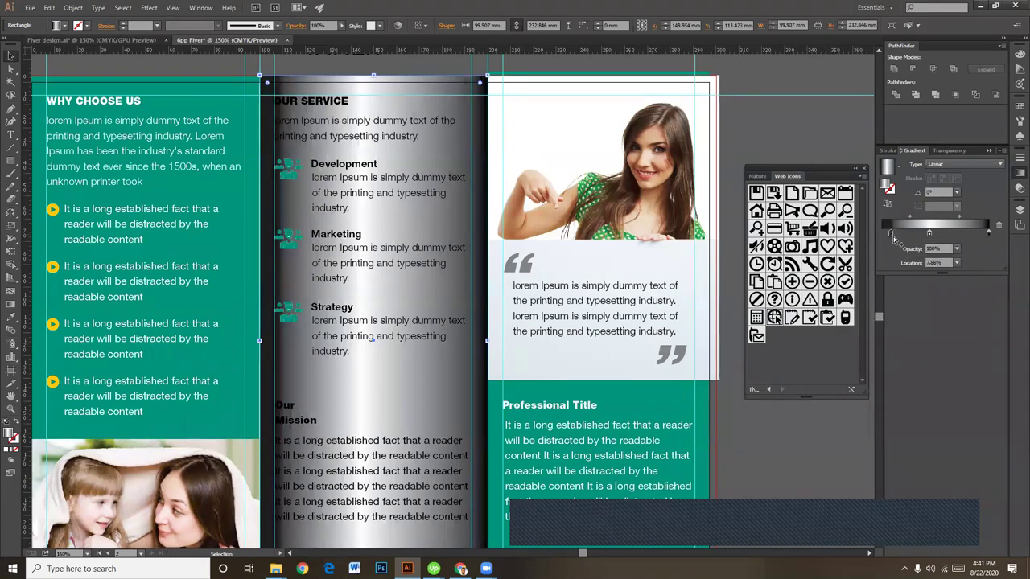
pyautogui.moveTo(890, 234); pyautogui.dragTo(969, 235)
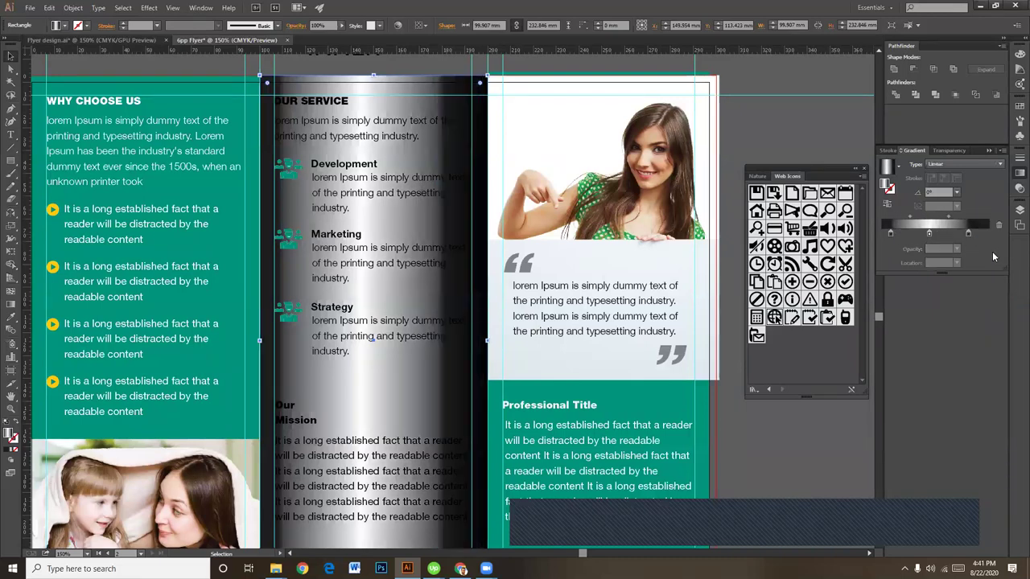
# Step: Move the right stop to 92.12% and add an 84% black stop at 58.65%
pyautogui.click(969, 234)
pyautogui.moveTo(969, 233); pyautogui.dragTo(939, 235)
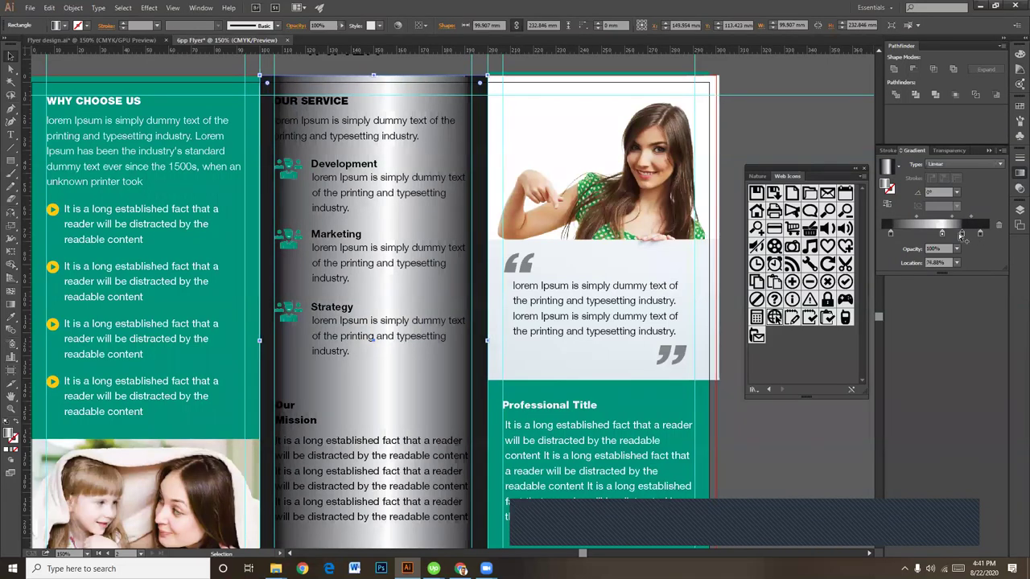
pyautogui.click(962, 234)
pyautogui.click(961, 237)
pyautogui.moveTo(962, 234); pyautogui.dragTo(942, 234)
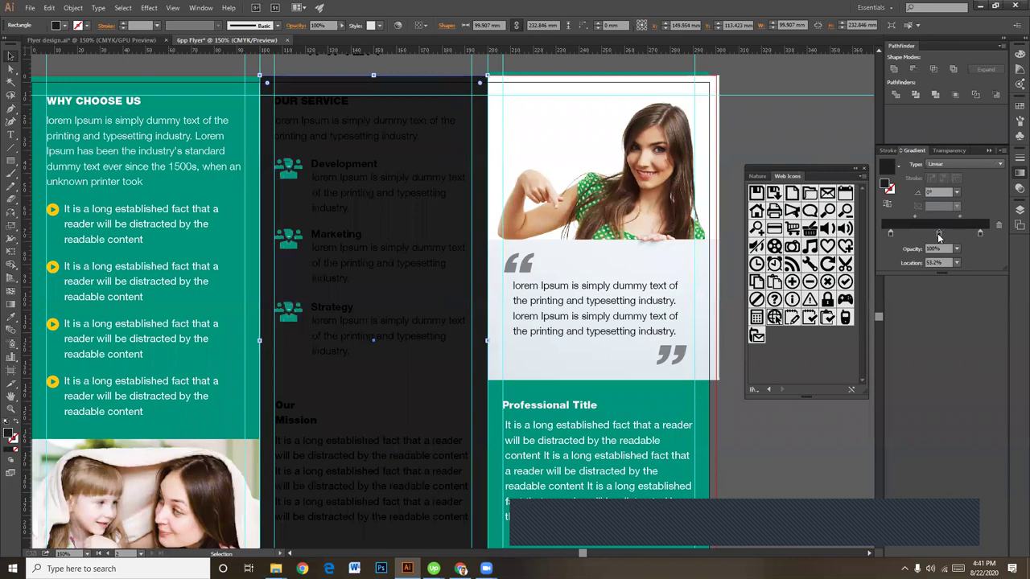
pyautogui.doubleClick(937, 233)
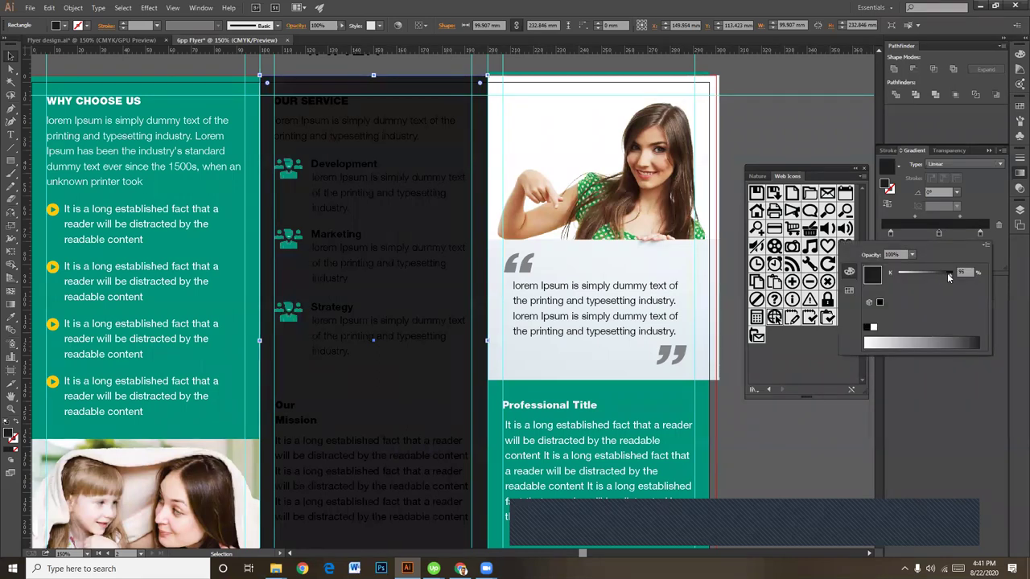
pyautogui.moveTo(947, 273); pyautogui.dragTo(943, 273)
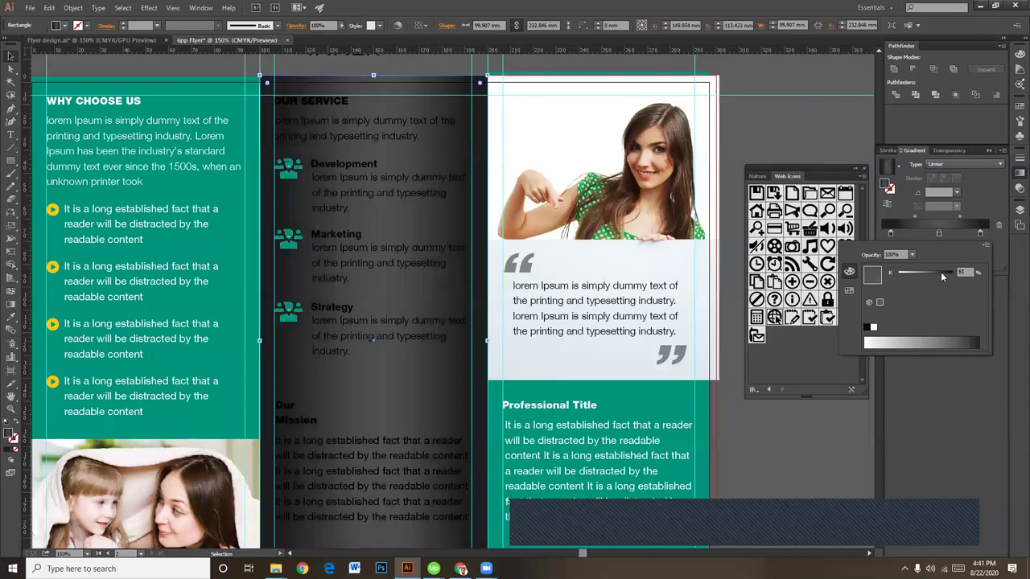
pyautogui.click(789, 138)
pyautogui.press('space')
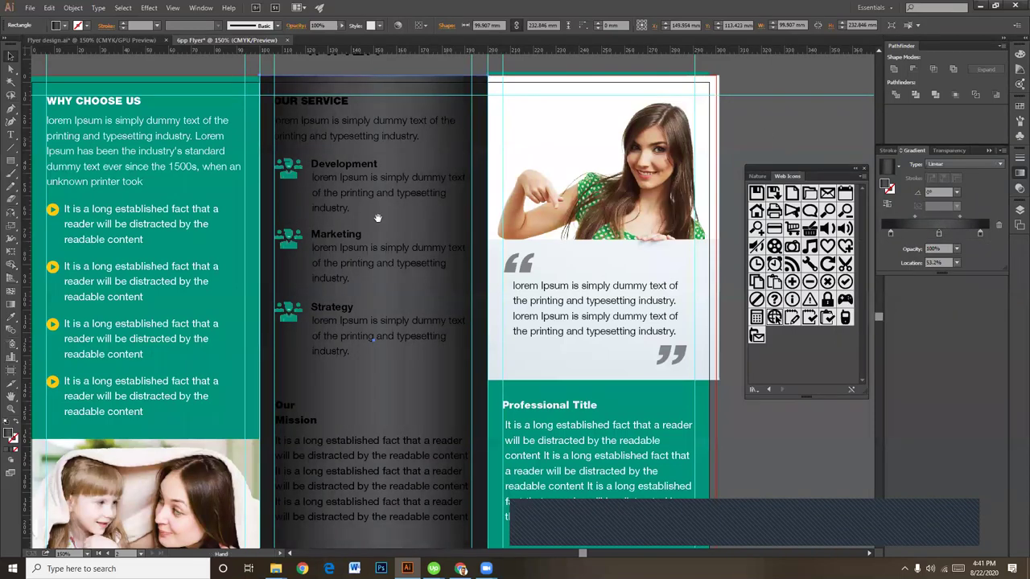
pyautogui.moveTo(378, 218); pyautogui.dragTo(458, 343)
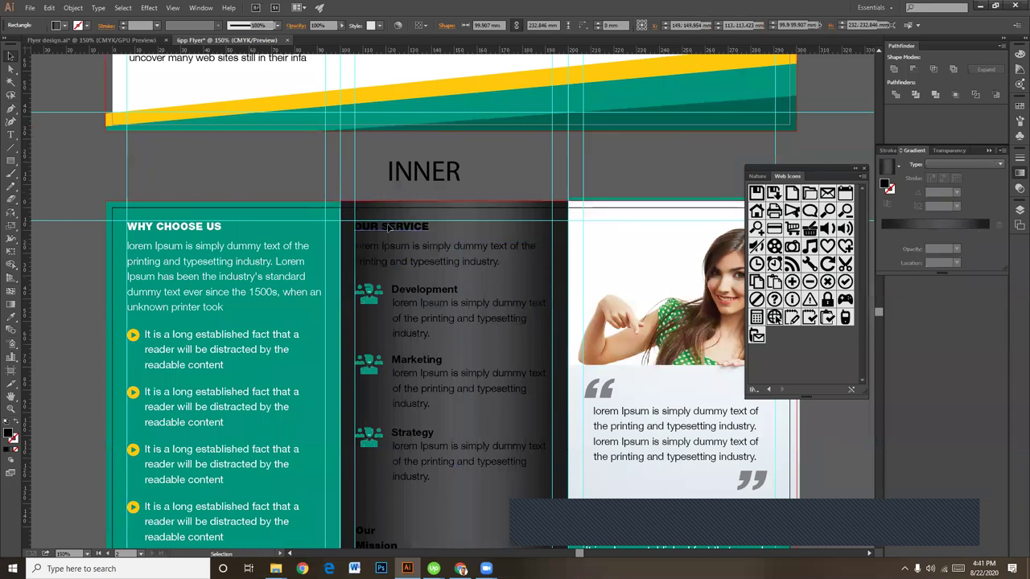
# Step: Fill the middle panel's intro text, Development, Marketing and Strategy items and Our Mission paragraph white
pyautogui.keyDown('shift'); pyautogui.click(423, 256); pyautogui.keyUp('shift')
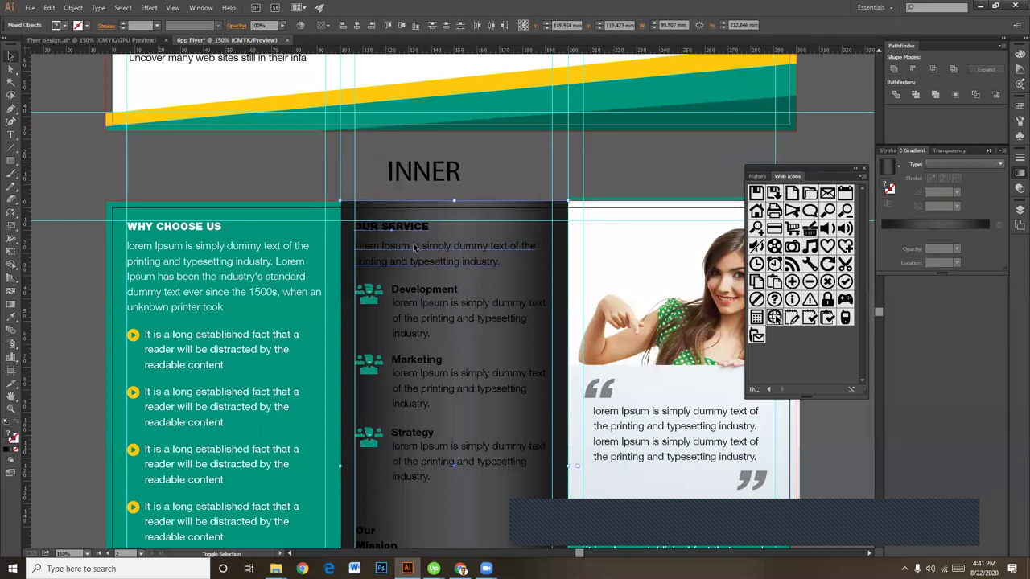
pyautogui.keyDown('shift'); pyautogui.click(435, 292); pyautogui.keyUp('shift')
pyautogui.scroll(-4, 446, 347)
pyautogui.keyDown('shift'); pyautogui.click(432, 297); pyautogui.keyUp('shift')
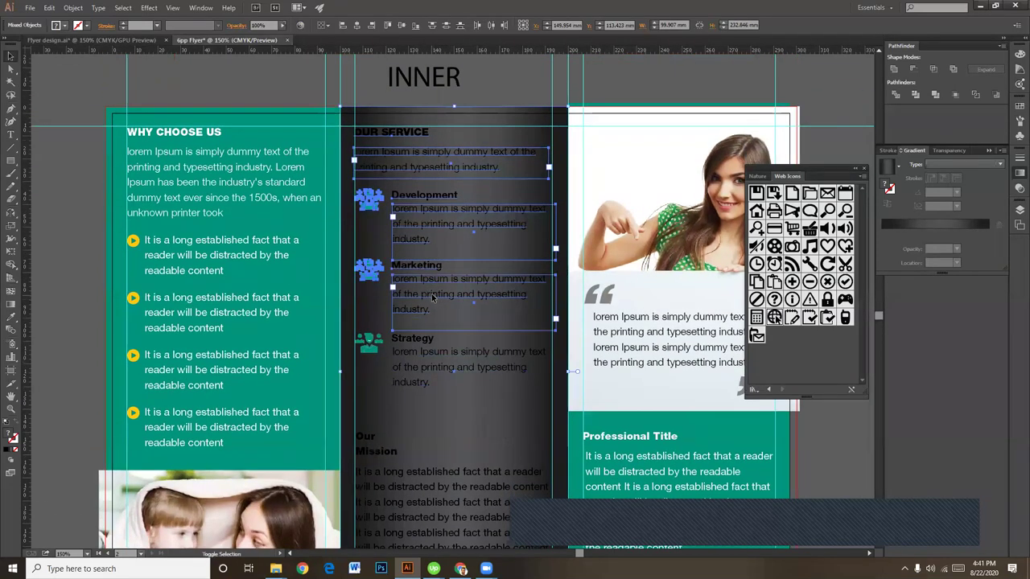
pyautogui.scroll(-3, 432, 298)
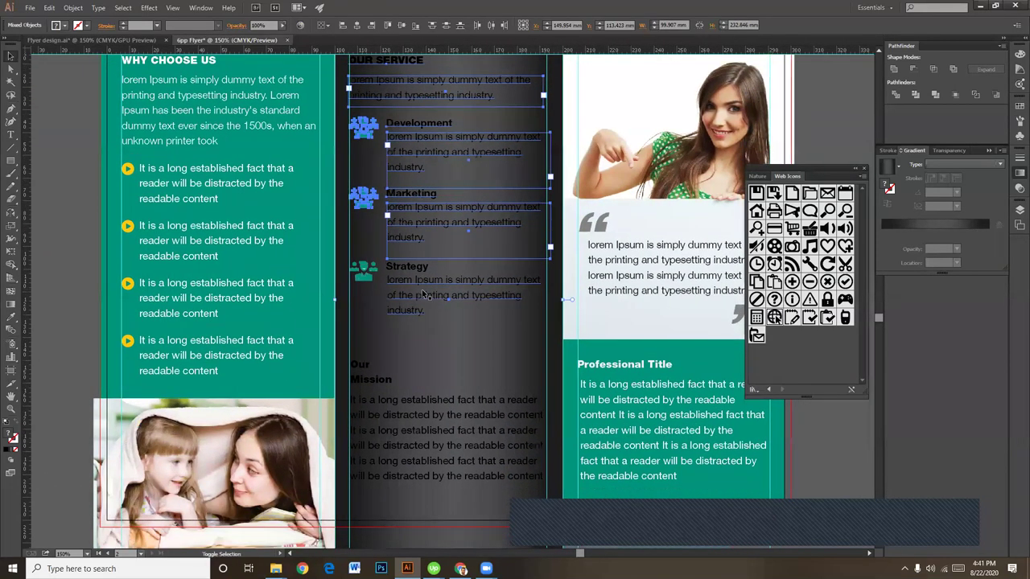
pyautogui.keyDown('shift'); pyautogui.click(420, 286); pyautogui.keyUp('shift')
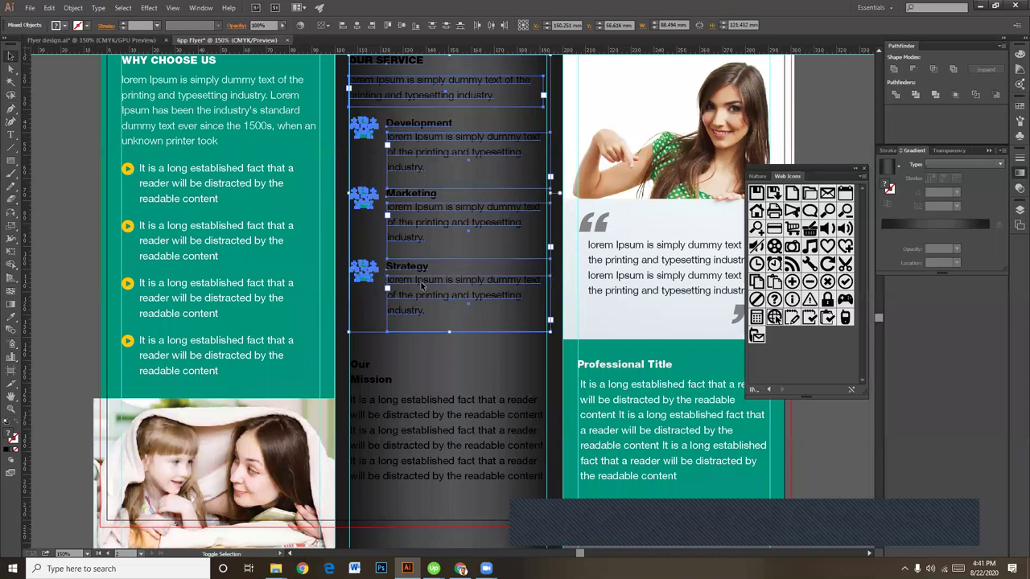
pyautogui.keyDown('shift'); pyautogui.click(434, 418); pyautogui.keyUp('shift')
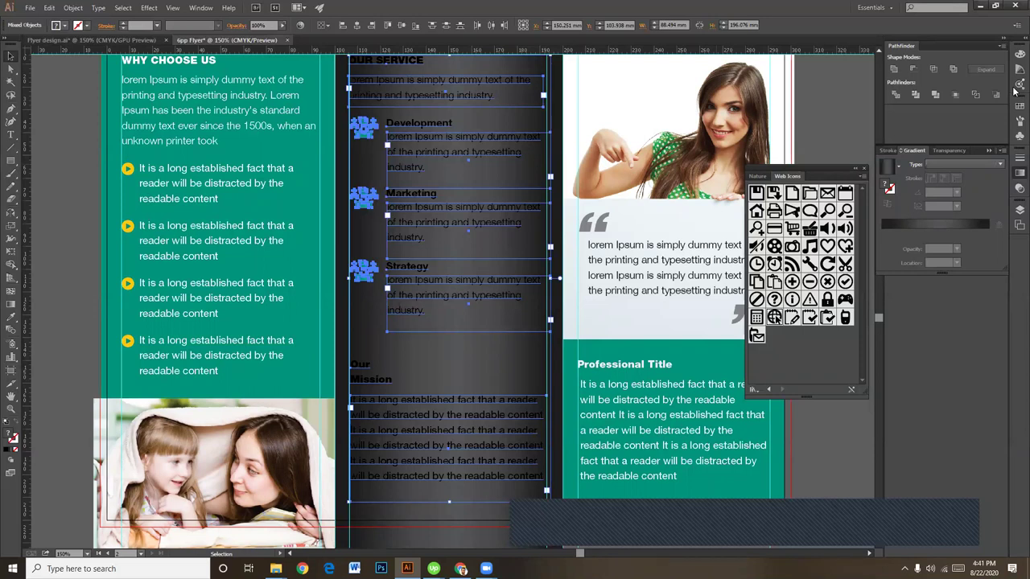
pyautogui.click(1016, 53)
pyautogui.click(920, 103)
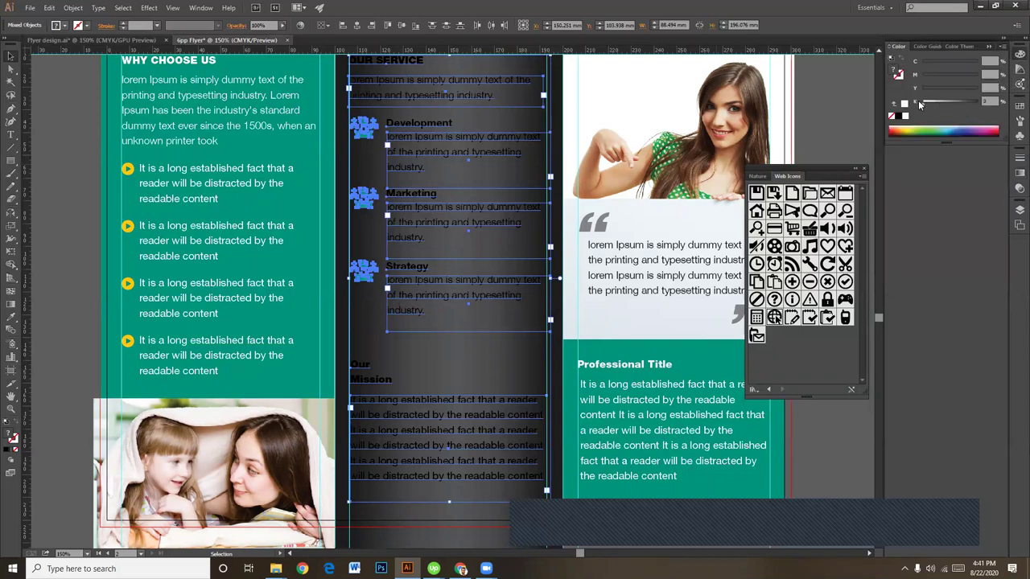
pyautogui.click(800, 443)
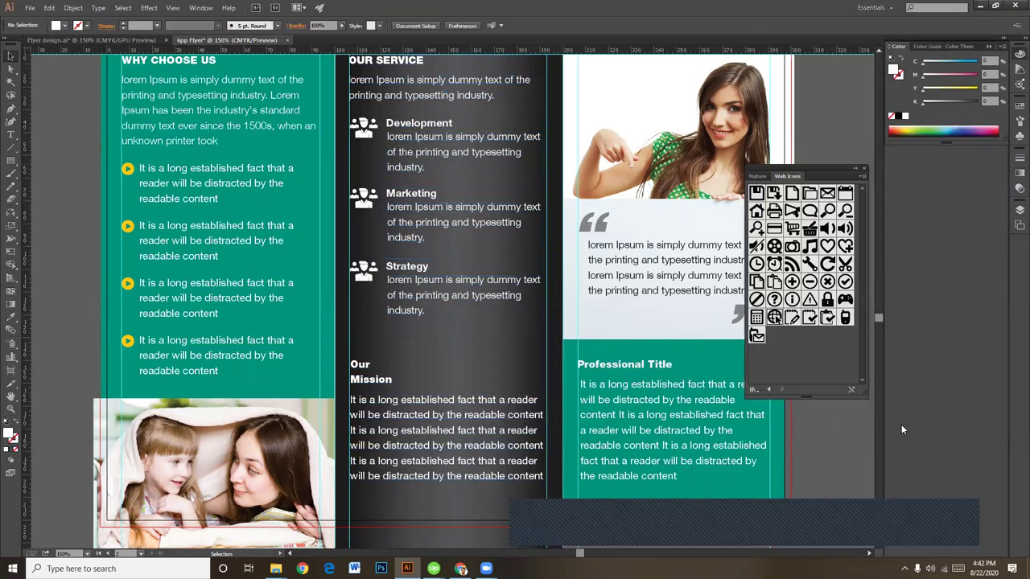
# Step: Zoom to 200% and ungroup the Development icon from its text
pyautogui.scroll(3, 532, 395)
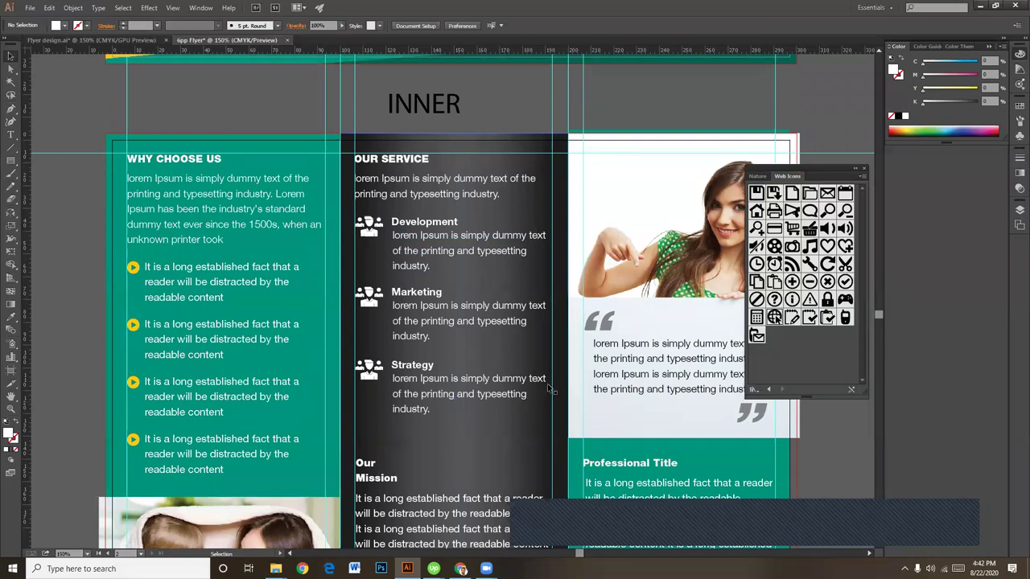
pyautogui.hotkey('ctrl', '+')
pyautogui.moveTo(456, 335); pyautogui.dragTo(518, 350)
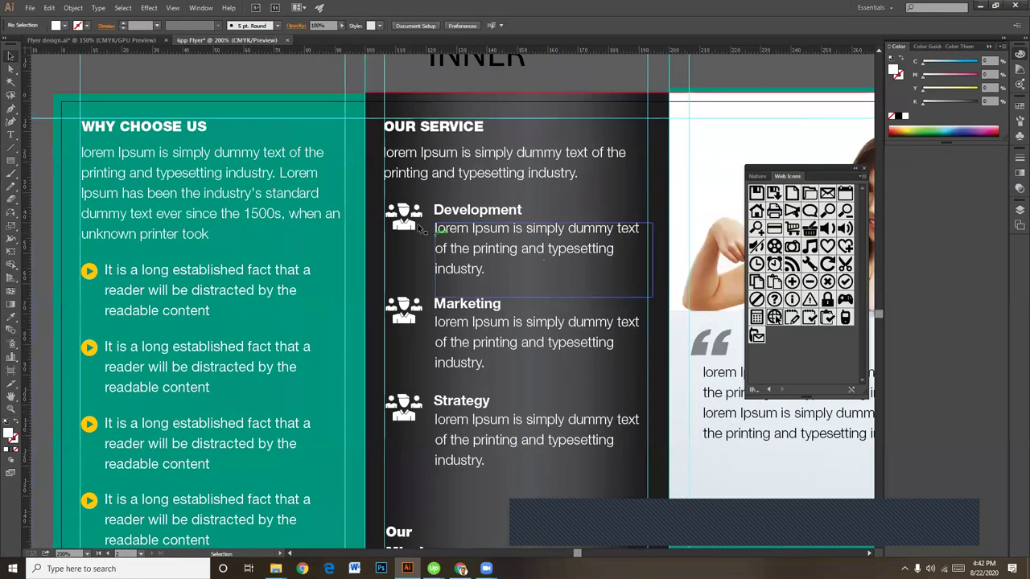
pyautogui.click(404, 222)
pyautogui.rightClick(405, 218)
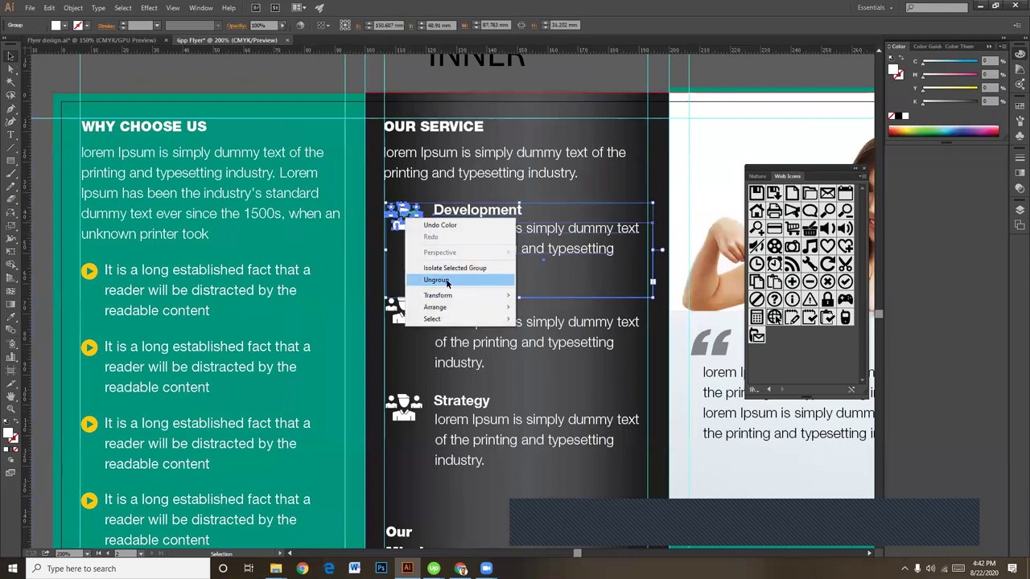
pyautogui.click(447, 280)
pyautogui.click(450, 194)
pyautogui.click(404, 219)
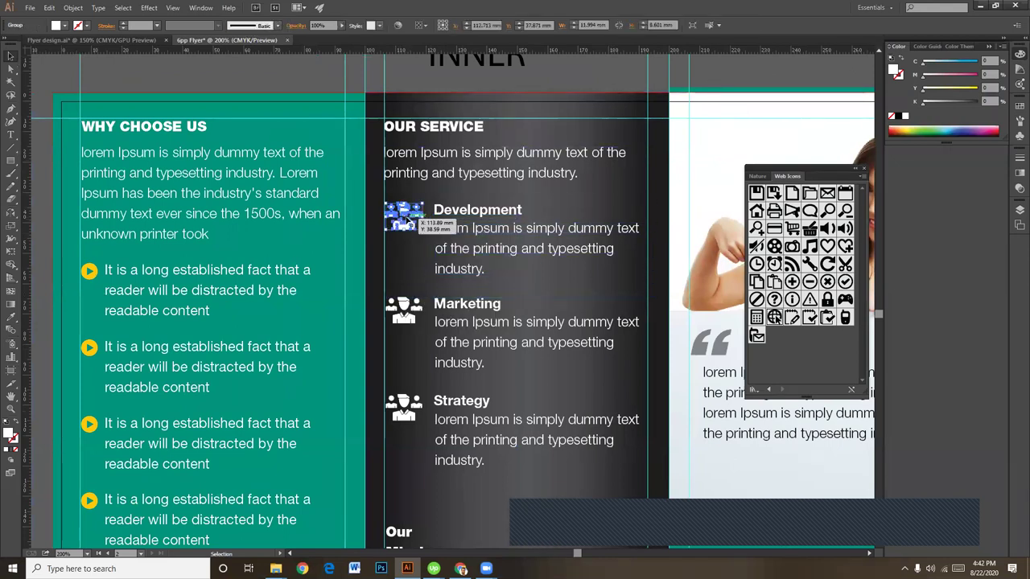
# Step: Ungroup the Marketing icon from its text and select both service icons
pyautogui.click(412, 318)
pyautogui.rightClick(412, 319)
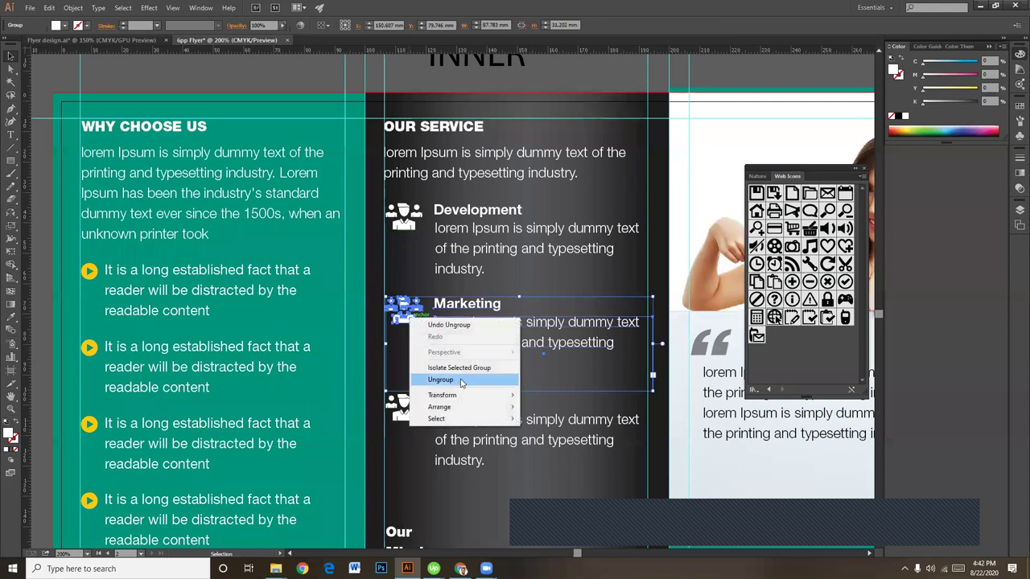
pyautogui.click(449, 380)
pyautogui.click(416, 235)
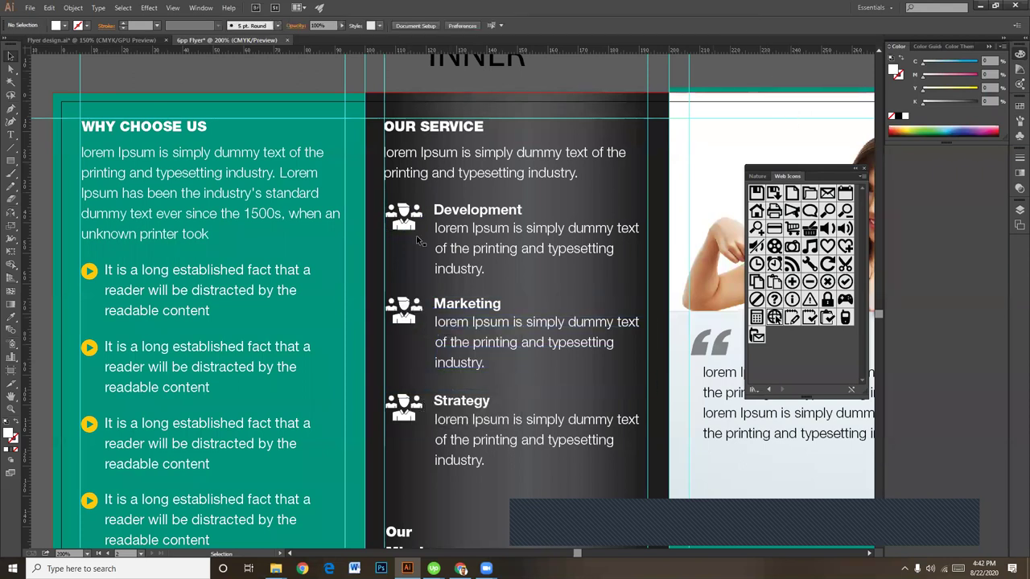
pyautogui.click(405, 226)
pyautogui.keyDown('shift'); pyautogui.click(405, 313); pyautogui.keyUp('shift')
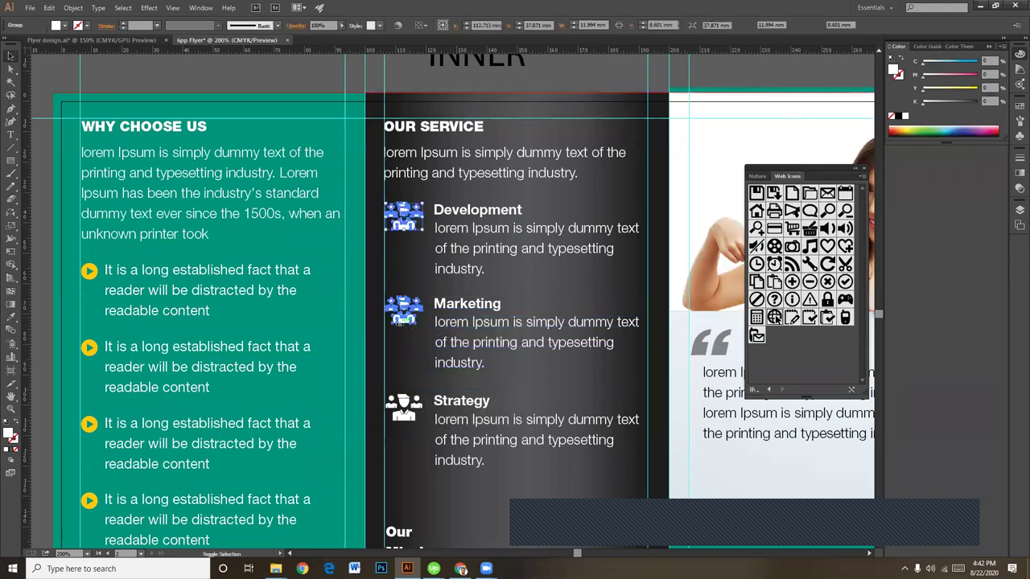
# Step: Eyedrop the yellow accent colour onto the Development and Marketing icons
pyautogui.press('i')
pyautogui.scroll(-3, 426, 338)
pyautogui.hscroll(-2, 437, 299)
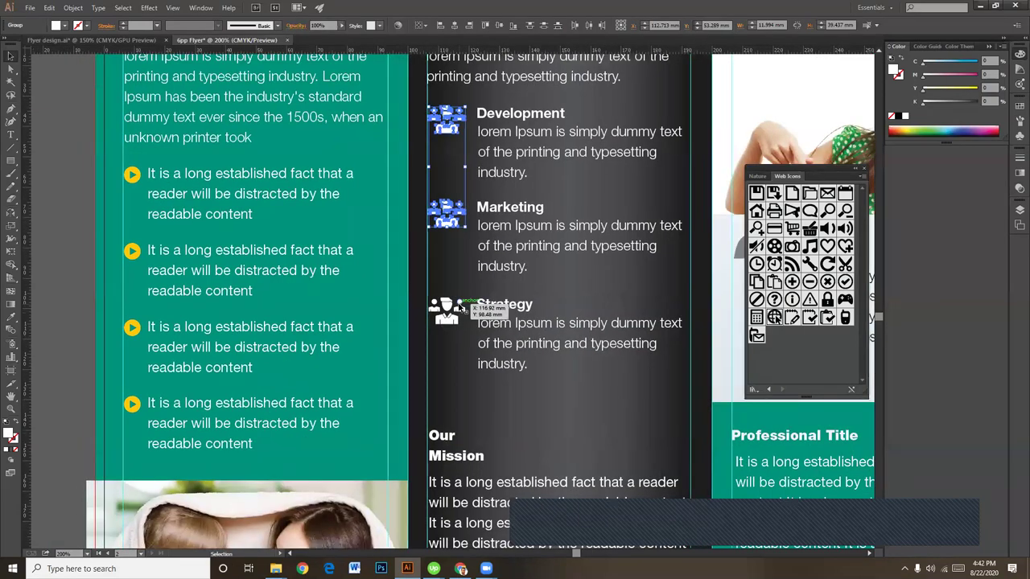
pyautogui.click(138, 322)
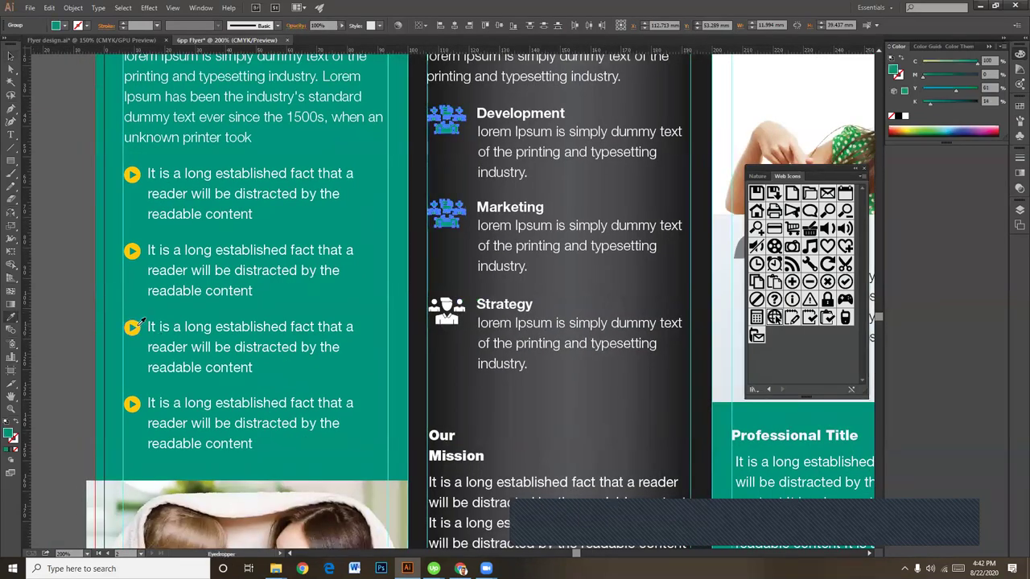
pyautogui.click(133, 326)
pyautogui.click(13, 57)
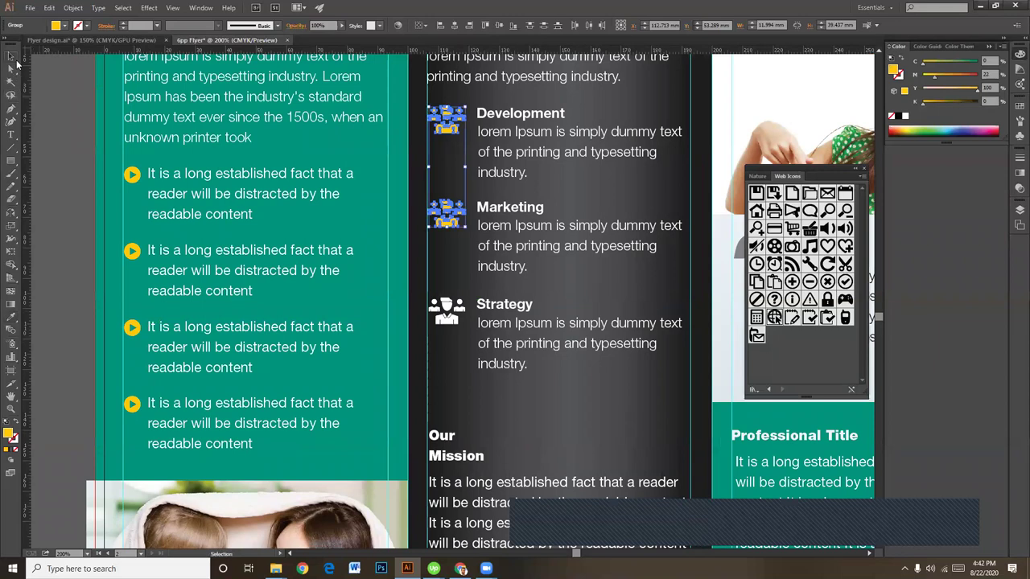
pyautogui.click(62, 189)
# Step: Ungroup the Strategy icon from its text
pyautogui.scroll(-2, 450, 306)
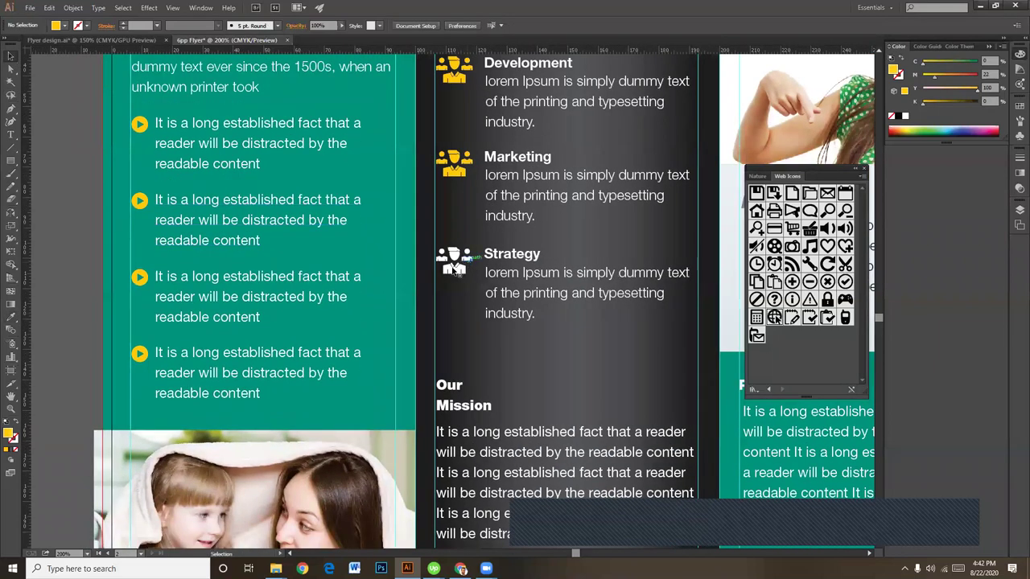
pyautogui.click(455, 271)
pyautogui.click(10, 69)
pyautogui.hotkey('ctrl', 'shift', 'a')
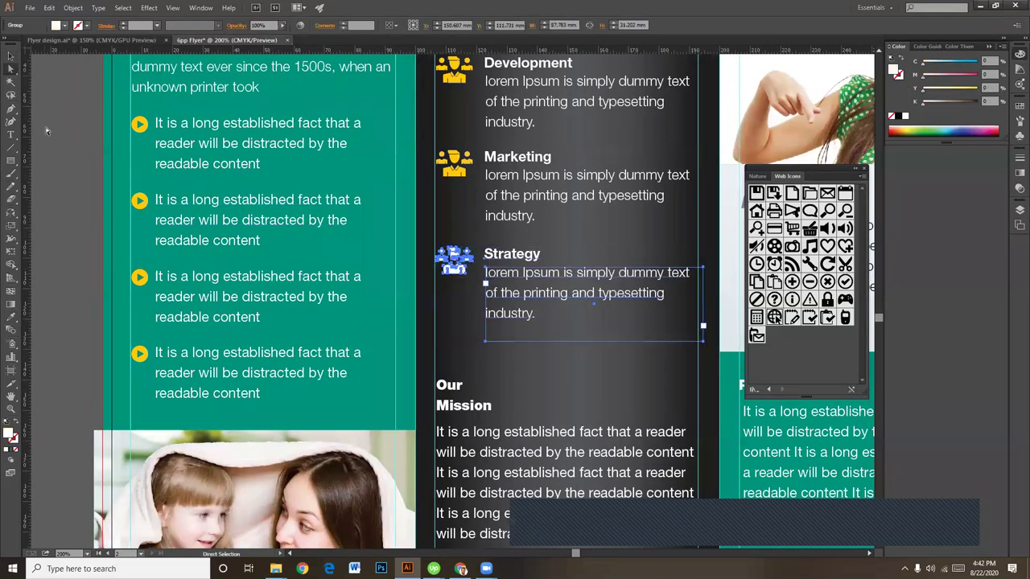
pyautogui.moveTo(13, 75); pyautogui.dragTo(43, 84)
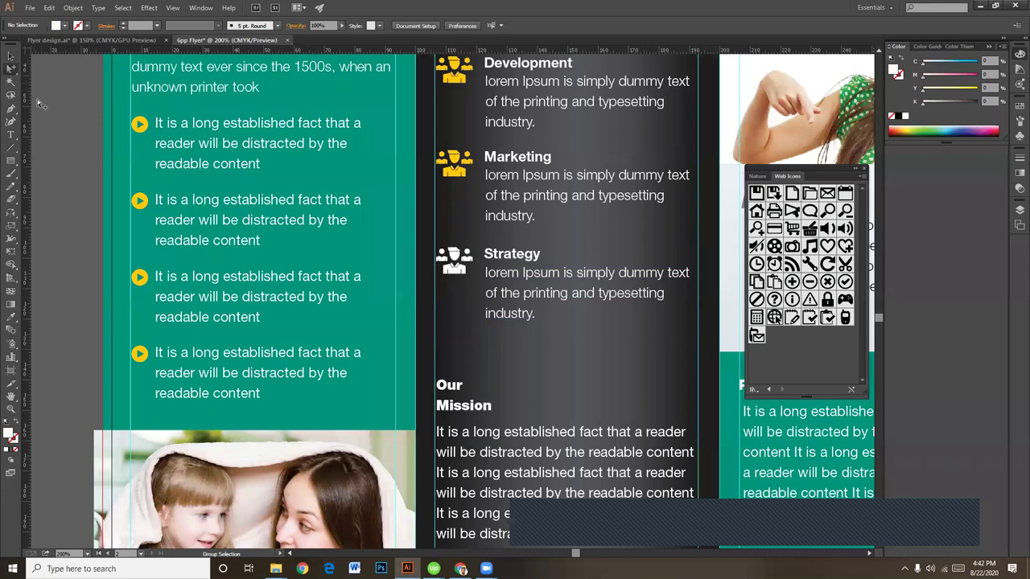
pyautogui.click(457, 262)
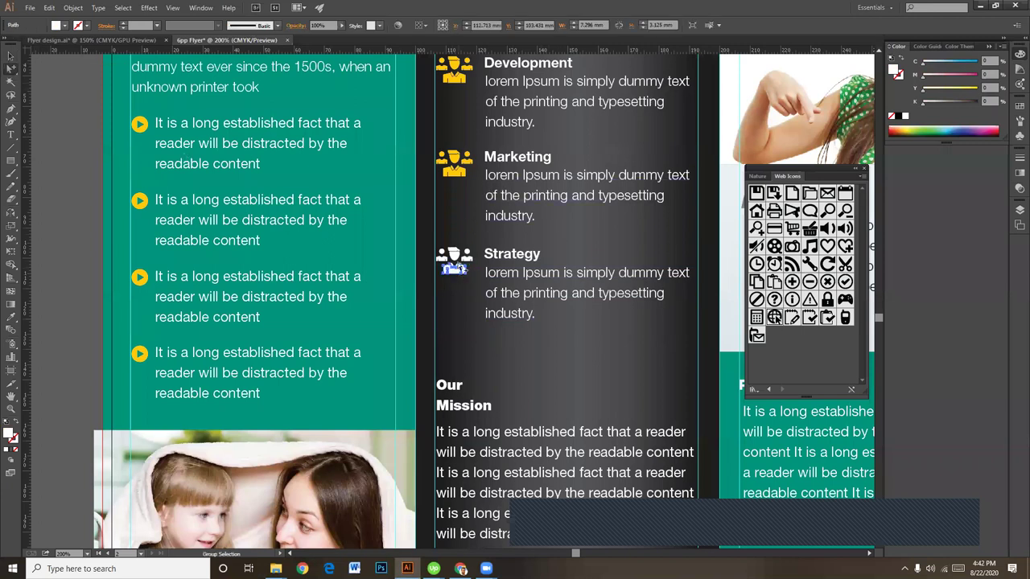
pyautogui.click(456, 257)
pyautogui.click(10, 54)
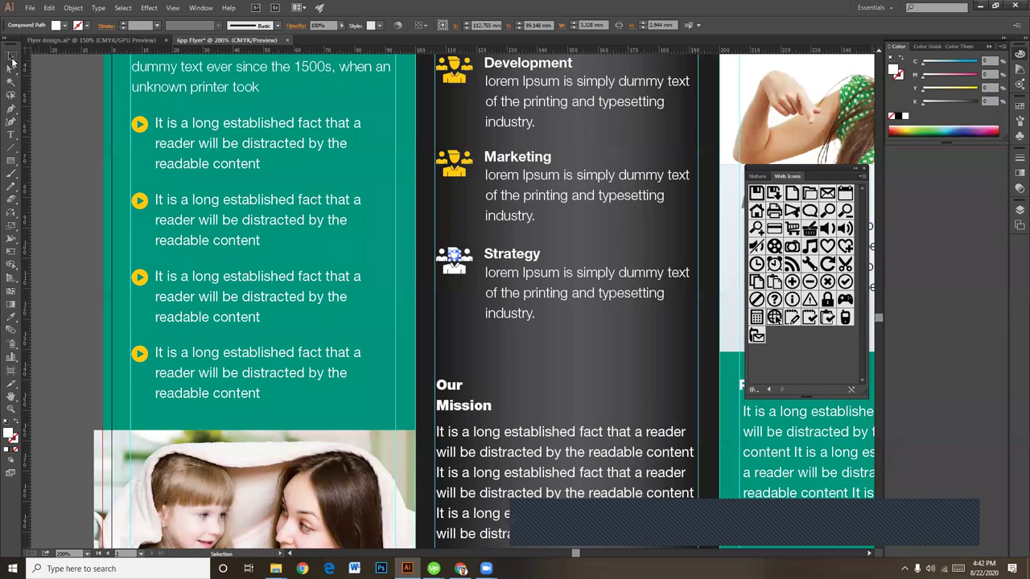
pyautogui.click(519, 257)
pyautogui.rightClick(519, 257)
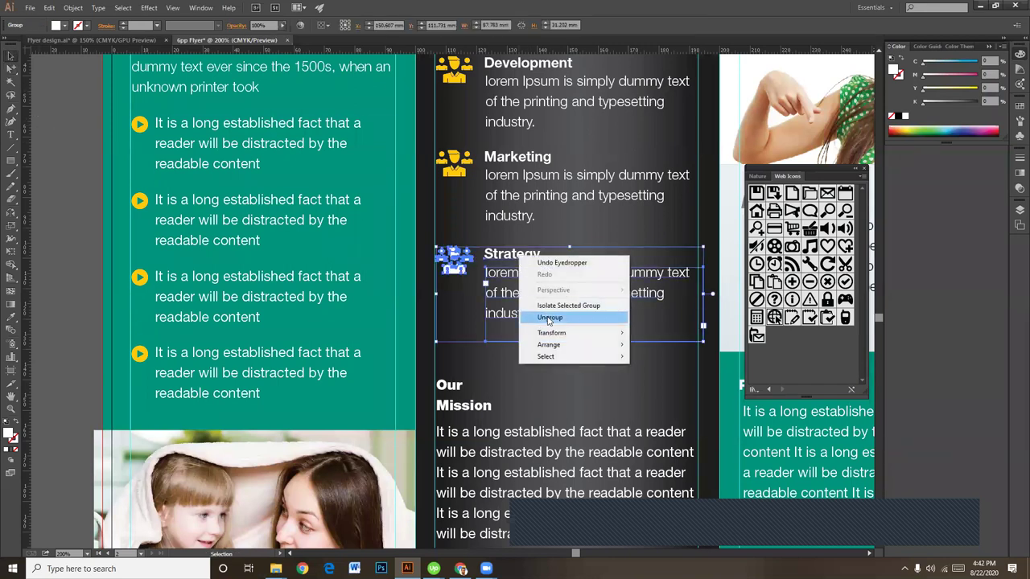
pyautogui.click(553, 320)
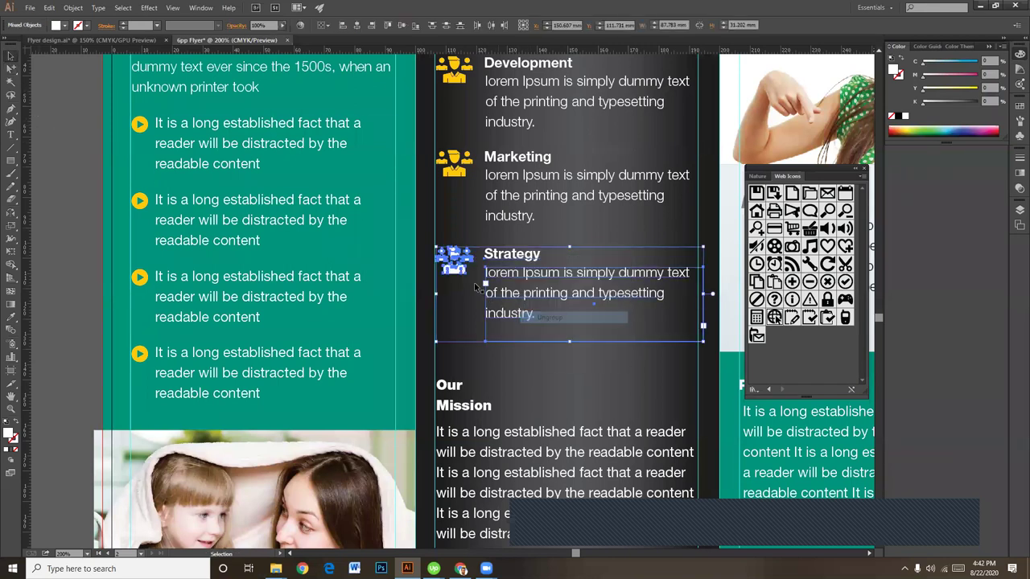
pyautogui.click(64, 195)
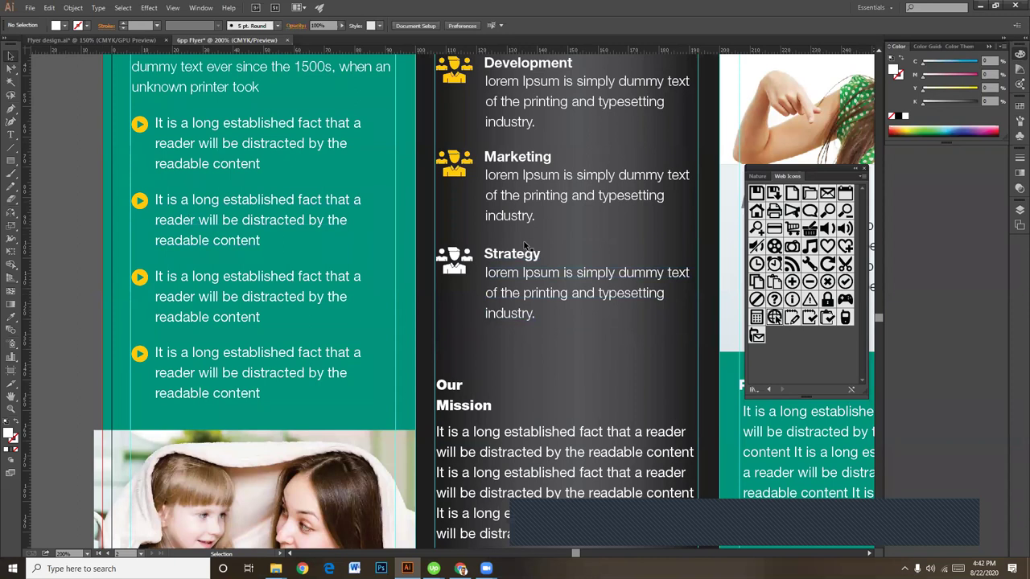
# Step: Eyedrop the Marketing icon's yellow onto the Strategy icon
pyautogui.click(463, 261)
pyautogui.press('i')
pyautogui.click(450, 170)
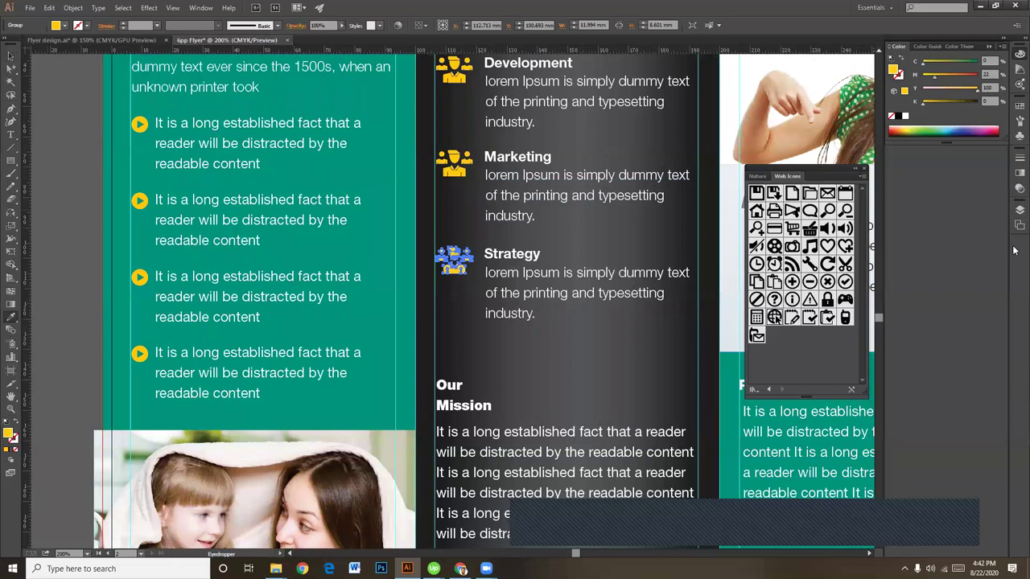
pyautogui.click(11, 56)
# Step: Eyedrop yellow from the Strategy icon onto the Our Mission heading
pyautogui.click(469, 409)
pyautogui.press('i')
pyautogui.click(457, 266)
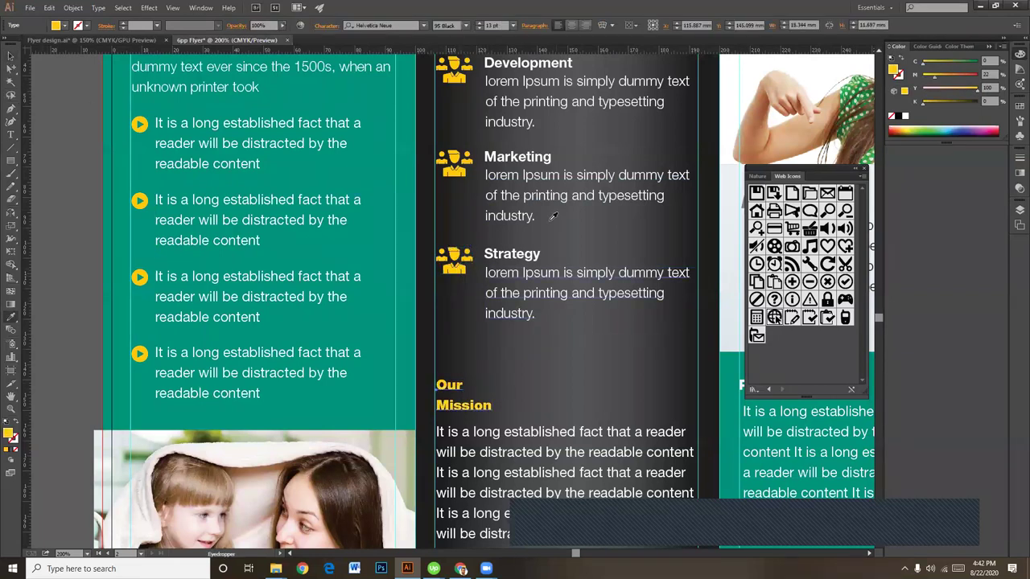
pyautogui.click(10, 56)
pyautogui.click(48, 141)
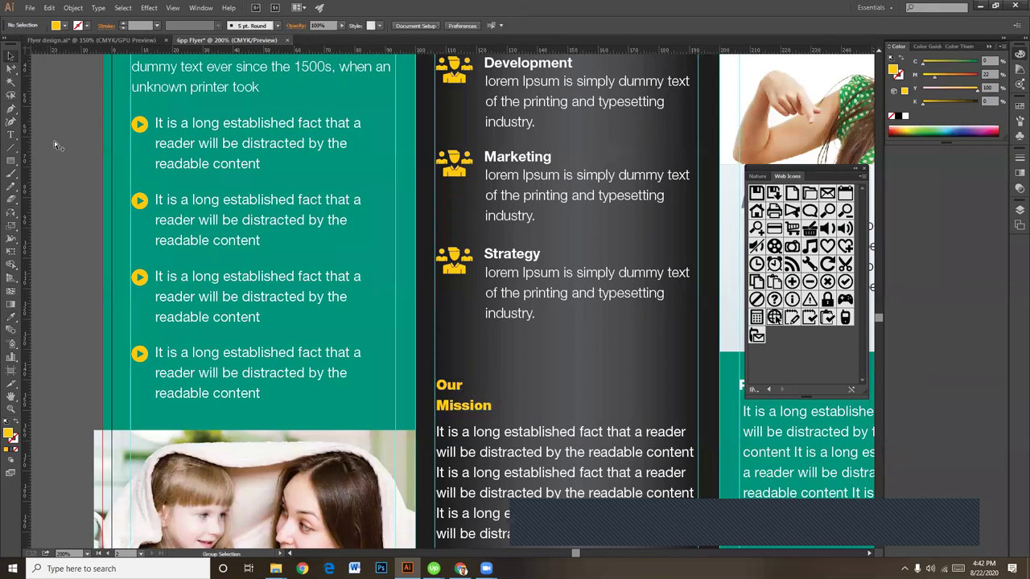
pyautogui.hotkey('ctrl', '1')
pyautogui.press('space')
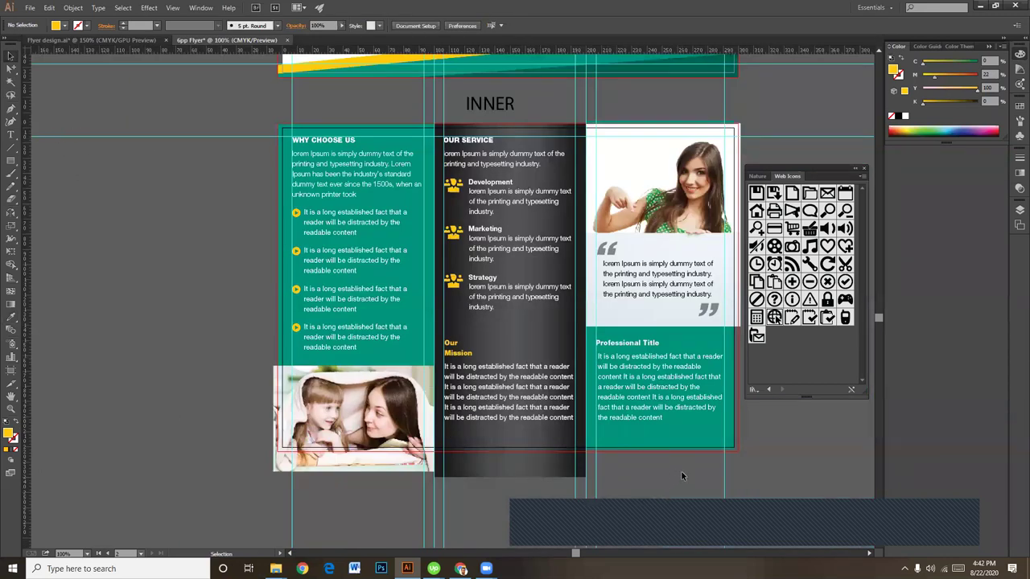
pyautogui.moveTo(538, 319); pyautogui.dragTo(499, 313)
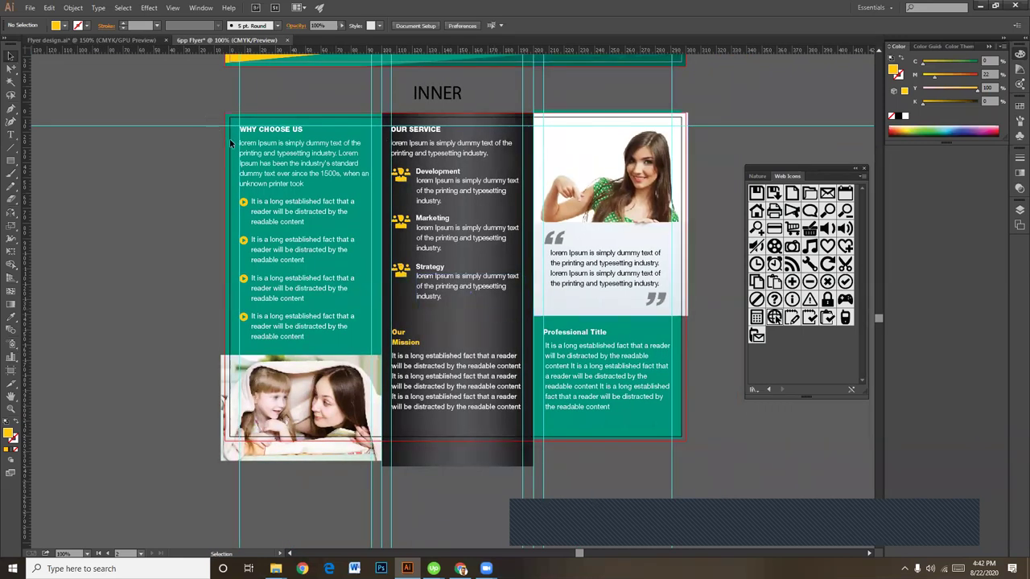
# Step: Set the Professional Title heading to All Caps in the Character panel
pyautogui.click(581, 334)
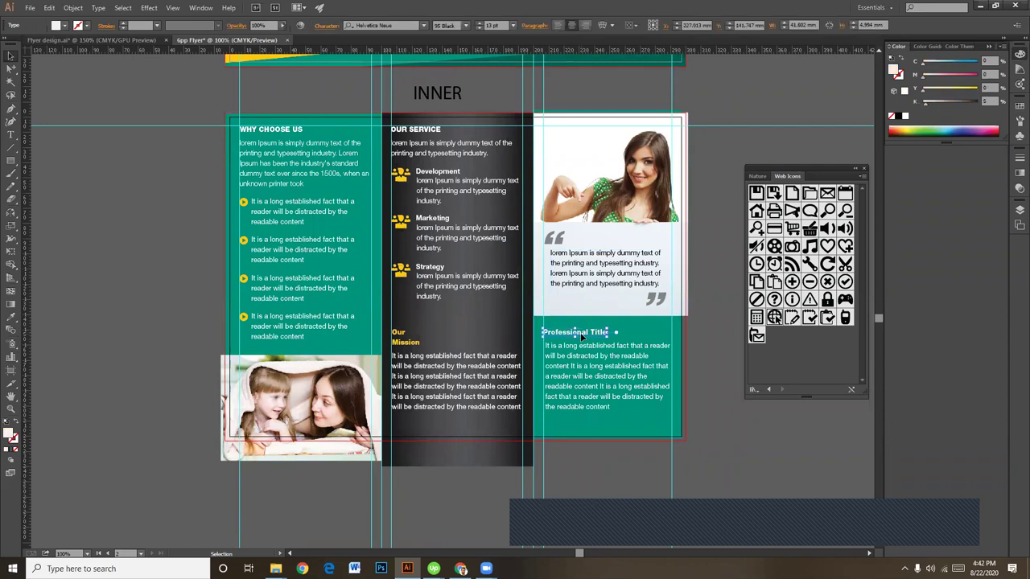
pyautogui.hotkey('ctrl', '=')
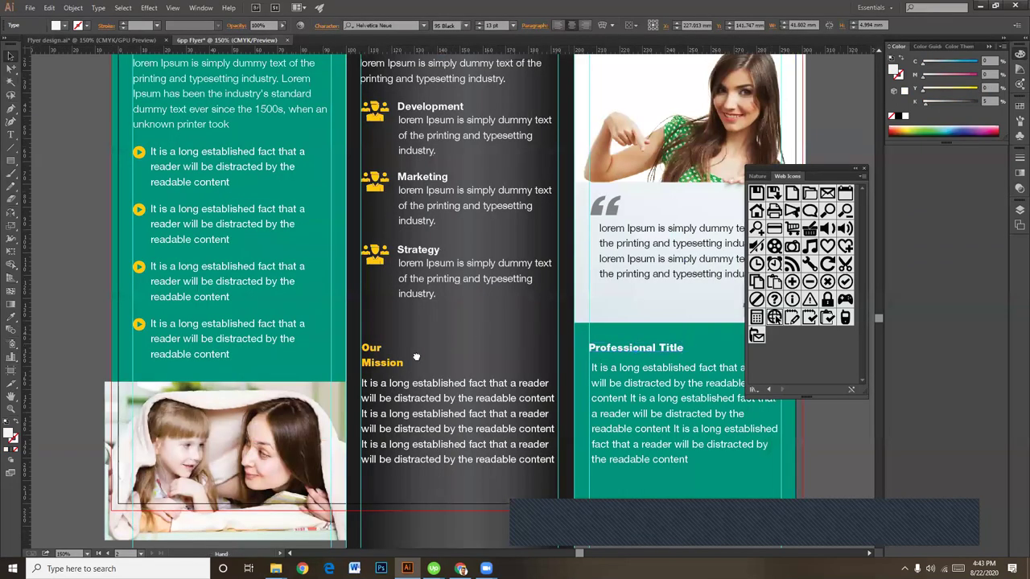
pyautogui.moveTo(541, 326); pyautogui.dragTo(413, 366)
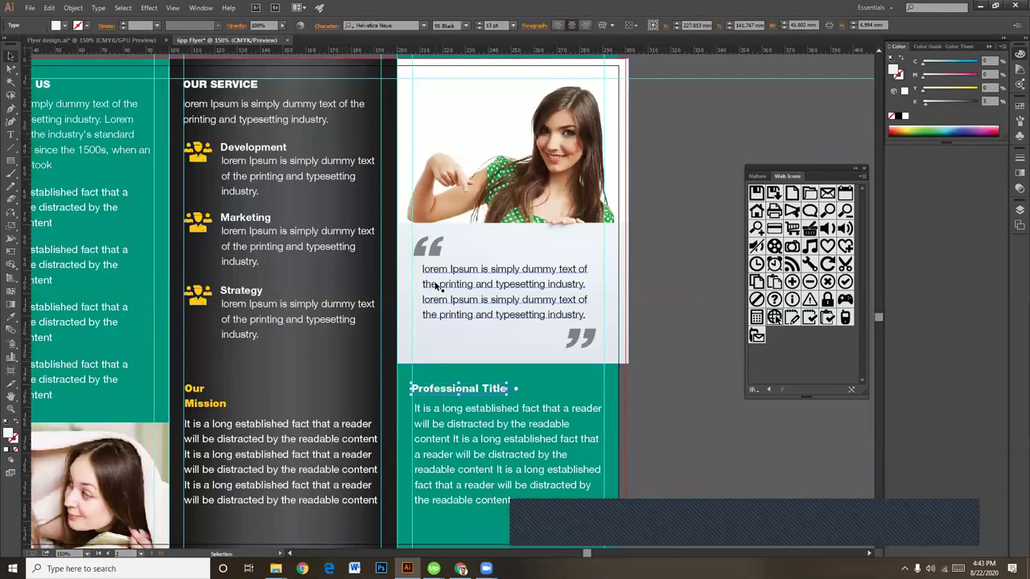
pyautogui.press('i')
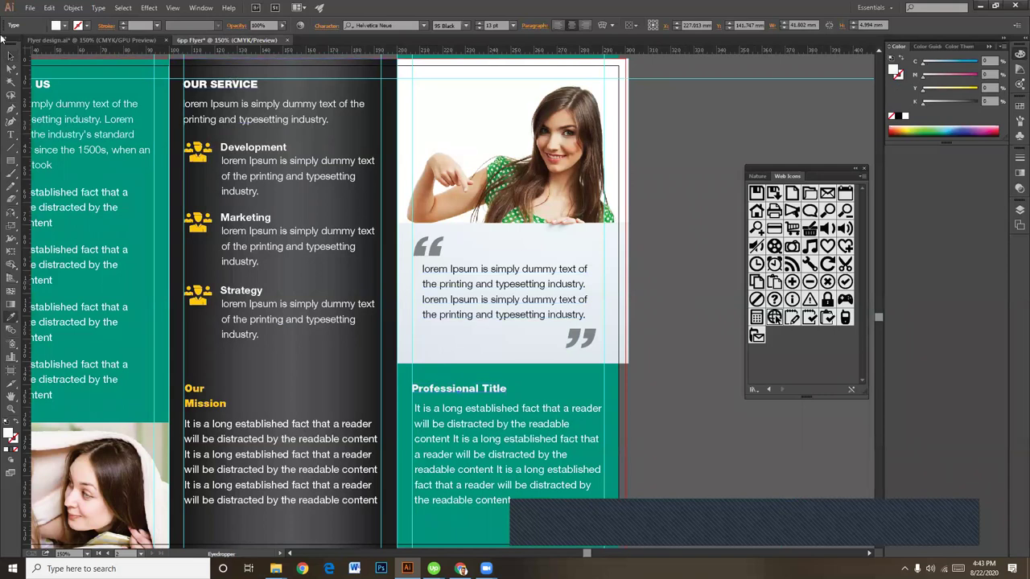
pyautogui.click(10, 54)
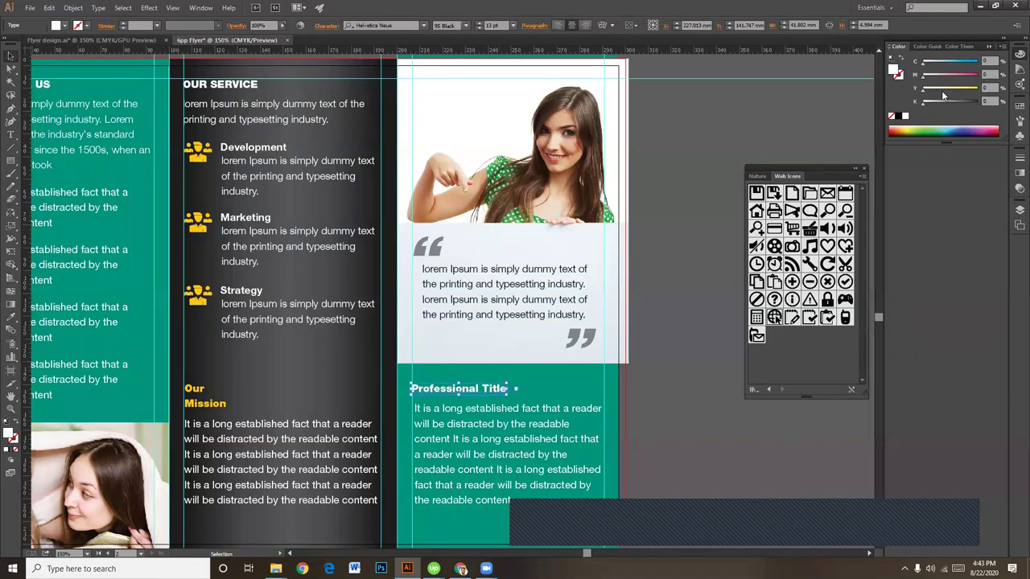
pyautogui.click(329, 26)
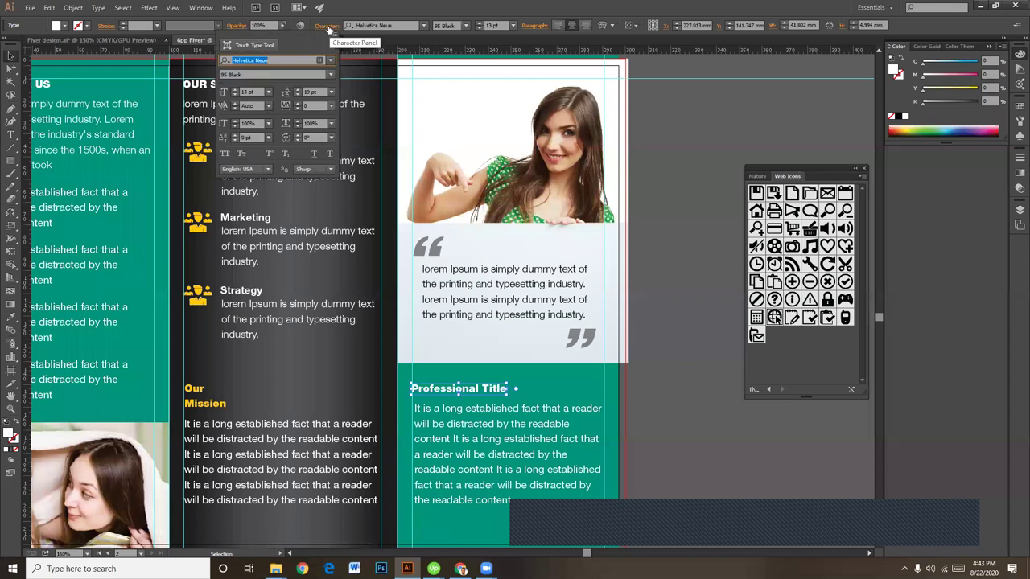
pyautogui.click(227, 153)
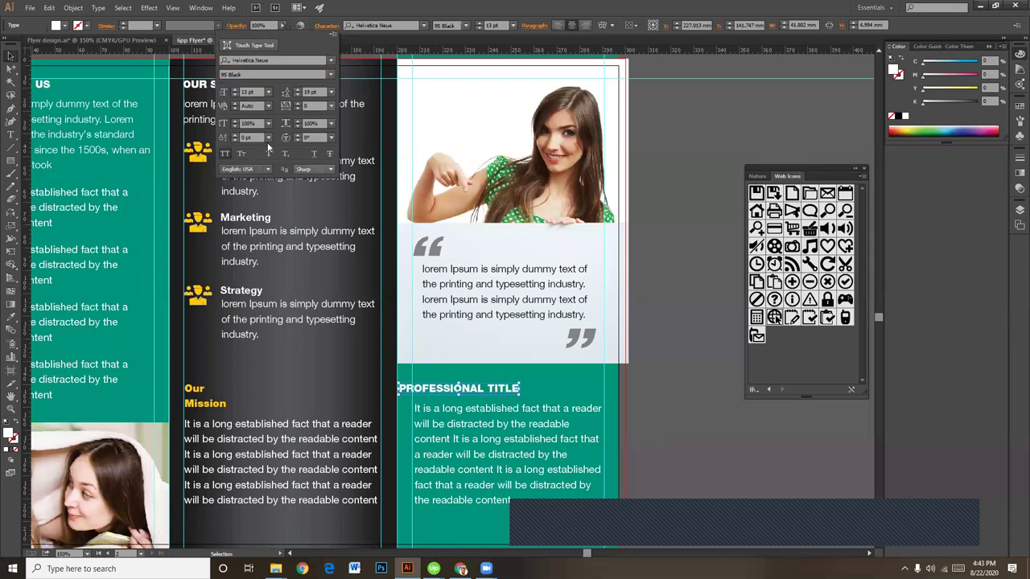
pyautogui.click(14, 55)
# Step: Nudge the Professional Title heading two arrow-key steps to the right
pyautogui.press('Right')
pyautogui.press('Right')
pyautogui.press('Right')
pyautogui.press('Right')
pyautogui.press('Right')
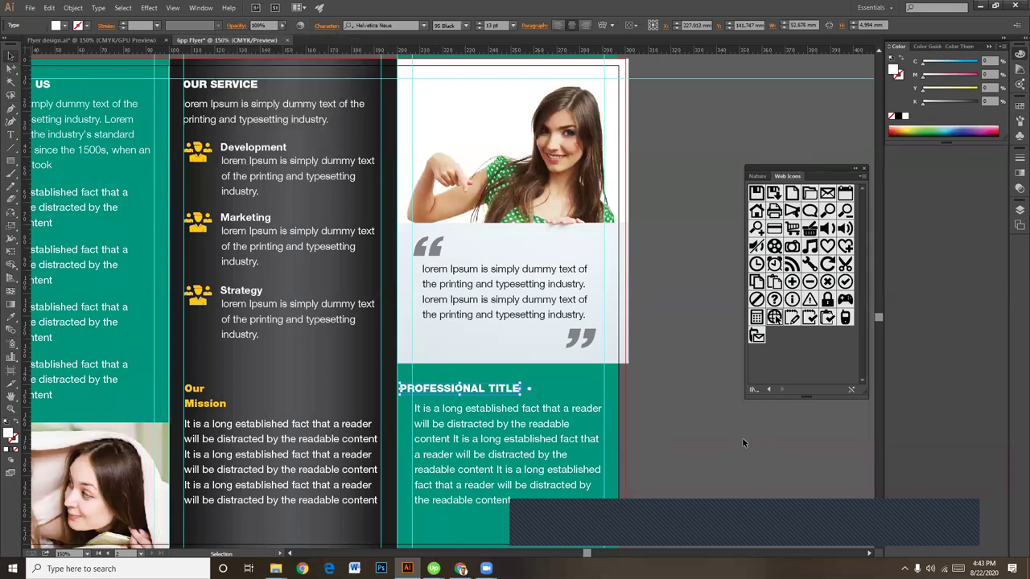
pyautogui.press('Right')
pyautogui.press('Right')
pyautogui.press('Right')
pyautogui.press('Right')
pyautogui.press('Right')
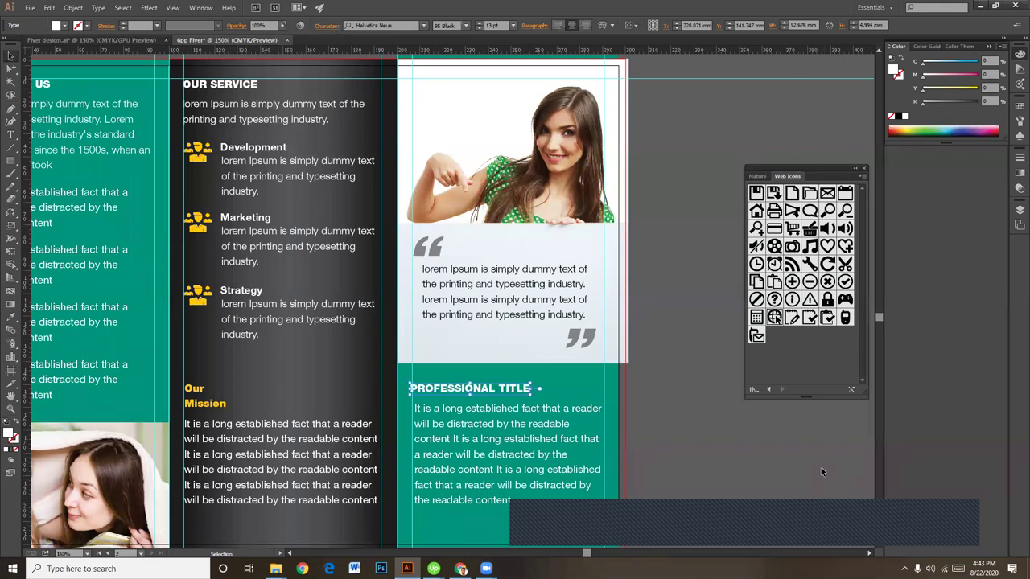
pyautogui.click(730, 452)
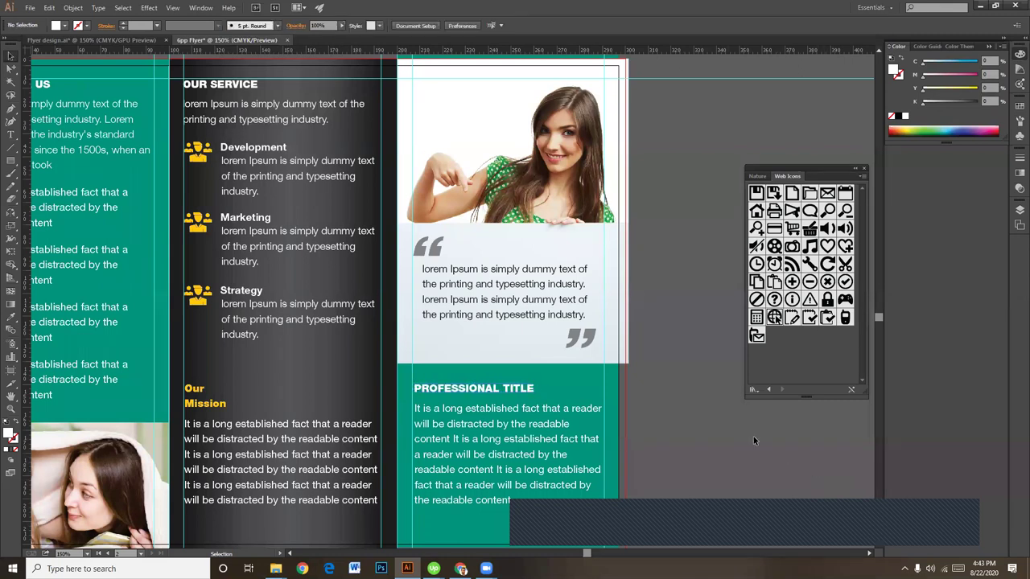
pyautogui.moveTo(257, 375); pyautogui.dragTo(402, 369)
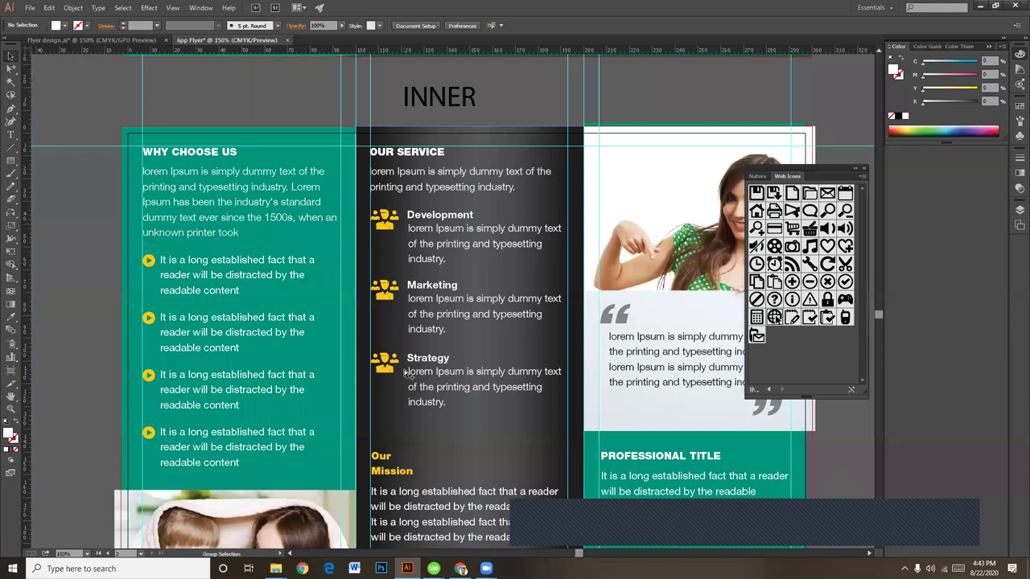
# Step: Move the INNER label aside and draw a rectangle covering the whole INNER page
pyautogui.hotkey('ctrl', '-')
pyautogui.hotkey('ctrl', '-')
pyautogui.hotkey('ctrl', '-')
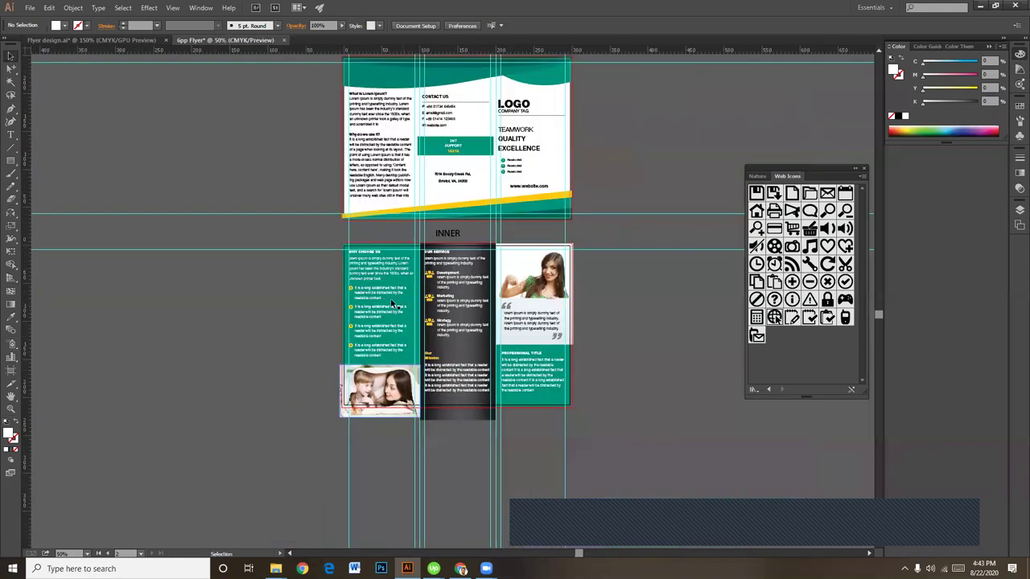
pyautogui.moveTo(447, 234); pyautogui.dragTo(659, 156)
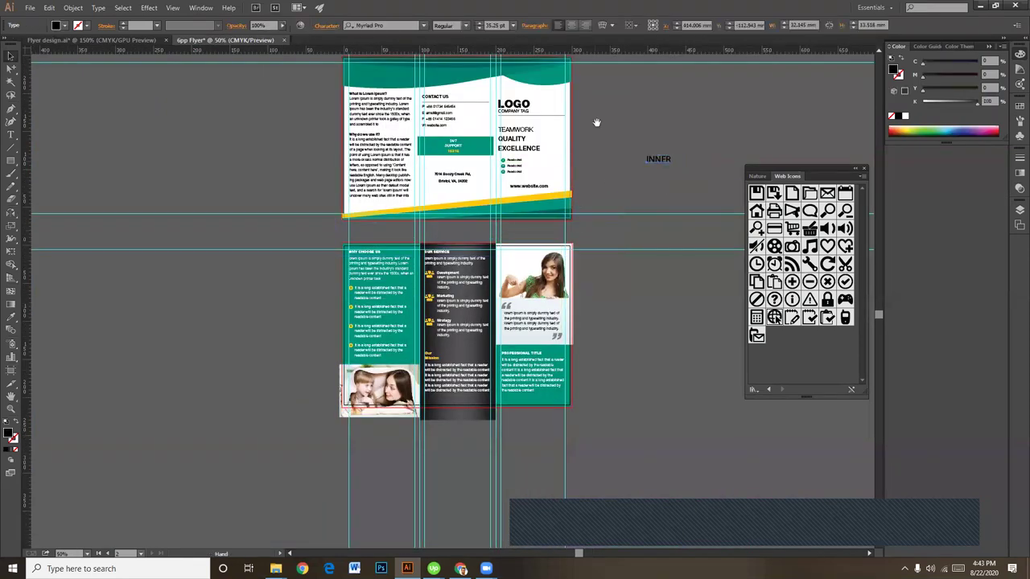
pyautogui.scroll(3, 599, 233)
pyautogui.hotkey('ctrl', '+')
pyautogui.hotkey('ctrl', '+')
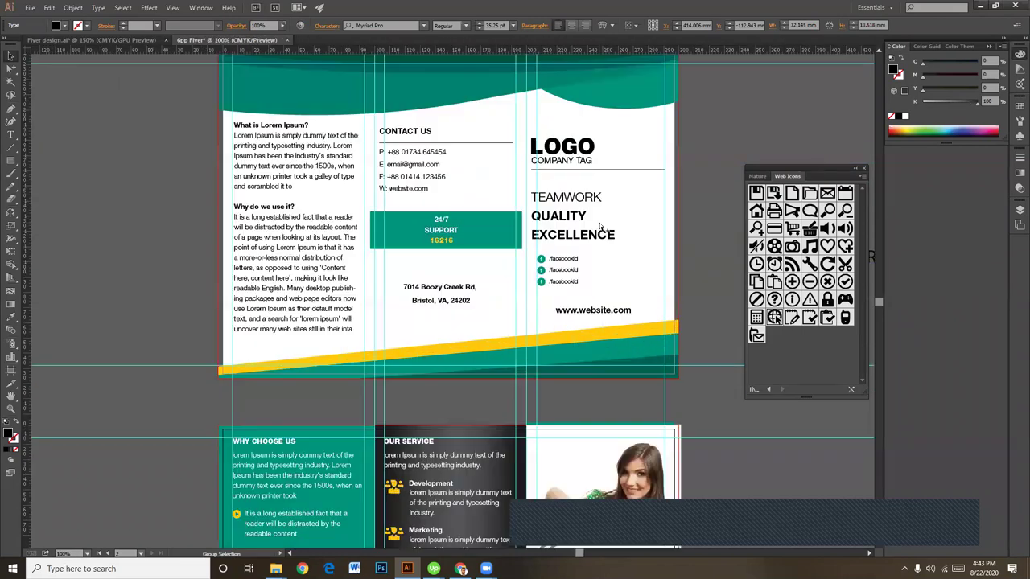
pyautogui.moveTo(467, 407); pyautogui.dragTo(445, 87)
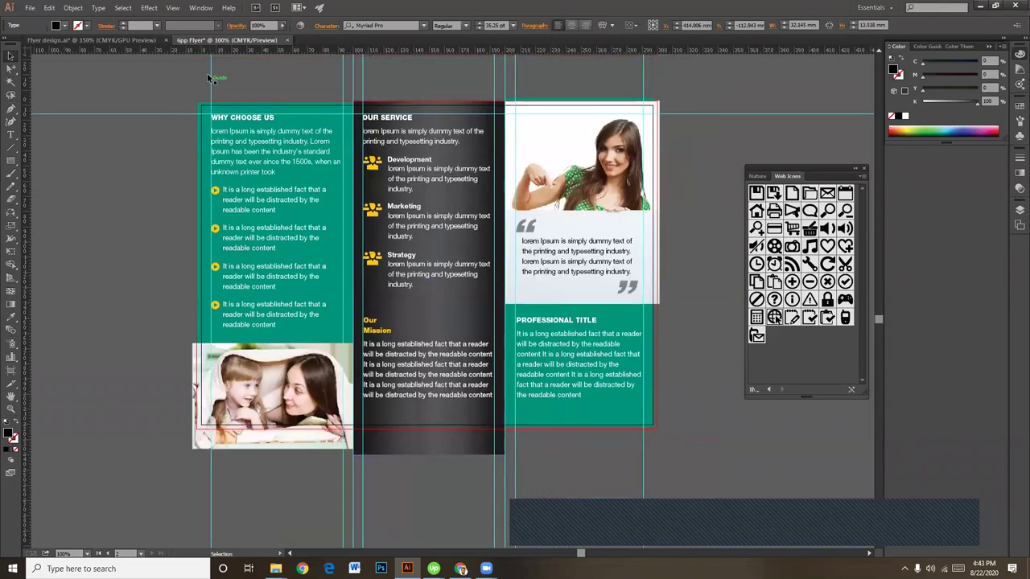
pyautogui.click(11, 161)
pyautogui.moveTo(194, 99); pyautogui.dragTo(632, 415)
# Step: Extend the teal background rectangle downward and out to the right
pyautogui.hotkey('ctrl', '+')
pyautogui.hotkey('ctrl', '+')
pyautogui.hotkey('ctrl', '+')
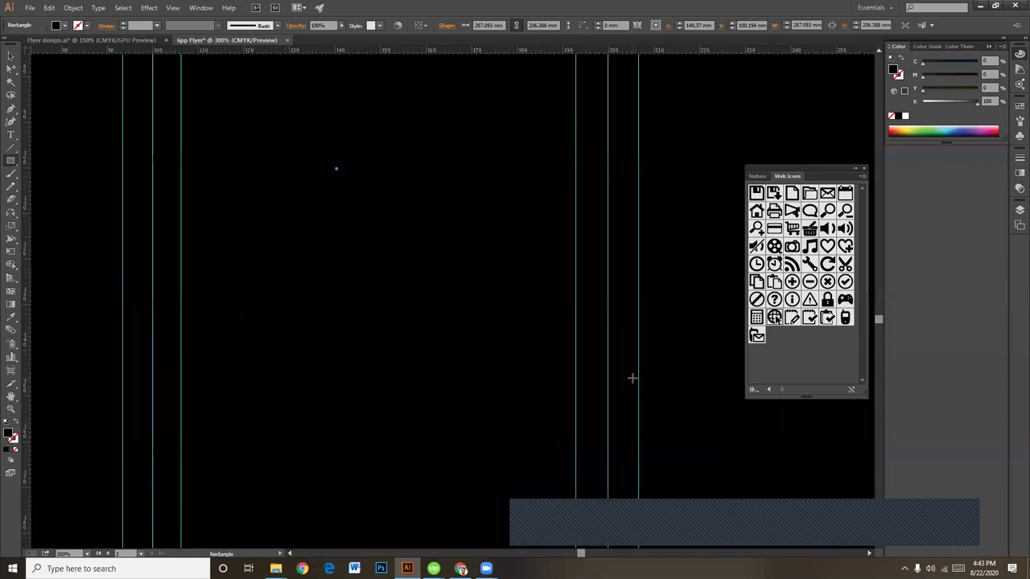
pyautogui.moveTo(137, 225); pyautogui.dragTo(126, 104)
pyautogui.click(11, 53)
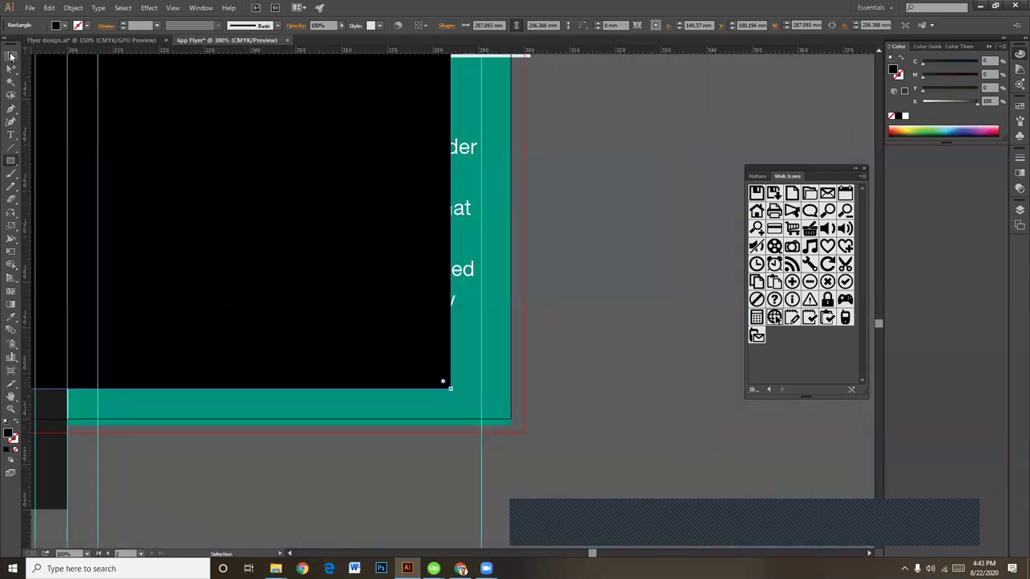
pyautogui.click(502, 348)
pyautogui.moveTo(611, 386); pyautogui.dragTo(665, 350)
pyautogui.moveTo(342, 400); pyautogui.dragTo(342, 469)
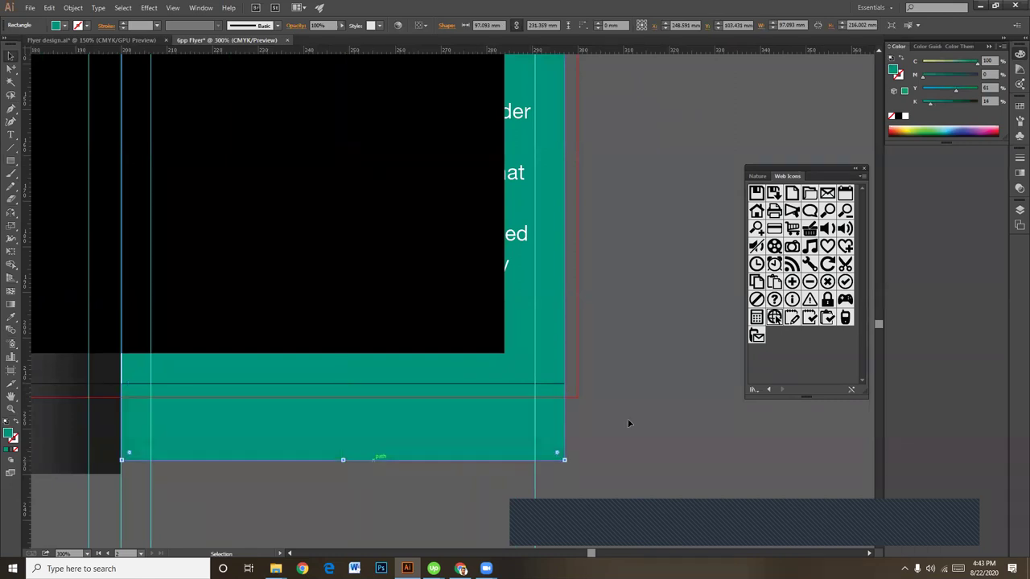
pyautogui.scroll(5, 614, 340)
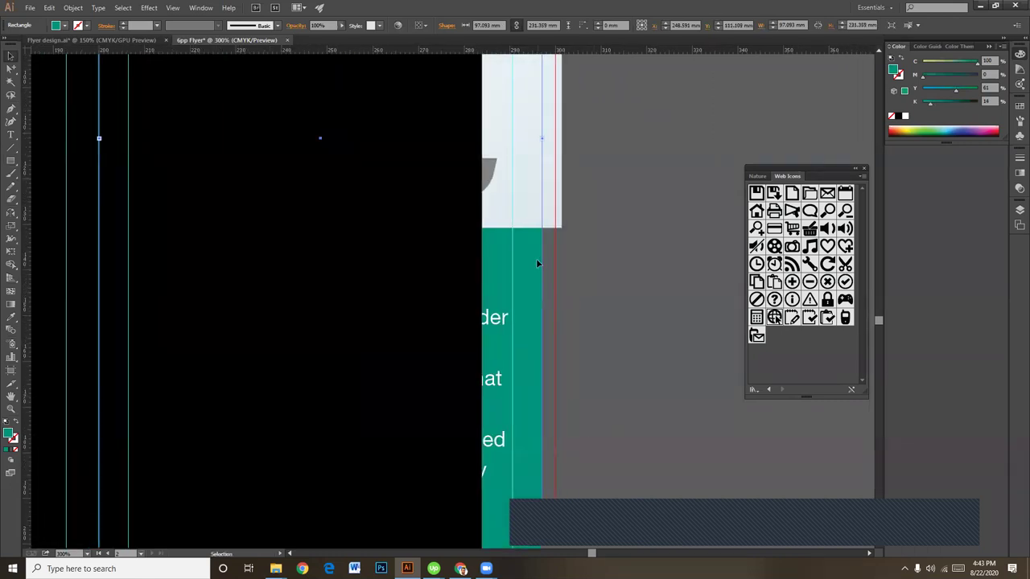
pyautogui.moveTo(542, 138); pyautogui.dragTo(650, 138)
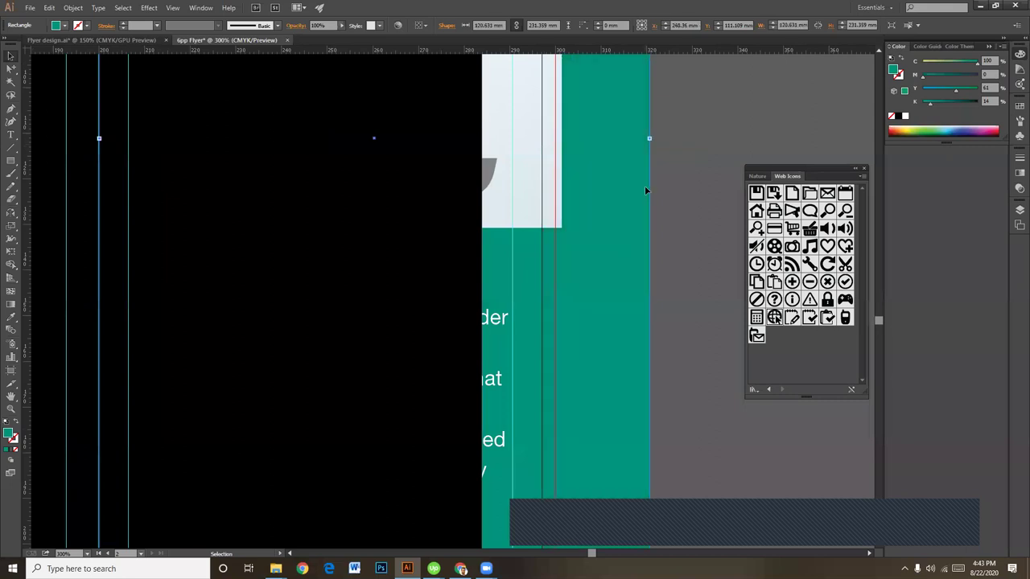
# Step: Stretch the black rectangle's right edge out to the teal panel's edge
pyautogui.hotkey('ctrl', '-')
pyautogui.hotkey('ctrl', '-')
pyautogui.hotkey('ctrl', '-')
pyautogui.hotkey('ctrl', '-')
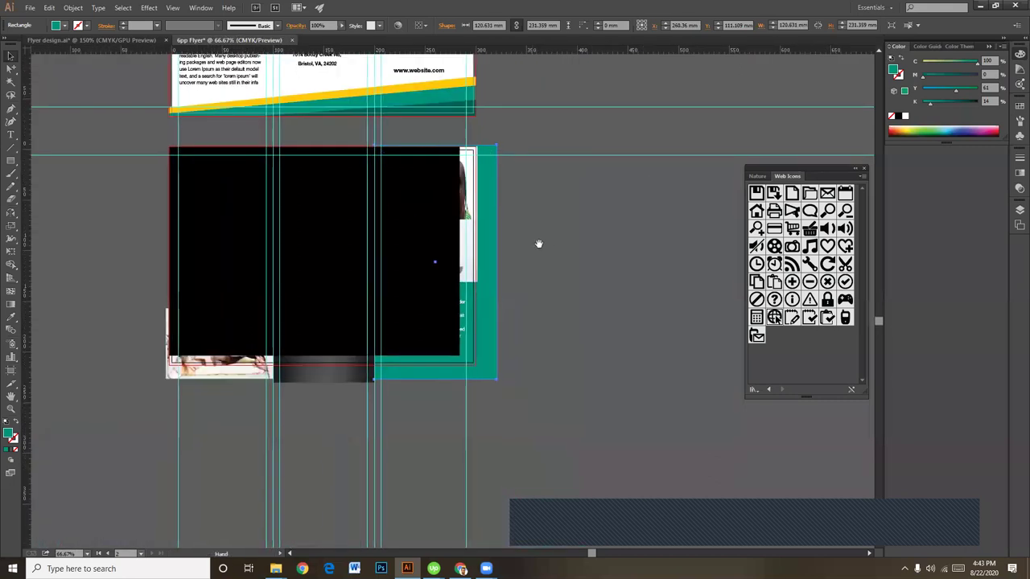
pyautogui.click(543, 282)
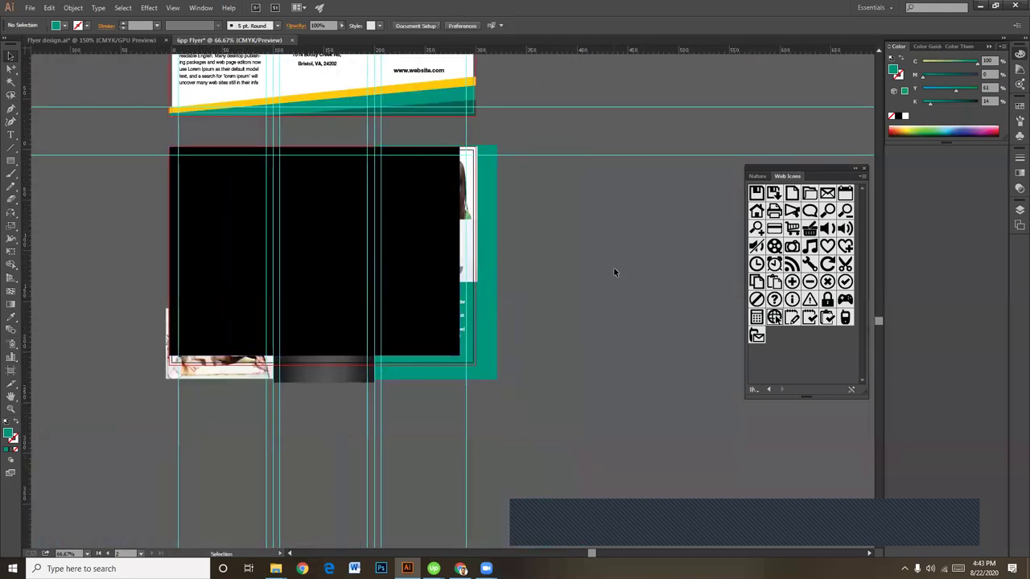
pyautogui.click(409, 231)
pyautogui.moveTo(460, 252); pyautogui.dragTo(478, 254)
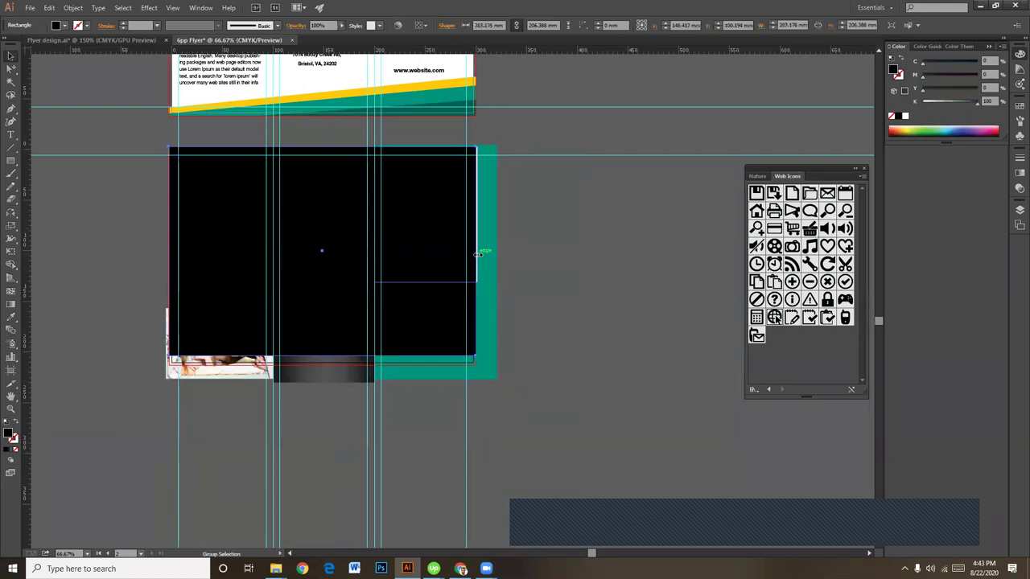
pyautogui.scroll(4, 478, 254)
pyautogui.moveTo(503, 367); pyautogui.dragTo(445, 321)
pyautogui.moveTo(525, 305); pyautogui.dragTo(402, 297)
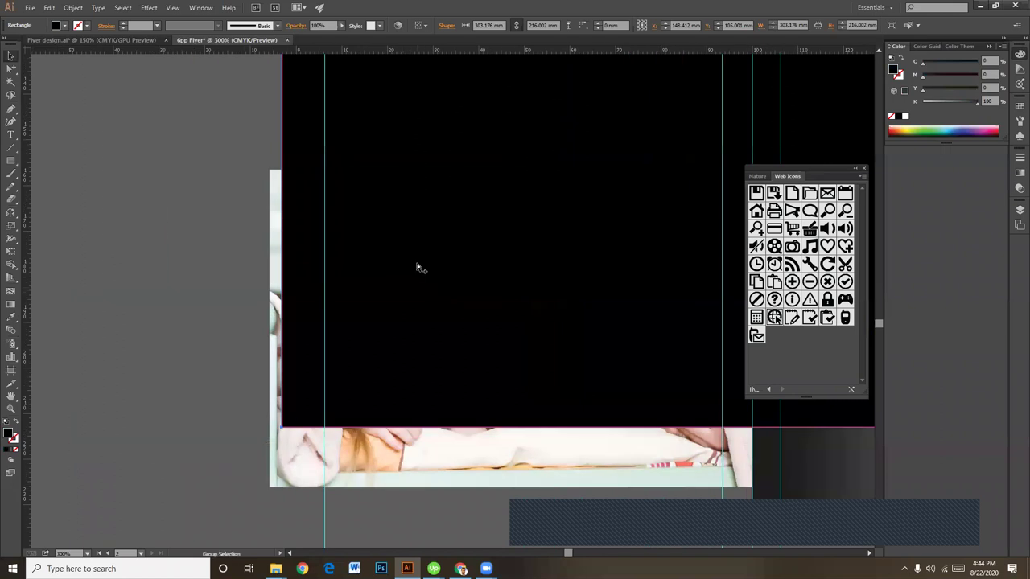
# Step: Select the gradient strip, the bottom-left photo and the teal shape together
pyautogui.hotkey('ctrl', '-')
pyautogui.hotkey('ctrl', '-')
pyautogui.hotkey('ctrl', '-')
pyautogui.hotkey('ctrl', '-')
pyautogui.scroll(1, 450, 338)
pyautogui.hscroll(2, 451, 337)
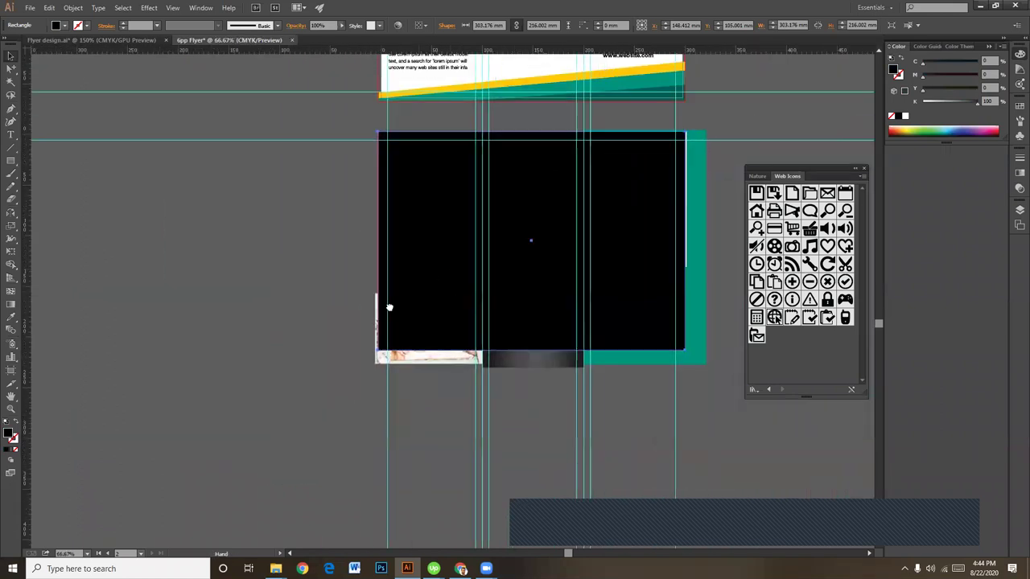
pyautogui.click(493, 372)
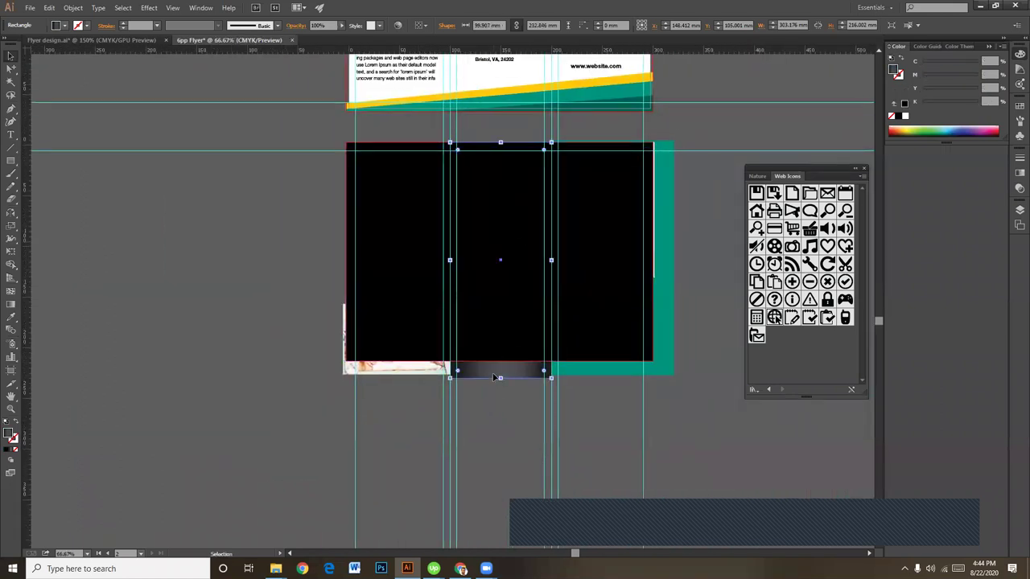
pyautogui.keyDown('shift'); pyautogui.click(377, 370); pyautogui.keyUp('shift')
pyautogui.keyDown('shift'); pyautogui.click(661, 362); pyautogui.keyUp('shift')
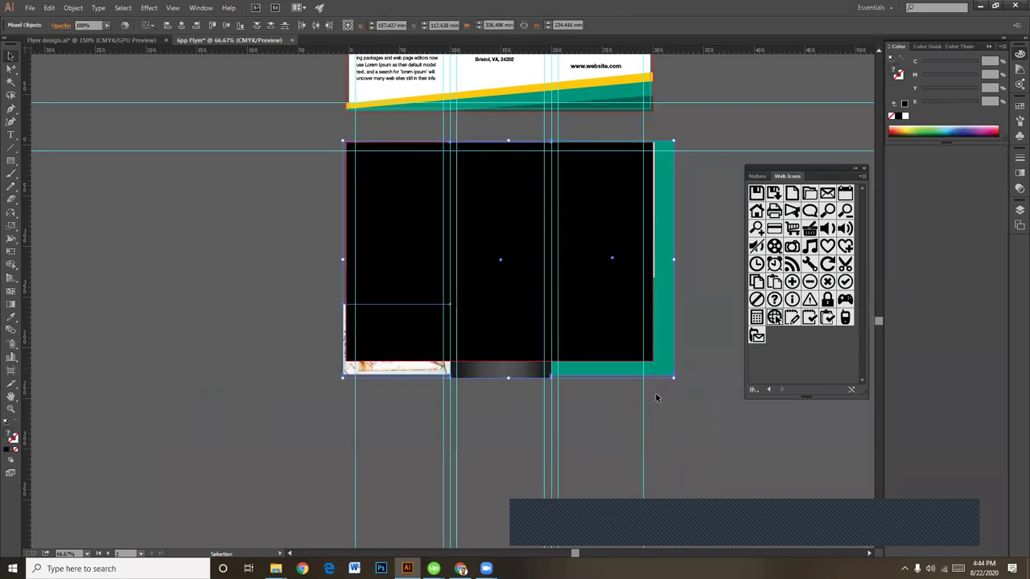
# Step: Try a clipping mask and move the black rectangle aside, then undo both
pyautogui.rightClick(629, 351)
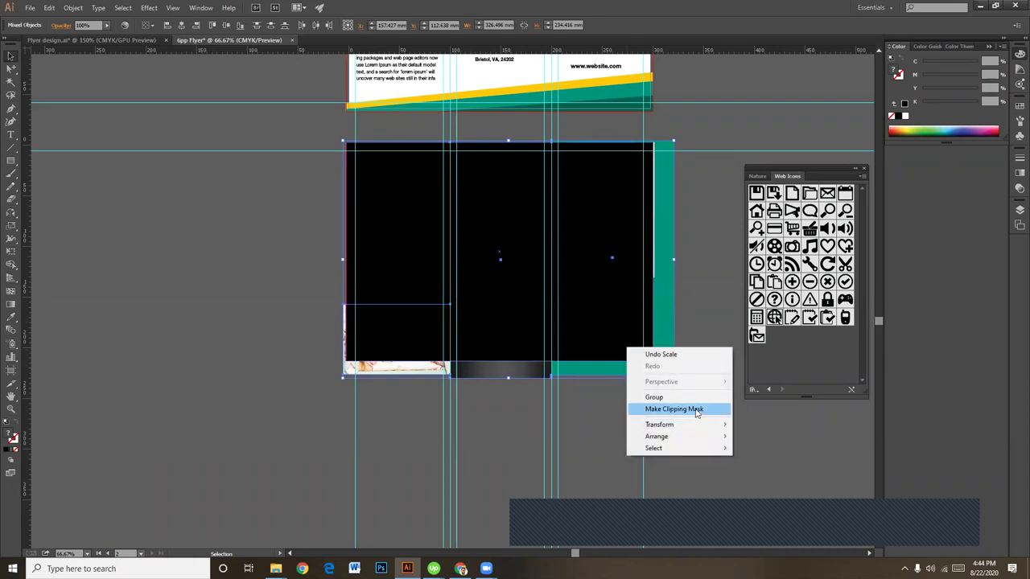
pyautogui.click(697, 411)
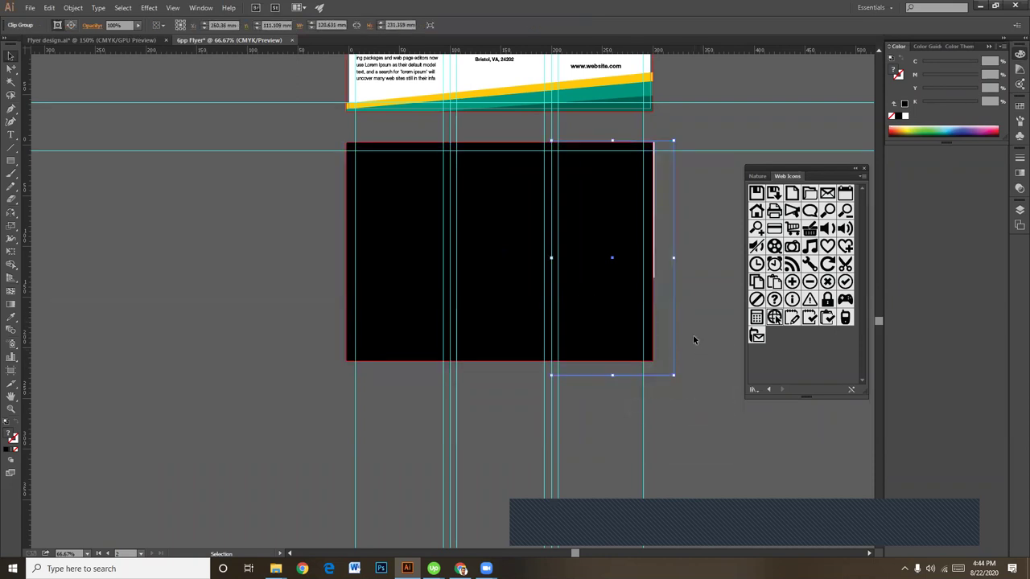
pyautogui.click(693, 339)
pyautogui.click(643, 349)
pyautogui.moveTo(623, 340); pyautogui.dragTo(298, 448)
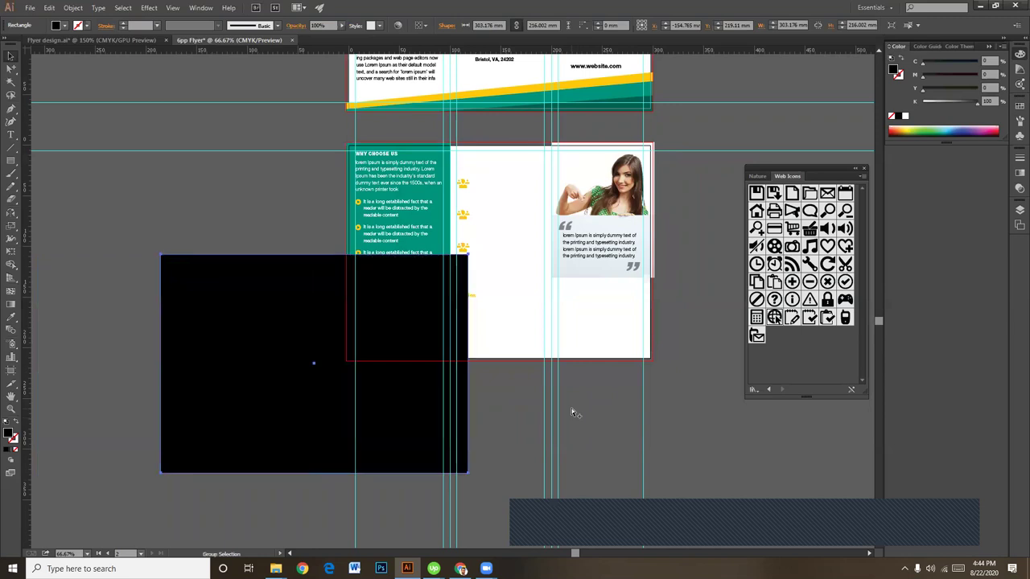
pyautogui.hotkey('ctrl', 'z')
pyautogui.hotkey('ctrl', 'z')
pyautogui.hotkey('ctrl', 'z')
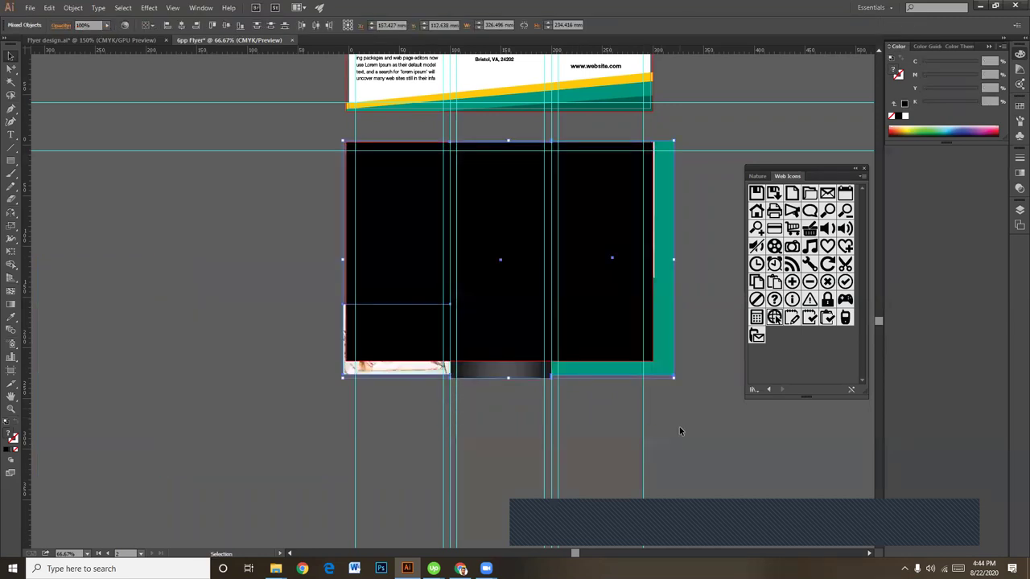
# Step: Move the black rectangle down and right so it no longer covers the inner panels
pyautogui.click(679, 424)
pyautogui.hotkey('ctrl', '+')
pyautogui.hotkey('ctrl', '+')
pyautogui.hotkey('ctrl', '+')
pyautogui.hotkey('ctrl', '-')
pyautogui.hotkey('ctrl', '-')
pyautogui.hotkey('ctrl', '-')
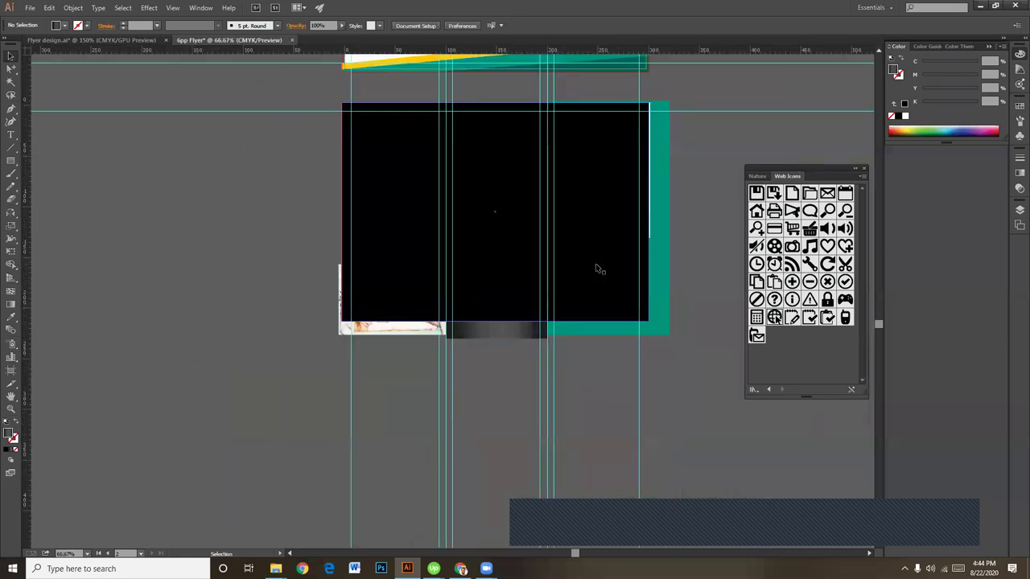
pyautogui.click(508, 193)
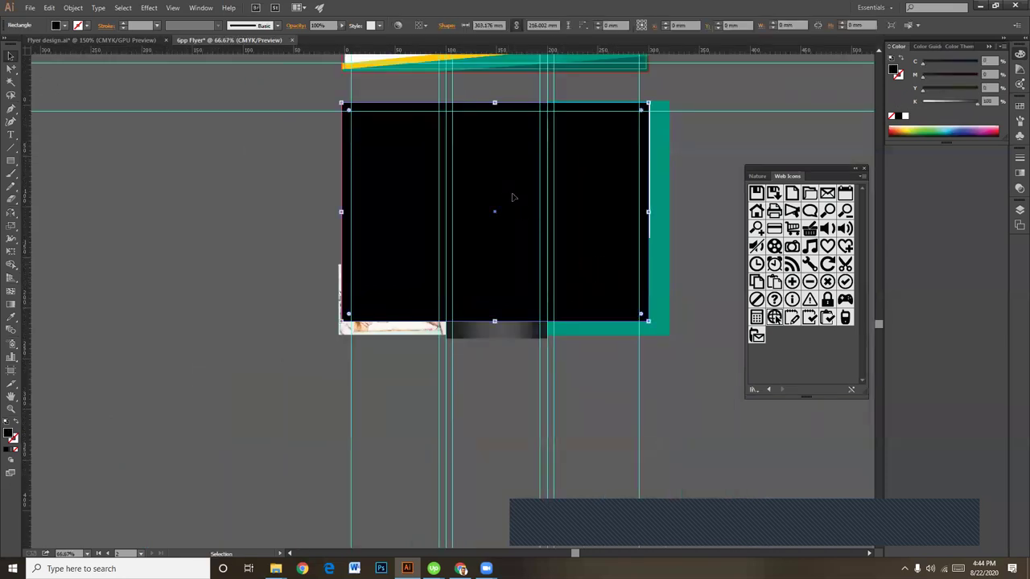
pyautogui.click(366, 332)
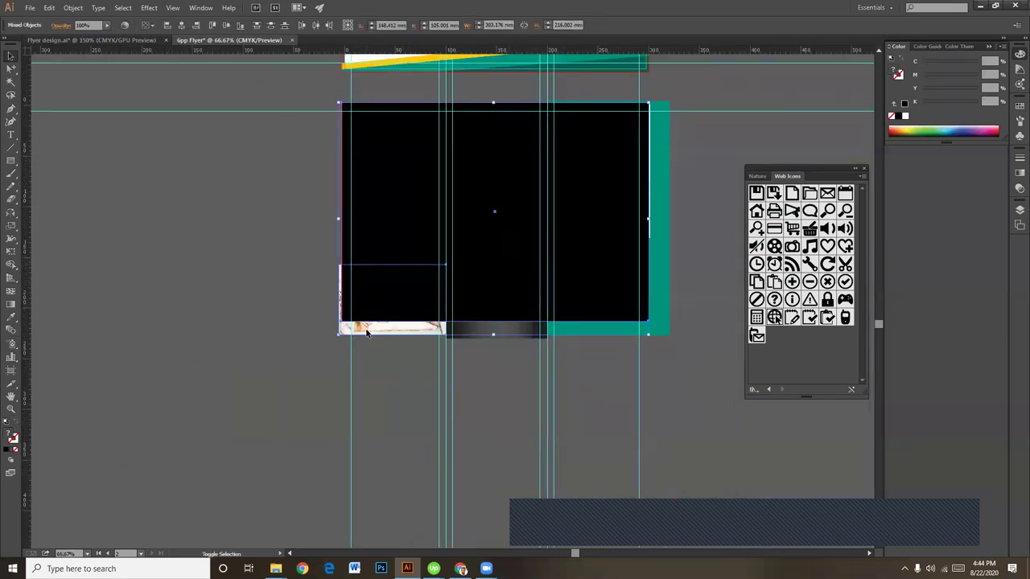
pyautogui.click(681, 377)
pyautogui.moveTo(606, 251); pyautogui.dragTo(633, 441)
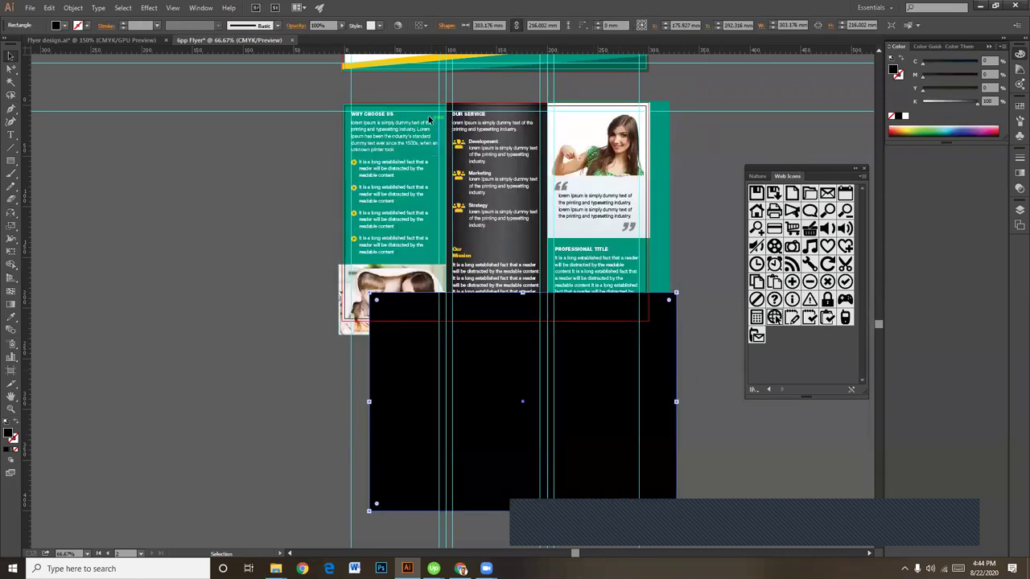
pyautogui.click(424, 107)
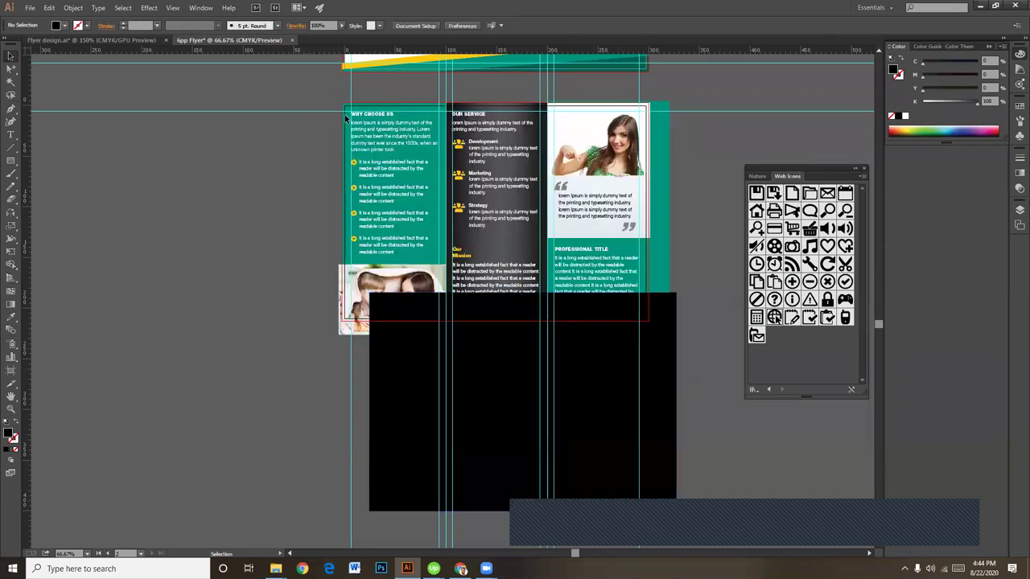
# Step: Zoom to 200% on the upper inner panels, ready to unlock objects
pyautogui.hotkey('ctrl', '+')
pyautogui.hotkey('ctrl', '+')
pyautogui.hotkey('ctrl', '+')
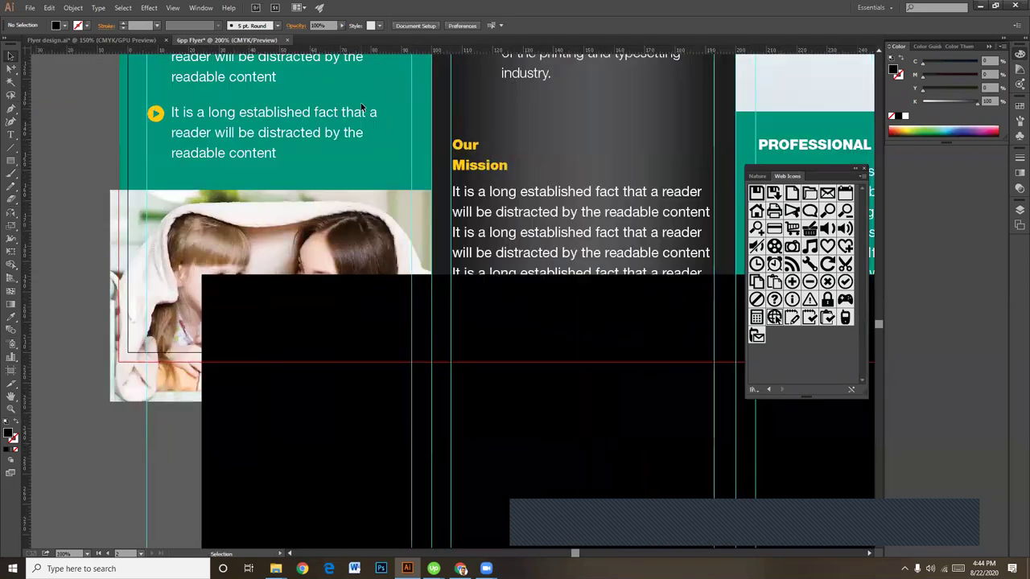
pyautogui.moveTo(359, 133); pyautogui.dragTo(351, 212)
pyautogui.scroll(5, 351, 211)
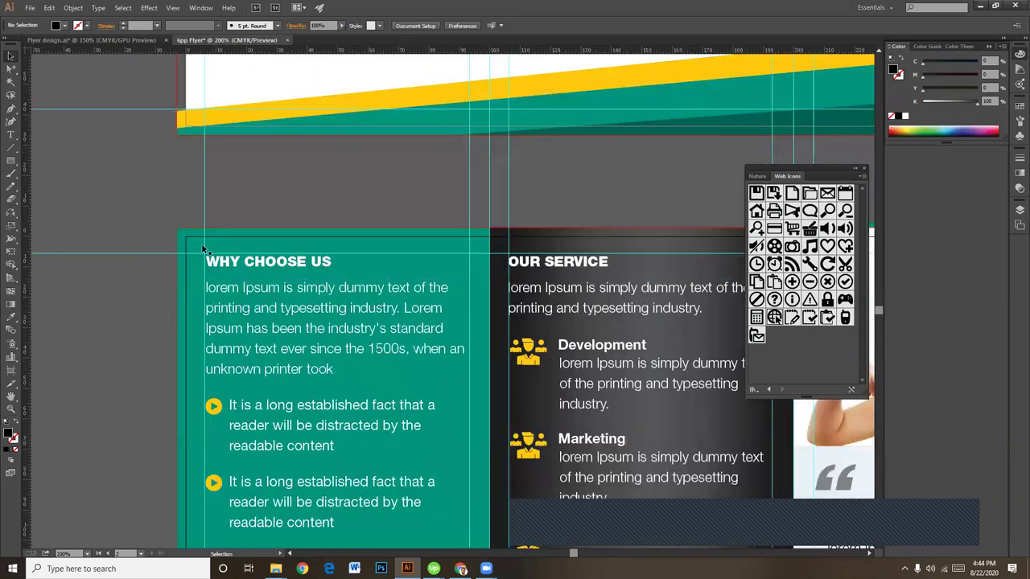
pyautogui.click(73, 8)
# Step: Unlock all rectangles, then raise the teal rectangle's top edge and widen it leftward
pyautogui.click(104, 83)
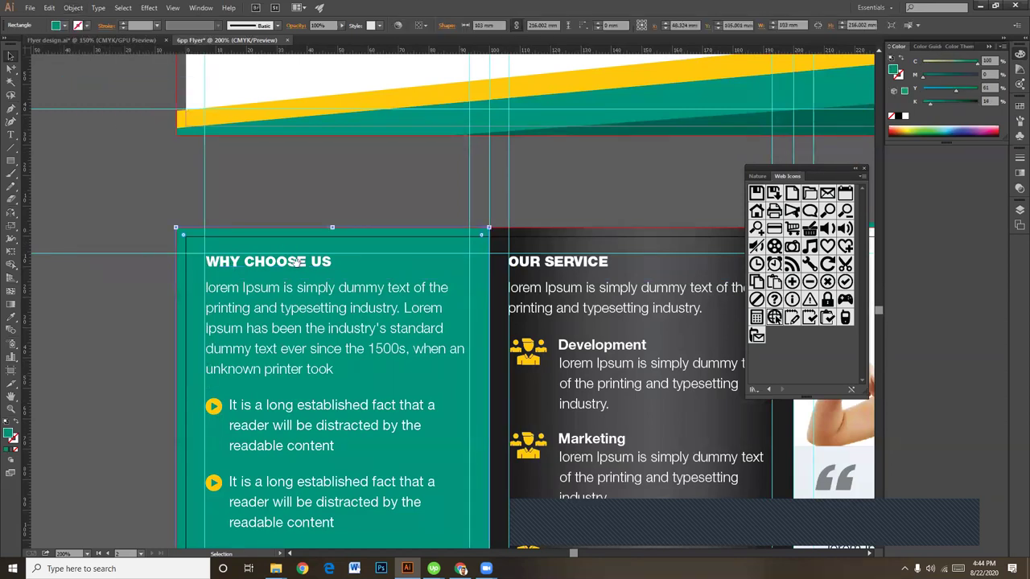
pyautogui.moveTo(320, 277); pyautogui.dragTo(338, 263)
pyautogui.moveTo(351, 216); pyautogui.dragTo(351, 179)
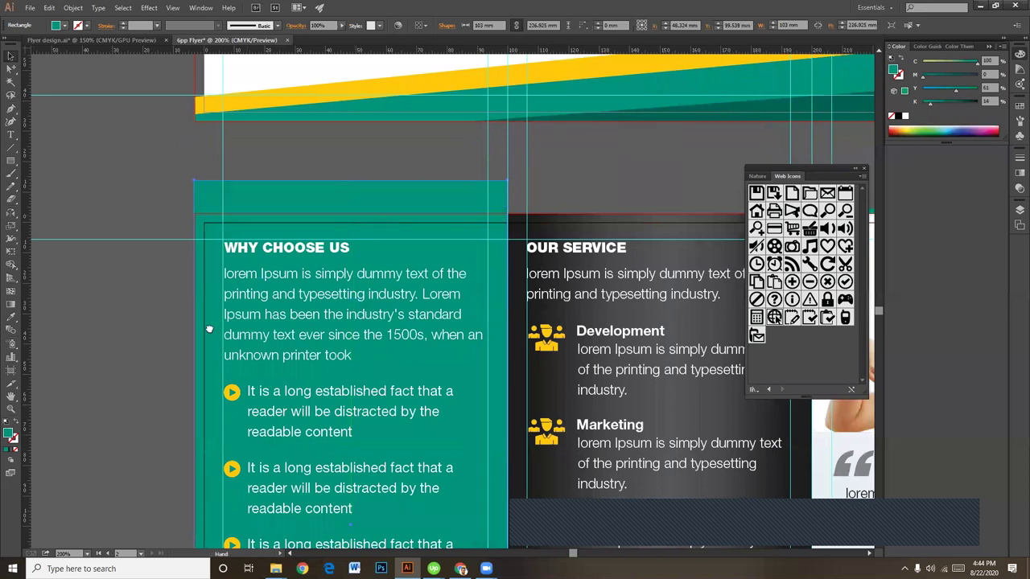
pyautogui.moveTo(191, 408); pyautogui.dragTo(330, 355)
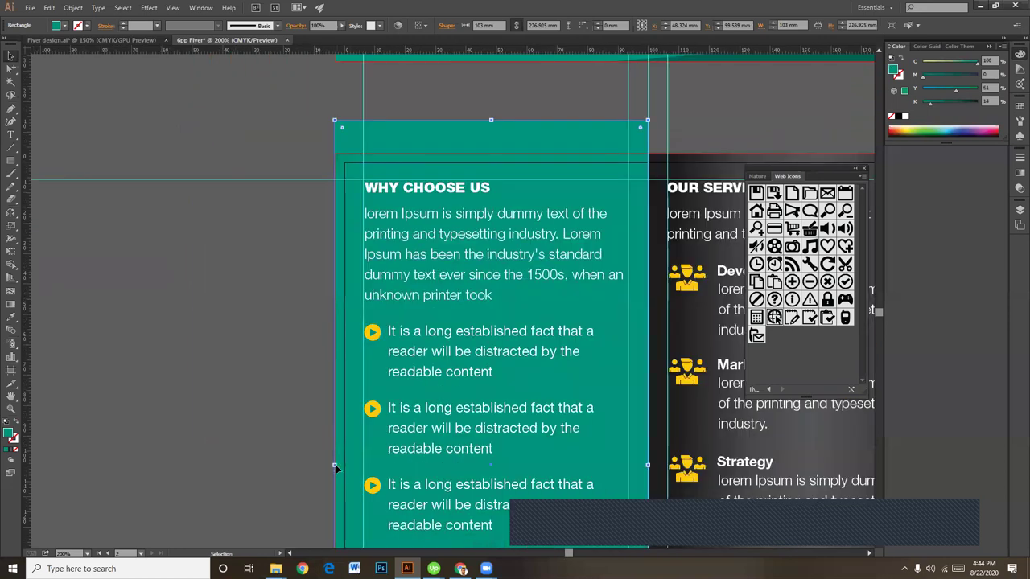
pyautogui.moveTo(334, 465); pyautogui.dragTo(266, 466)
# Step: Move the black rectangle up over the teal panel and align it with the page
pyautogui.hotkey('ctrl', '-')
pyautogui.hotkey('ctrl', '-')
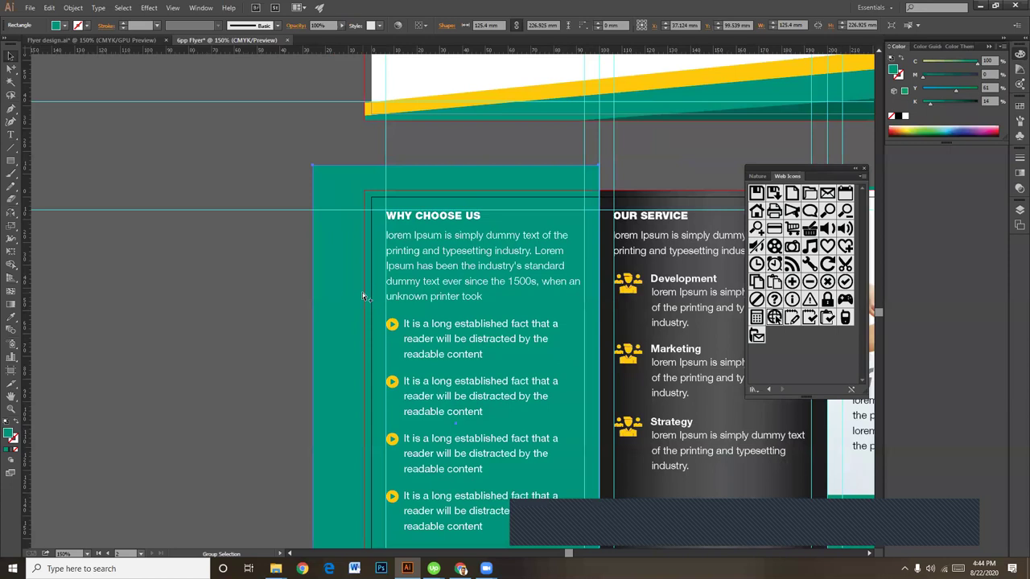
pyautogui.moveTo(361, 296); pyautogui.dragTo(266, 210)
pyautogui.click(554, 367)
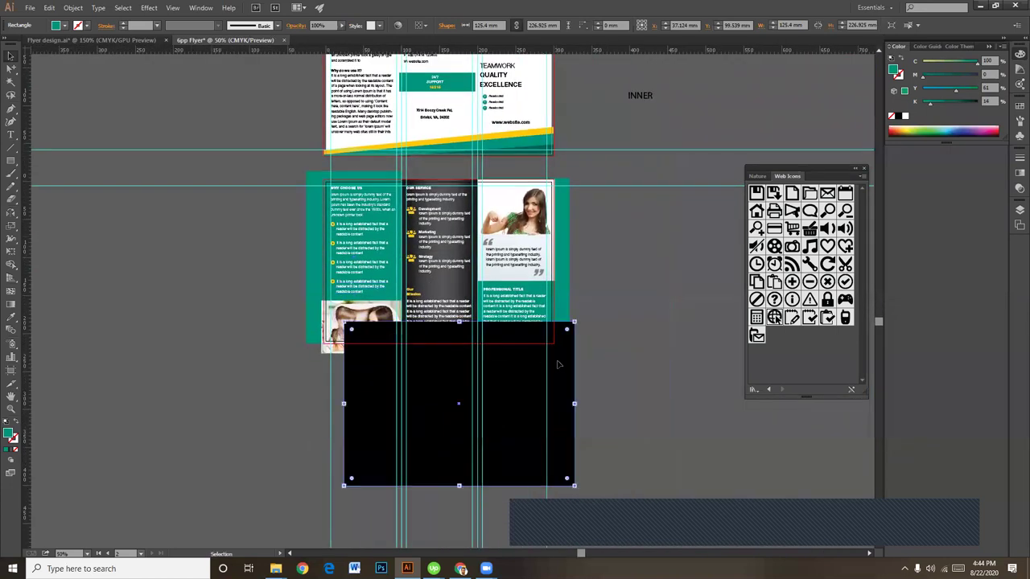
pyautogui.moveTo(554, 367); pyautogui.dragTo(533, 223)
pyautogui.hotkey('ctrl', '+')
pyautogui.hotkey('ctrl', '+')
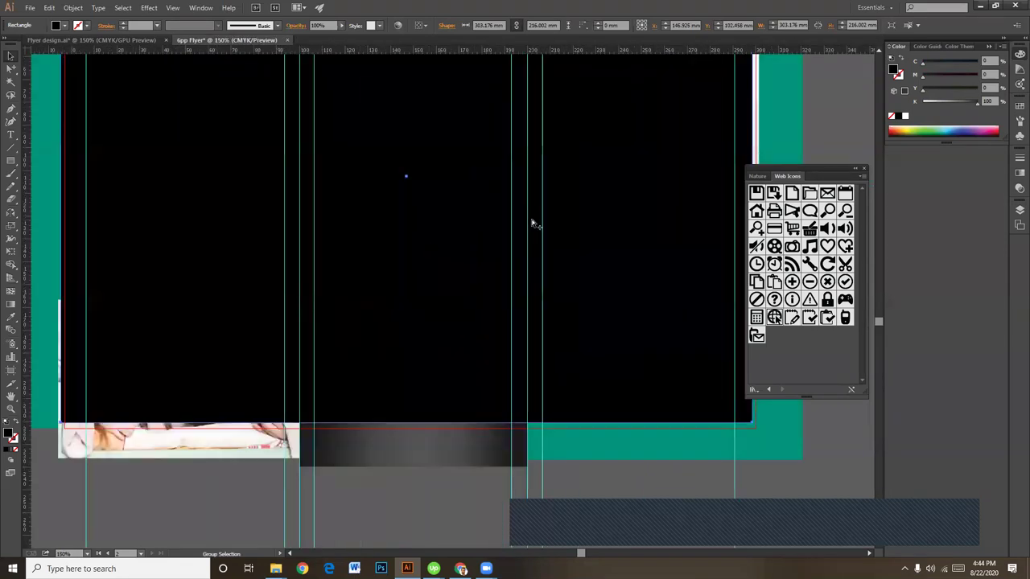
pyautogui.scroll(8, 518, 226)
pyautogui.hscroll(-6, 517, 226)
pyautogui.click(118, 307)
pyautogui.moveTo(351, 332); pyautogui.dragTo(145, 266)
pyautogui.press('space')
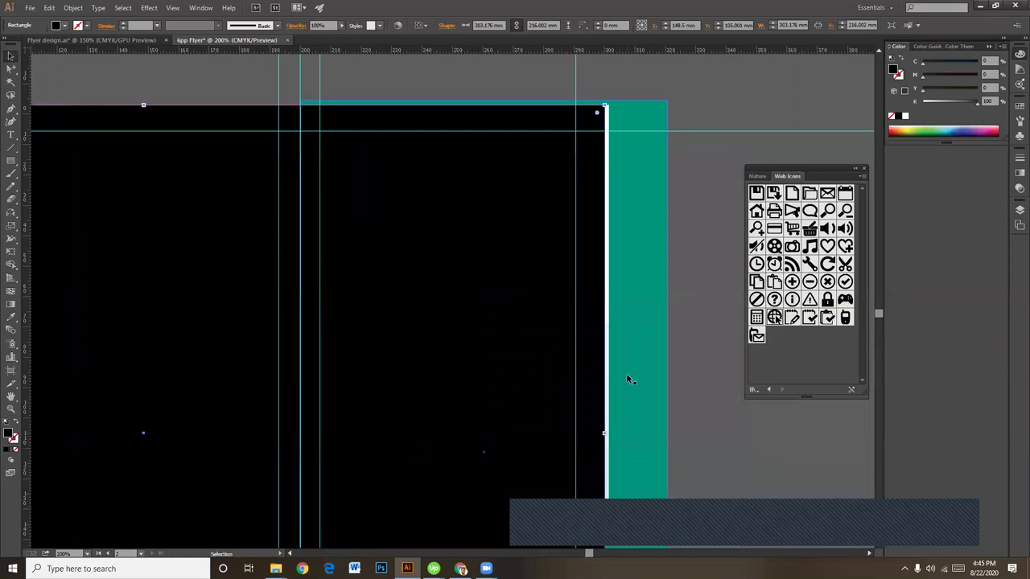
# Step: Clip the inner artwork, lower-left photo and left teal panel to the 303.176 × 216.002 mm rectangle
pyautogui.hotkey('ctrl', '-')
pyautogui.hotkey('ctrl', '-')
pyautogui.hotkey('ctrl', '-')
pyautogui.click(577, 282)
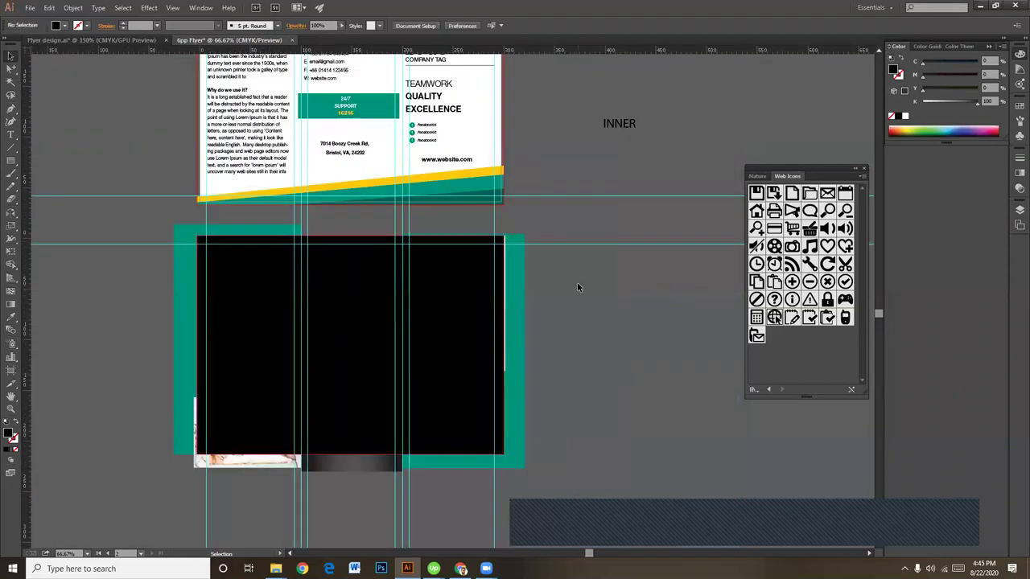
pyautogui.moveTo(546, 275); pyautogui.dragTo(511, 293)
pyautogui.scroll(-2, 515, 394)
pyautogui.hscroll(-2, 515, 394)
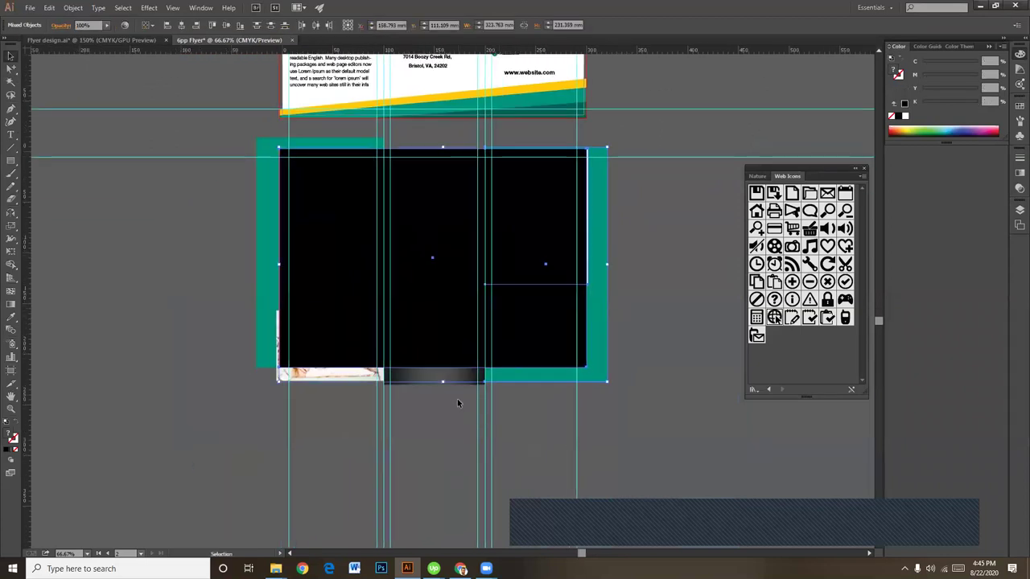
pyautogui.keyDown('shift'); pyautogui.click(311, 375); pyautogui.keyUp('shift')
pyautogui.keyDown('shift'); pyautogui.click(263, 215); pyautogui.keyUp('shift')
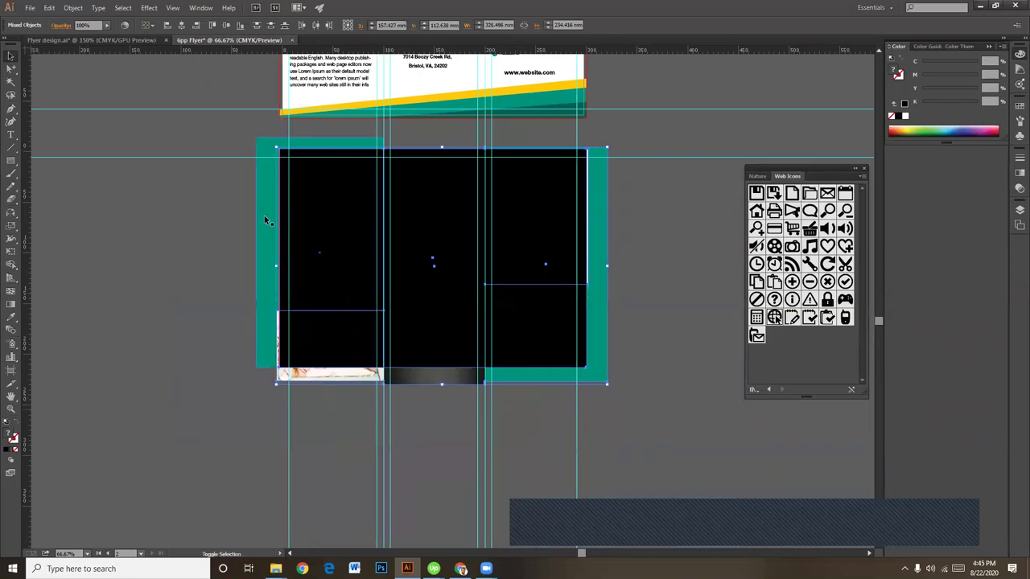
pyautogui.rightClick(295, 200)
pyautogui.click(355, 259)
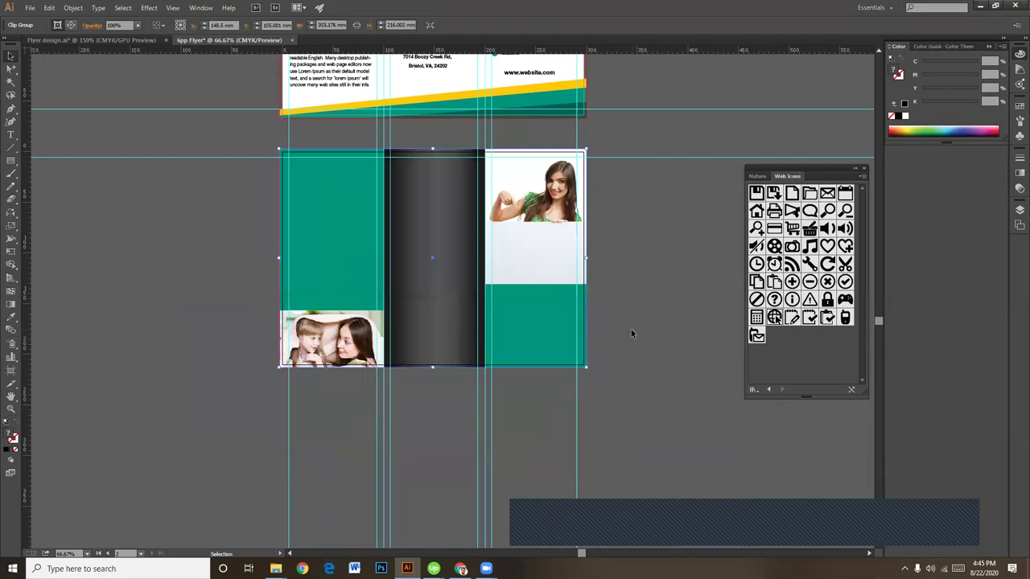
pyautogui.hotkey('ctrl', '=')
pyautogui.scroll(2, 653, 359)
pyautogui.hscroll(3, 640, 366)
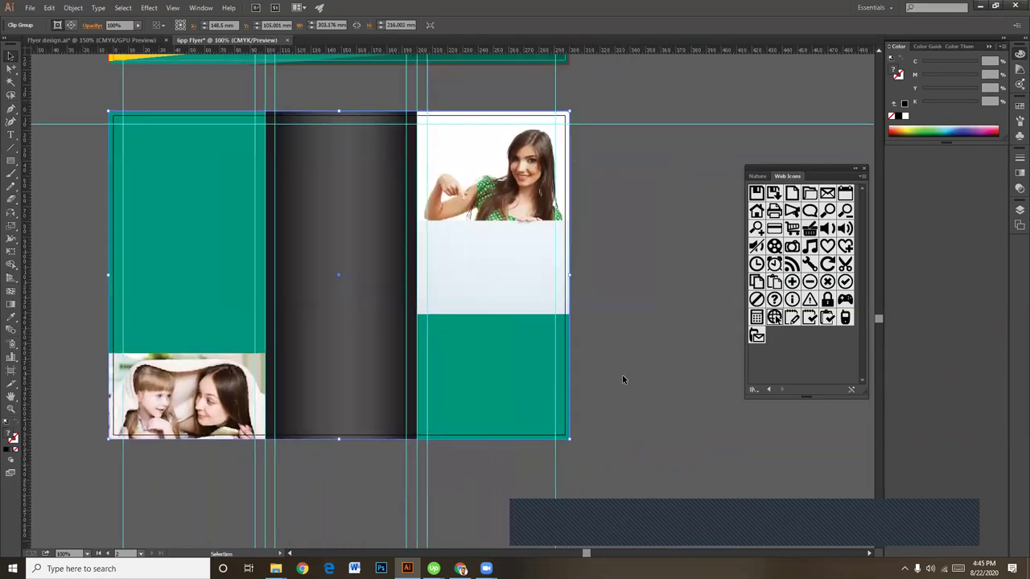
pyautogui.click(632, 406)
pyautogui.click(515, 383)
pyautogui.click(571, 389)
pyautogui.click(503, 386)
pyautogui.hotkey('ctrl', 'alt')
pyautogui.press('Delete')
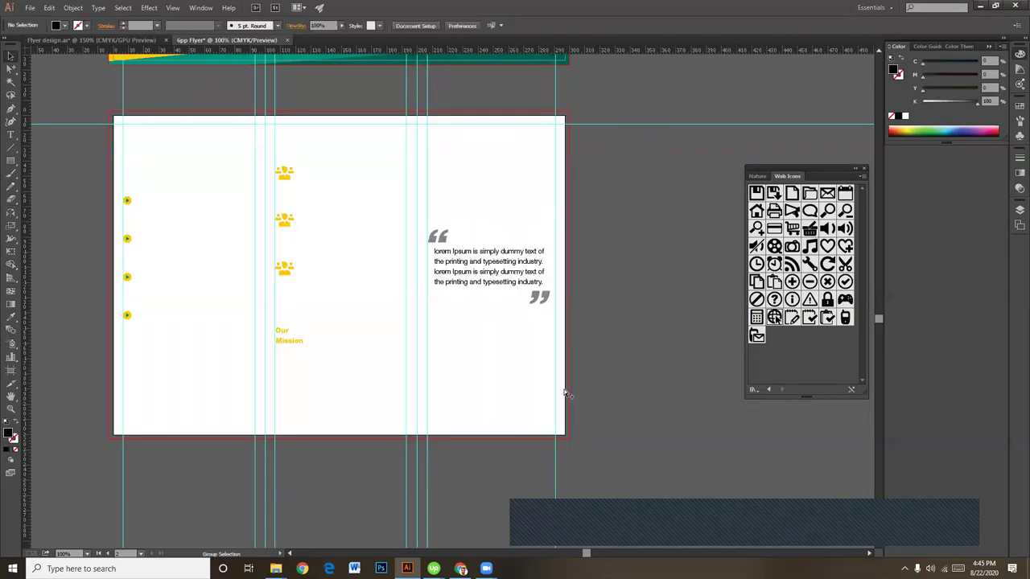
pyautogui.hotkey('ctrl', 'z')
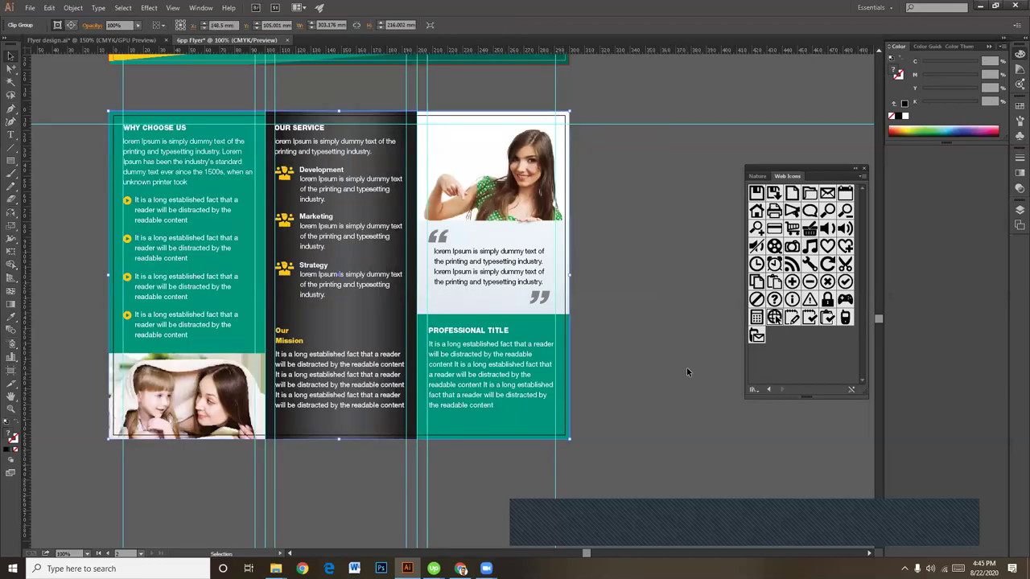
pyautogui.click(643, 288)
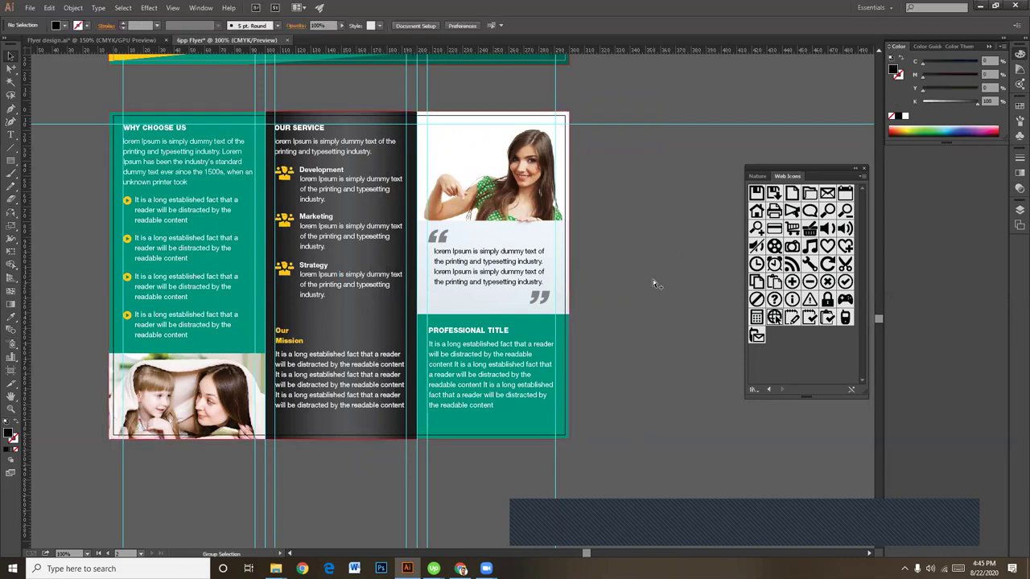
pyautogui.hotkey('ctrl', '+')
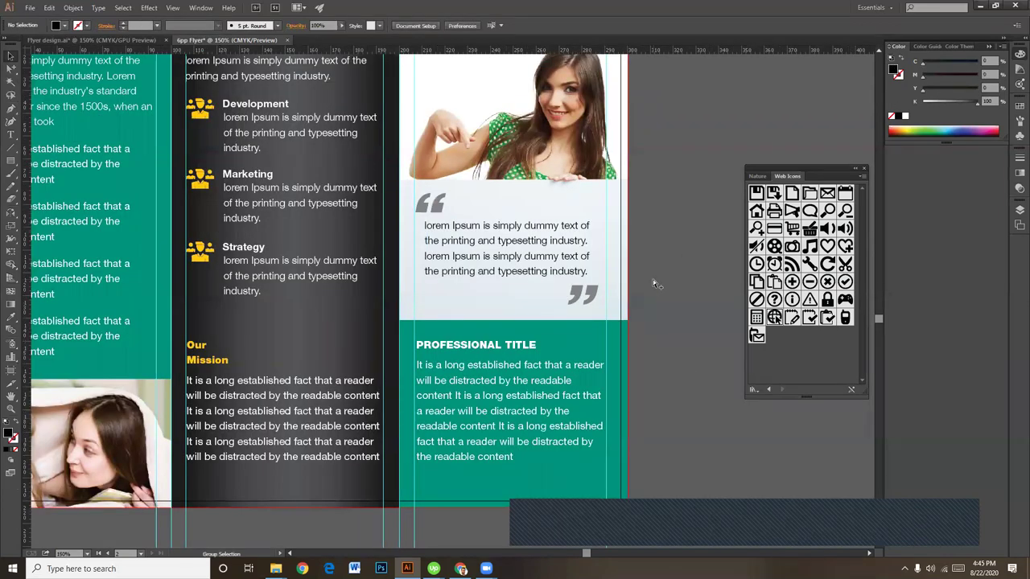
pyautogui.hotkey('ctrl', '-')
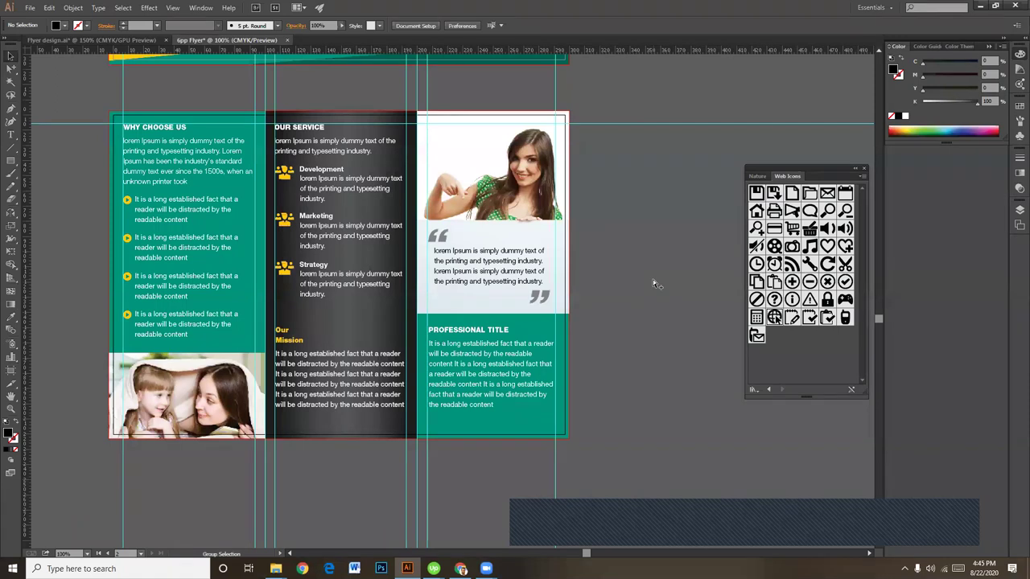
pyautogui.hotkey('ctrl', '+')
pyautogui.scroll(4, 674, 278)
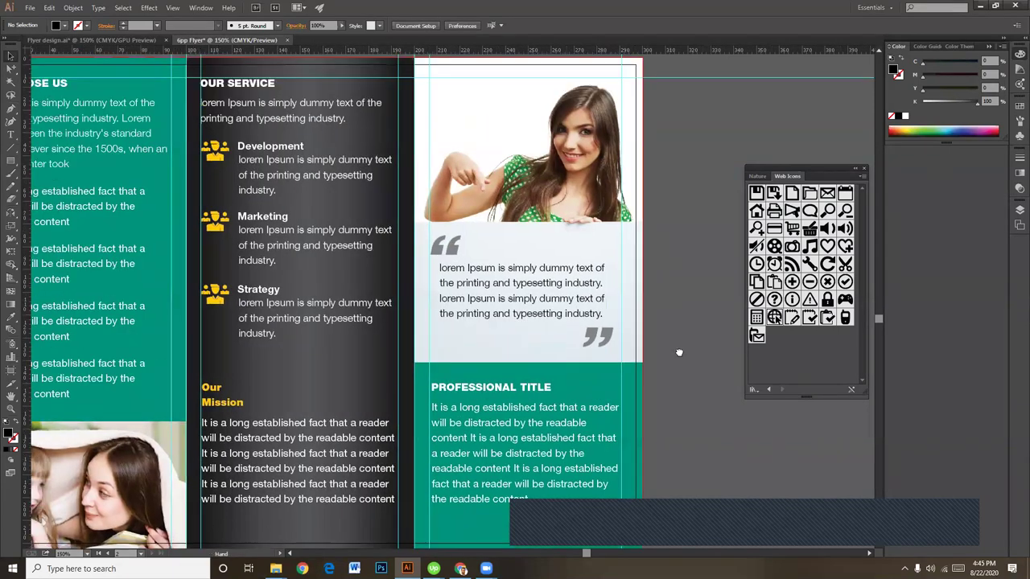
pyautogui.hscroll(-6, 507, 311)
pyautogui.moveTo(456, 386); pyautogui.dragTo(414, 297)
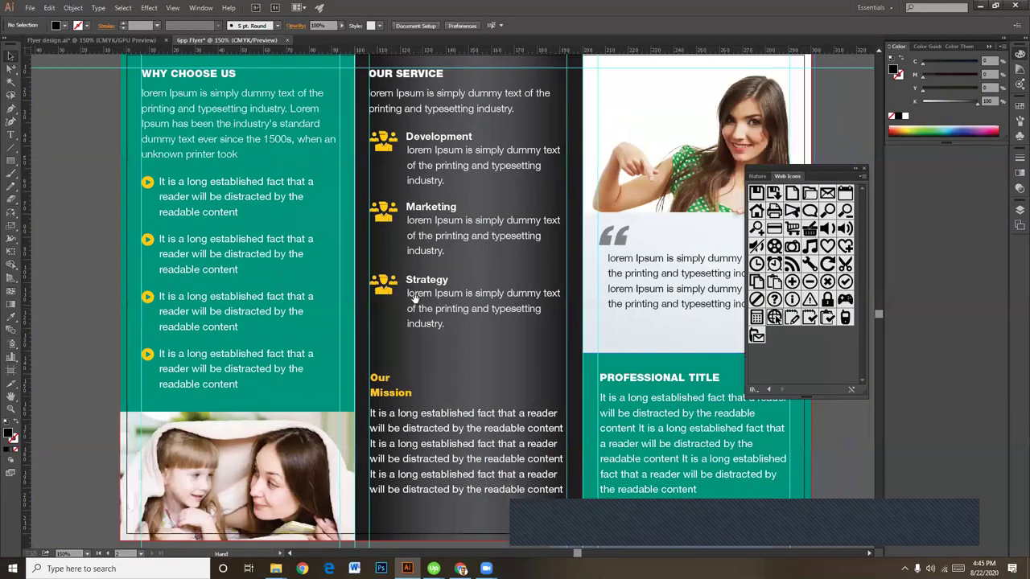
pyautogui.hscroll(1, 468, 330)
pyautogui.hotkey('ctrl', '-')
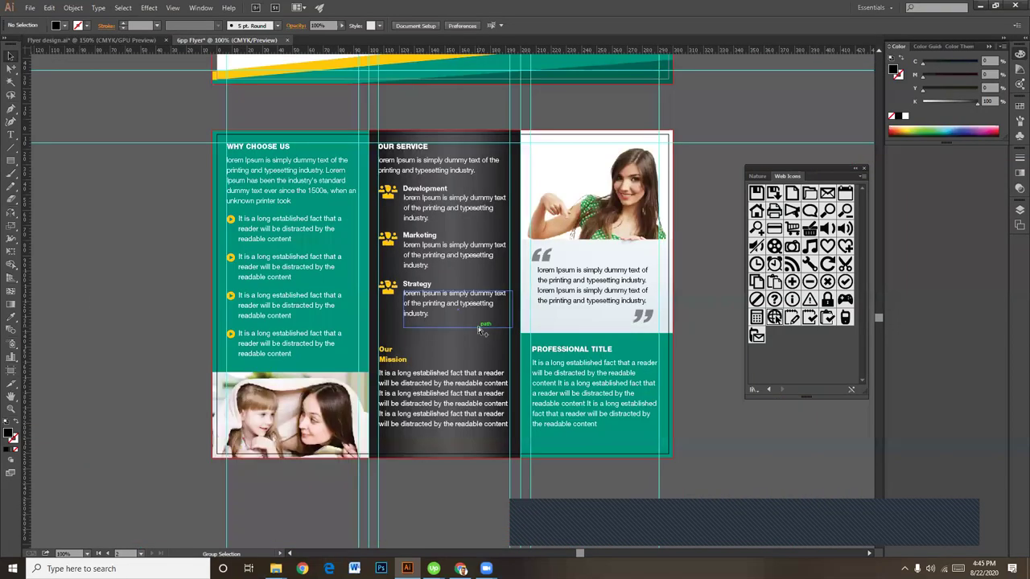
pyautogui.hotkey('ctrl', '-')
pyautogui.scroll(4, 635, 317)
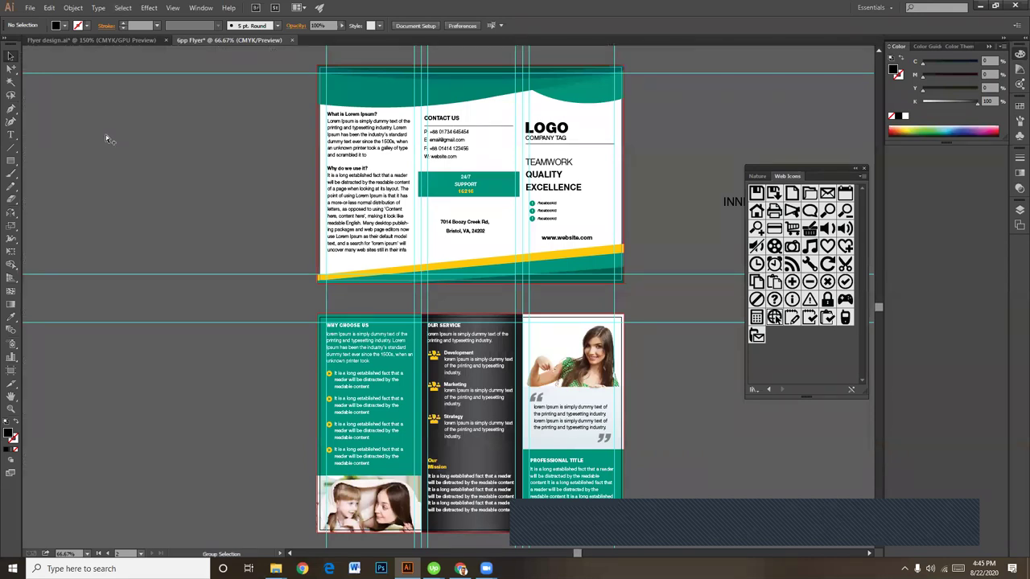
# Step: Hide the guides with View > Guides > Hide Guides
pyautogui.click(171, 8)
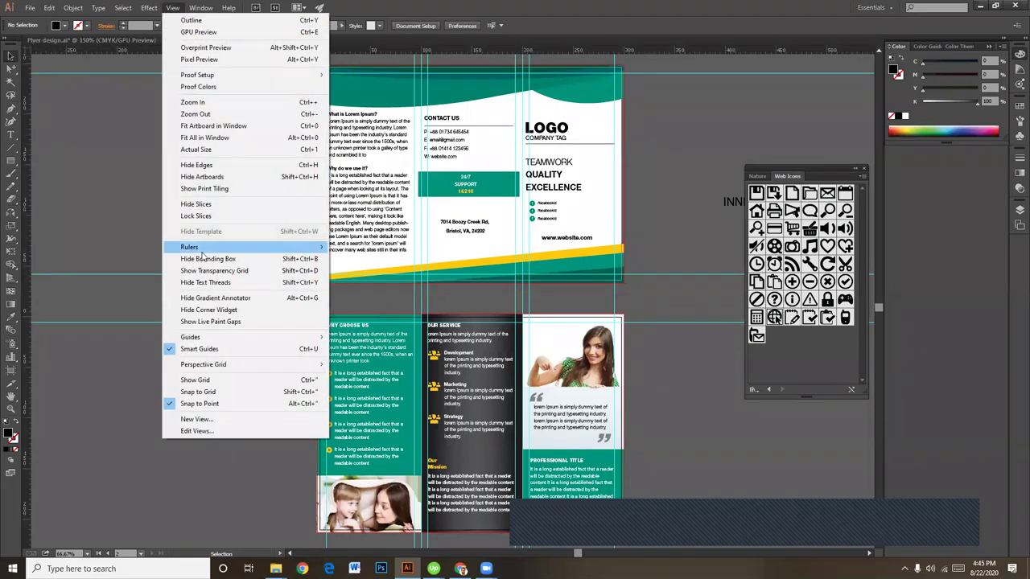
pyautogui.moveTo(204, 248)
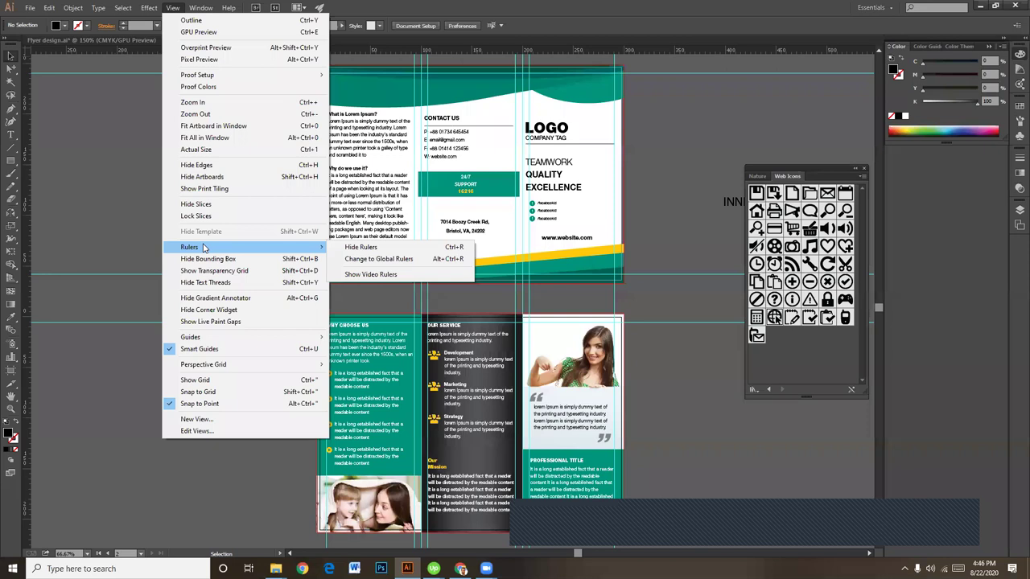
pyautogui.moveTo(232, 341)
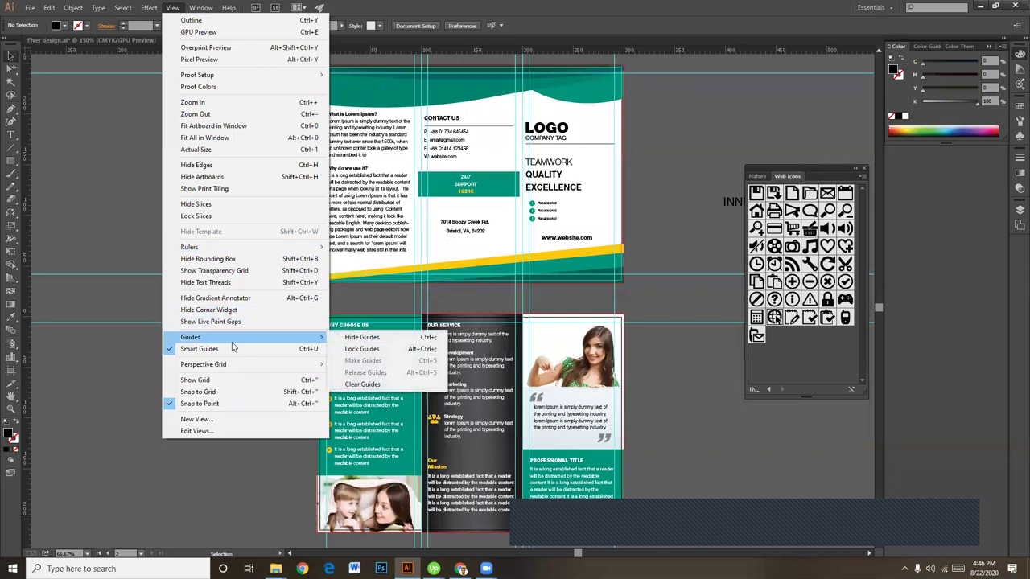
pyautogui.click(372, 338)
# Step: Delete the INNER label and the FOLD, BACK and FRONT labels
pyautogui.moveTo(671, 205); pyautogui.dragTo(641, 378)
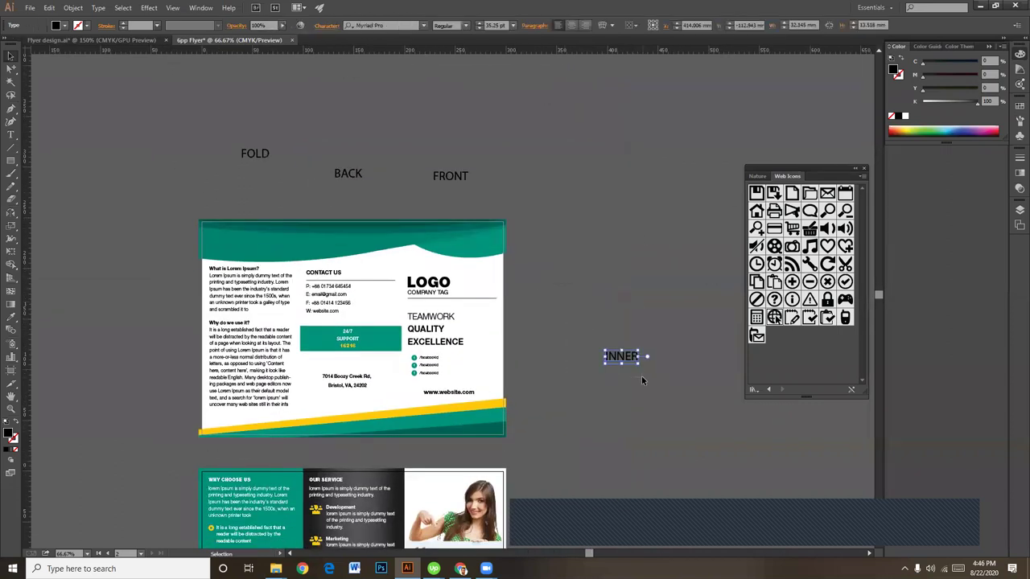
pyautogui.press('Delete')
pyautogui.moveTo(165, 138); pyautogui.dragTo(513, 188)
pyautogui.press('Delete')
pyautogui.click(201, 7)
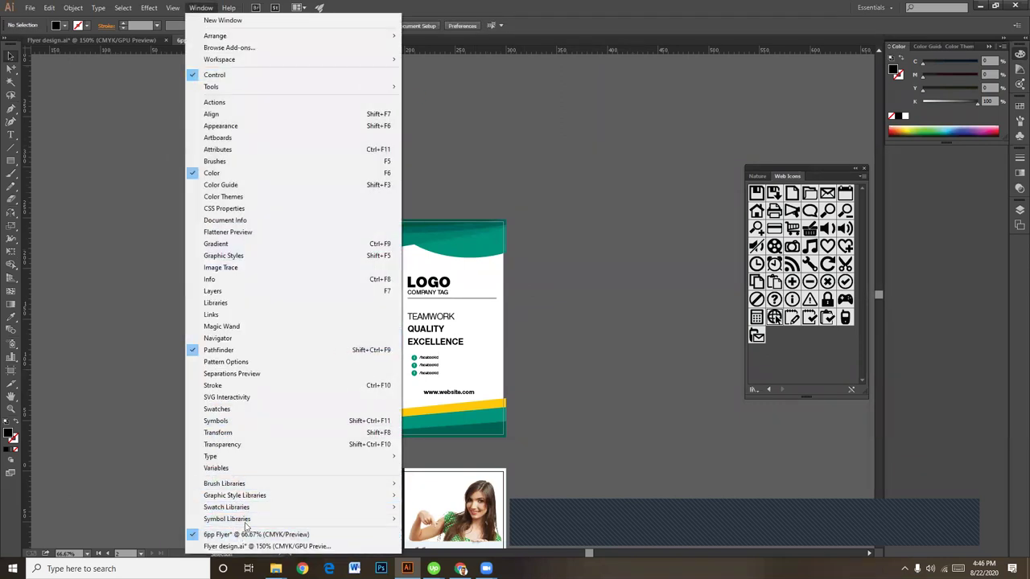
pyautogui.moveTo(247, 521)
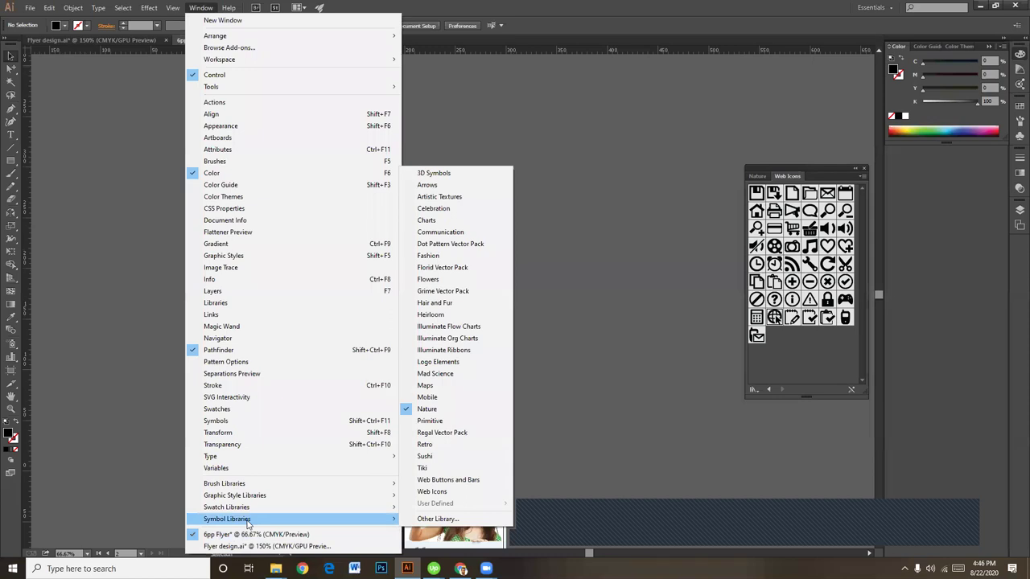
pyautogui.click(554, 358)
pyautogui.hotkey('ctrl', '1')
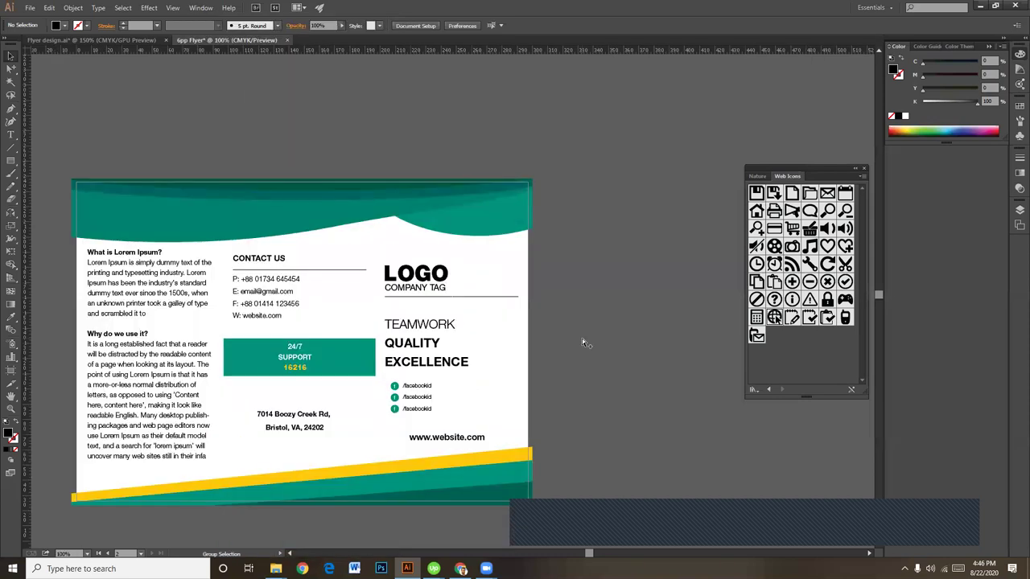
pyautogui.moveTo(577, 380); pyautogui.dragTo(592, 319)
pyautogui.moveTo(596, 419); pyautogui.dragTo(660, 271)
pyautogui.moveTo(668, 456); pyautogui.dragTo(668, 266)
pyautogui.moveTo(666, 312); pyautogui.dragTo(678, 265)
pyautogui.scroll(10, 677, 266)
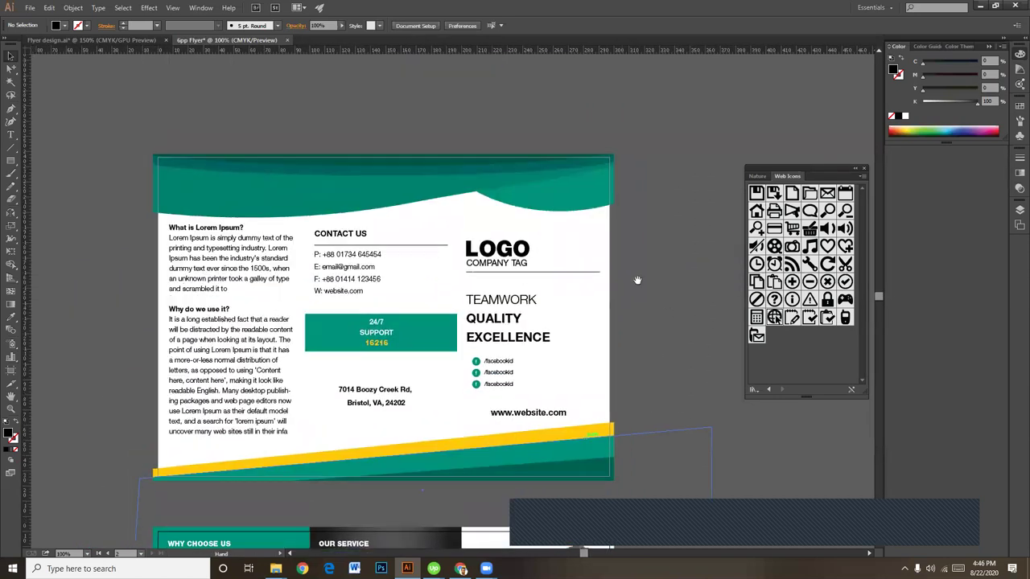
# Step: Select Artboard 1, the outer page, and open Save for Web with a JPEG High preview
pyautogui.hotkey('shift', 'o')
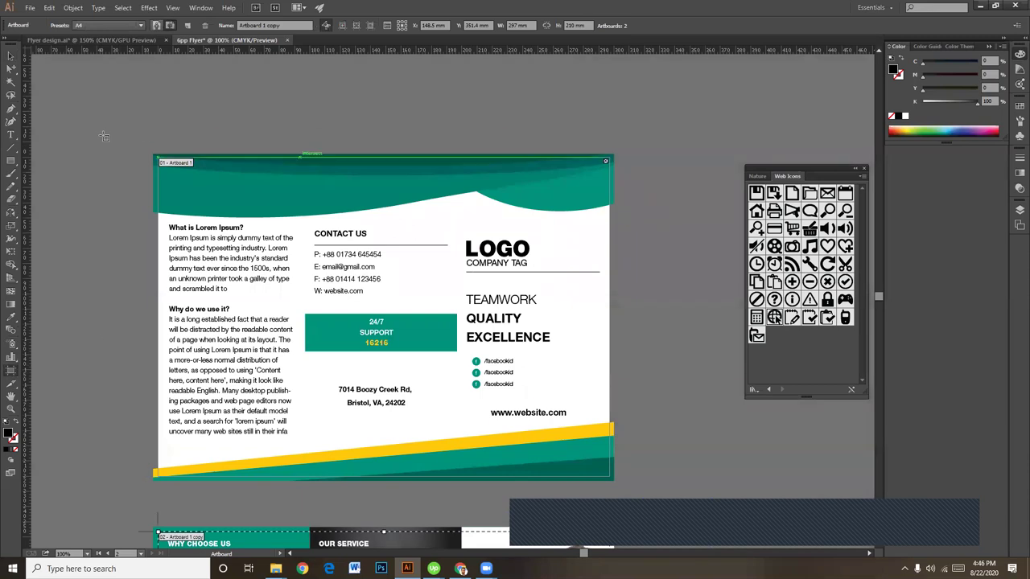
pyautogui.click(185, 179)
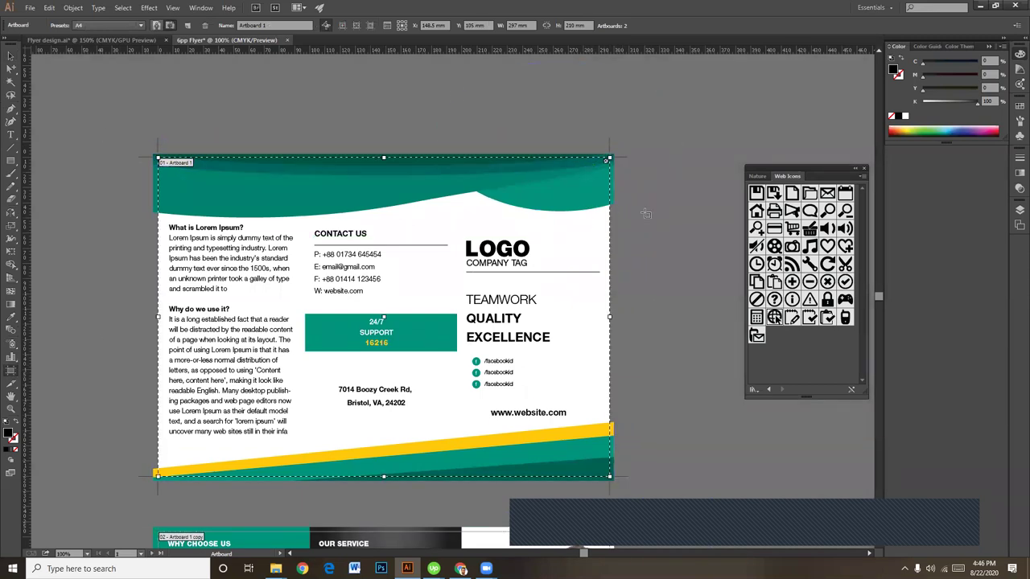
pyautogui.click(29, 7)
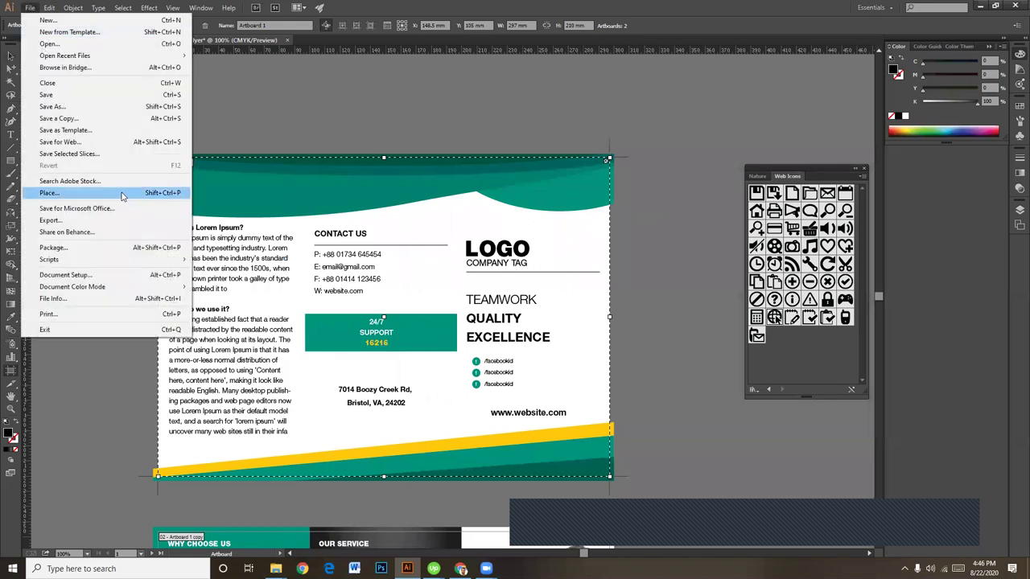
pyautogui.click(686, 161)
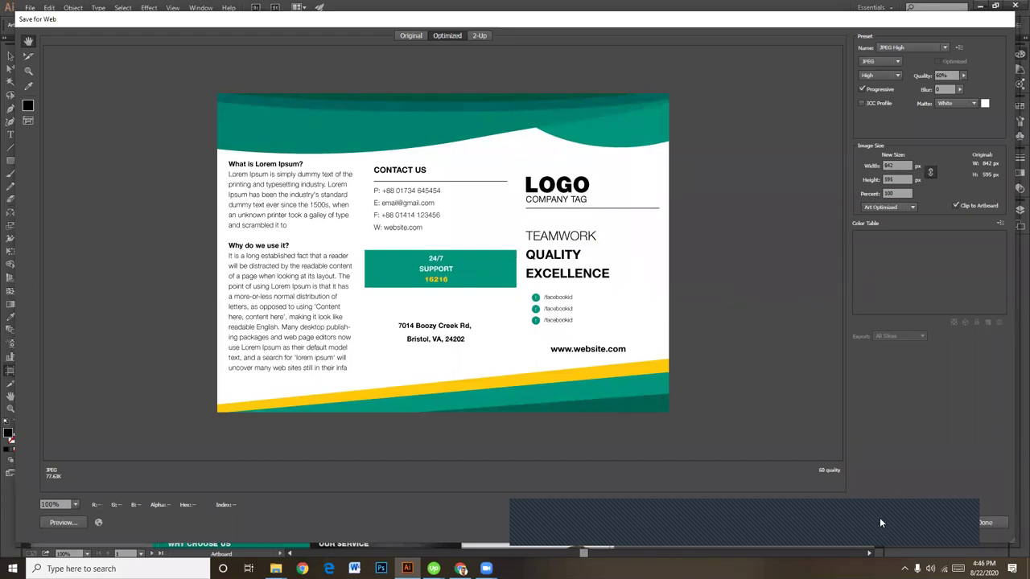
# Step: Browse to Design (G:) > LEDP 2020 > AI > Flyer as the JPEG save location
pyautogui.click(911, 509)
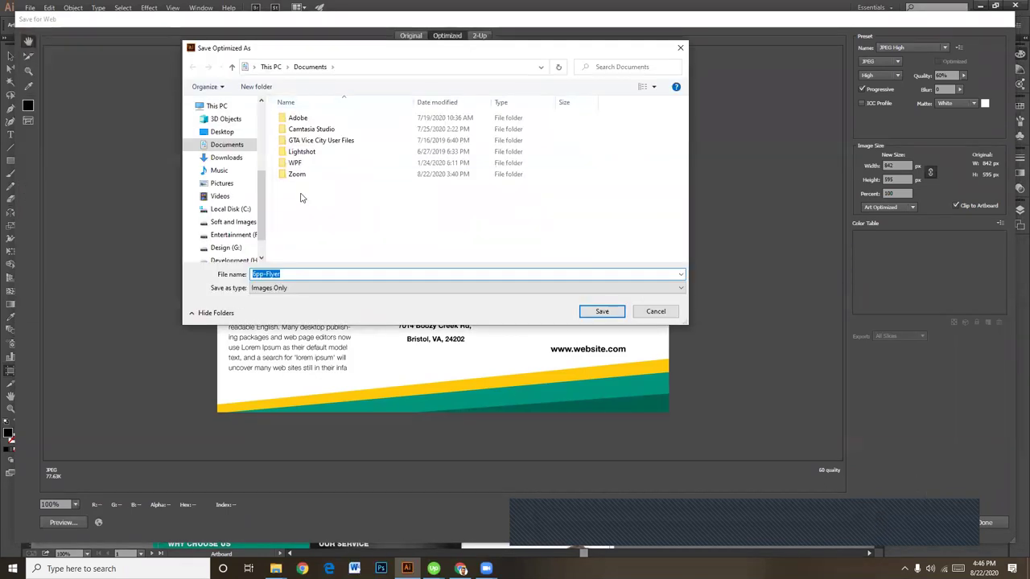
pyautogui.scroll(-1, 234, 221)
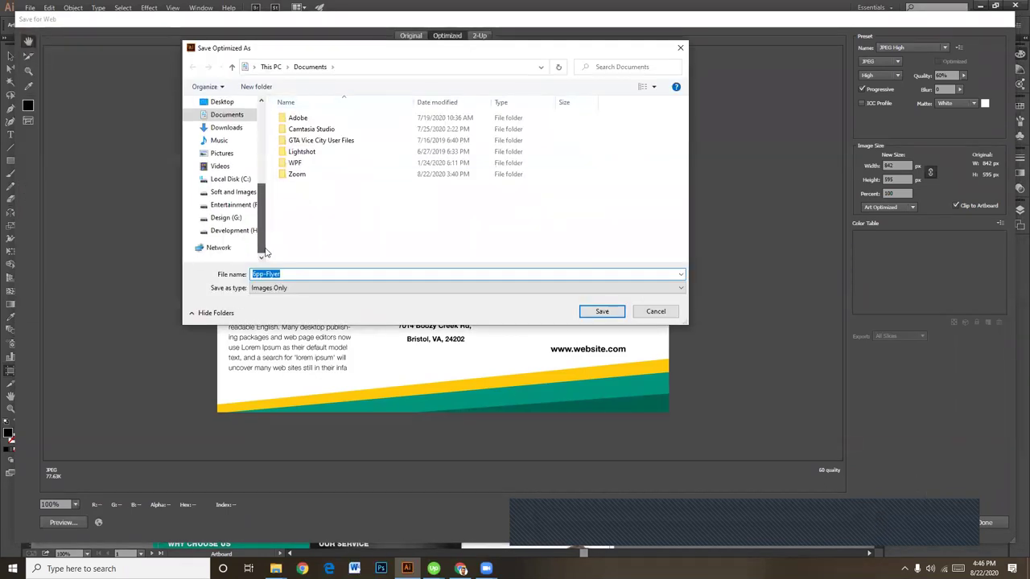
pyautogui.click(226, 218)
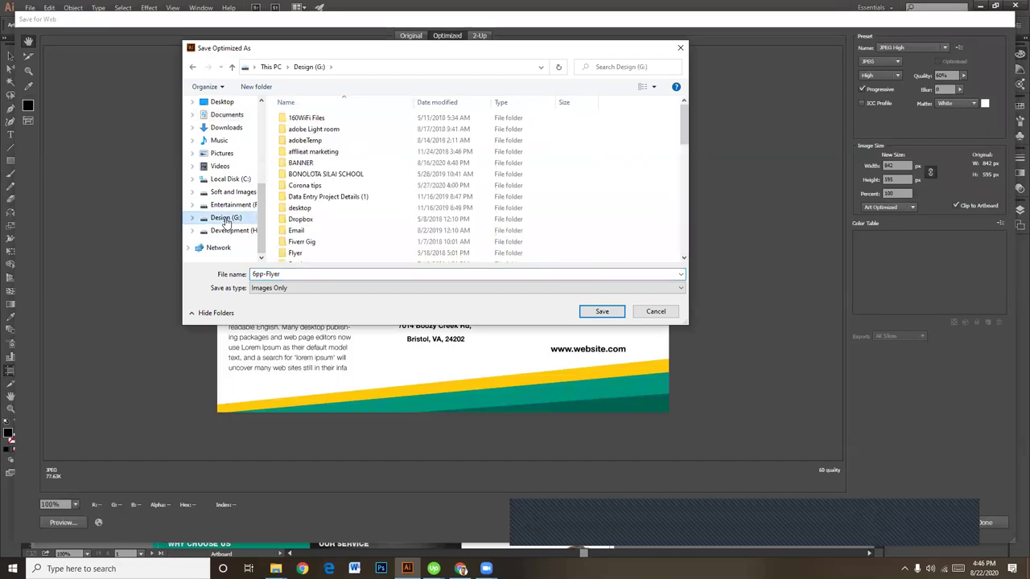
pyautogui.click(320, 163)
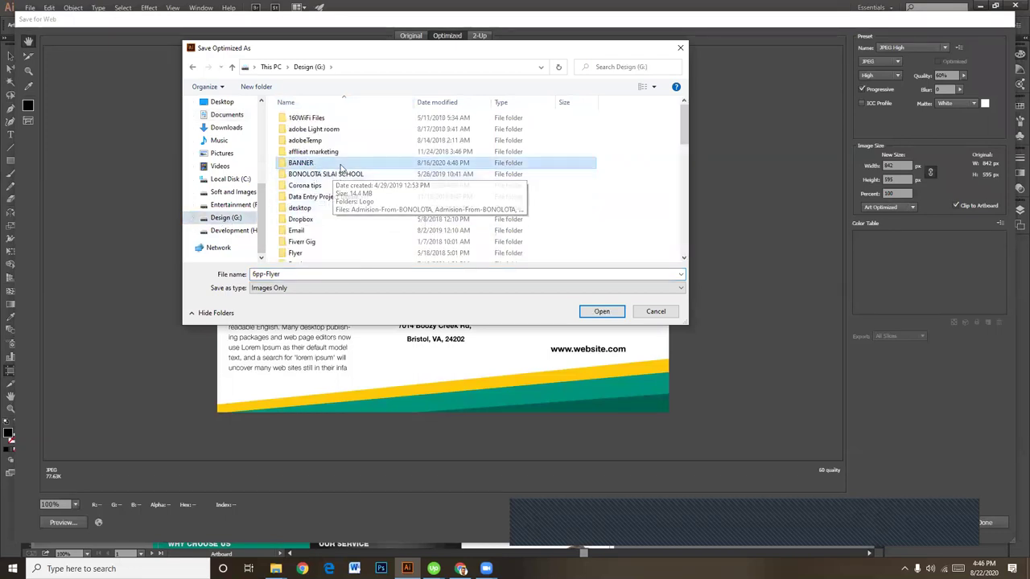
pyautogui.press('l')
pyautogui.doubleClick(316, 126)
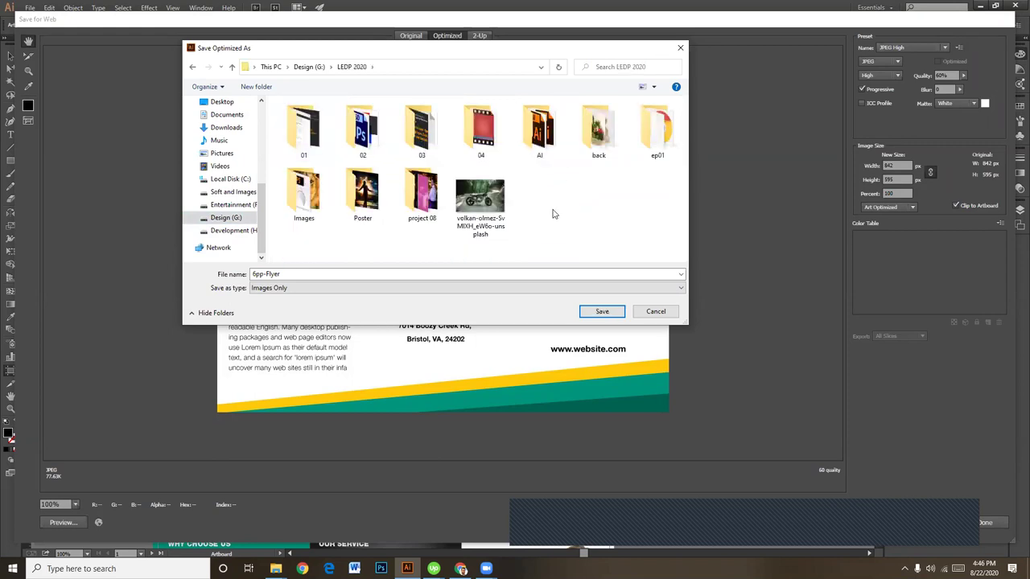
pyautogui.doubleClick(539, 127)
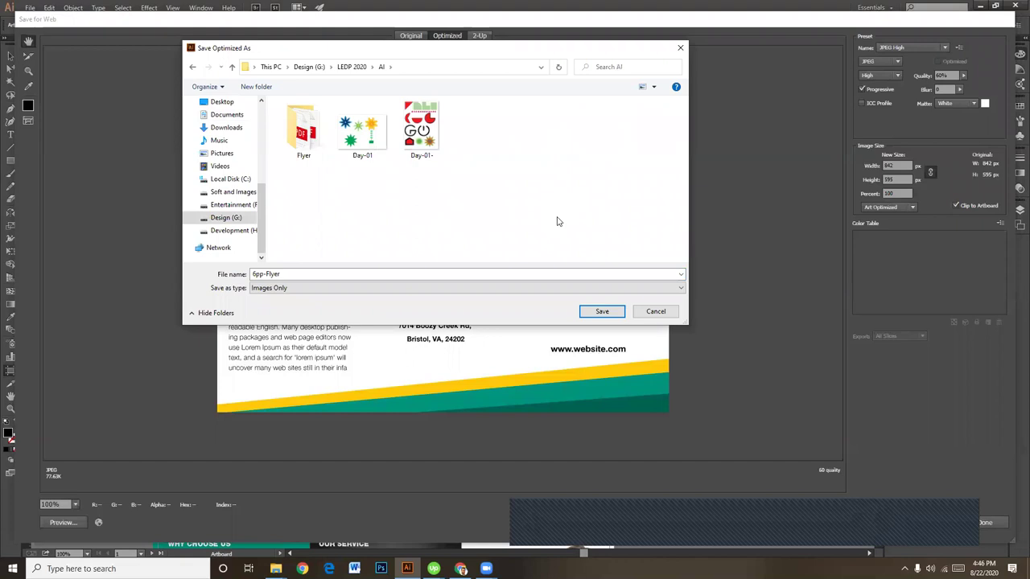
pyautogui.doubleClick(304, 128)
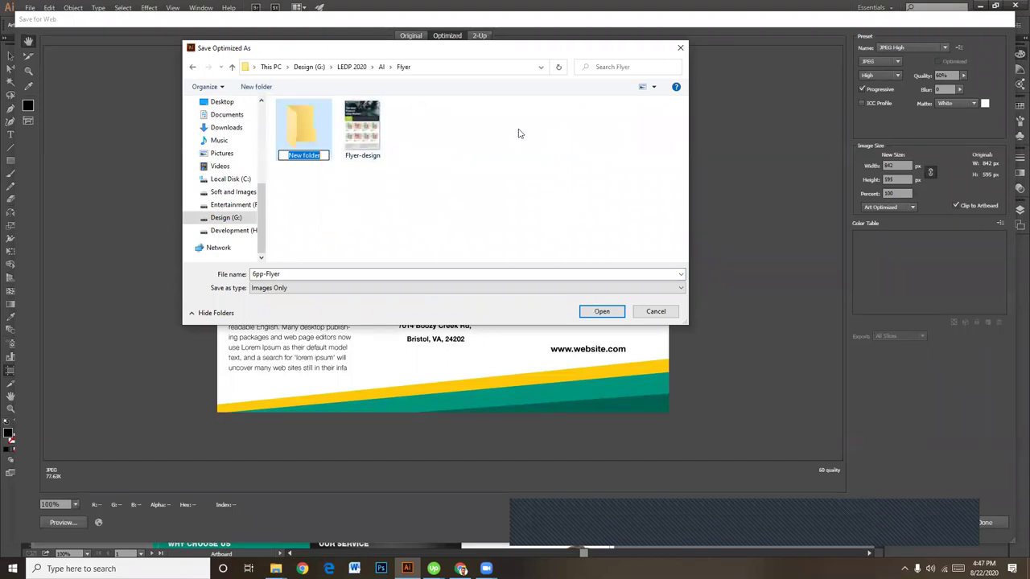
# Step: Create a new Tri folder and save the JPEG inside it as 6pp-Flyer
pyautogui.write('Tri')
pyautogui.press('Return')
pyautogui.press('Return')
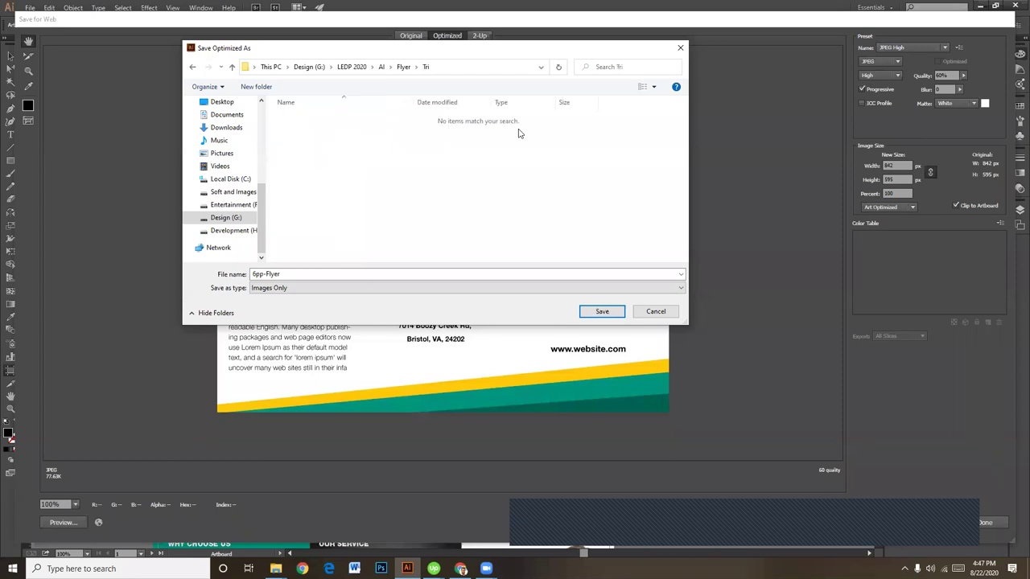
pyautogui.click(310, 272)
pyautogui.click(331, 271)
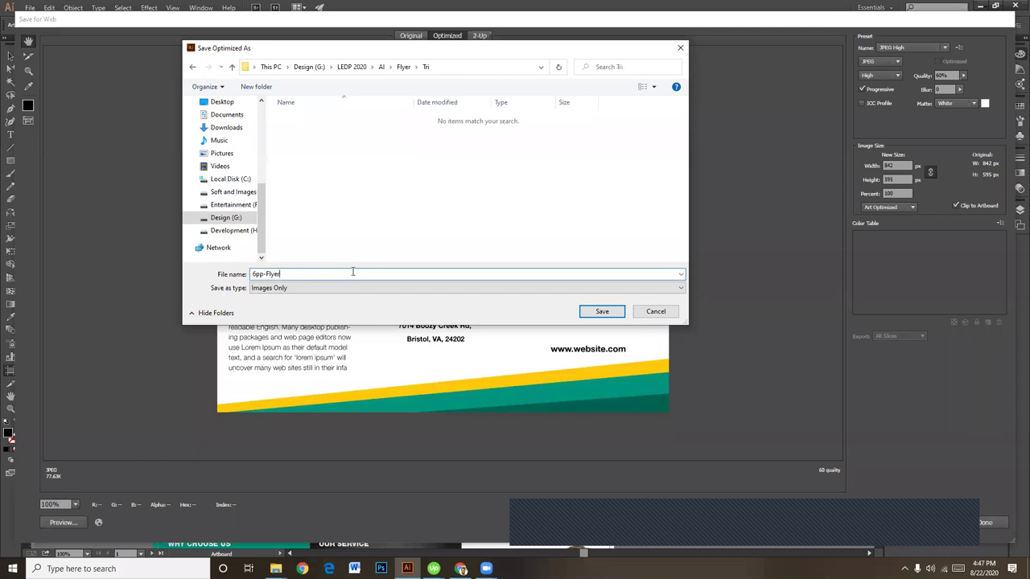
pyautogui.press('Return')
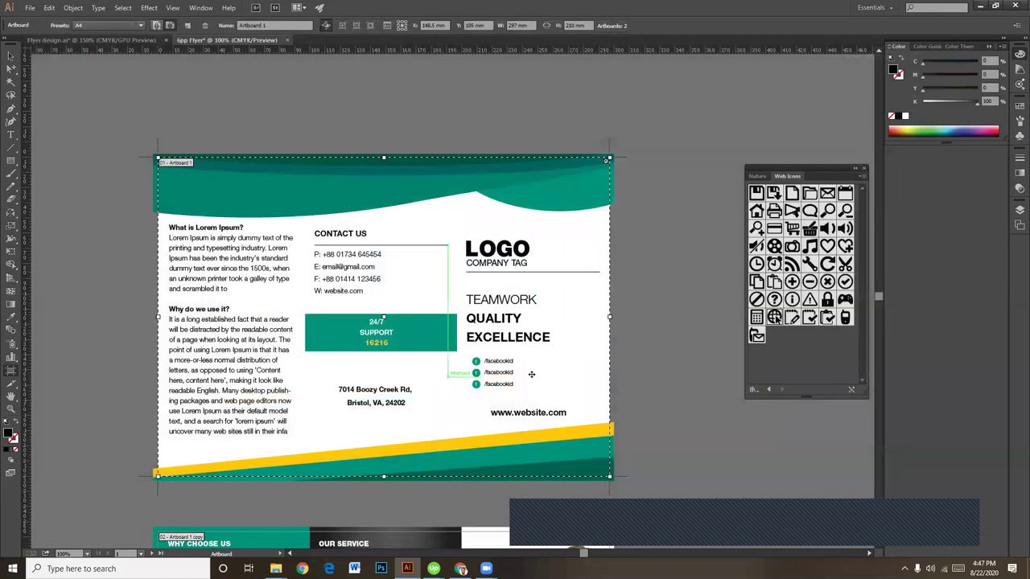
# Step: Select the second artboard, Artboard 1 copy, and open Save for Web
pyautogui.scroll(-6, 620, 333)
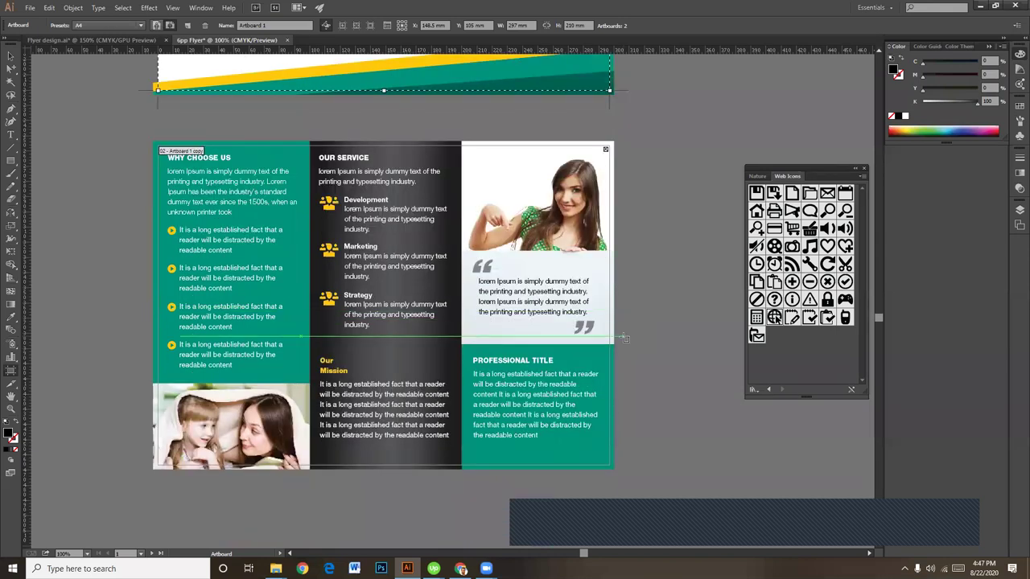
pyautogui.click(11, 56)
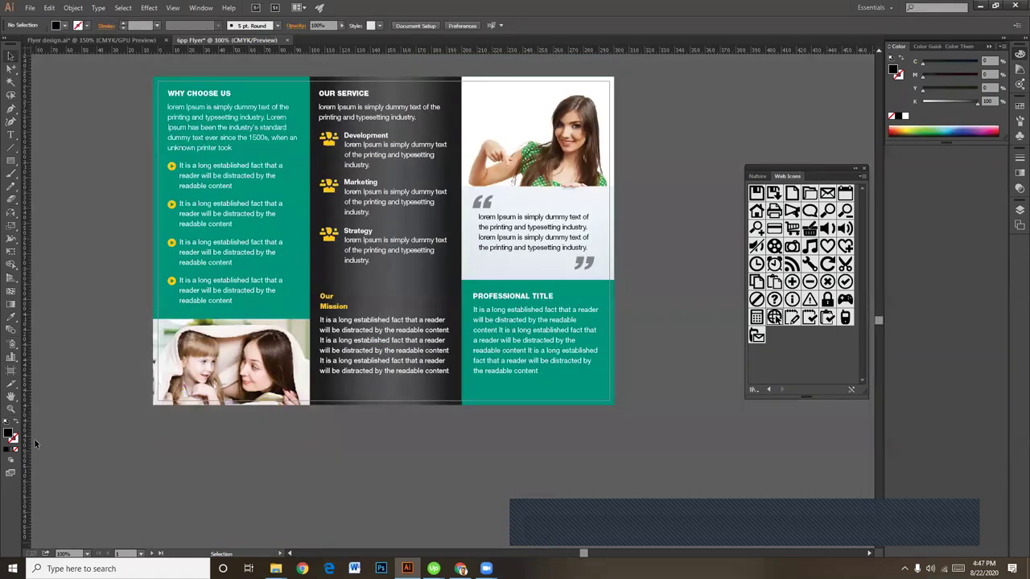
pyautogui.click(10, 371)
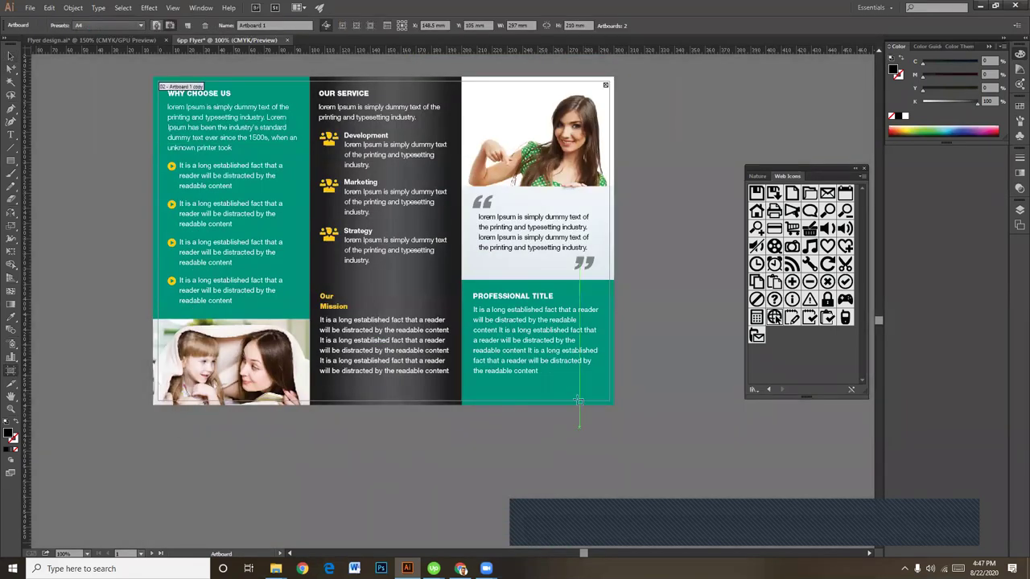
pyautogui.click(569, 392)
pyautogui.click(29, 7)
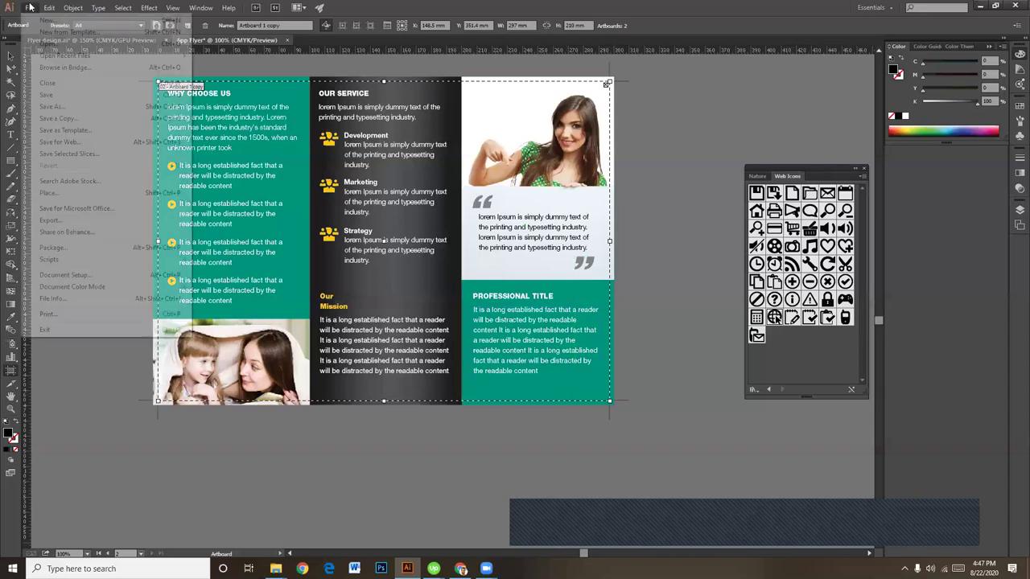
pyautogui.click(81, 141)
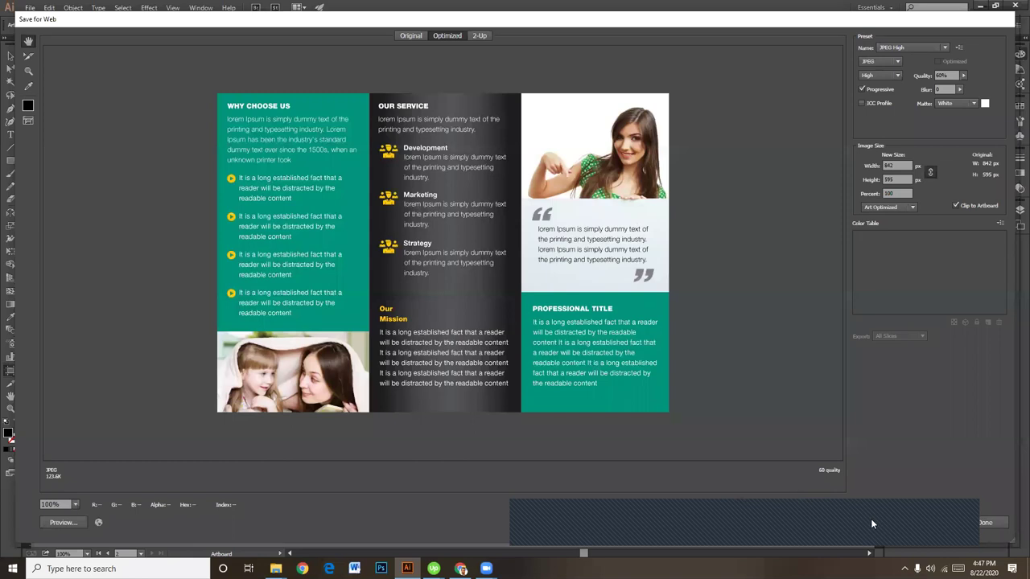
# Step: Confirm the JPEG High preset for the inner artboard export
pyautogui.click(877, 519)
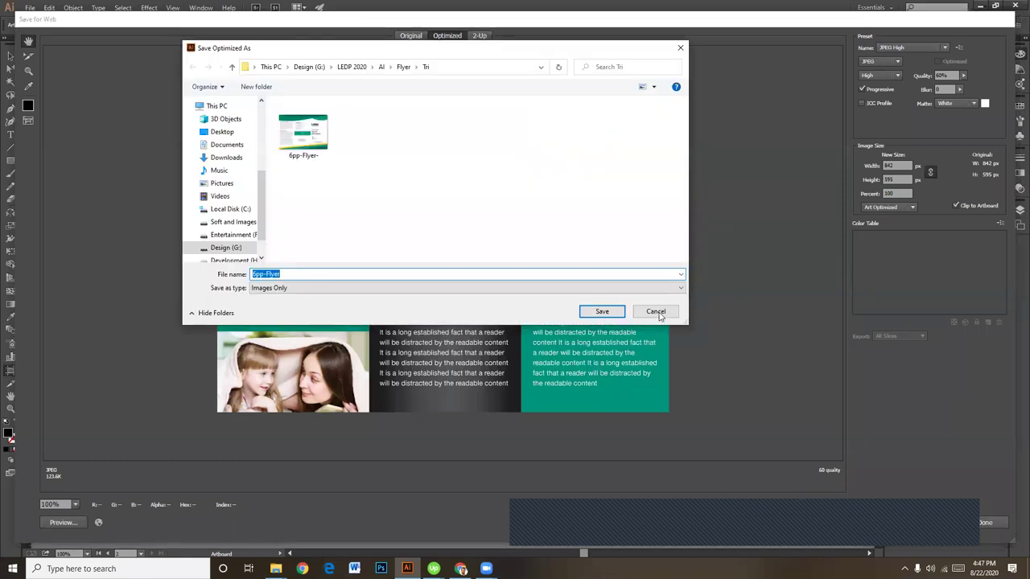
pyautogui.click(656, 313)
pyautogui.click(919, 50)
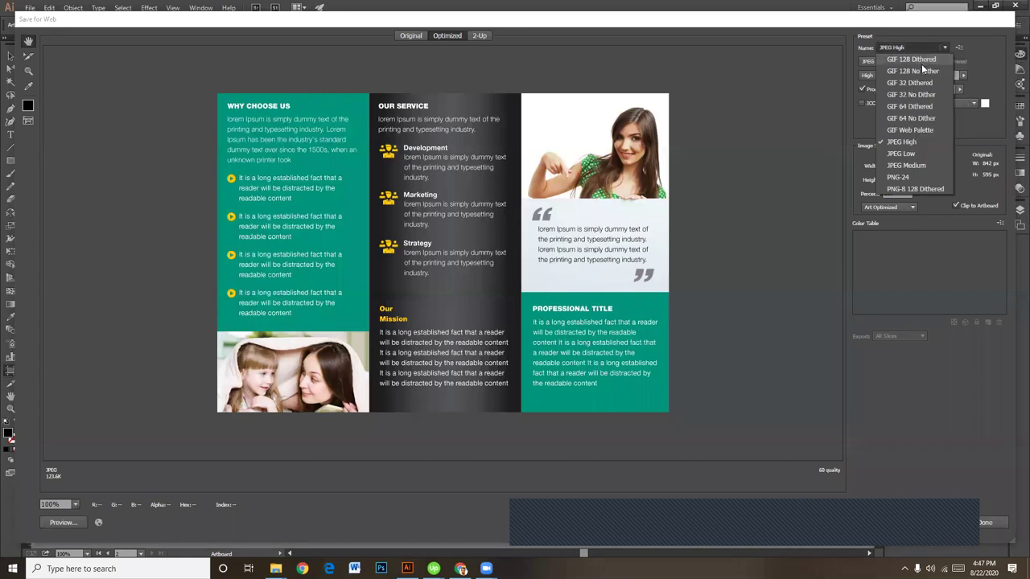
pyautogui.click(926, 144)
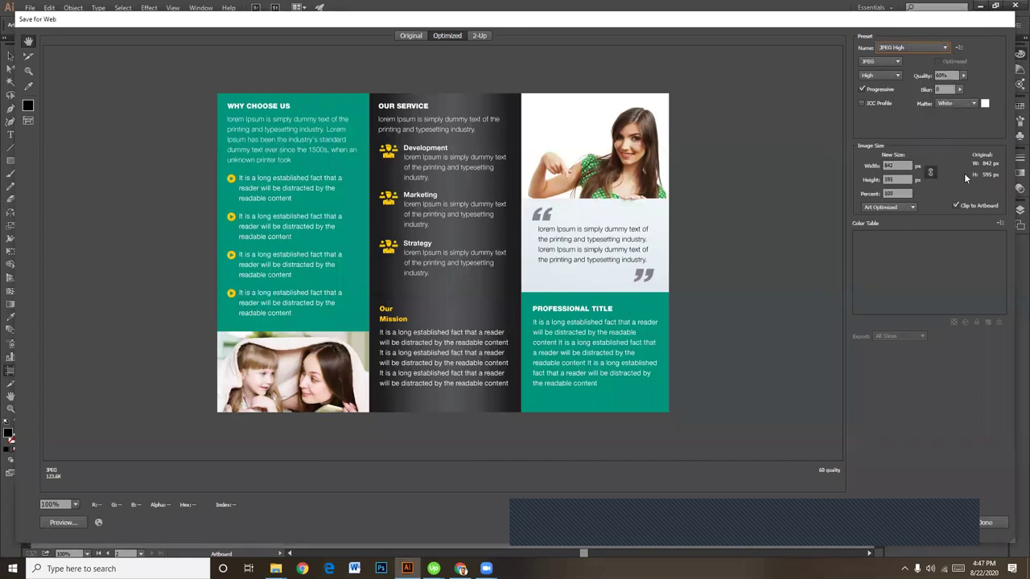
# Step: Save the inner page JPEG in the Tri folder as 6pp-Flyer with an inner suffix
pyautogui.click(875, 519)
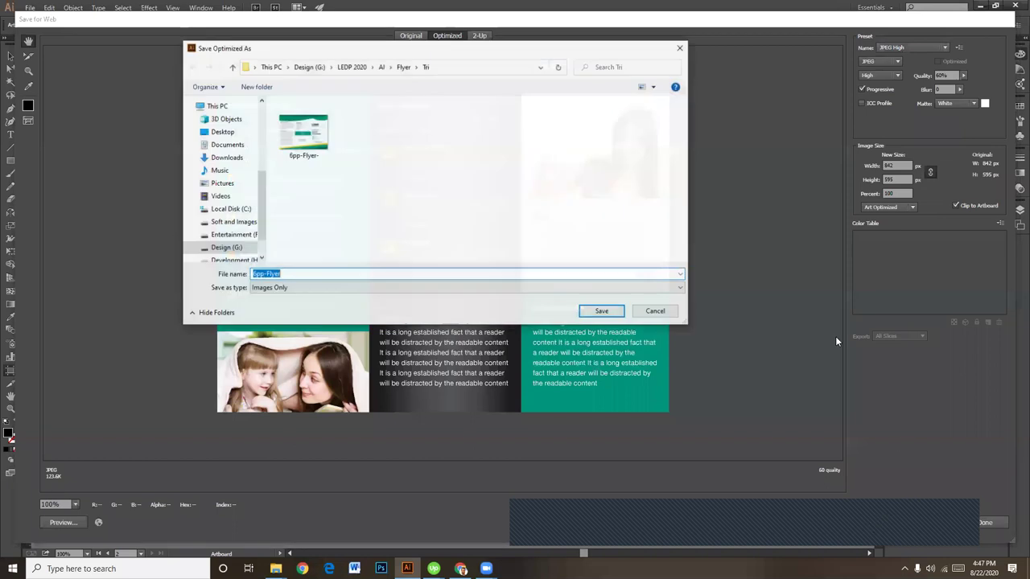
pyautogui.click(322, 151)
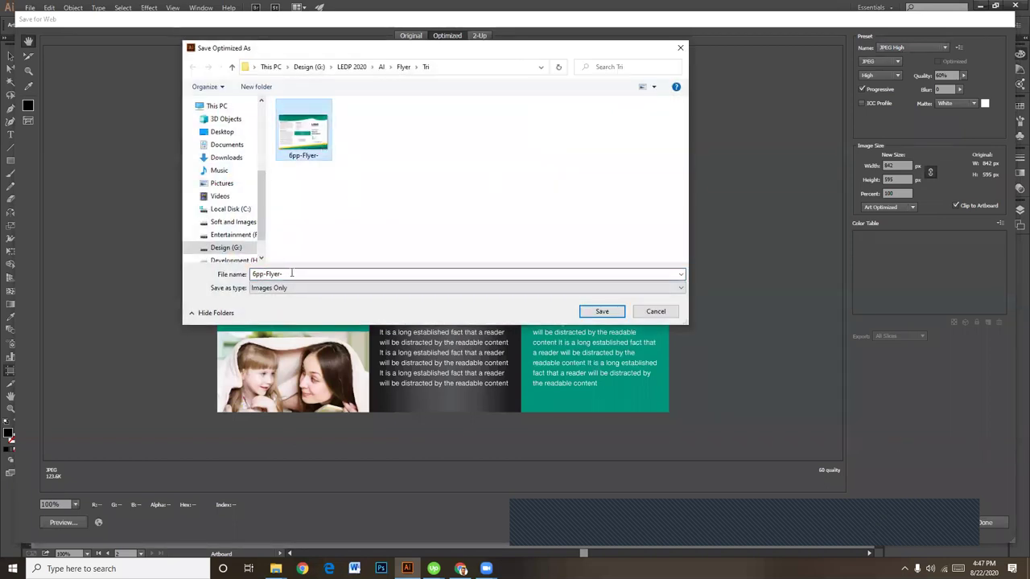
pyautogui.click(293, 274)
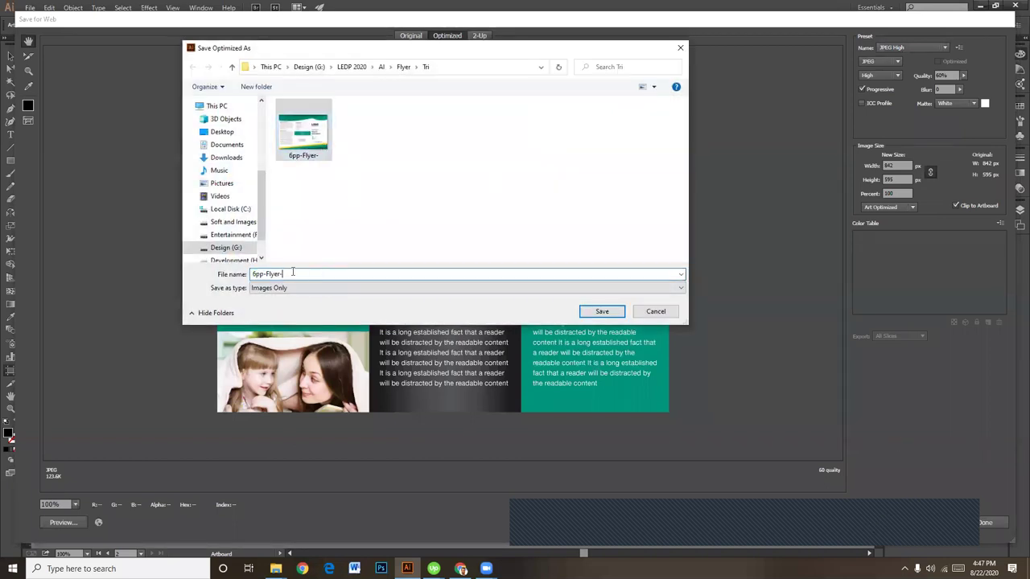
pyautogui.write('-')
pyautogui.hotkey('ctrl', 'a')
pyautogui.click(286, 273)
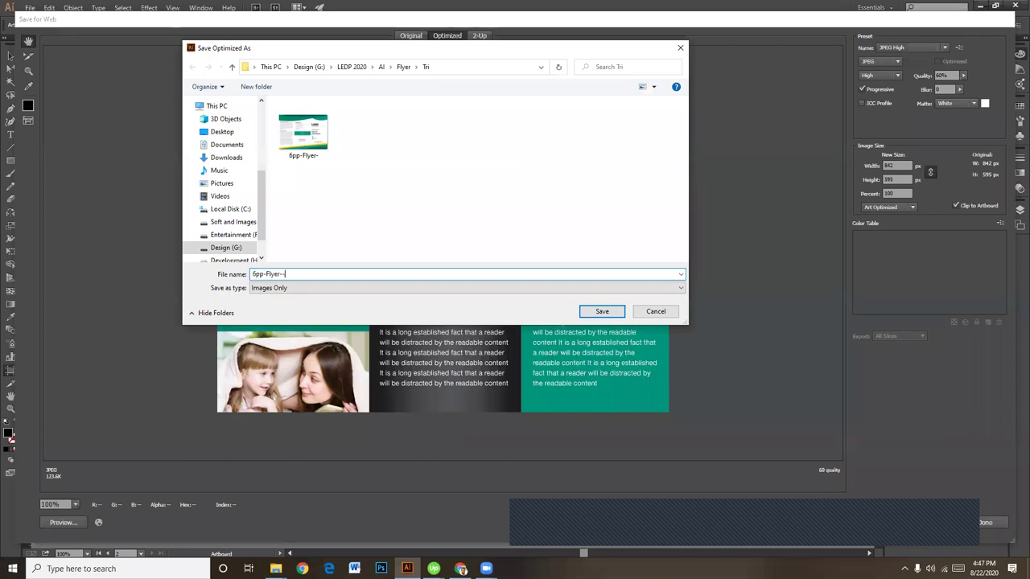
pyautogui.press('BackSpace')
pyautogui.write('inne')
pyautogui.press('Return')
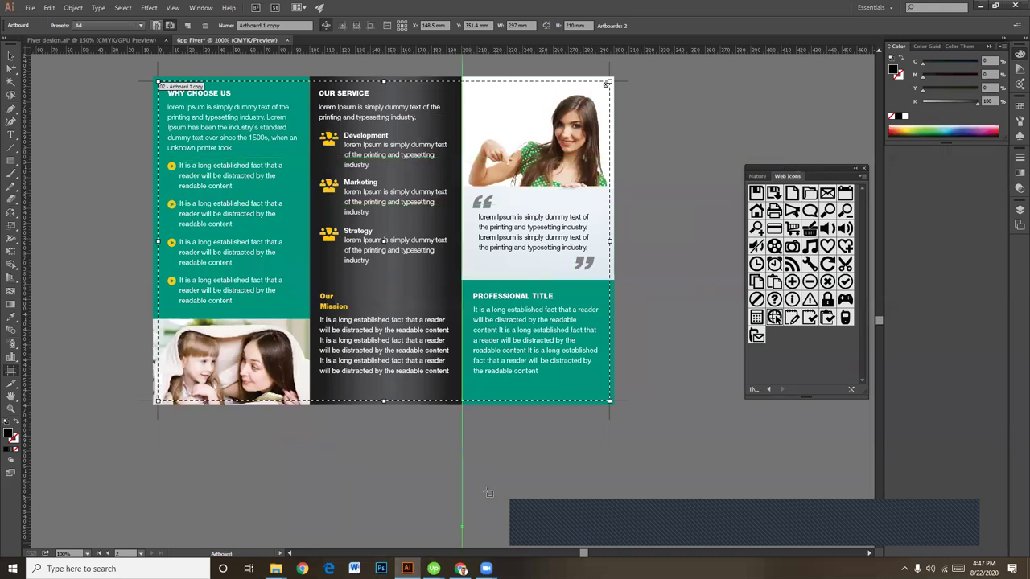
pyautogui.moveTo(276, 569)
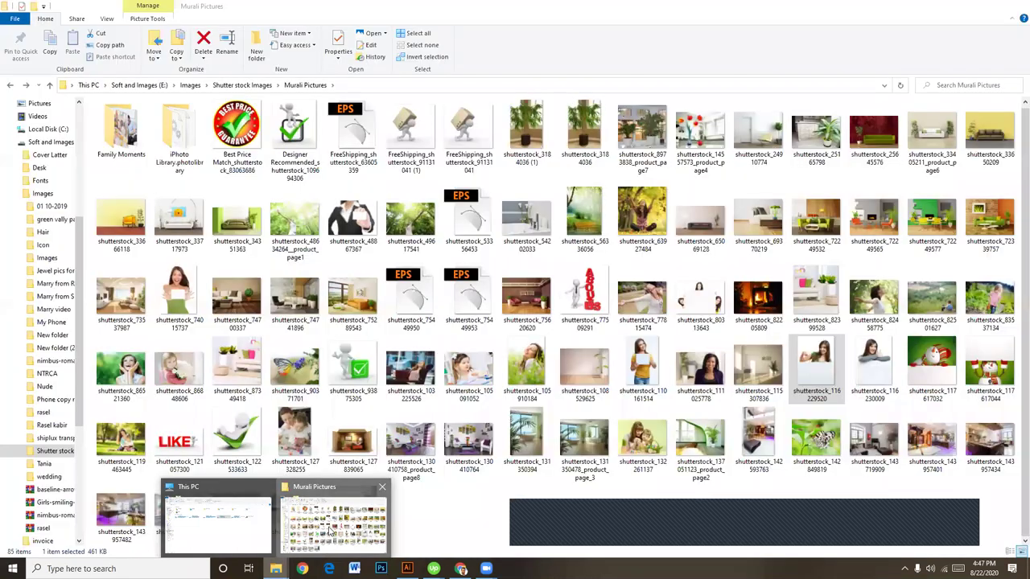
# Step: Check both JPEGs in Design (G:) > LEDP 2020 > AI > Flyer > Tri, then return to Illustrator
pyautogui.click(333, 527)
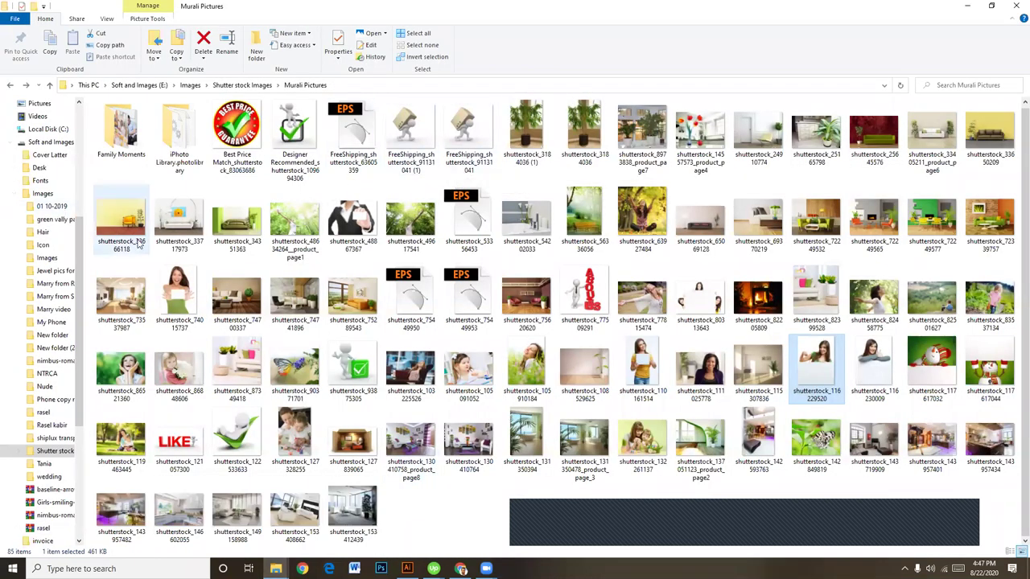
pyautogui.scroll(1, 148, 252)
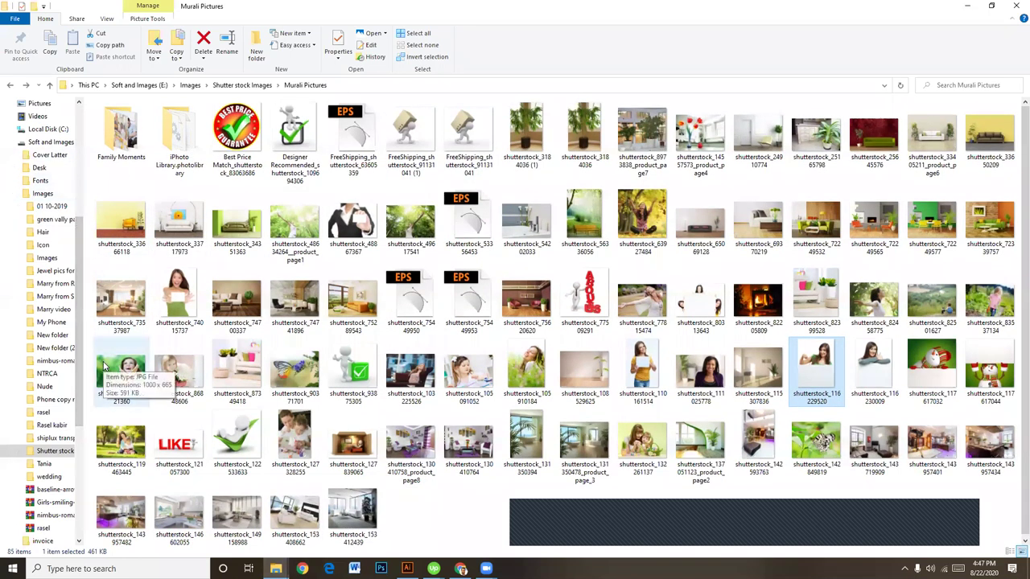
pyautogui.scroll(-6, 63, 426)
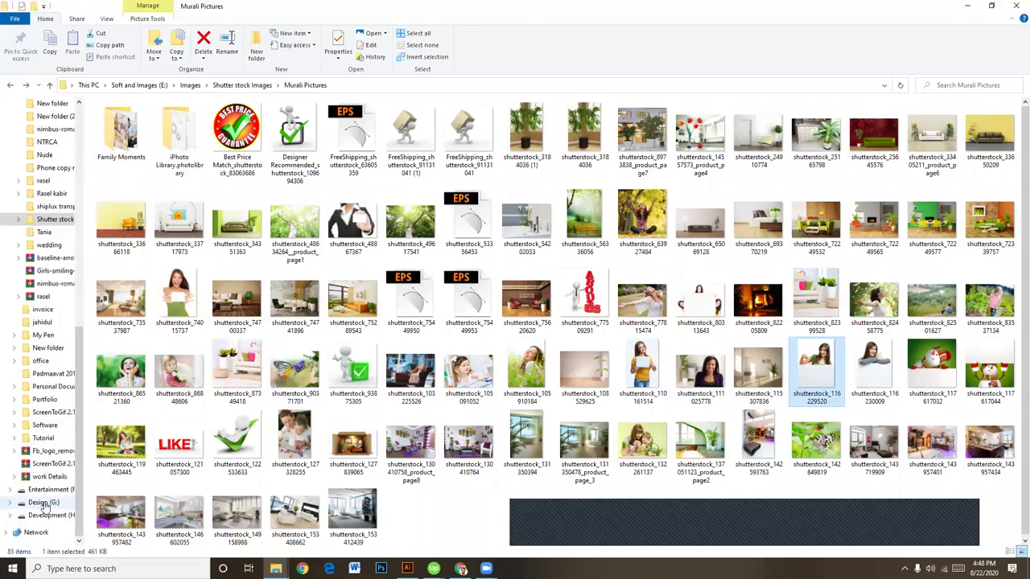
pyautogui.click(40, 503)
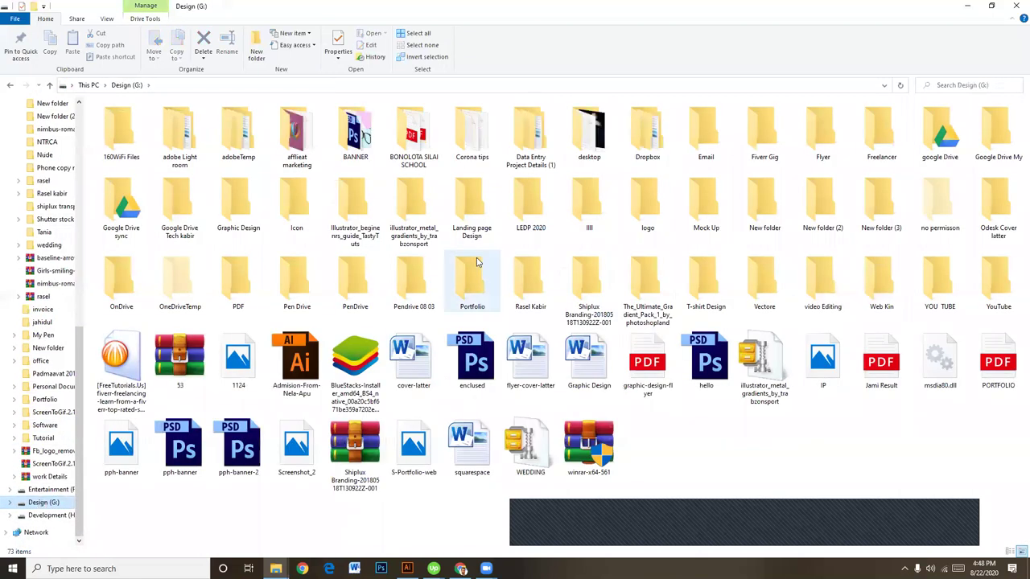
pyautogui.doubleClick(527, 210)
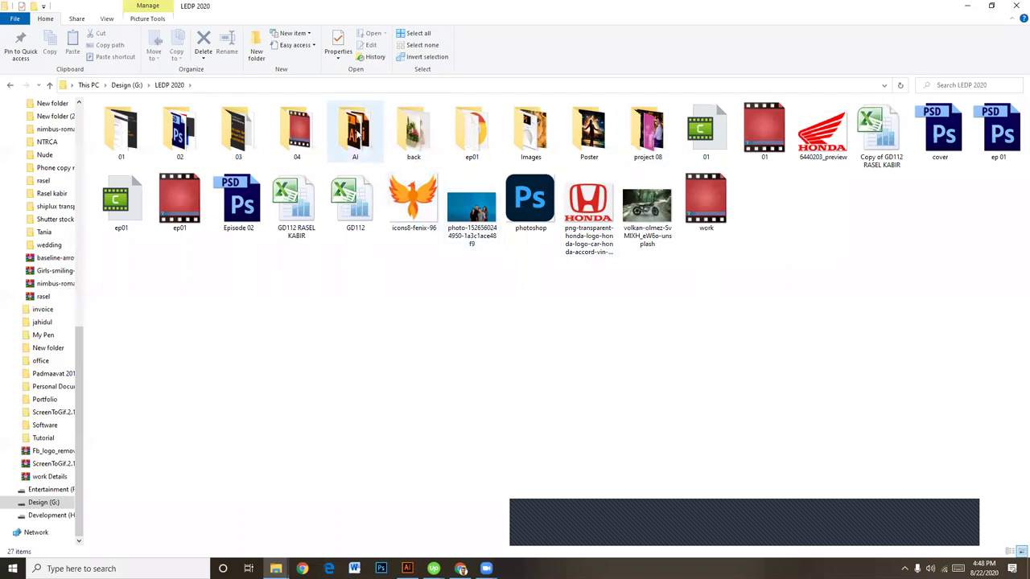
pyautogui.doubleClick(355, 129)
pyautogui.doubleClick(128, 138)
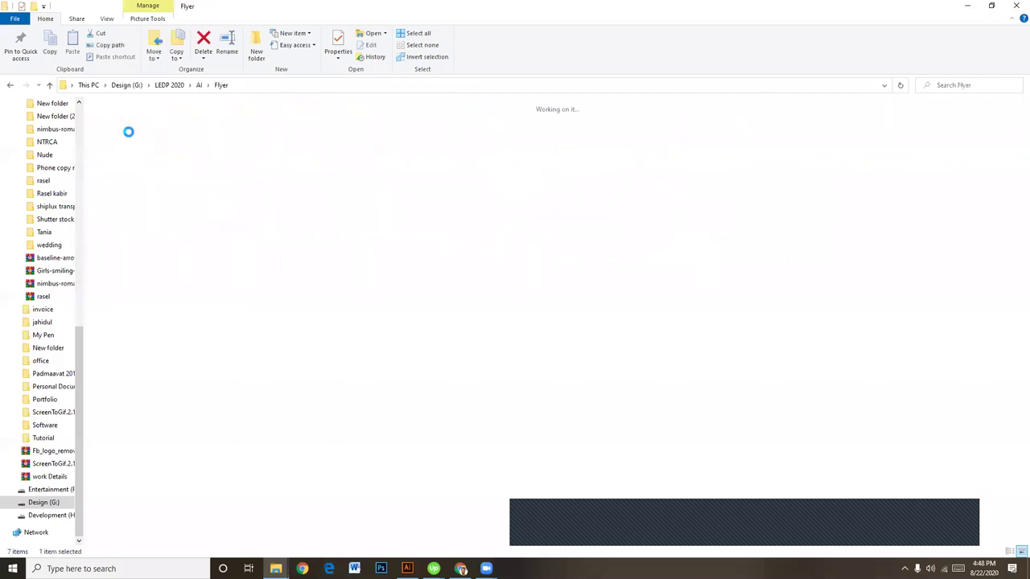
pyautogui.doubleClick(136, 133)
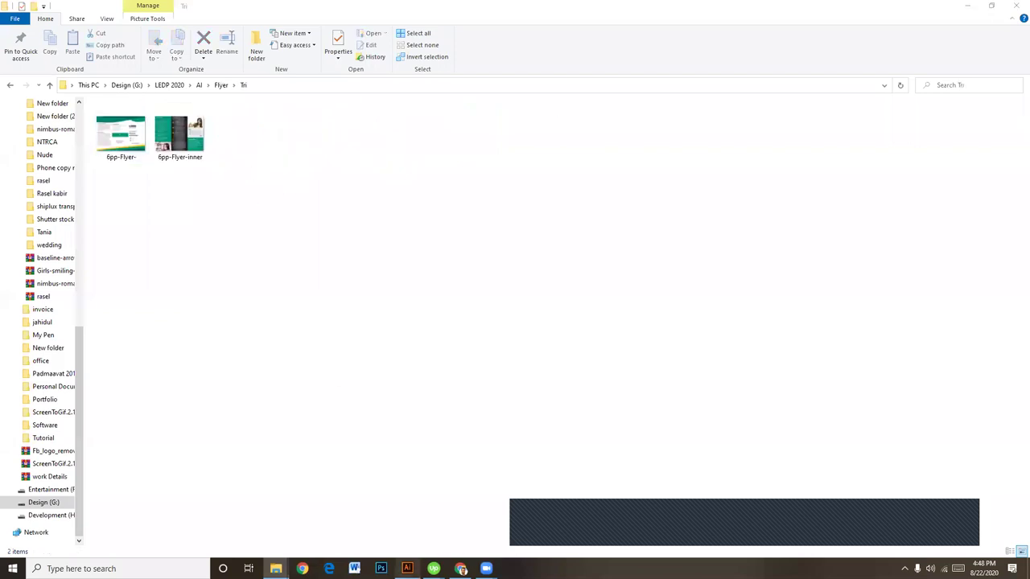
pyautogui.click(407, 568)
pyautogui.click(29, 7)
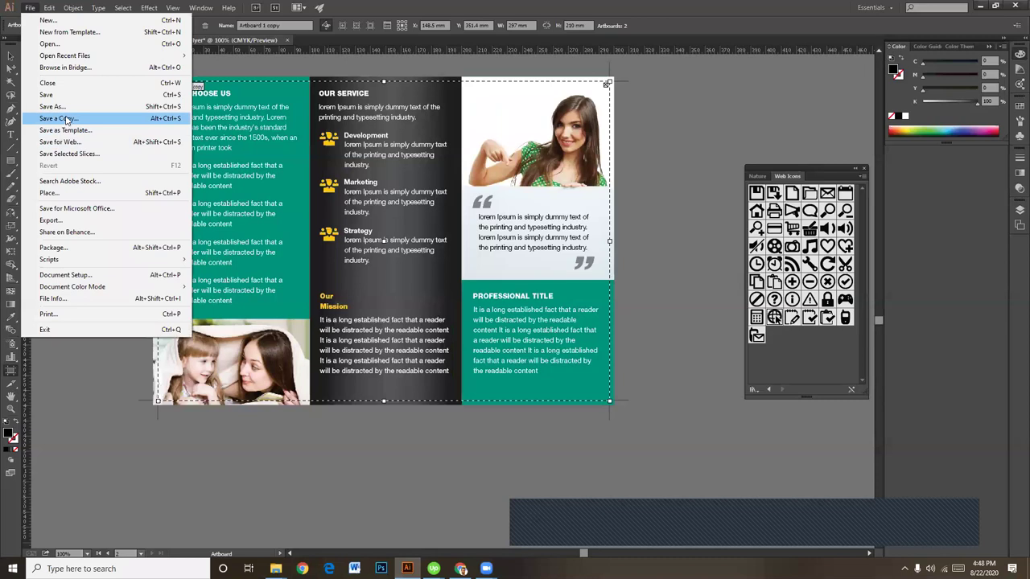
# Step: Save the flyer as the Illustrator file '6pp Flyer' in the Tri folder with default options
pyautogui.click(53, 106)
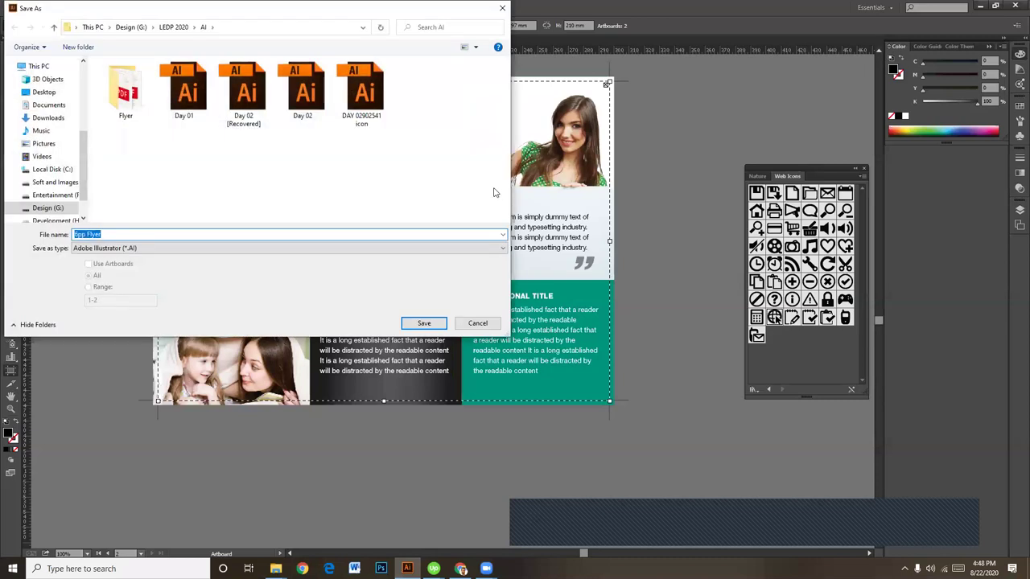
pyautogui.doubleClick(129, 93)
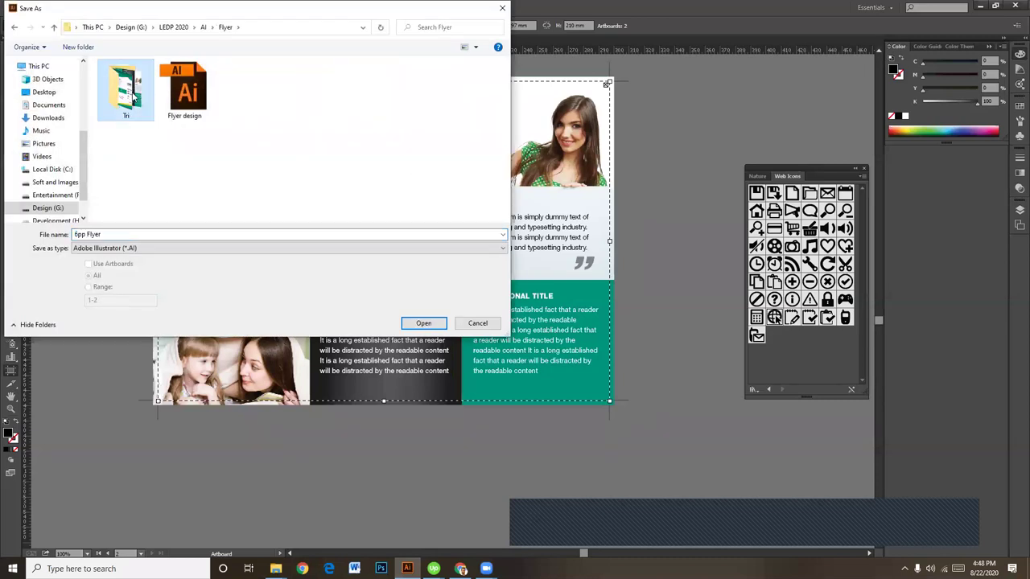
pyautogui.doubleClick(132, 95)
pyautogui.click(153, 234)
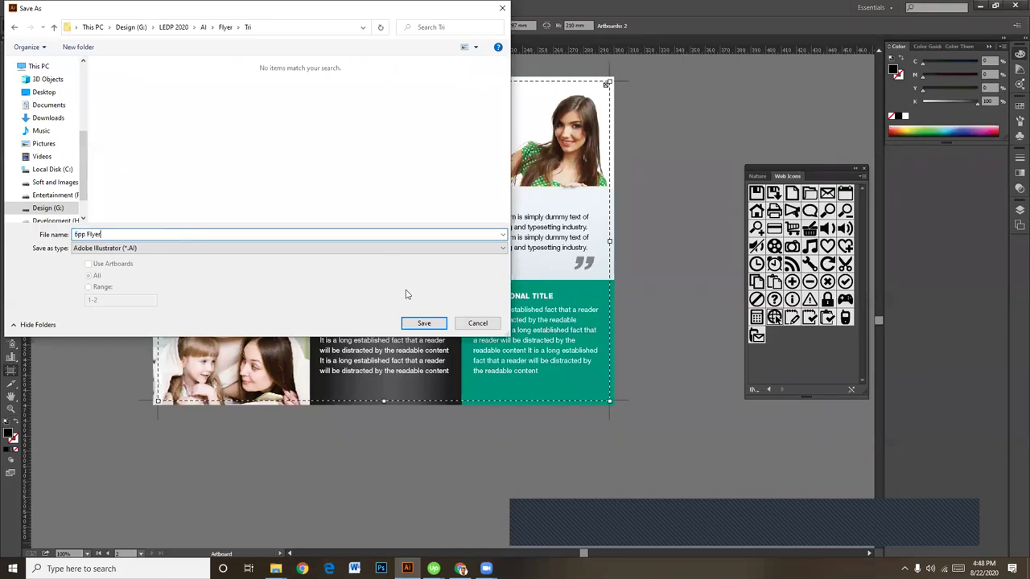
pyautogui.click(427, 324)
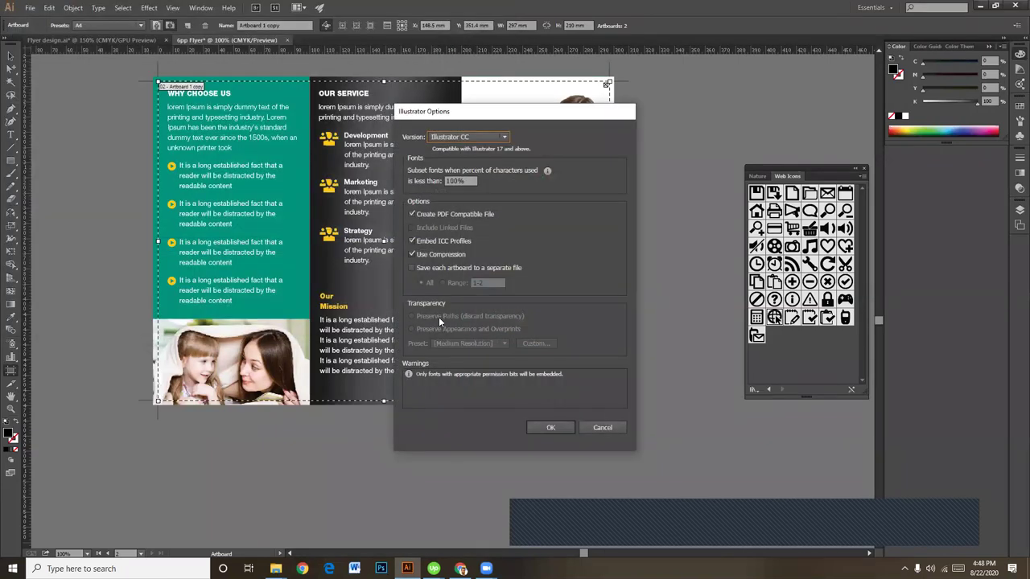
pyautogui.click(552, 427)
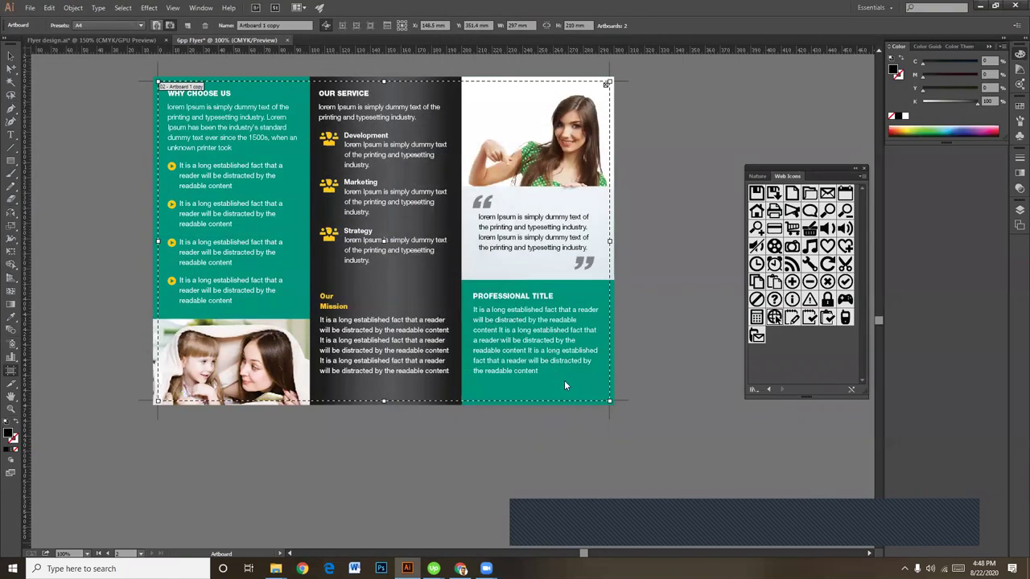
# Step: Save a copy of the 6pp Flyer in Adobe PDF format
pyautogui.click(30, 7)
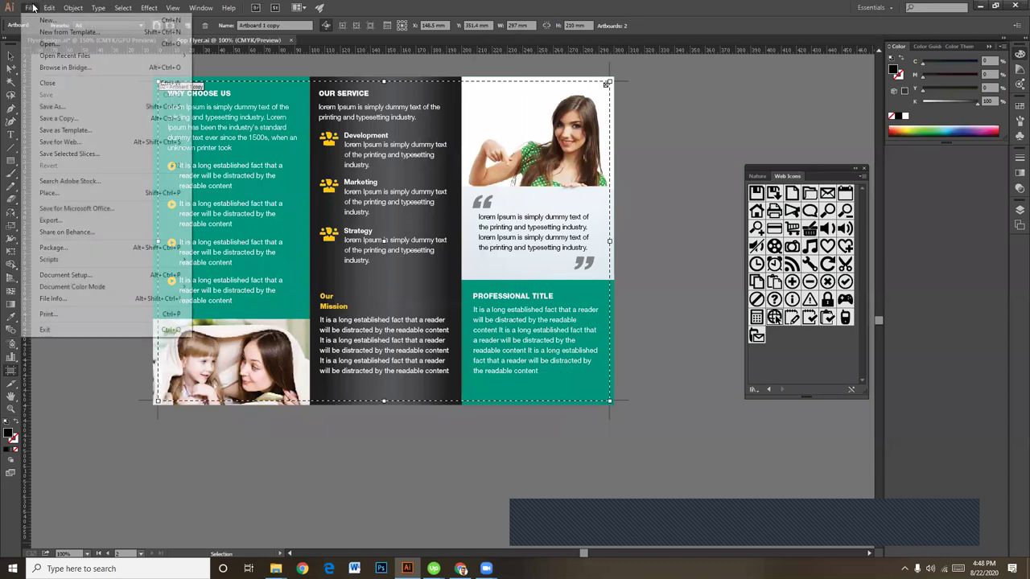
pyautogui.click(52, 106)
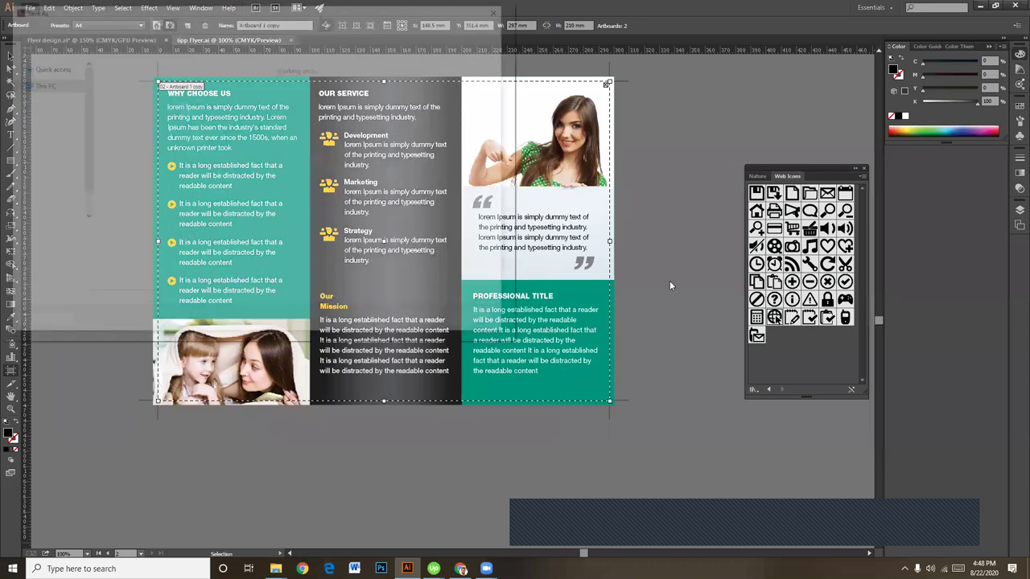
pyautogui.click(177, 248)
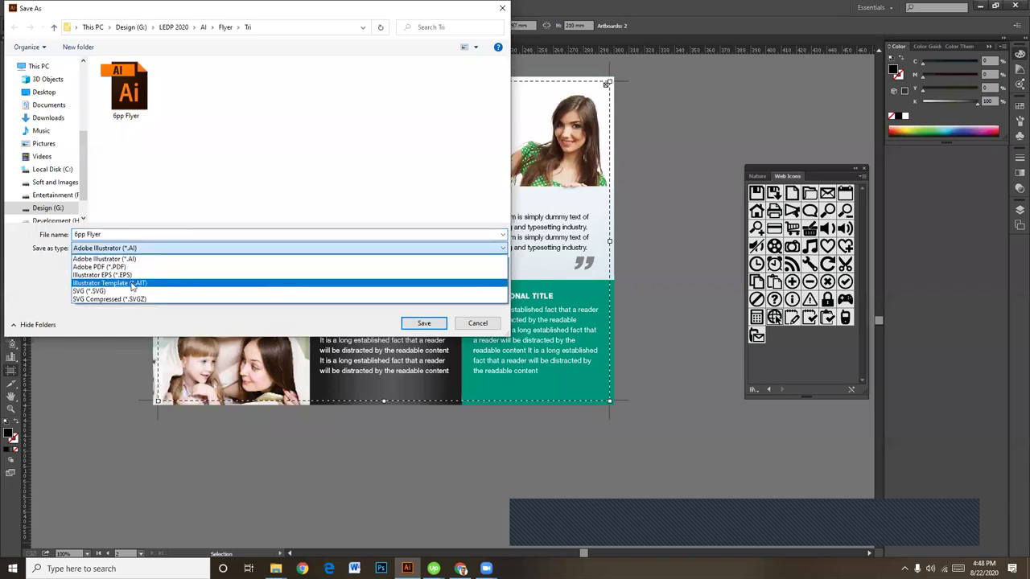
pyautogui.click(120, 267)
pyautogui.click(424, 322)
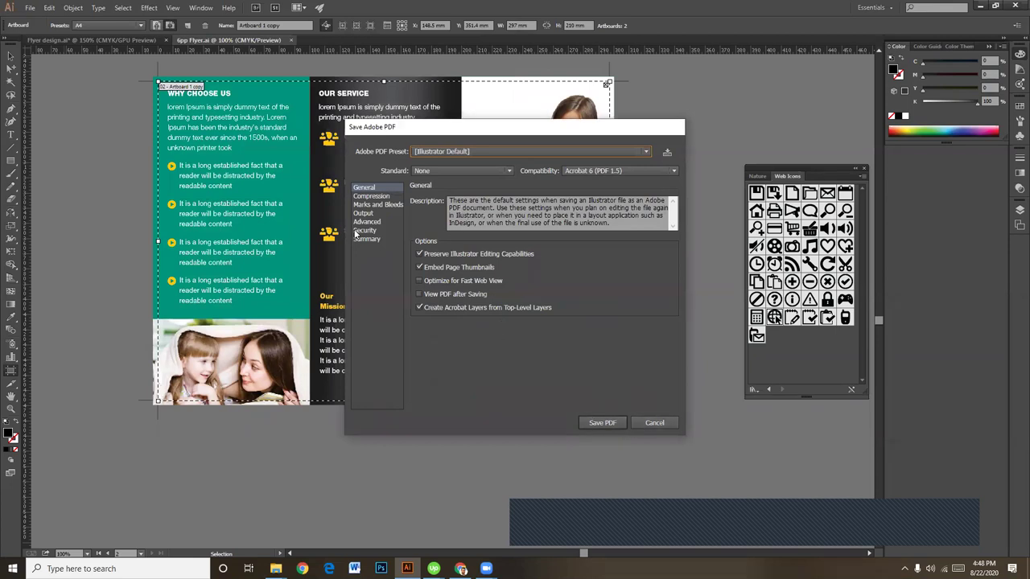
# Step: Turn on All Printer's Marks under Marks and Bleeds, save the PDF, and bring the Tri folder forward
pyautogui.click(367, 205)
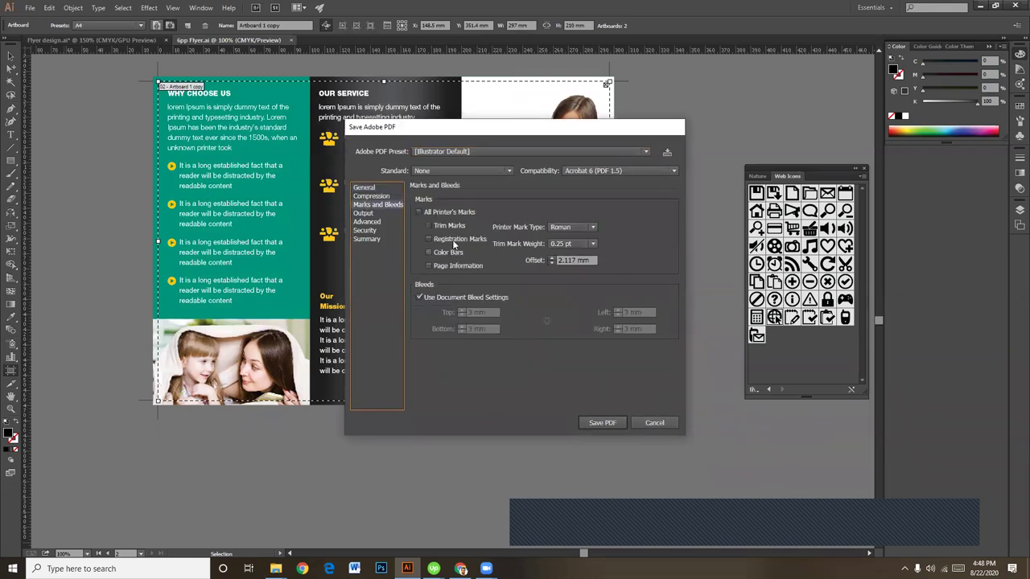
pyautogui.click(419, 212)
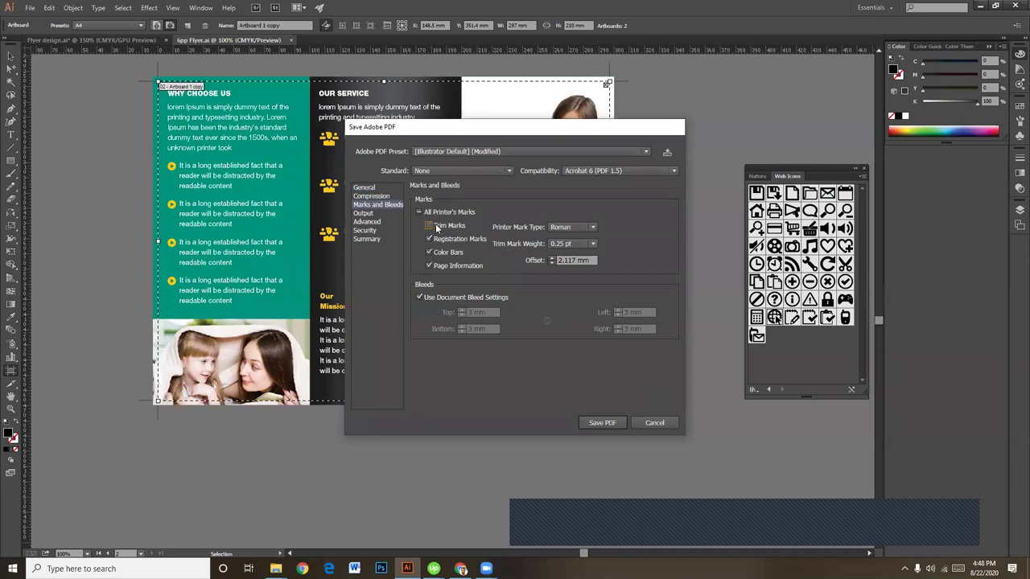
pyautogui.click(604, 422)
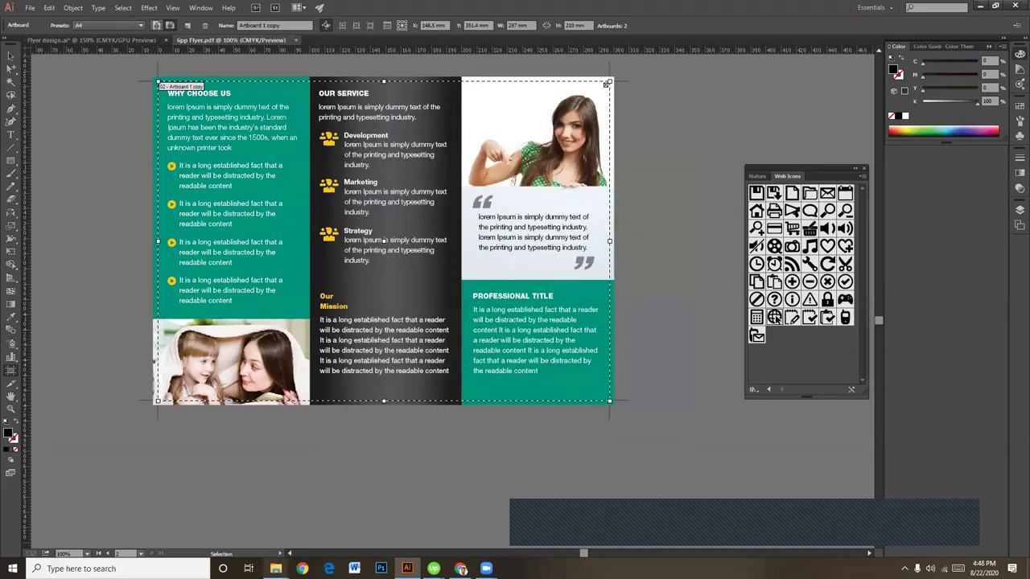
pyautogui.moveTo(275, 569)
pyautogui.click(335, 528)
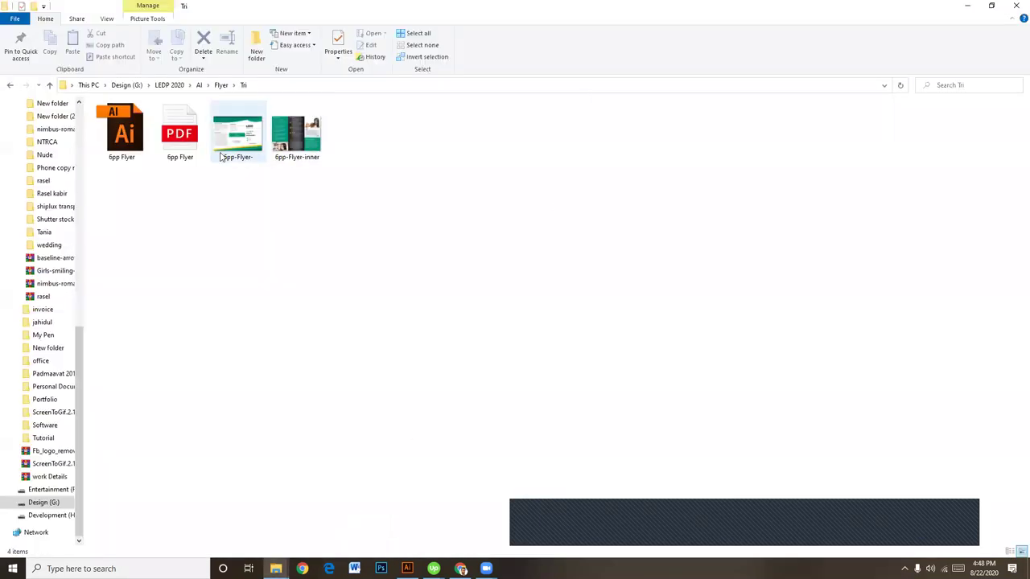
pyautogui.click(182, 132)
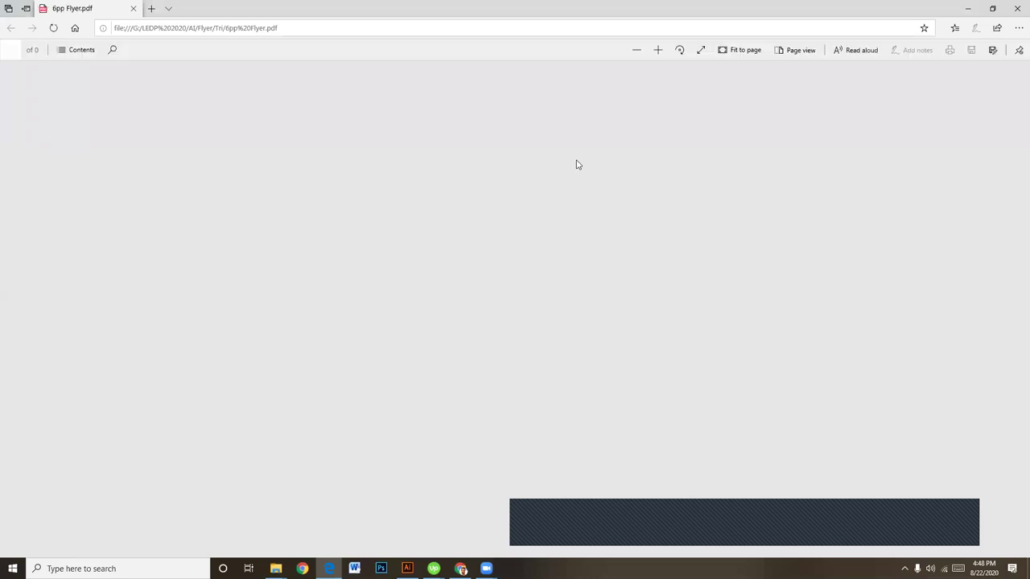
pyautogui.scroll(-5, 610, 228)
pyautogui.scroll(-1, 609, 229)
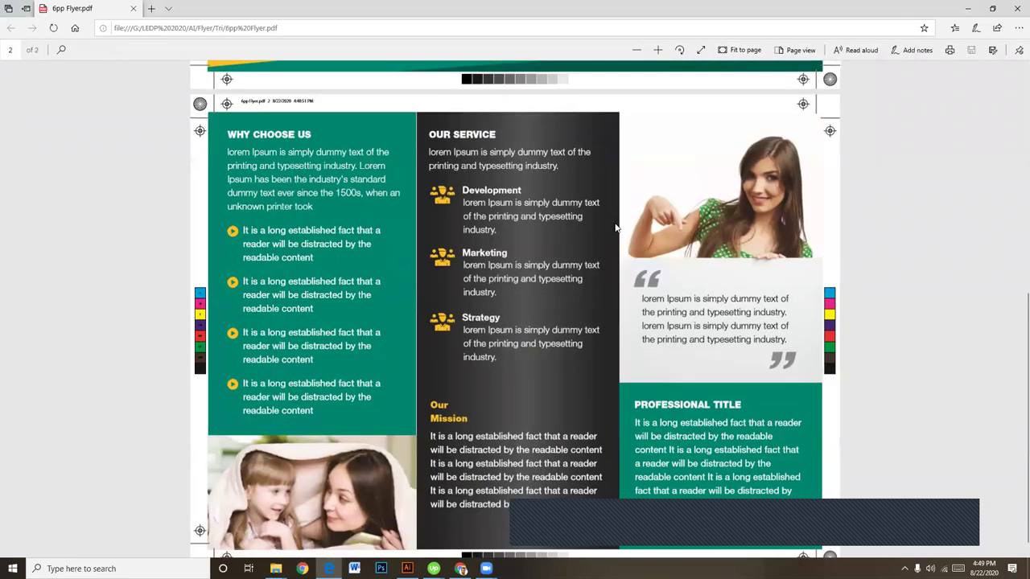
pyautogui.scroll(5, 611, 230)
pyautogui.scroll(-5, 615, 230)
pyautogui.scroll(5, 616, 230)
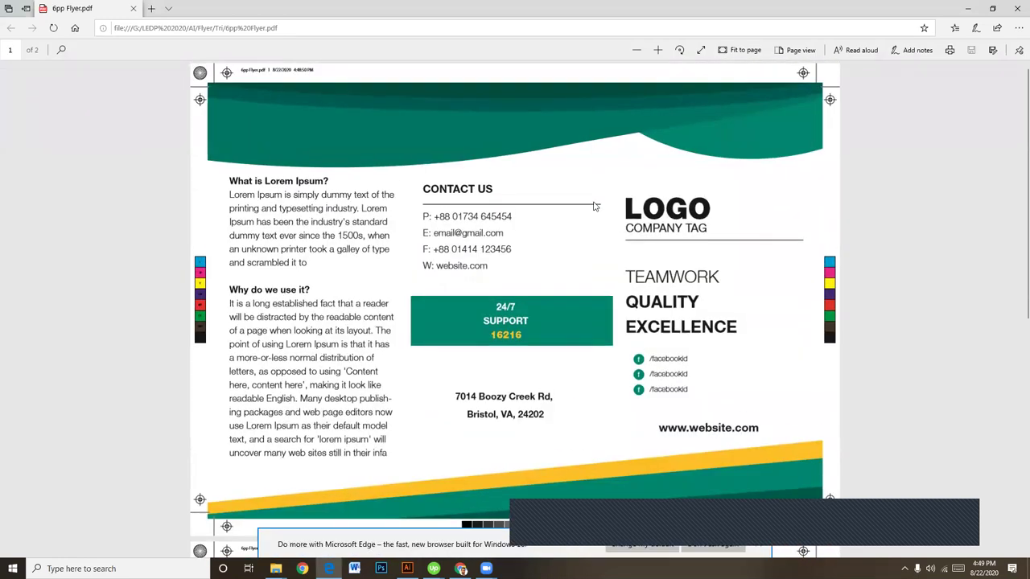
pyautogui.scroll(-5, 604, 201)
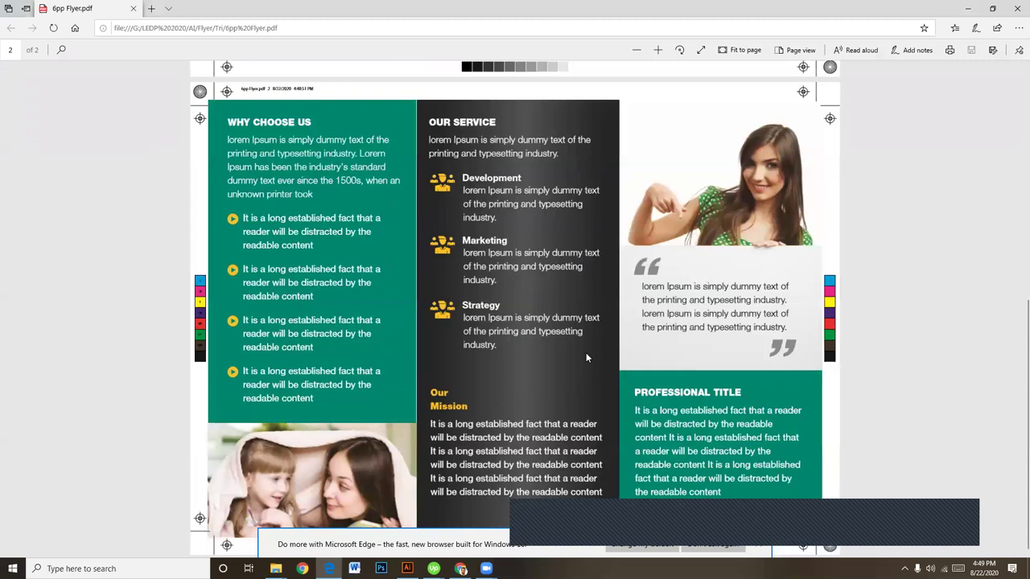
pyautogui.scroll(5, 588, 356)
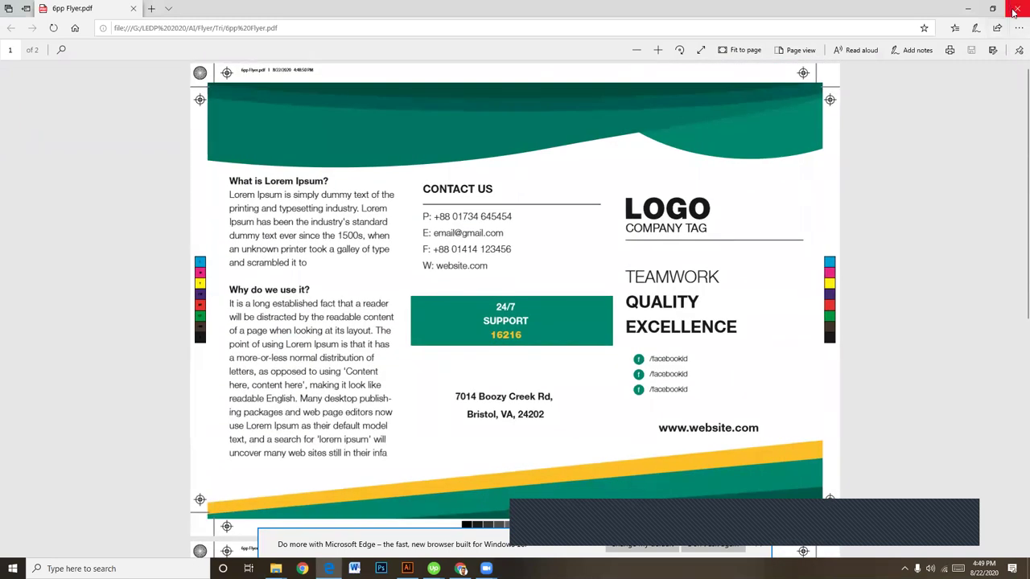
pyautogui.click(1015, 13)
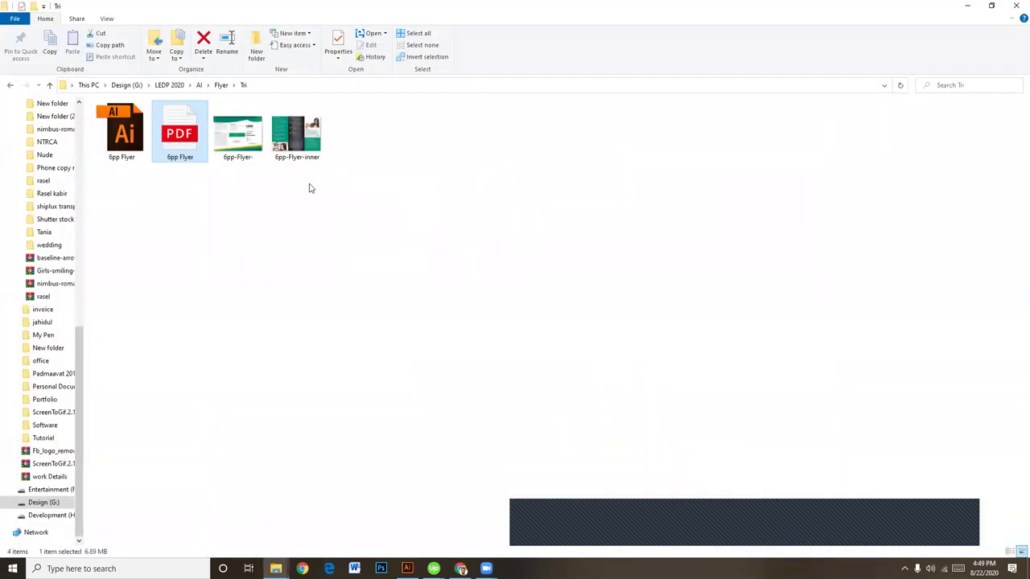
pyautogui.click(248, 140)
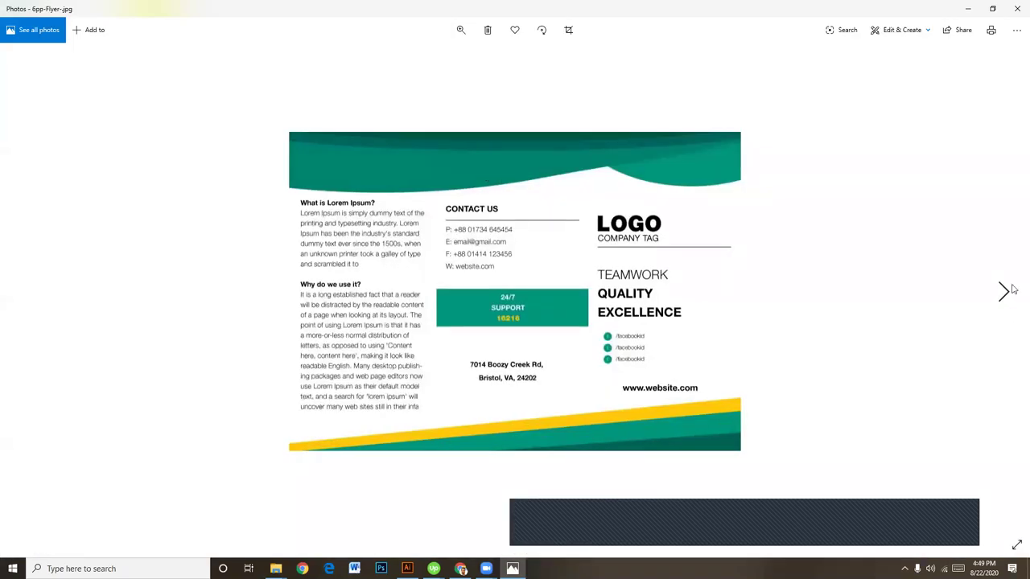
pyautogui.click(1006, 292)
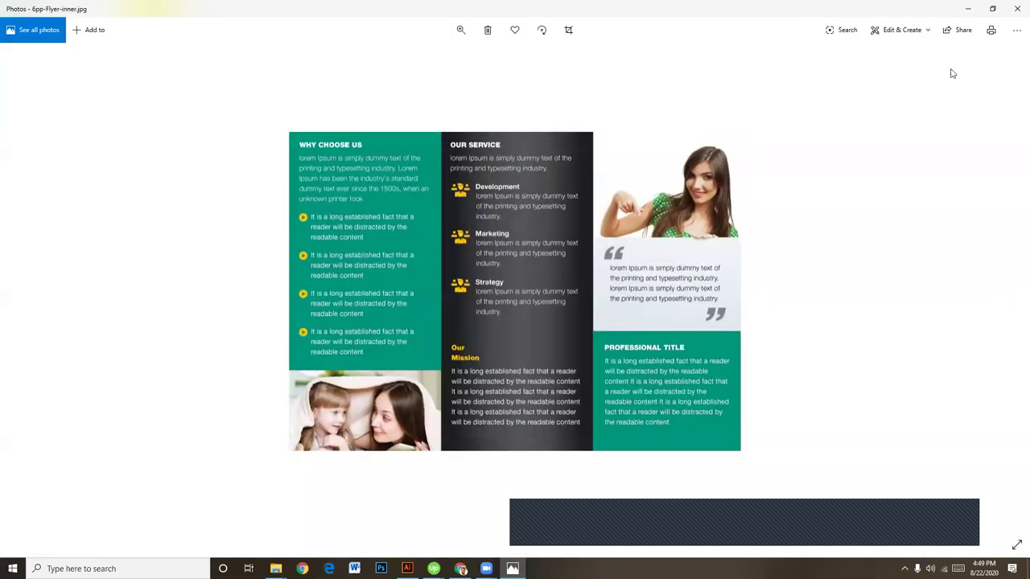
pyautogui.click(1014, 11)
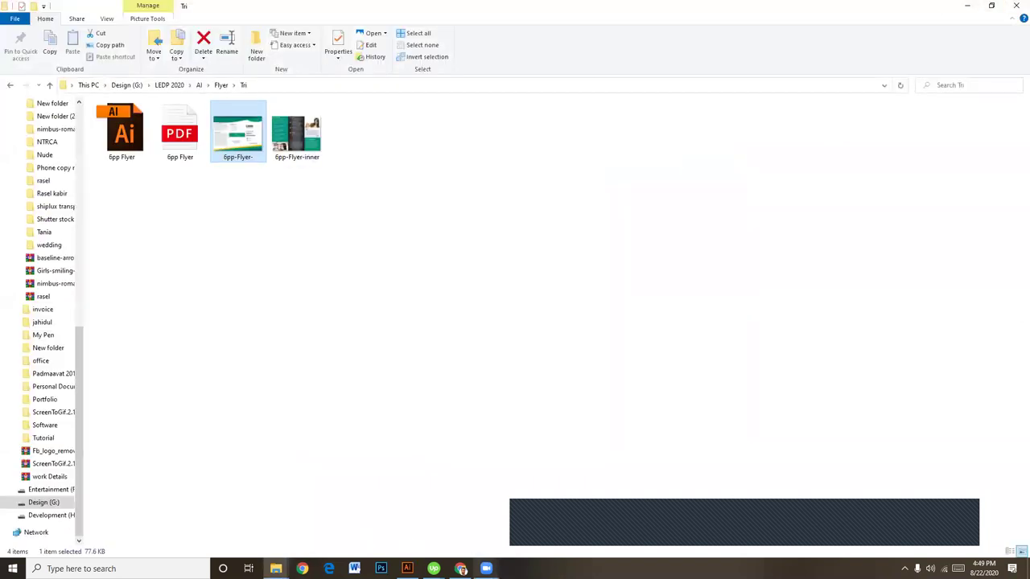
pyautogui.click(461, 568)
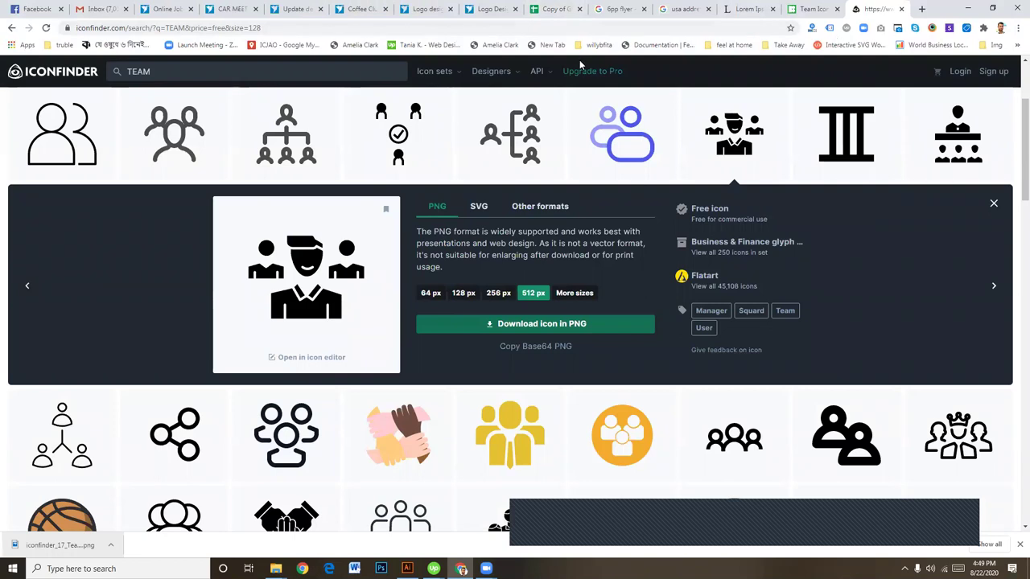
# Step: Go to facebook.com in Chrome
pyautogui.click(422, 29)
pyautogui.write('fa')
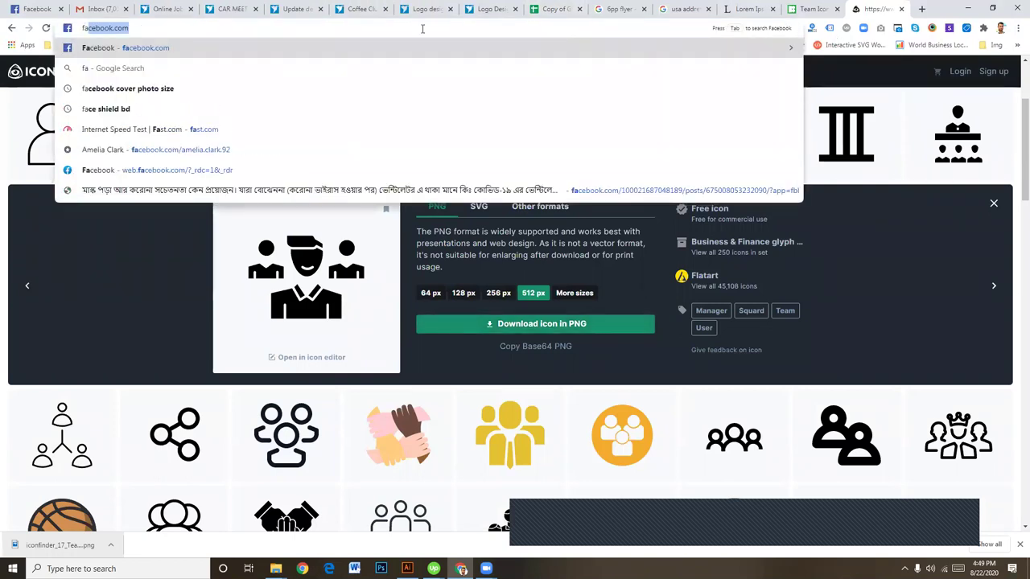
pyautogui.press('Return')
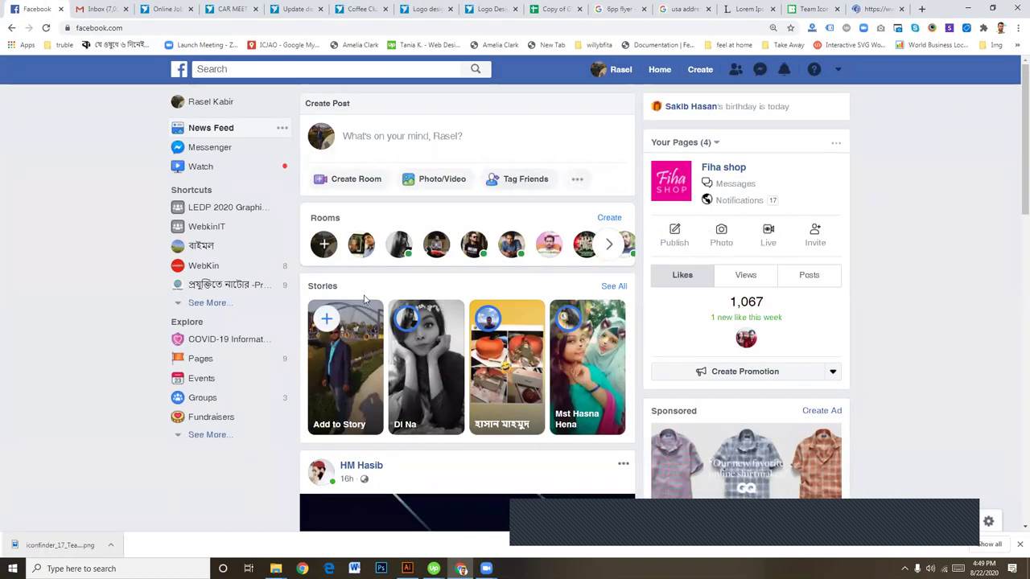
pyautogui.scroll(-1, 366, 299)
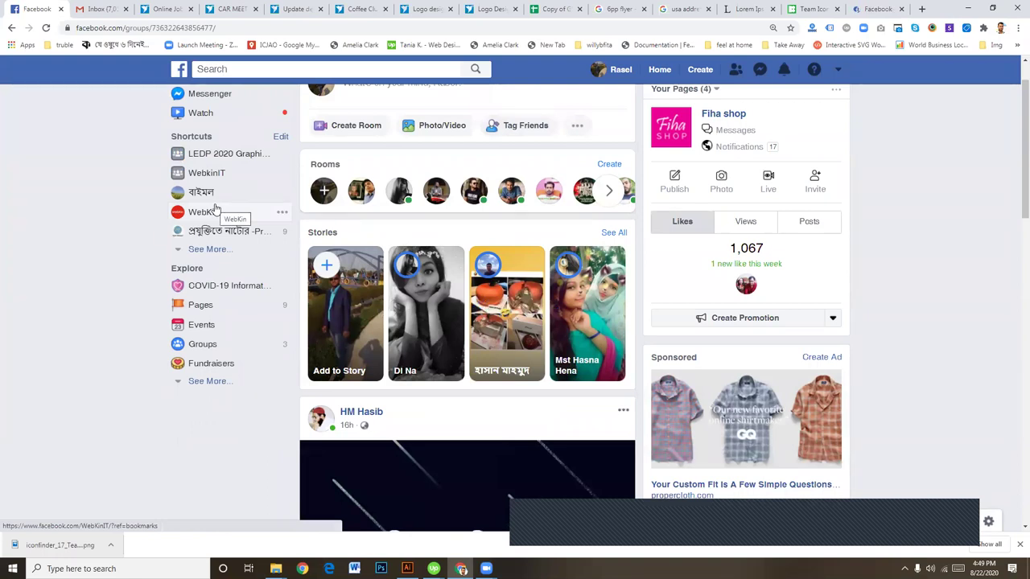
# Step: Open the LEDP 2020 group shortcut in a new tab and switch to it
pyautogui.click(879, 9)
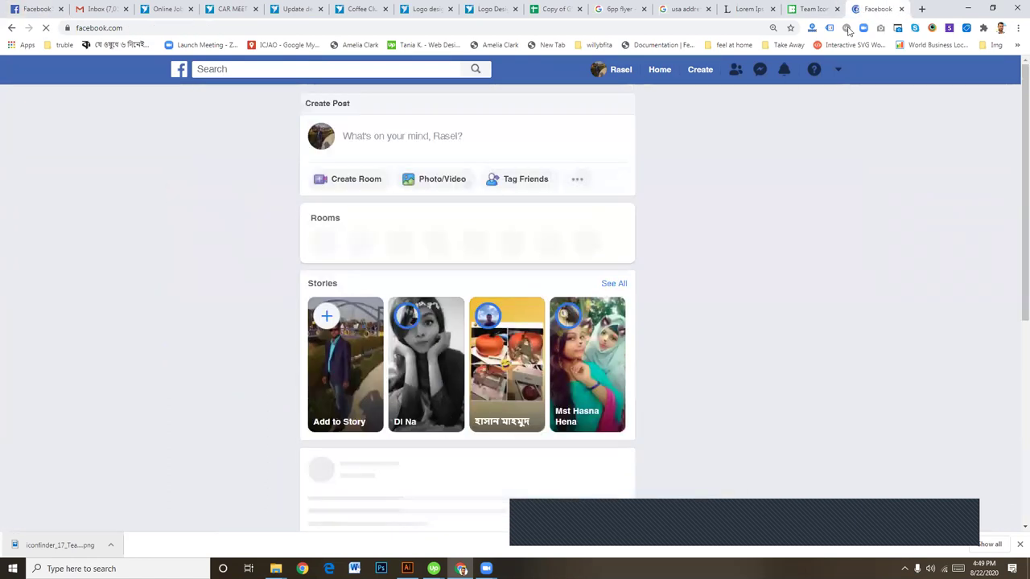
pyautogui.click(46, 9)
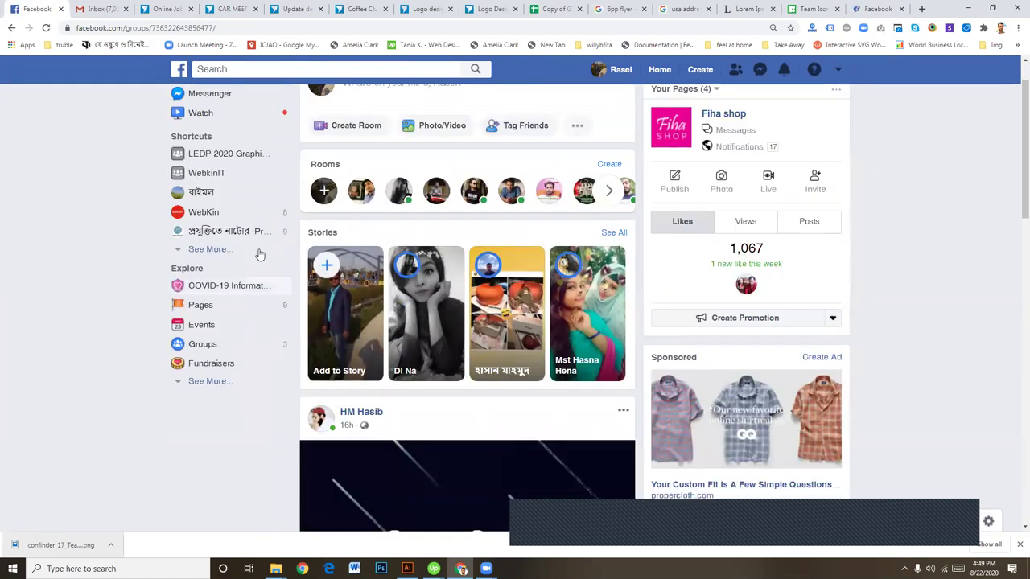
pyautogui.rightClick(219, 153)
pyautogui.click(250, 159)
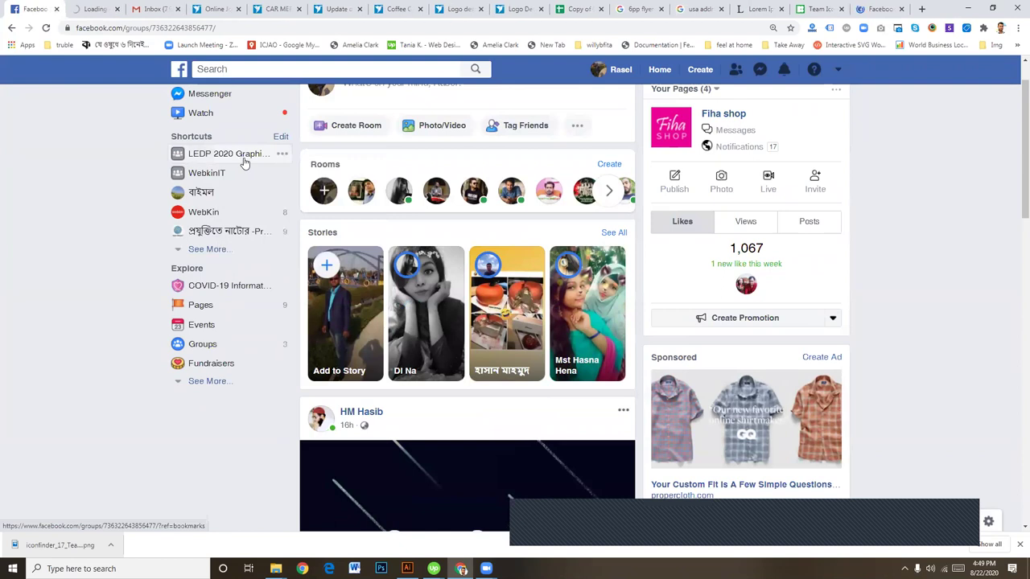
pyautogui.click(90, 8)
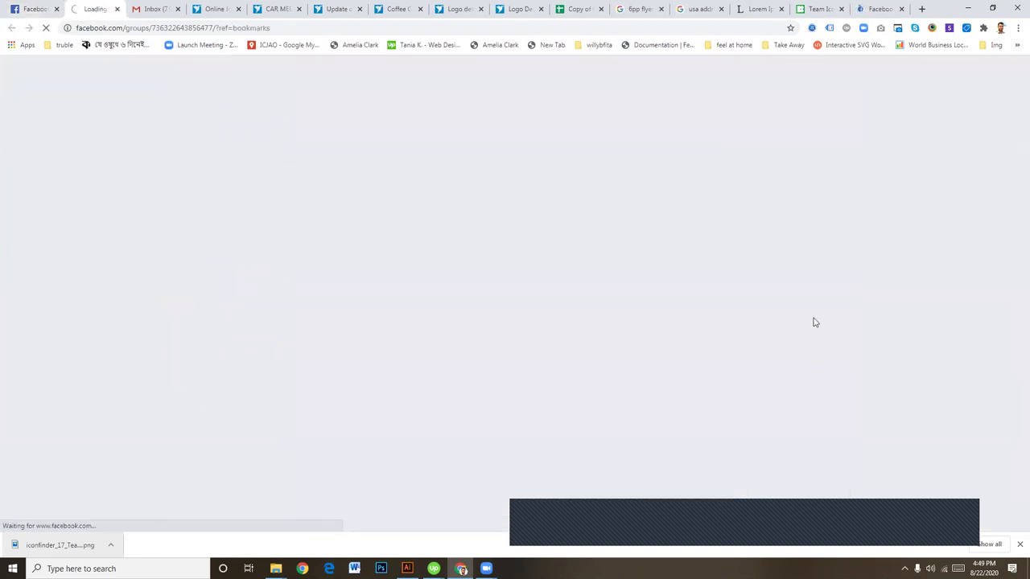